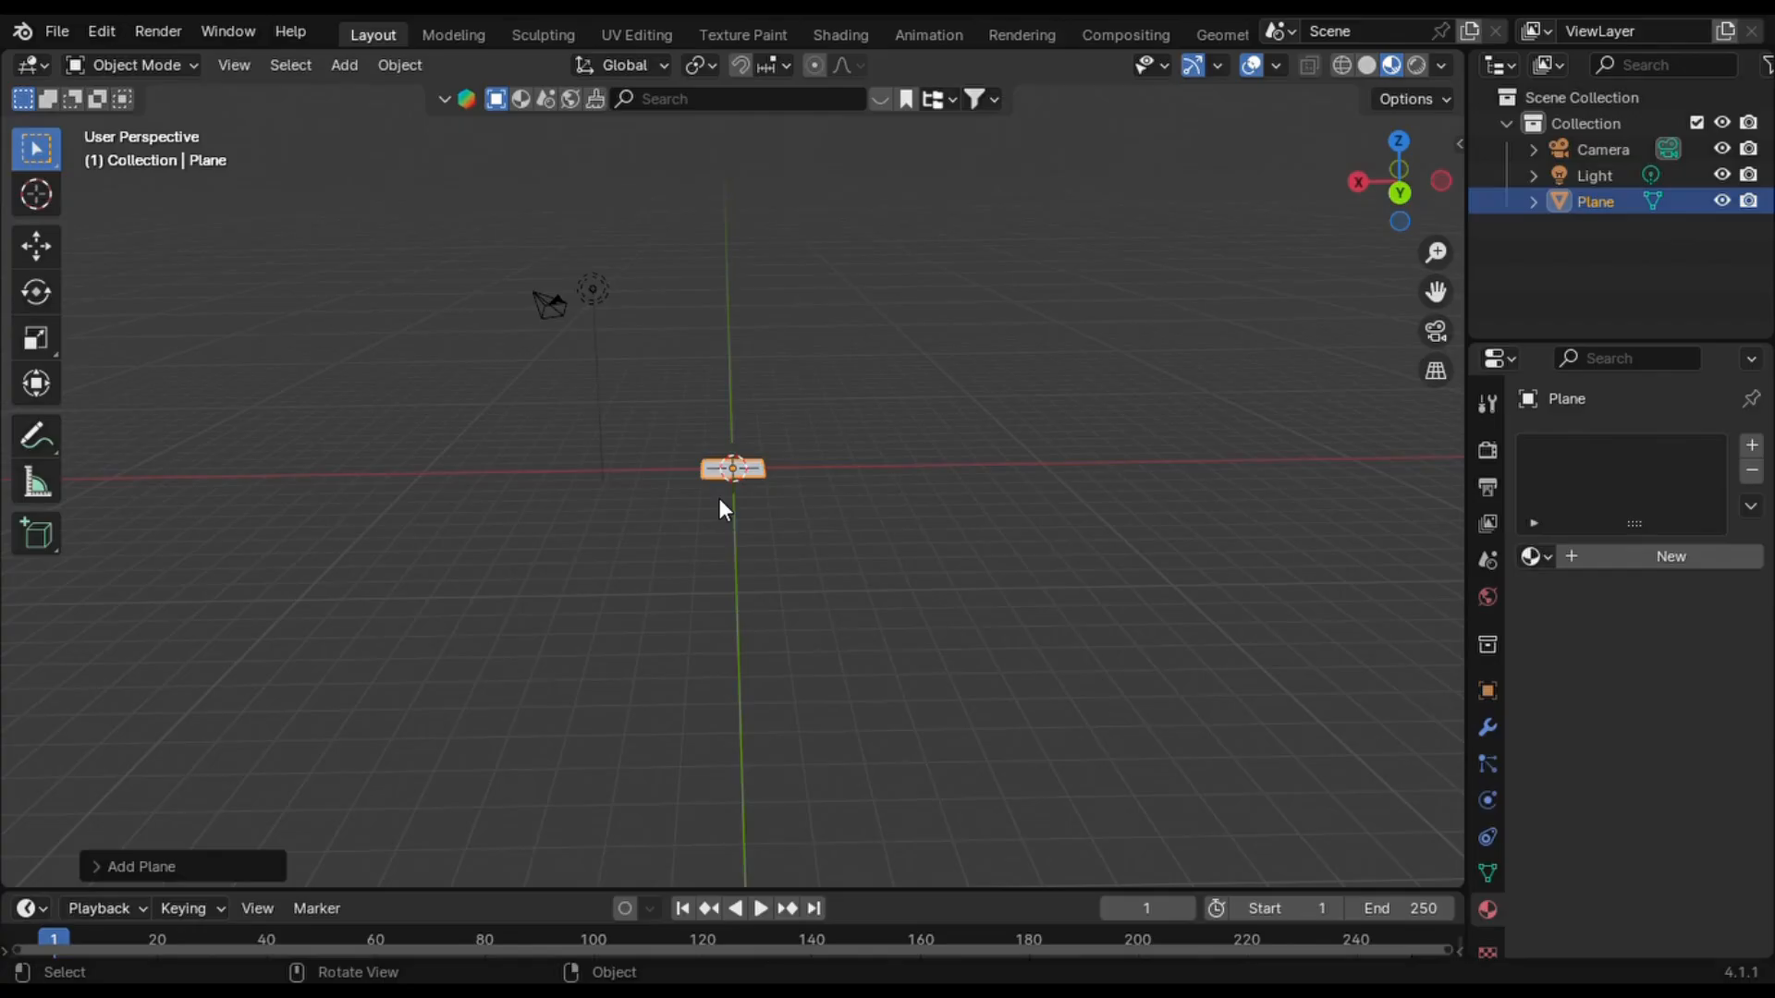
- Scale the plane up into a large ground surface and add a cylinder mesh at its centre
click(1370, 686)
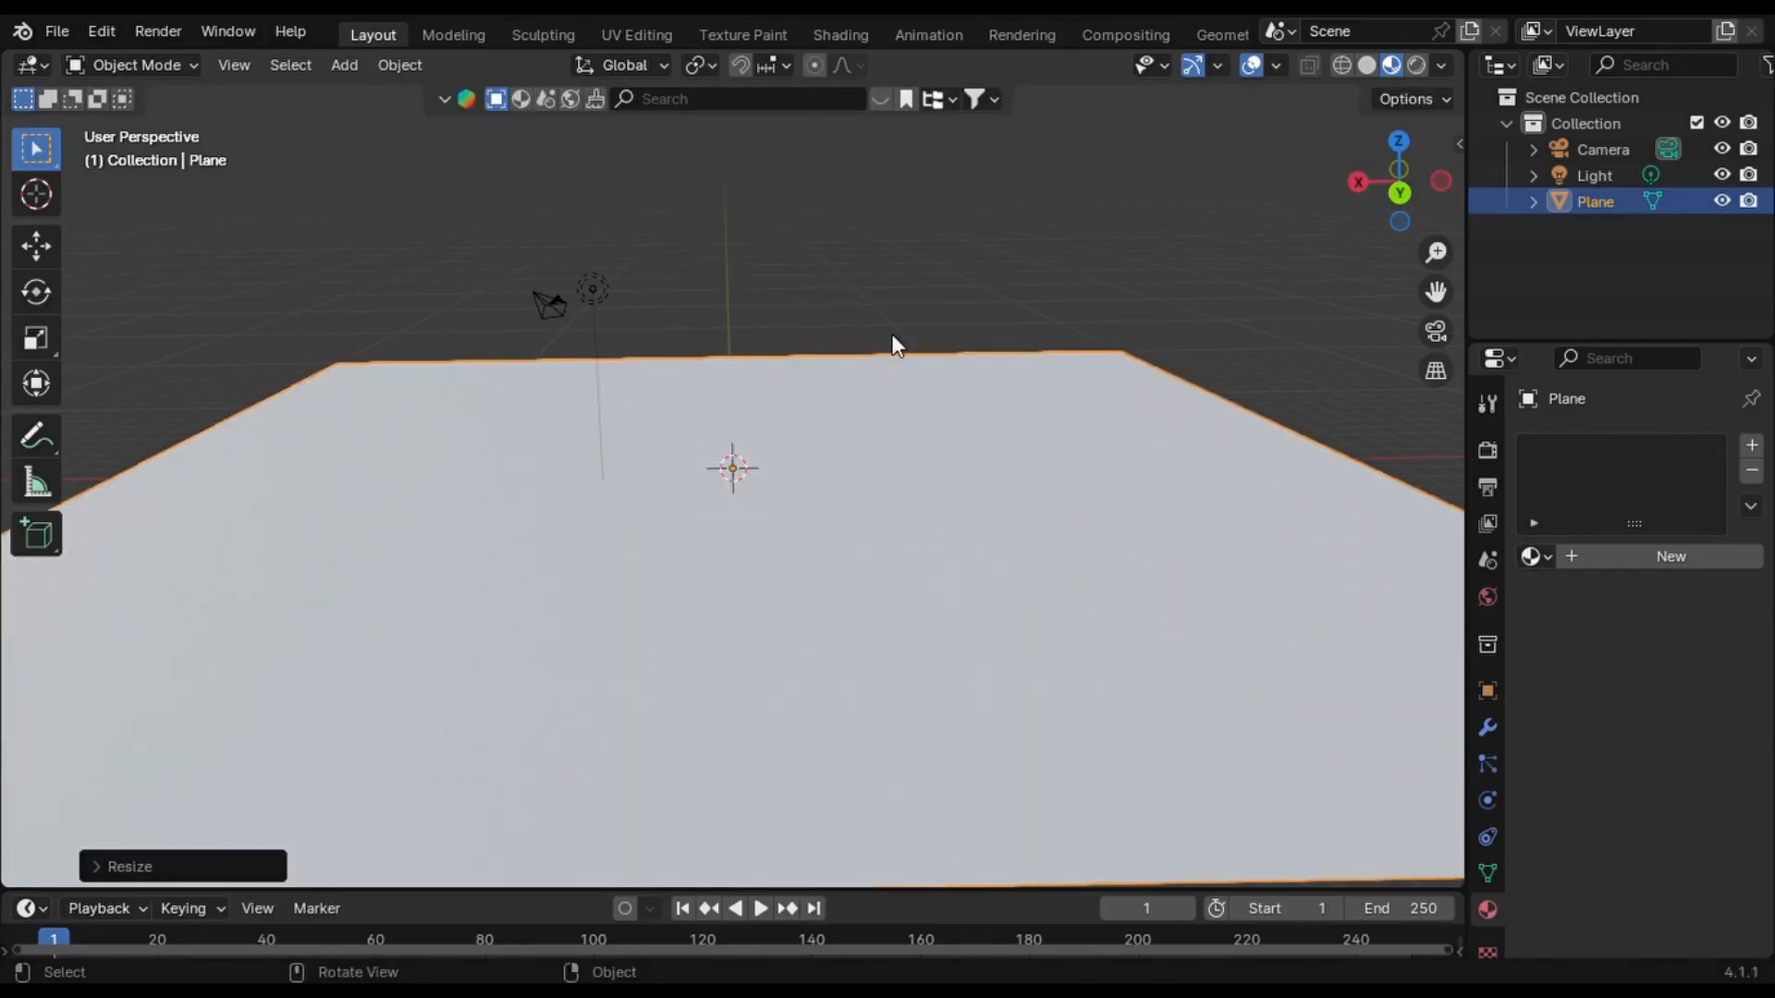
key(shift+a)
mouse_move(841, 310)
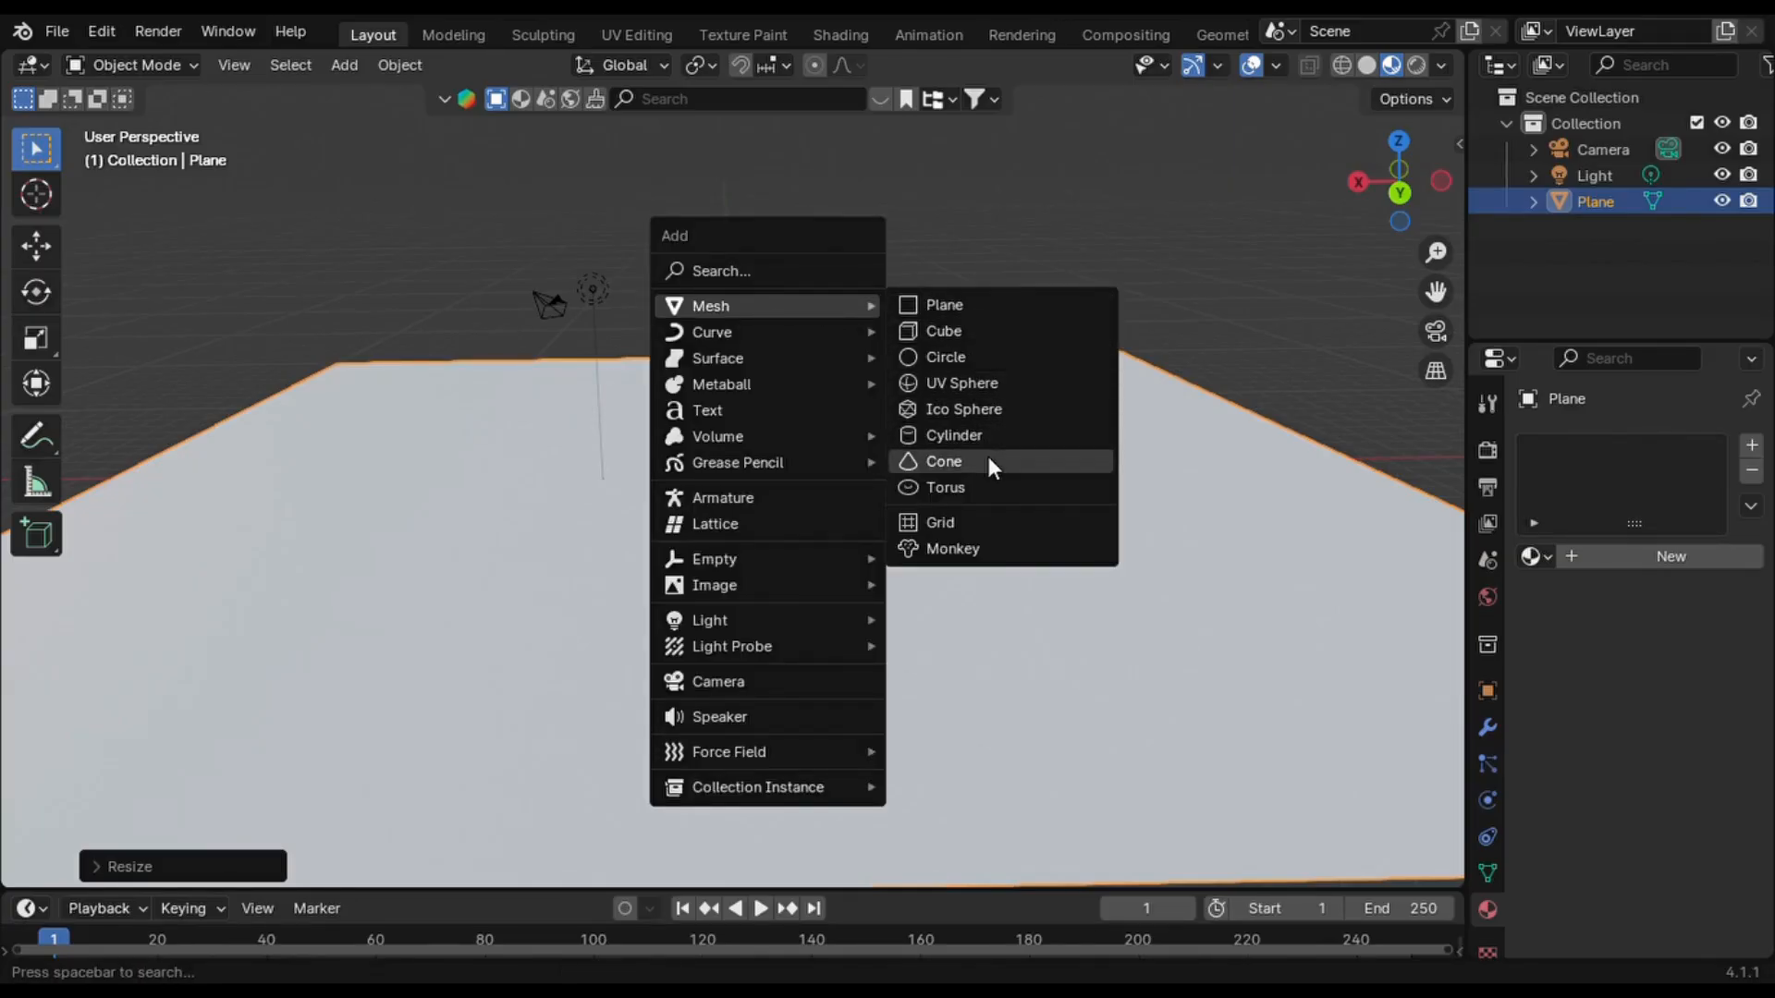
click(1040, 435)
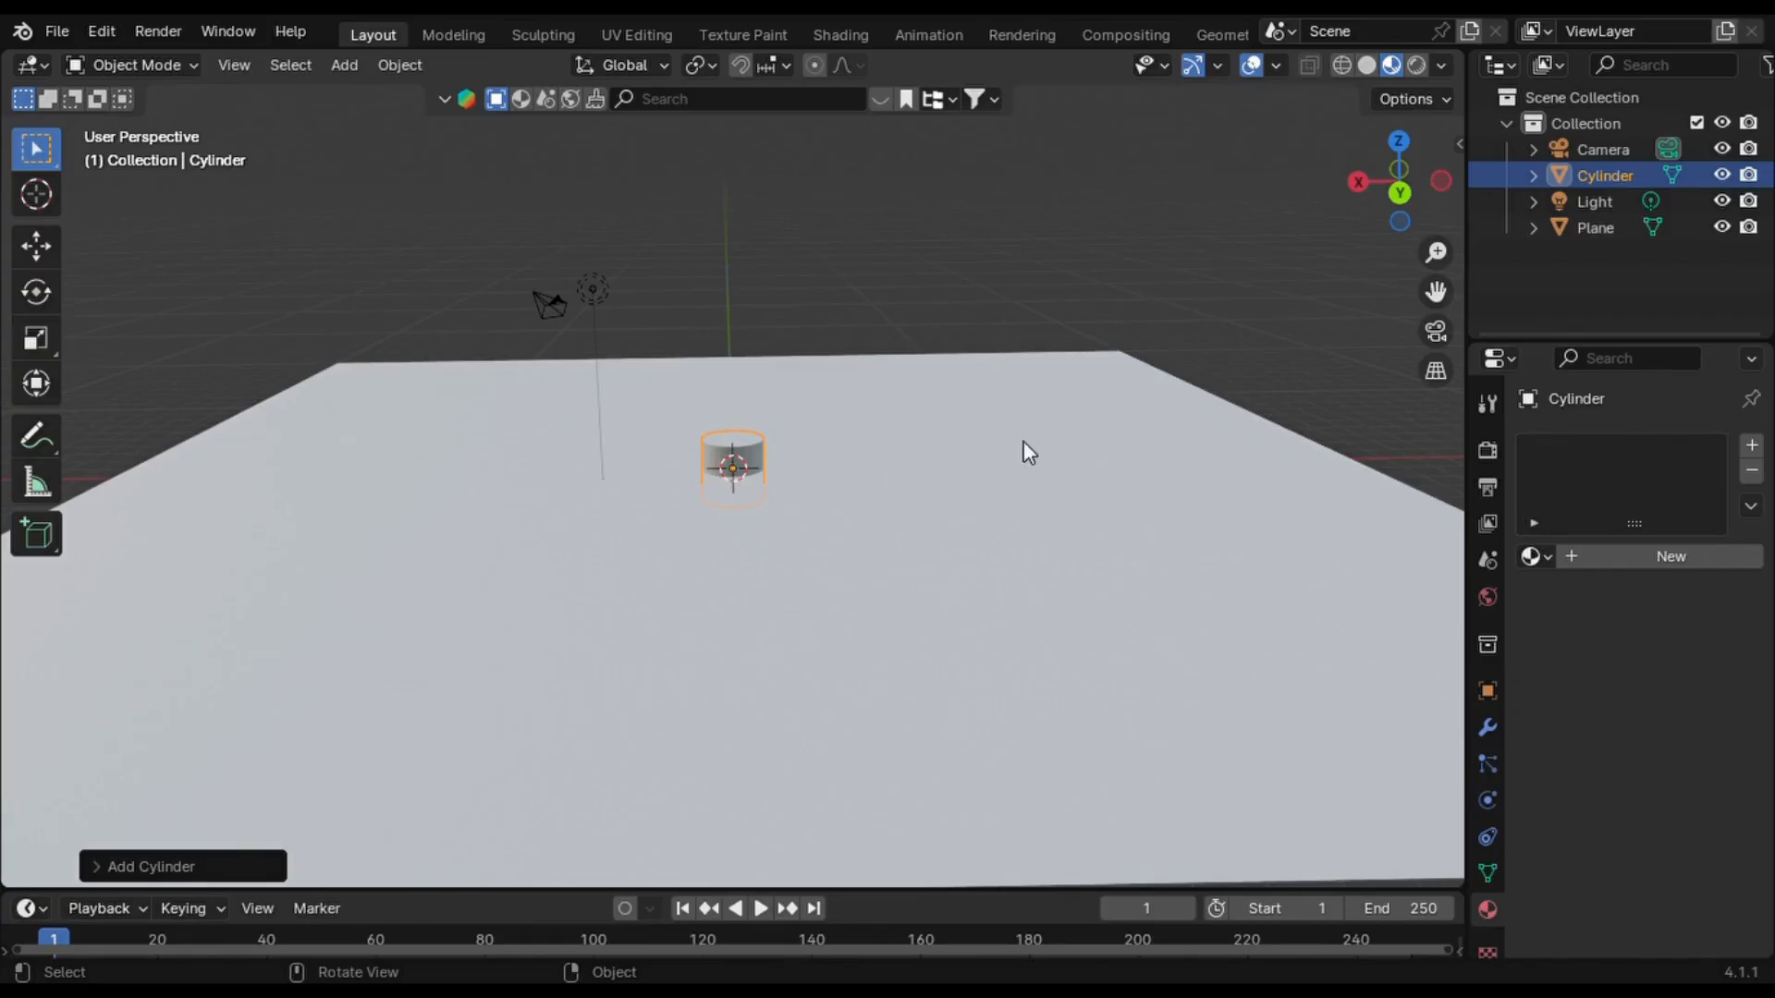
- Thin the cylinder to about 0.22 scale in X and Y, leaving Z out of the scaling
key(s)
key(shift+z)
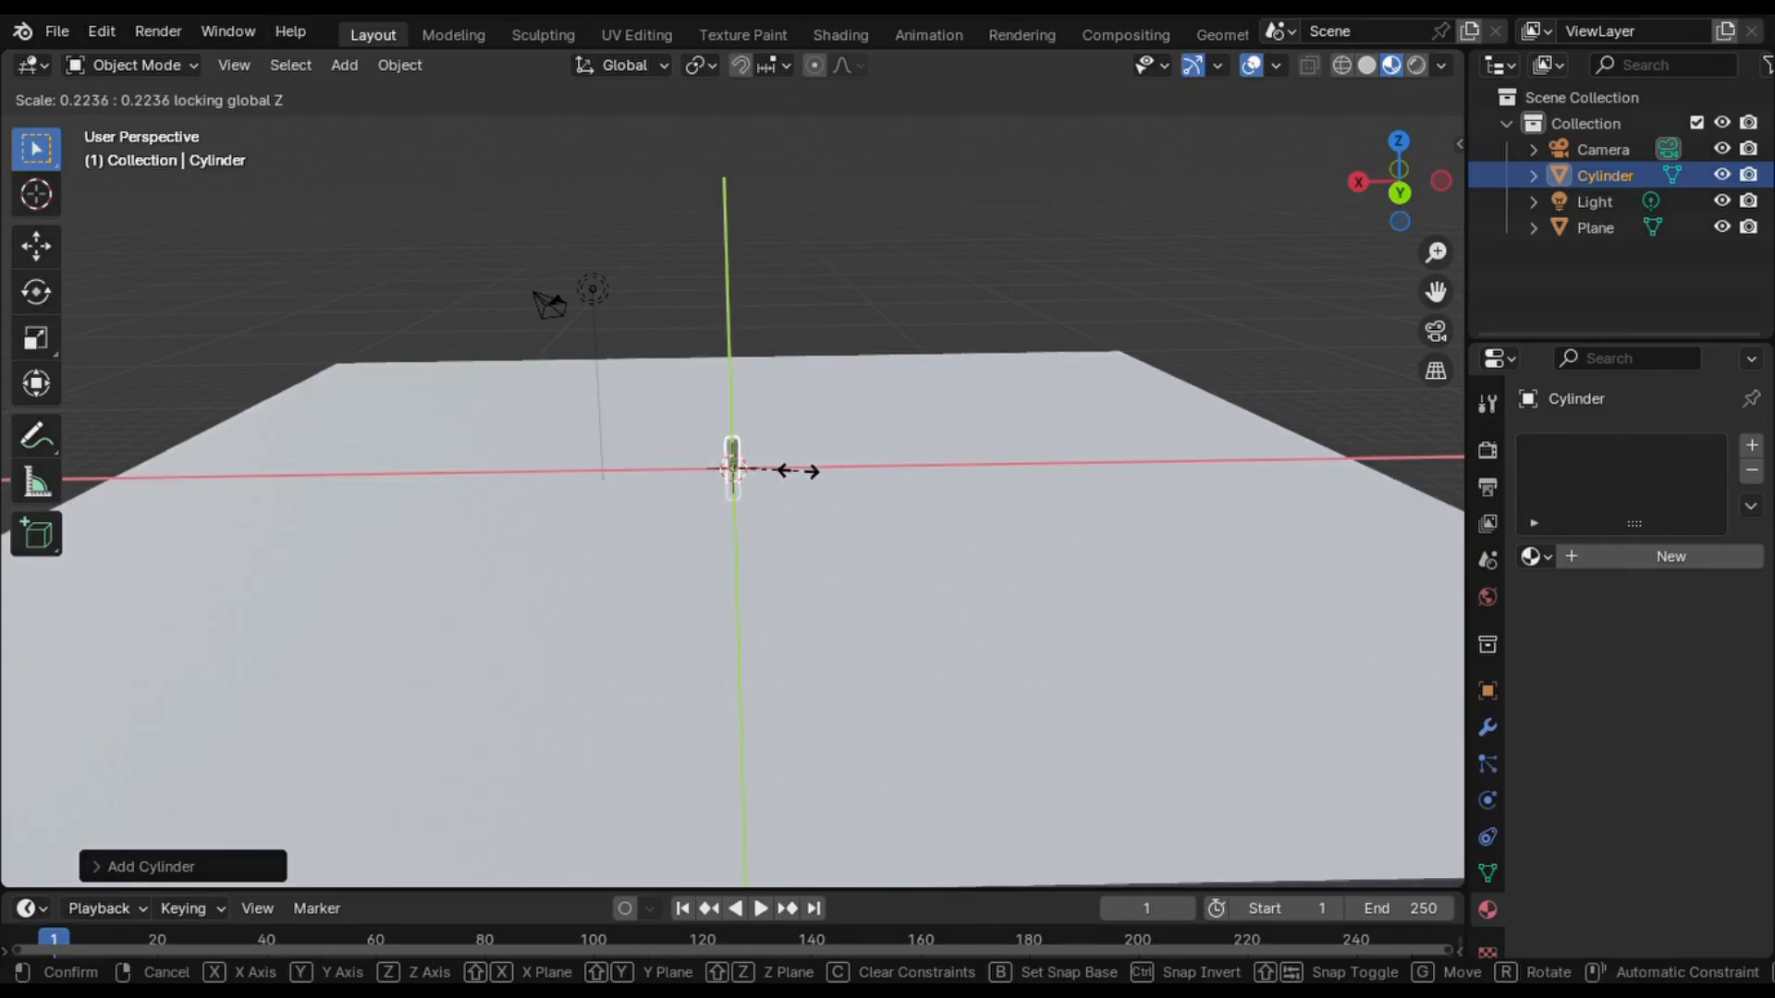
click(793, 469)
- Stretch the thin cylinder along Z by a factor of about 5.8 and shorten it back by about 0.48 to form a trunk
key(s)
key(z)
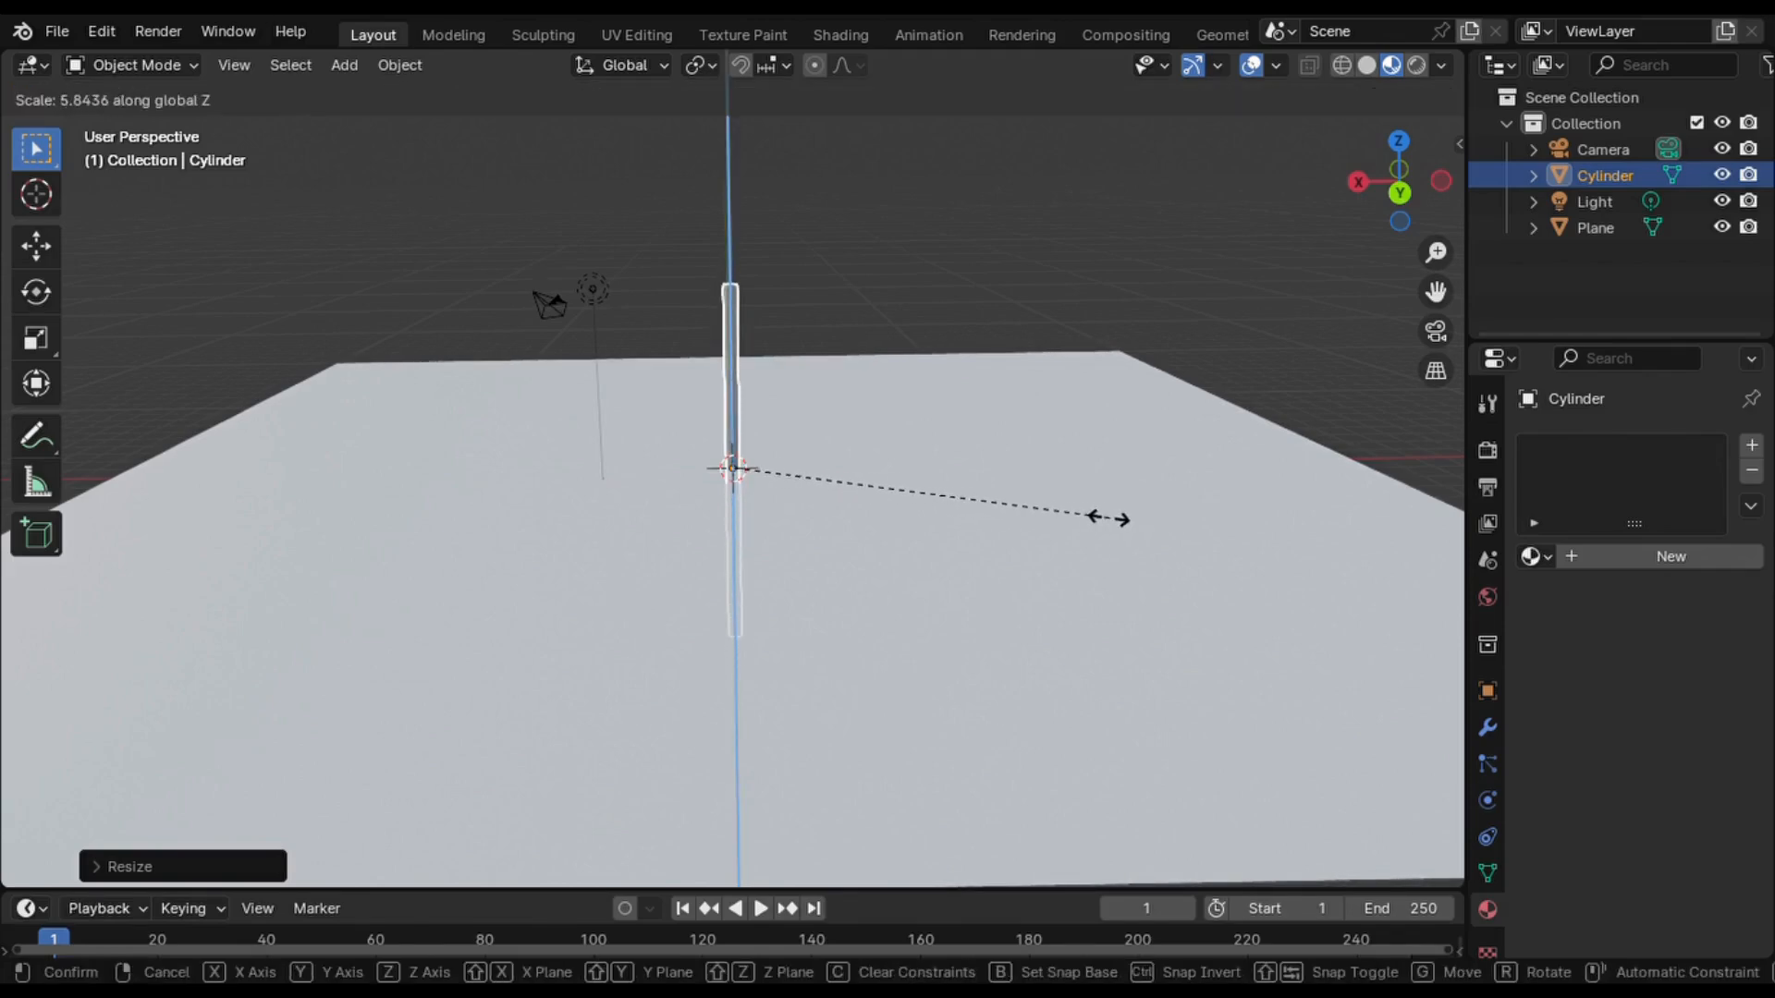
click(1103, 525)
key(s)
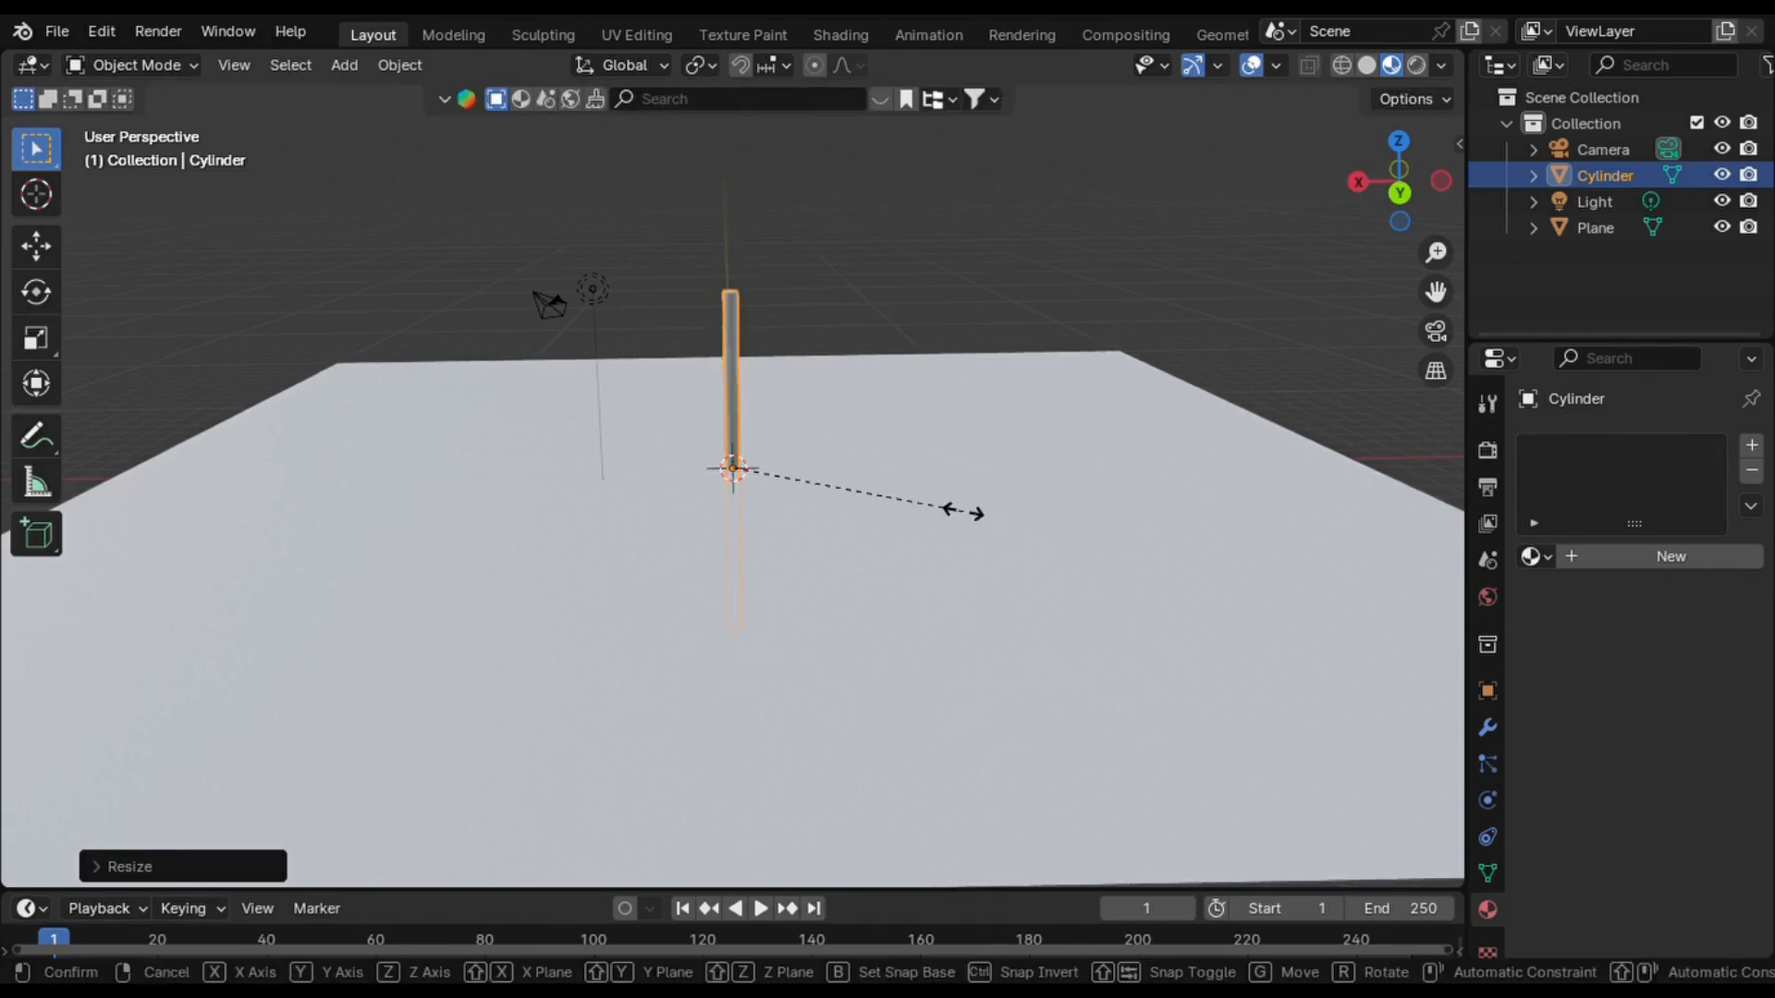
key(z)
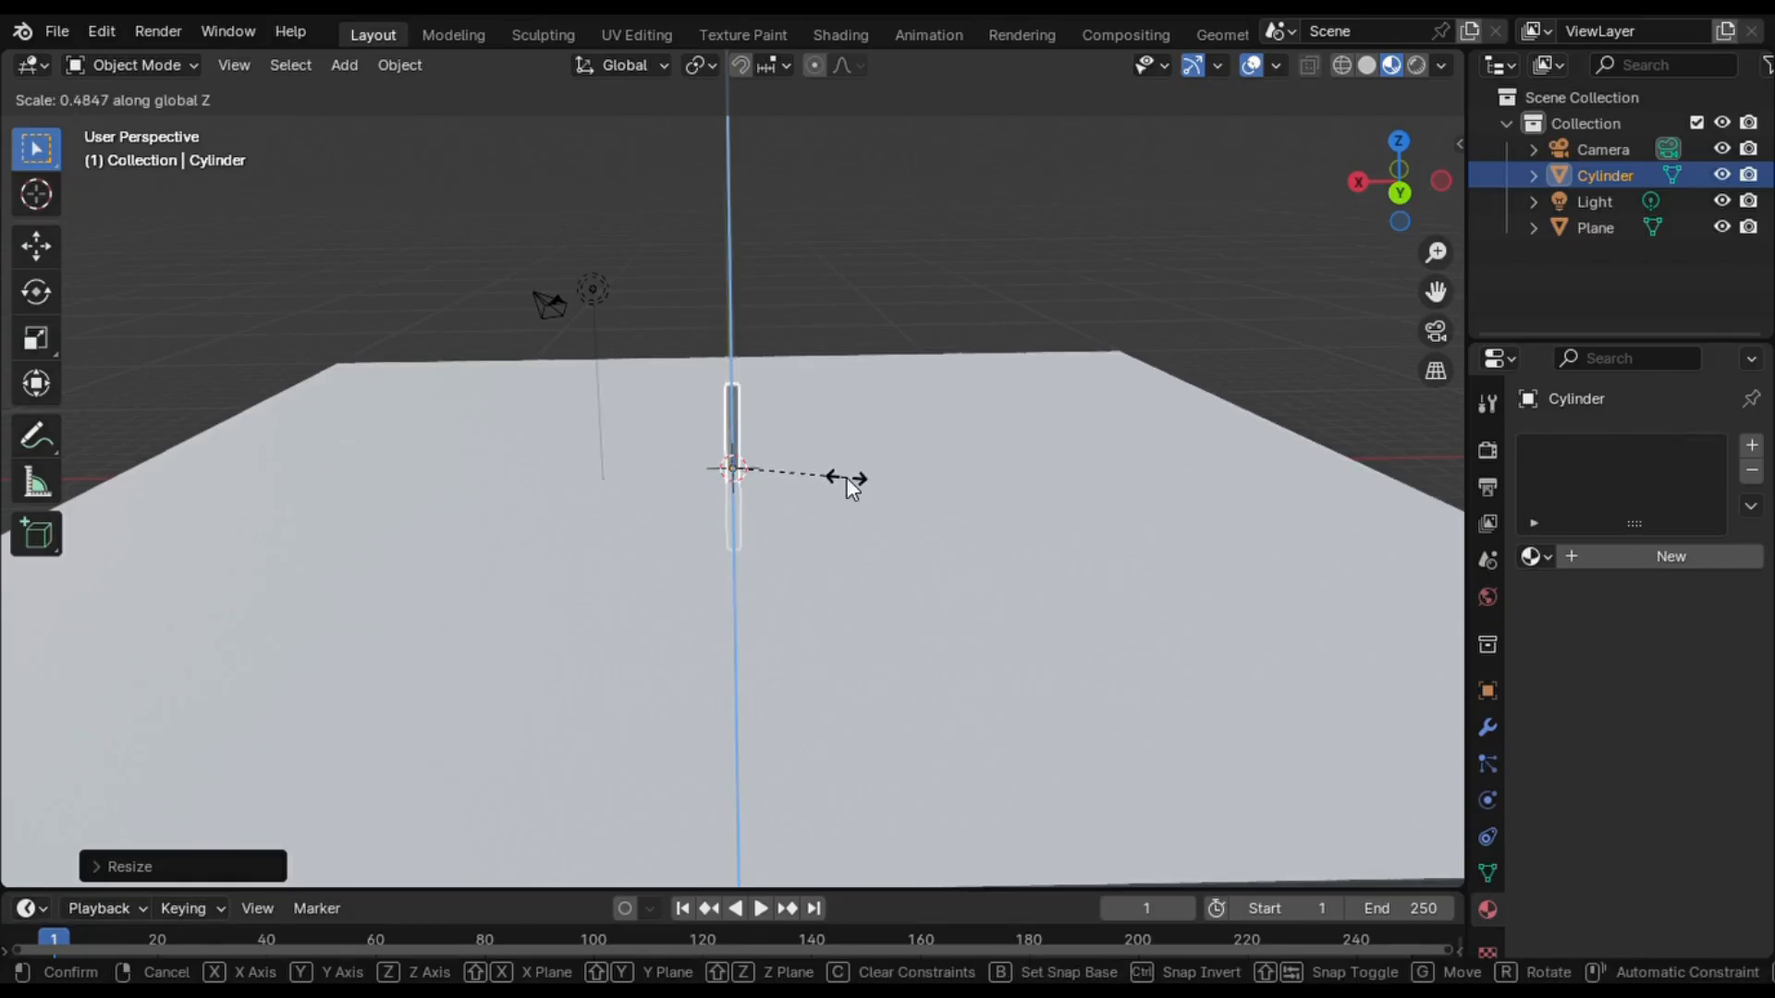
click(838, 479)
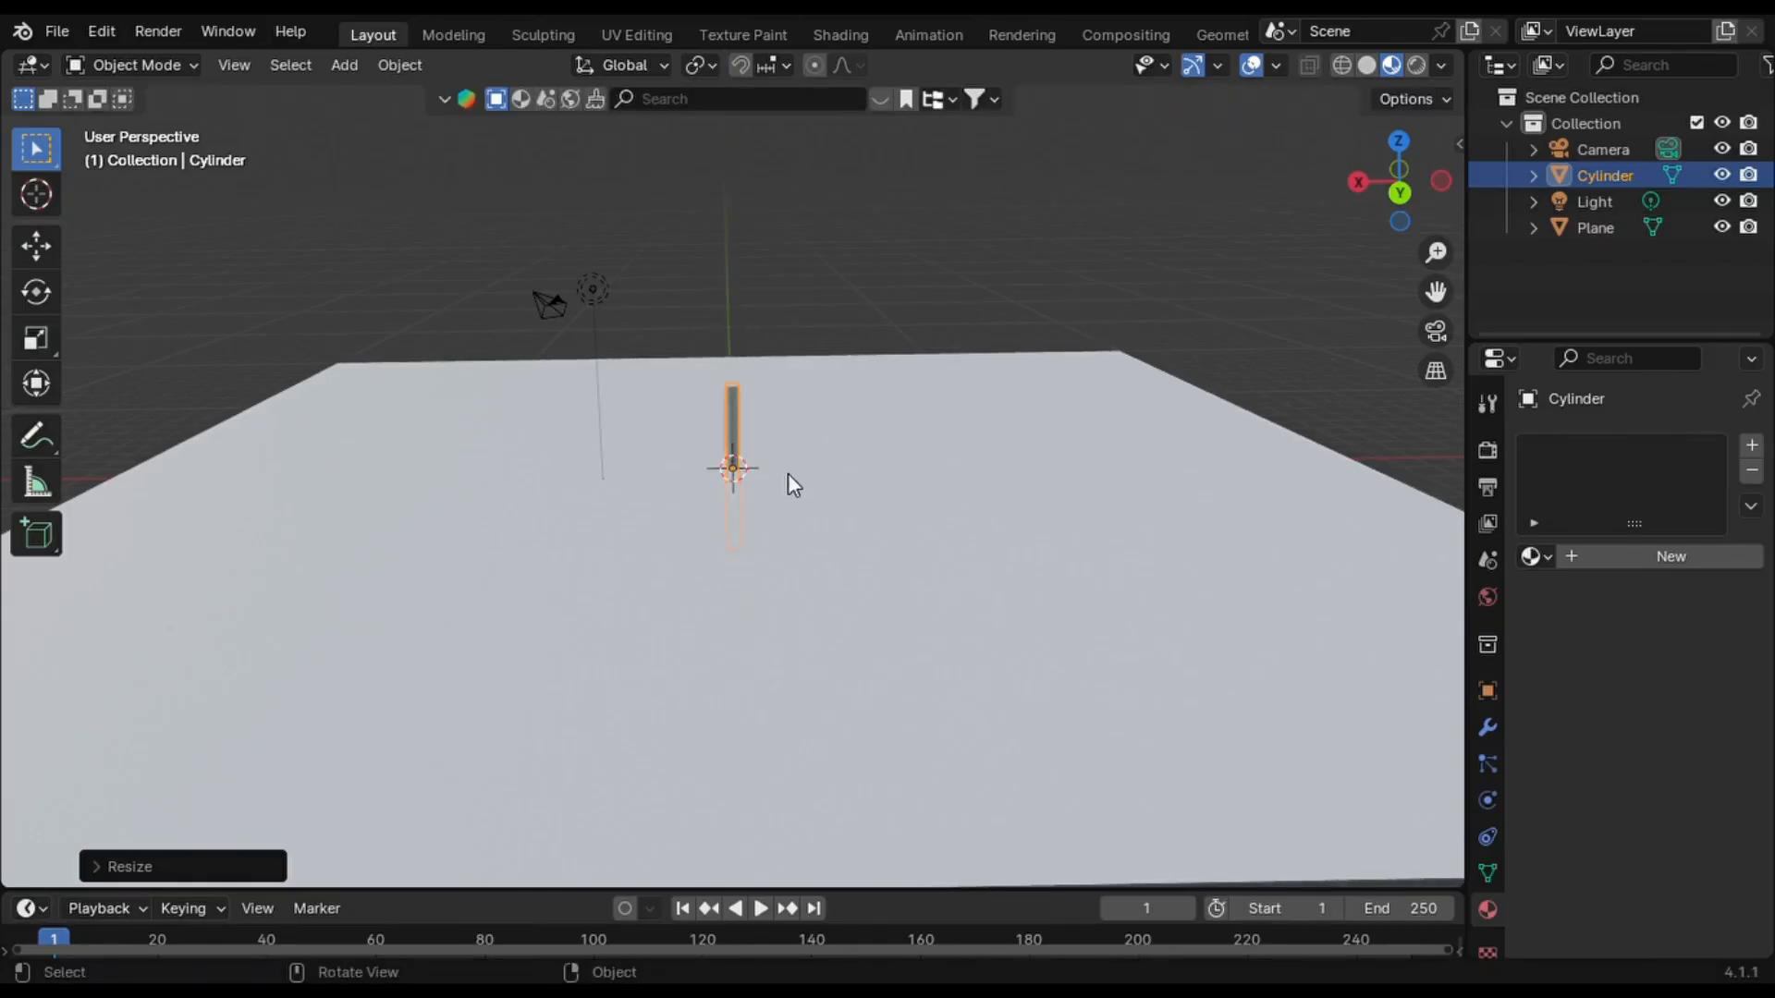
key(g)
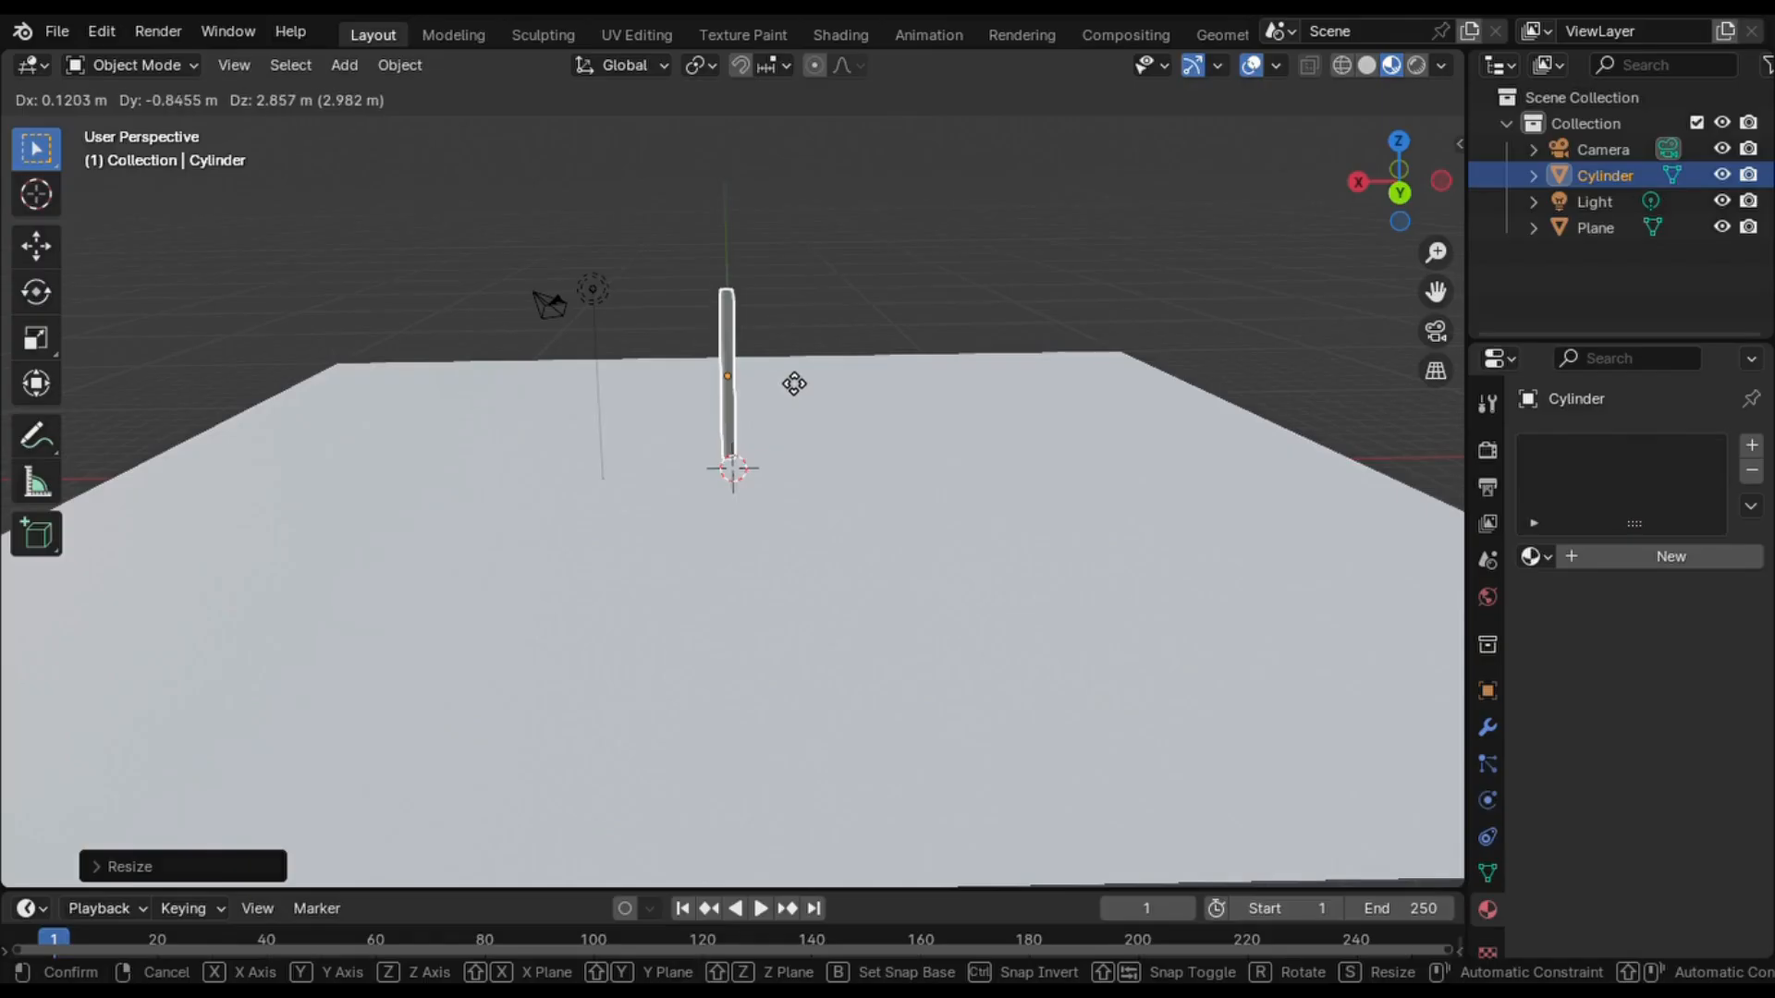
click(784, 373)
key(ctrl+z)
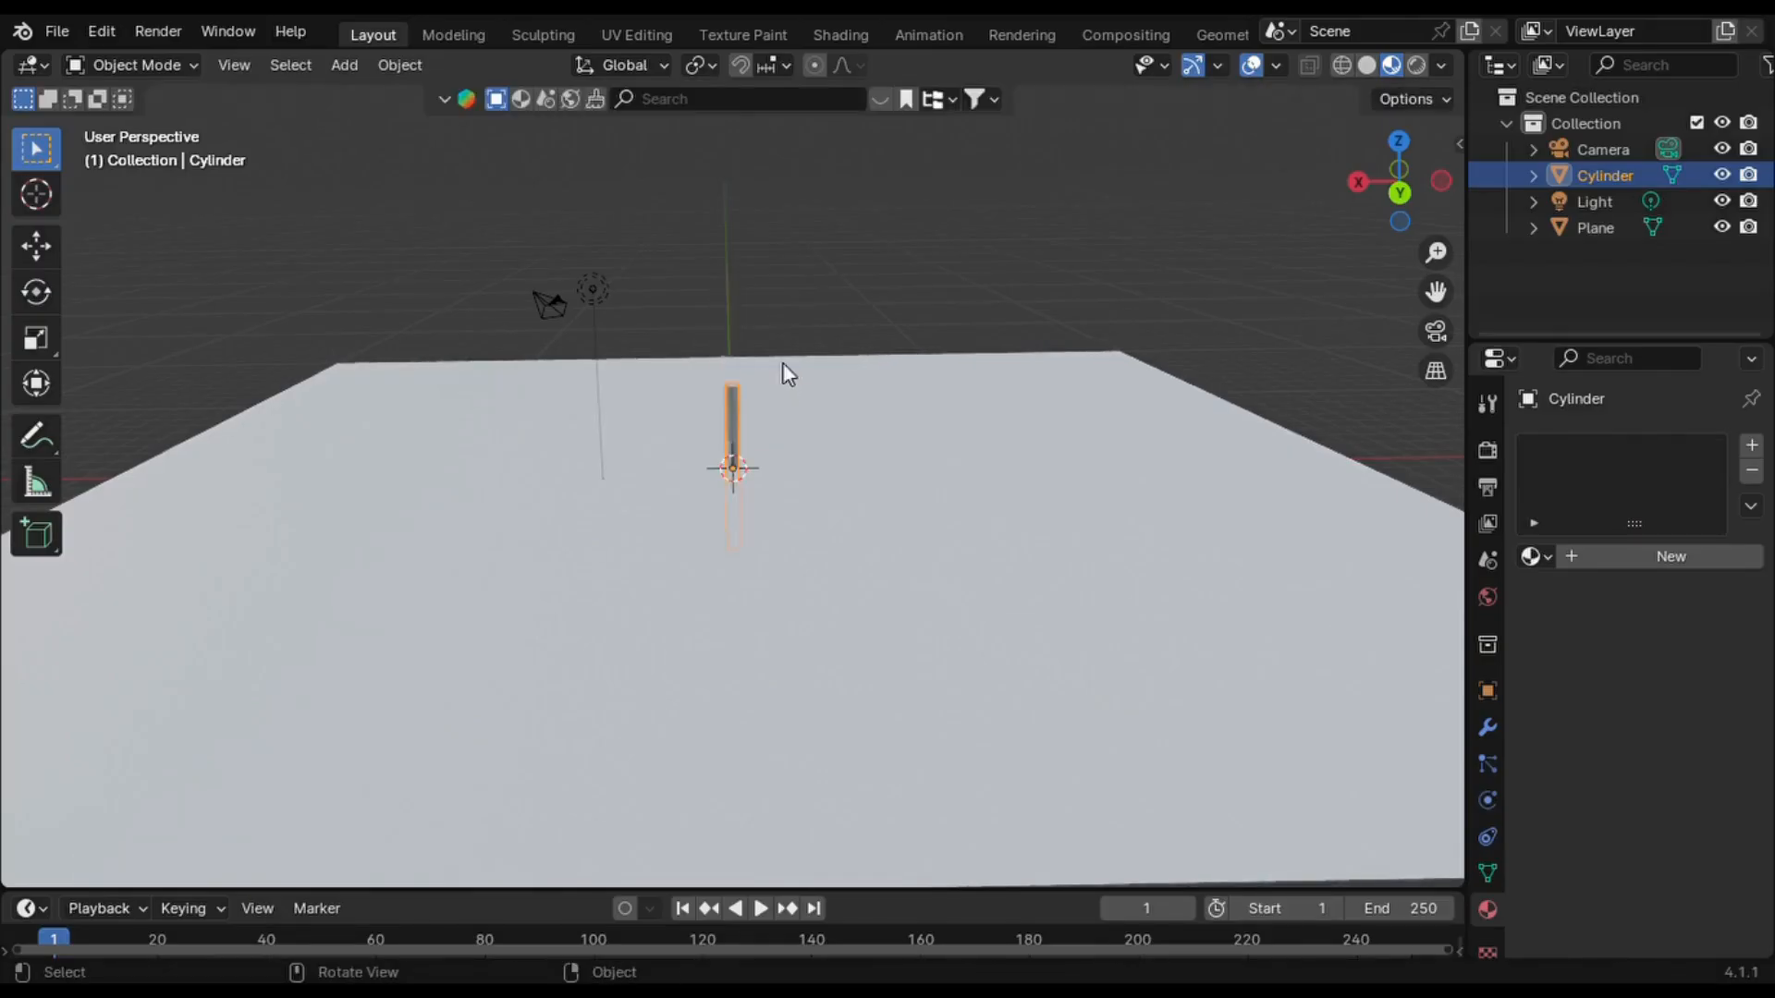
- Raise the cylinder along Z until its base rests on the ground plane
key(g)
key(z)
click(793, 282)
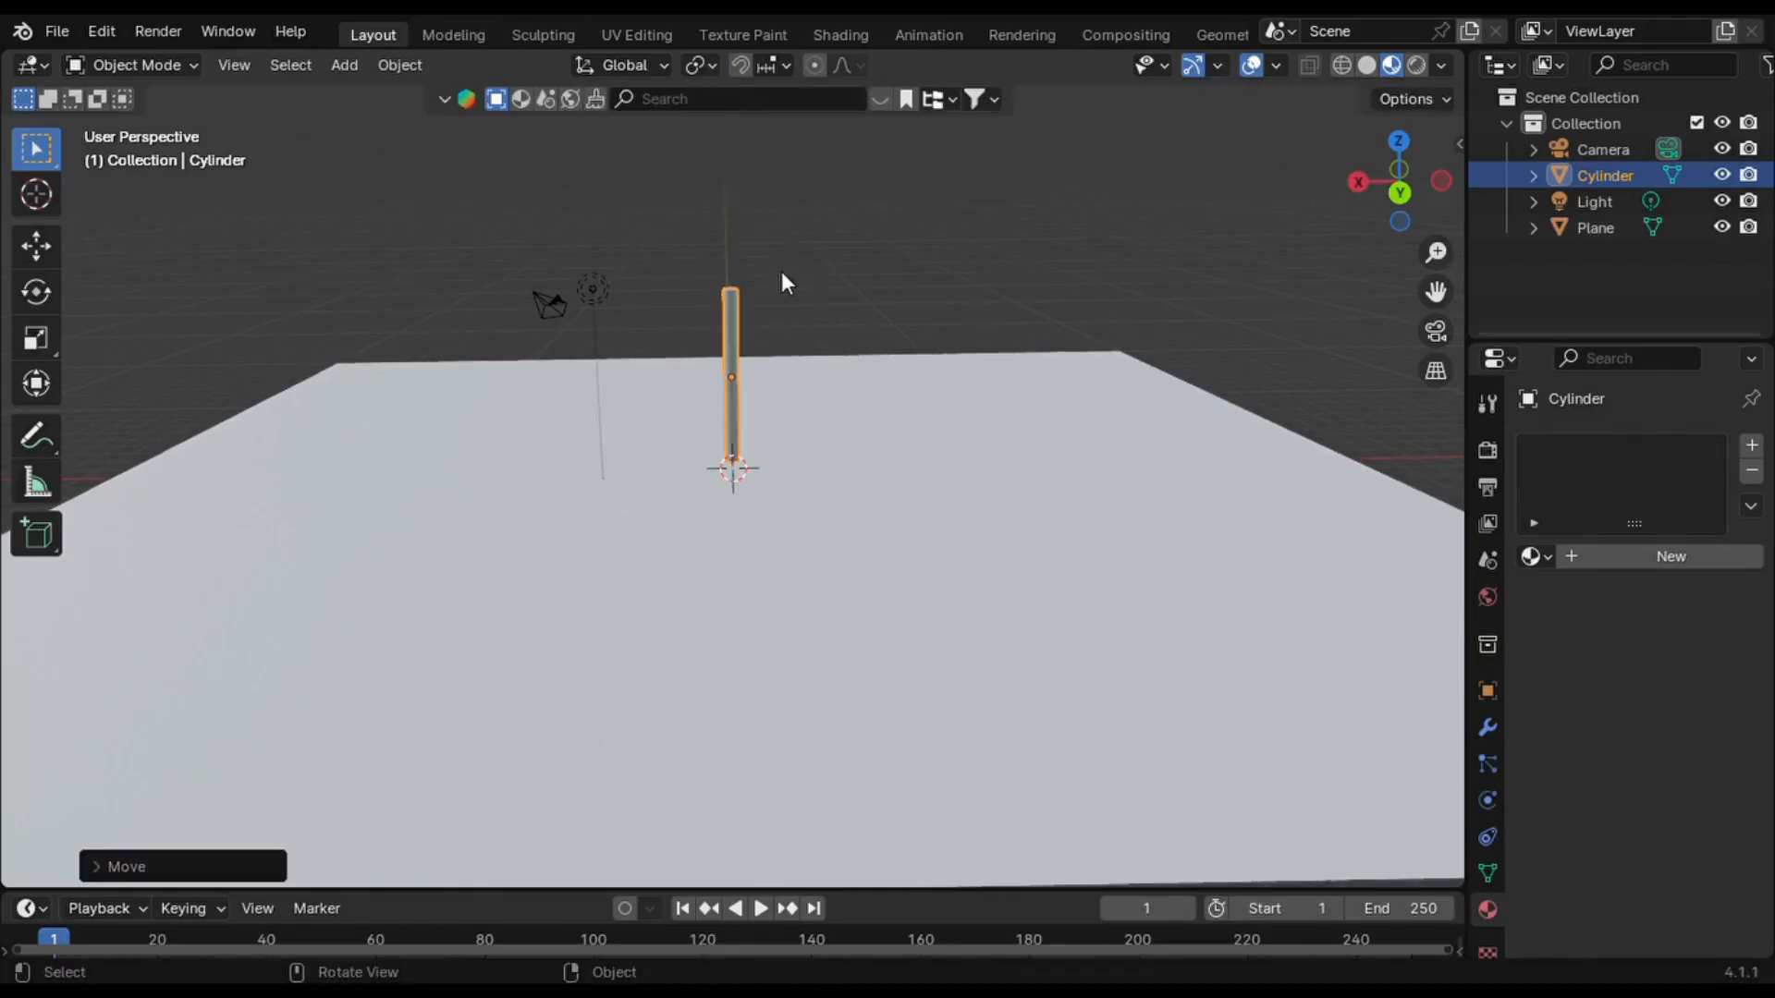
- Add a UV sphere raised along Z to the top of the trunk and scale it up to form the tree crown
key(shift+a)
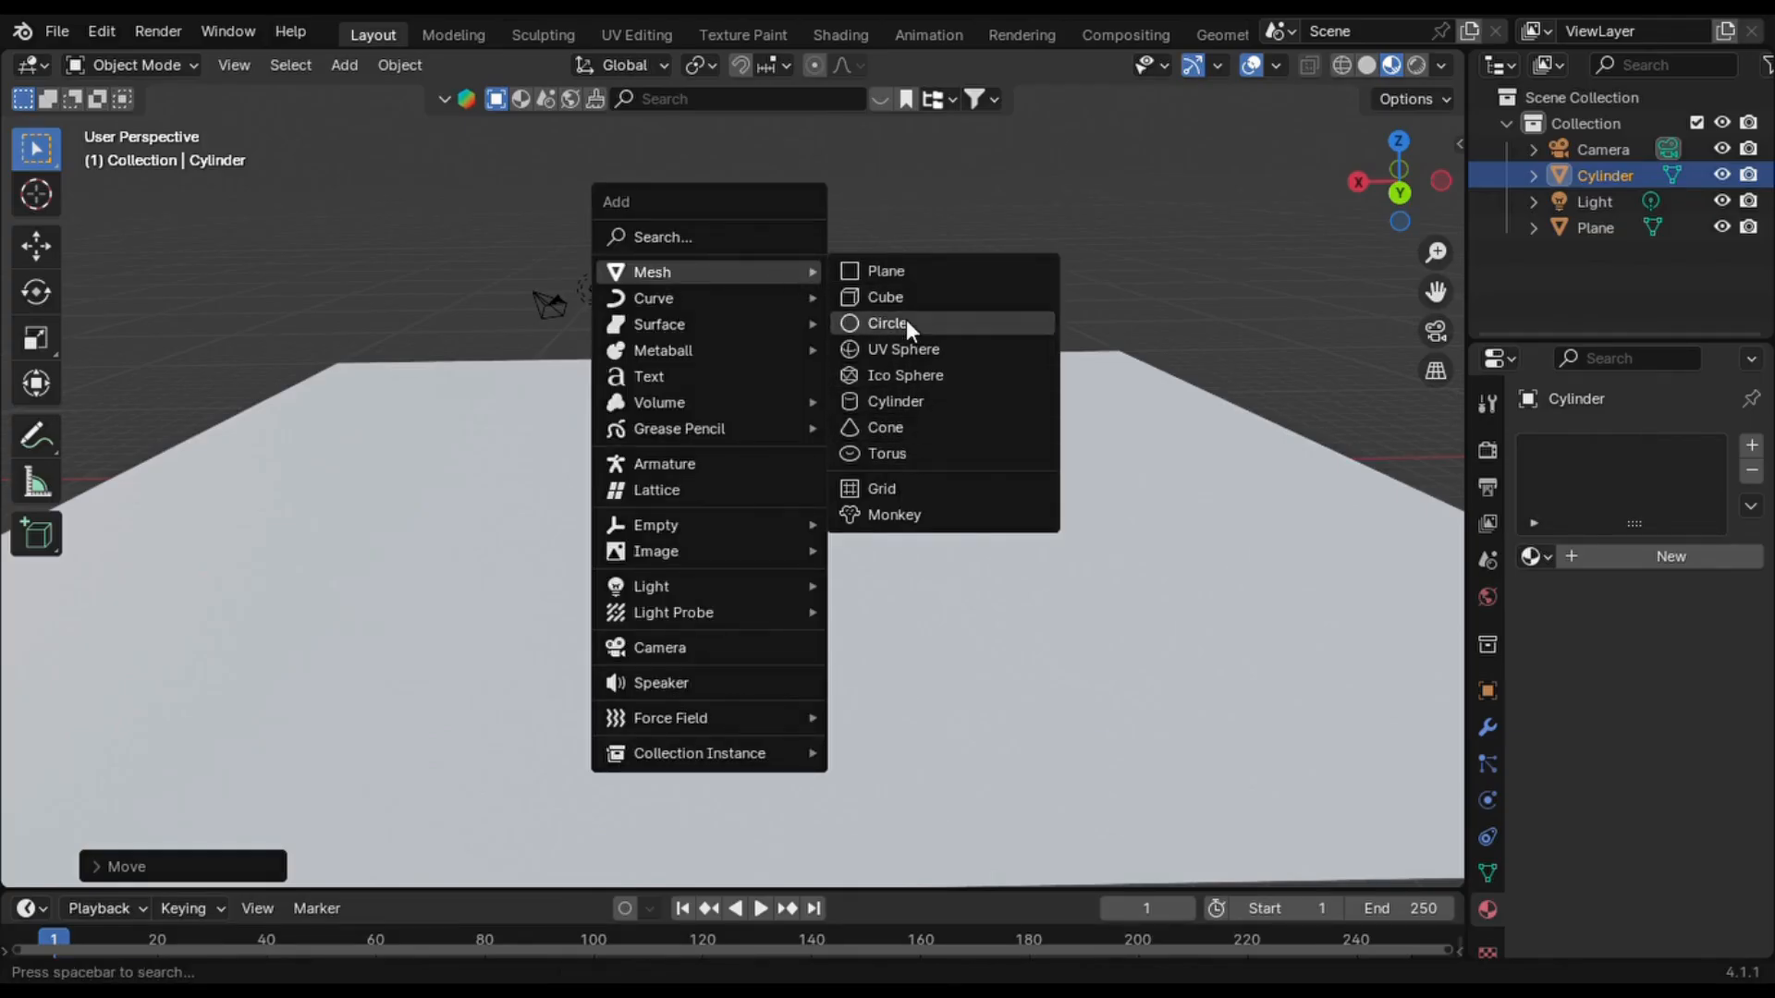
click(957, 347)
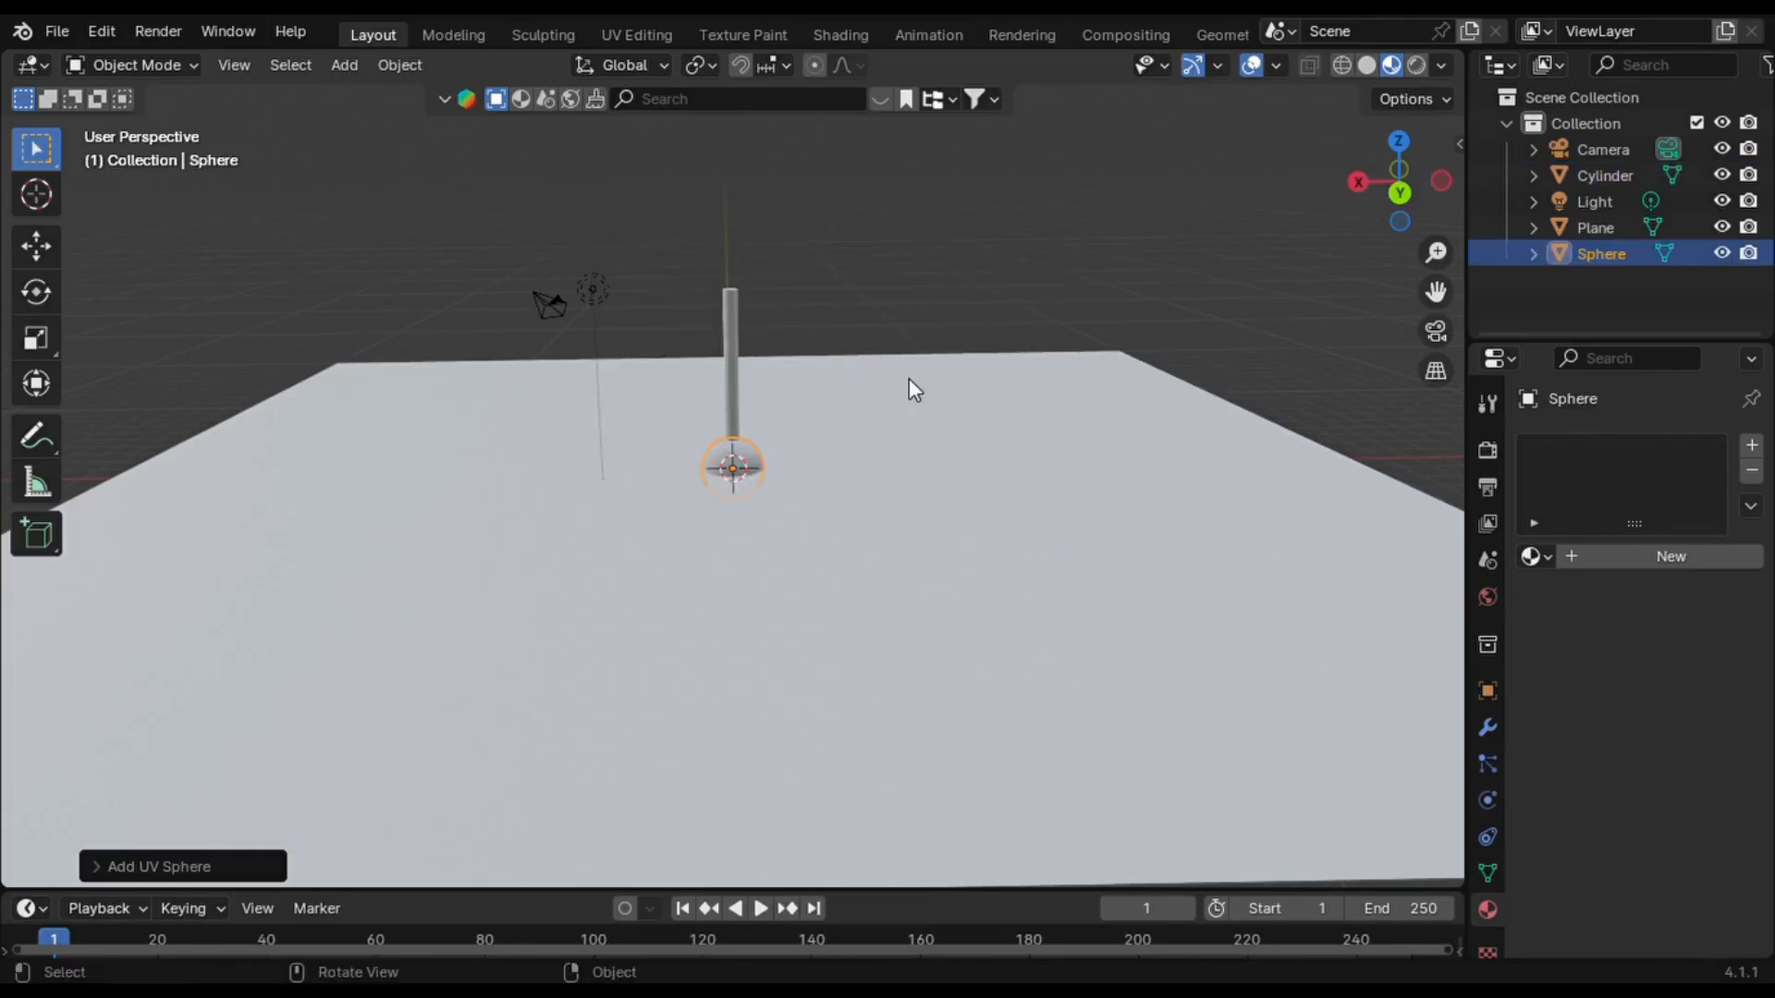
key(g)
key(z)
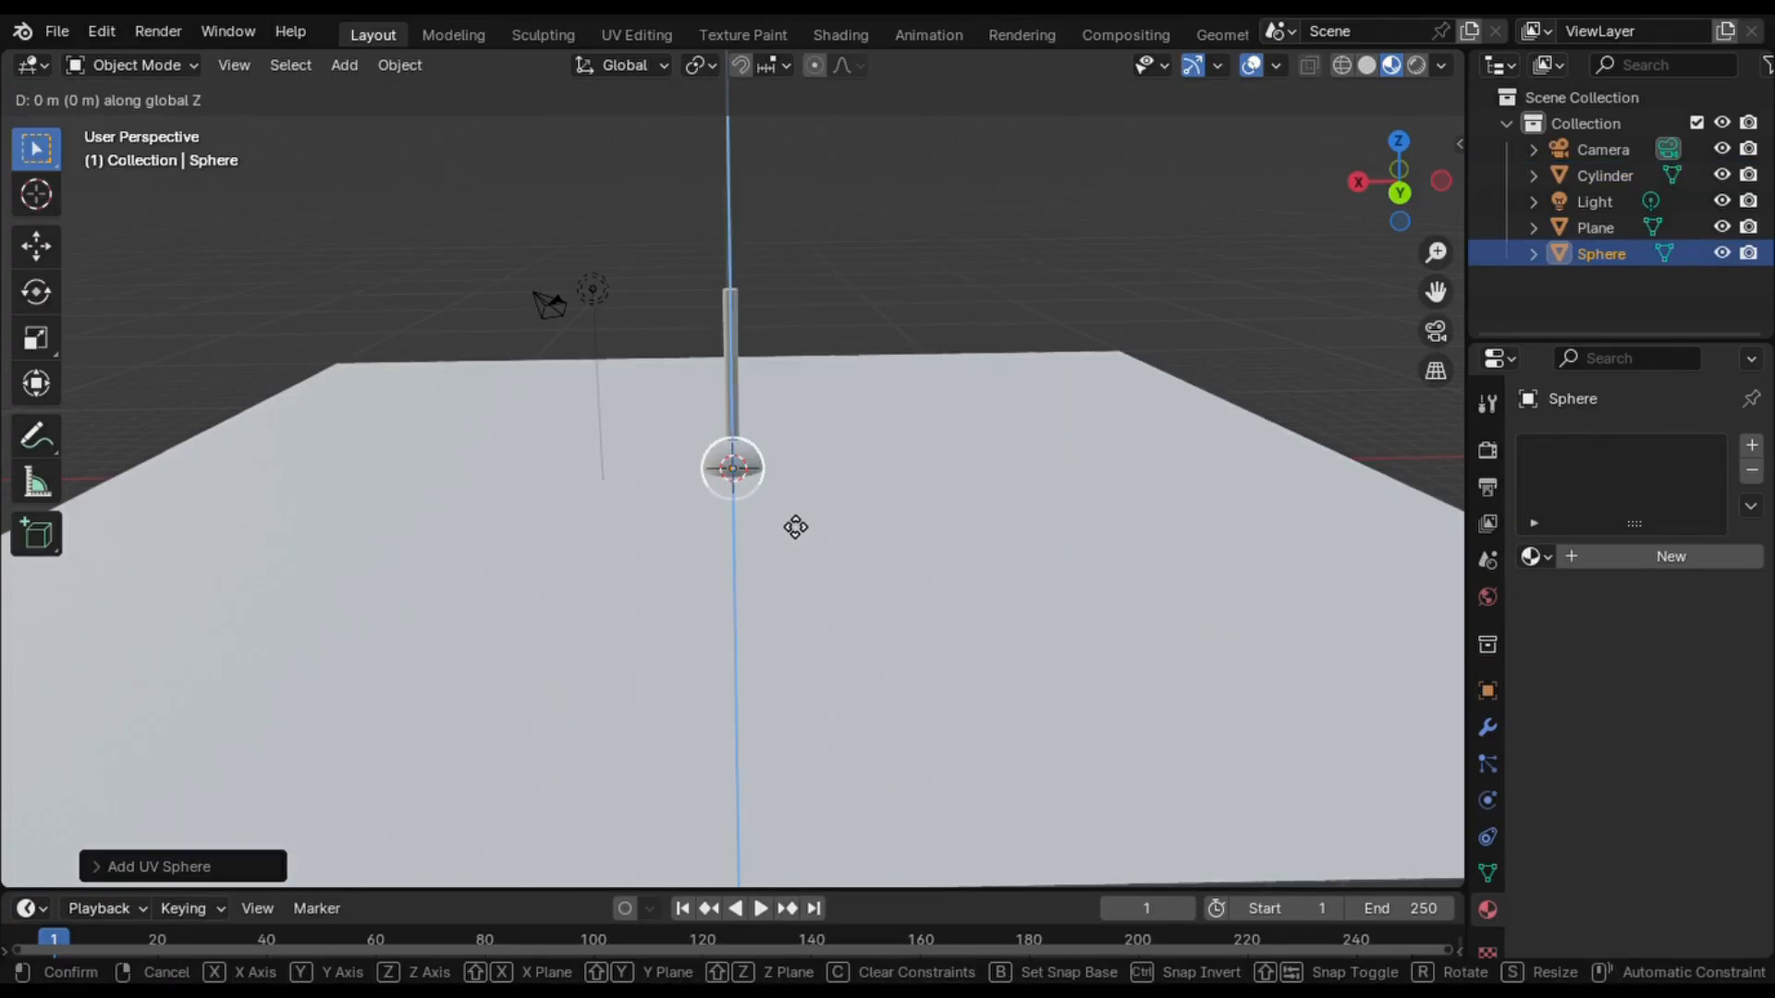
click(776, 323)
key(s)
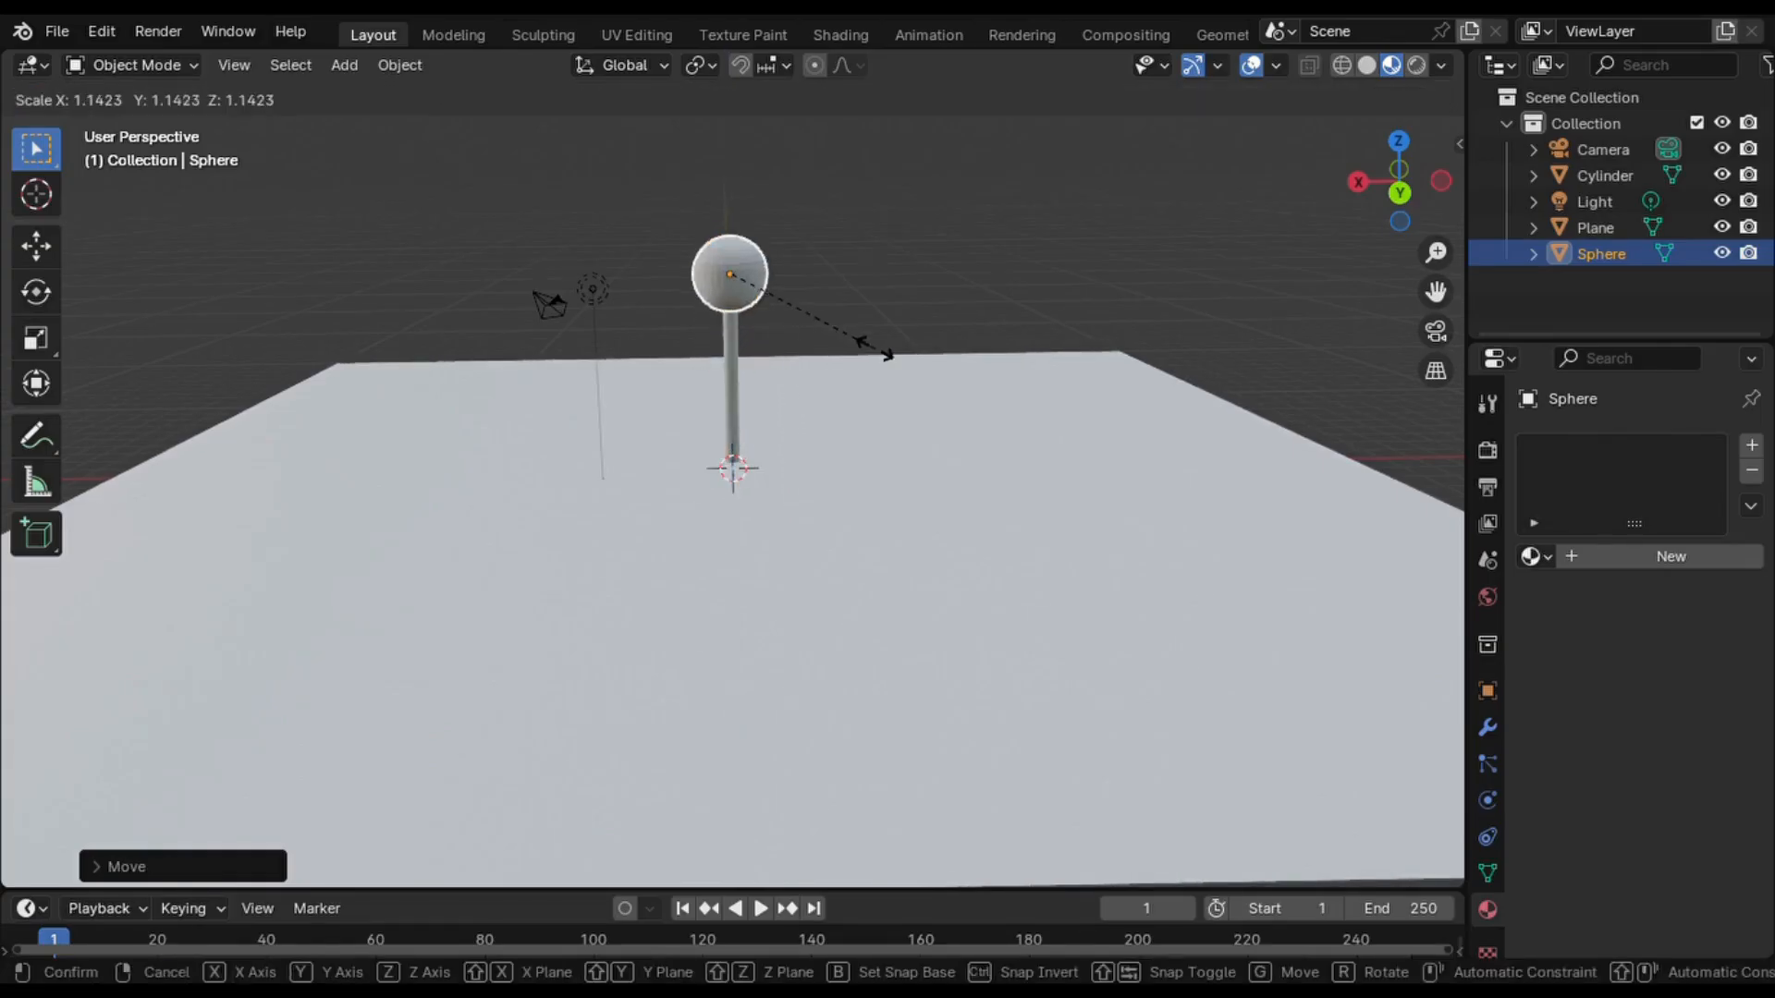
click(1037, 404)
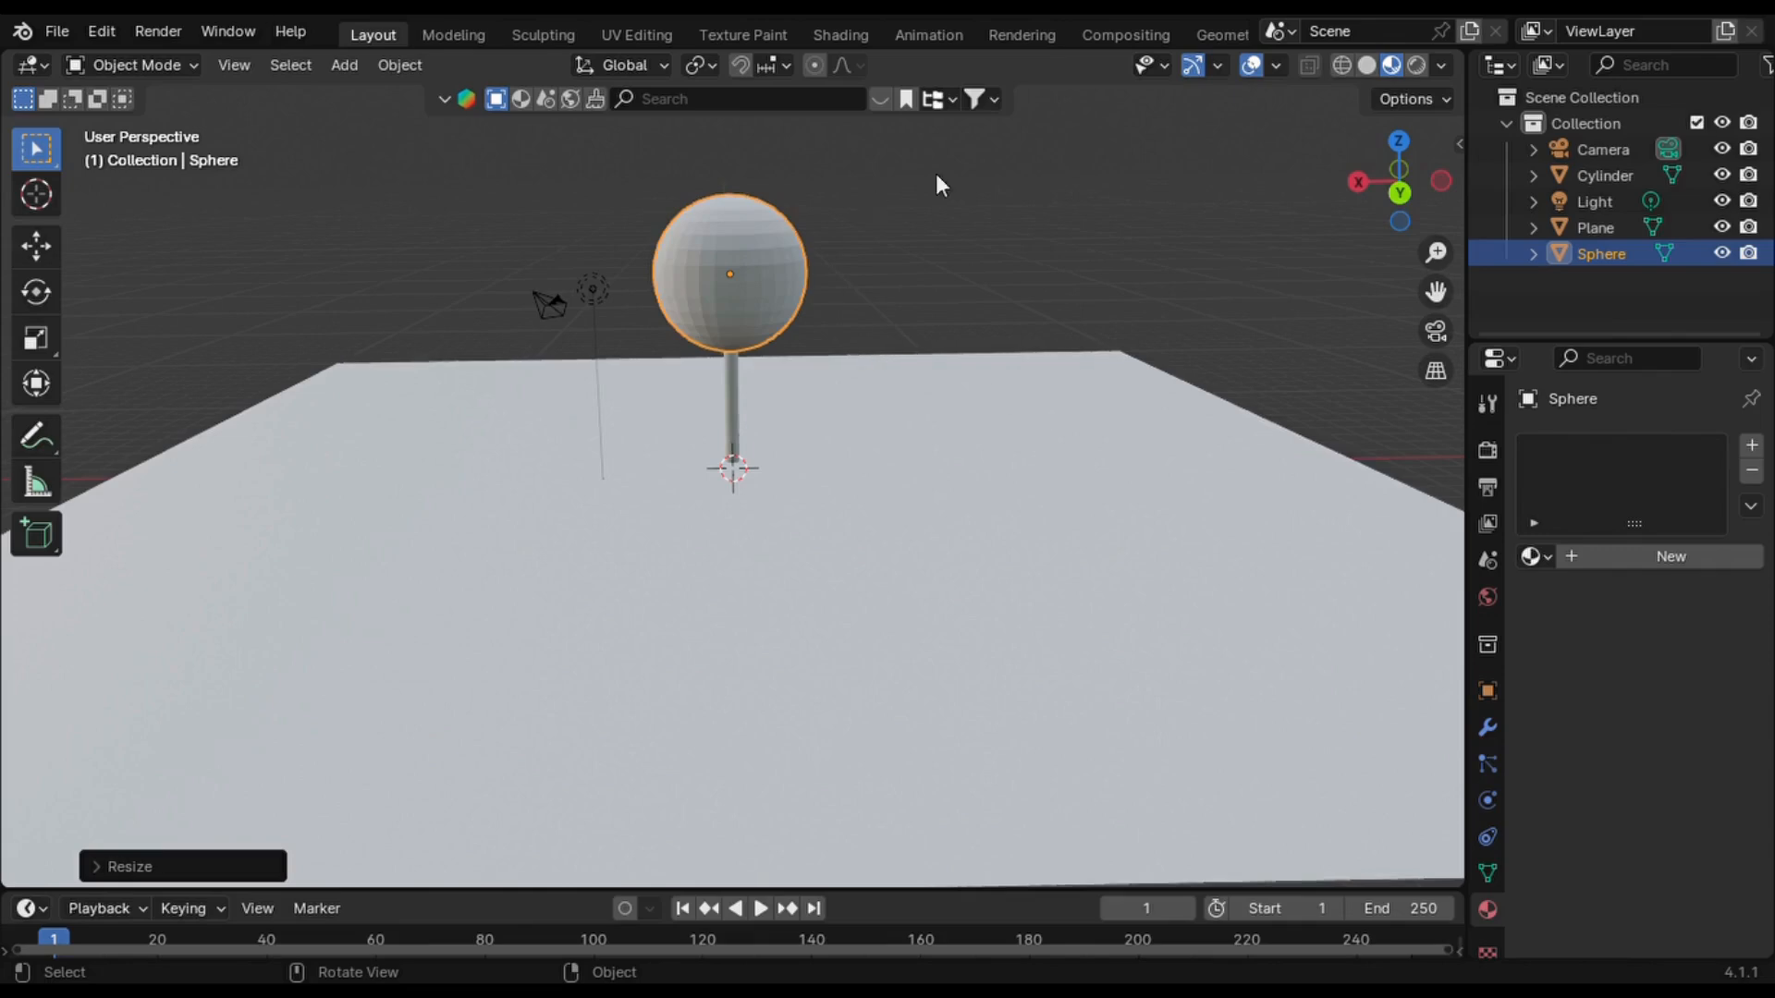
- Give the sphere a new material with a bright green base color, keeping the viewport in Material Preview shading
click(1370, 68)
click(1390, 65)
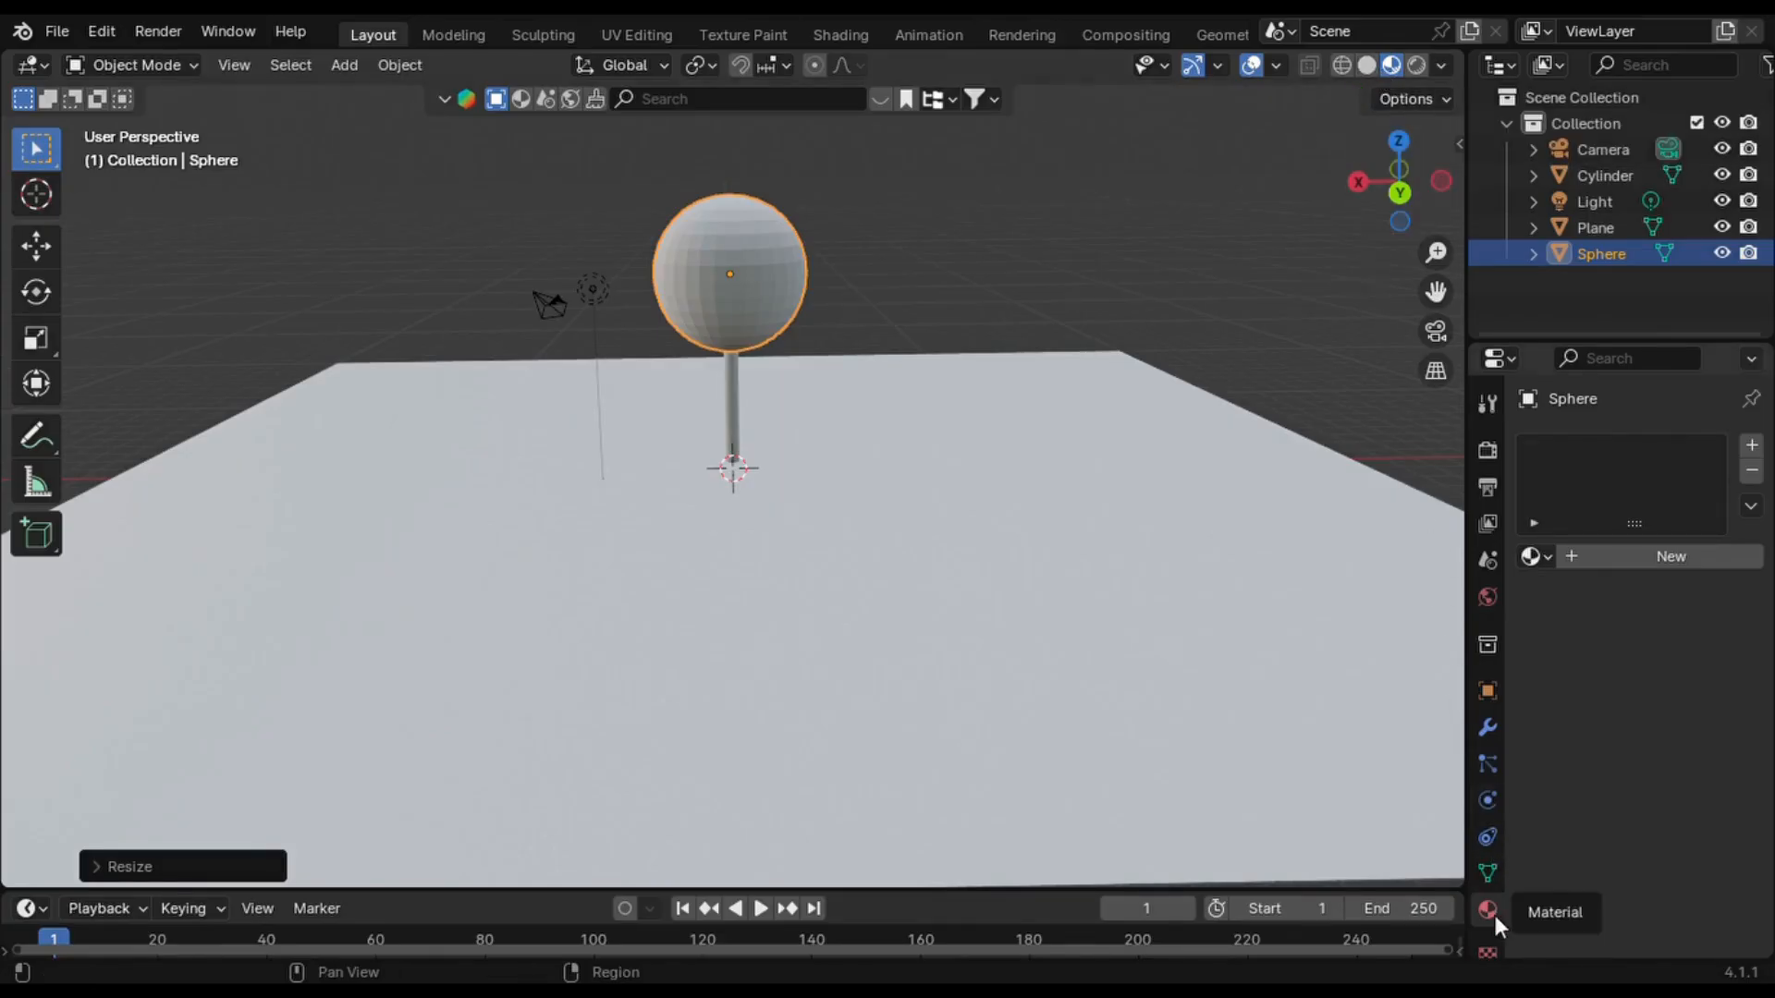
click(1682, 562)
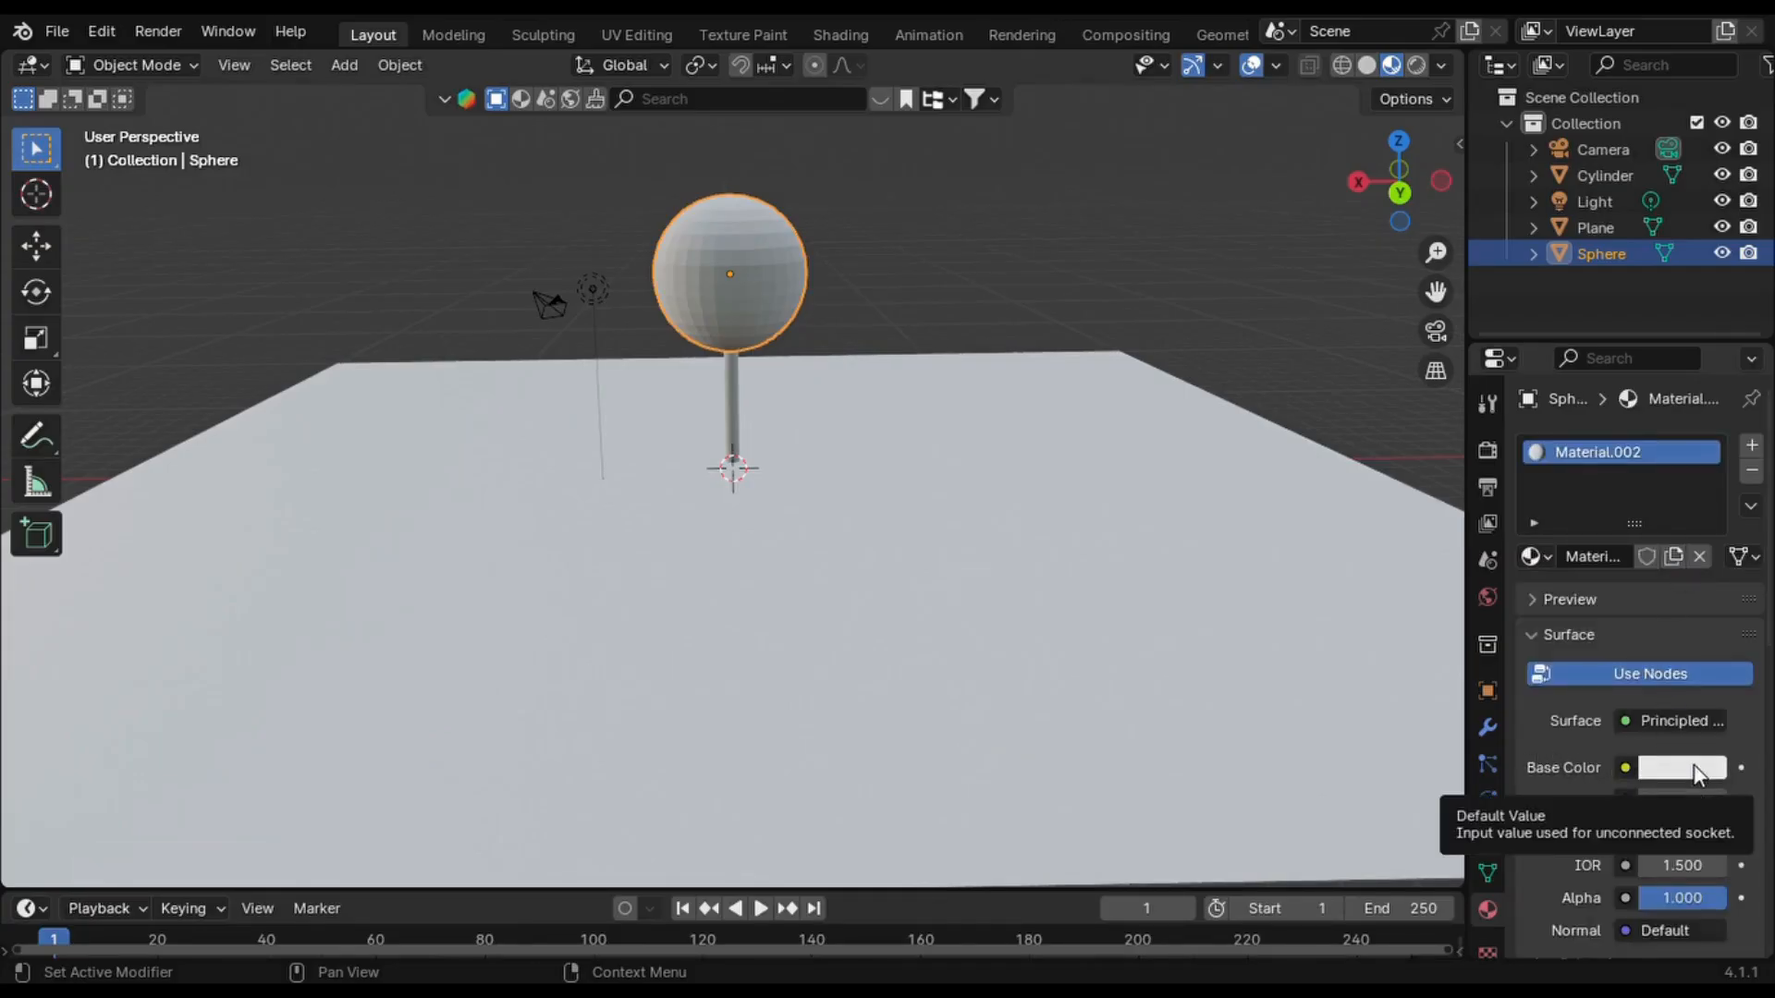
click(1677, 769)
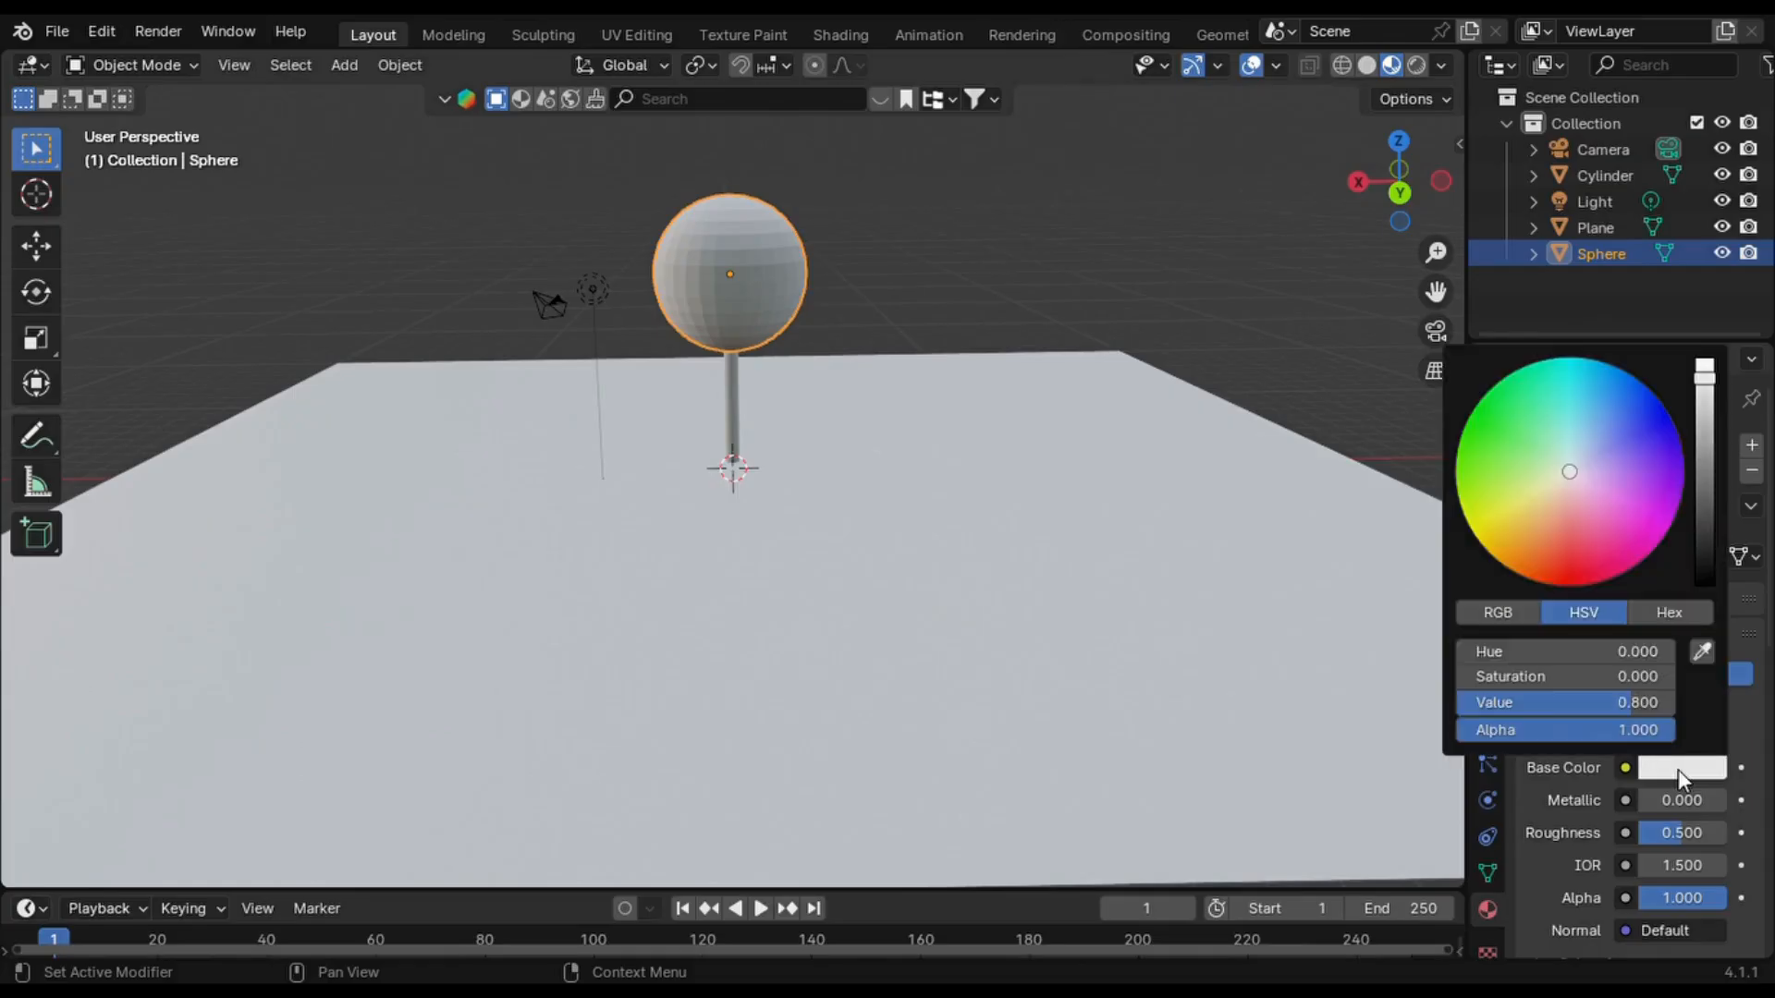
drag(1484, 449, 1457, 452)
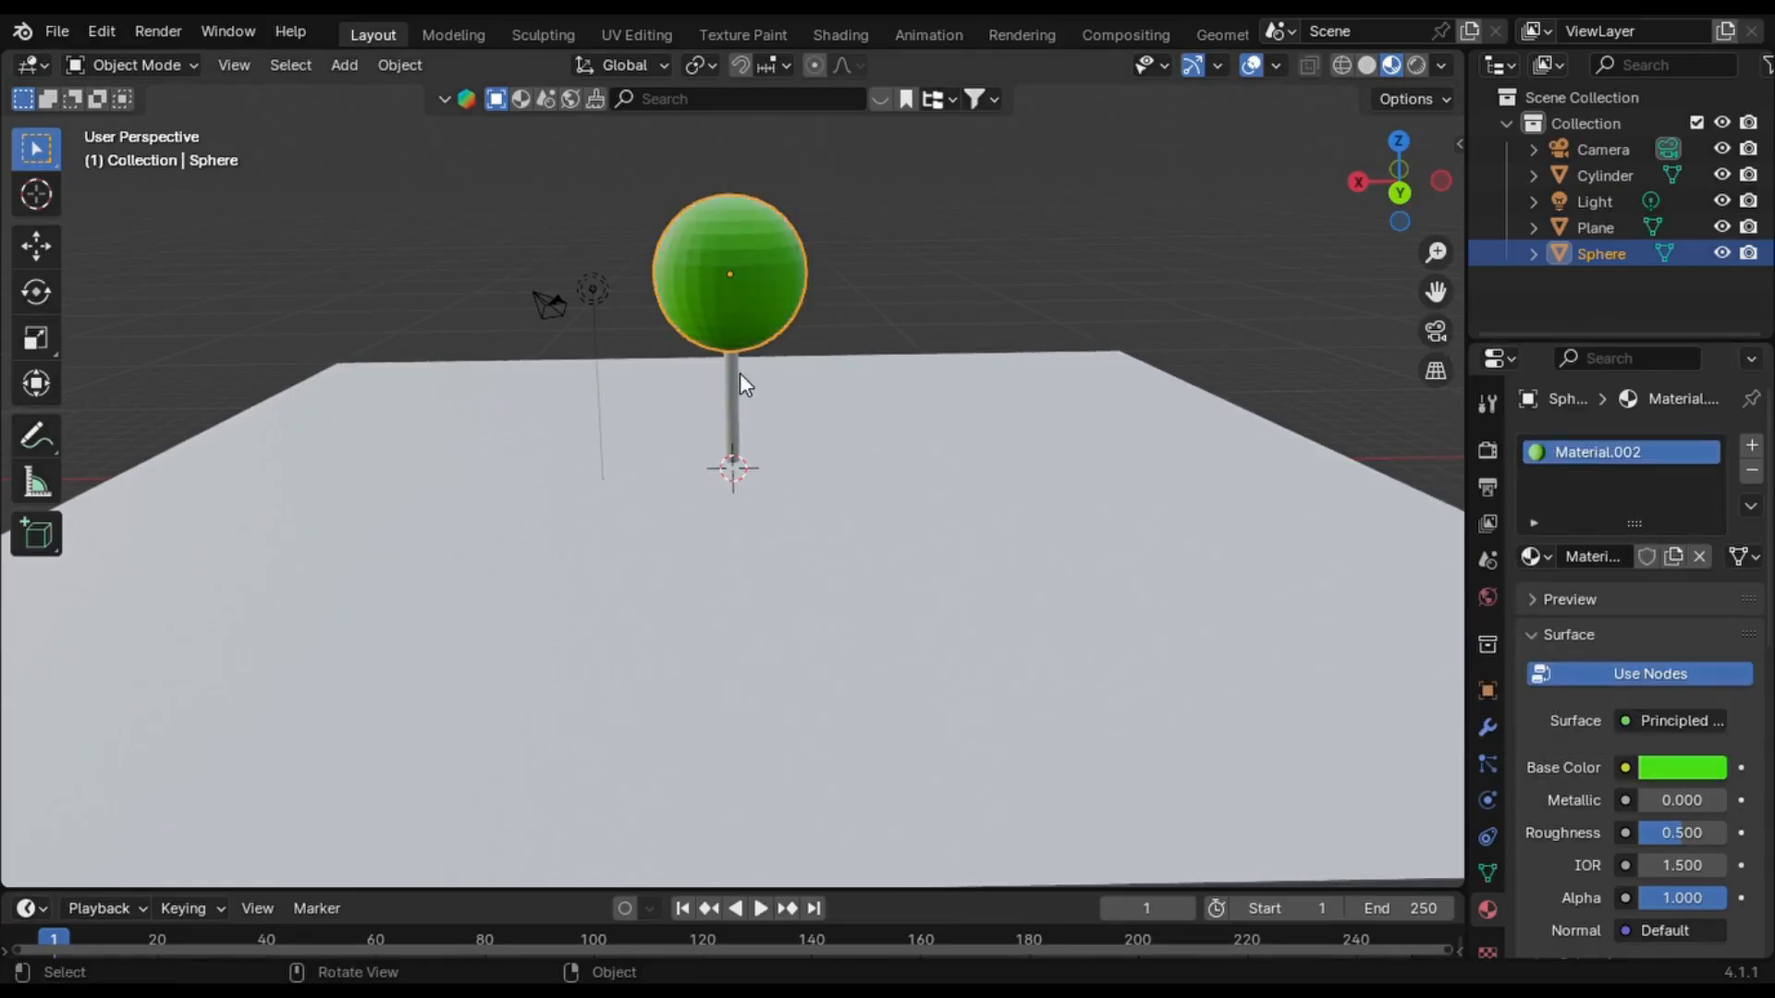
- Give the trunk cylinder a new material with an orange-brown base color, hue 0.069 and saturation 1.000
click(739, 407)
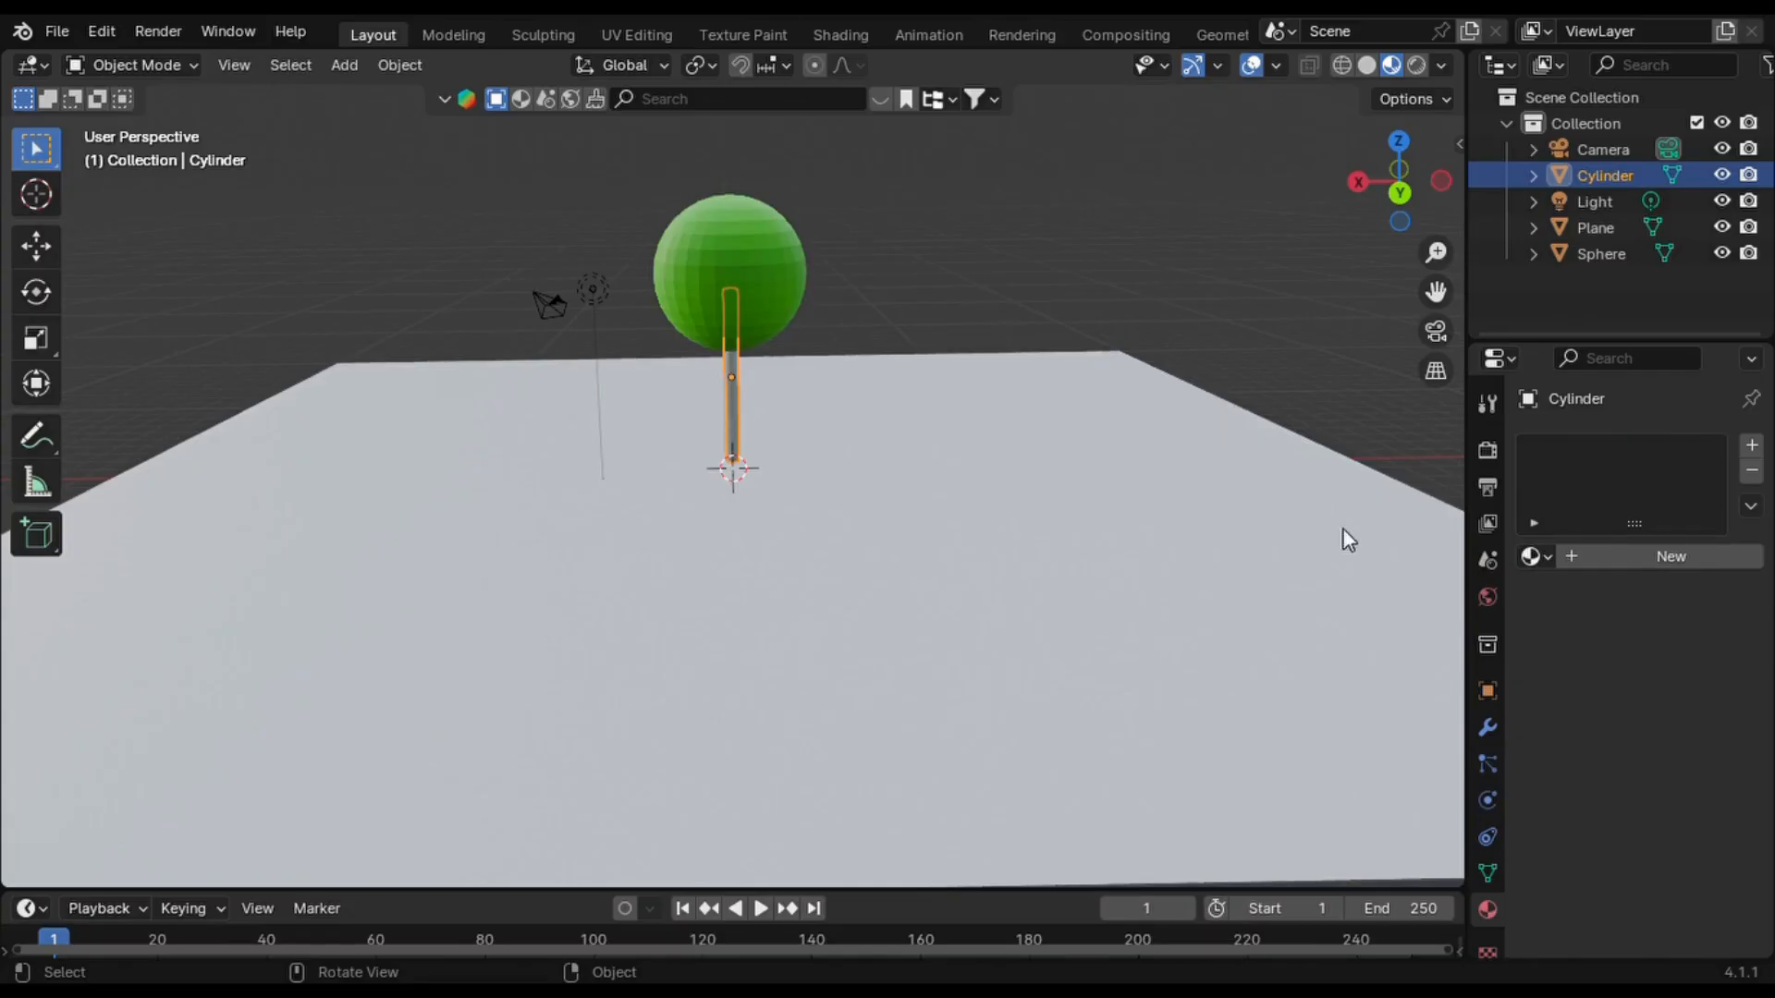
click(1684, 555)
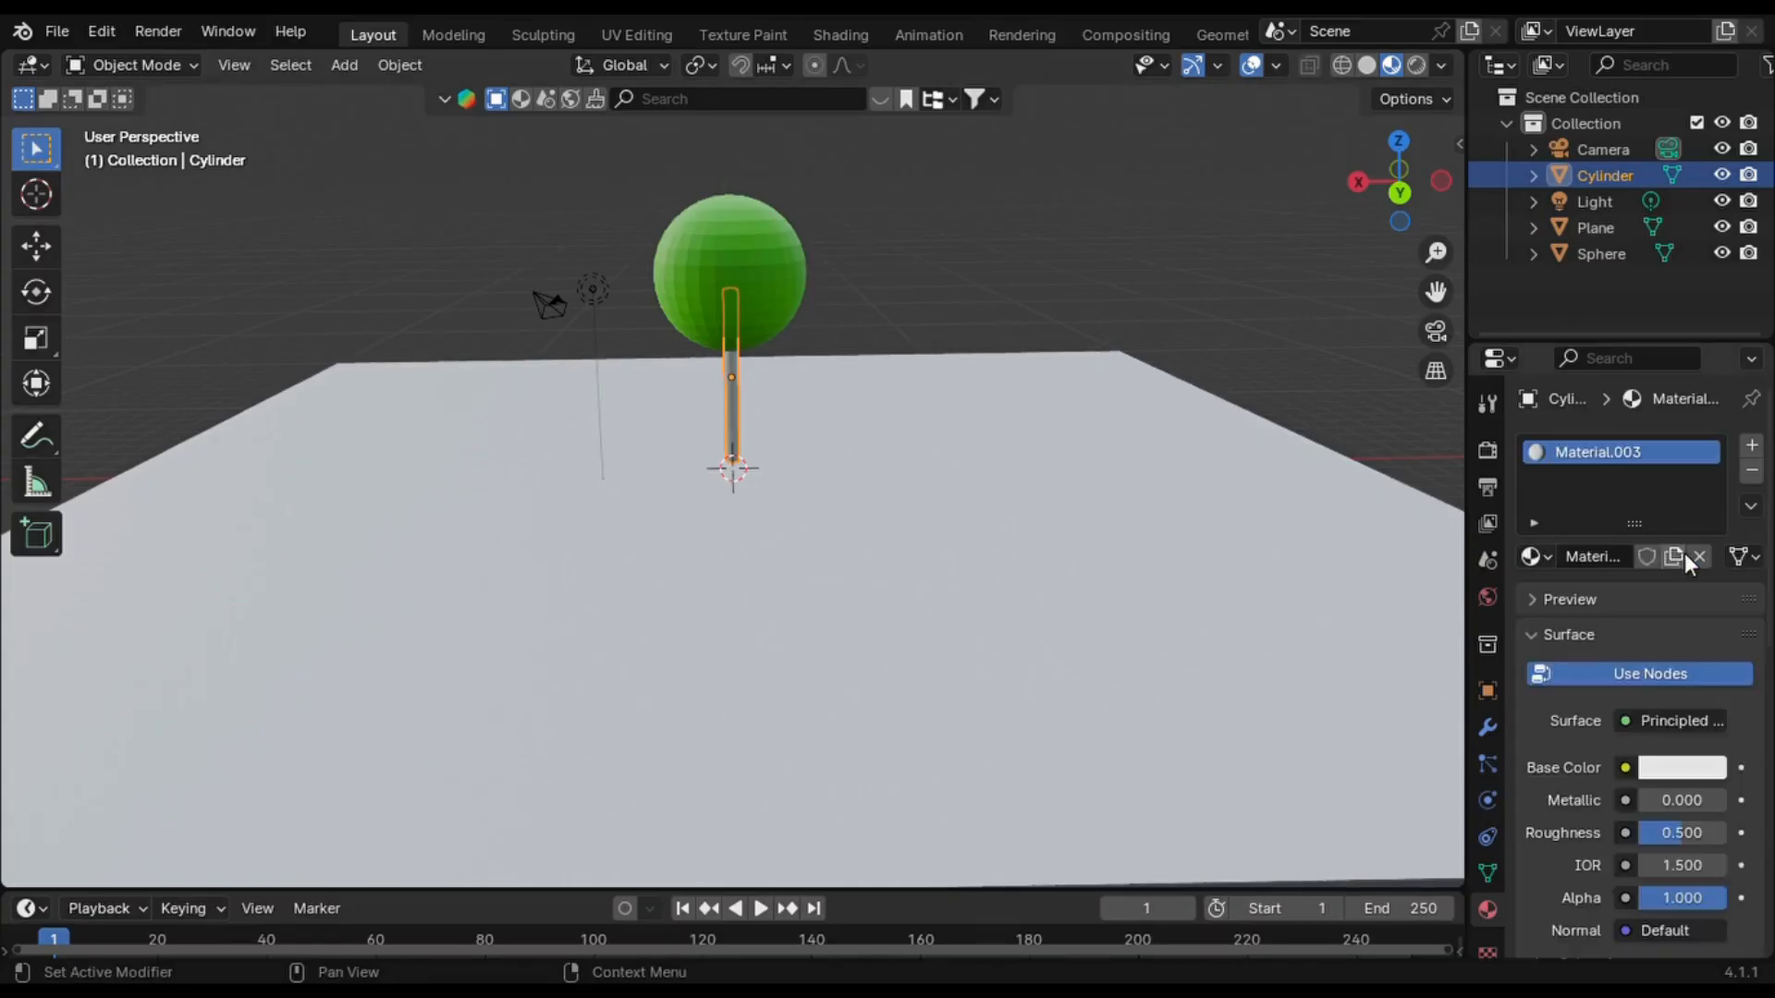
click(1680, 771)
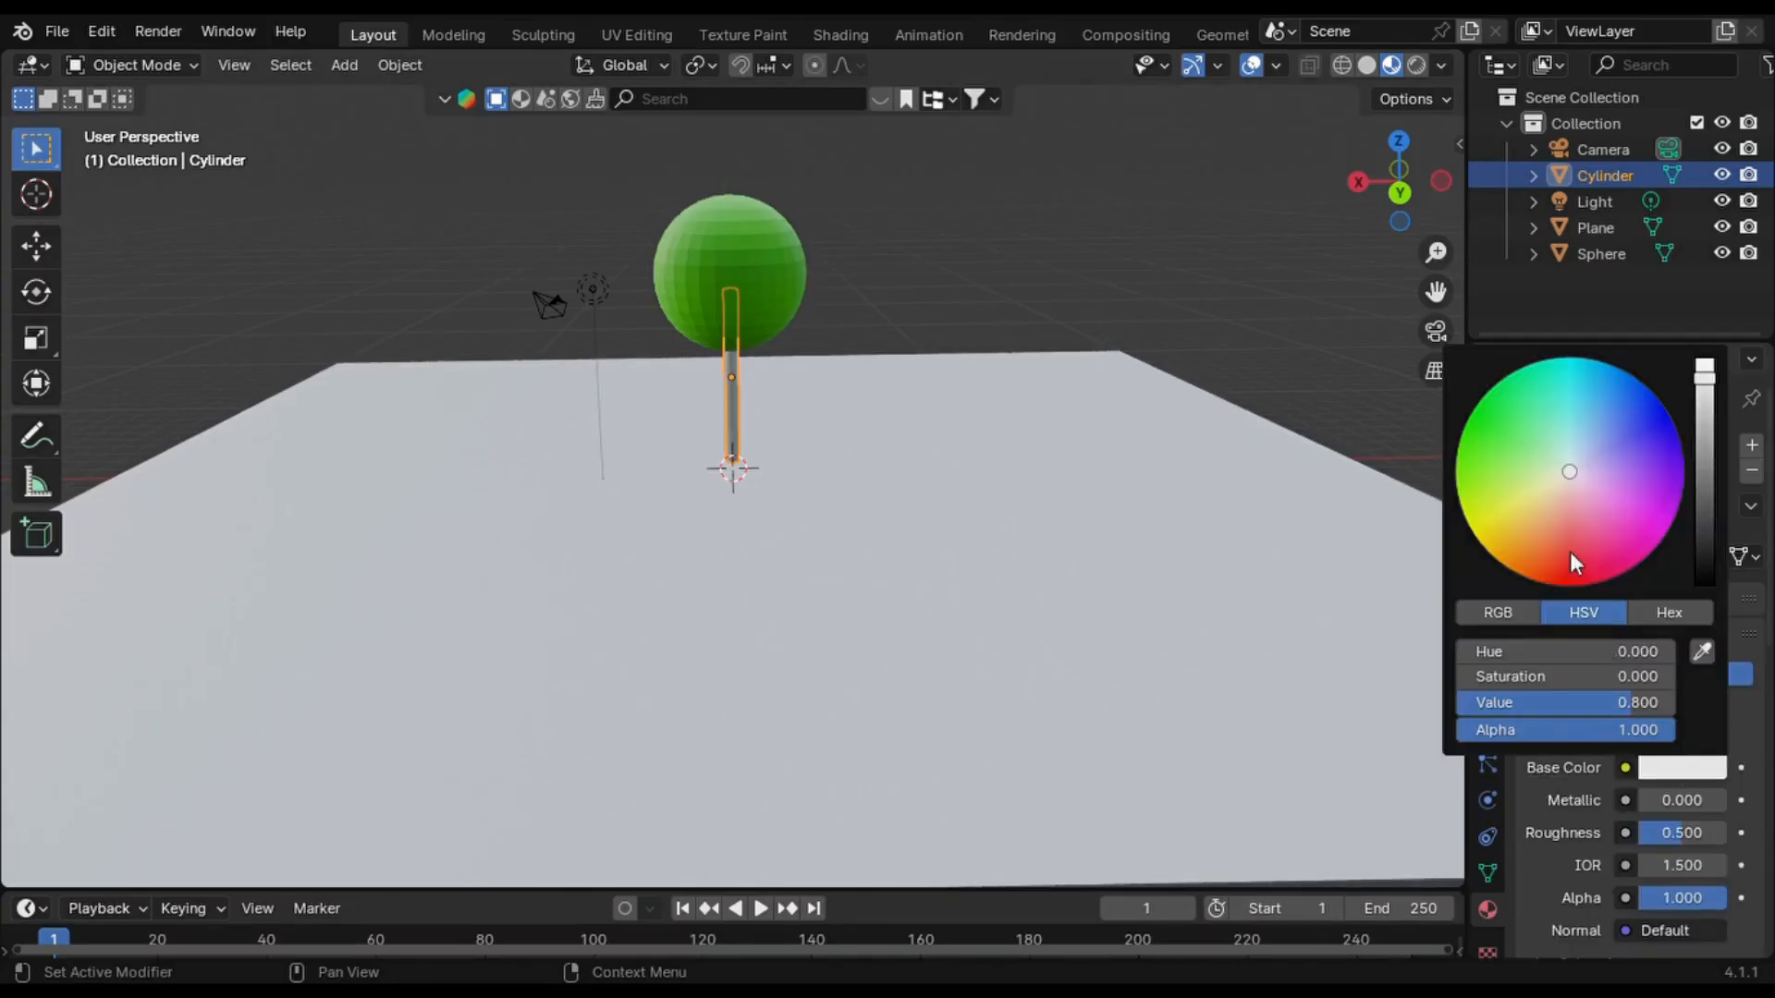
drag(1539, 531, 1495, 559)
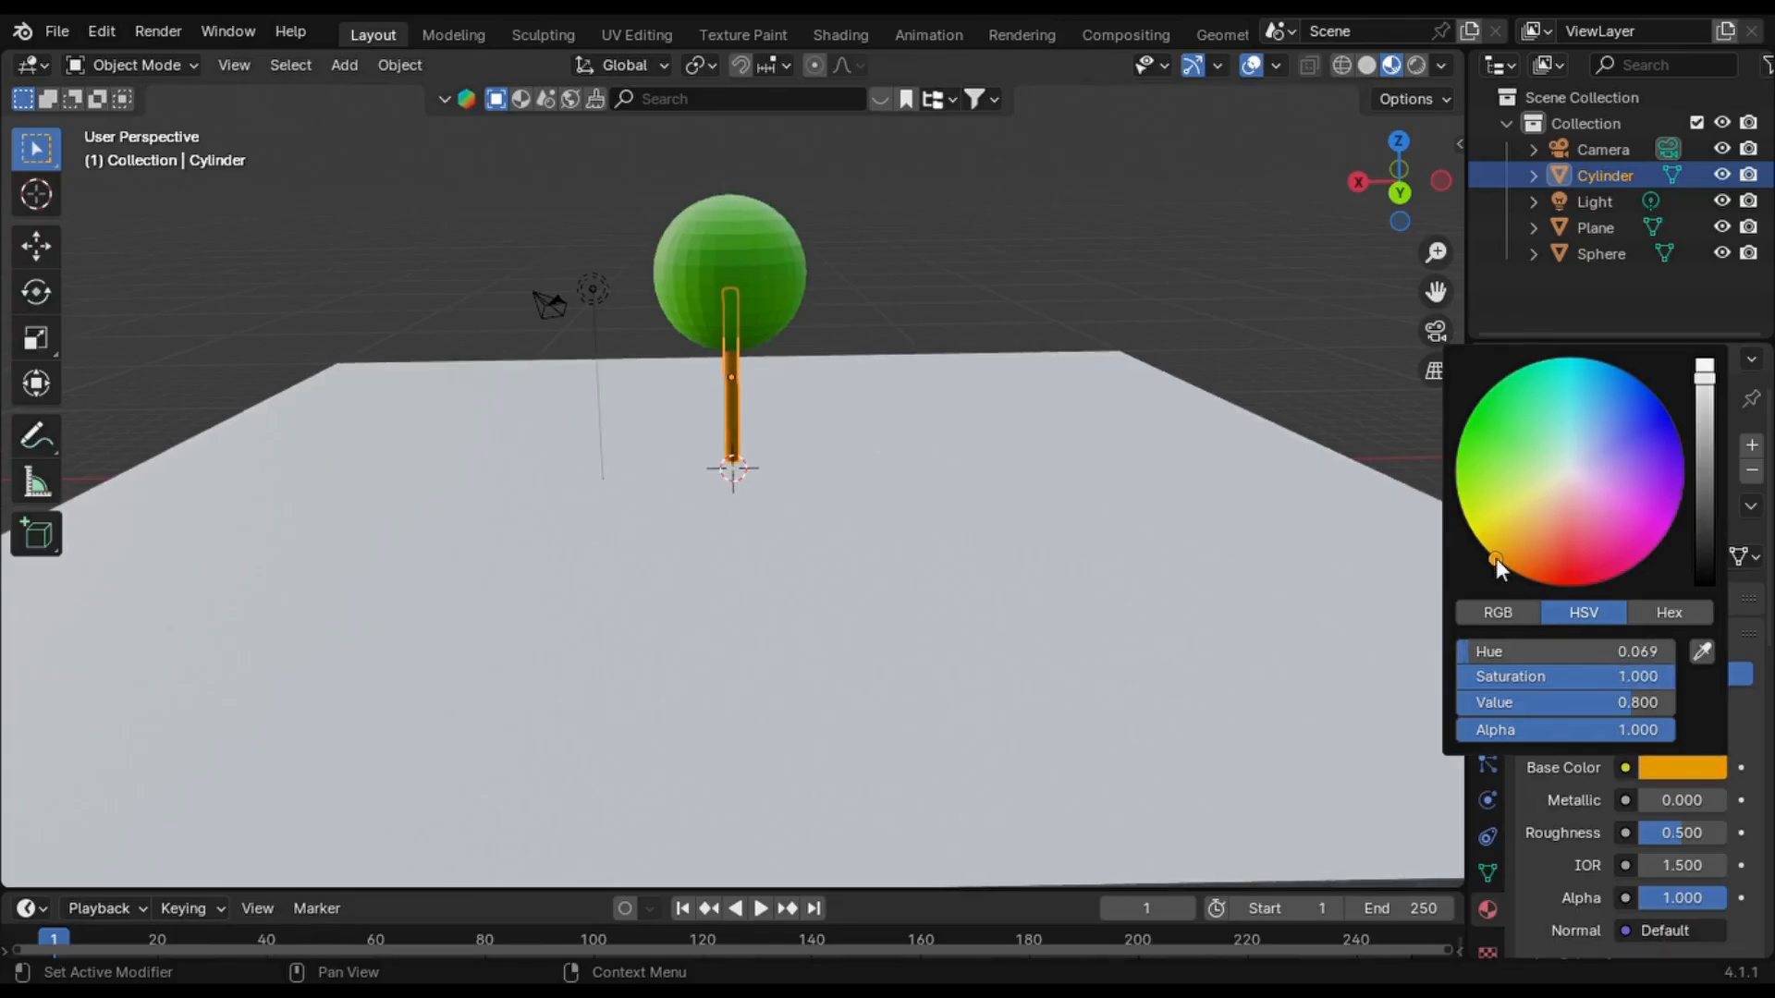
click(1107, 227)
- Select the trunk cylinder together with the crown sphere and join them into a single tree object
middle_drag(1108, 227, 1108, 227)
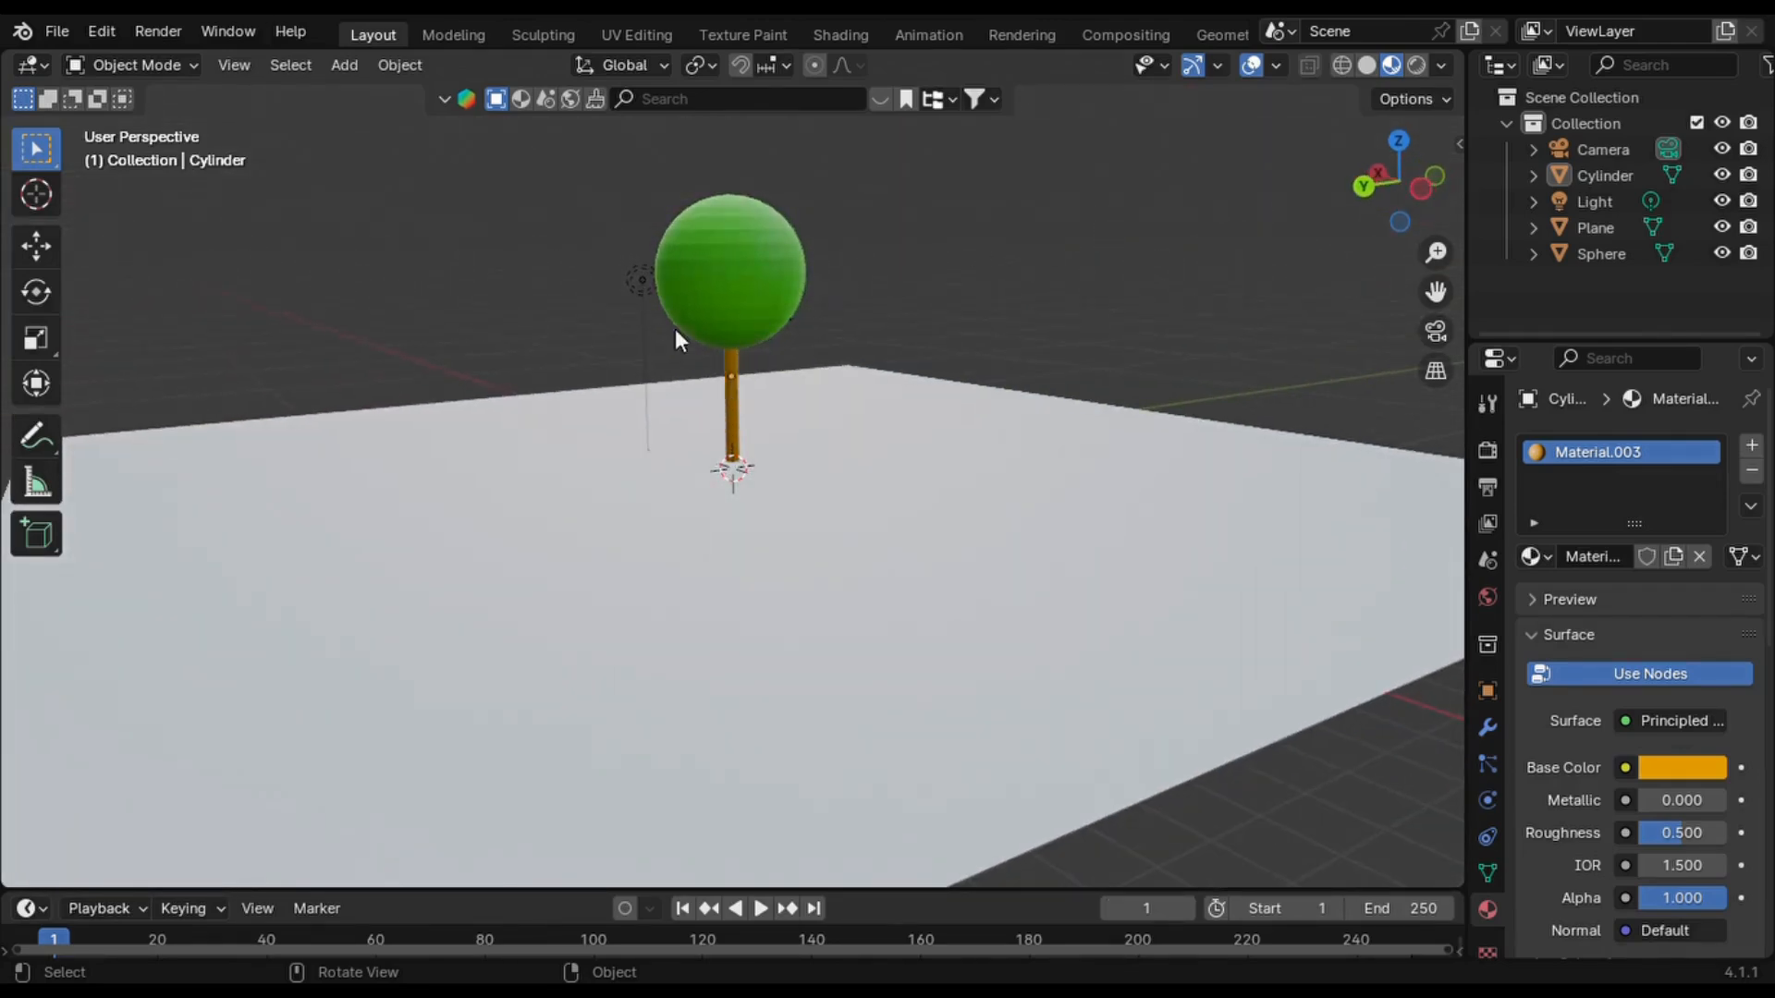
click(730, 384)
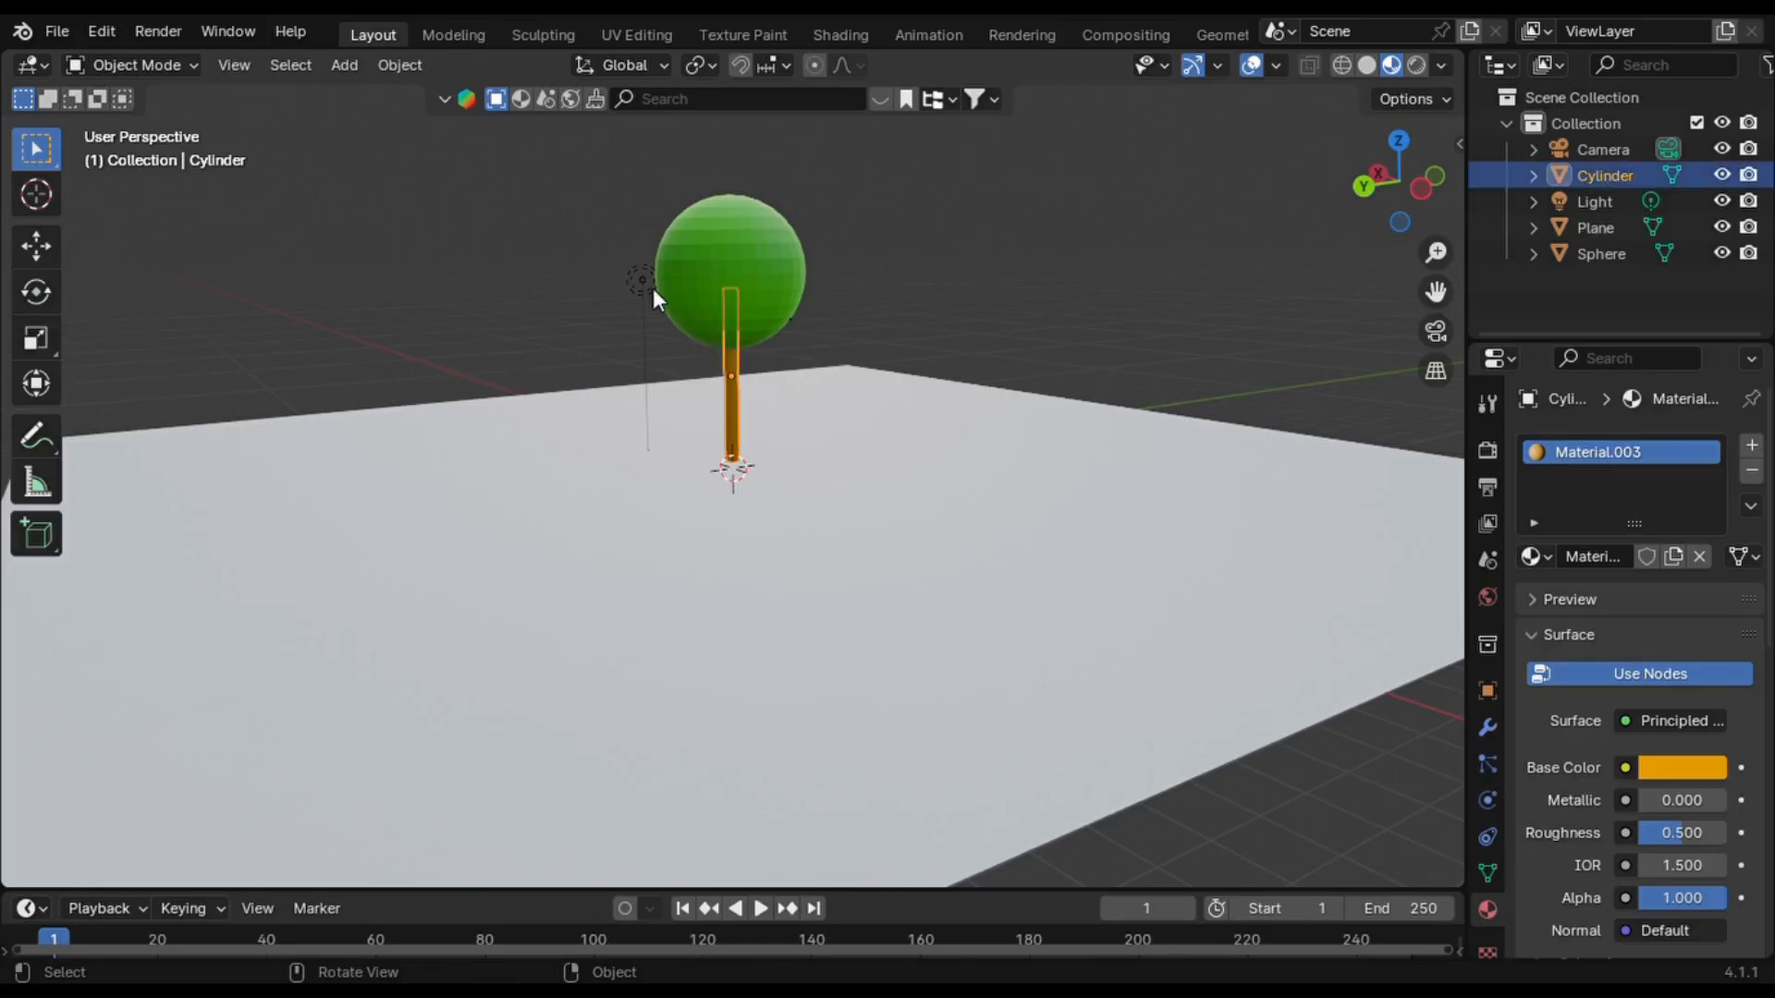
shift+drag(618, 265, 841, 335)
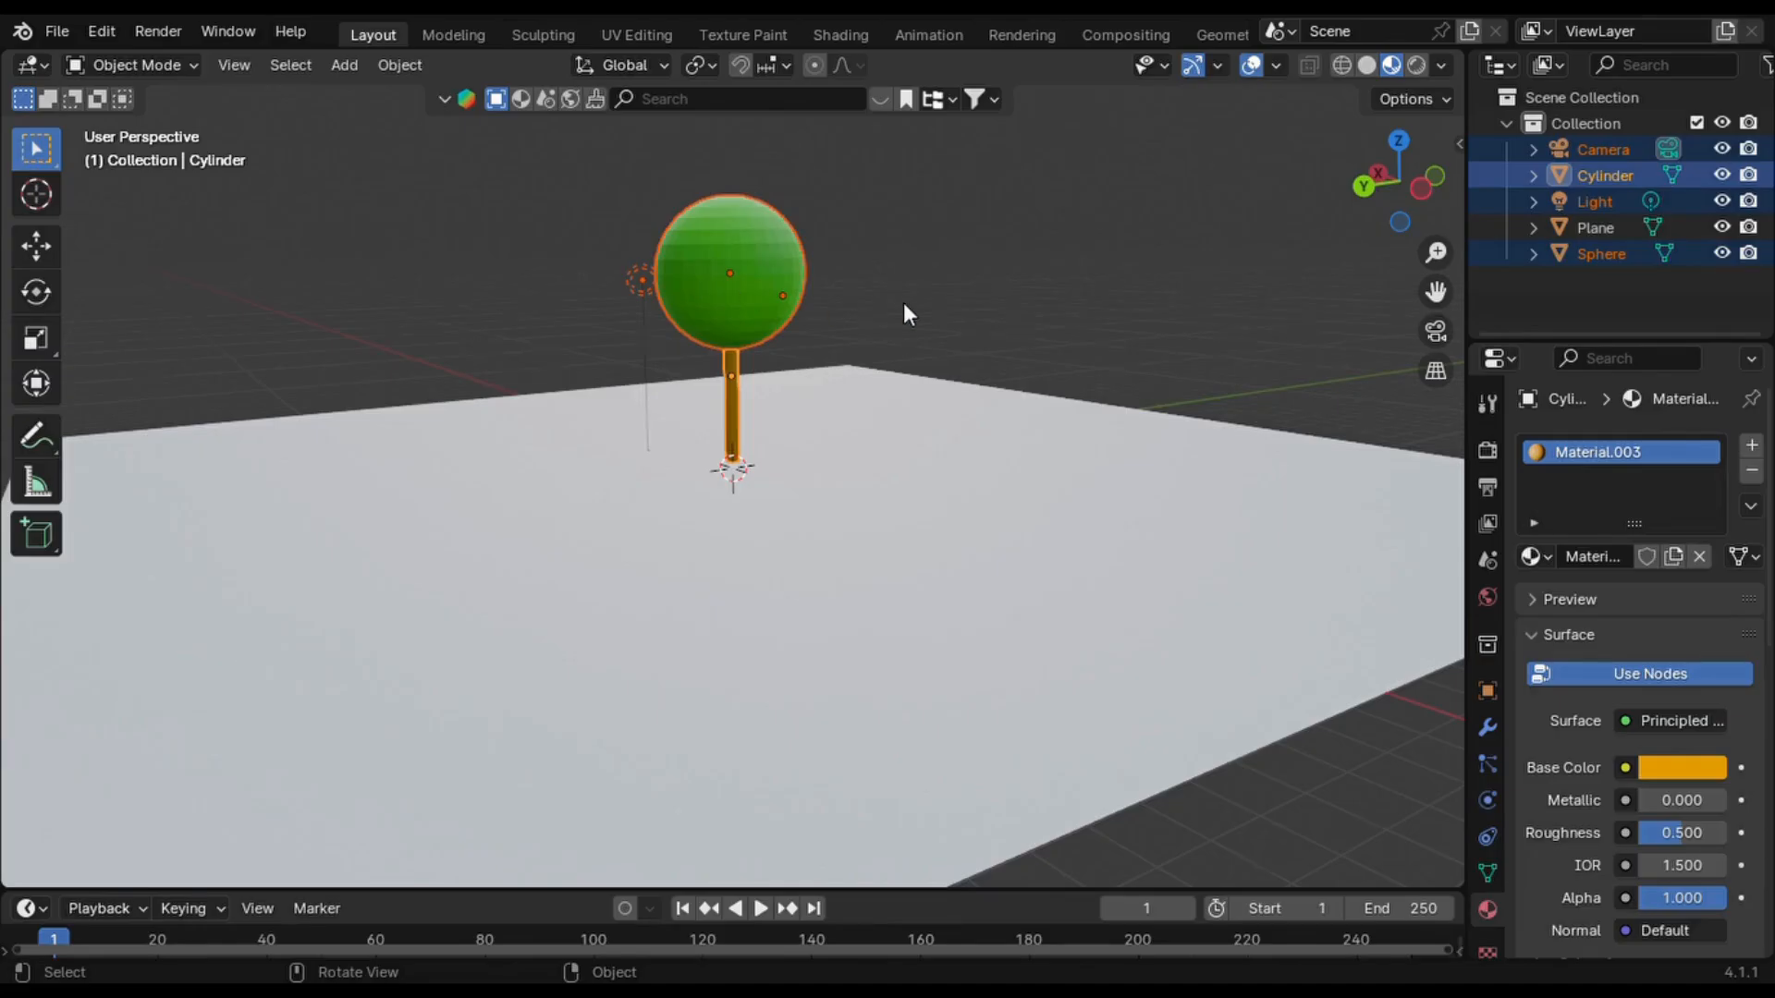
middle_drag(902, 302, 902, 302)
middle_drag(751, 300, 752, 299)
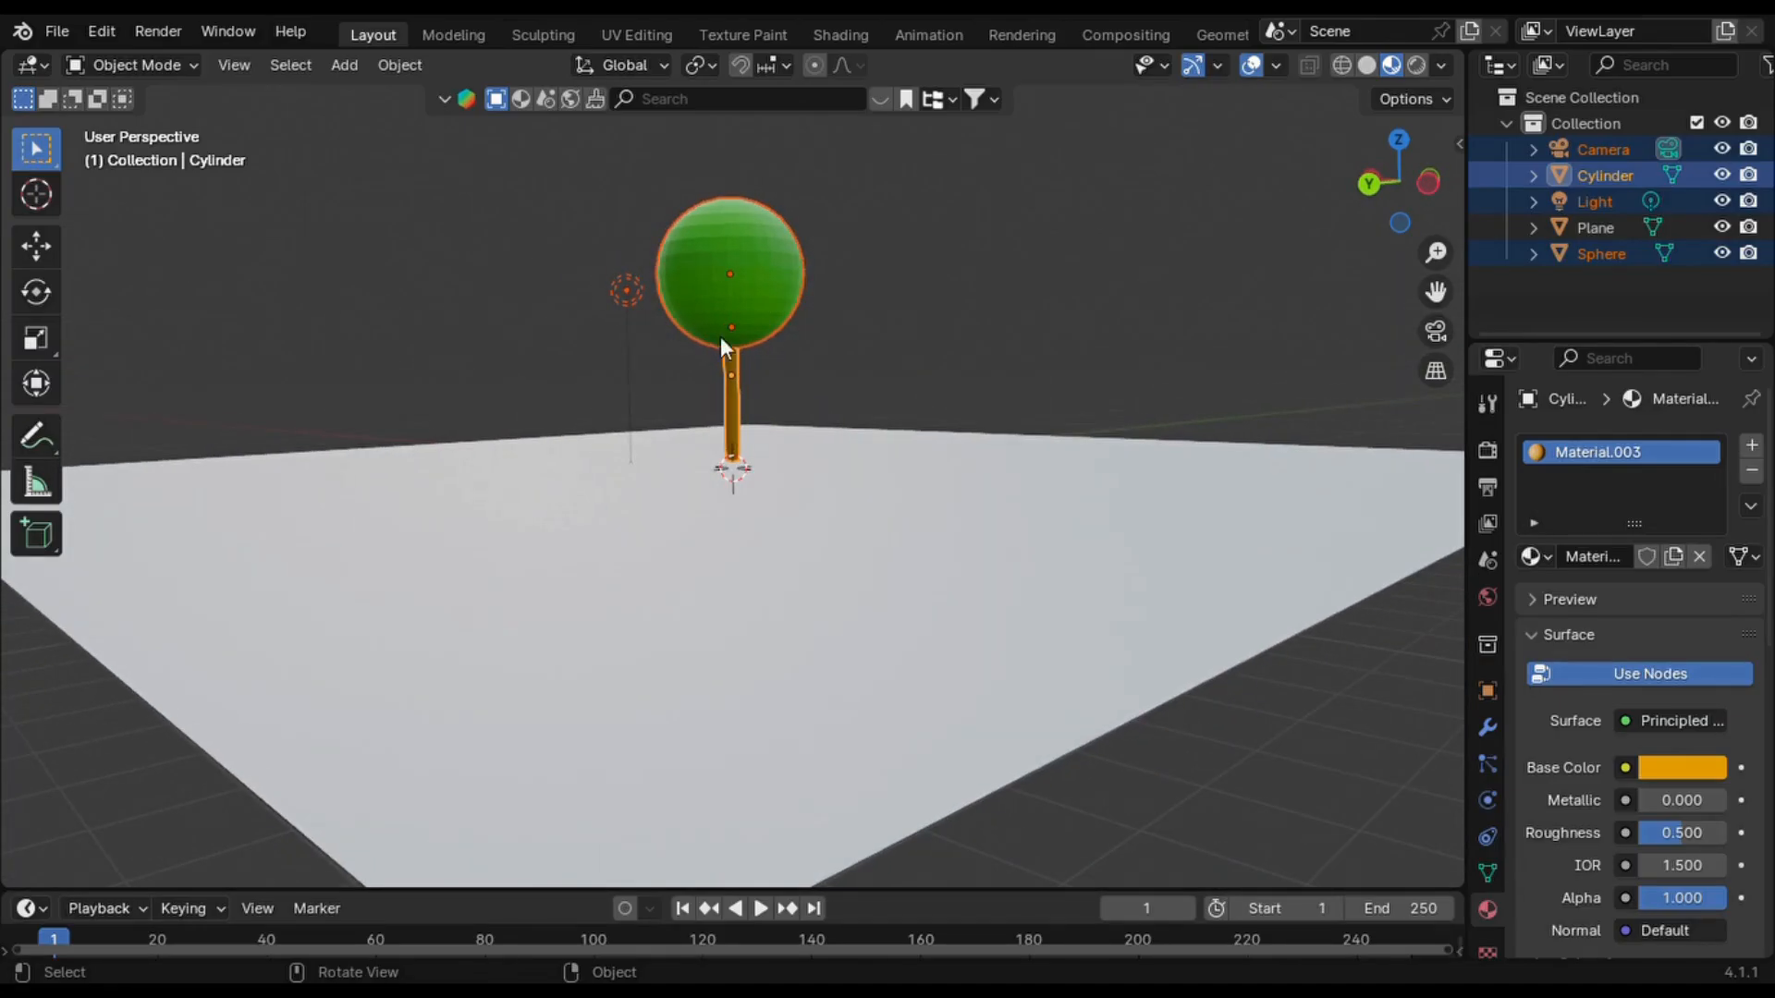
key(ctrl)
key(ctrl+j)
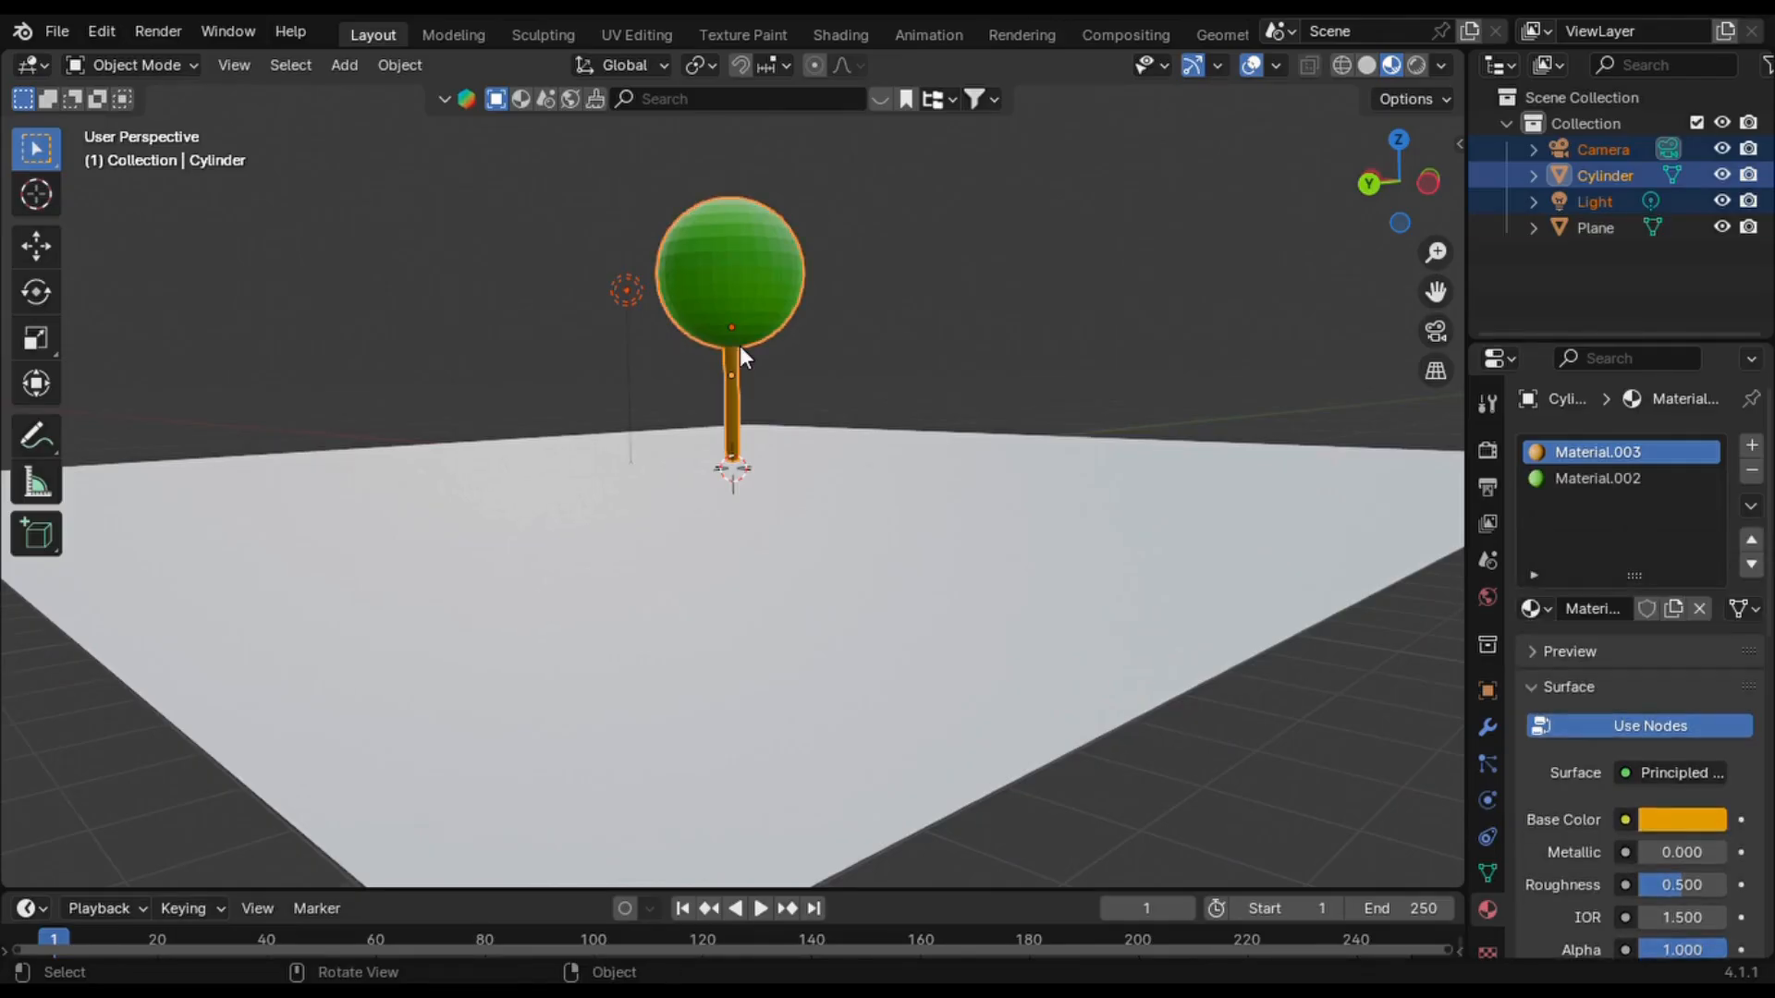
- Select only the joined tree and move it about -10.2 m along Y toward the far side of the ground plane
drag(610, 283, 873, 374)
click(710, 243)
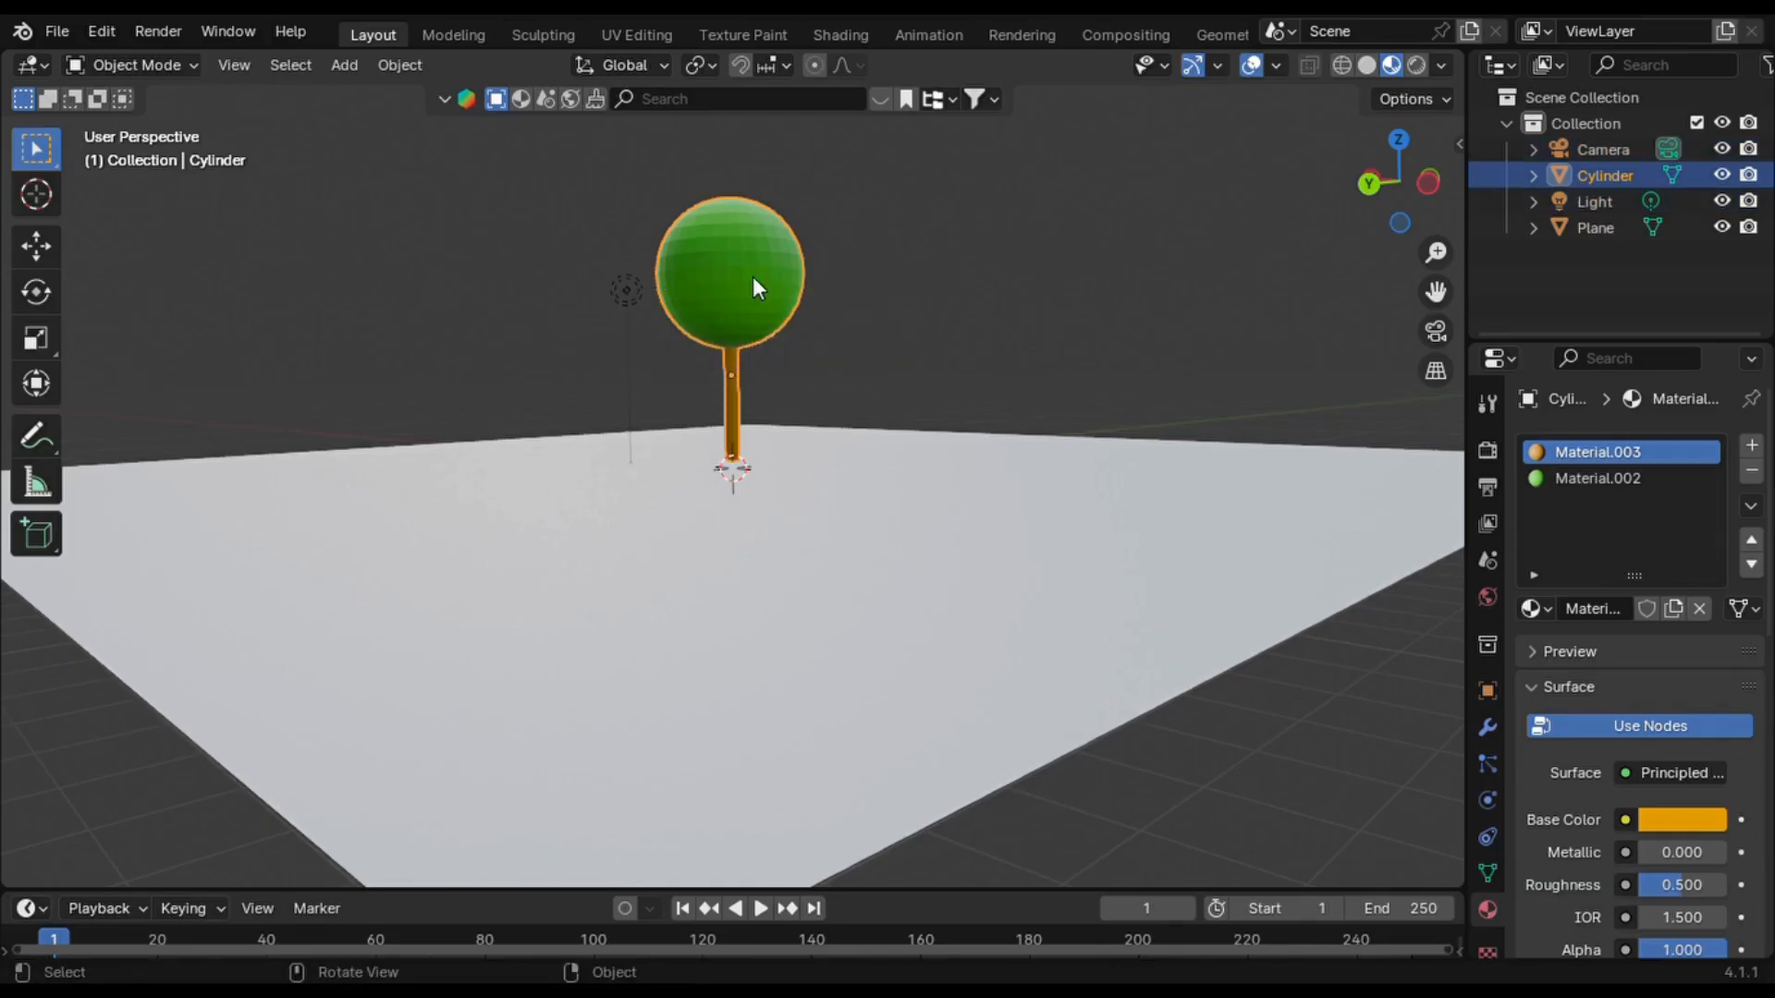
mouse_move(1037, 407)
middle_down()
mouse_move(1037, 374)
mouse_move(1004, 408)
middle_up()
scroll(1037, 407, down, 2)
key(g)
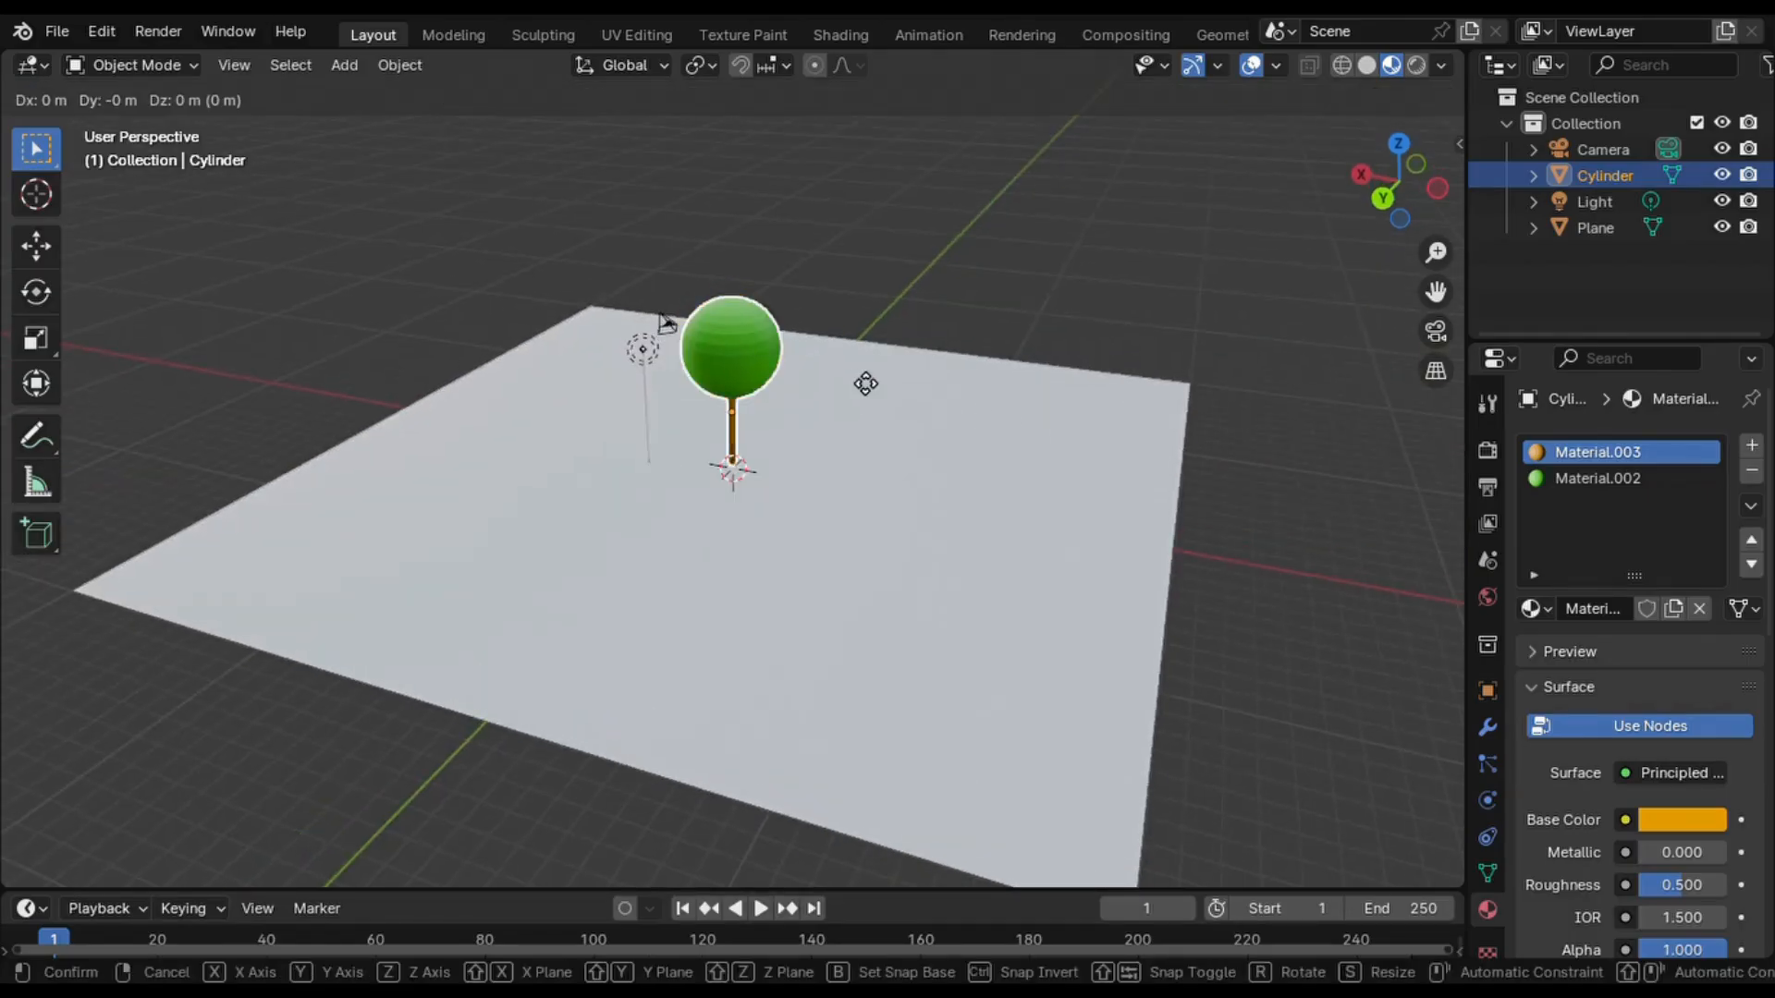
key(y)
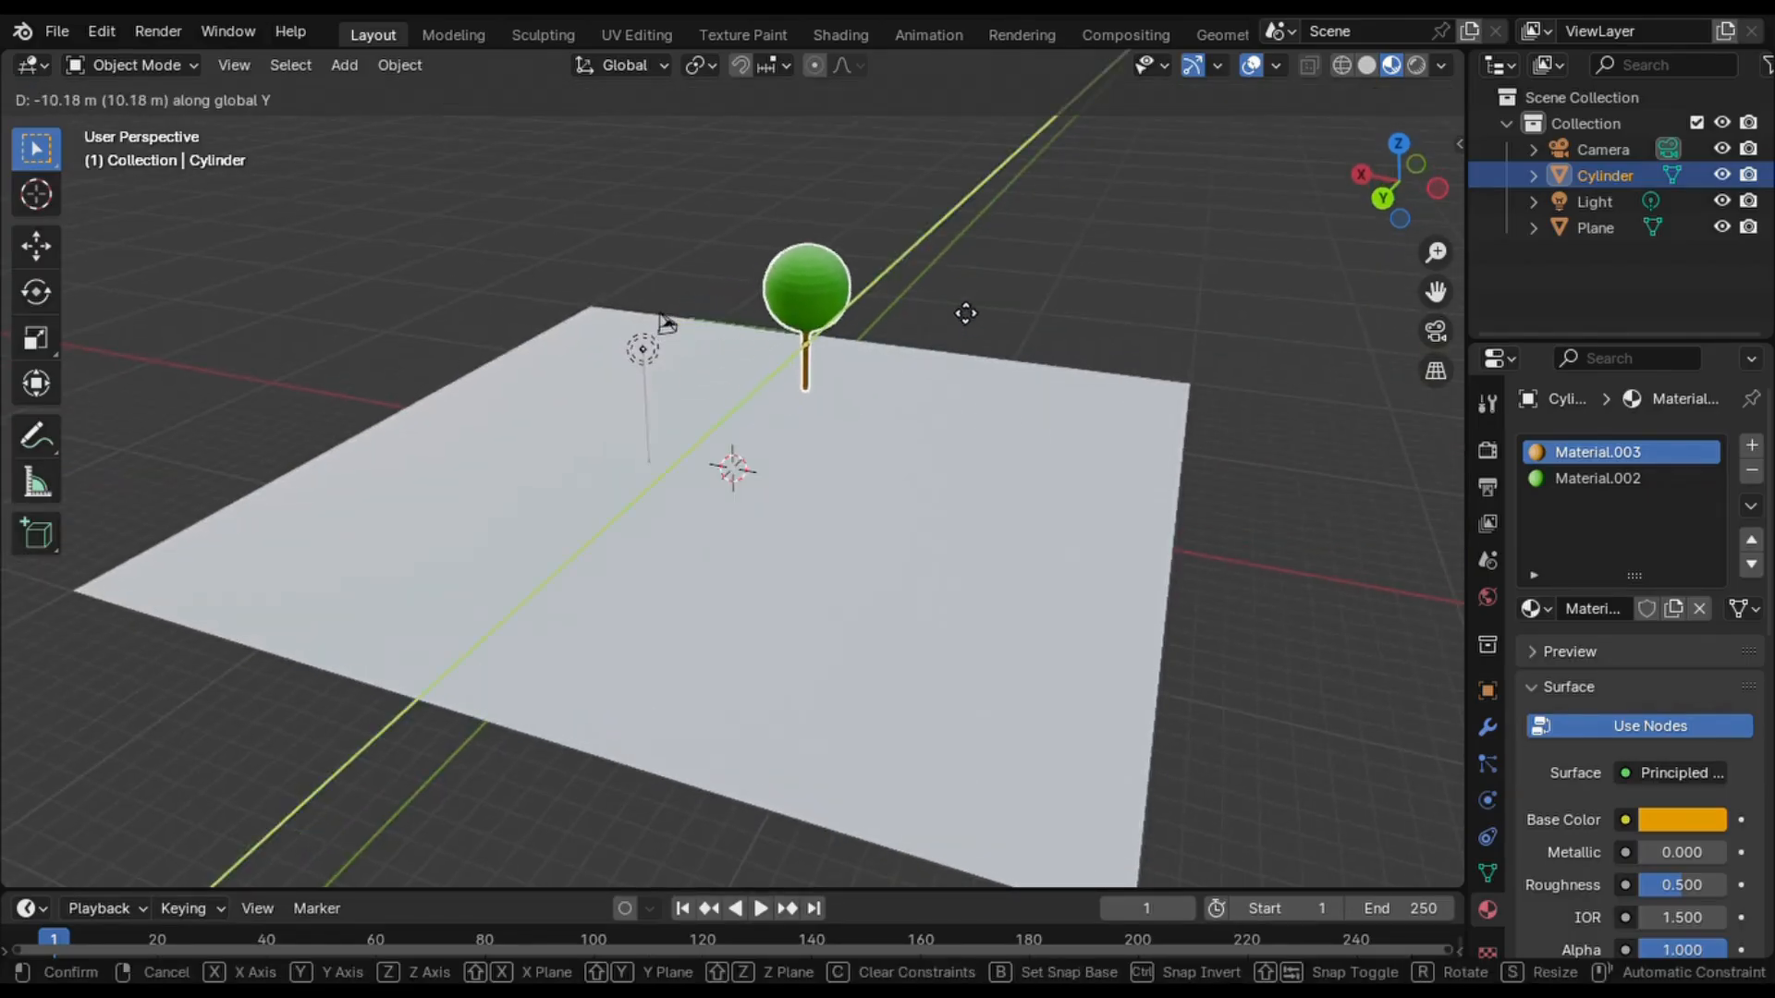
click(957, 305)
- Add a second cylinder mesh at the centre of the ground plane
middle_drag(989, 371, 983, 360)
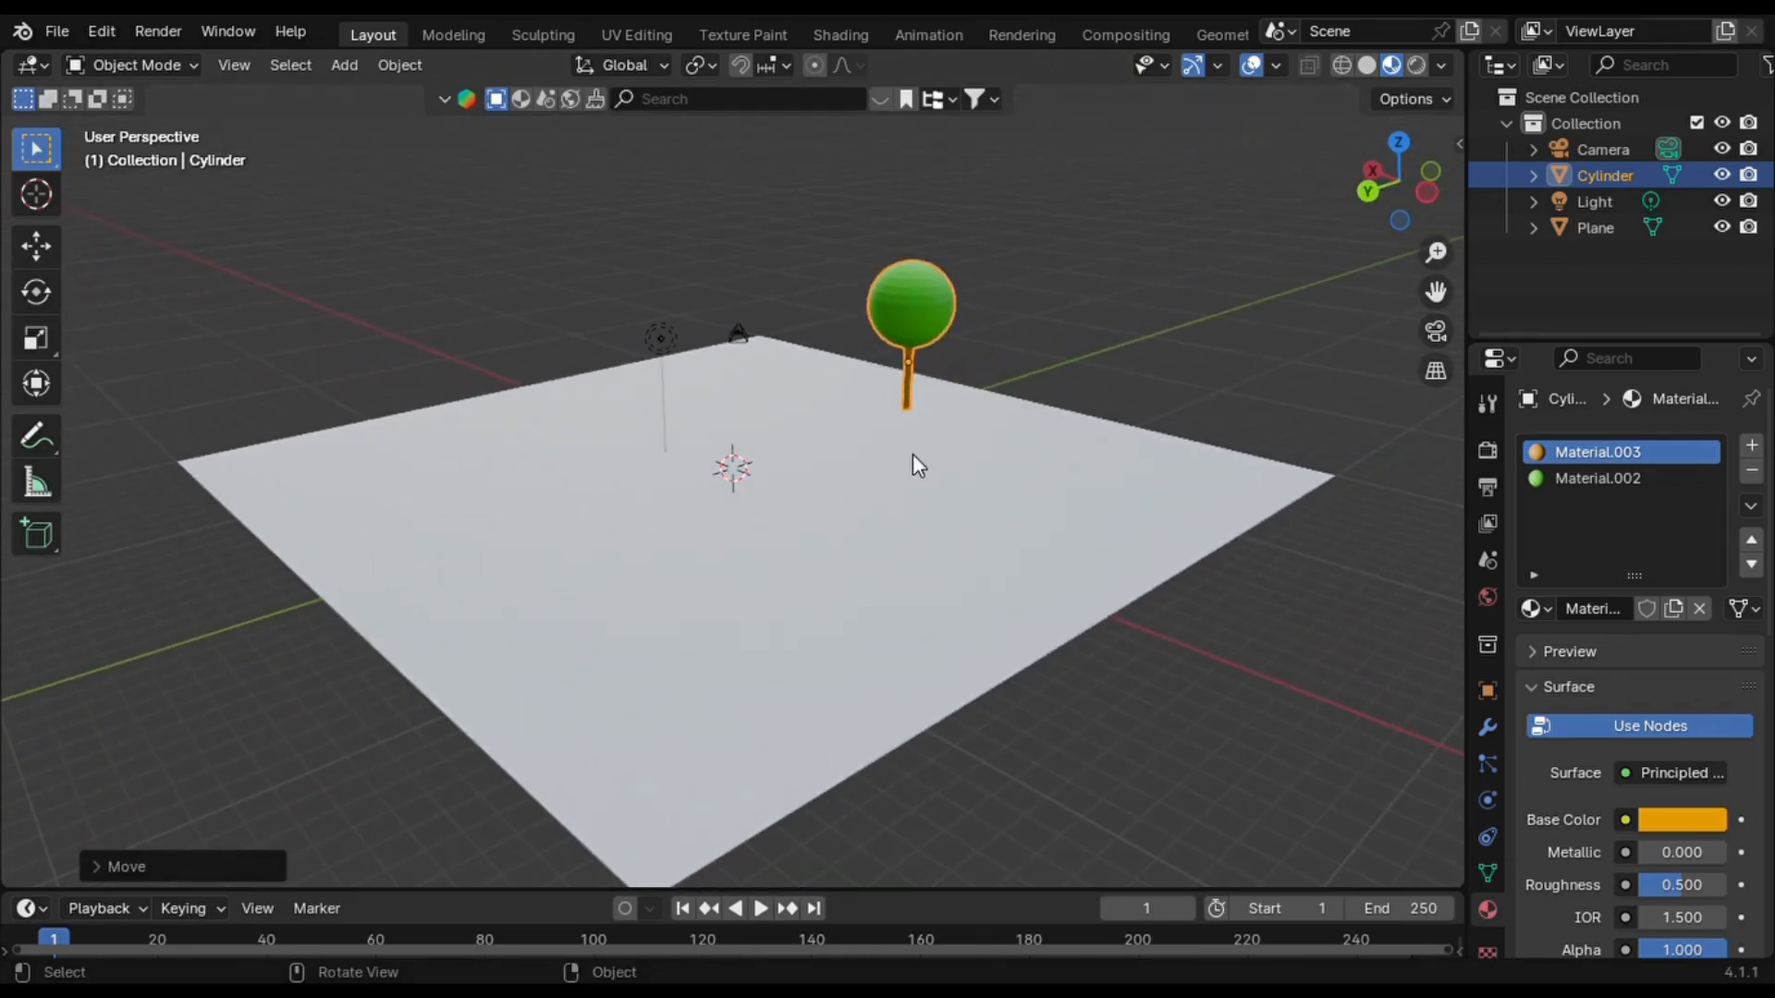
key(shift+a)
mouse_move(884, 448)
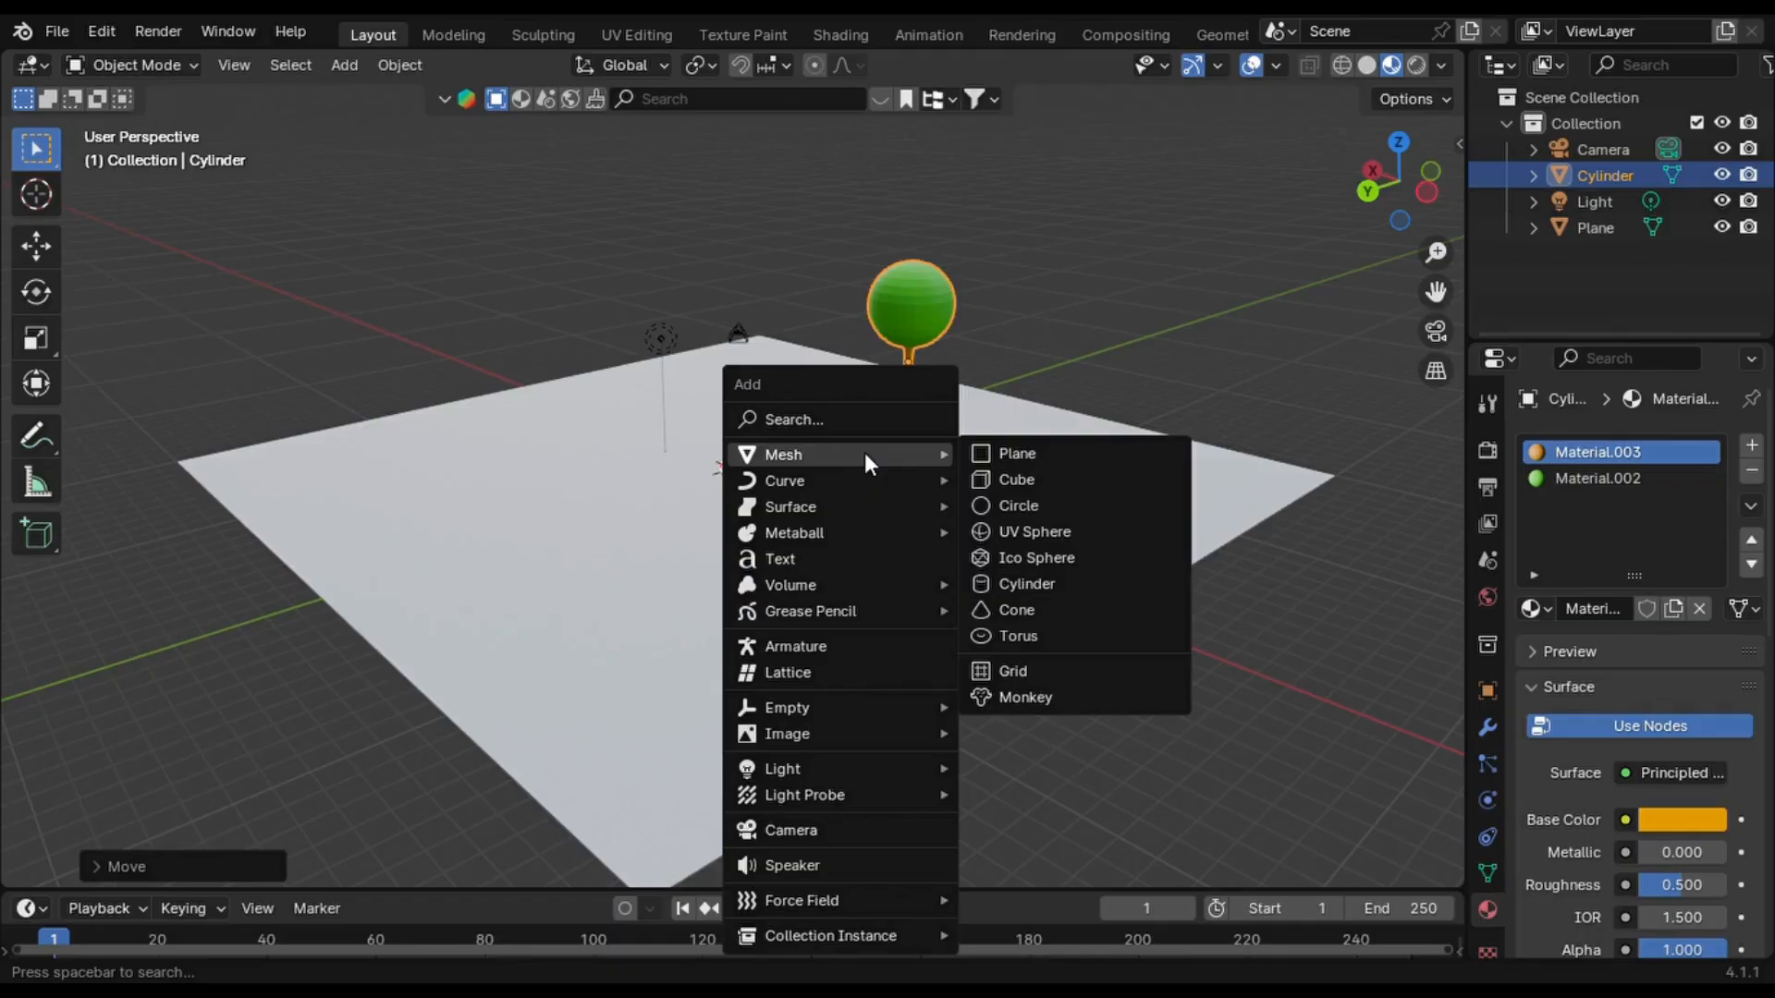
click(1057, 583)
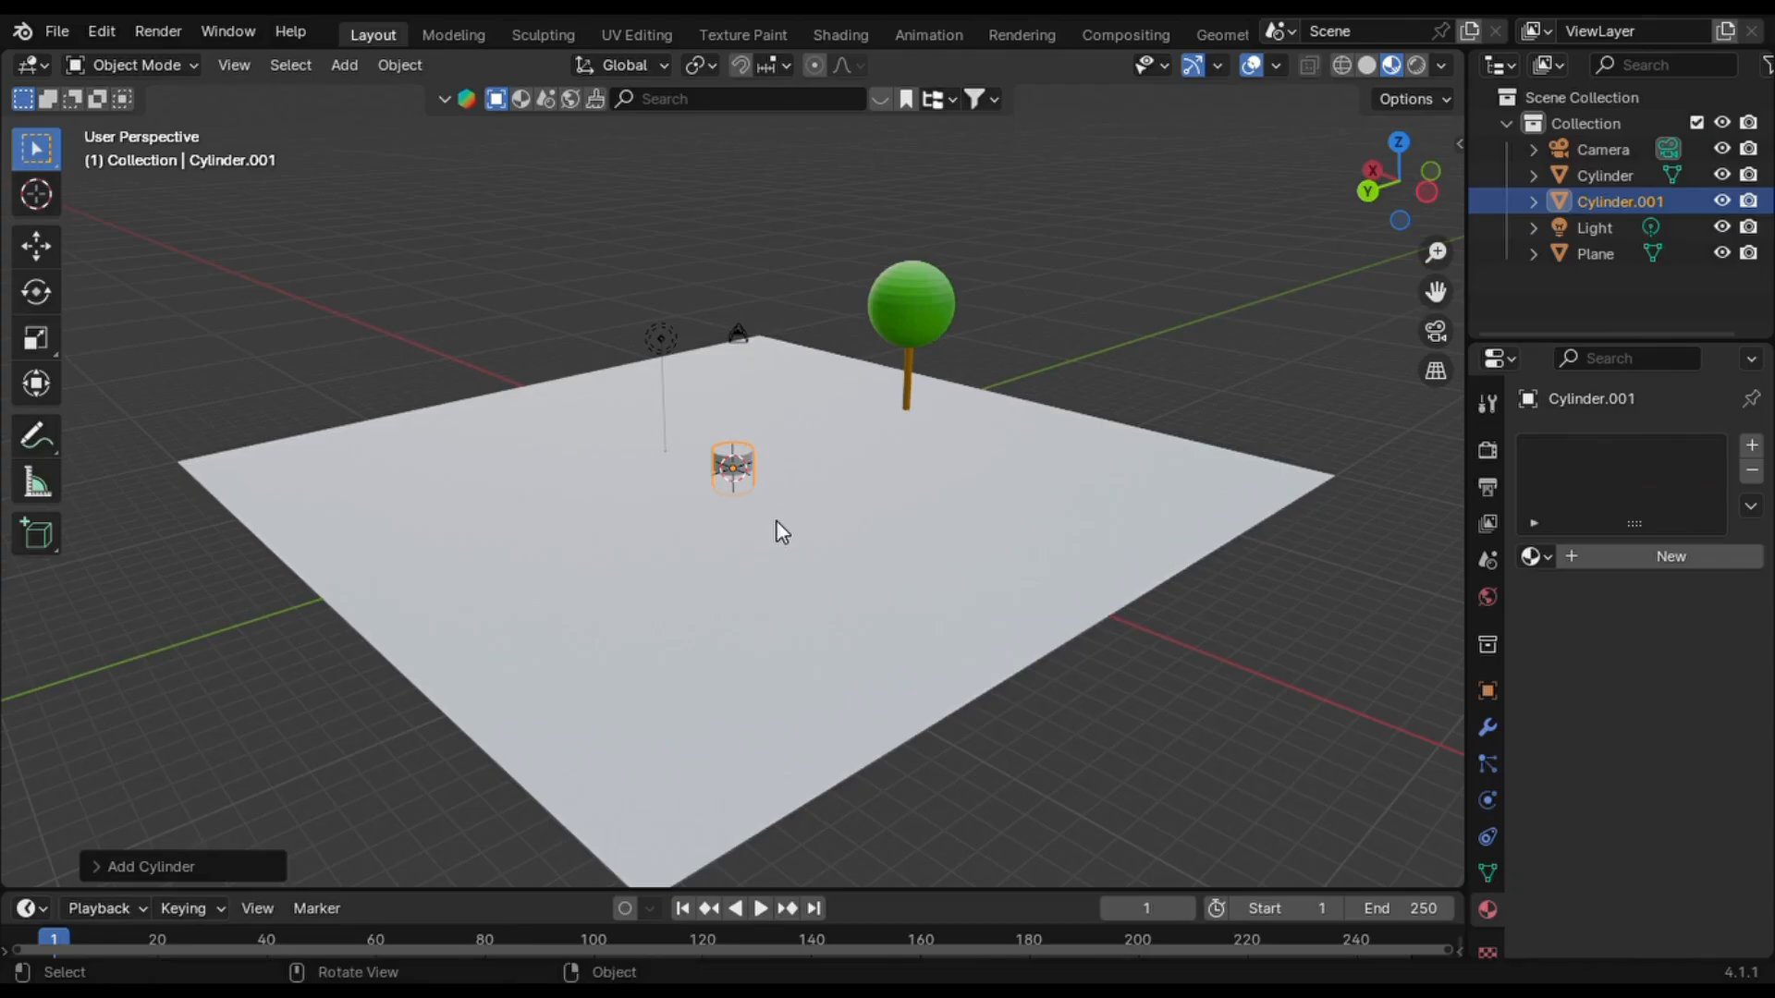
- Narrow the new cylinder horizontally with its height locked and stretch it about 12 times along Z into a thin pole
key(s)
key(shift+z)
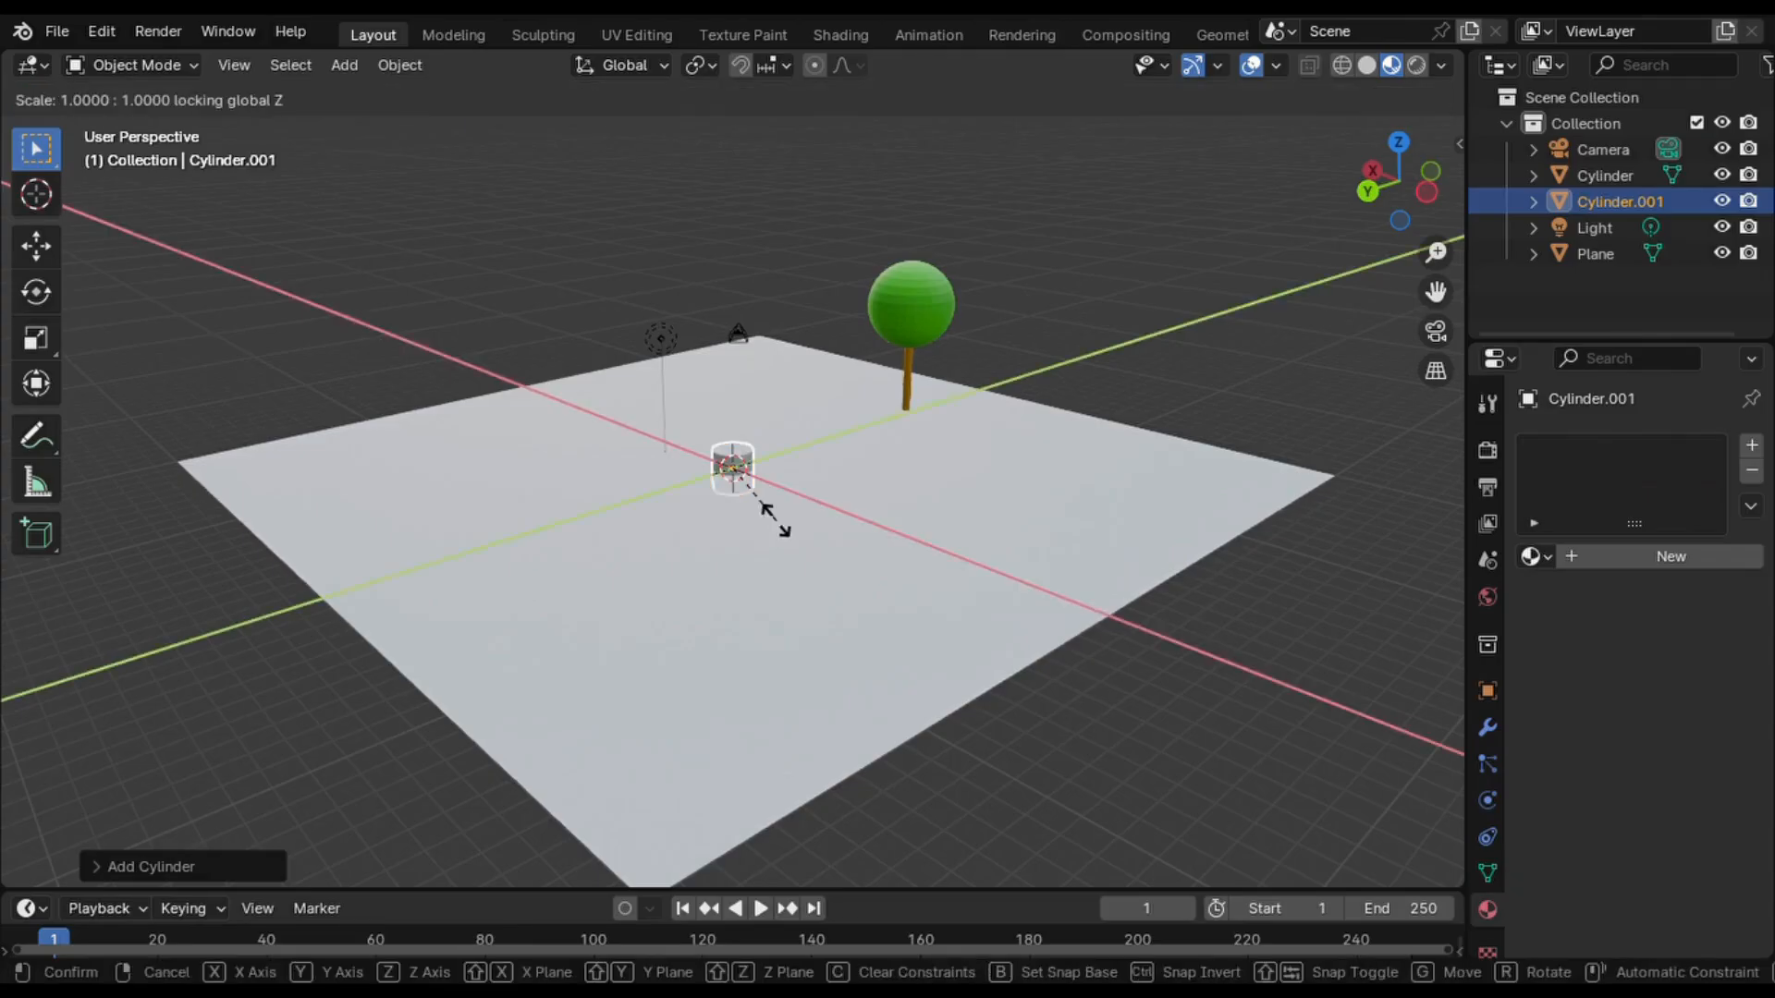
click(752, 474)
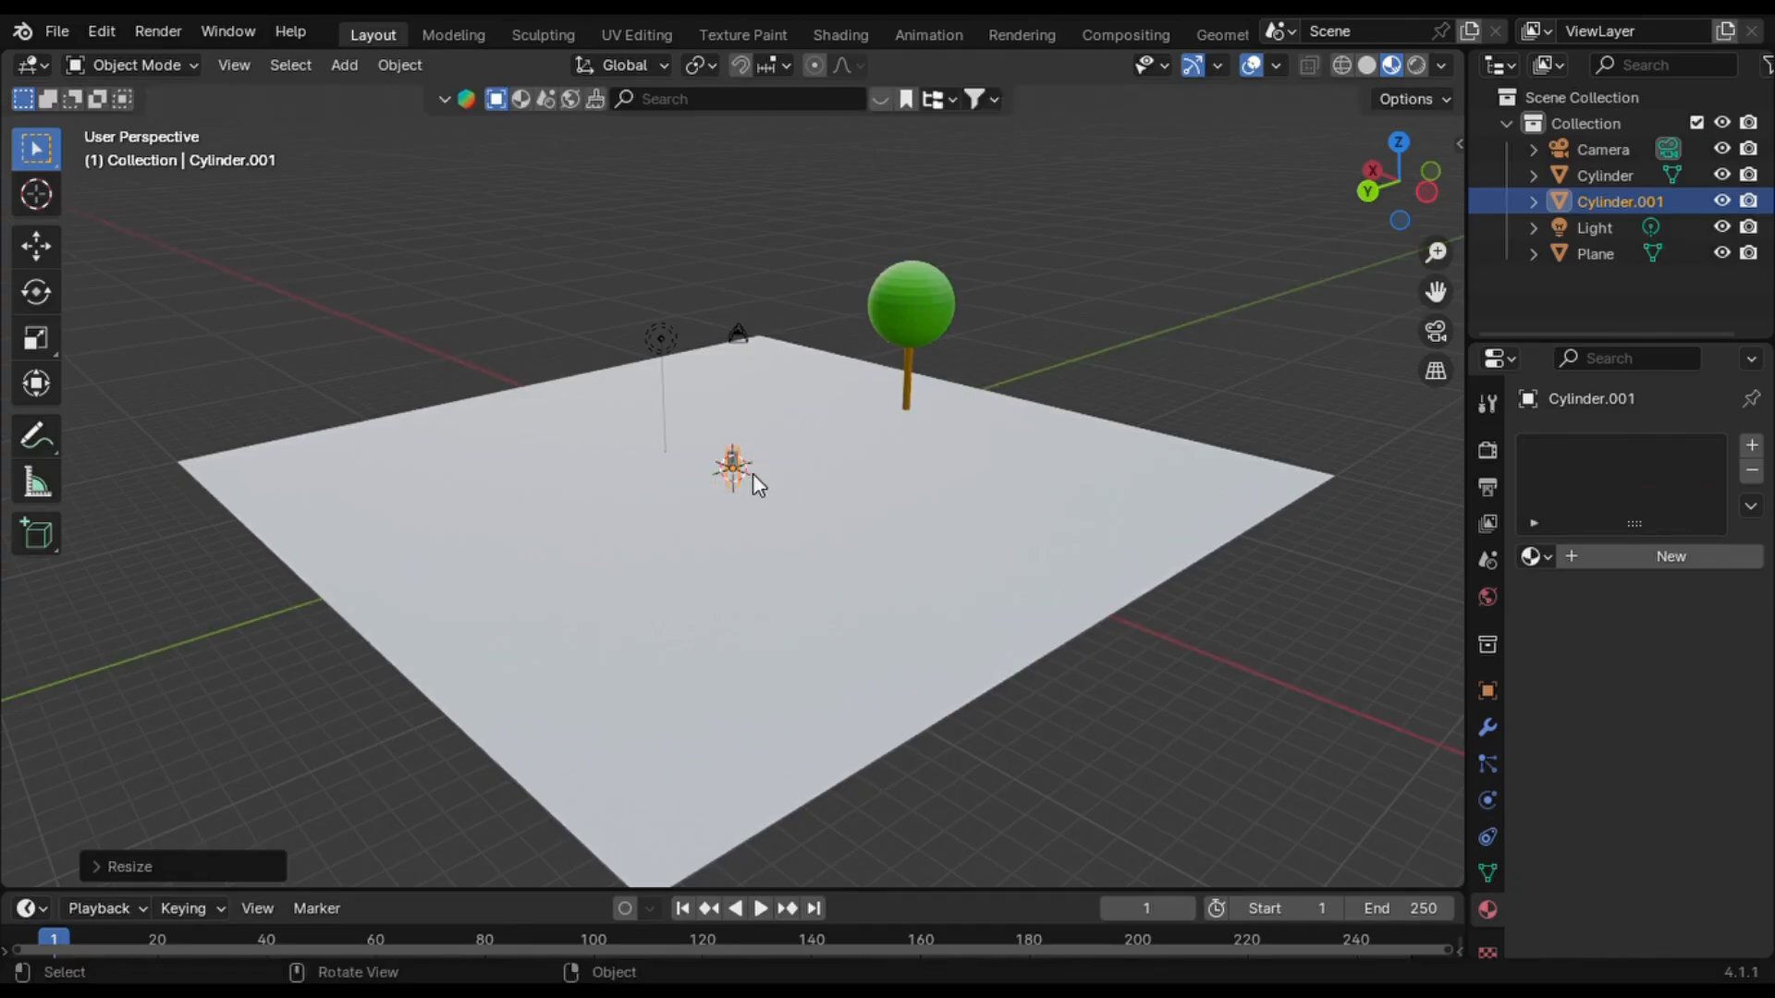
key(s)
key(z)
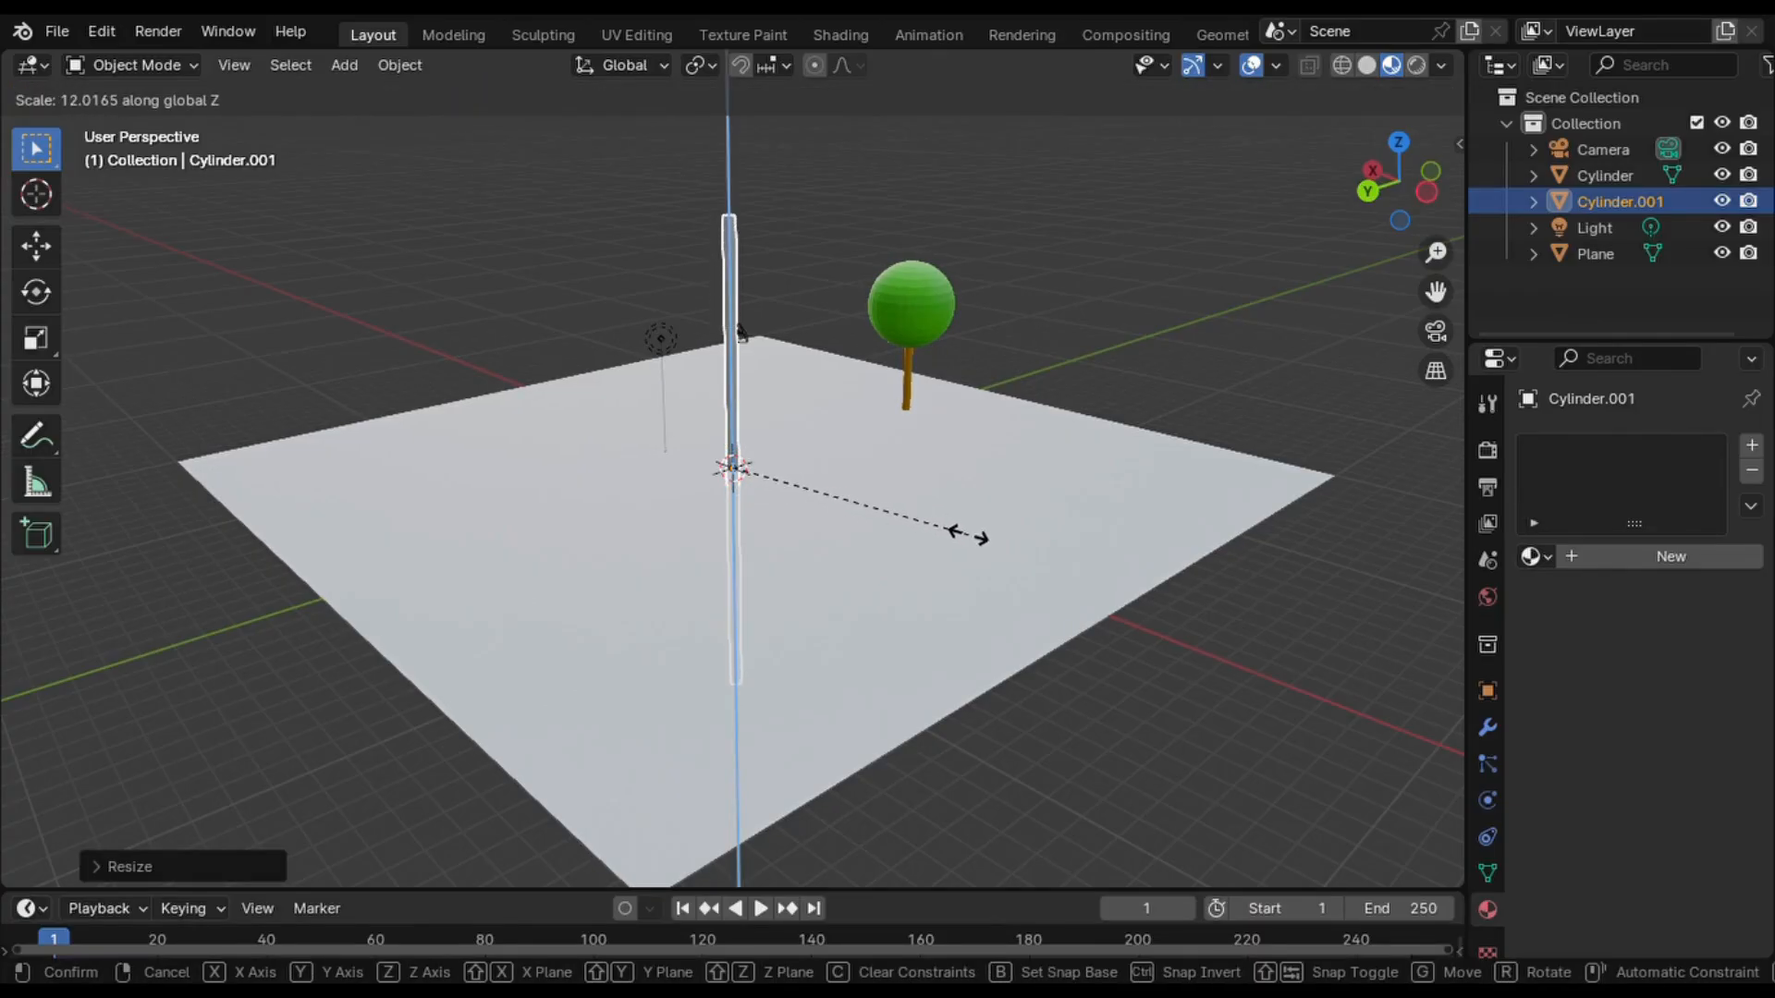
click(967, 540)
- Shorten the thin pole along Z and raise it so most of it stands above the ground plane
key(KP_4)
key(KP_4)
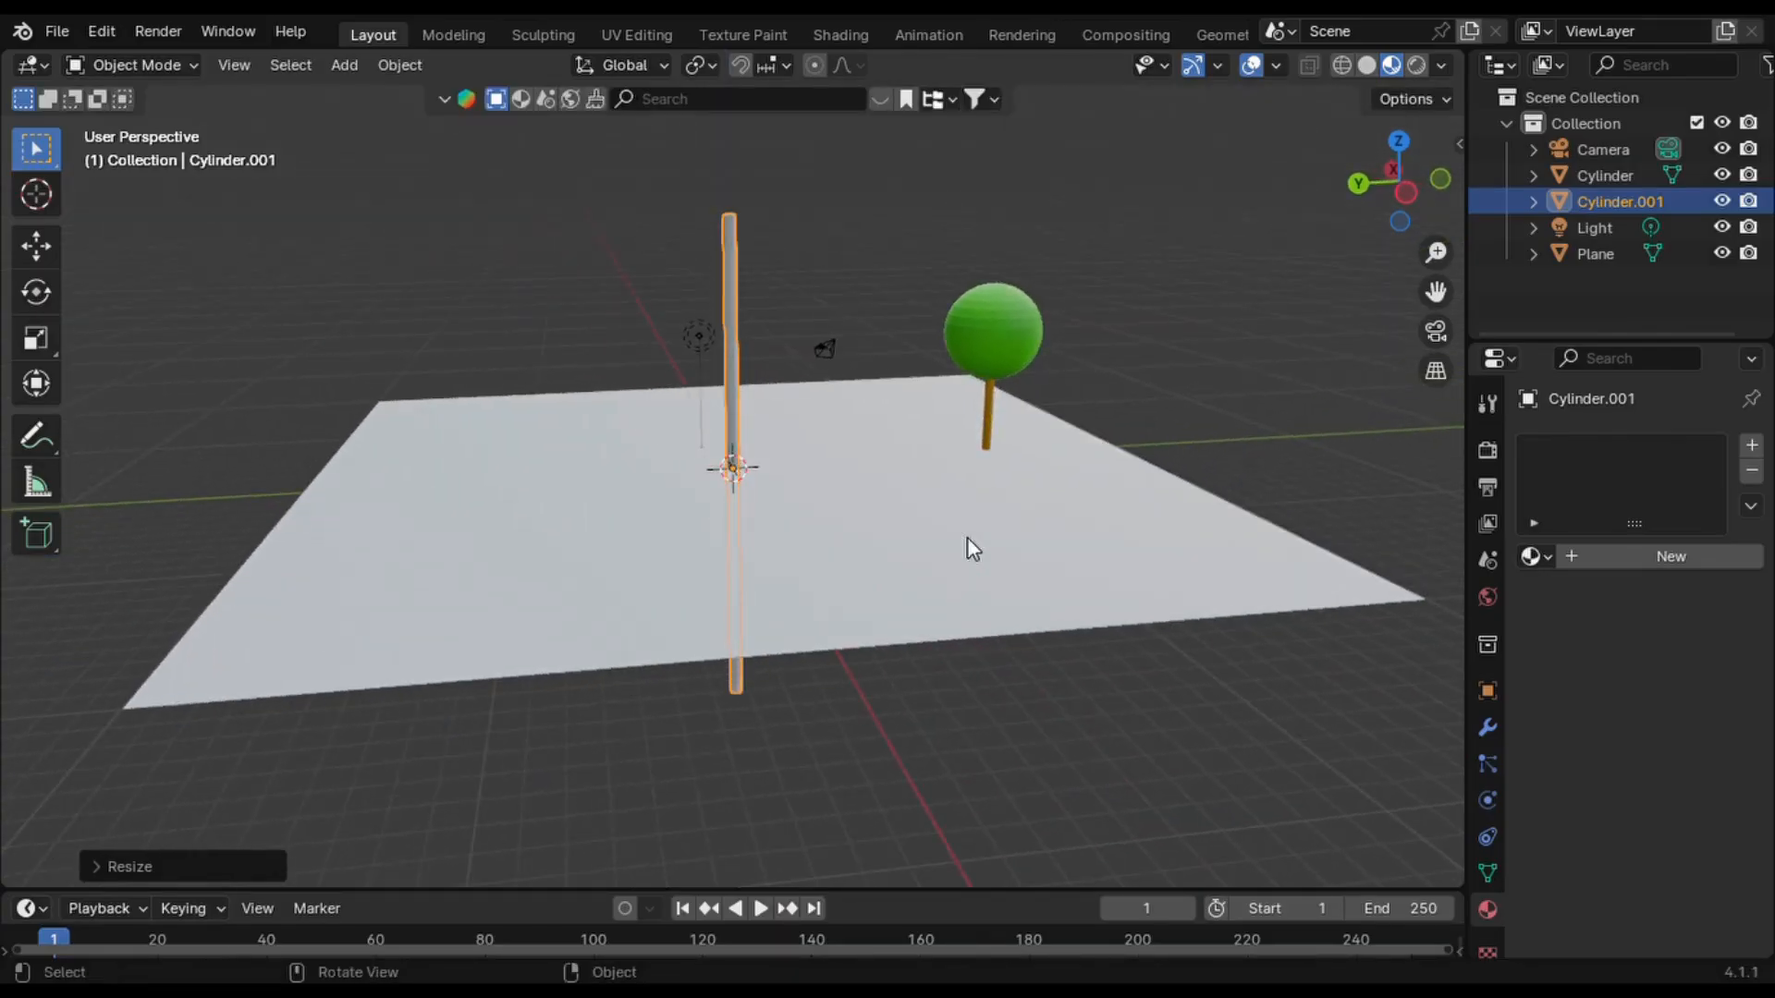
key(s)
key(z)
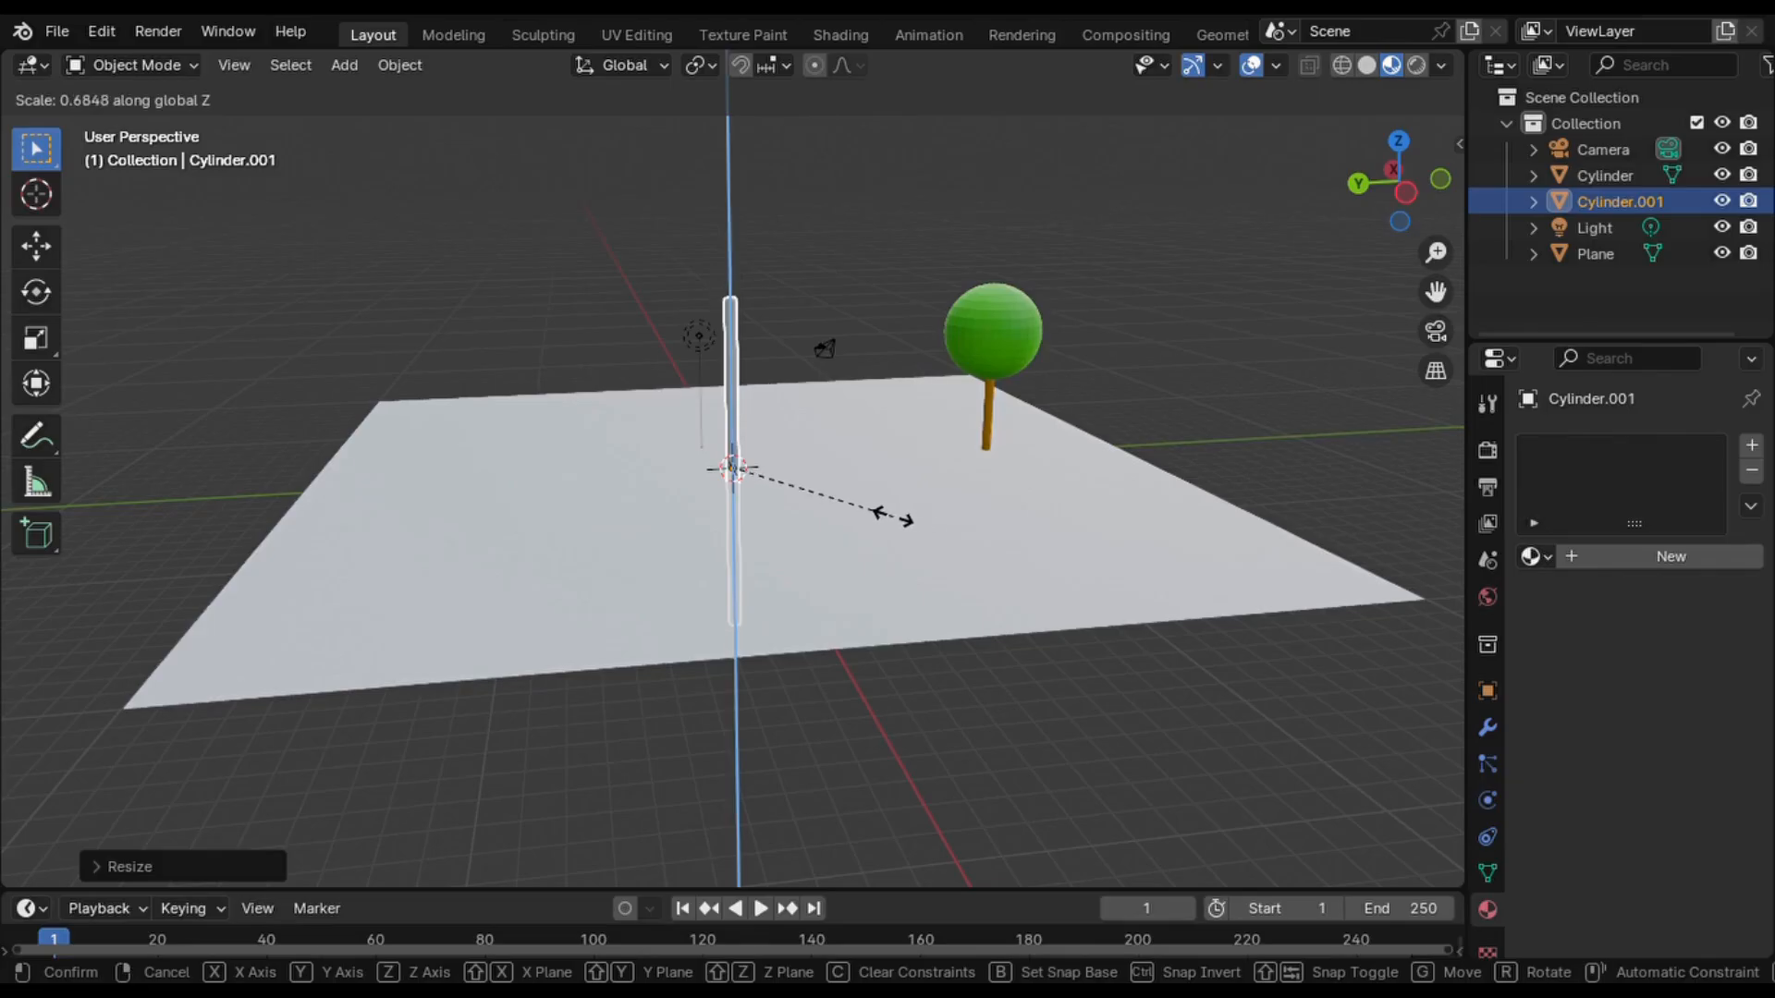
click(856, 512)
key(g)
key(z)
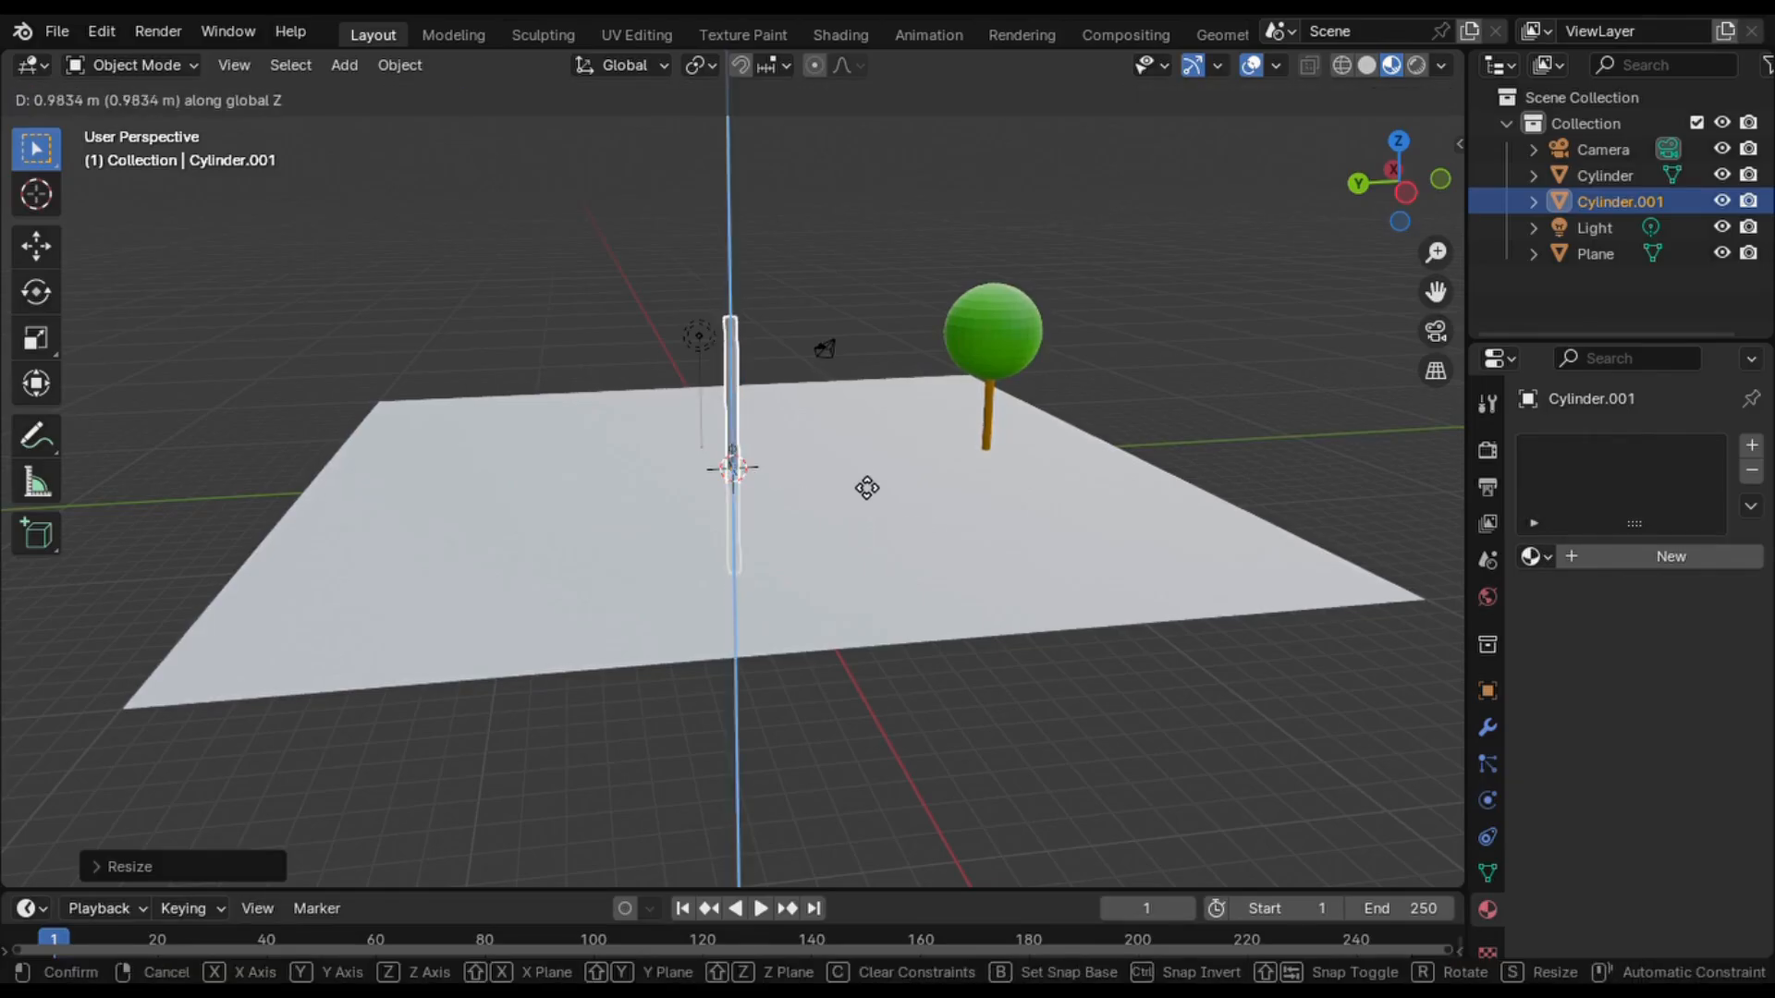
click(850, 436)
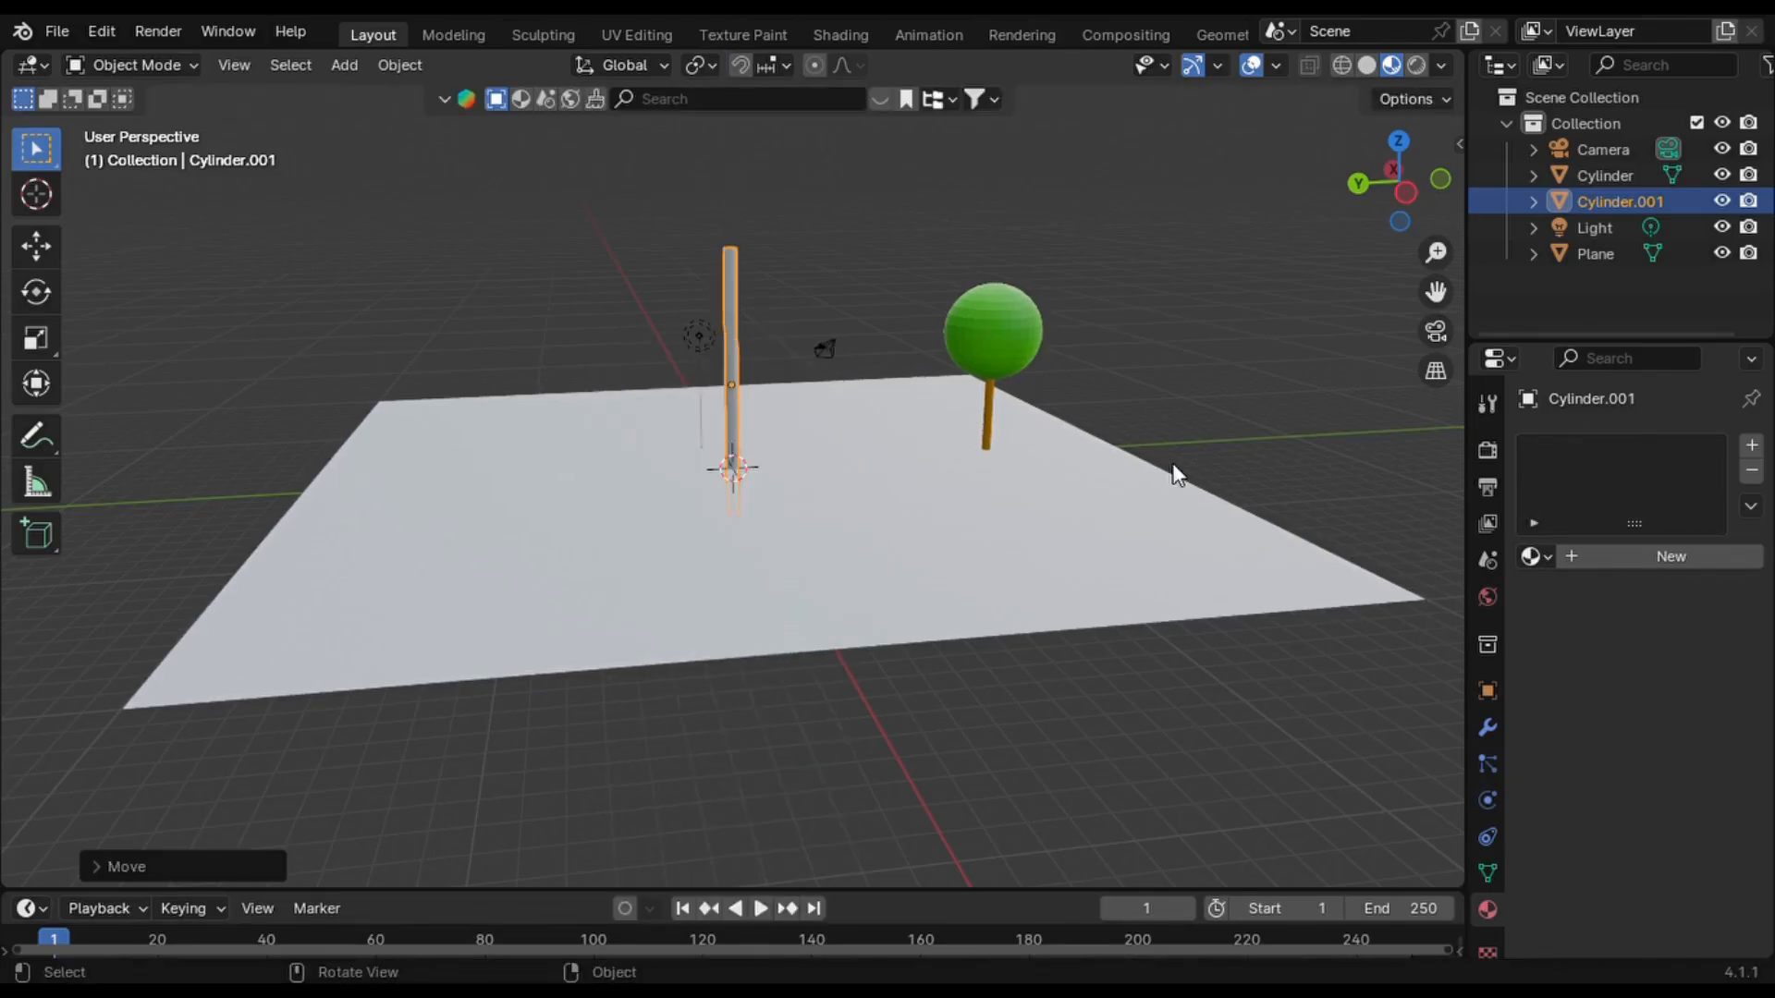
- Add a cone mesh at the centre of the ground plane
key(shift+a)
mouse_move(1172, 464)
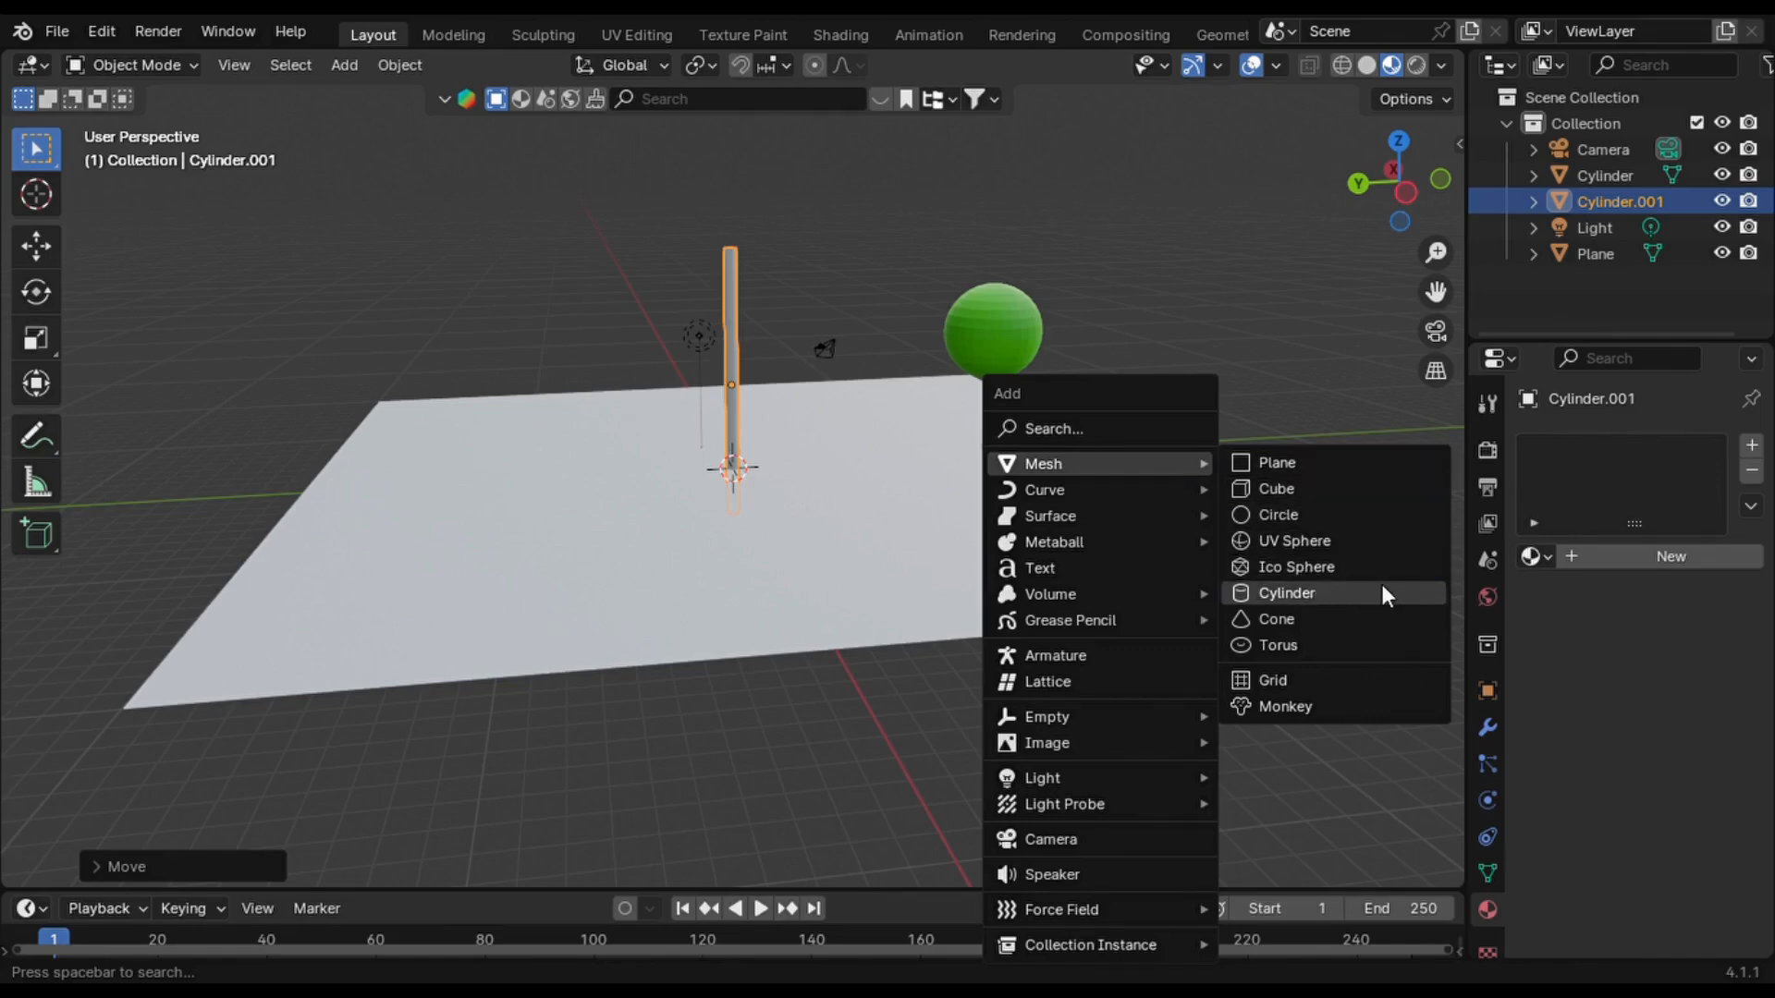
click(1307, 621)
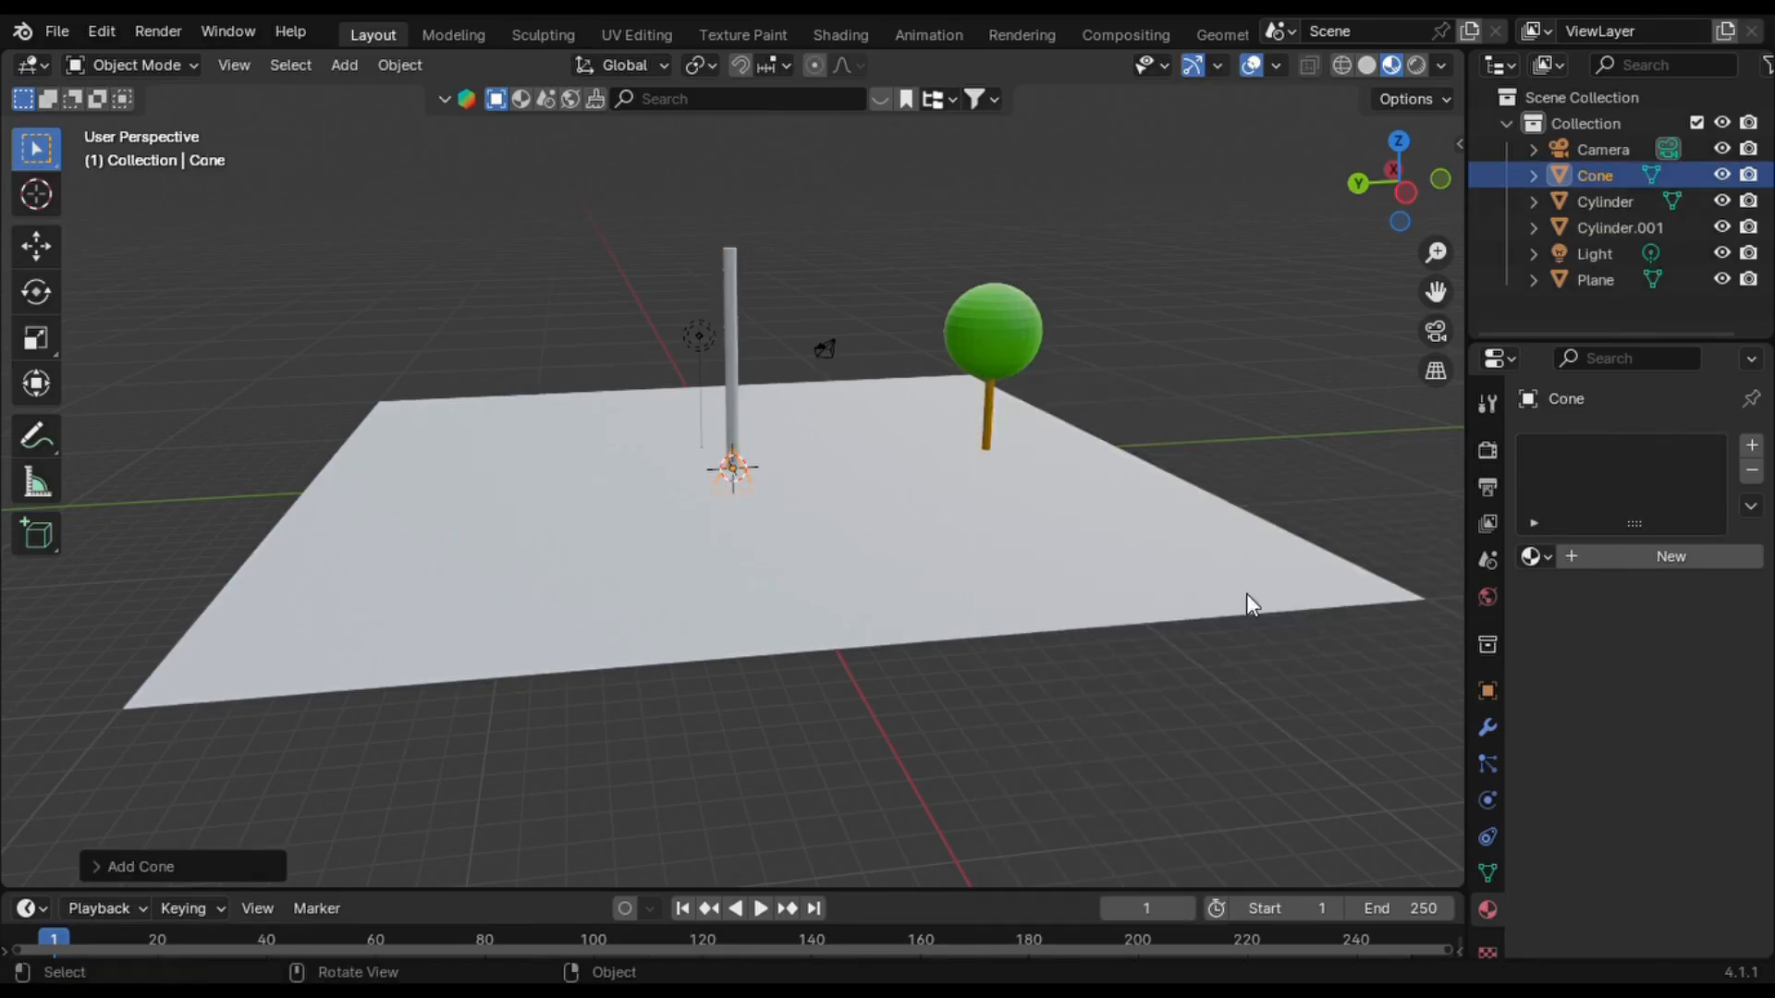
- Raise the cone along Z to the top of the pole and scale it uniformly to about 3.5 times its size
key(g)
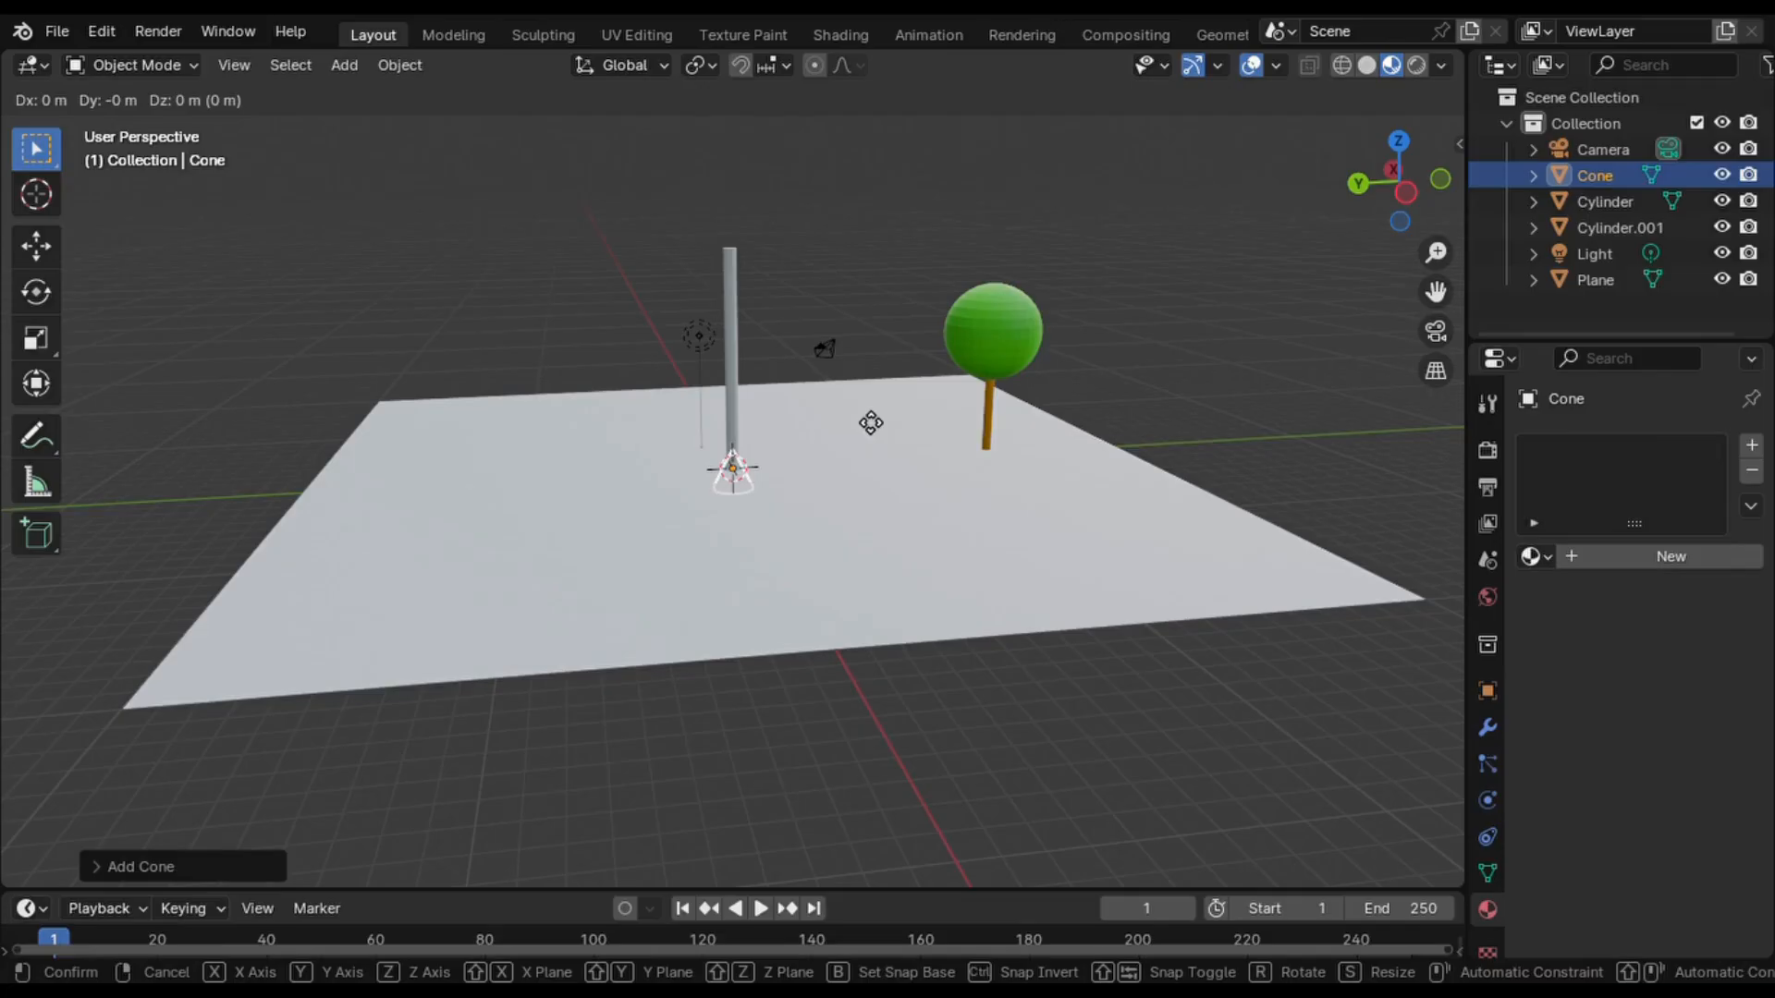
key(z)
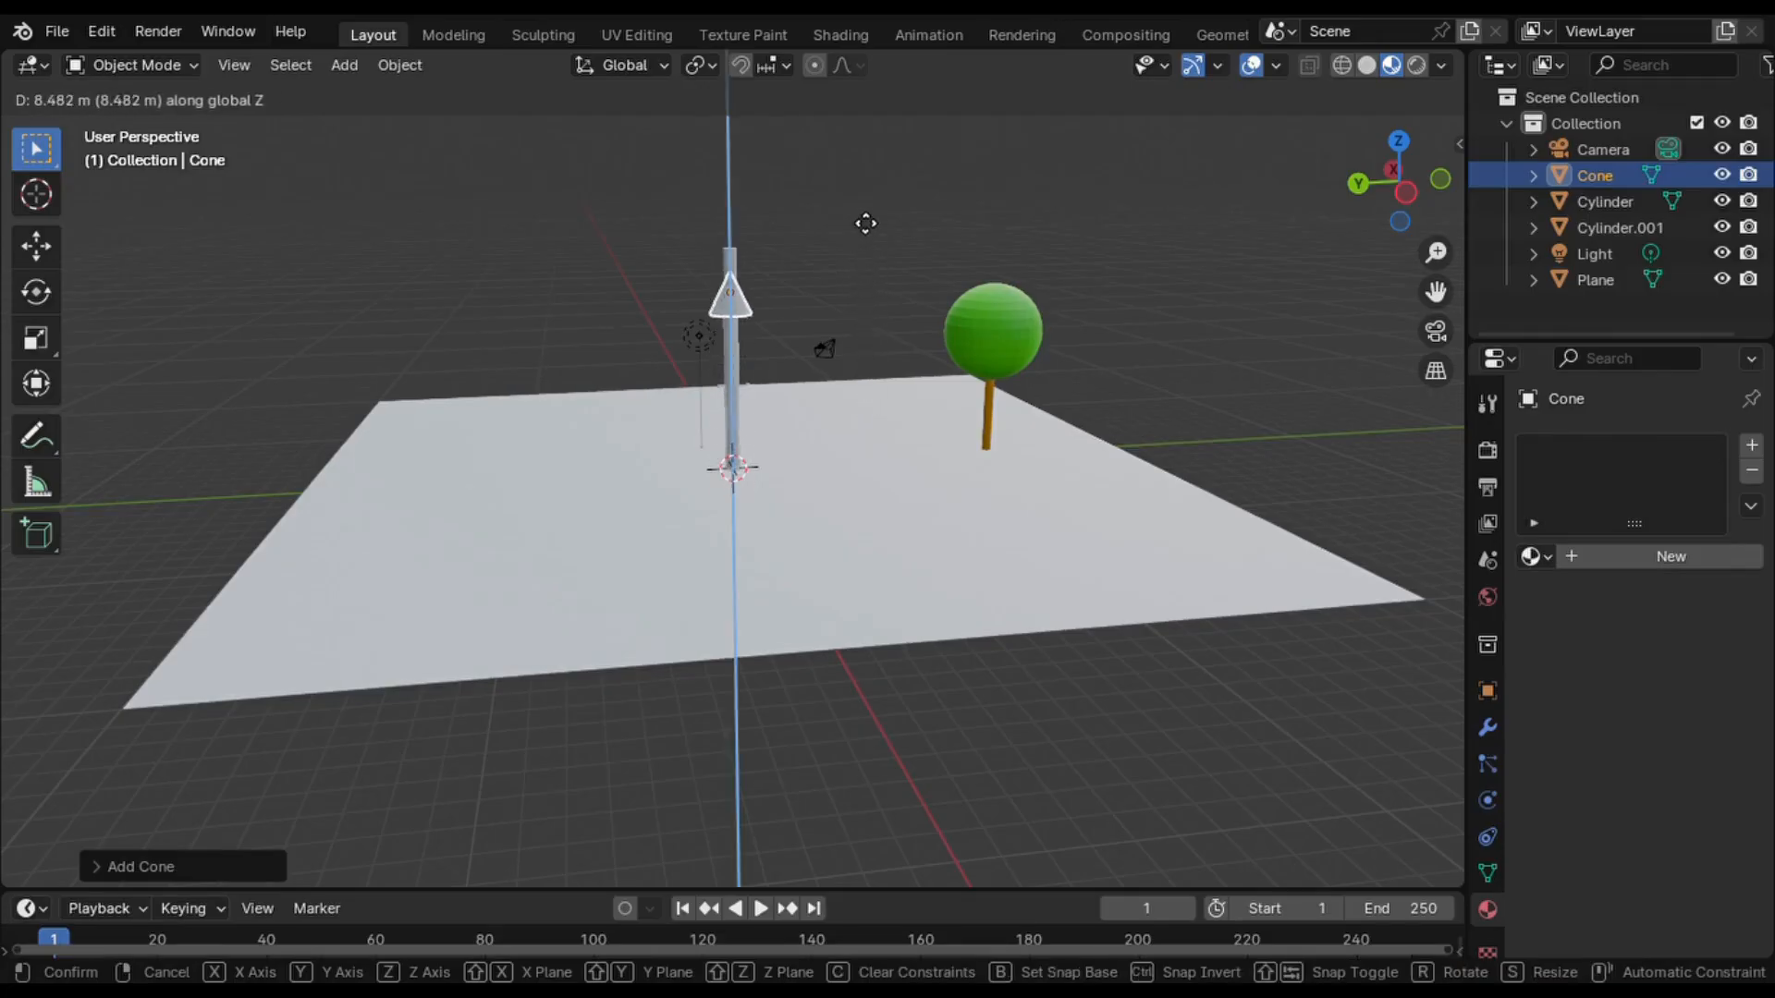
click(851, 196)
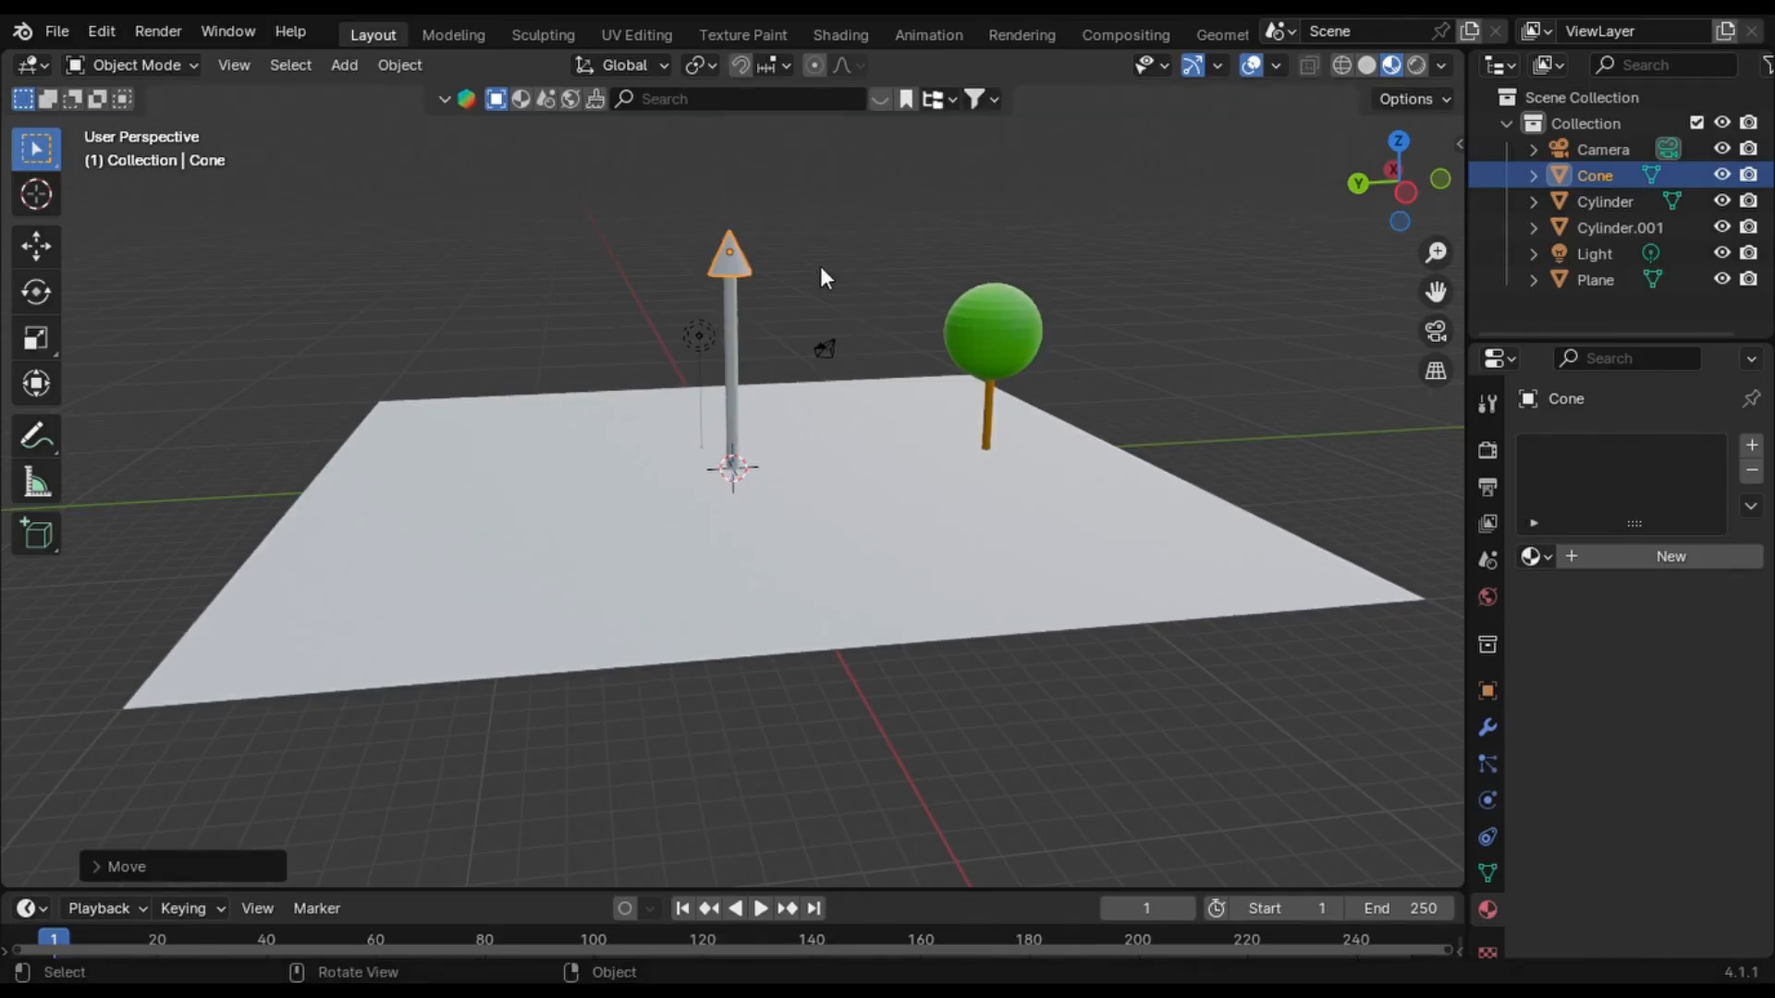
key(s)
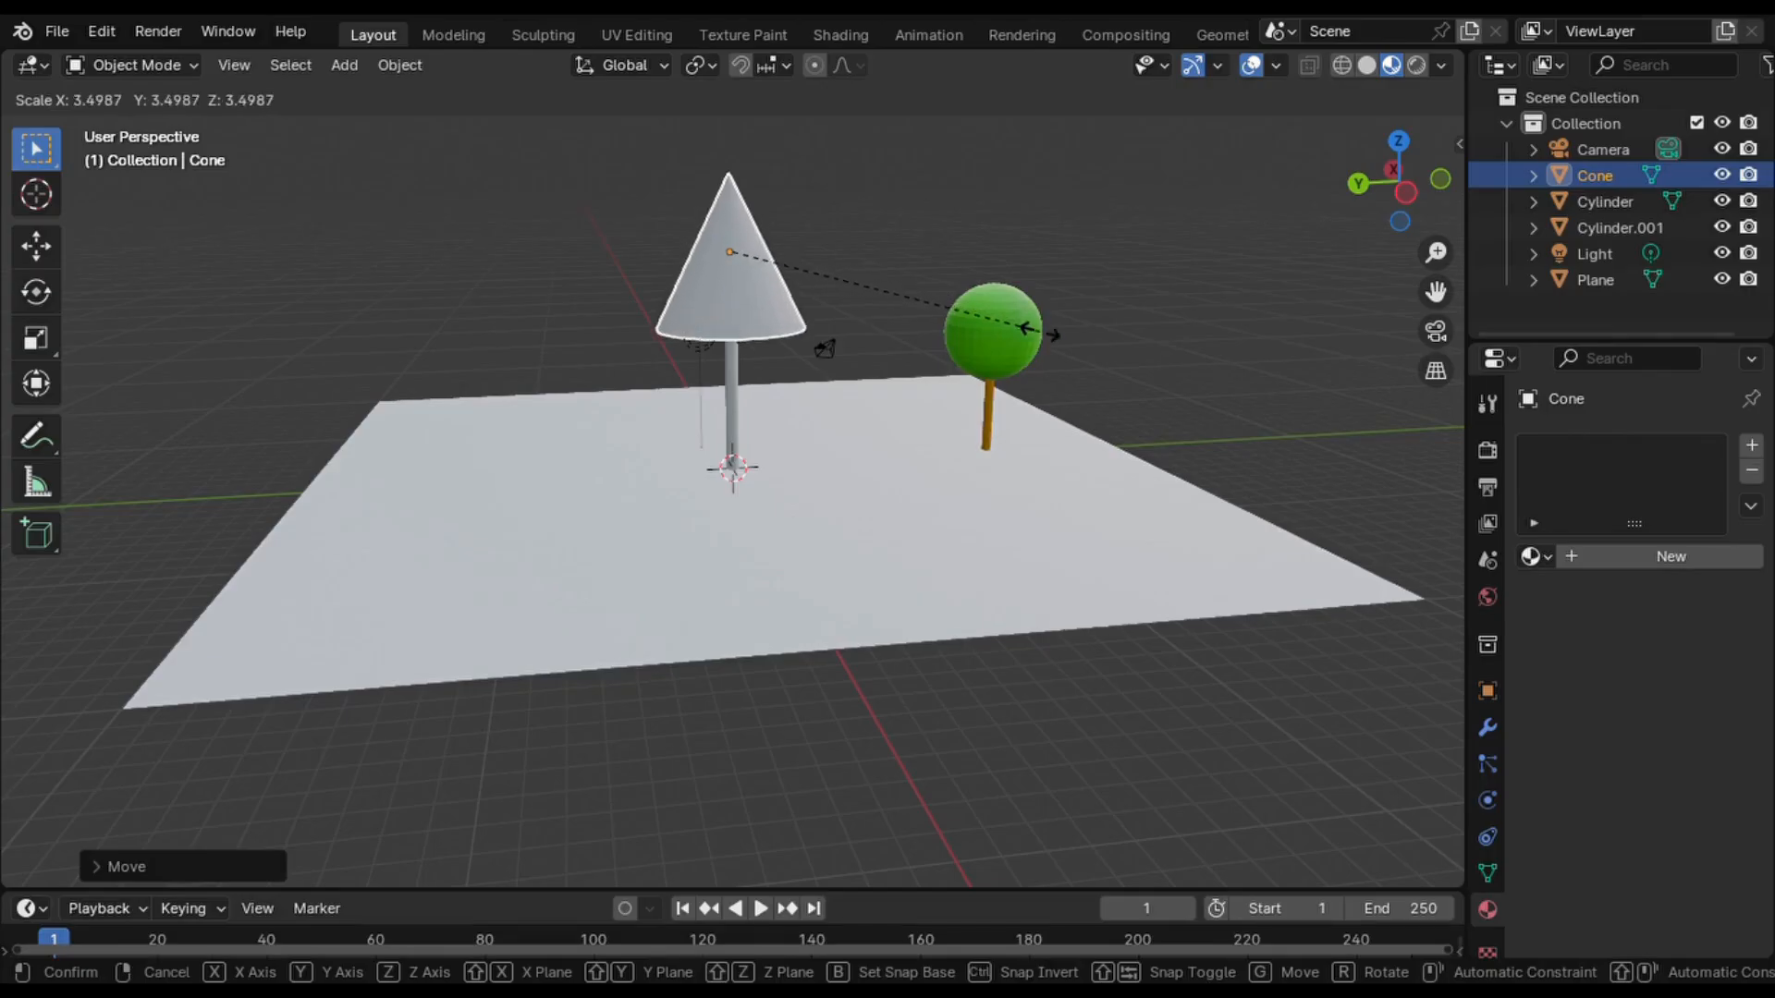
click(1040, 331)
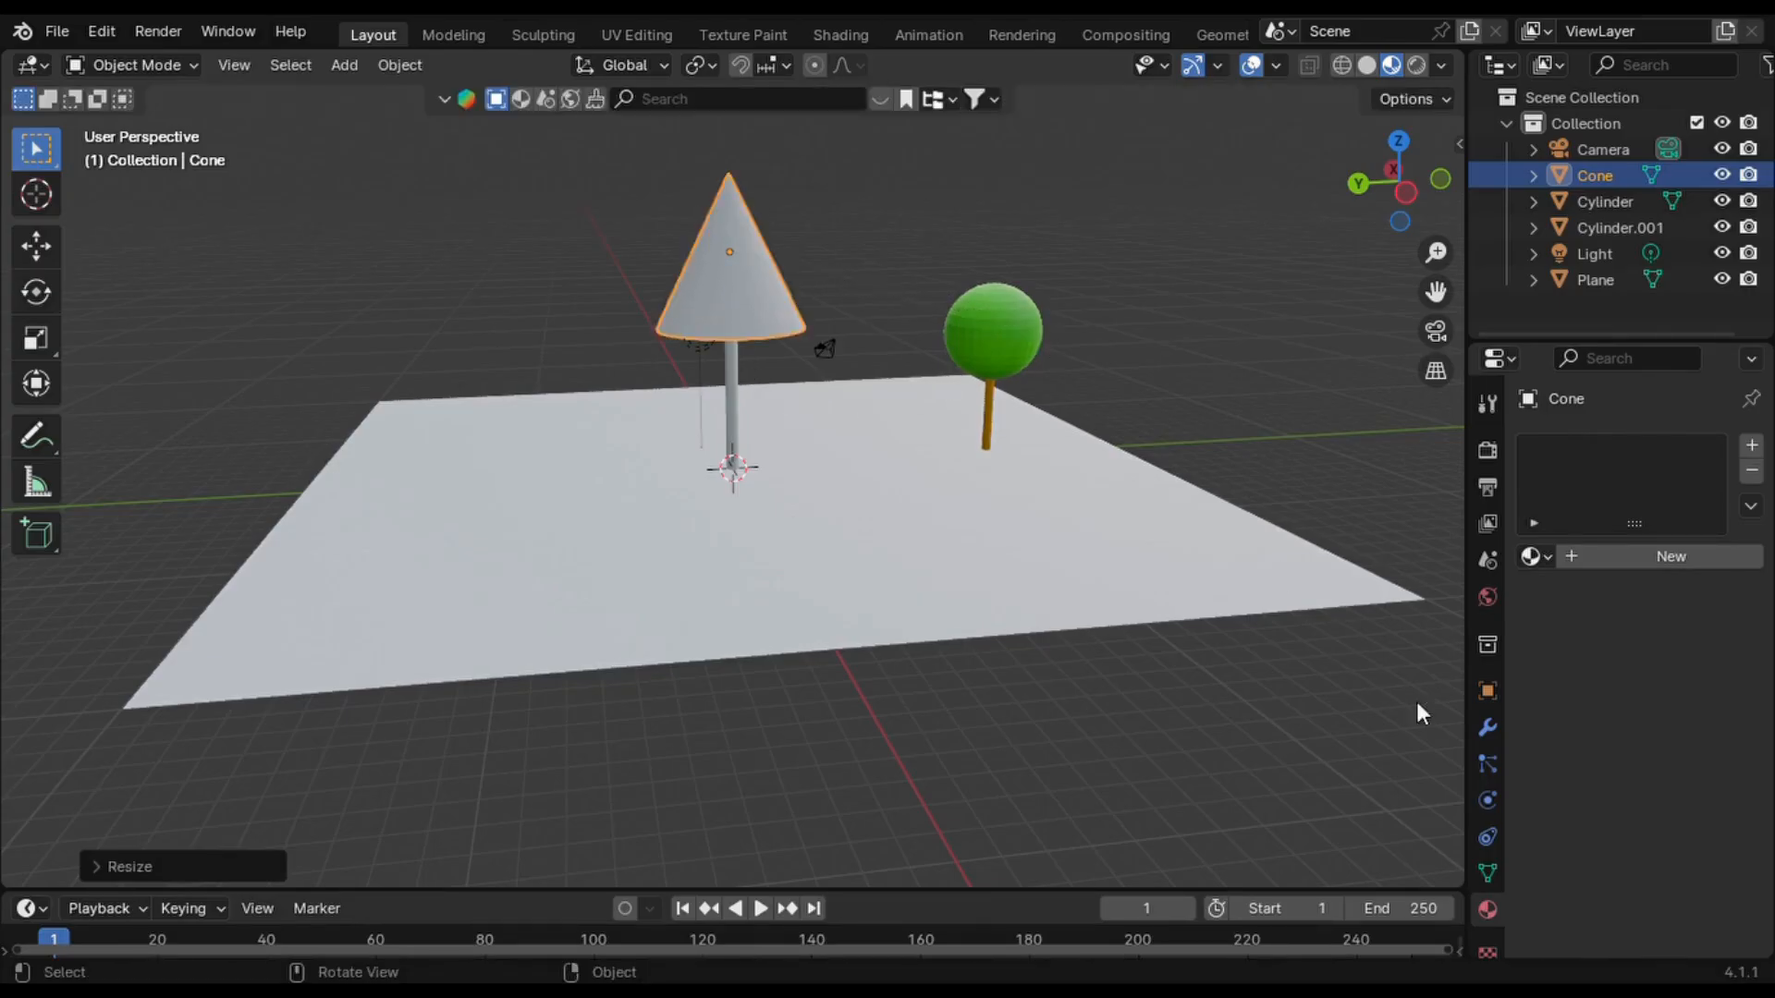
- Give the cone a new material with a yellow-green base color
click(1711, 558)
click(1718, 767)
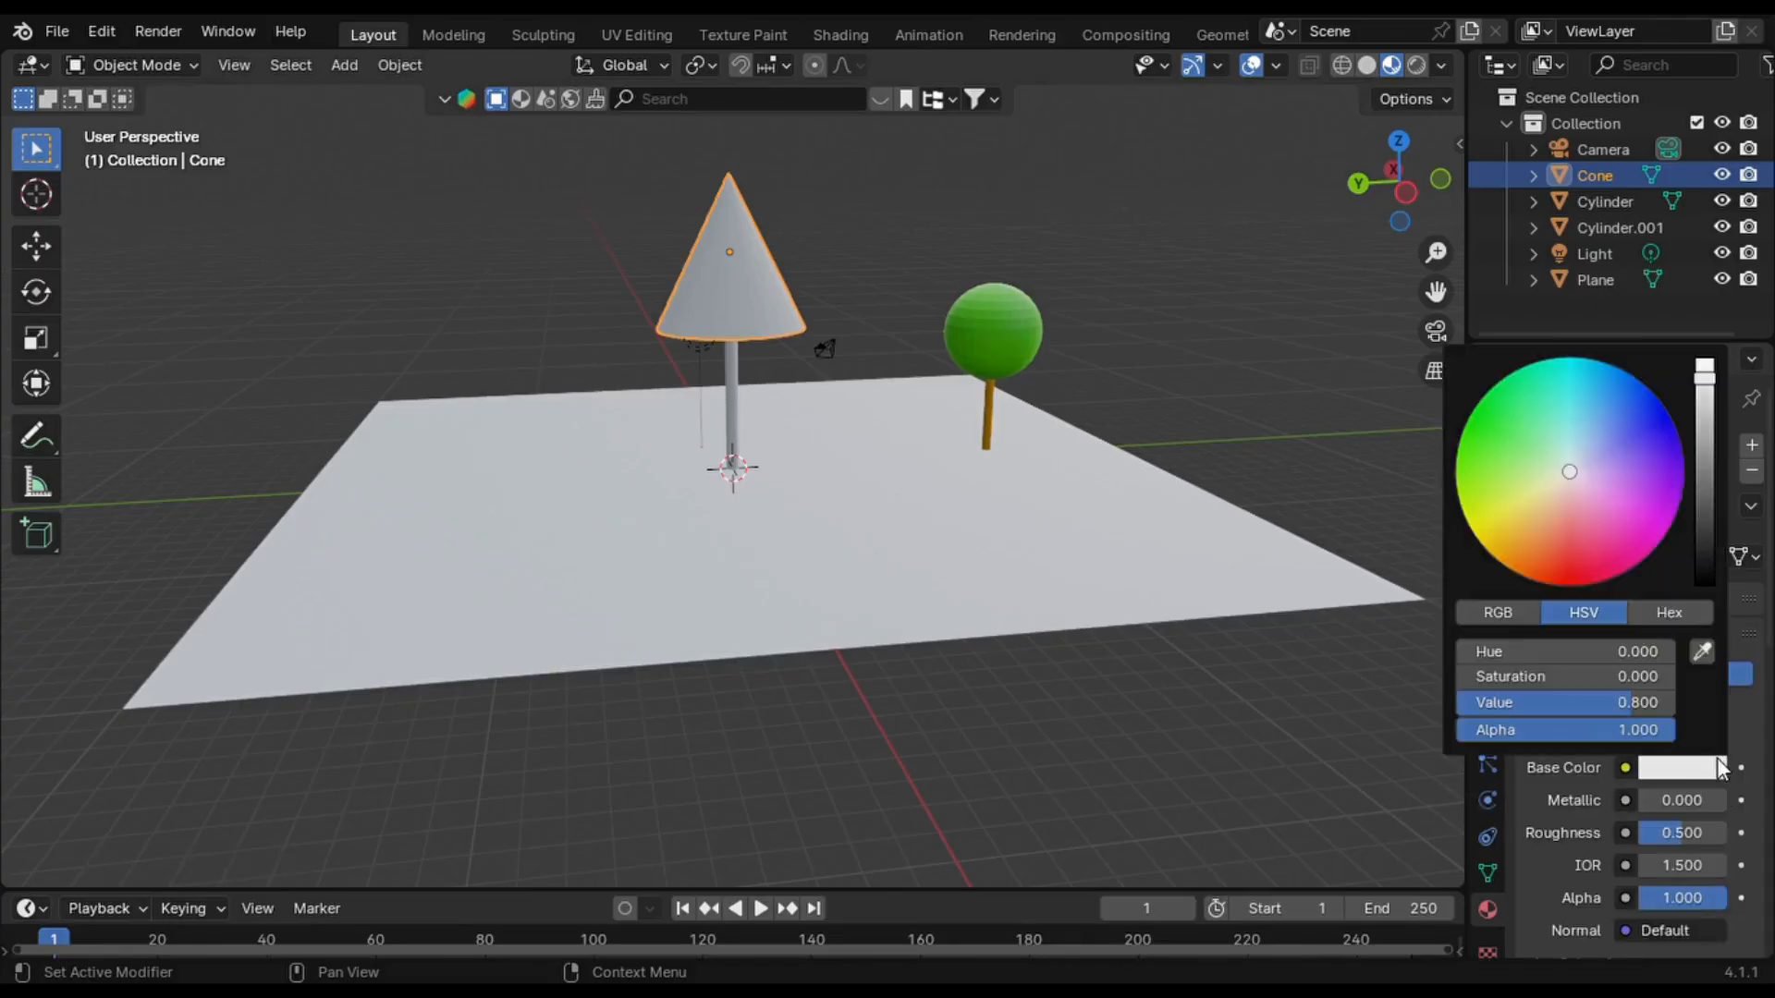
click(1464, 427)
drag(1464, 427, 1459, 504)
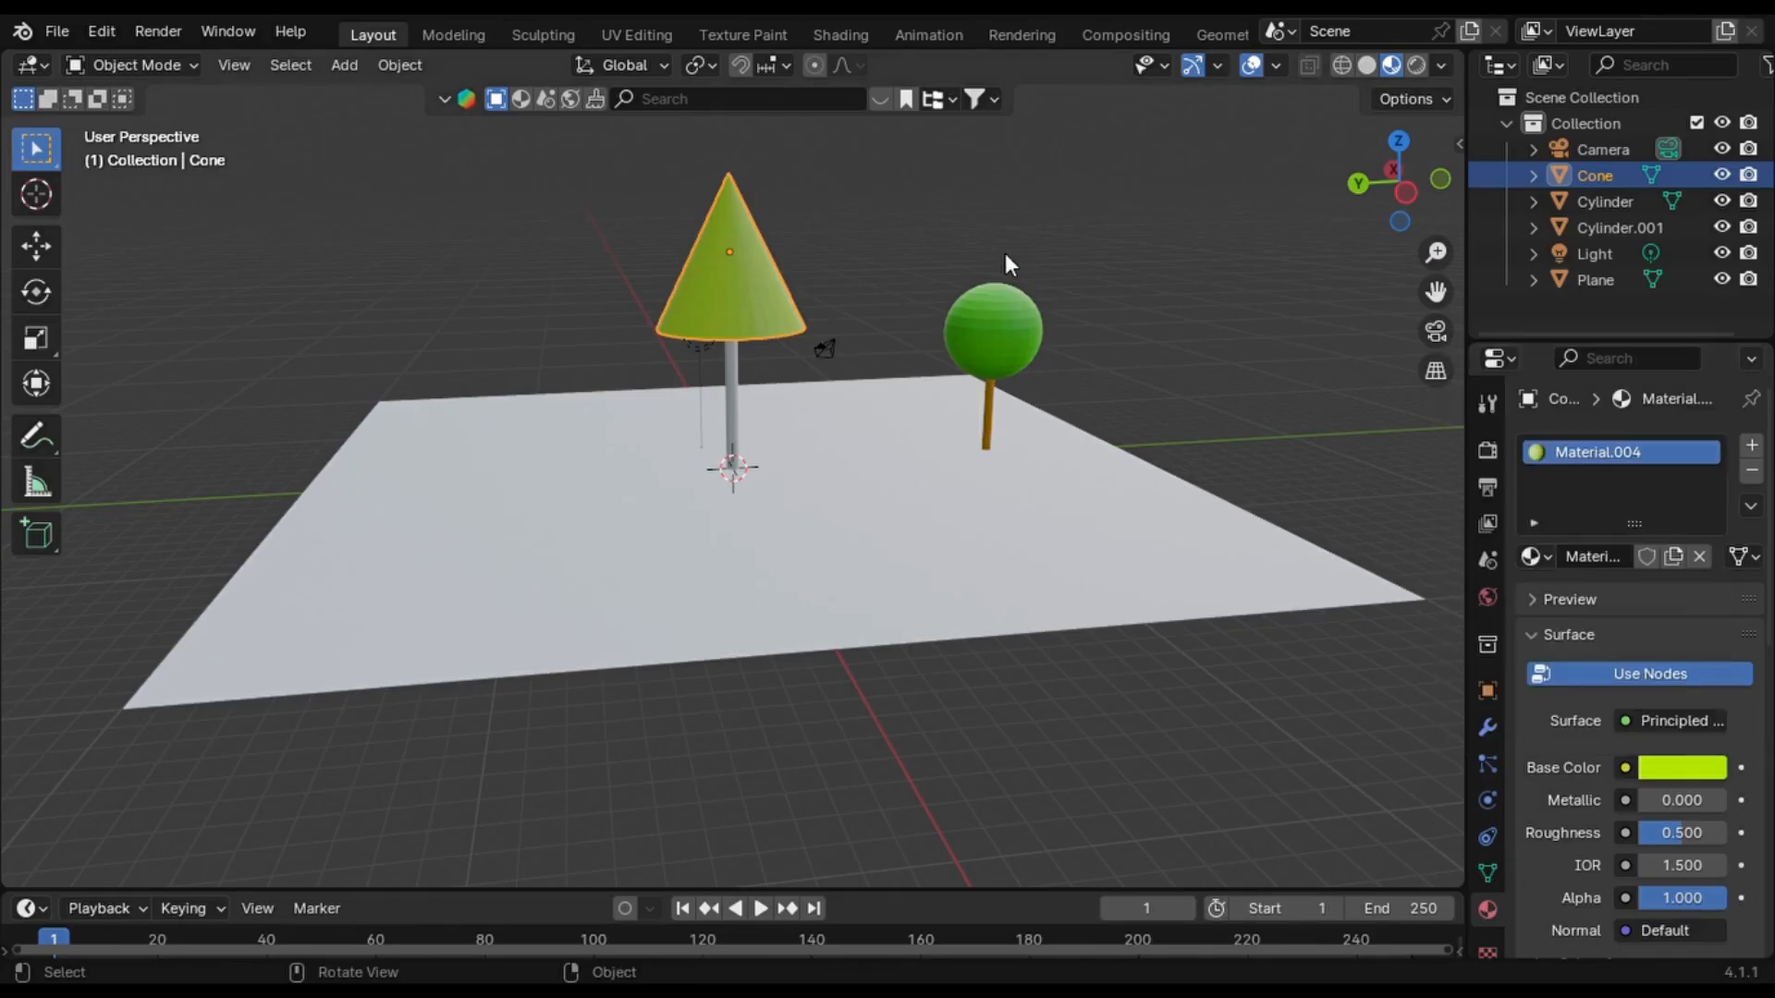
- Give the trunk cylinder under the cone a new material with an orange base color
click(736, 351)
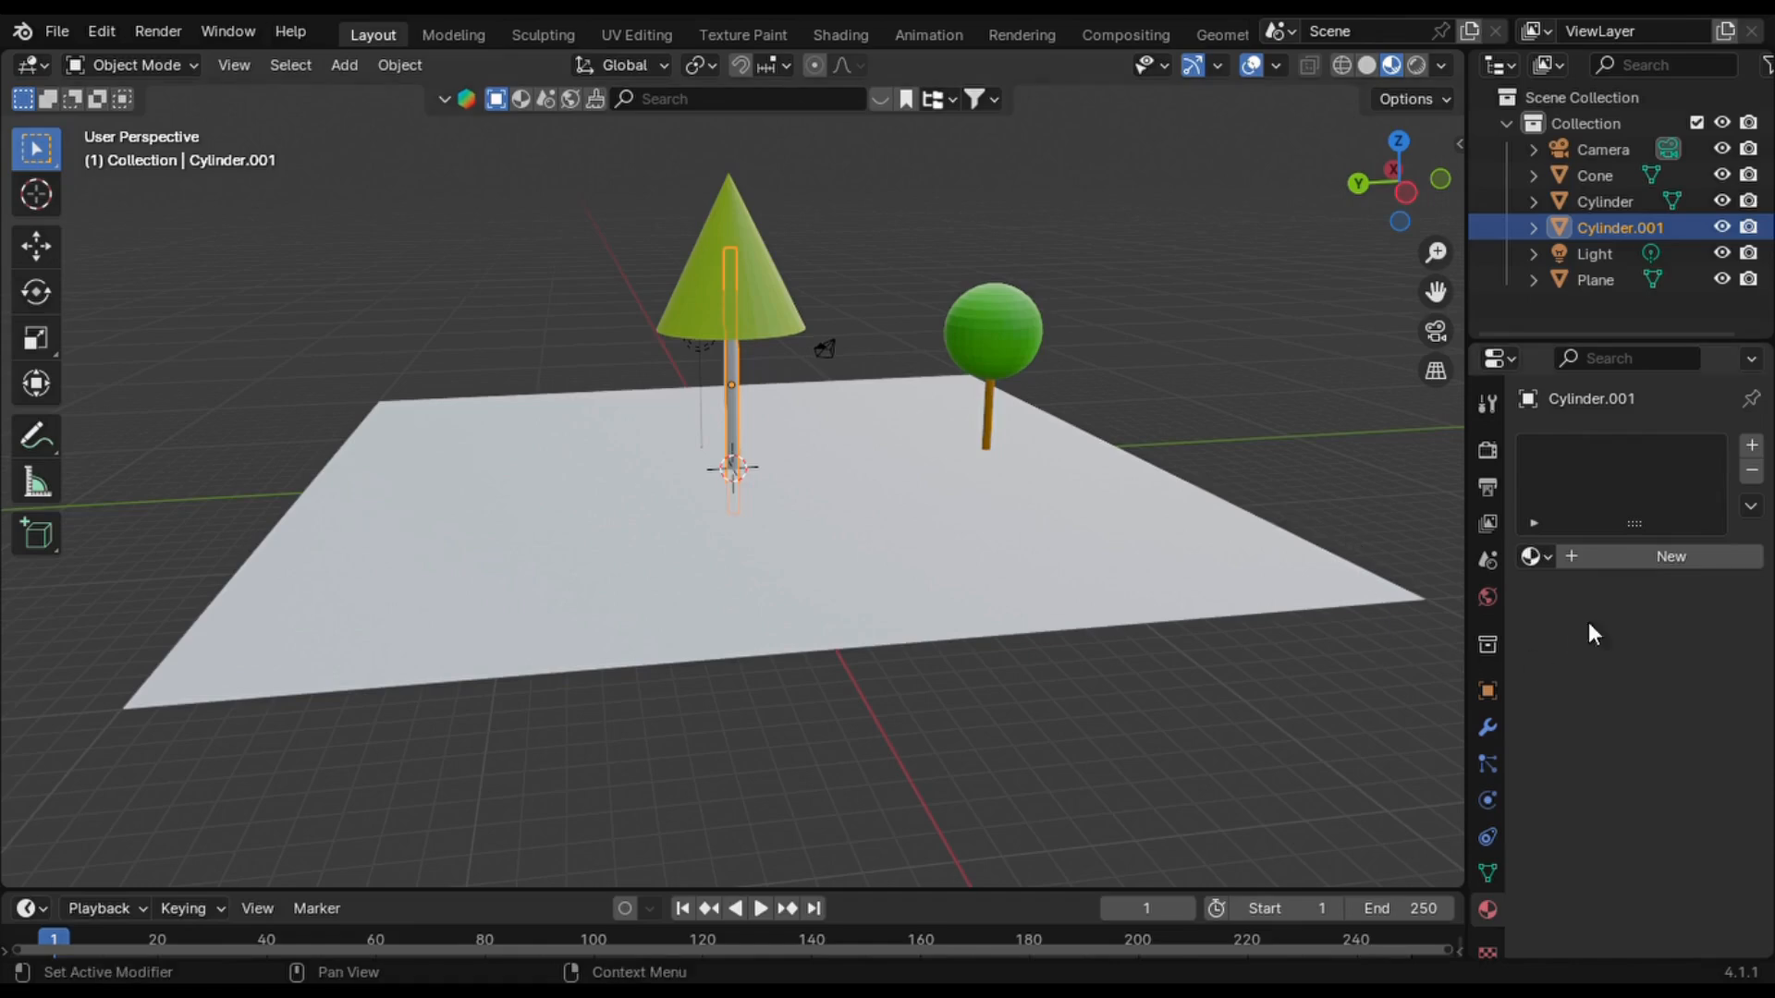
click(1684, 557)
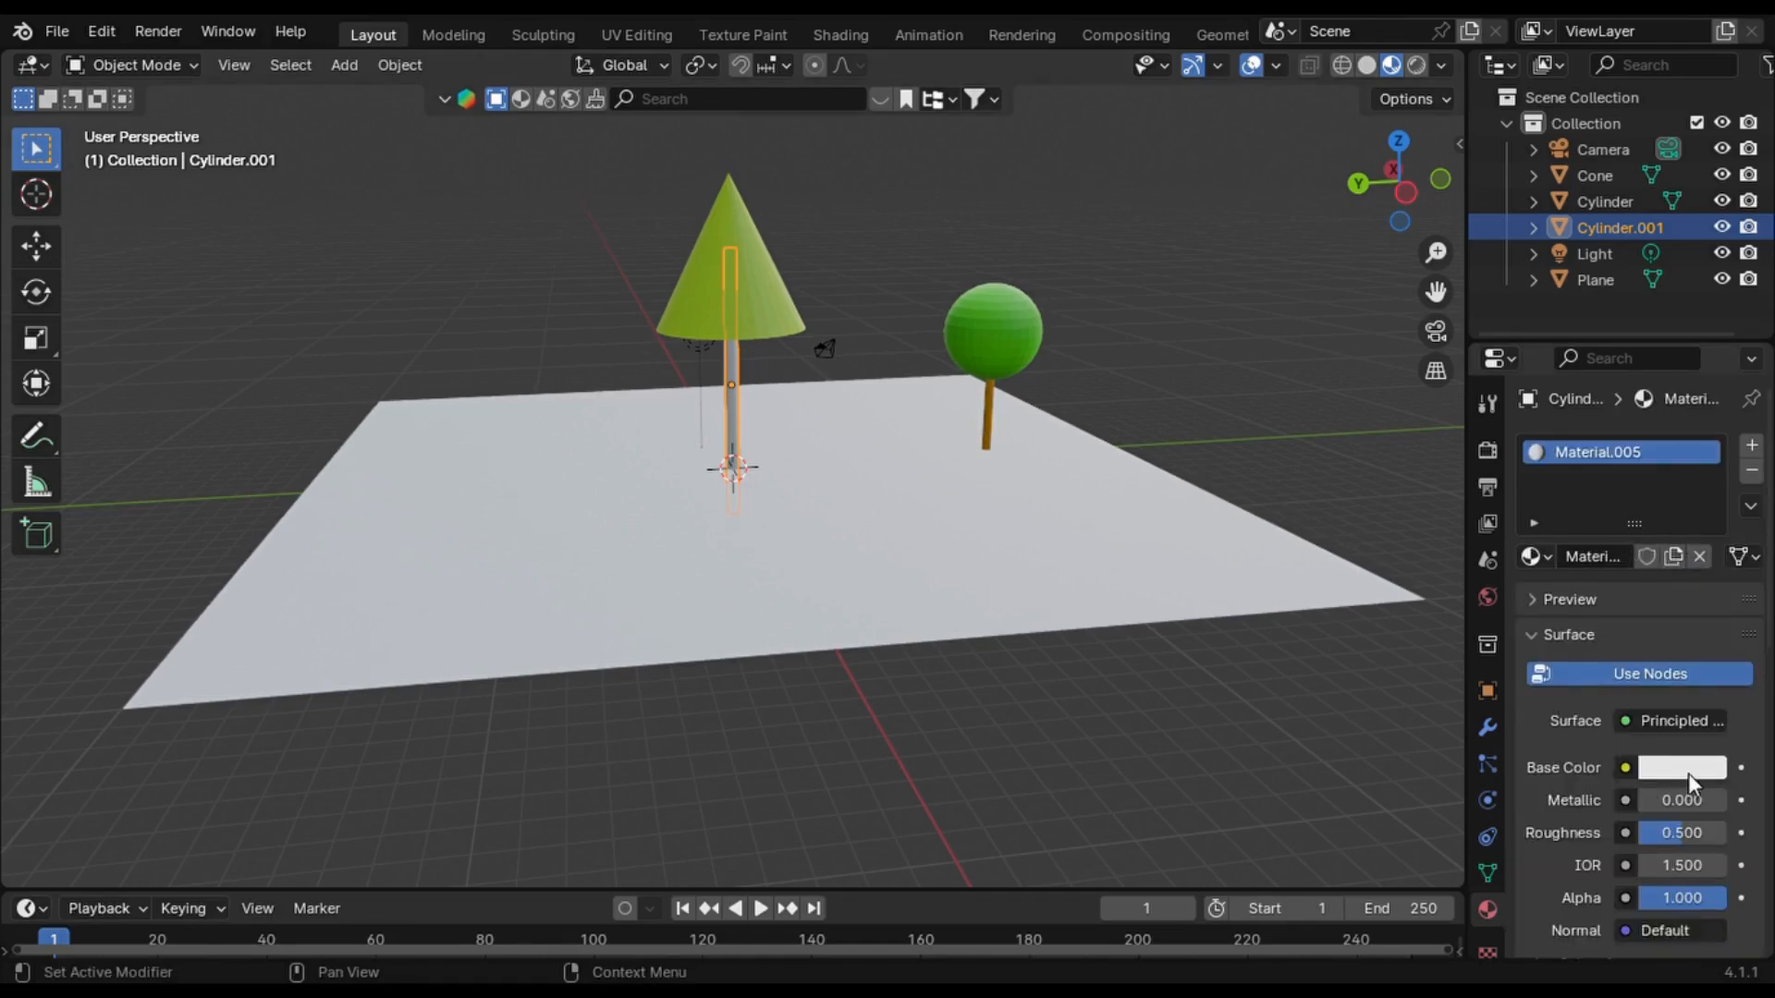
click(1688, 773)
drag(1527, 553, 1492, 562)
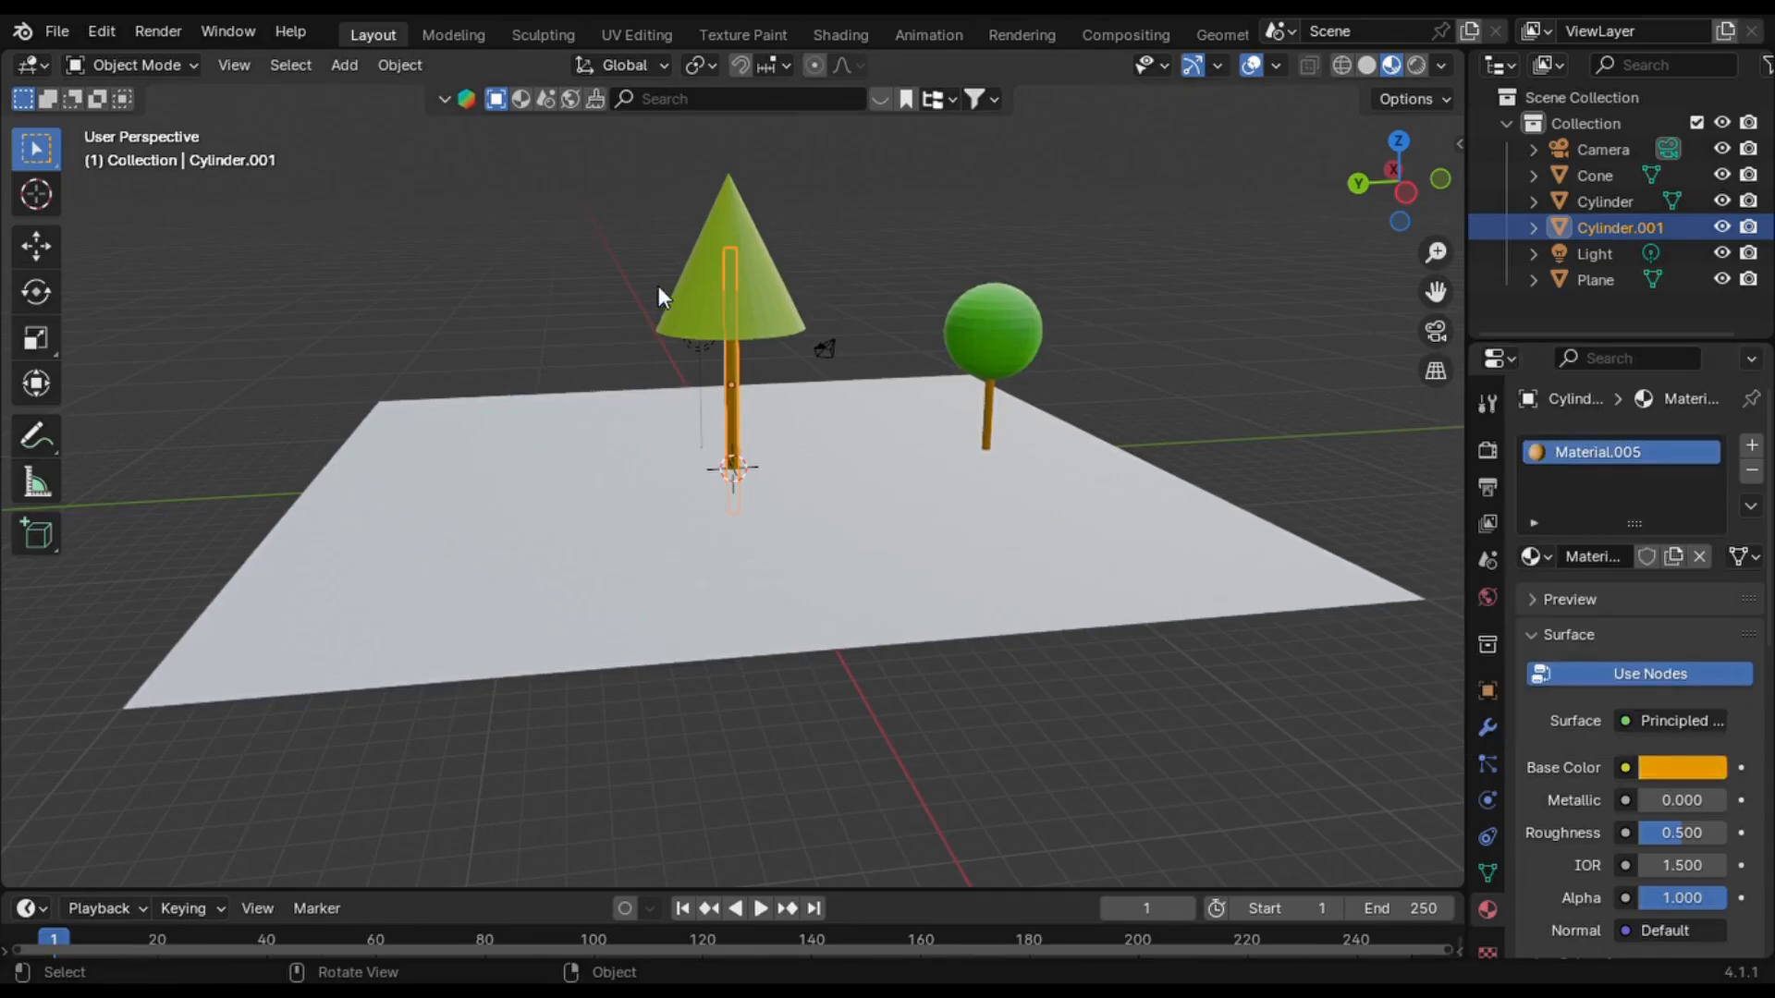
- Join the cone and its trunk cylinder into a single tree object and leave only that tree selected
drag(666, 295, 756, 346)
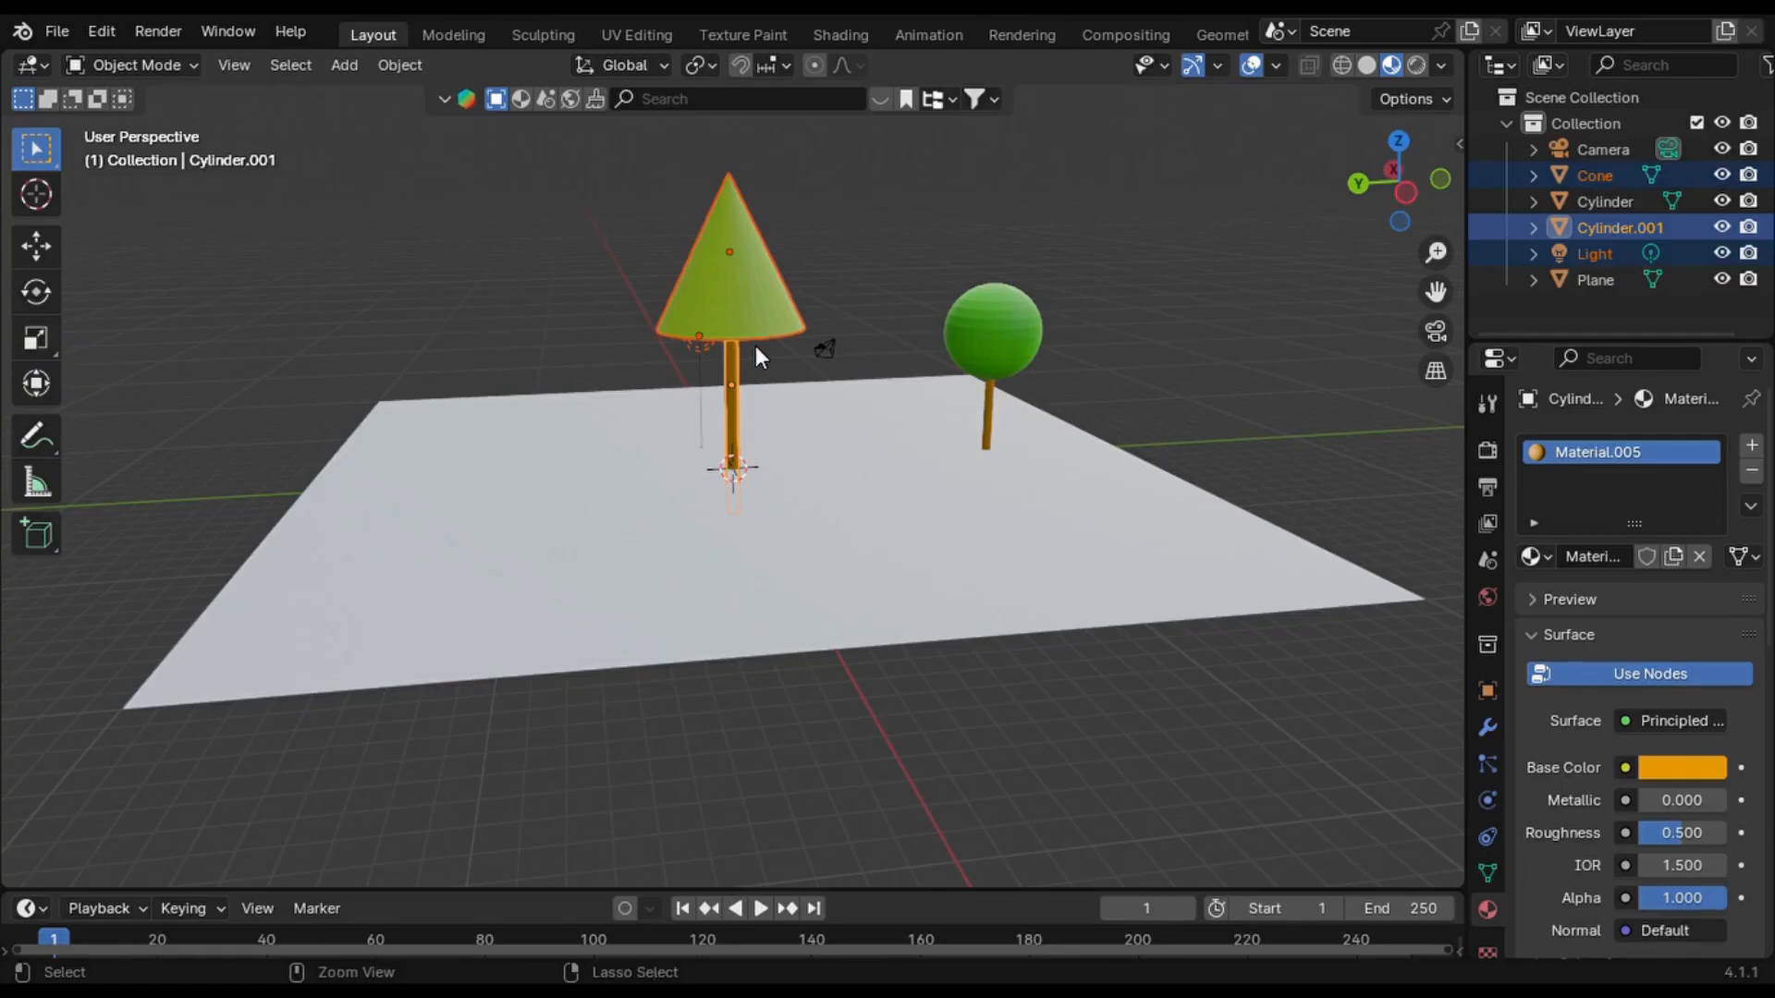
key(ctrl+j)
click(907, 256)
middle_drag(907, 256, 906, 227)
drag(874, 250, 736, 367)
click(841, 312)
middle_drag(841, 312, 837, 345)
click(780, 313)
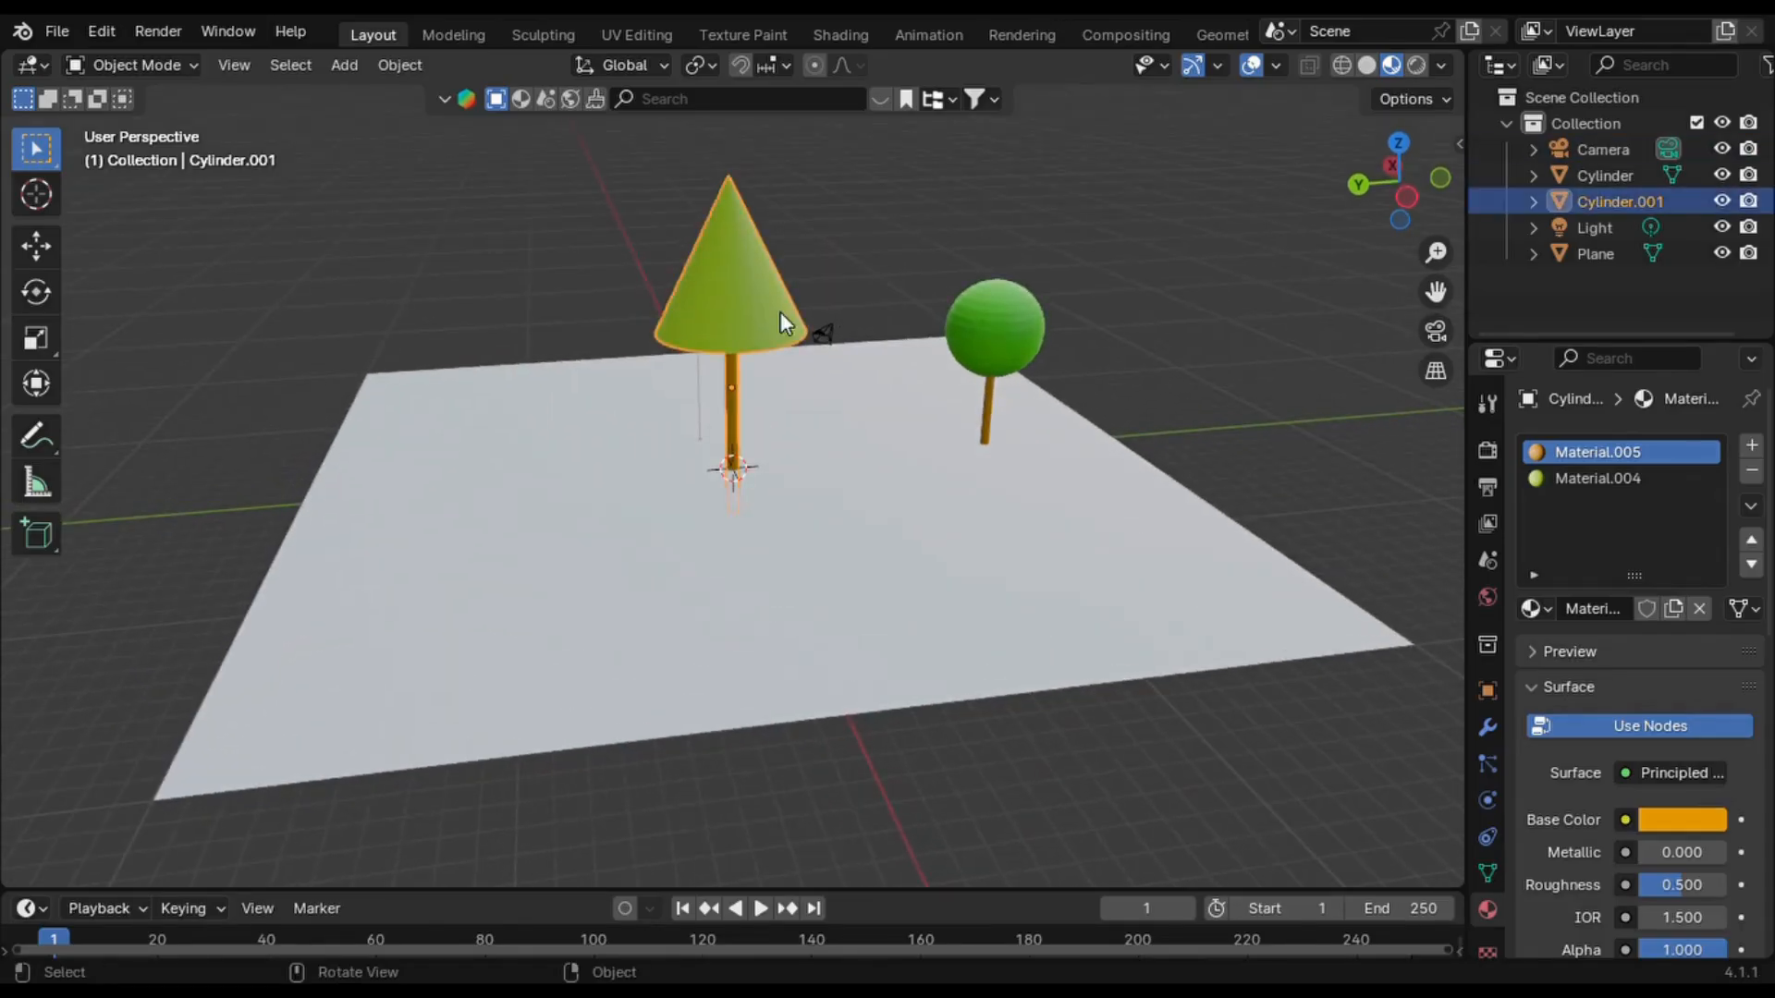
- Move the cone tree about -7.2 m along Y toward the round tree
key(g)
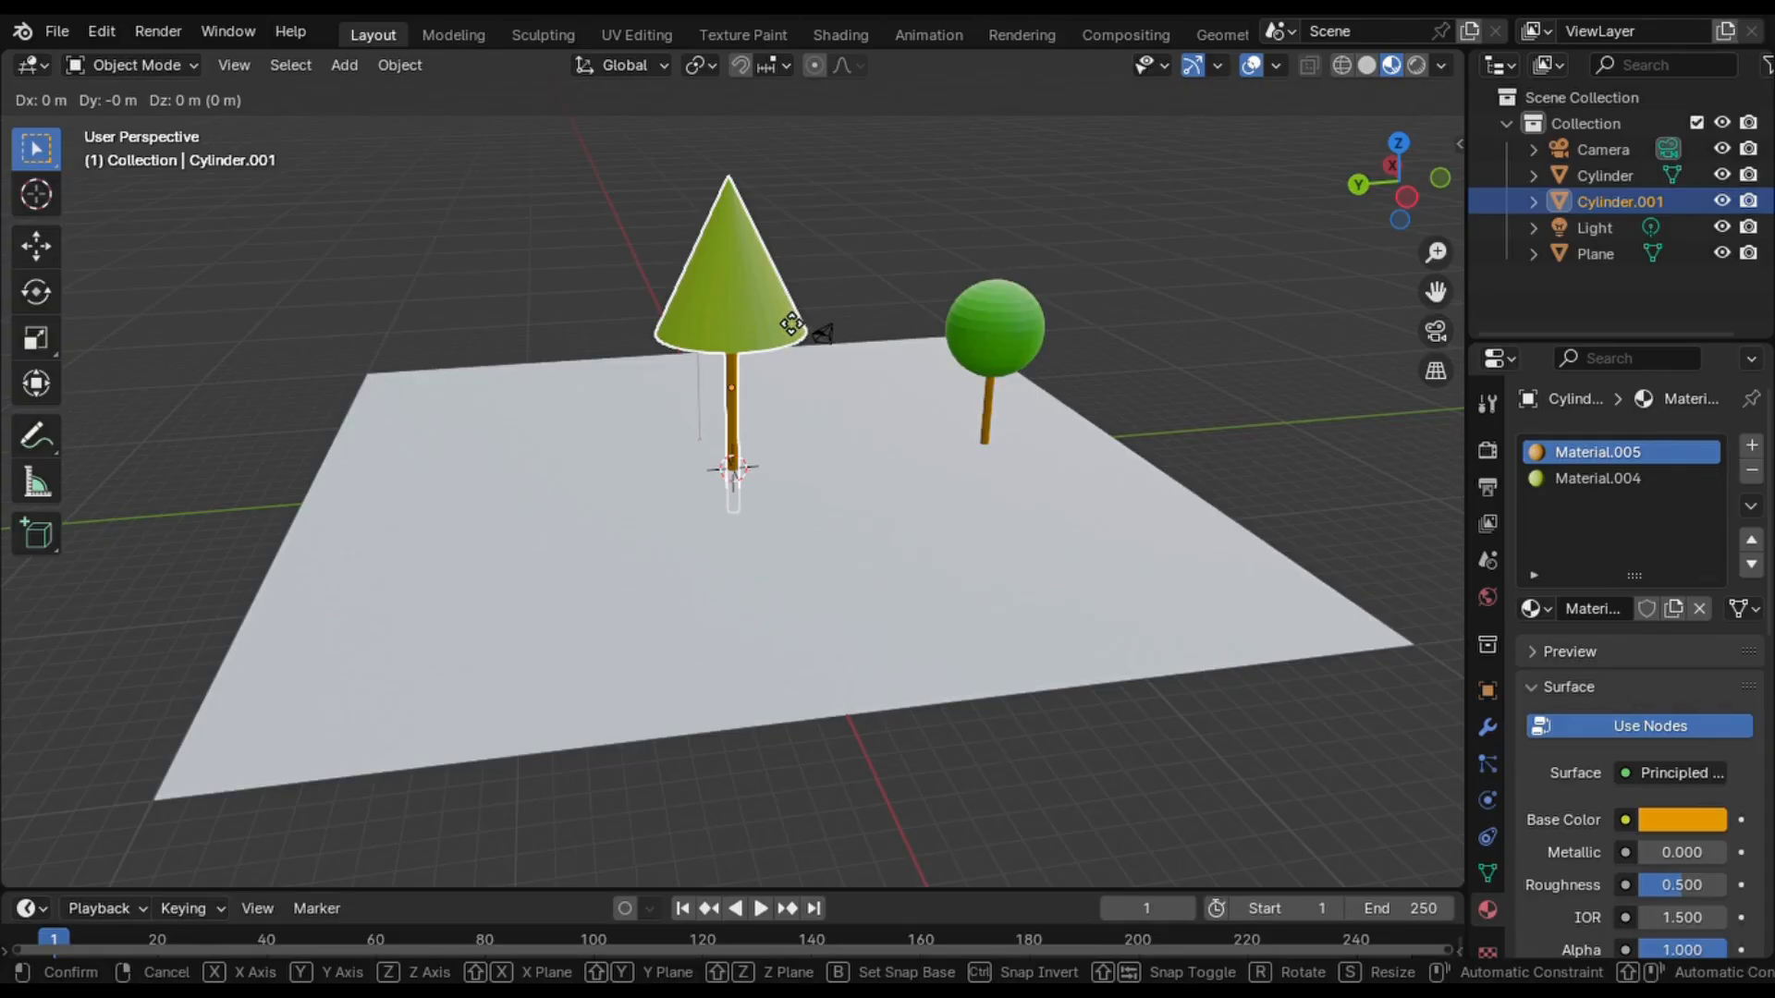
click(780, 313)
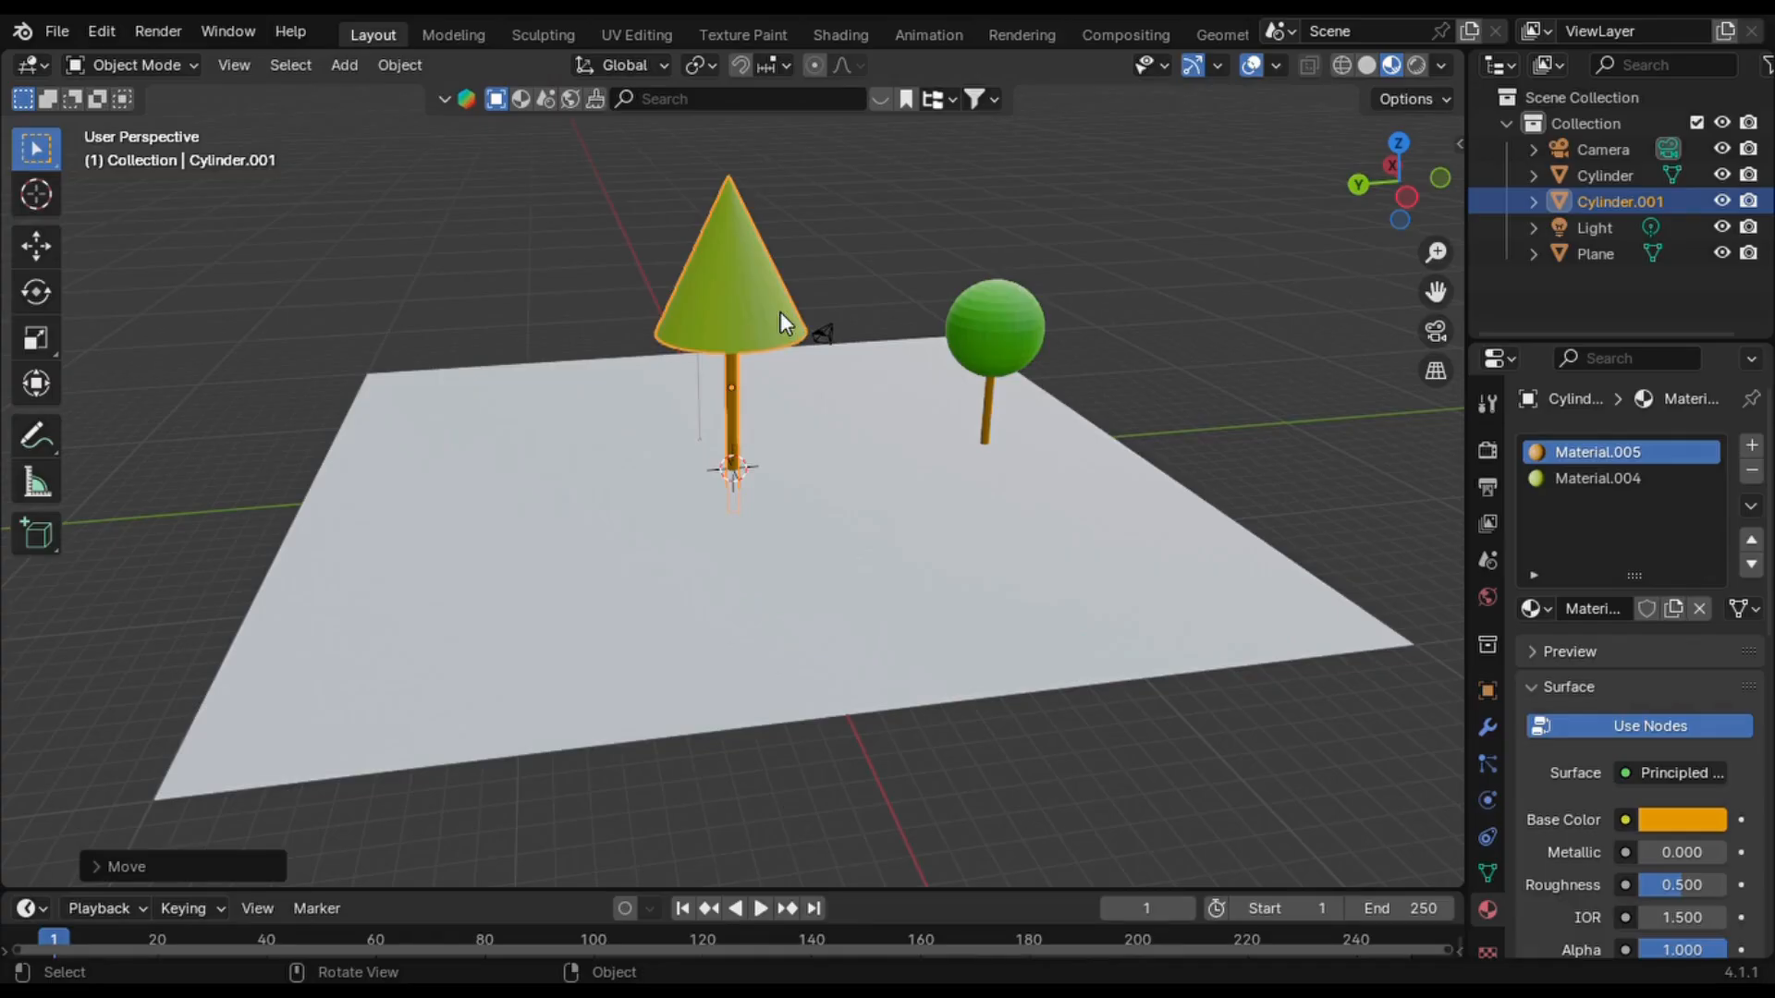
key(g)
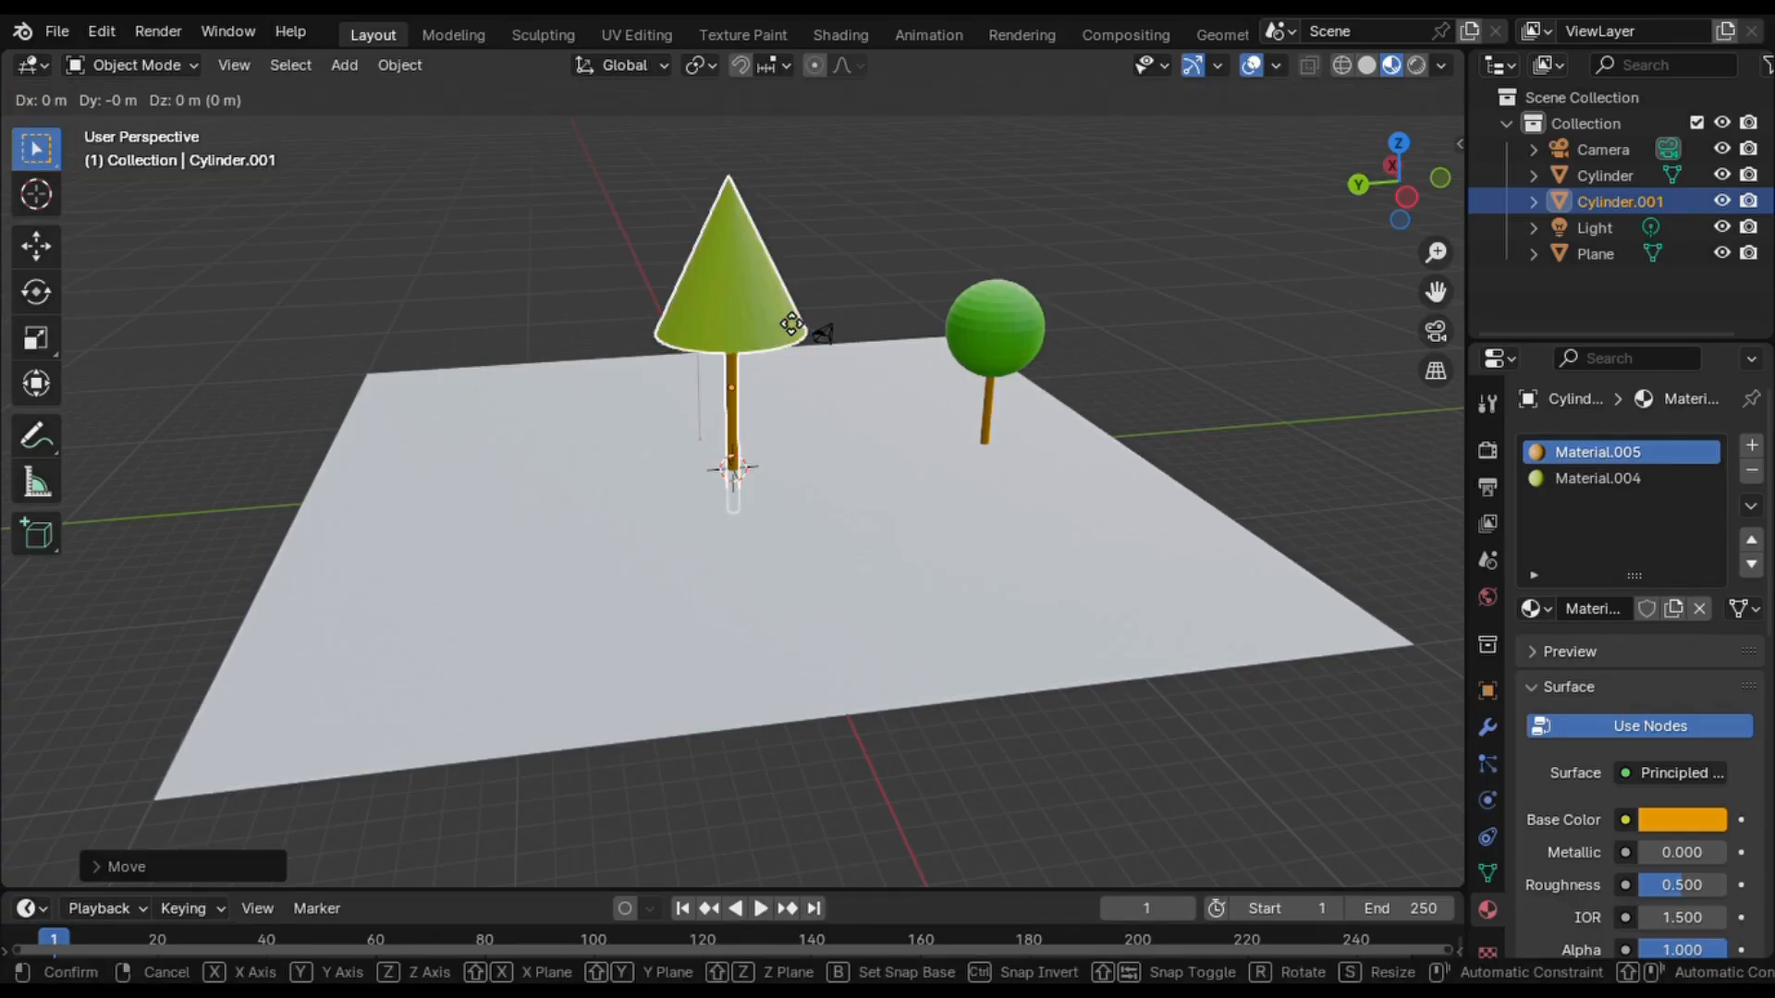
key(y)
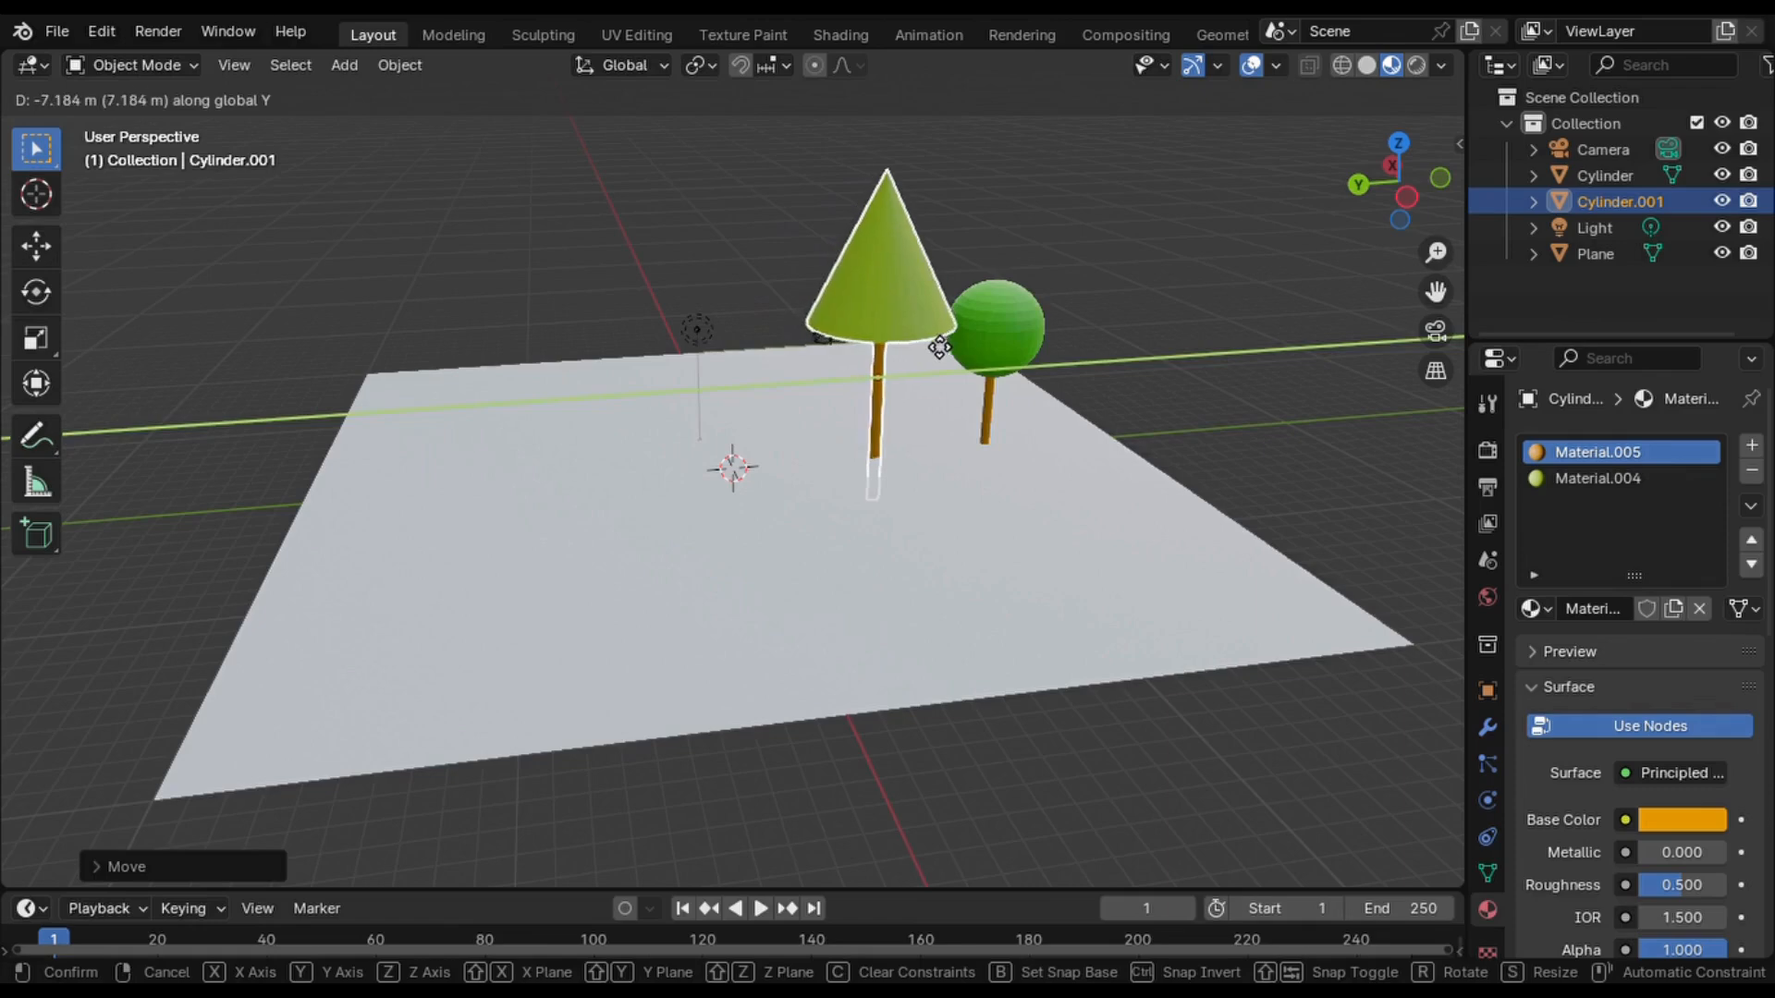
click(939, 347)
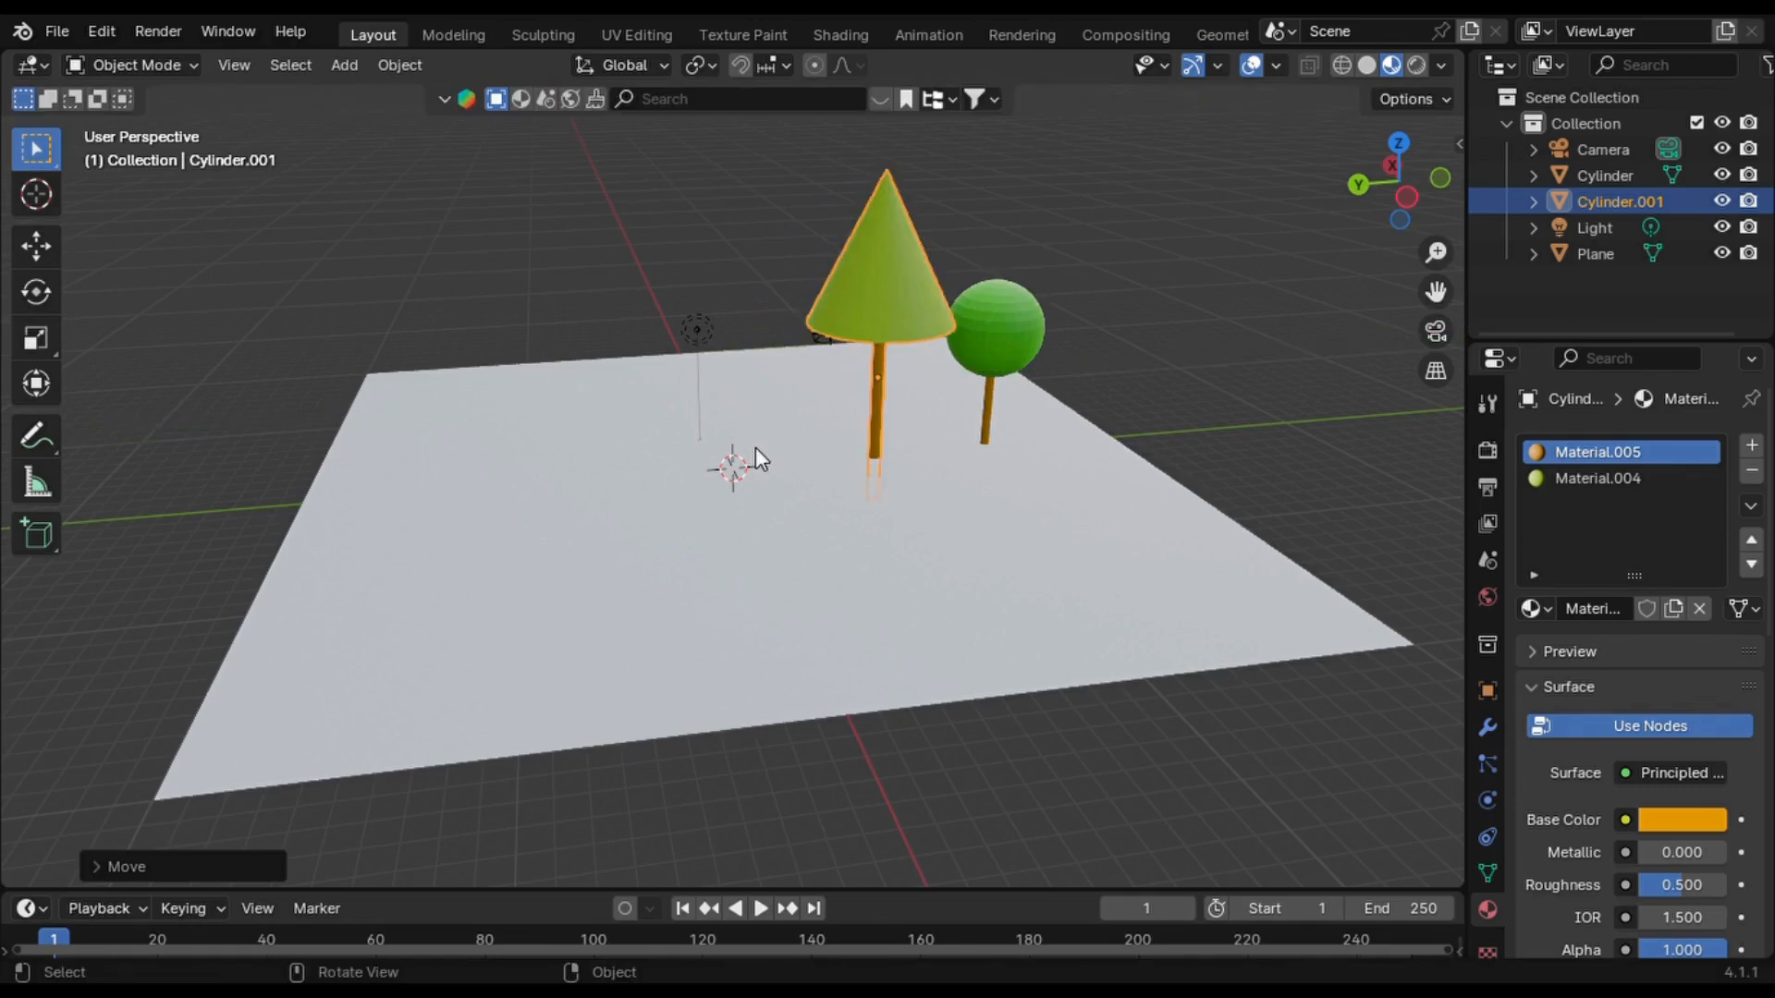
- Add a third cylinder mesh at the centre of the ground plane and scale it horizontally to about 0.29 with its height locked
key(shift+a)
mouse_move(730, 448)
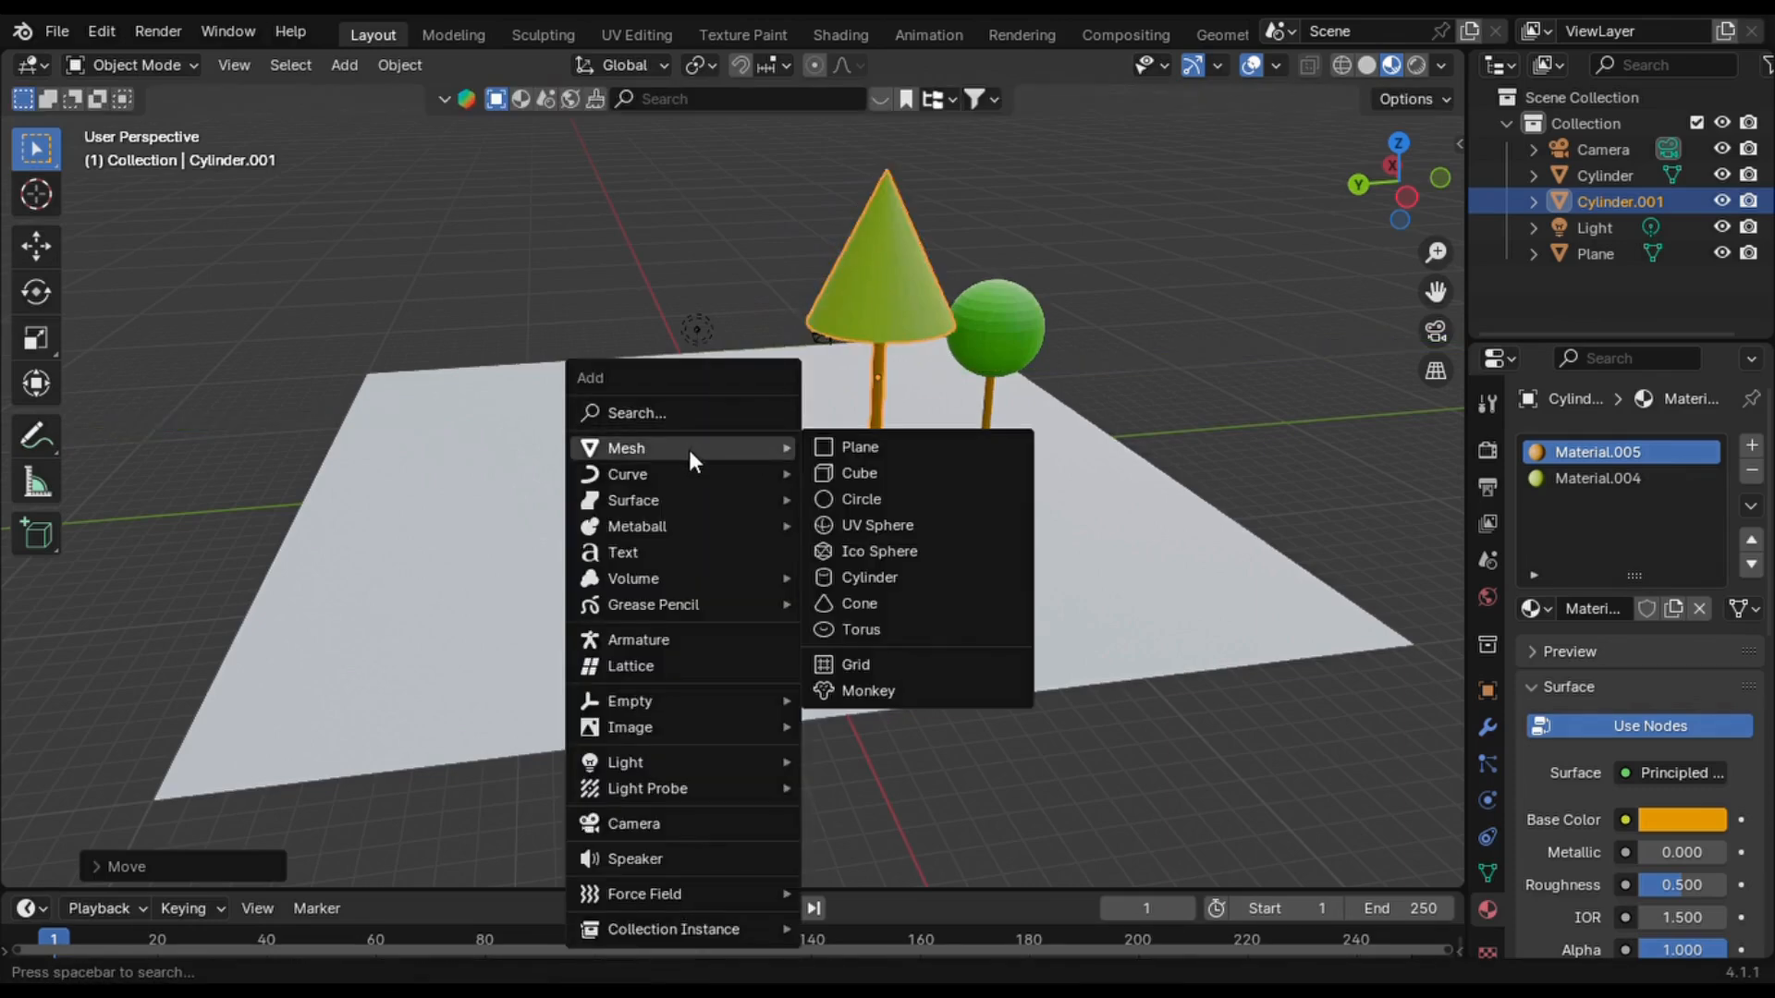
click(890, 577)
key(shift)
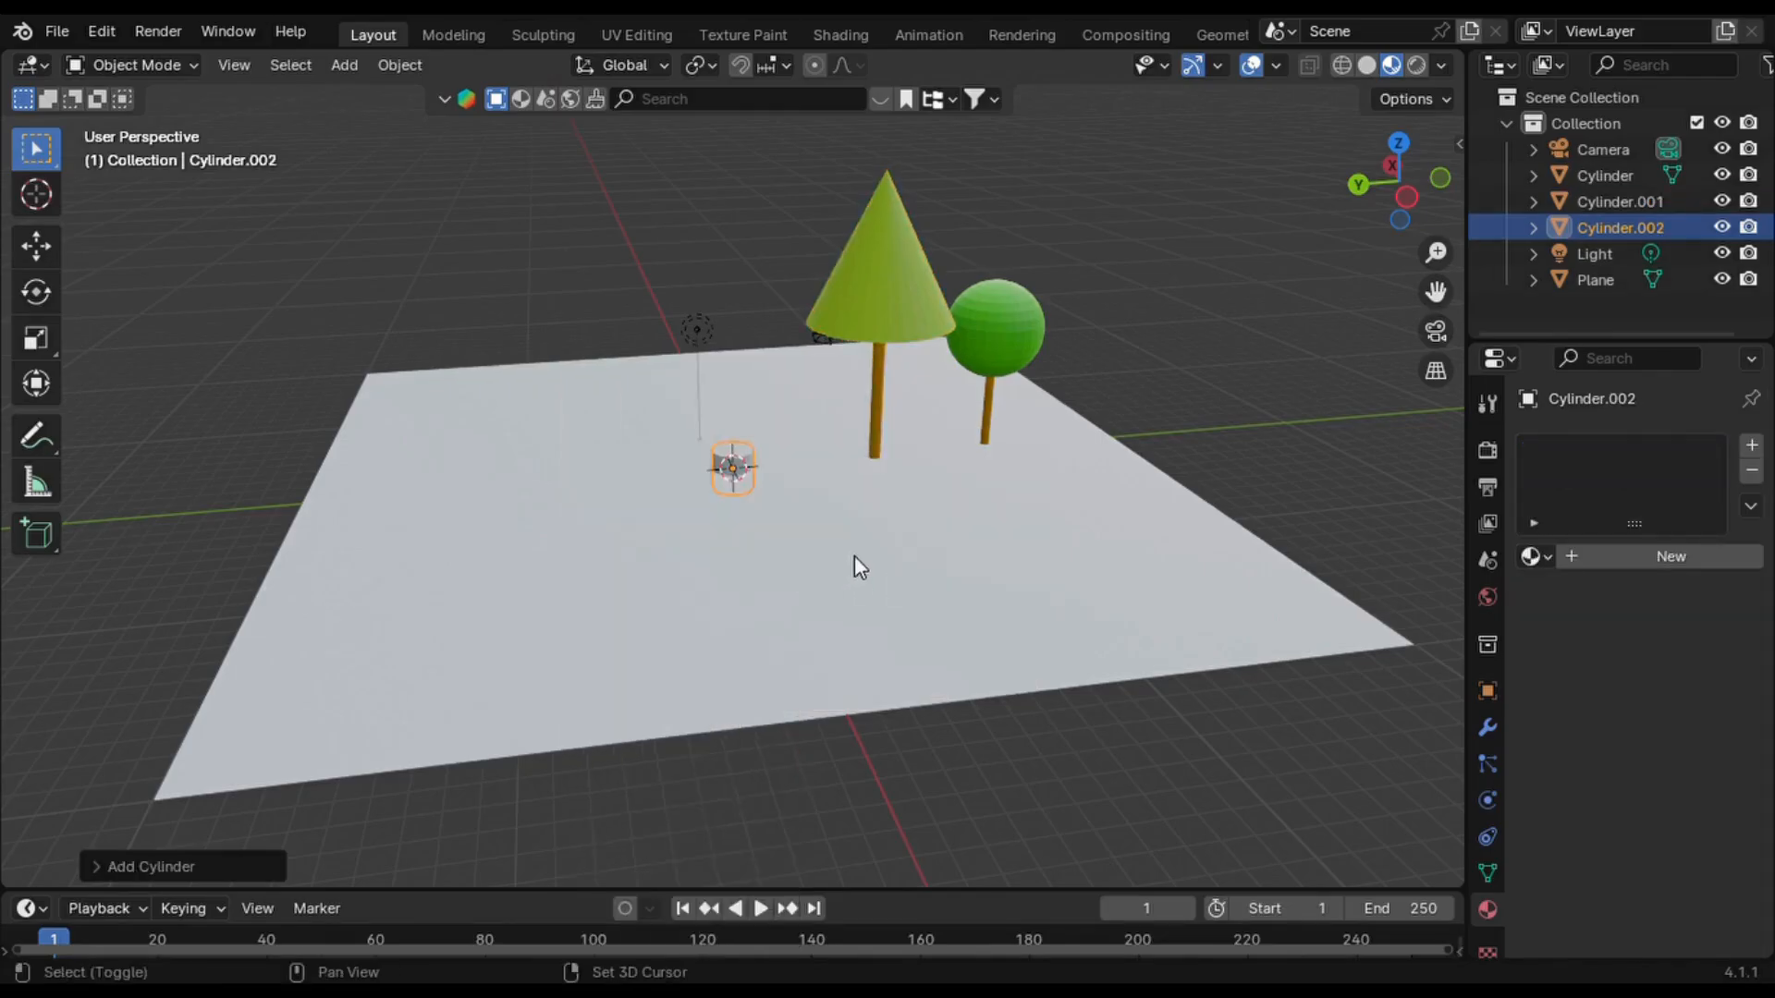
key(s)
key(shift+z)
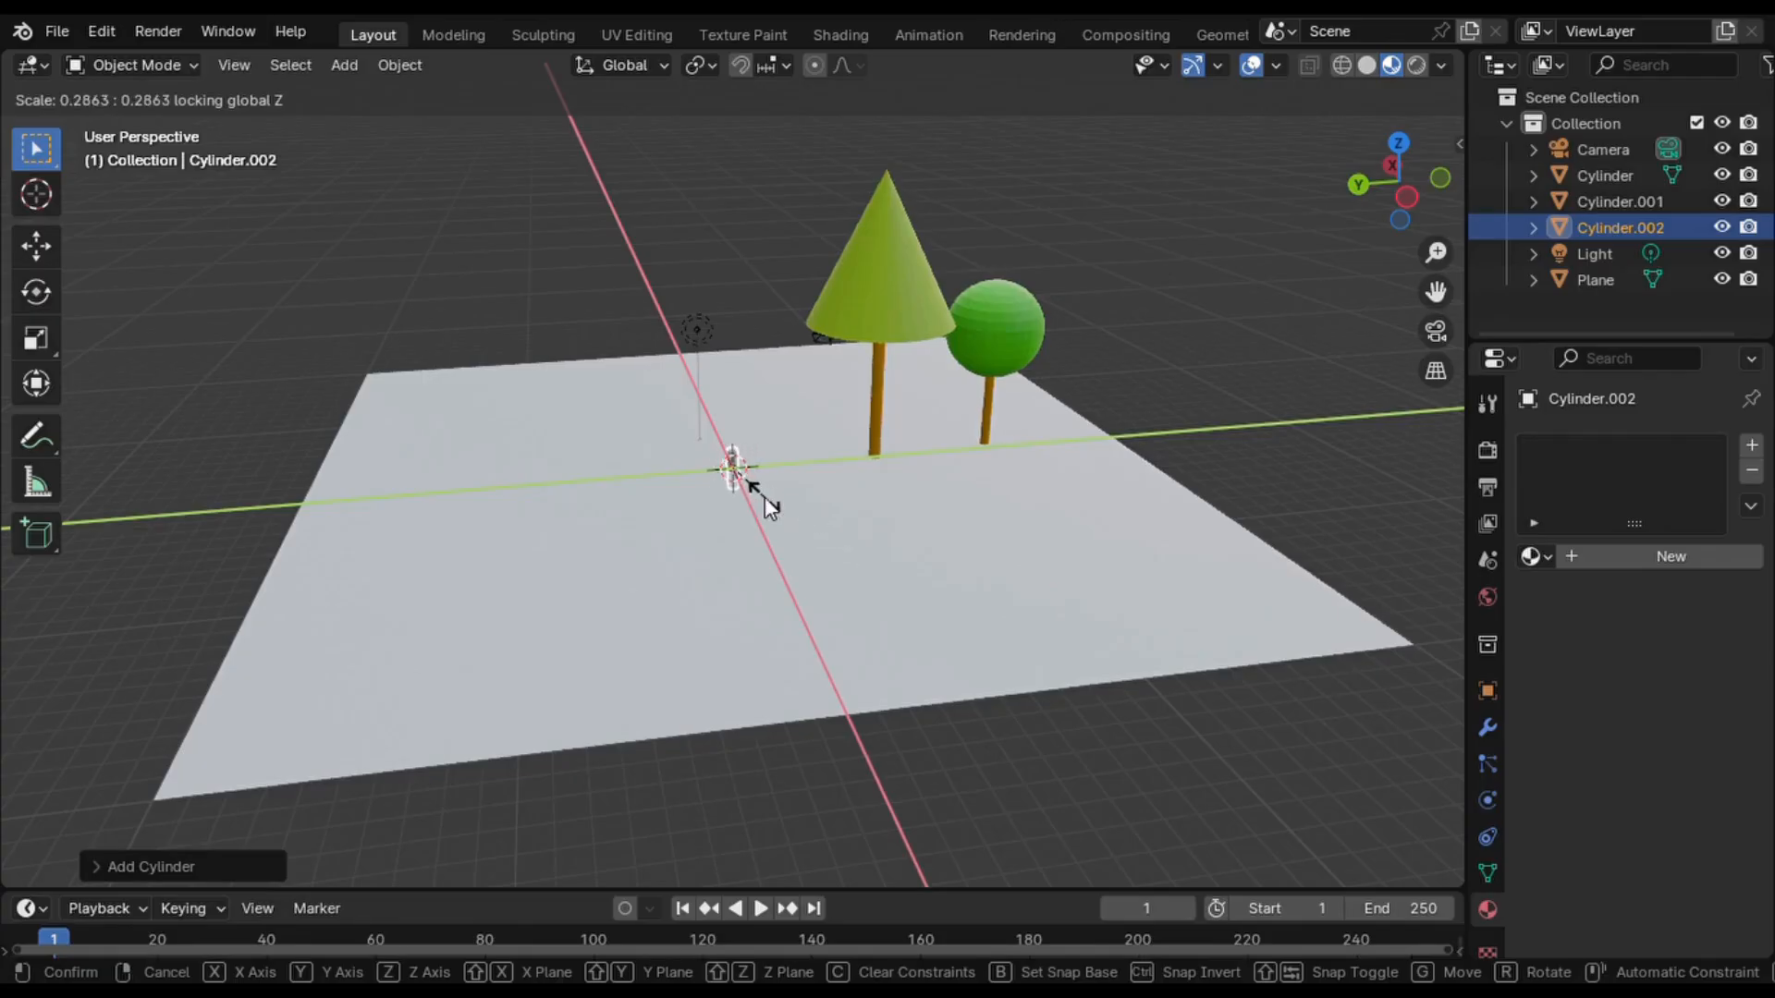
click(765, 499)
- Stretch the narrowed cylinder along Z into a tall trunk and raise it to stand on the ground plane
key(s)
key(z)
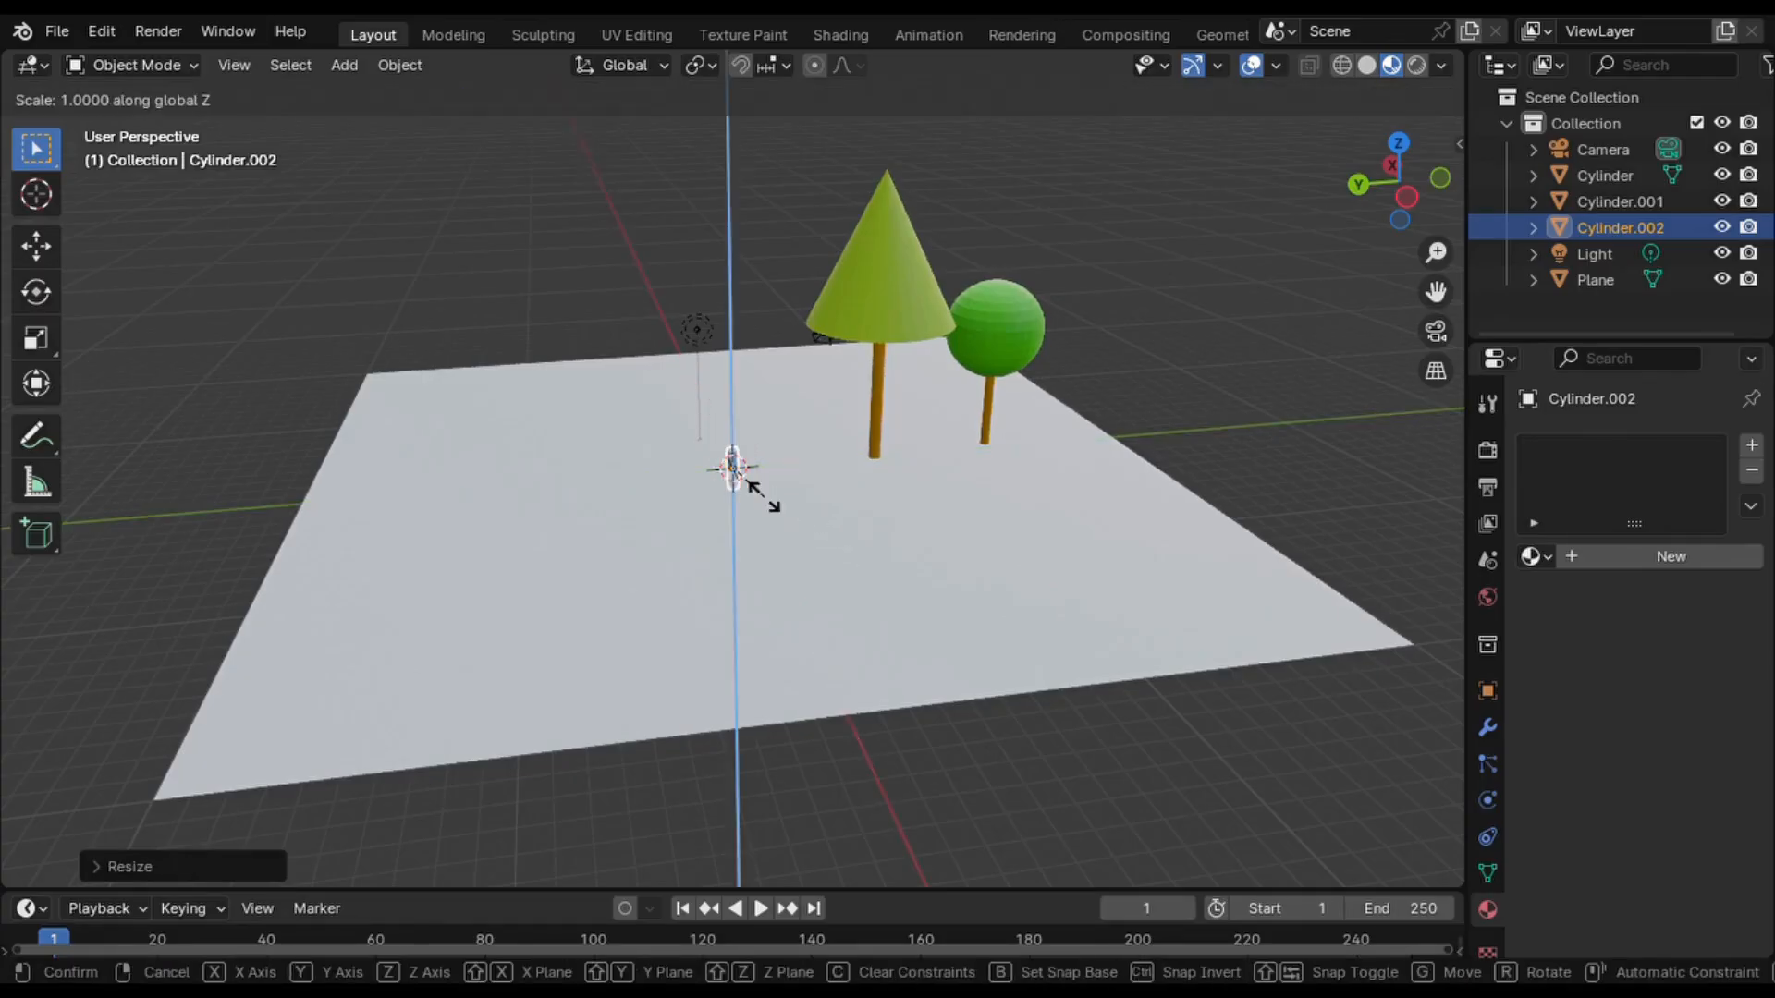
click(989, 609)
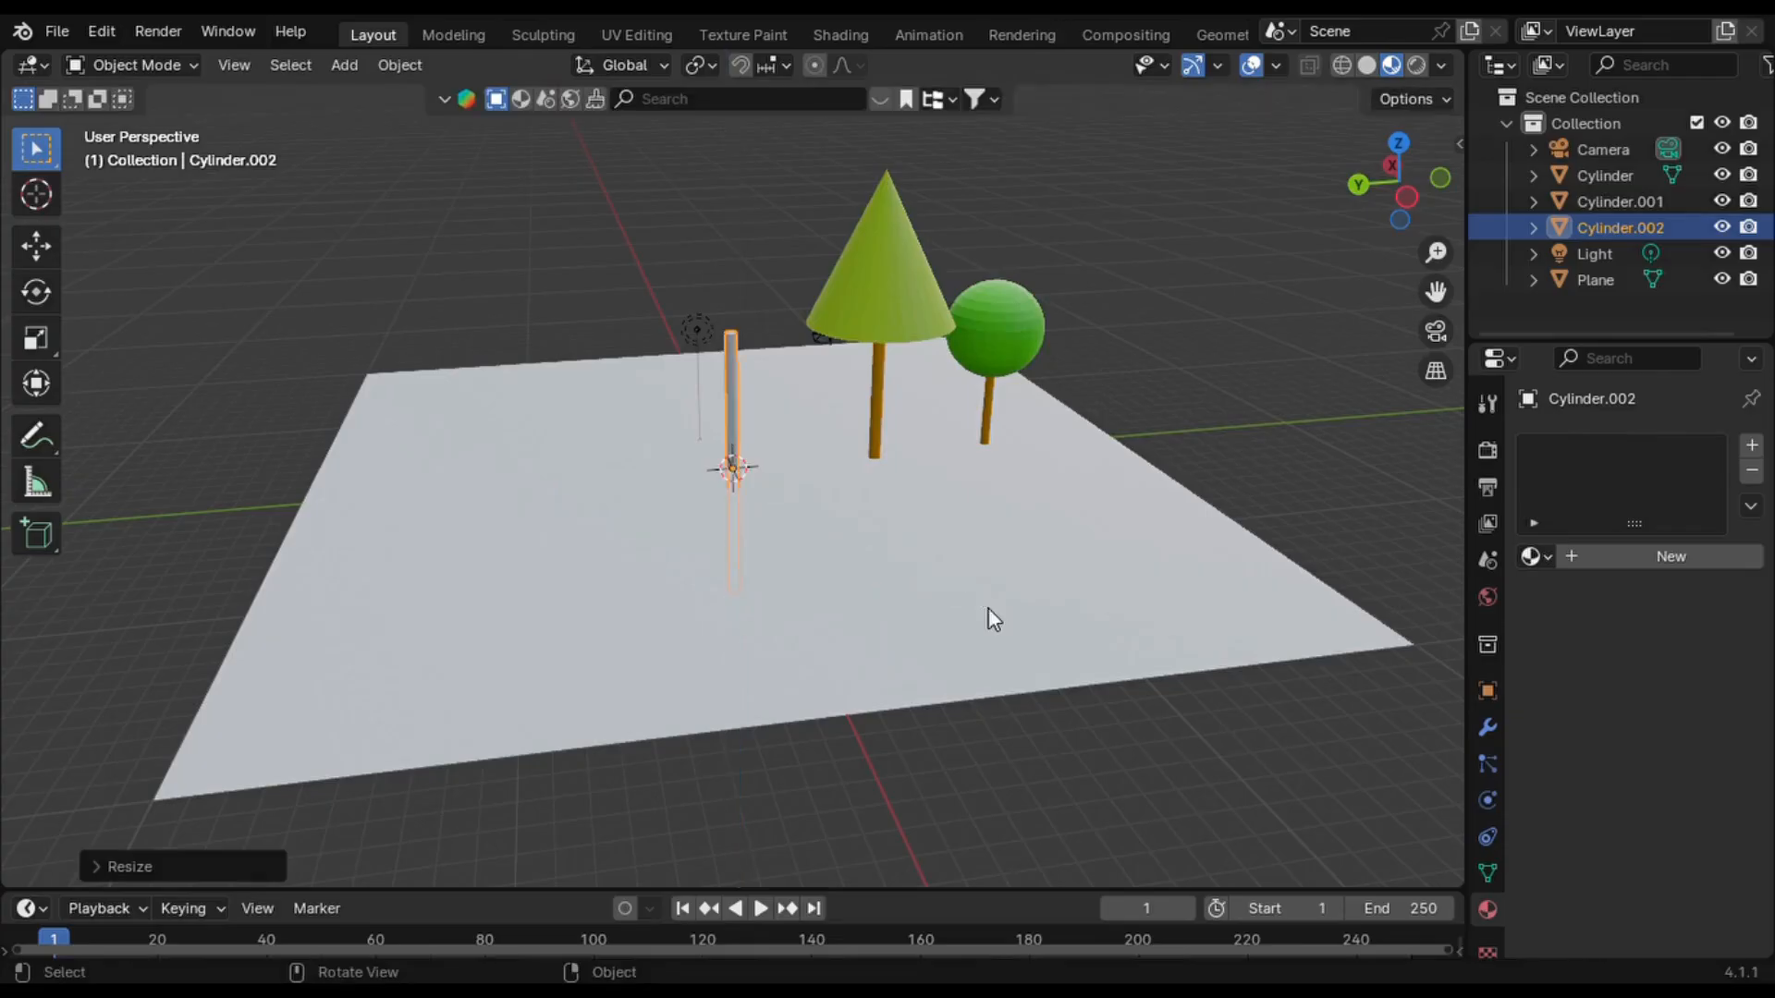
key(g)
key(z)
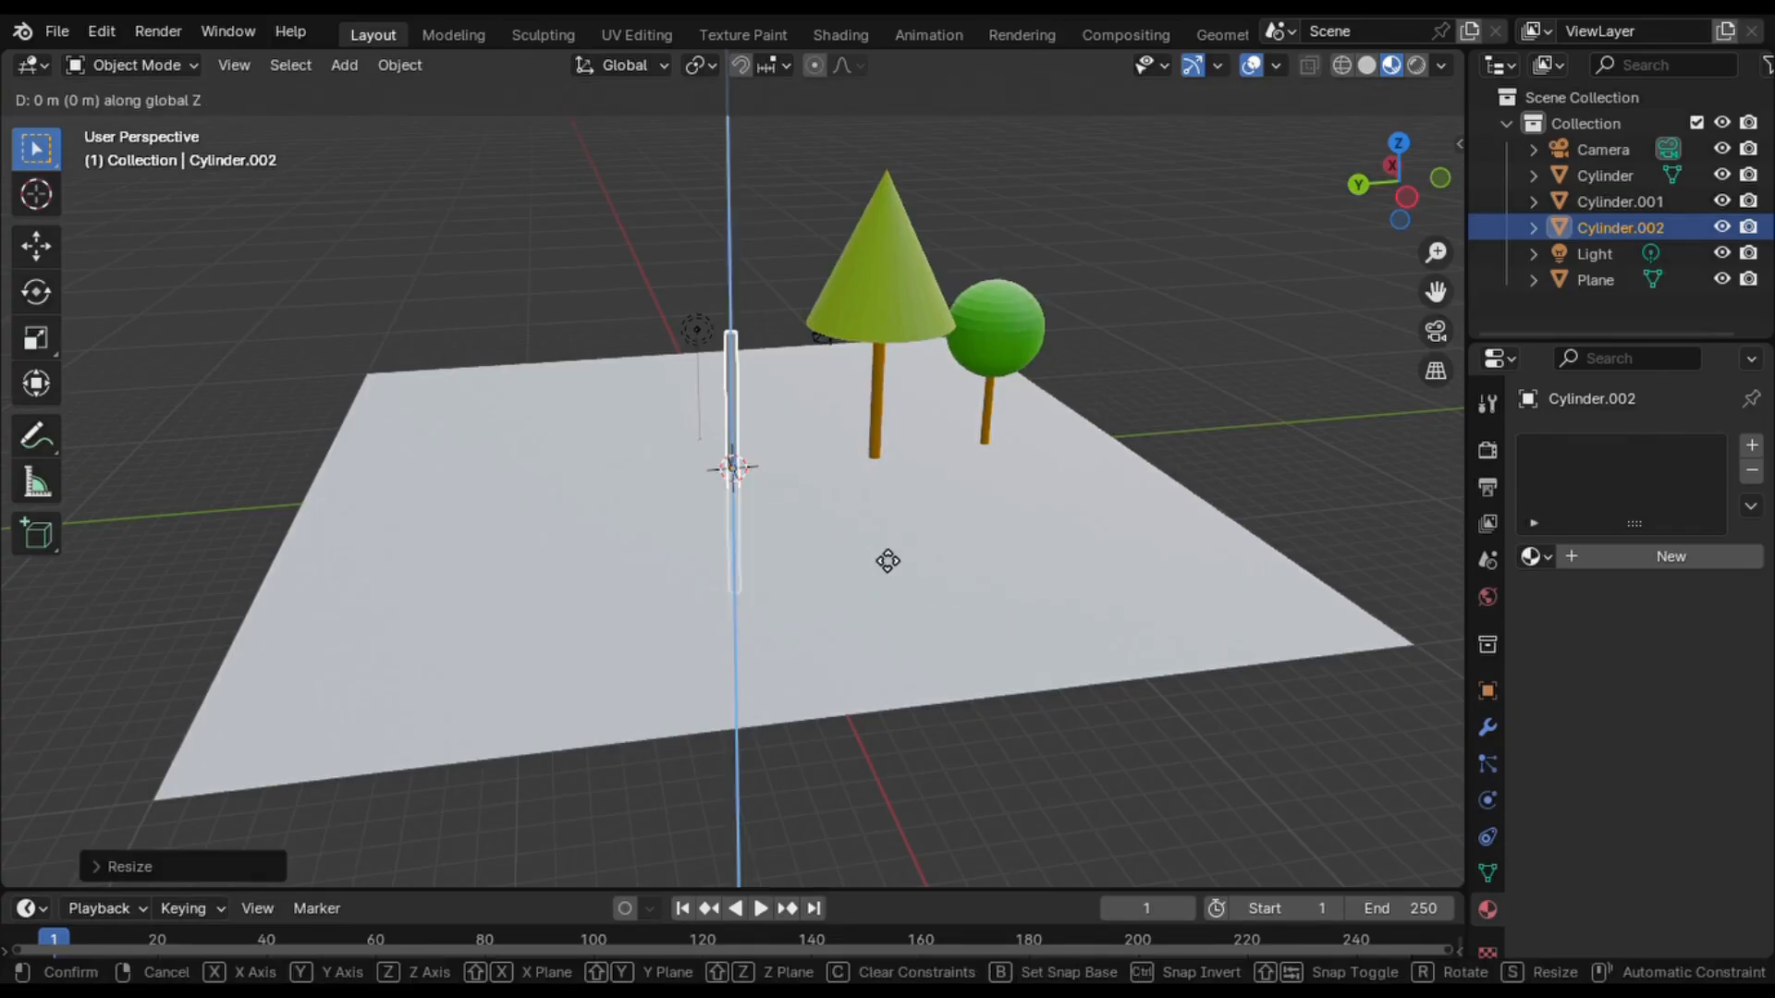
click(874, 486)
- Add an ico sphere mesh at the base of the new trunk
key(shift+a)
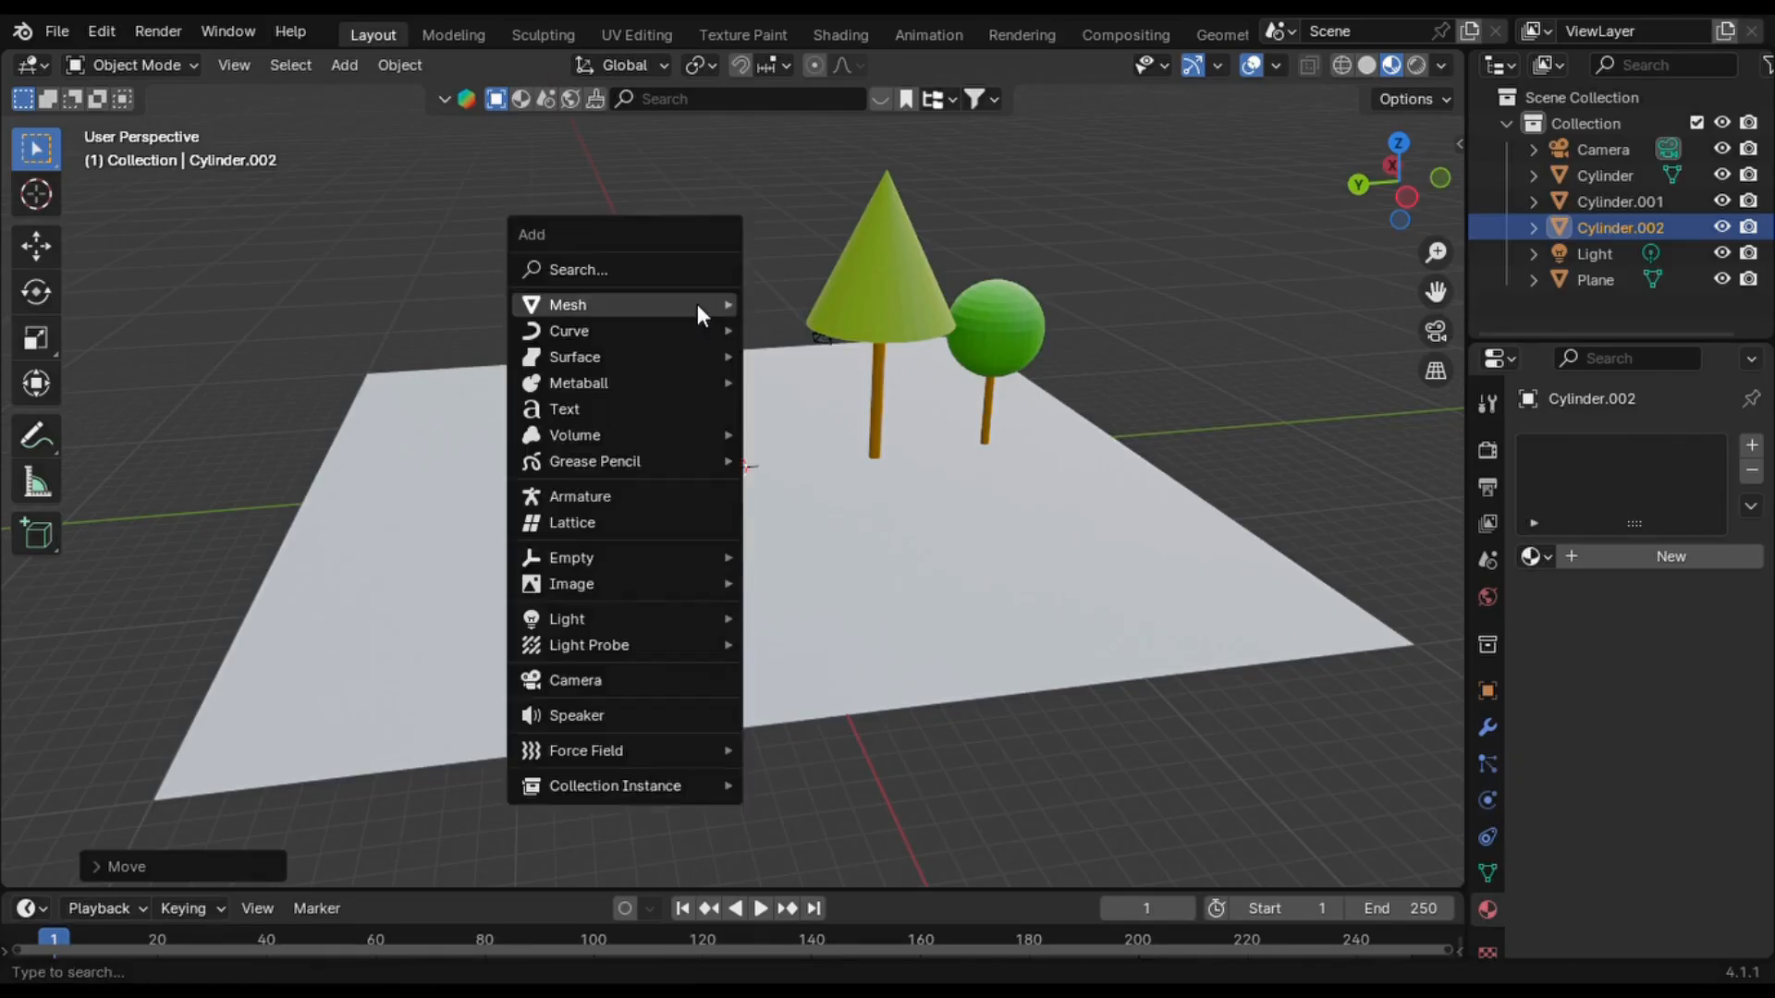
mouse_move(697, 305)
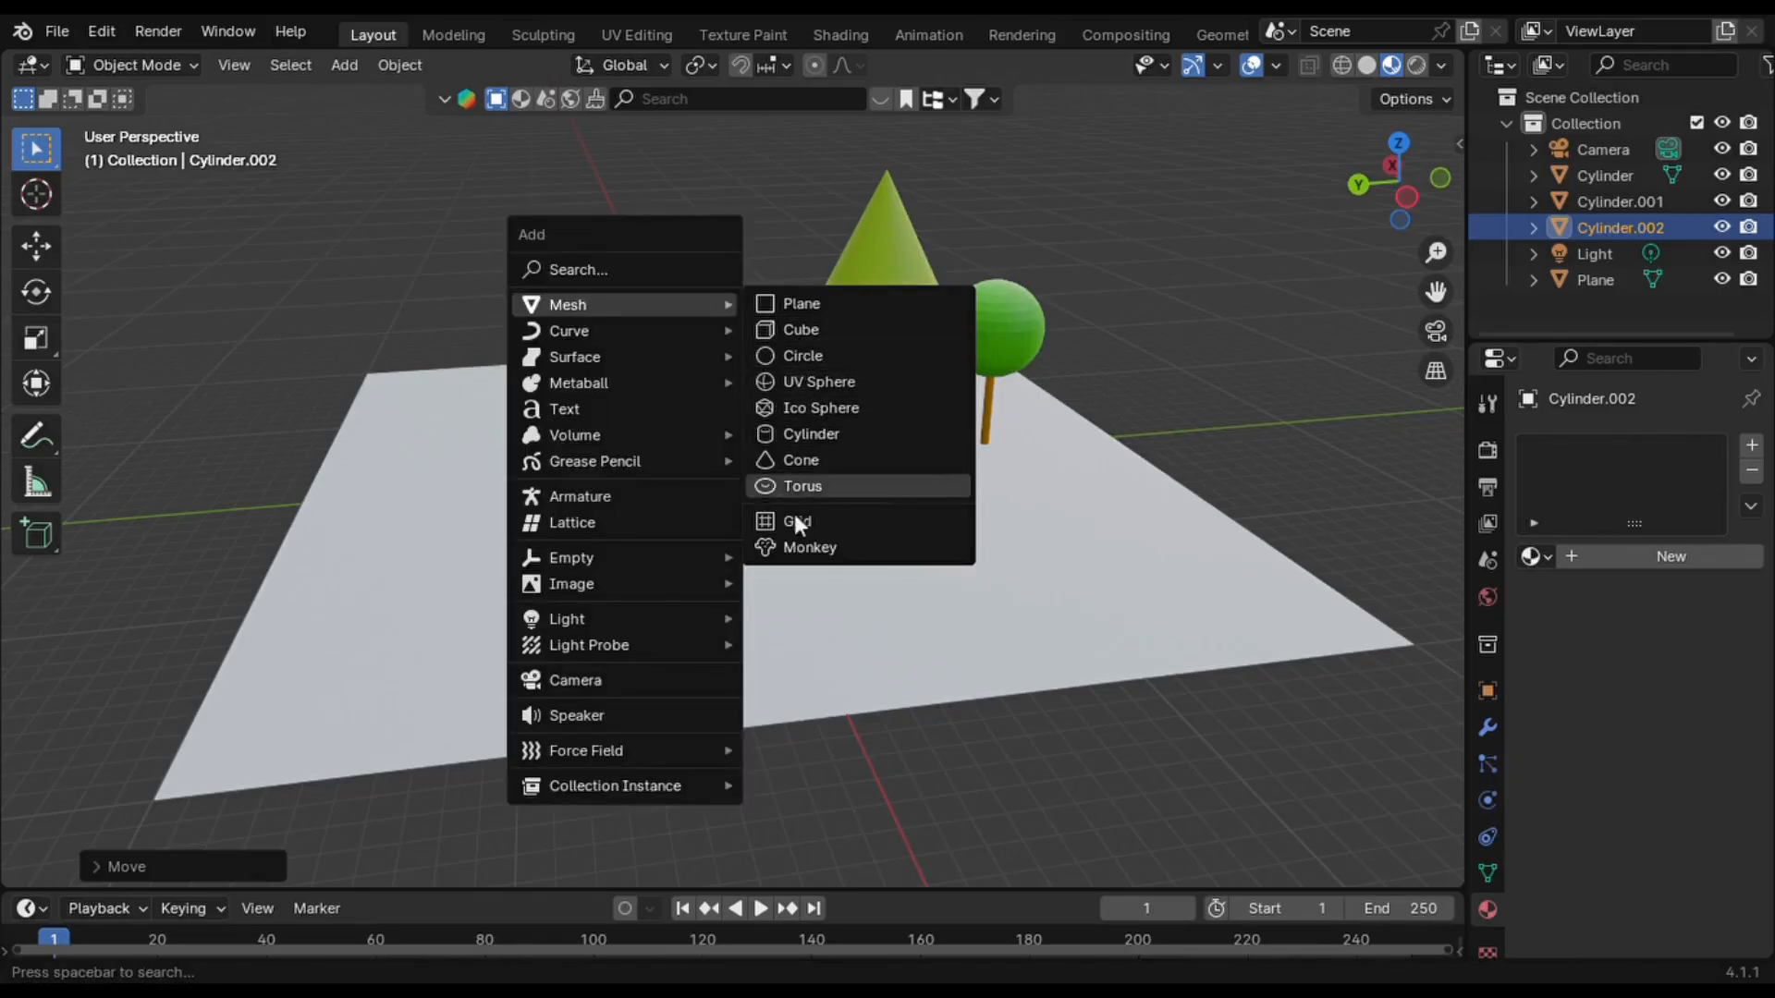
click(836, 411)
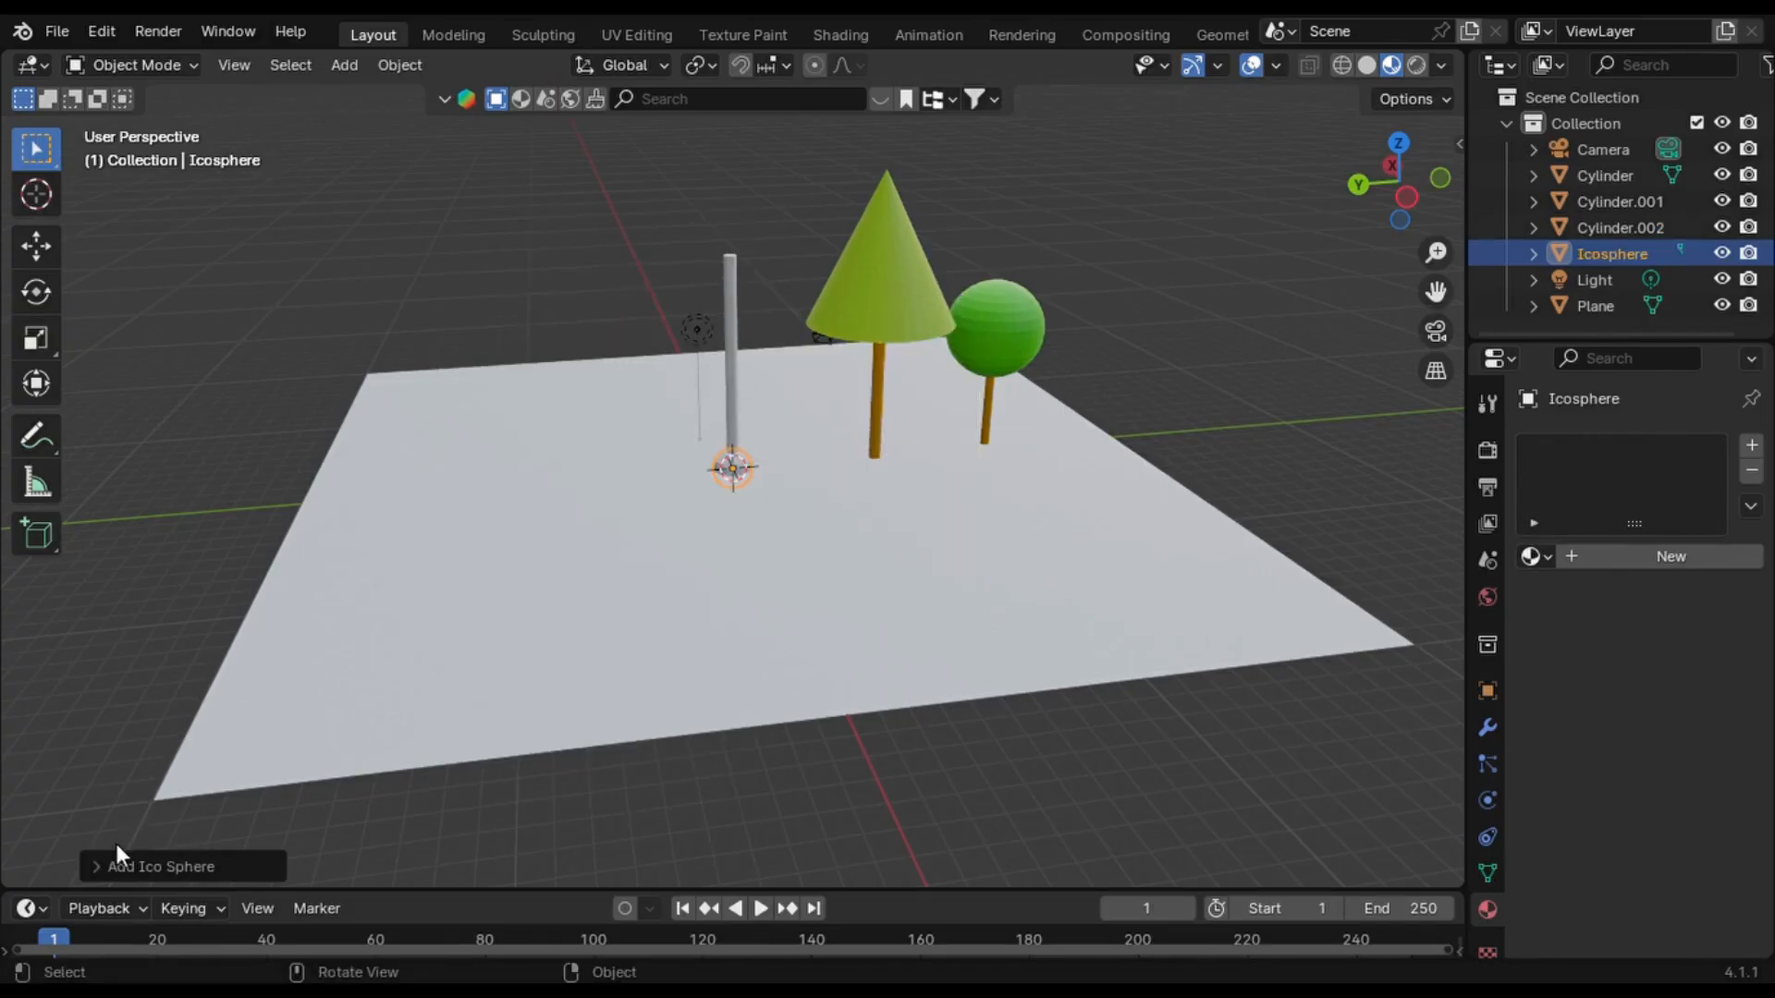
- Set the new ico sphere's radius to 1.01 m and its subdivisions to 2
click(105, 864)
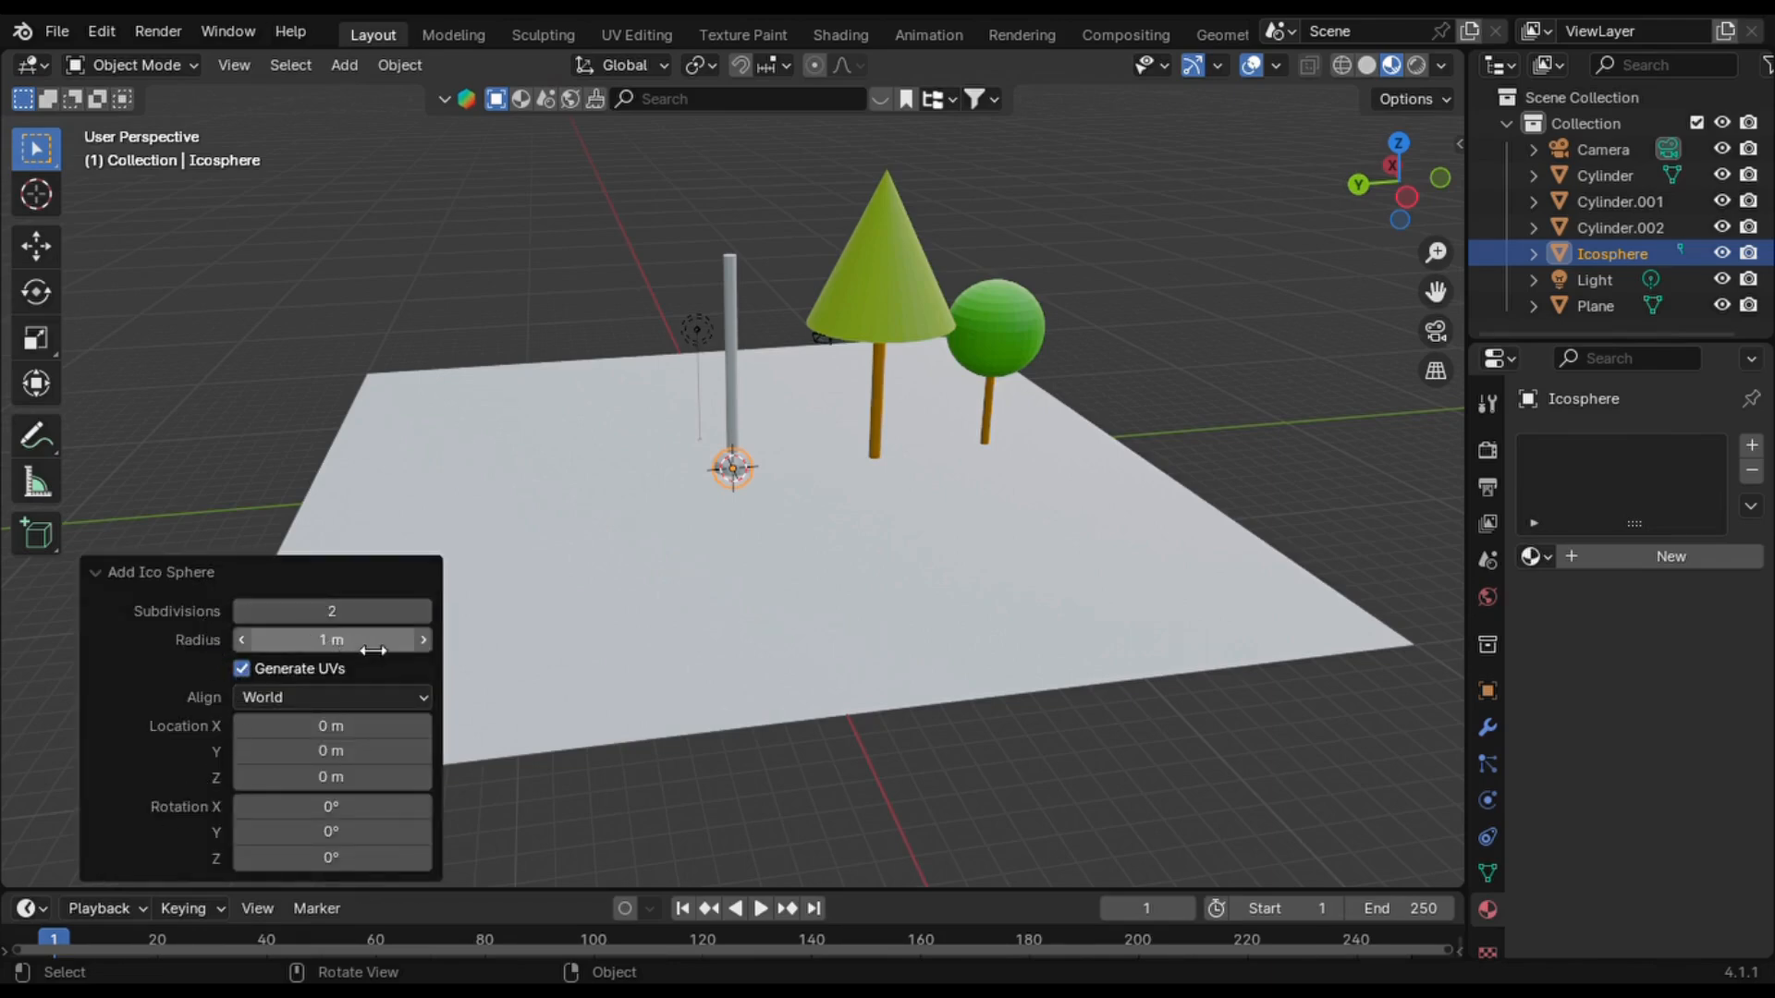
click(424, 640)
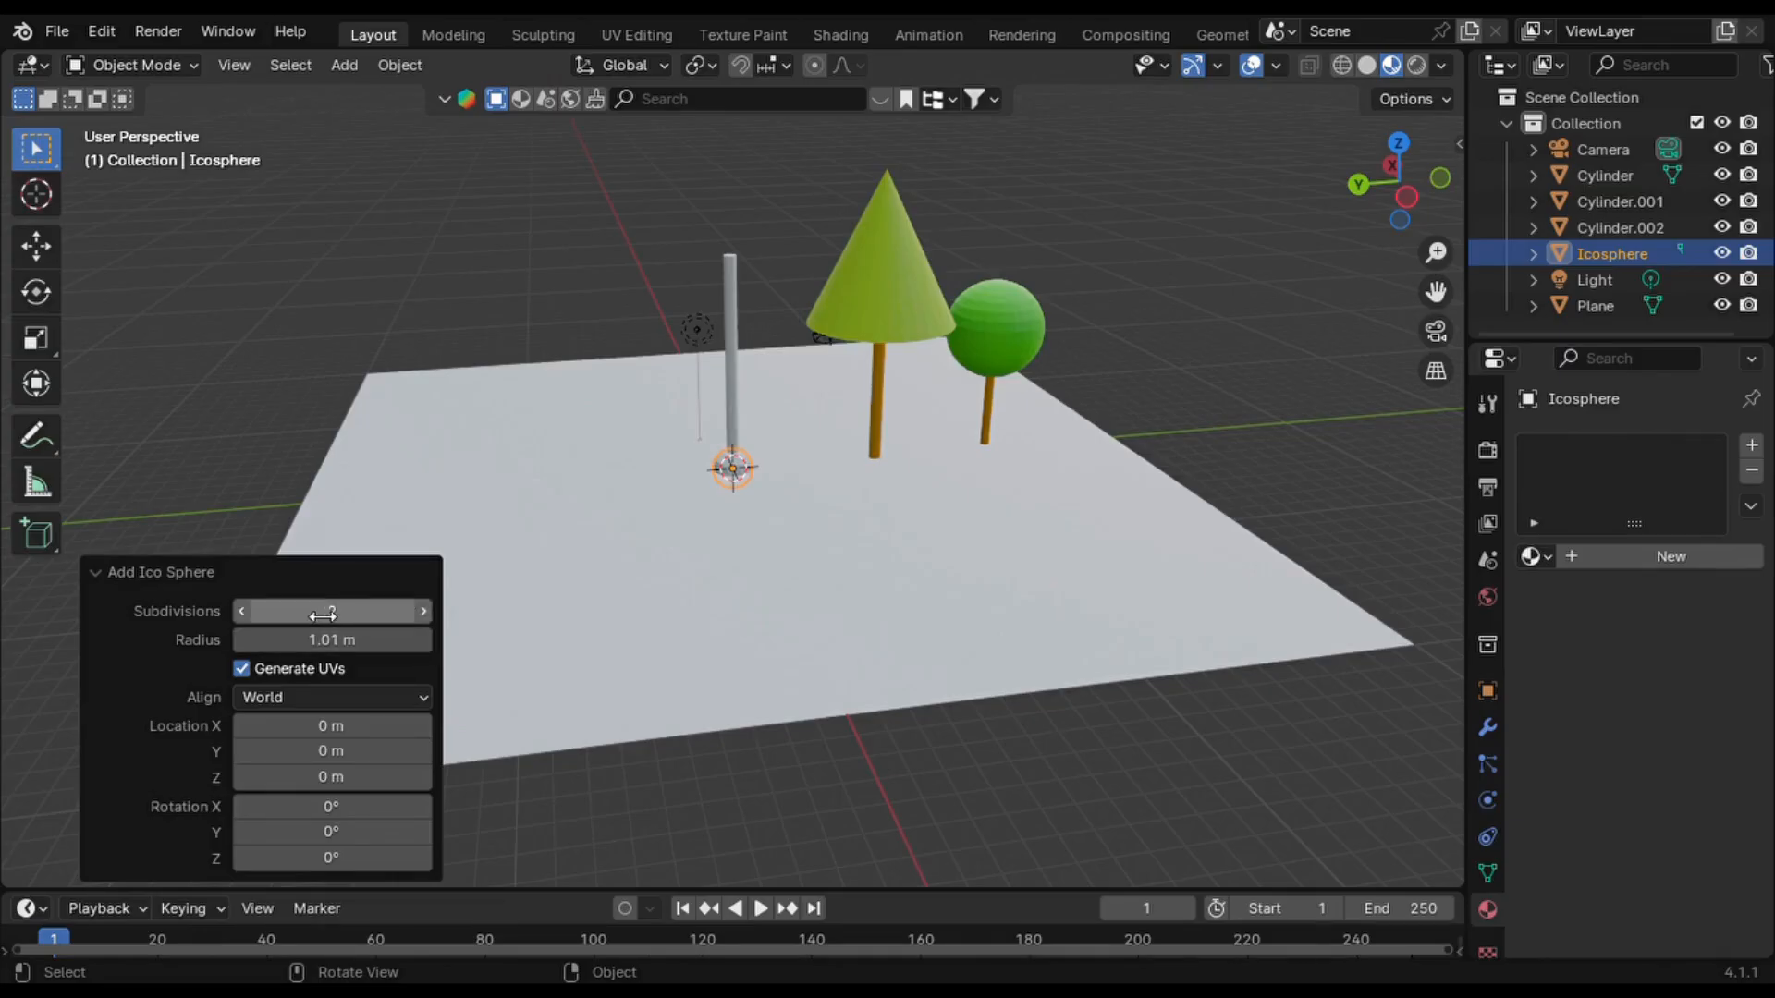
drag(361, 619, 324, 619)
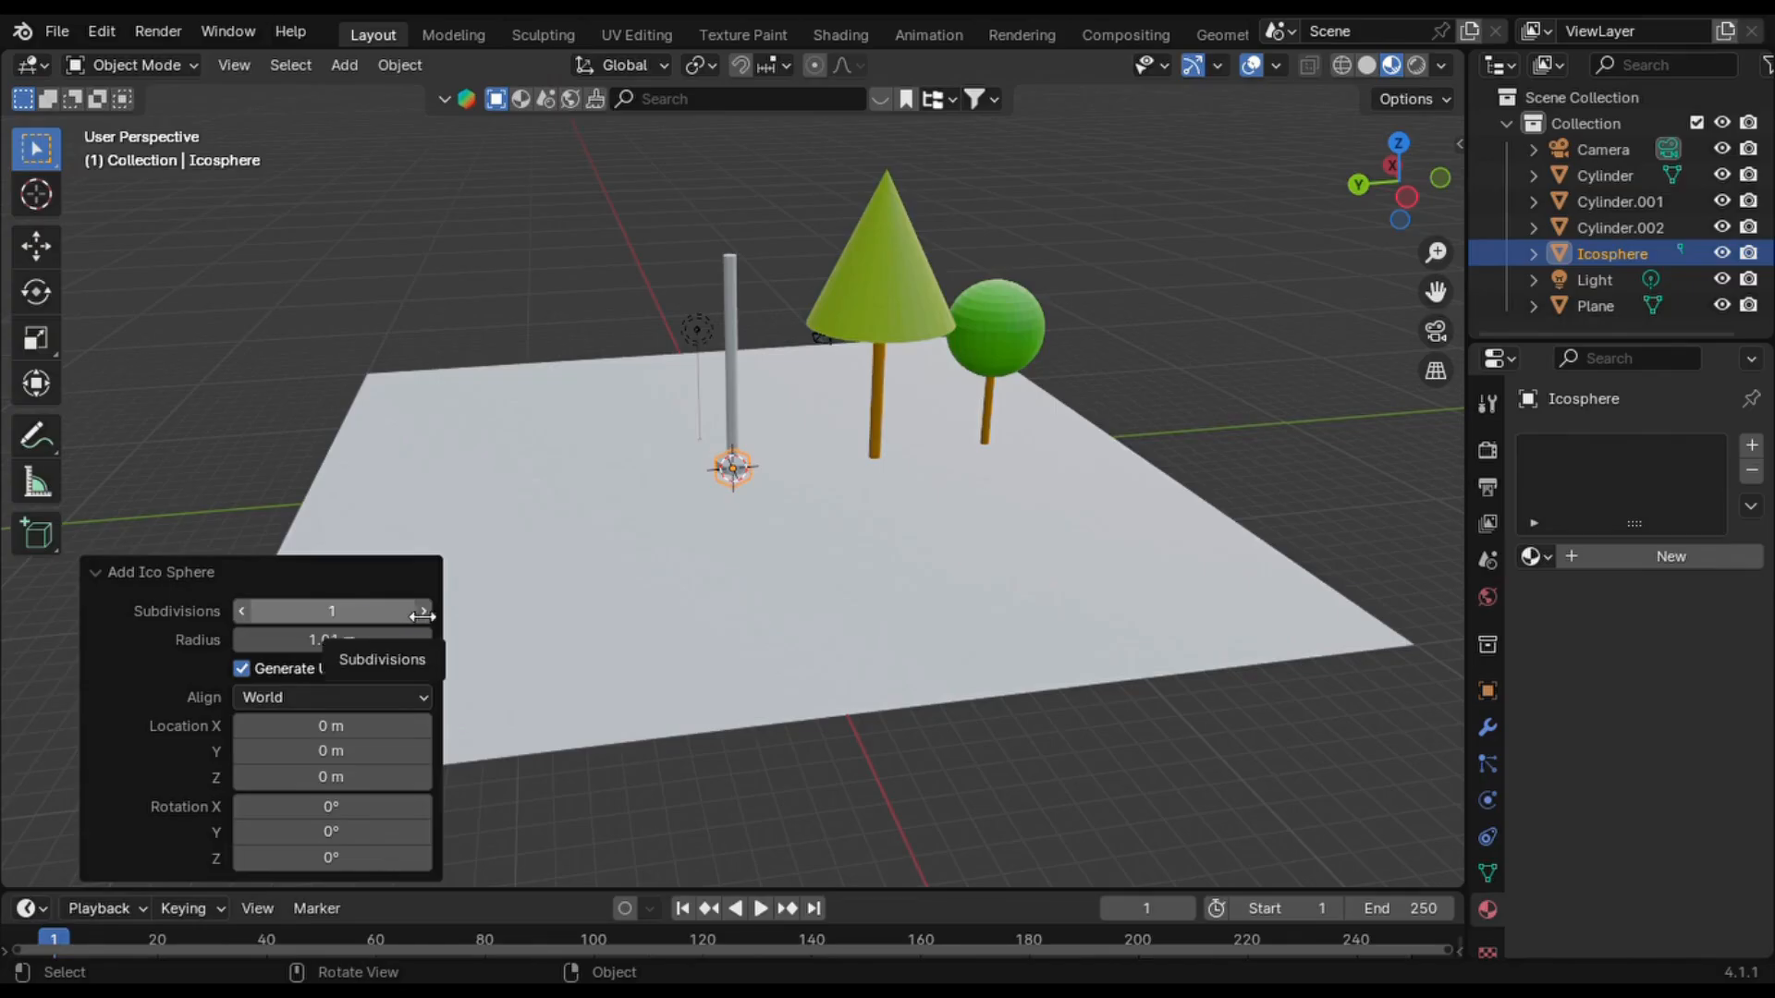
click(416, 612)
click(416, 612)
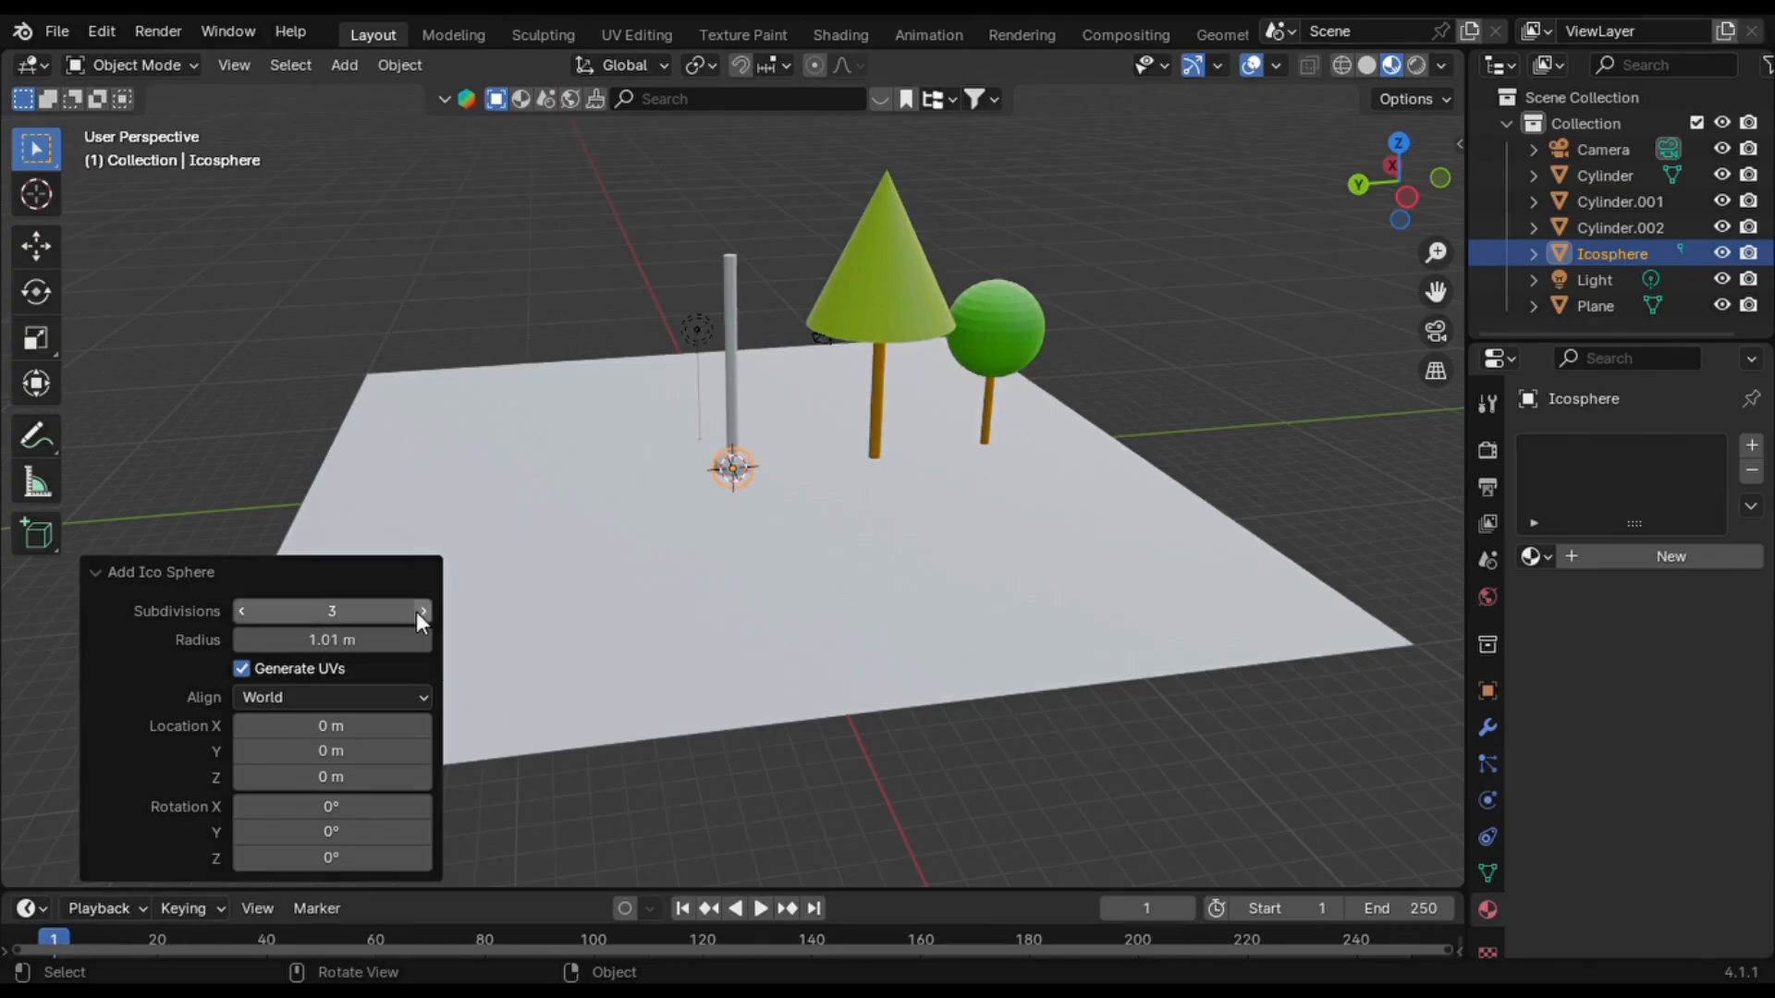
click(247, 611)
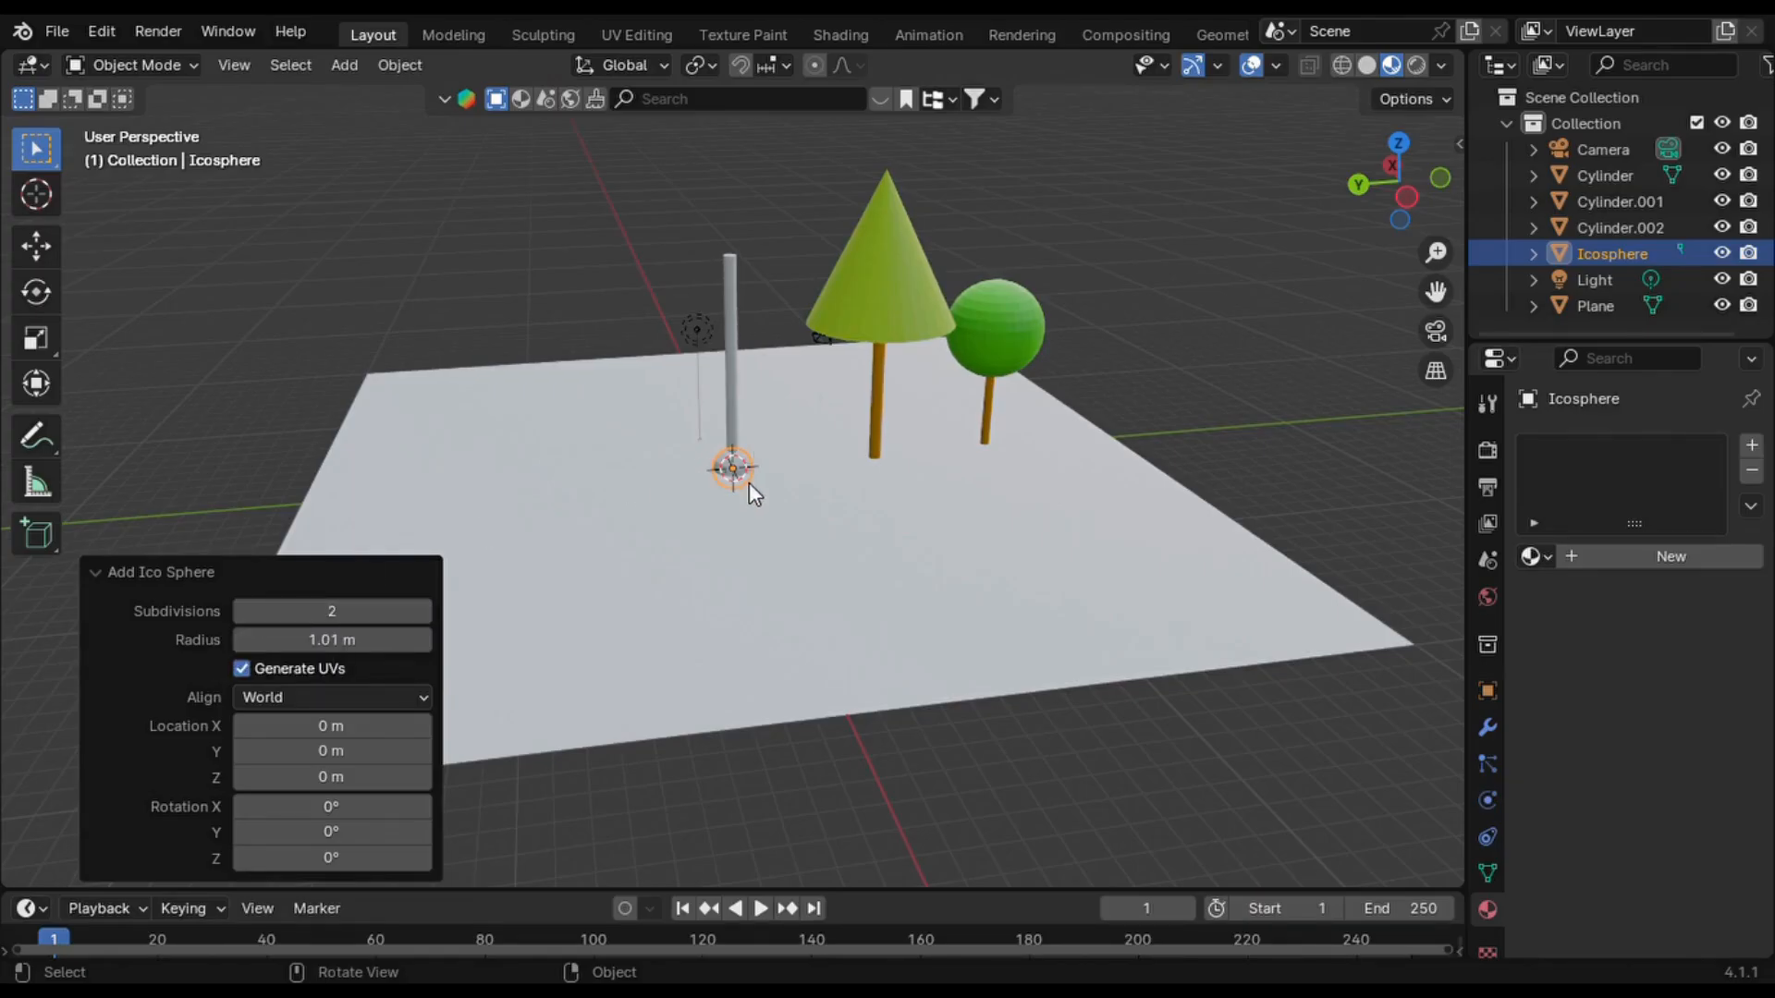
- Raise the ico sphere about 10.4 m along Z to the trunk's top and scale it uniformly to about 4.83
key(g)
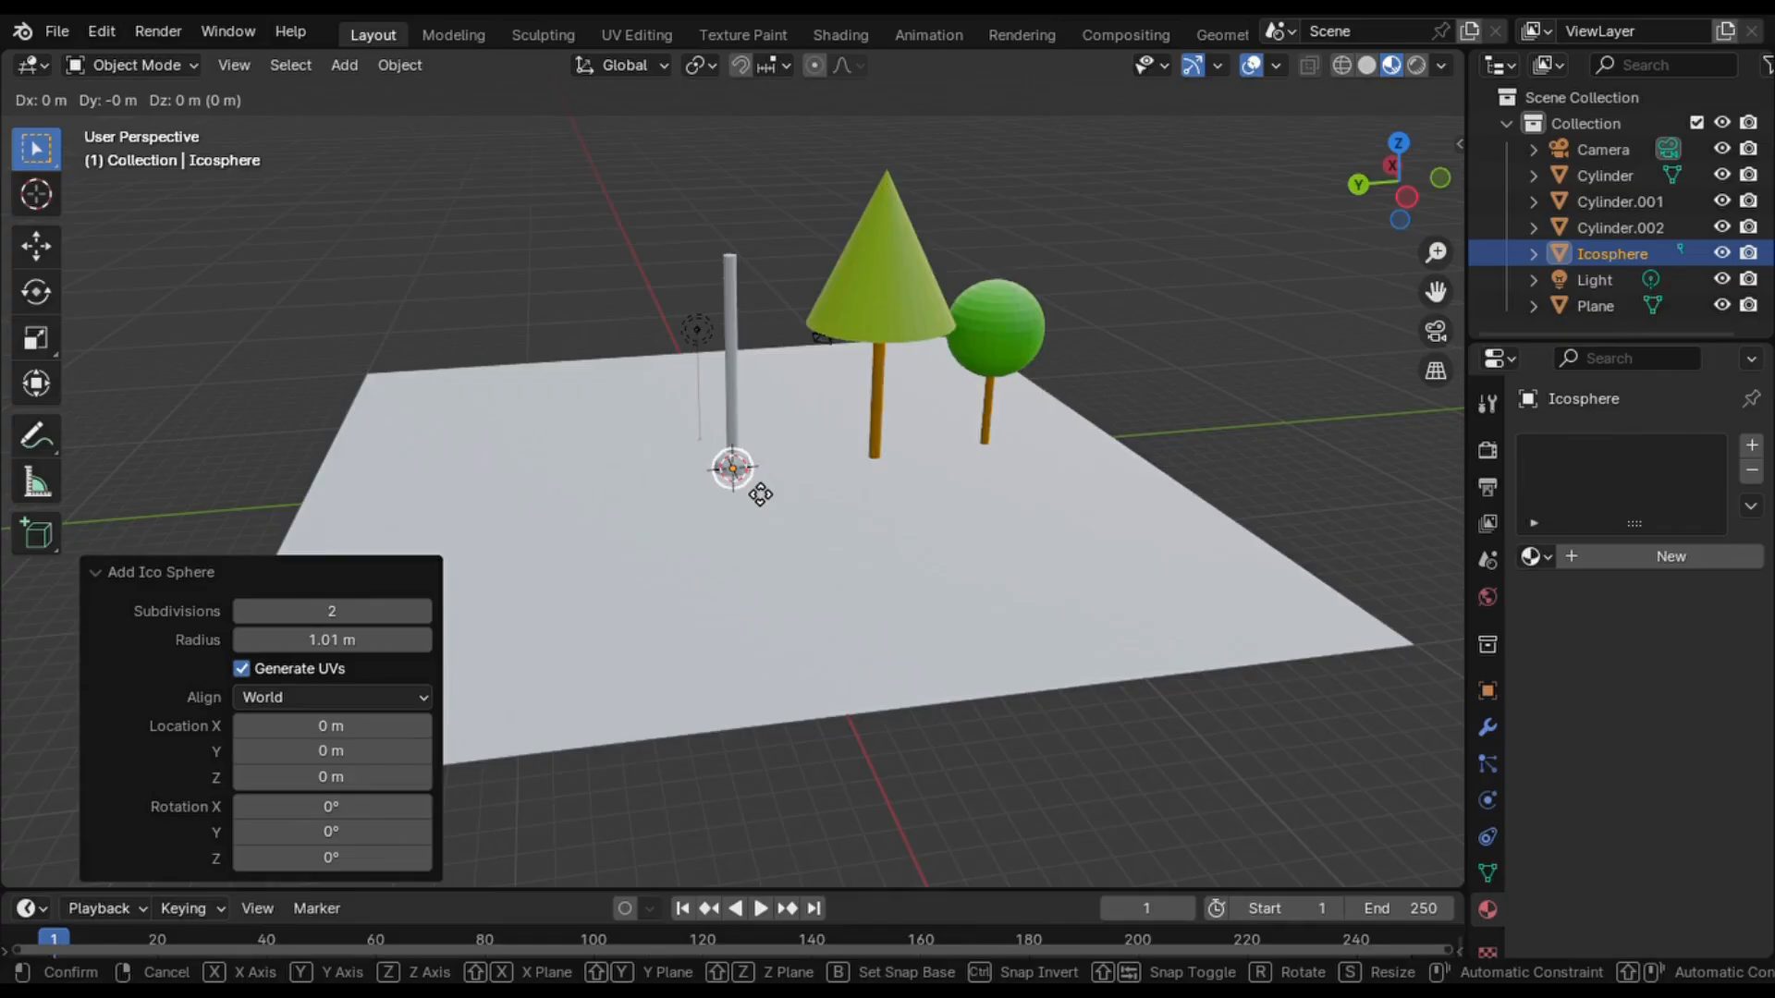
key(z)
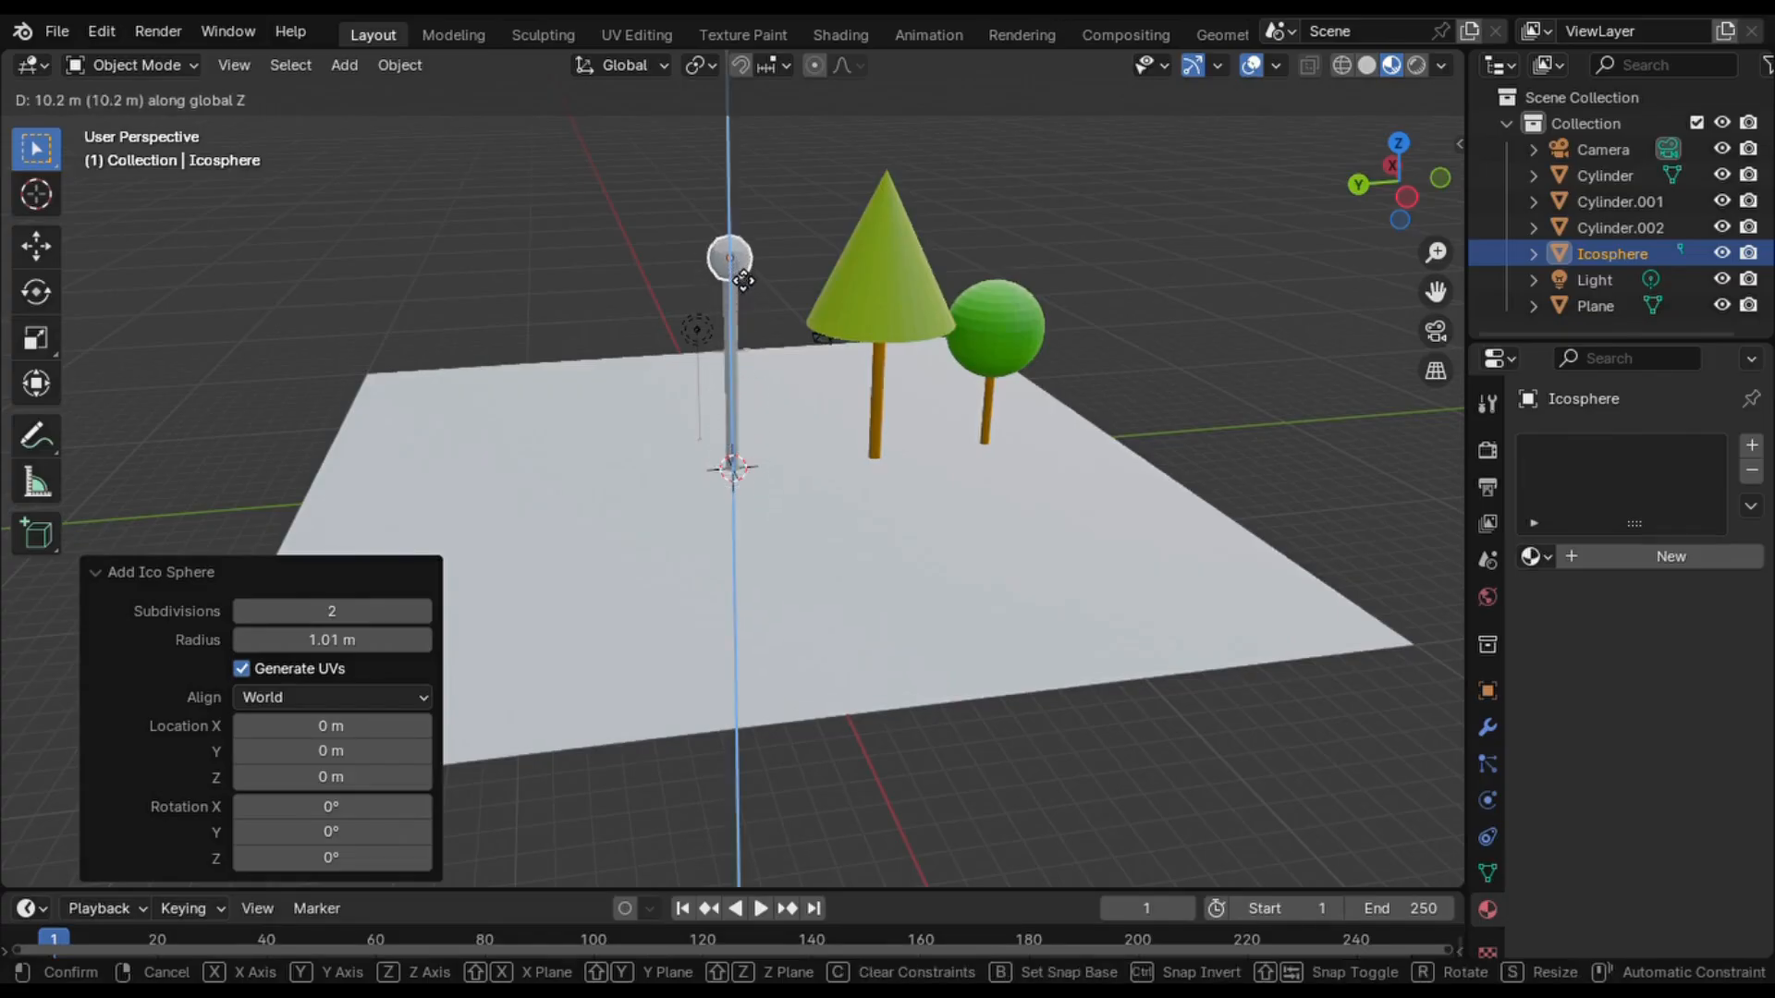
click(732, 270)
key(s)
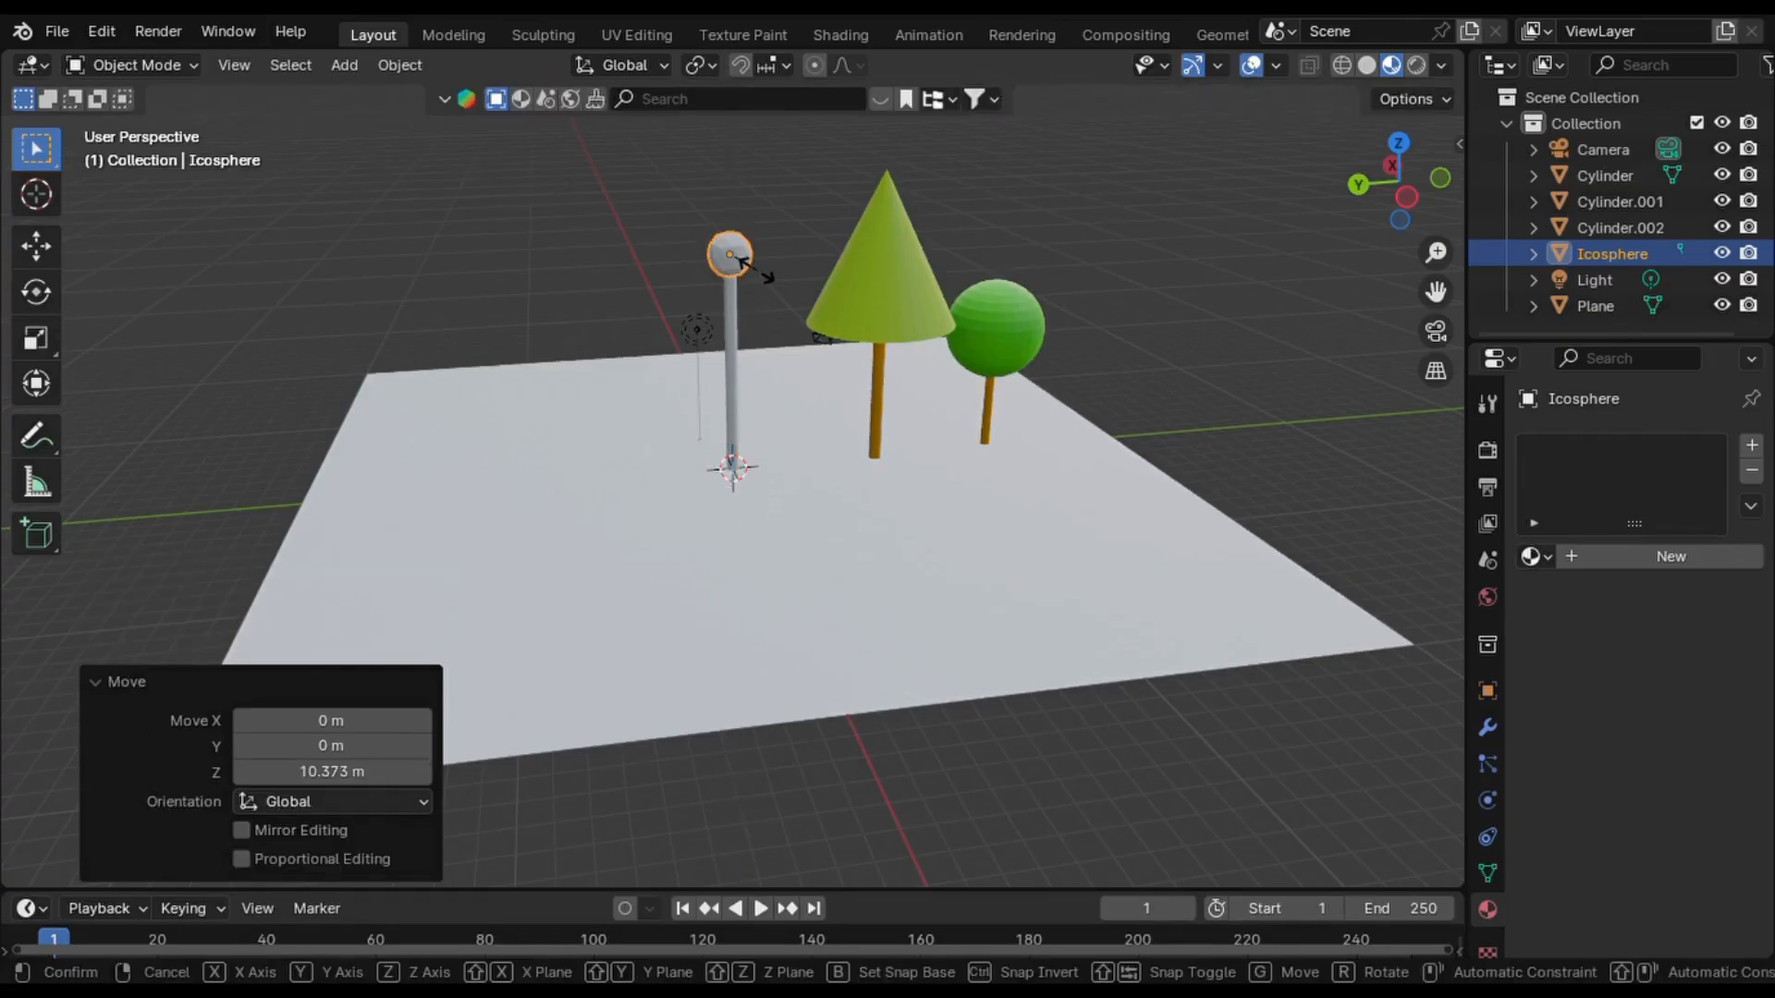
click(863, 324)
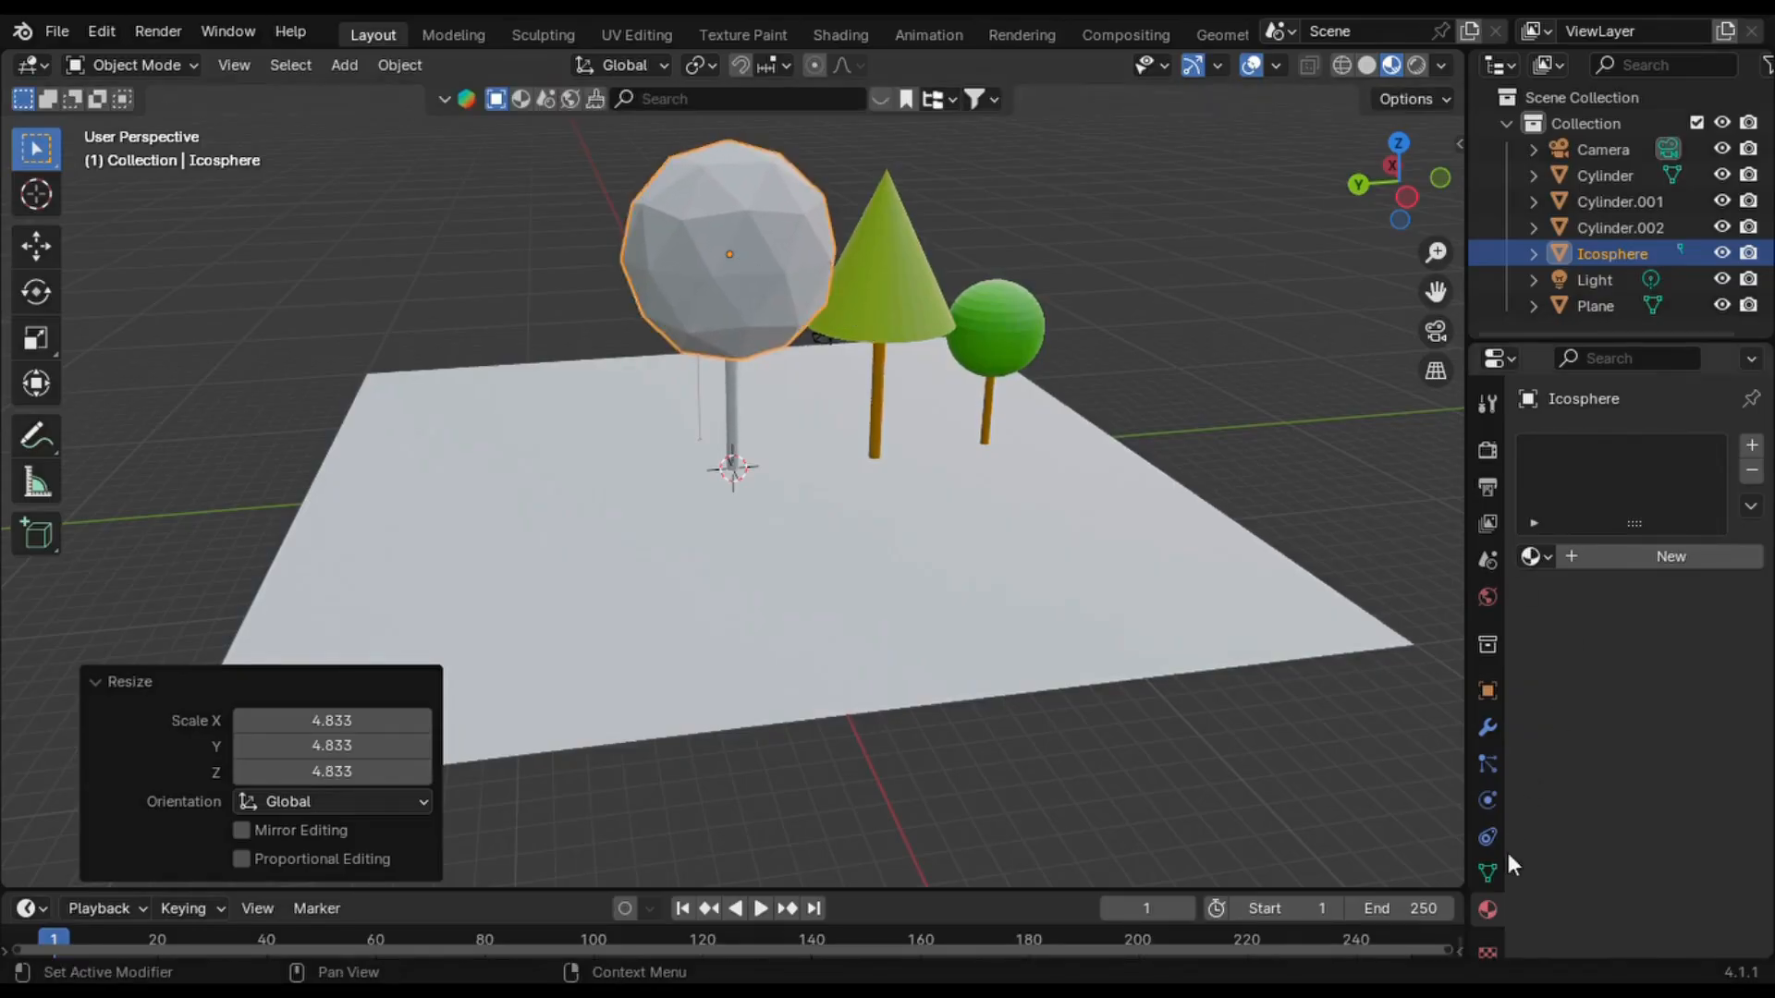
- Give the ico sphere crown a new material with a darkened green base color, hue 0.342 and full saturation
click(1701, 560)
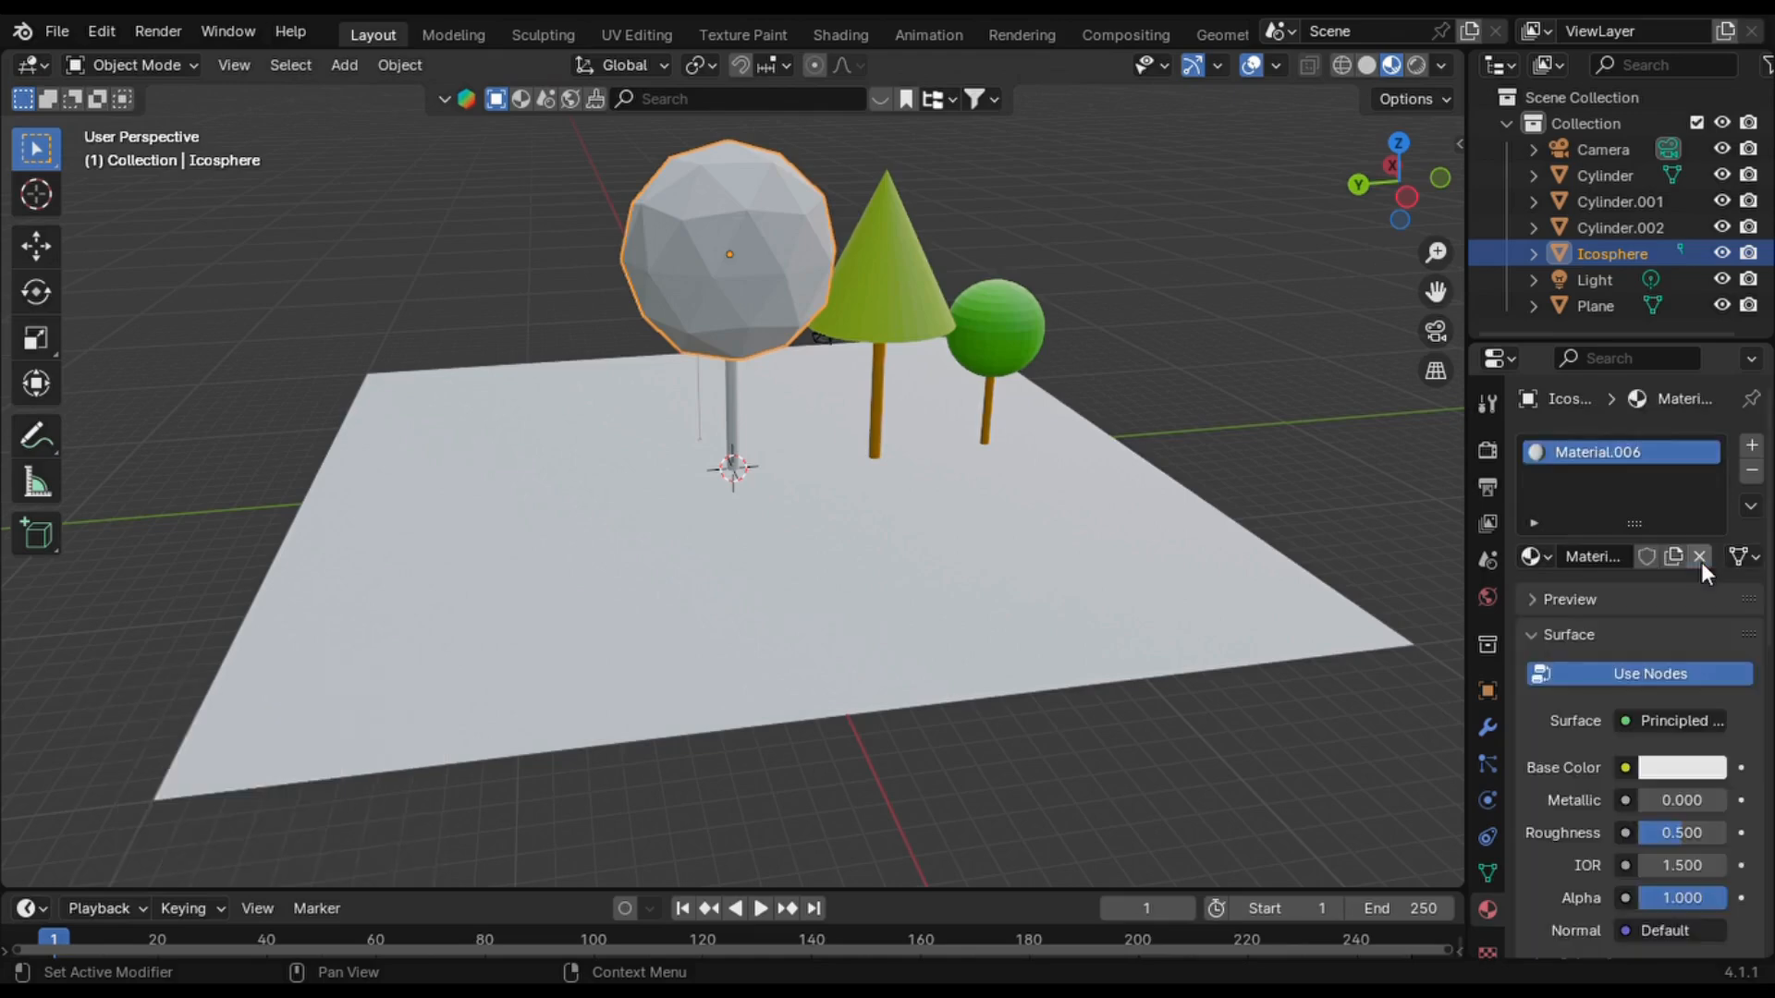
click(1688, 770)
mouse_move(1506, 541)
mouse_down()
mouse_move(1476, 409)
mouse_move(1490, 391)
mouse_up()
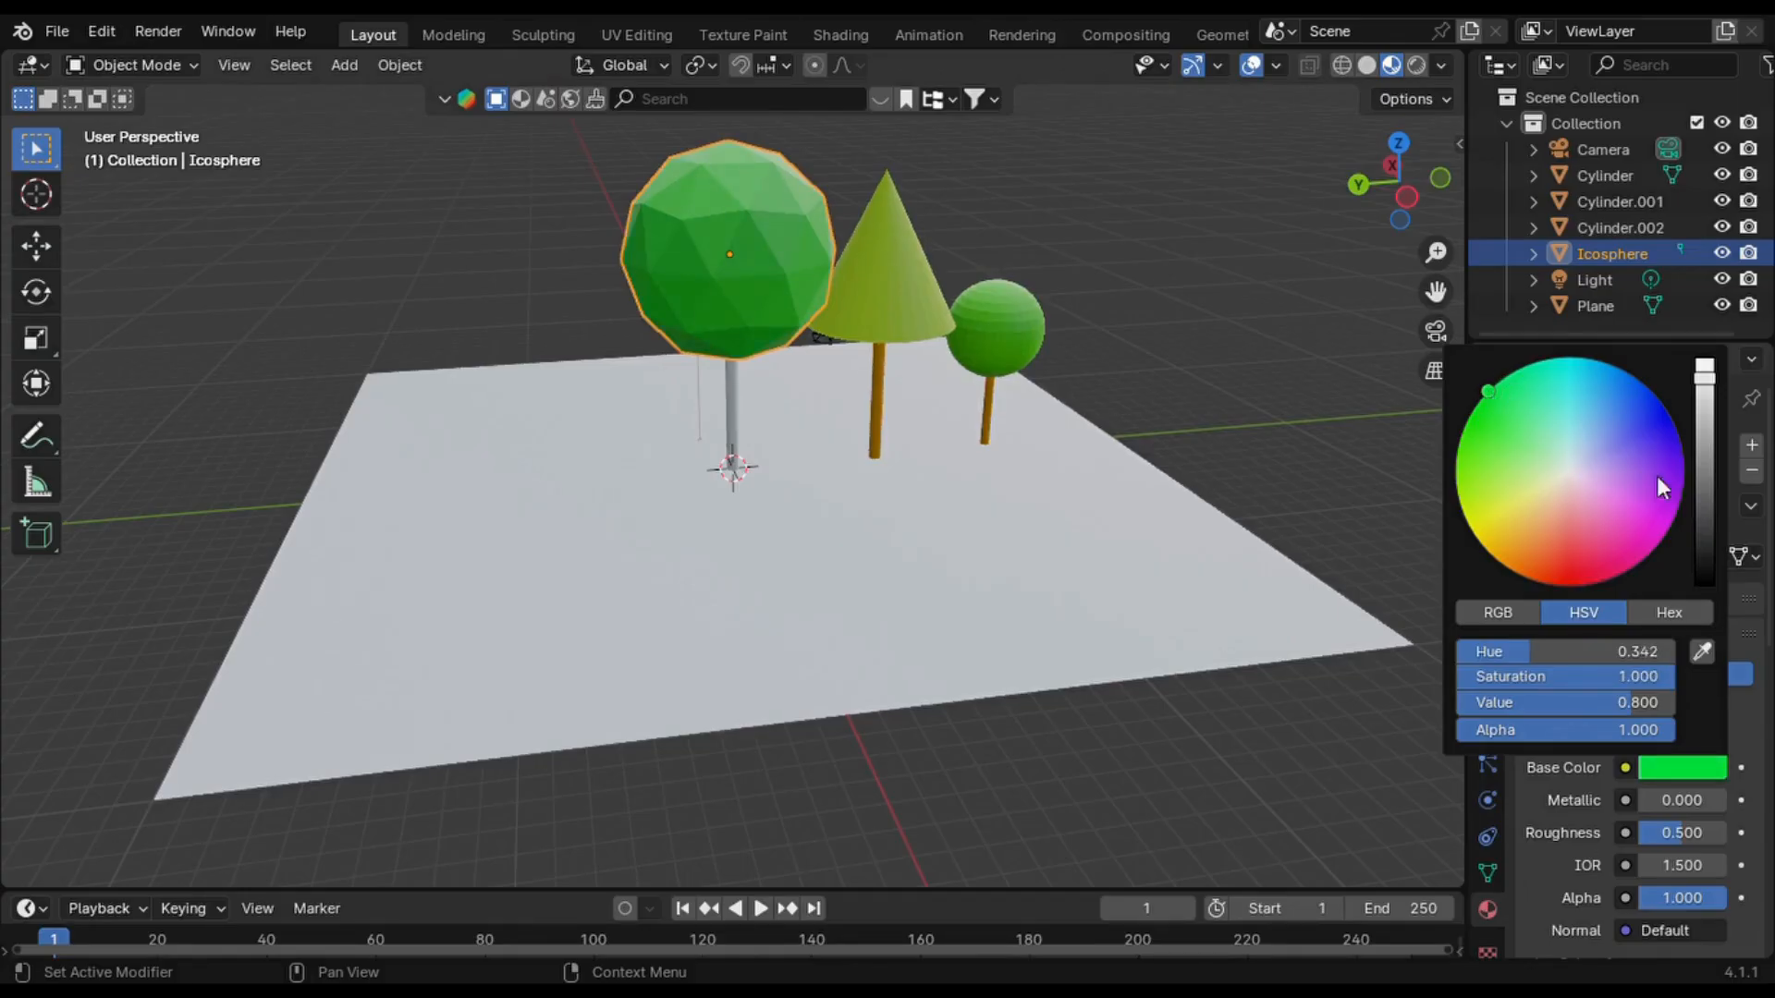
click(1707, 421)
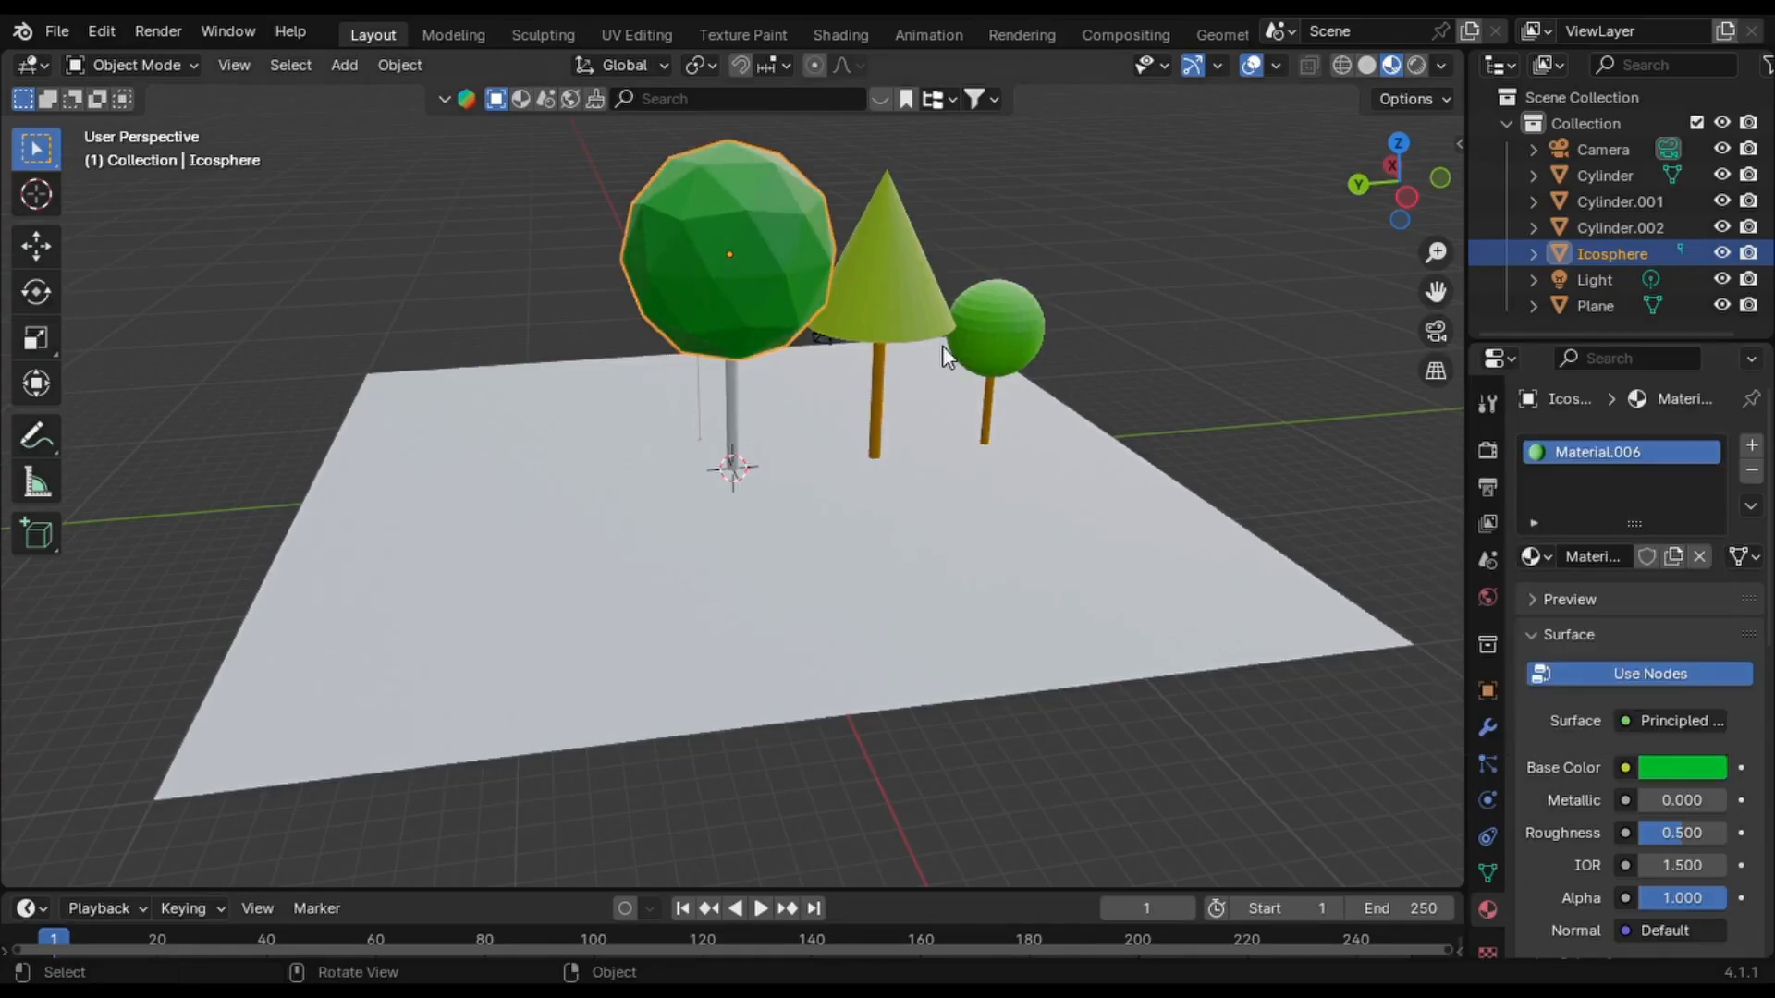
- Give the trunk under the ico sphere crown a new material with a saturated orange-red base color
click(736, 397)
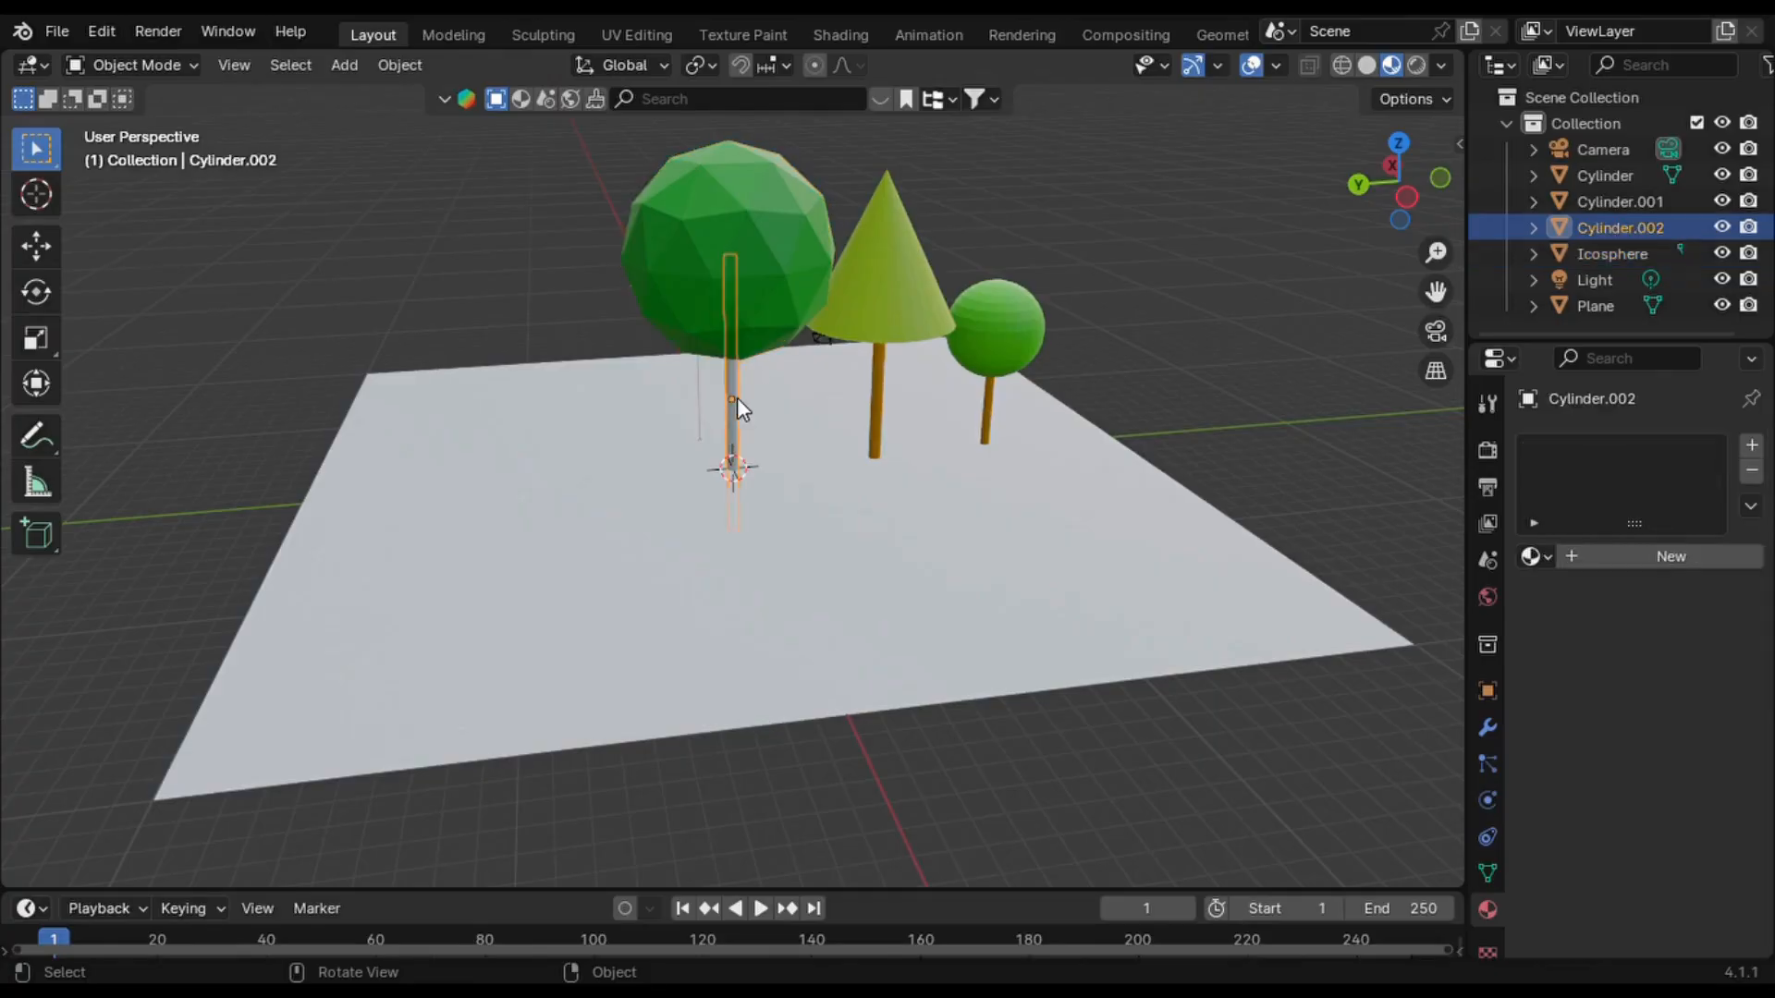
click(1690, 557)
click(1705, 768)
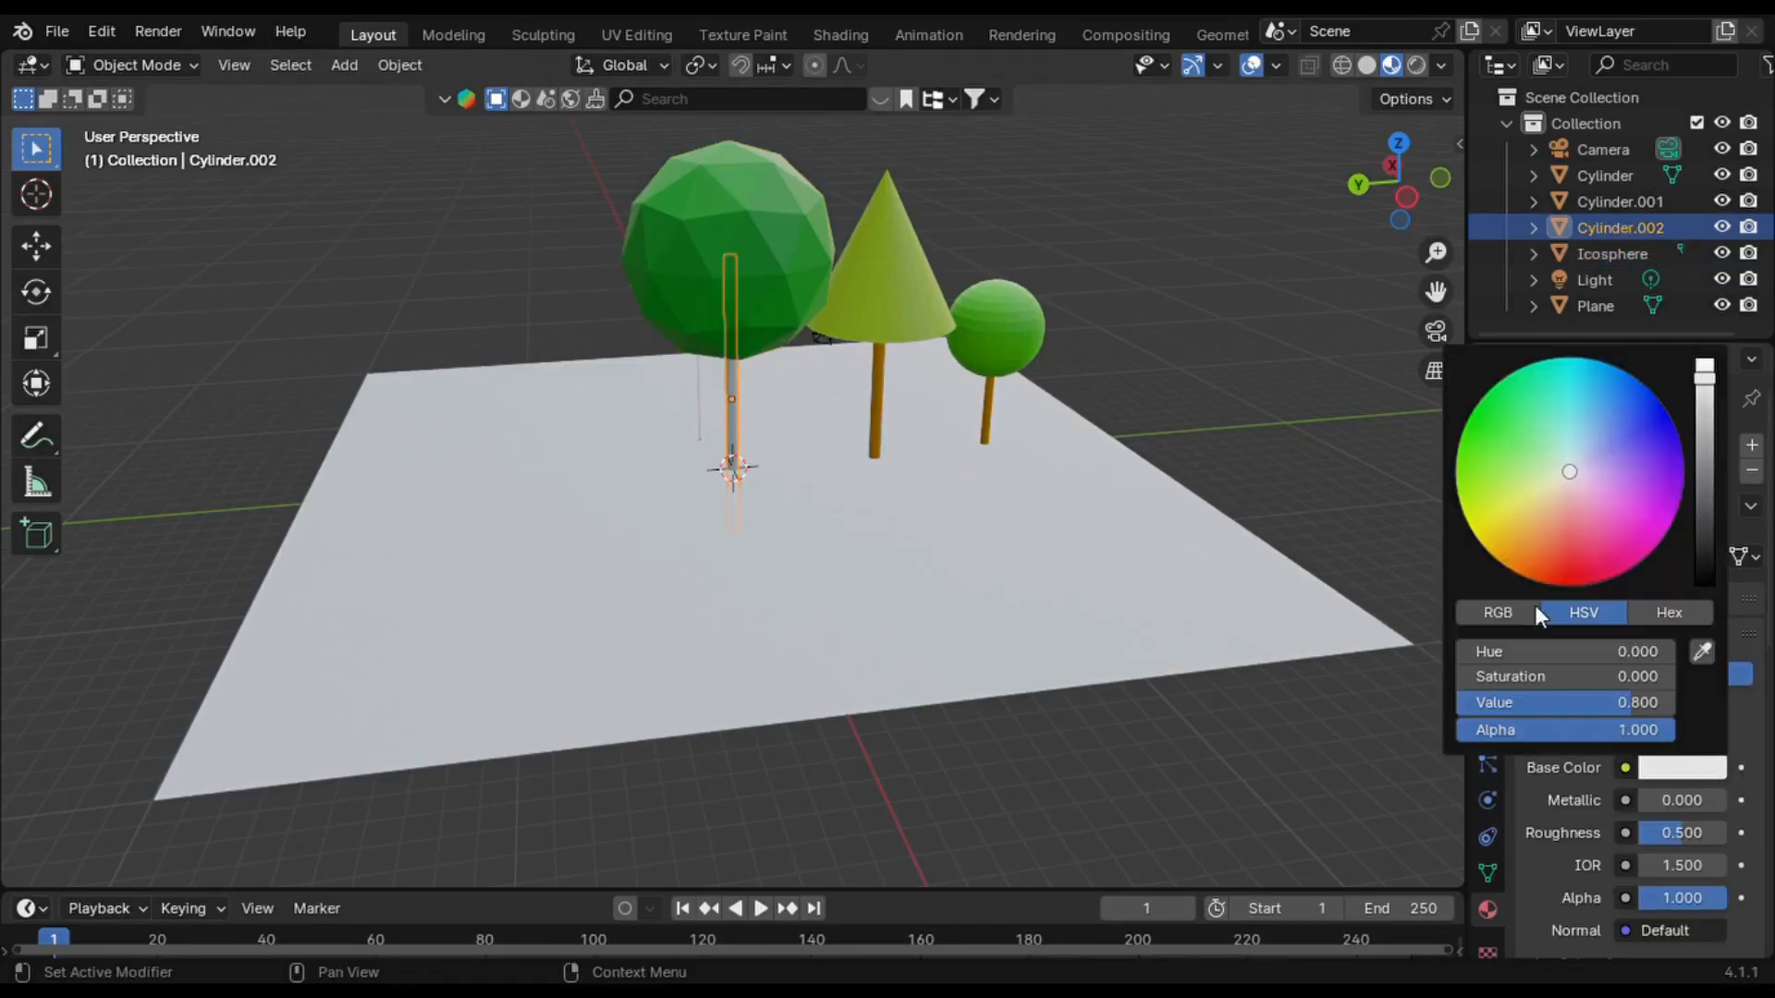
drag(1551, 552, 1550, 584)
click(1268, 435)
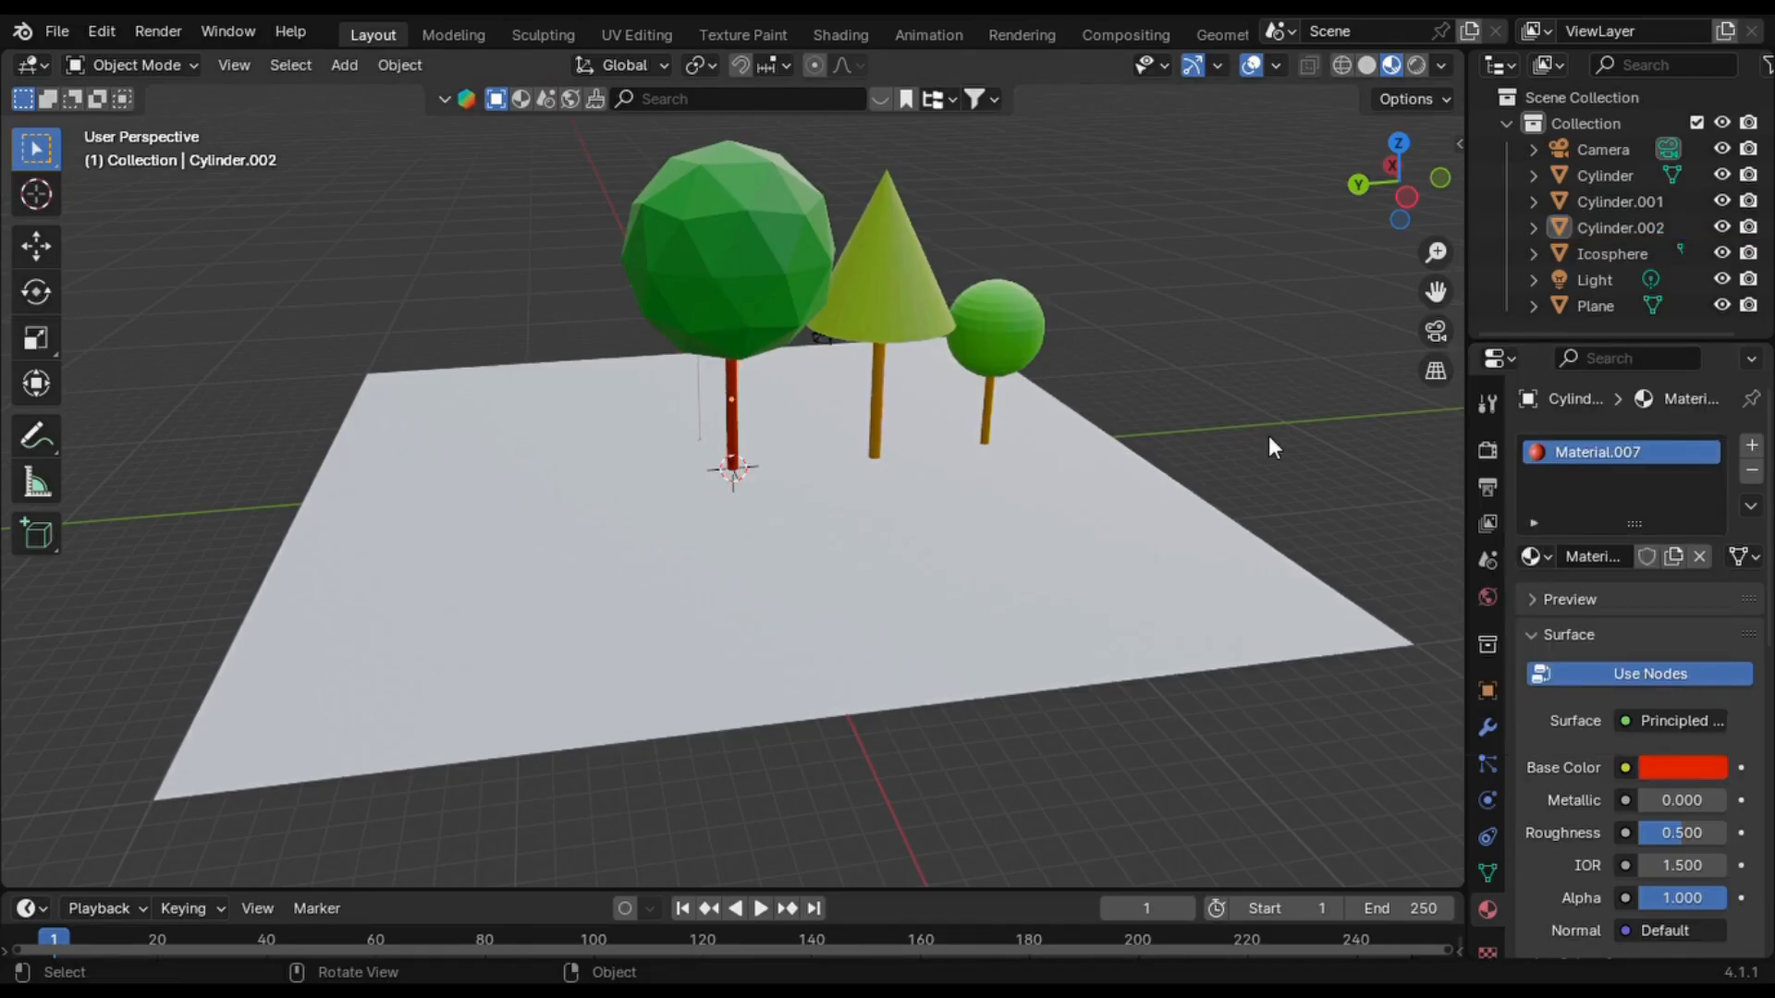
- Join the ico sphere crown and its red trunk into one object
middle_drag(1266, 425, 1273, 377)
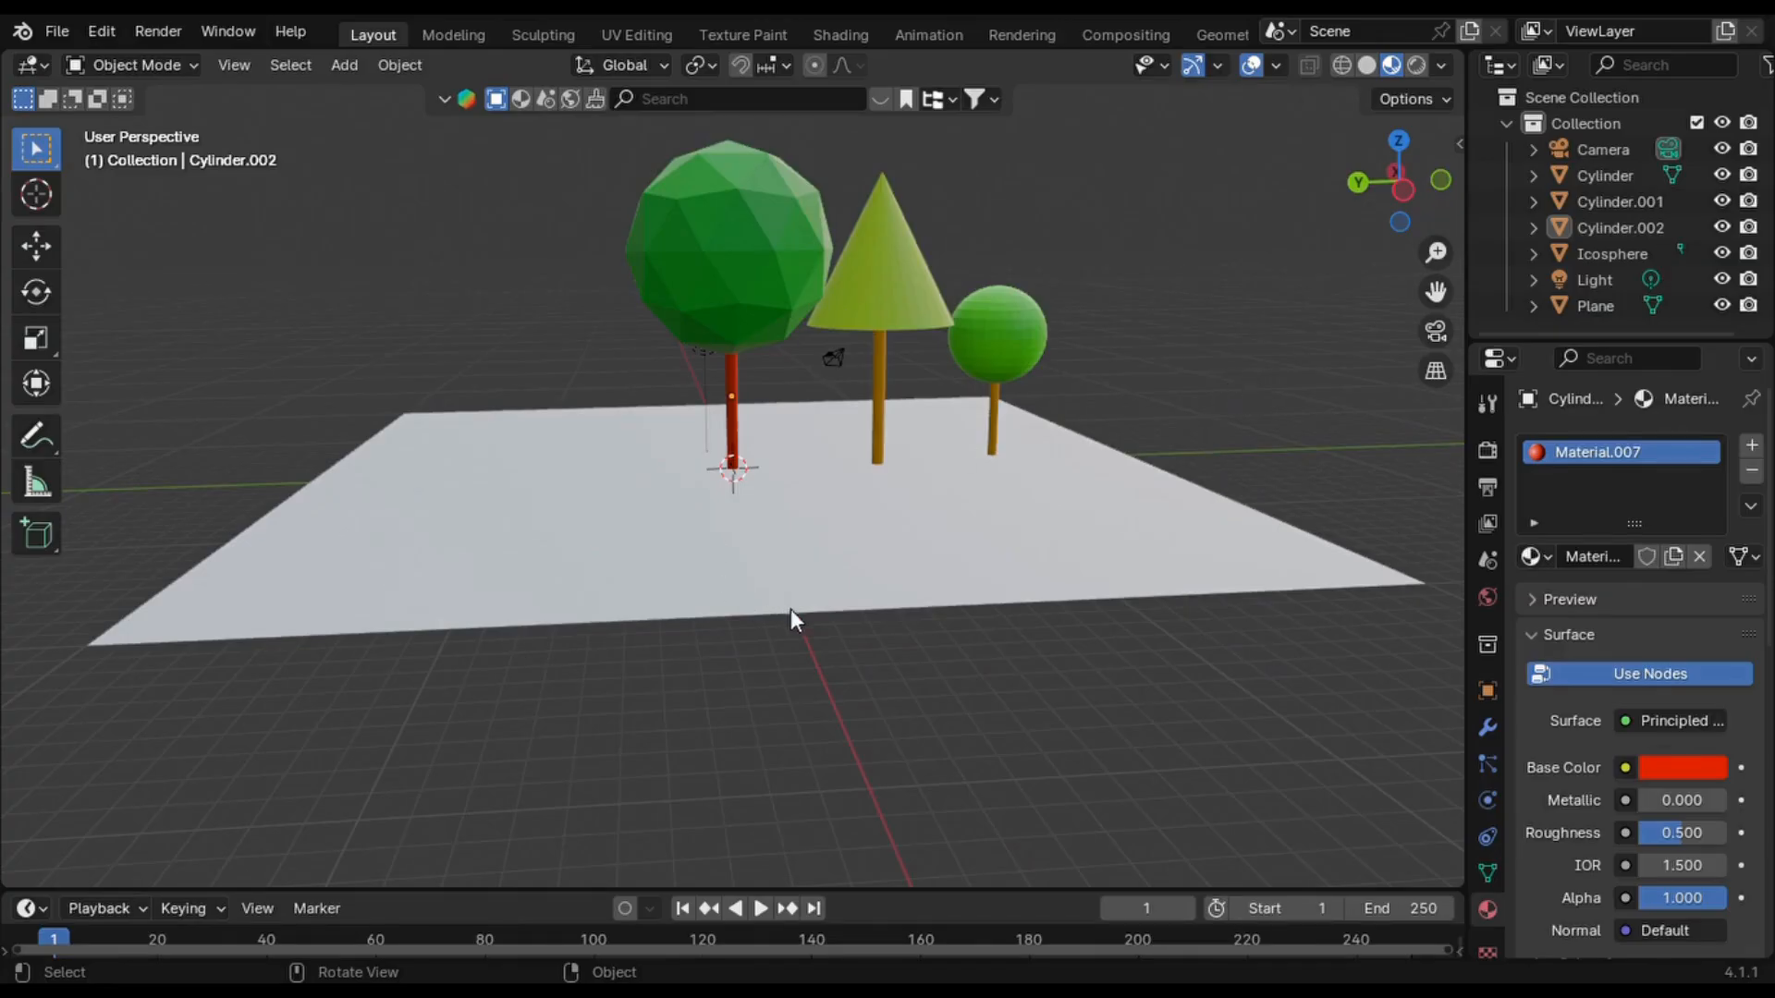
drag(582, 302, 729, 340)
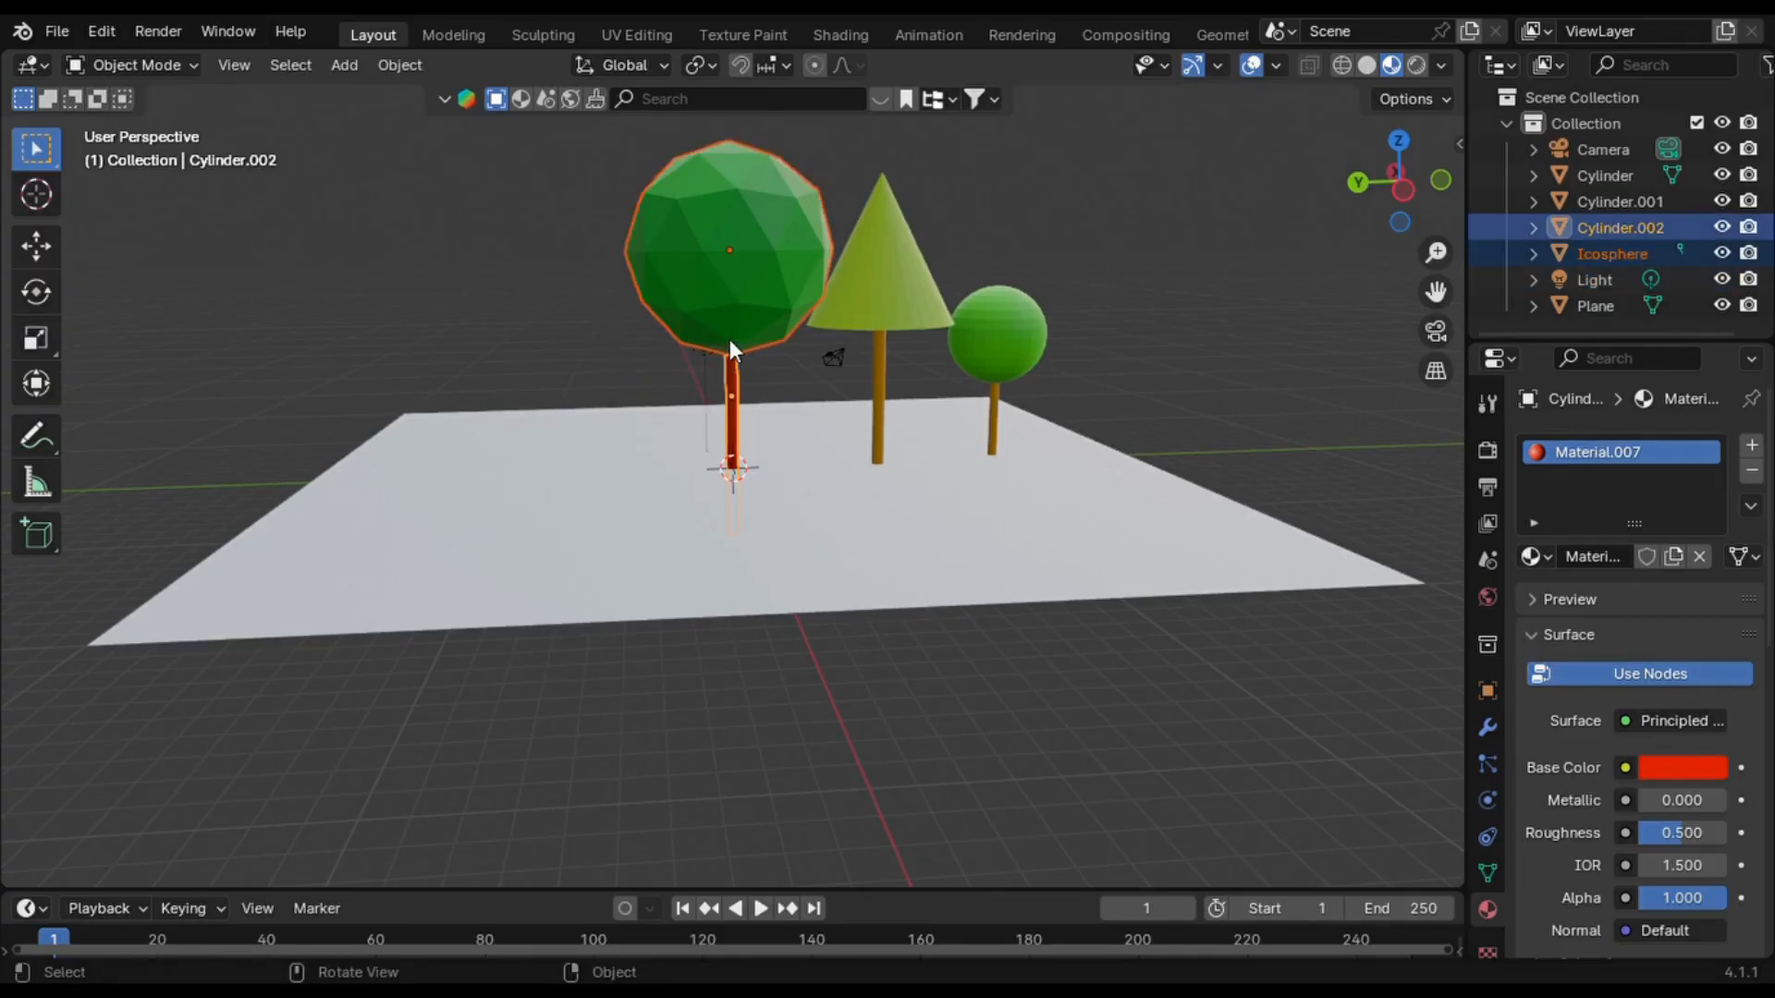
key(ctrl+j)
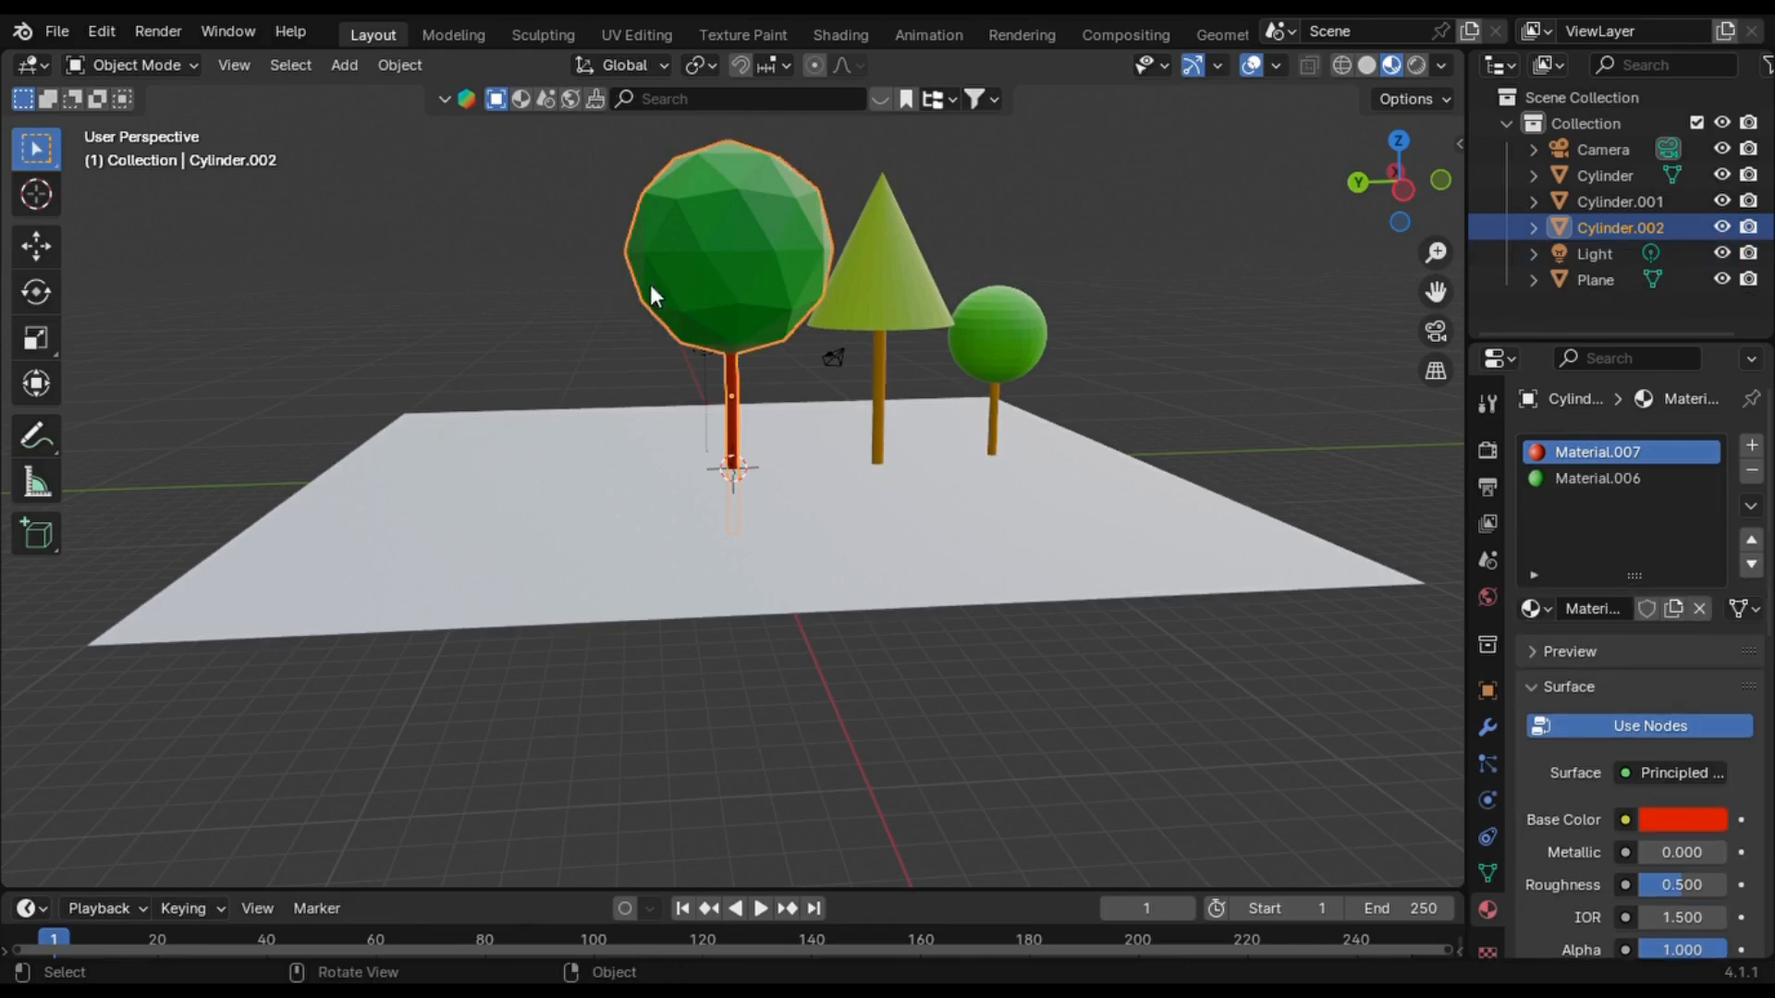
- Scale the ground plane up uniformly to about 2.06 times its size
scroll(749, 270, up, 3)
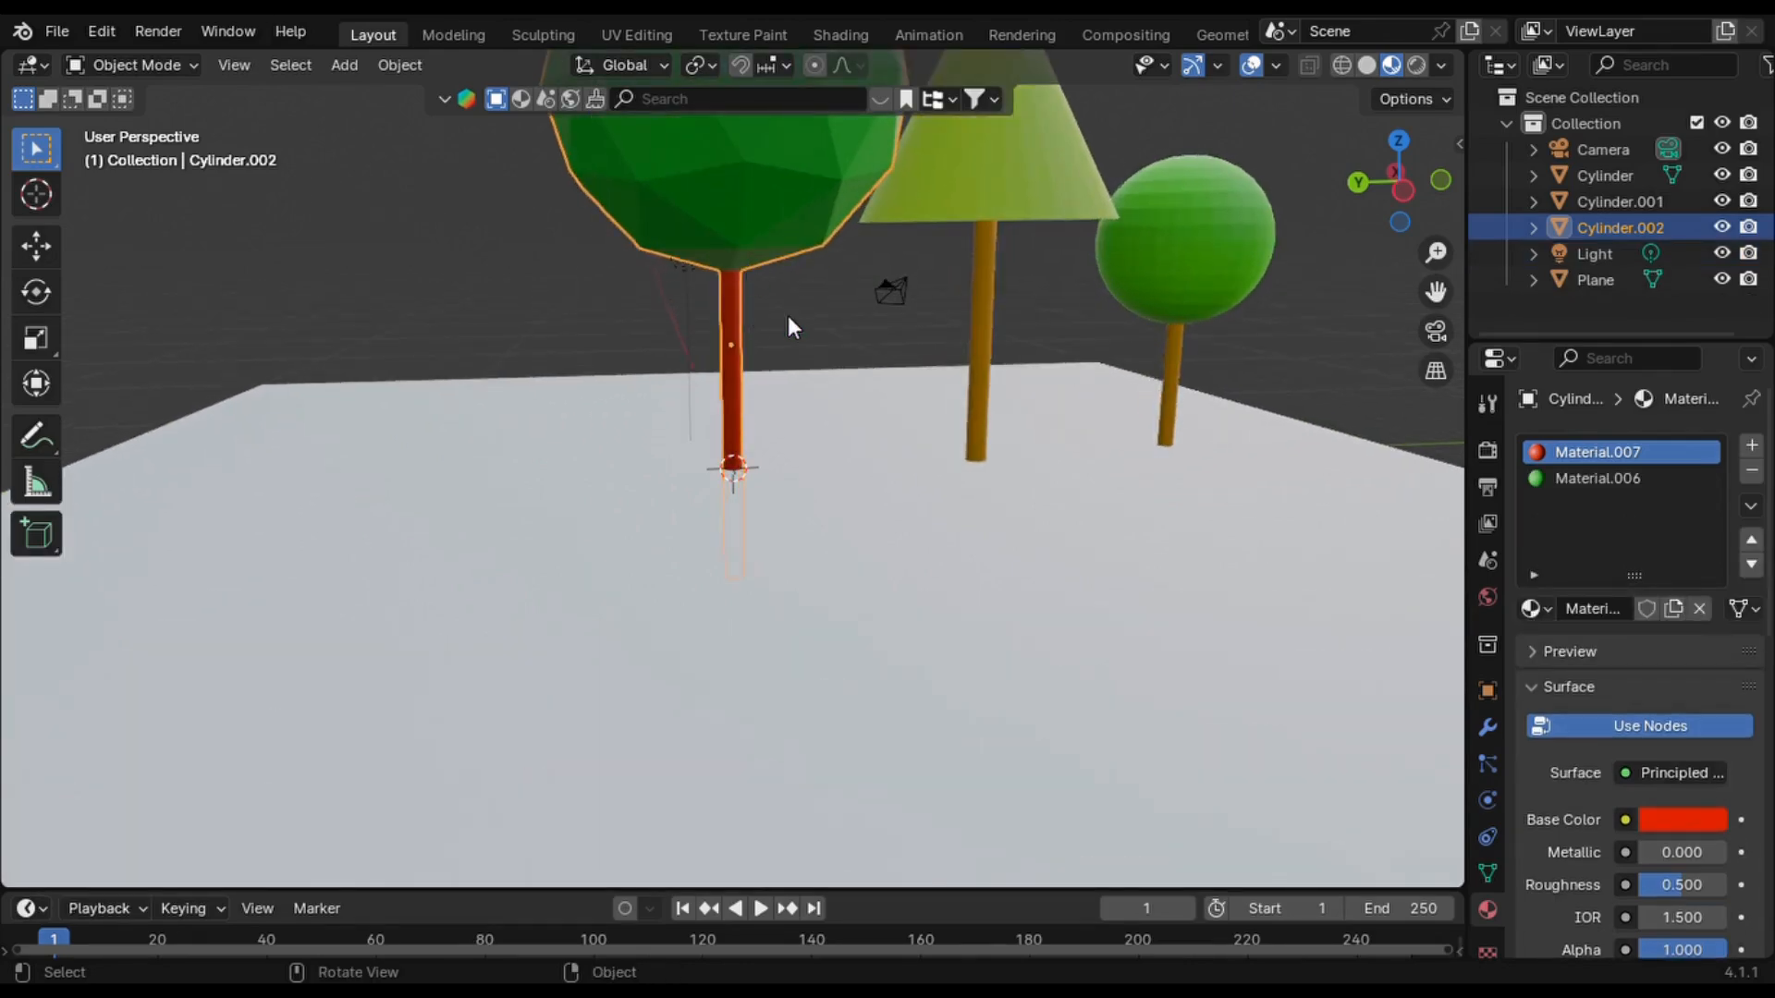
scroll(787, 314, up, 2)
scroll(788, 315, down, 5)
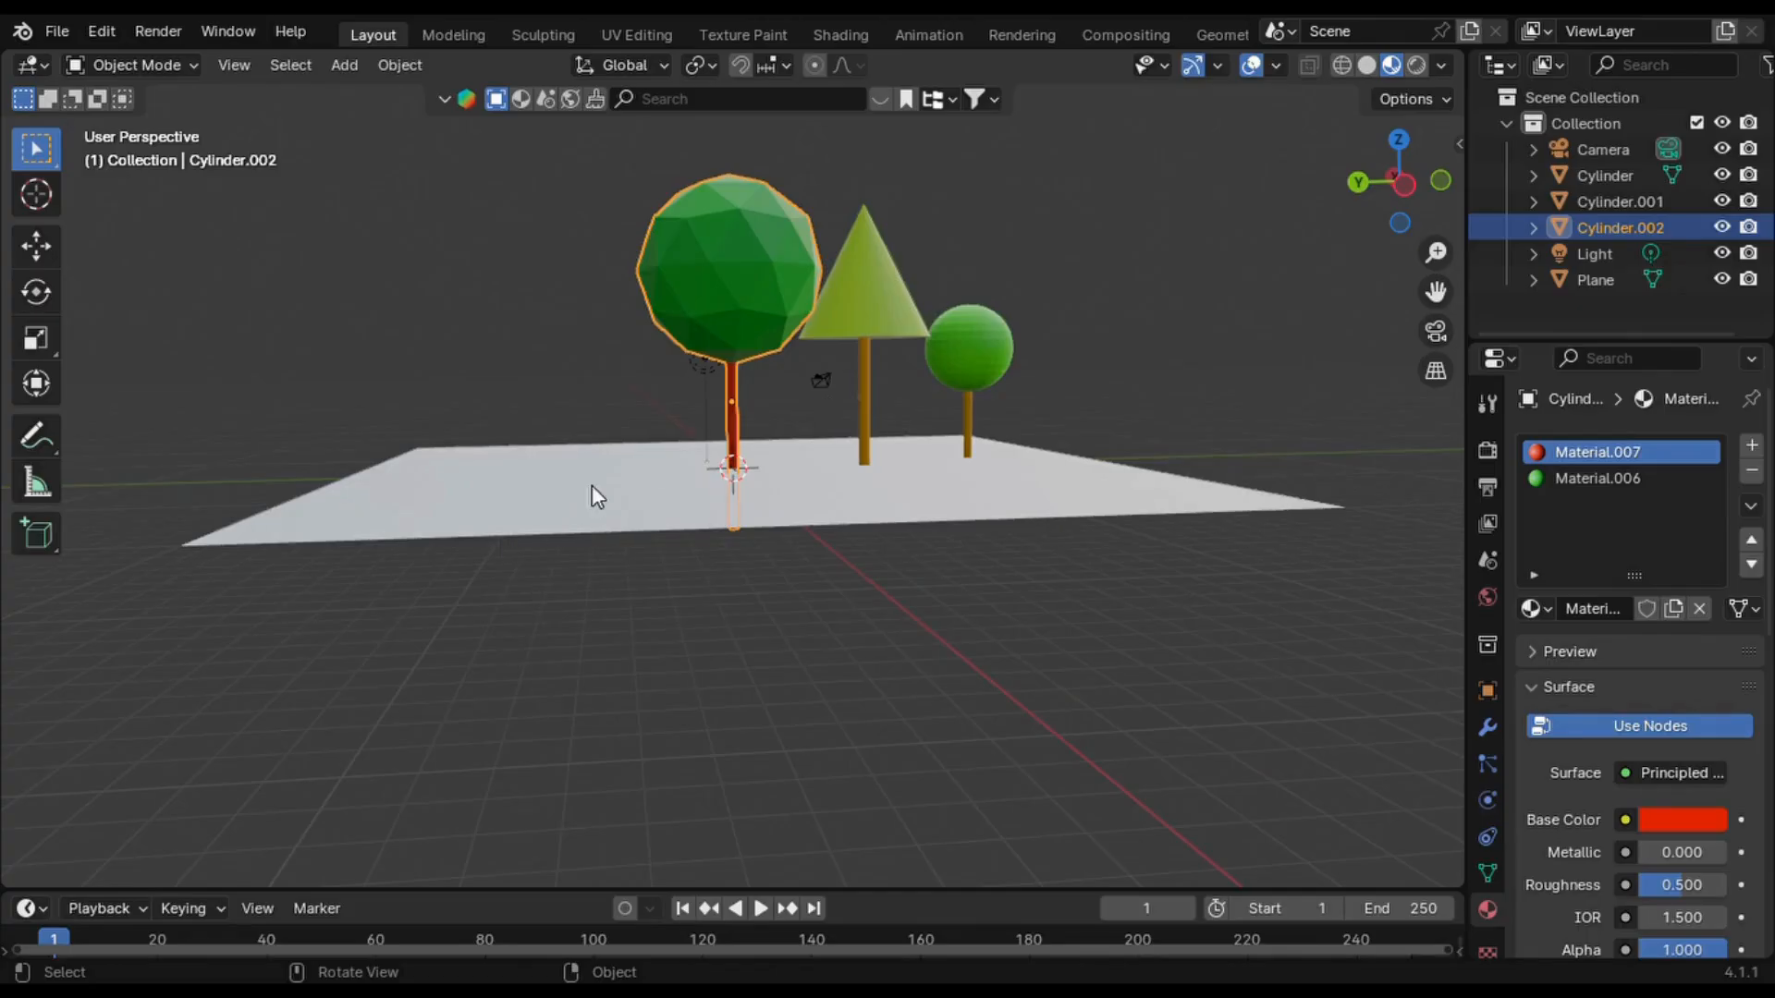
click(593, 487)
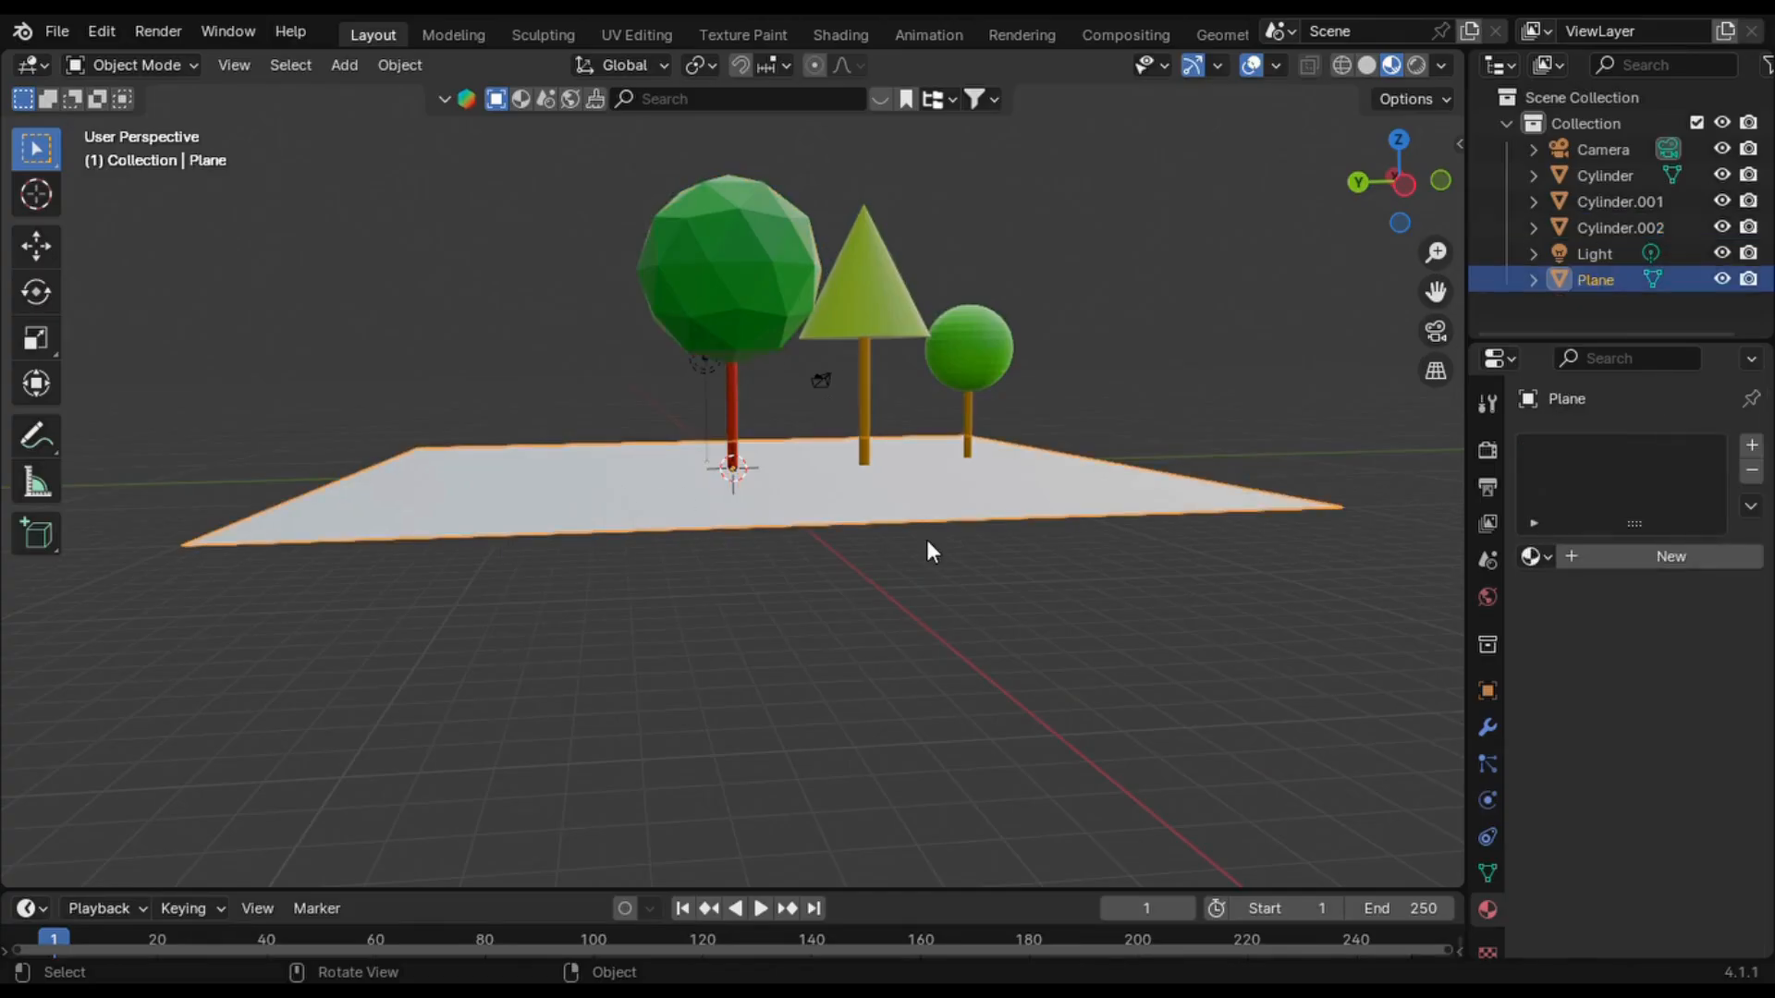
key(s)
click(1128, 644)
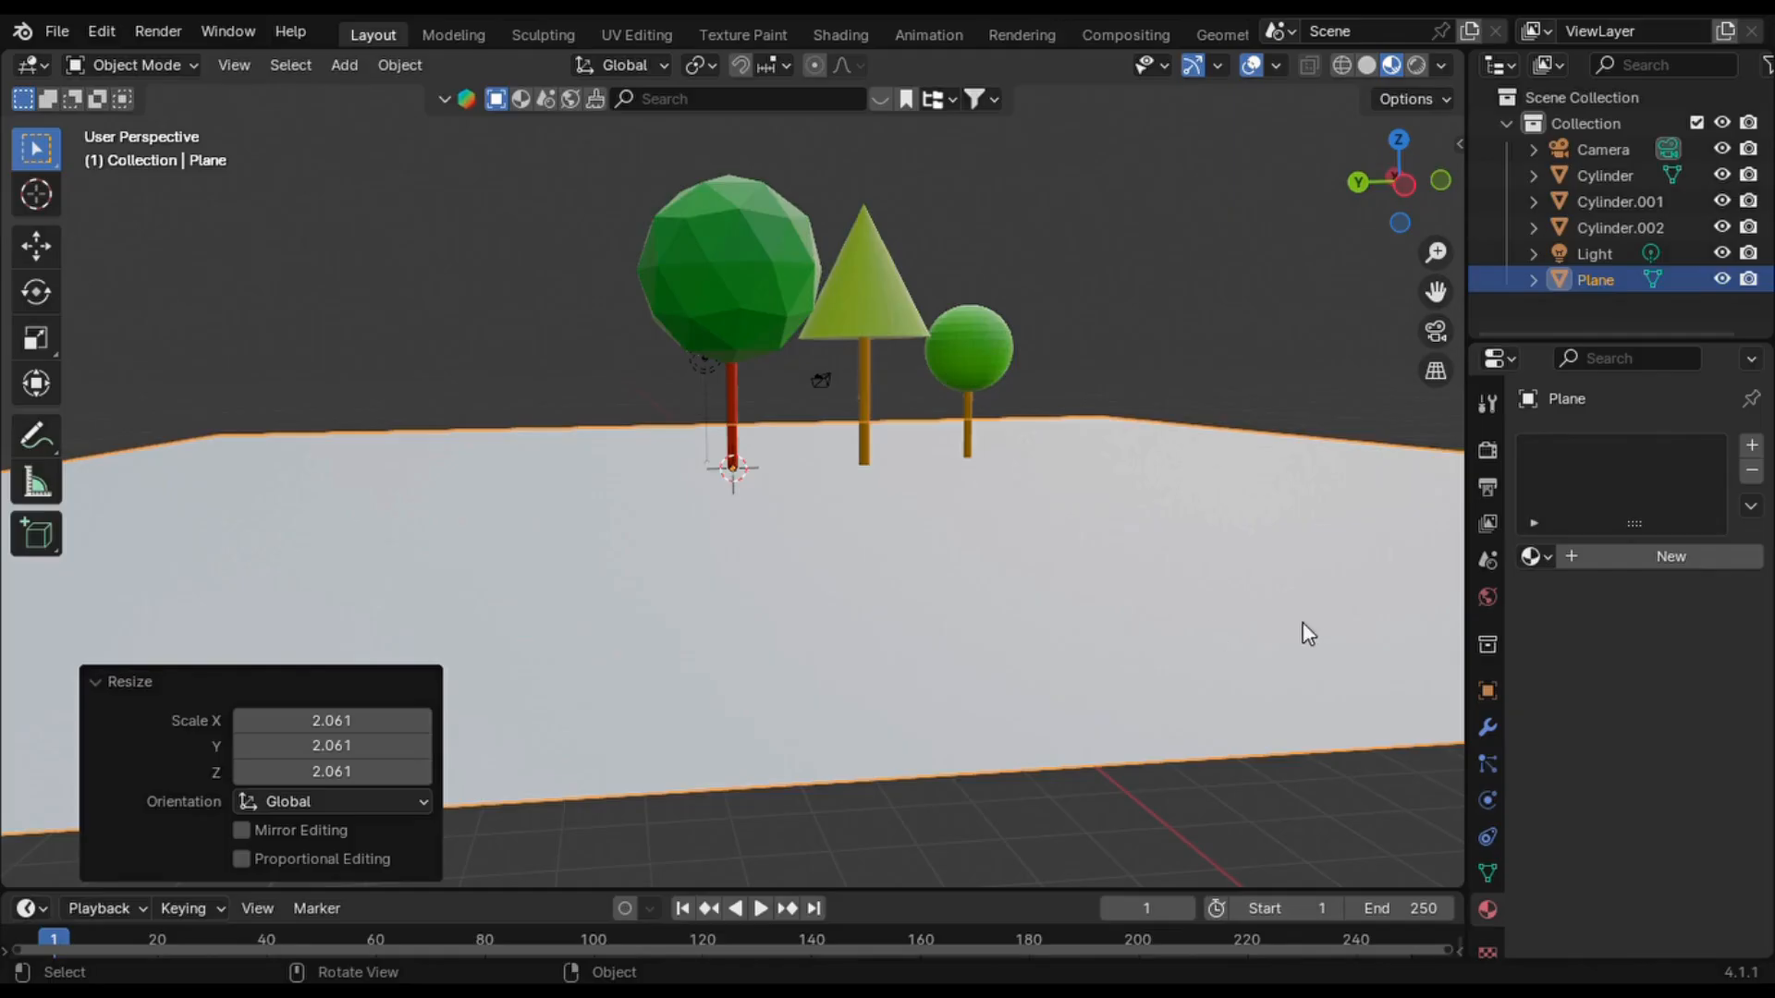
- Add another ico sphere mesh with 2 subdivisions at the base of the red trunk
middle_drag(1303, 626, 1045, 536)
key(alt+a)
key(shift+a)
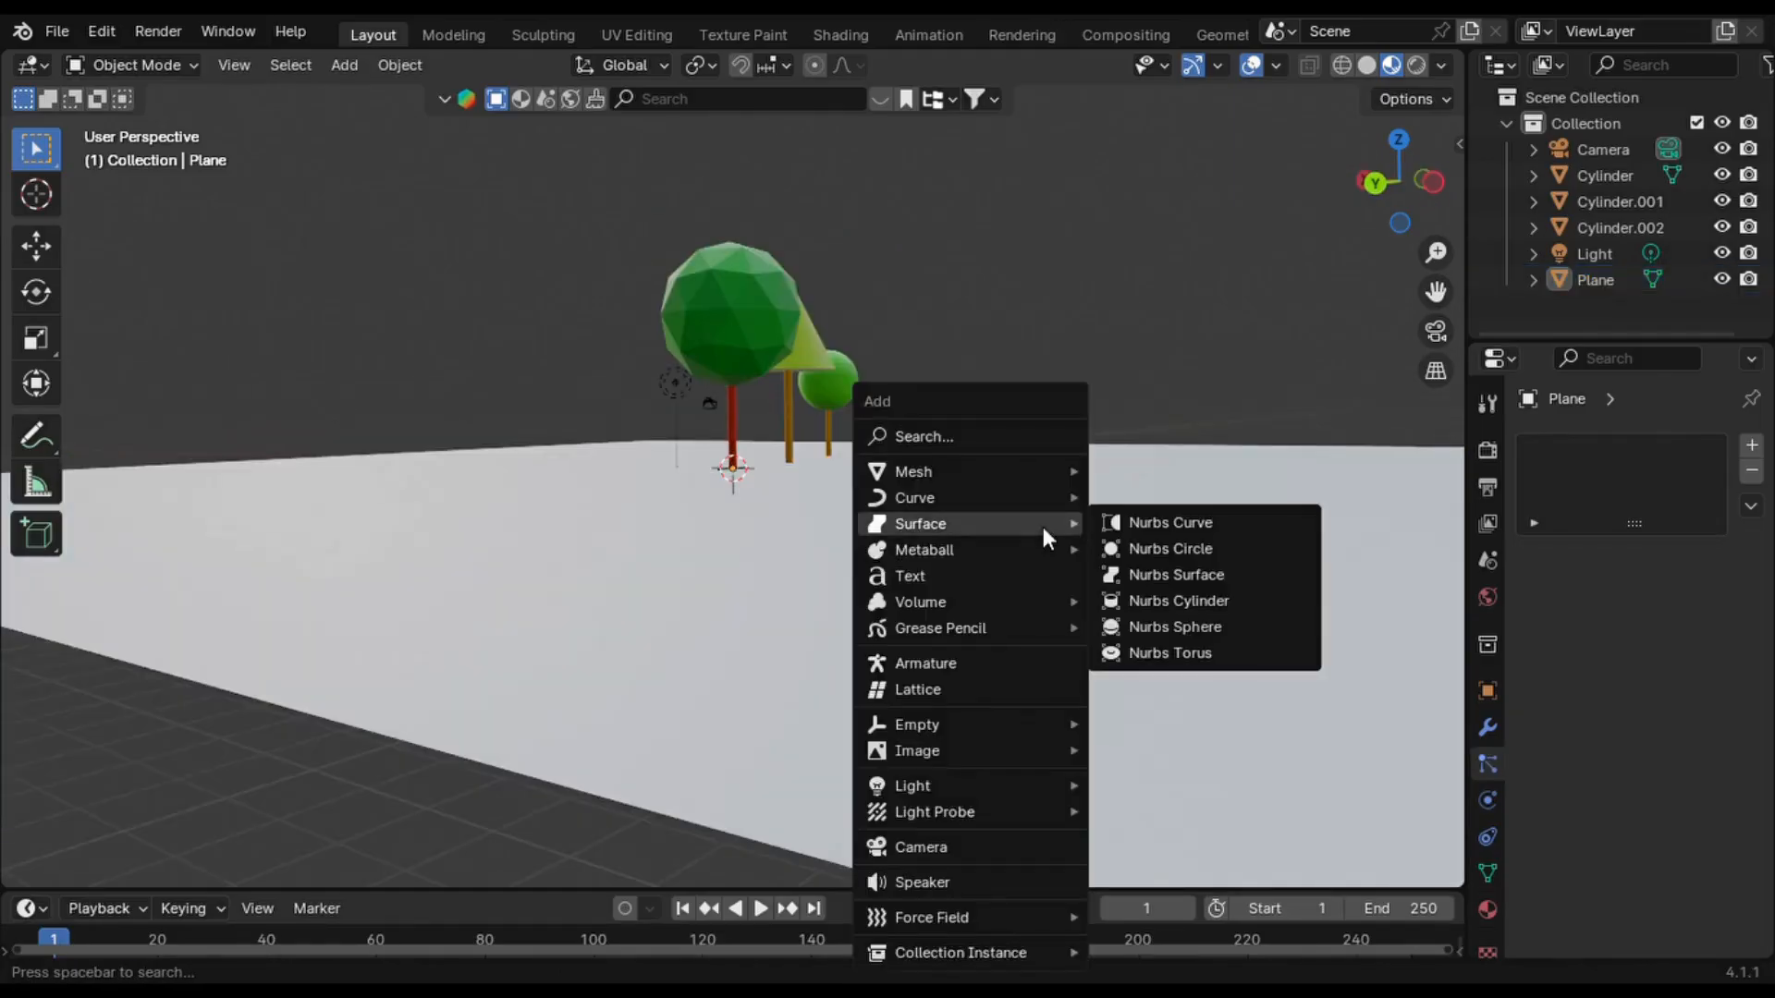
mouse_move(1022, 475)
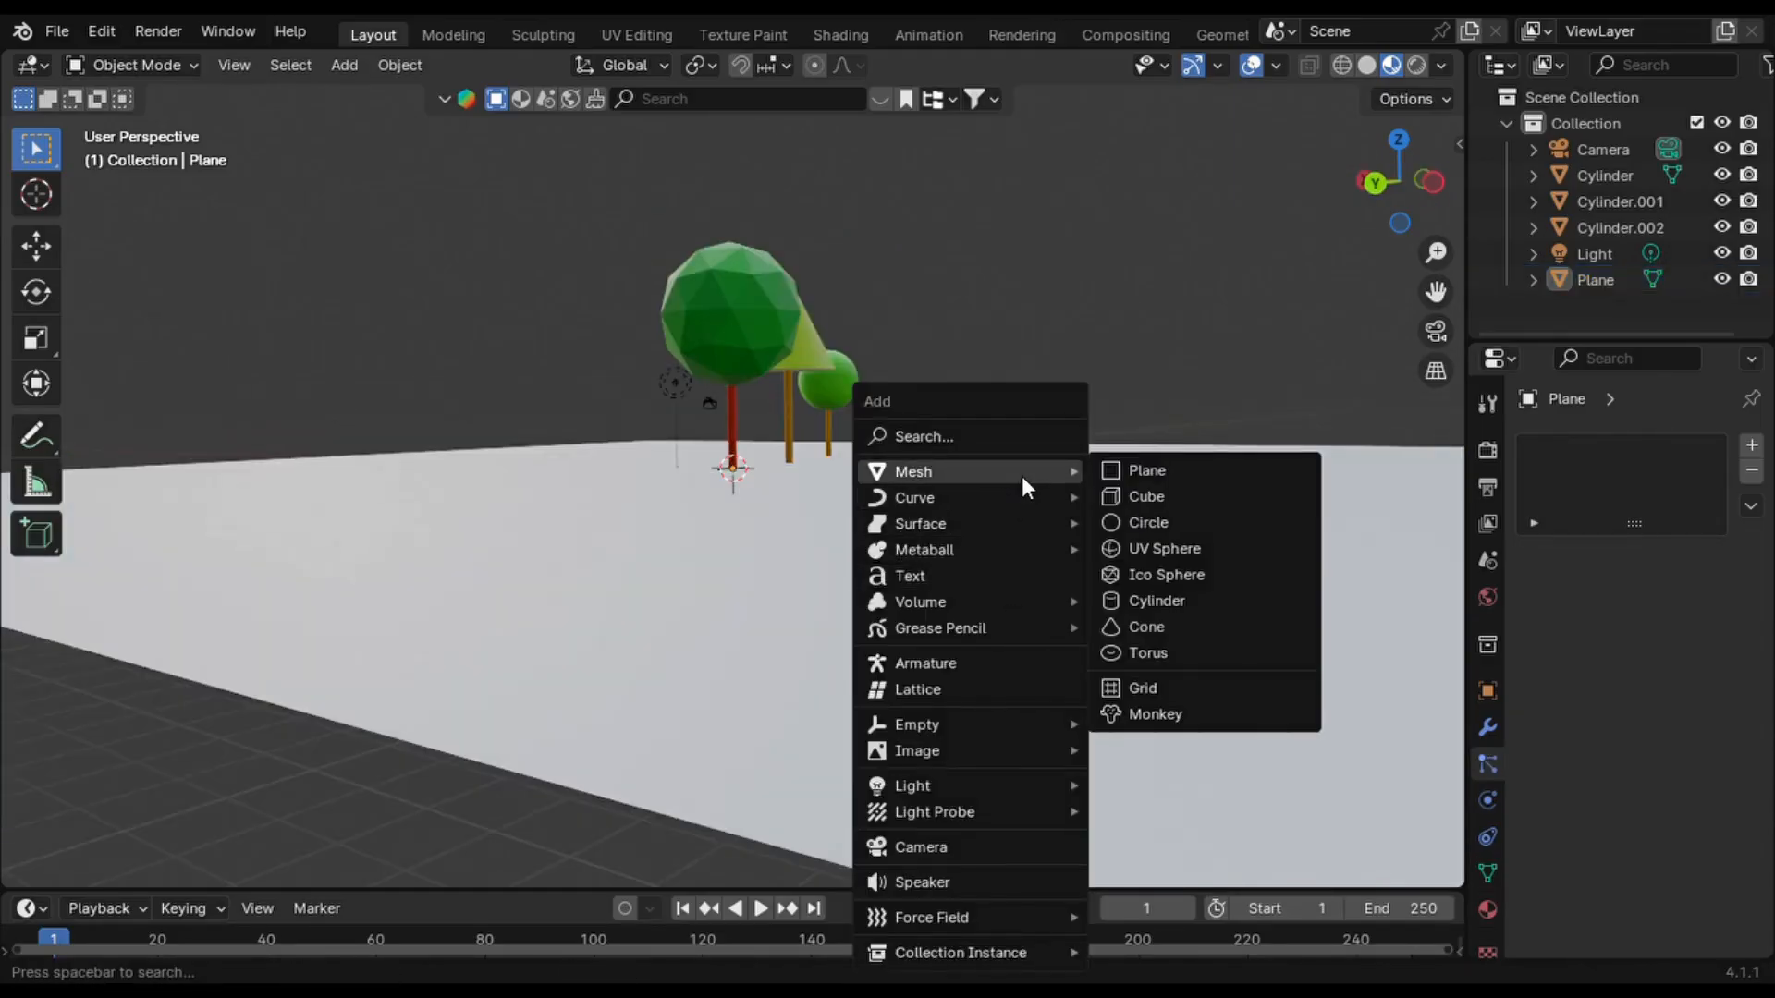
click(1183, 579)
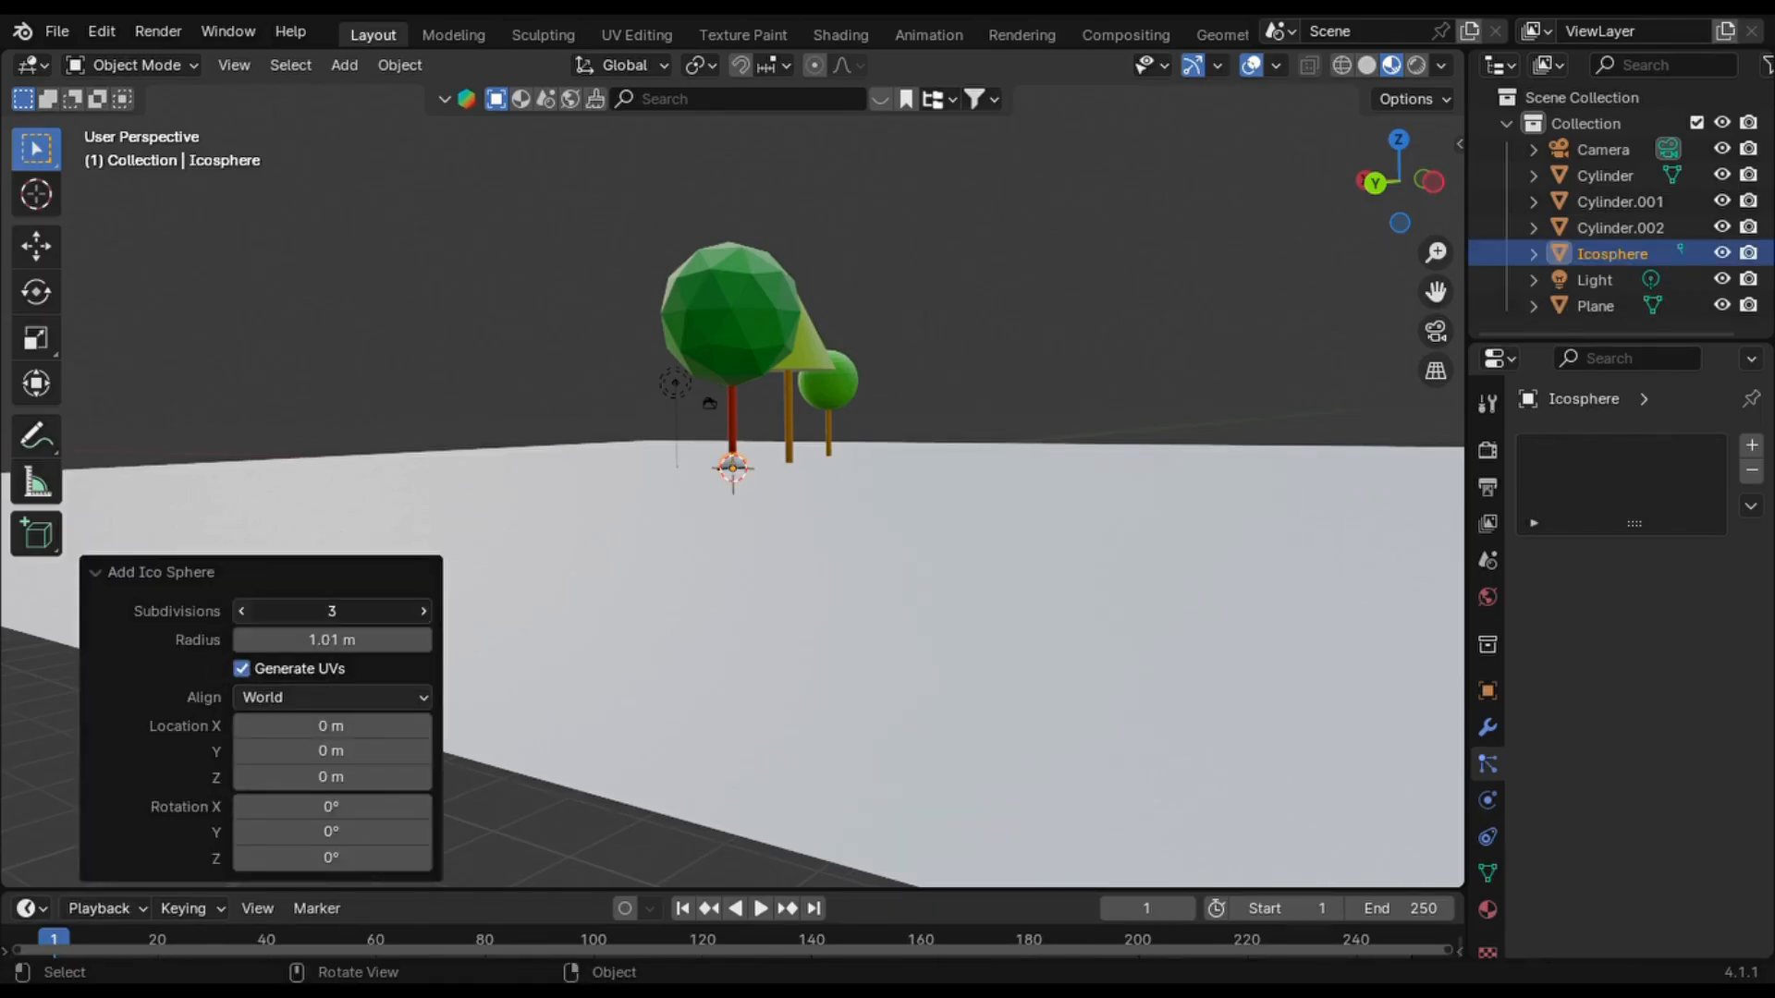
click(242, 610)
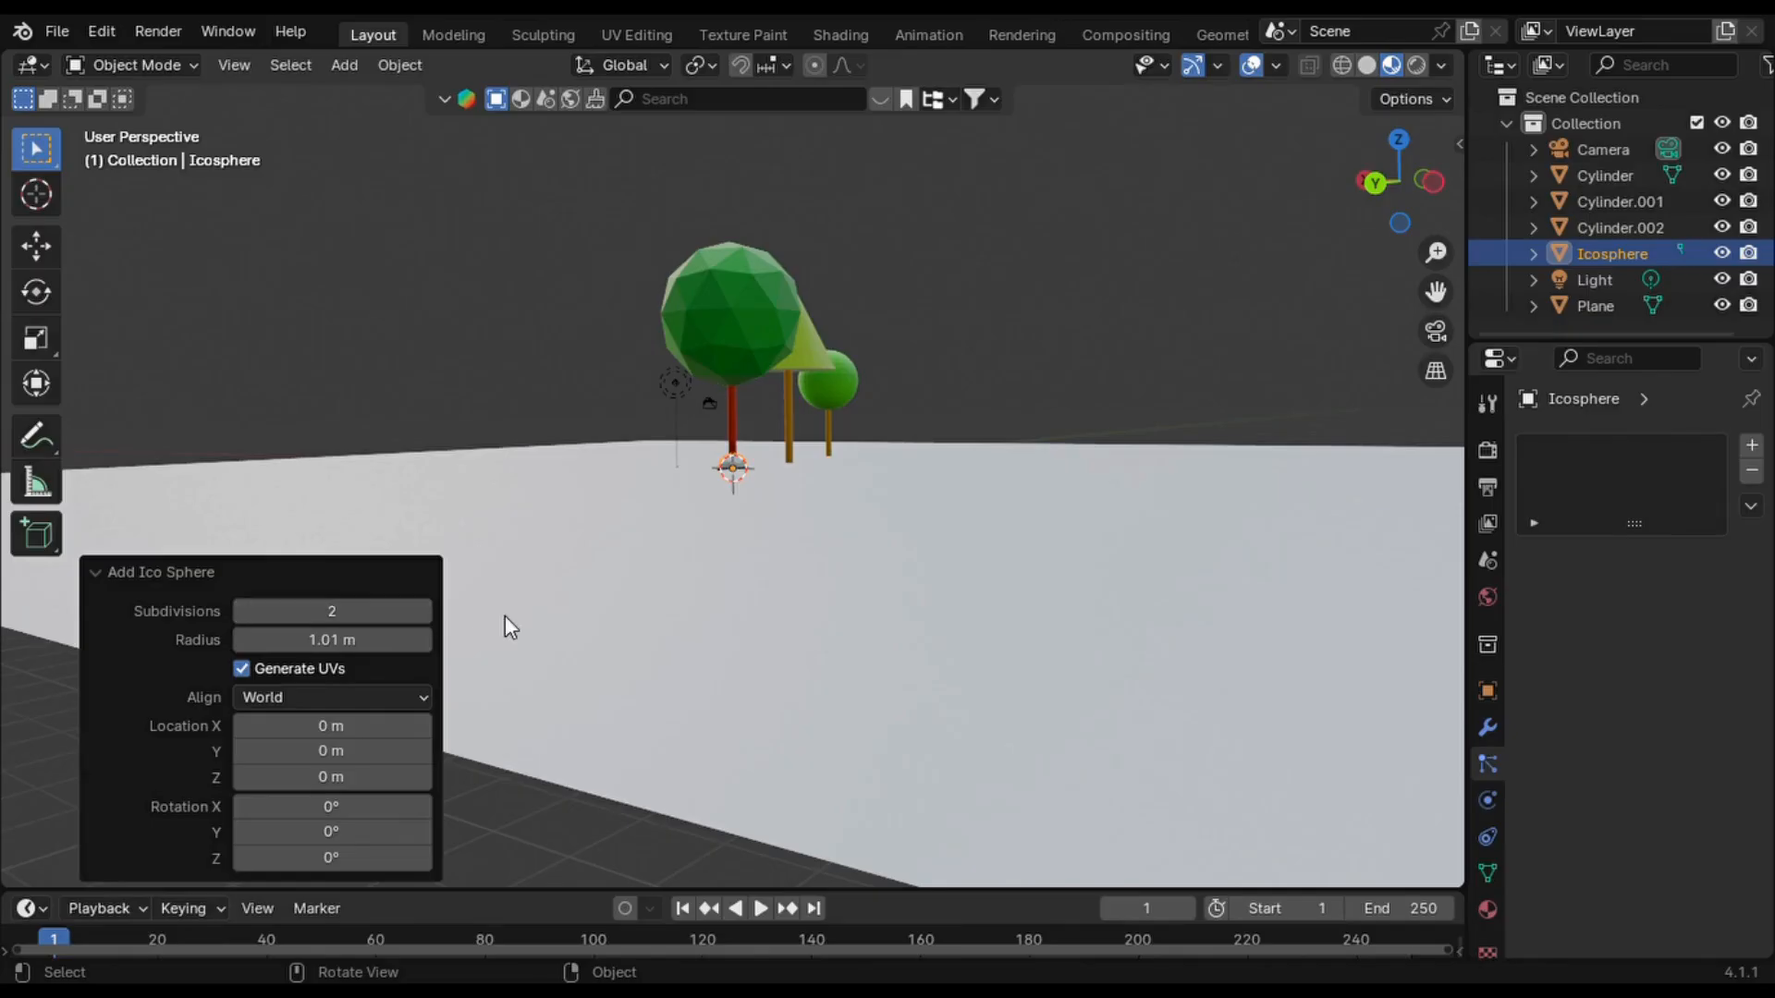
- Scale the new ico sphere uniformly to about 3.69 so it forms a half-buried bush
click(883, 535)
click(737, 470)
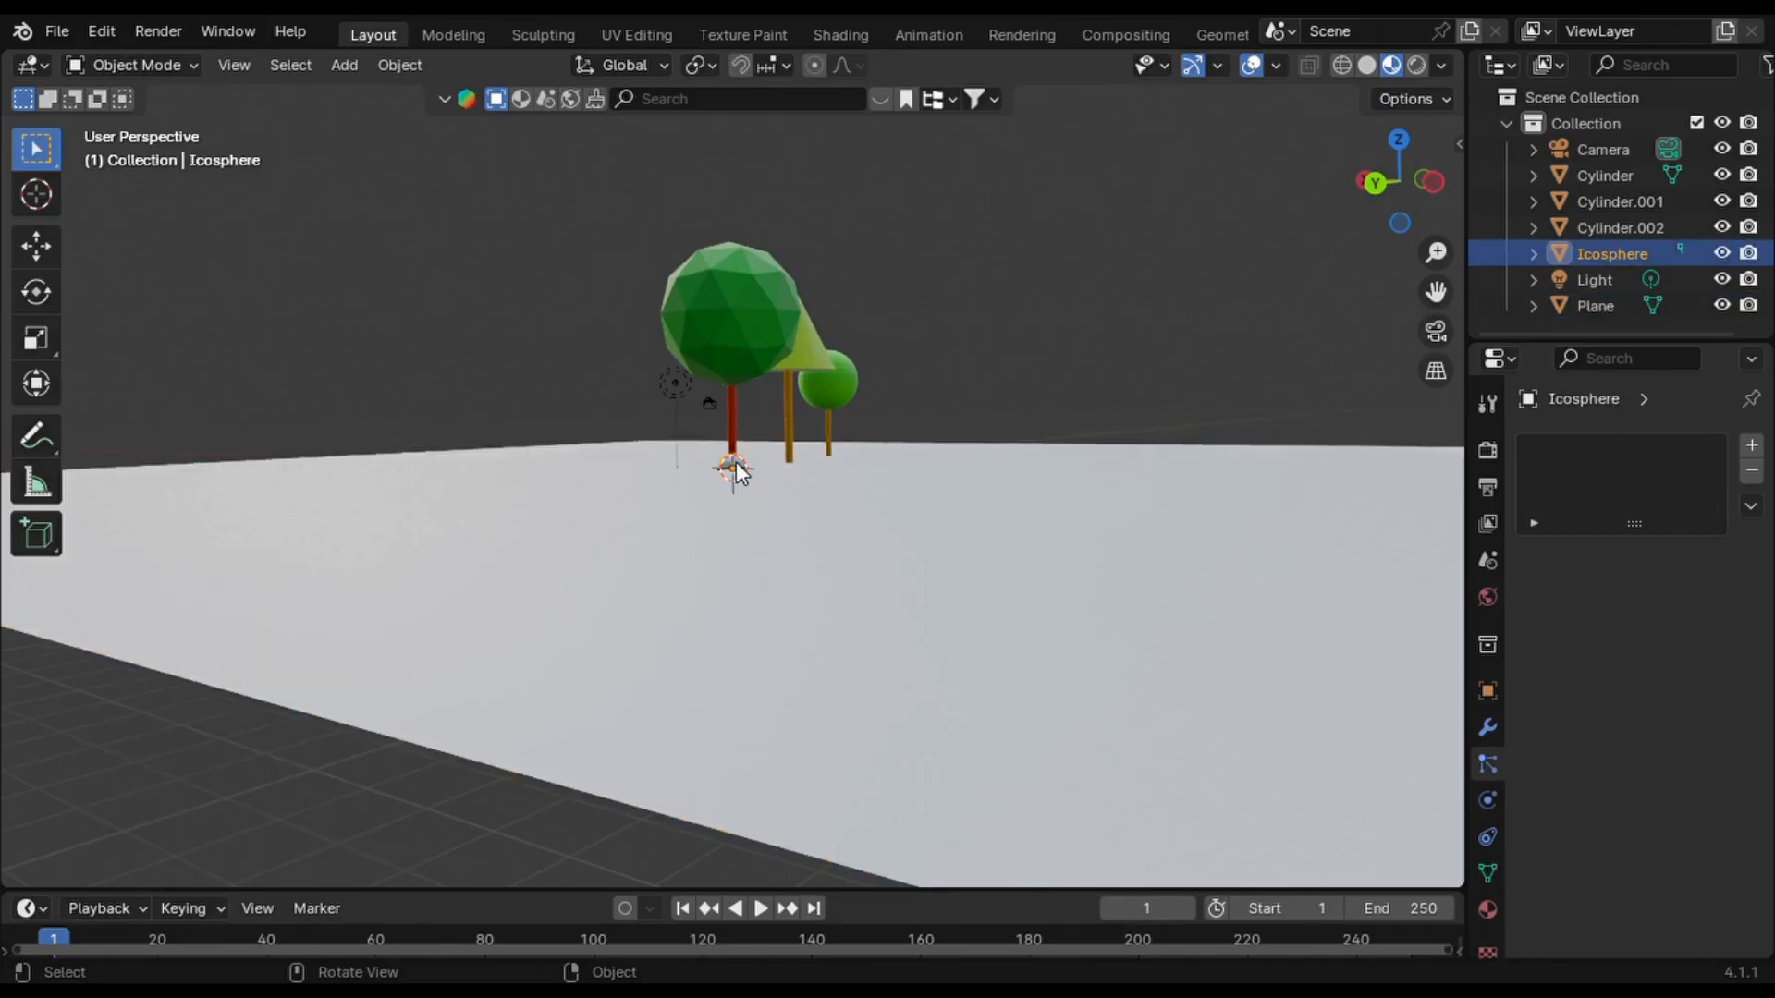
key(s)
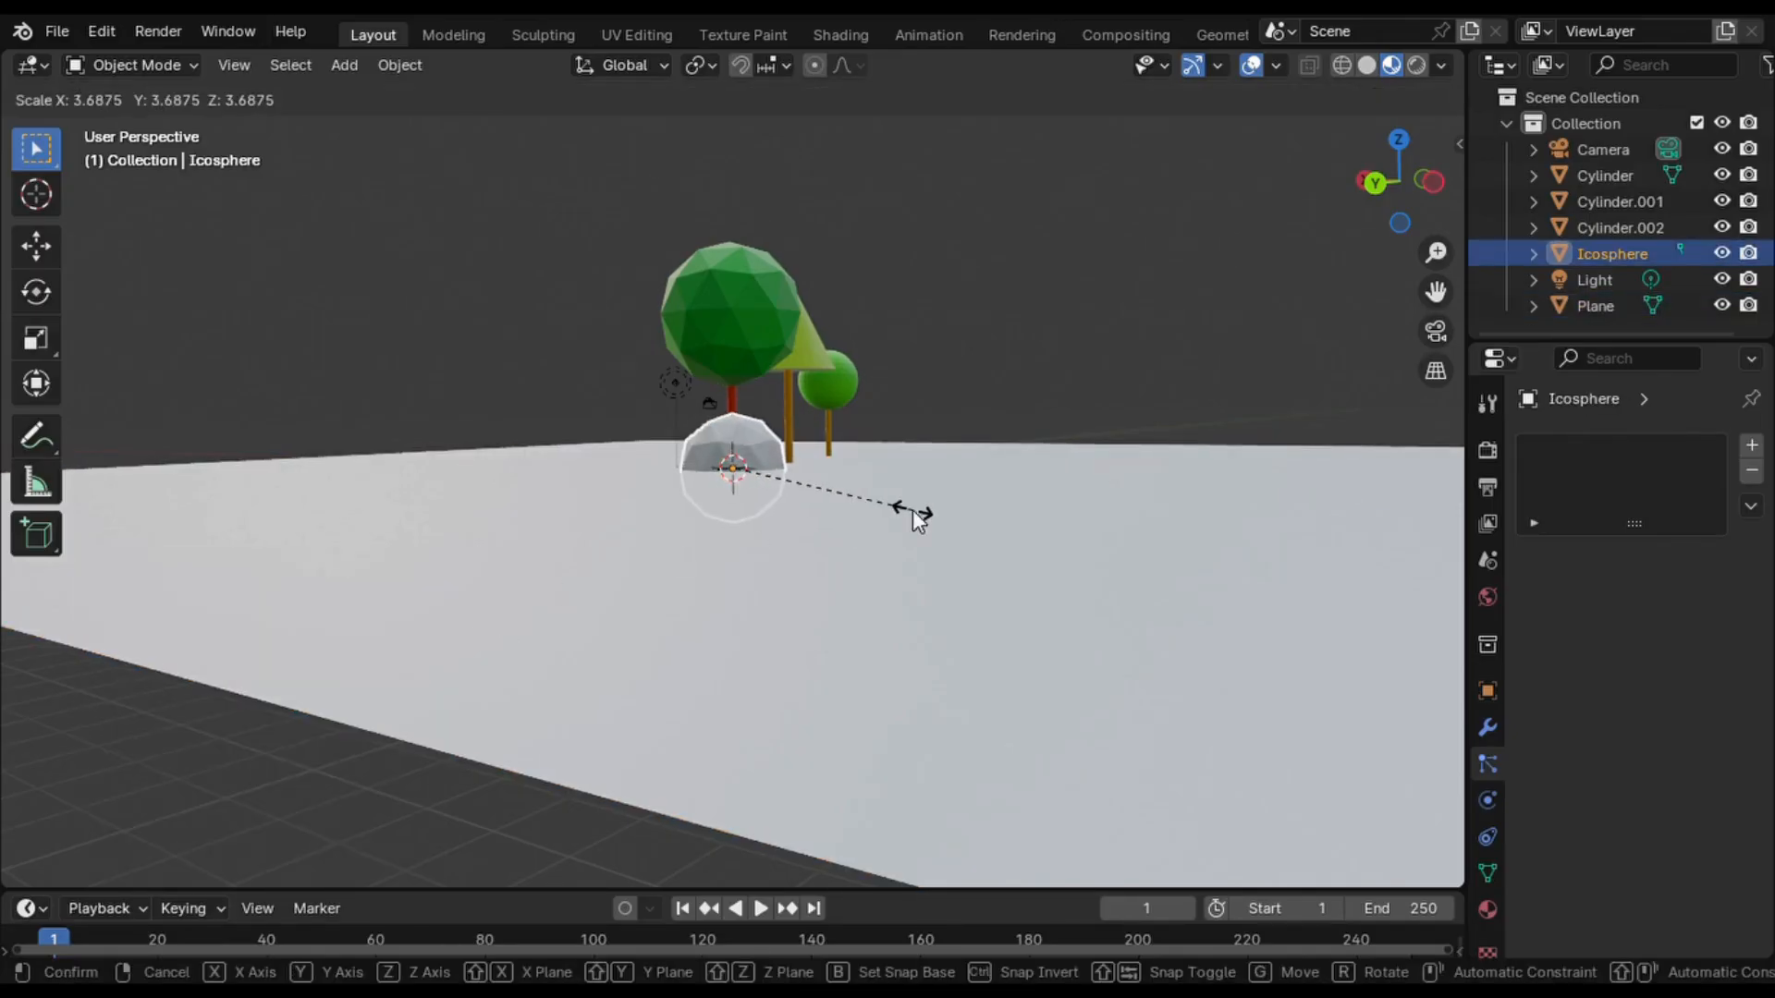
click(912, 511)
- Give the bush a new material with a yellow-green base color, hue 0.259 and saturation 1.000
click(1490, 906)
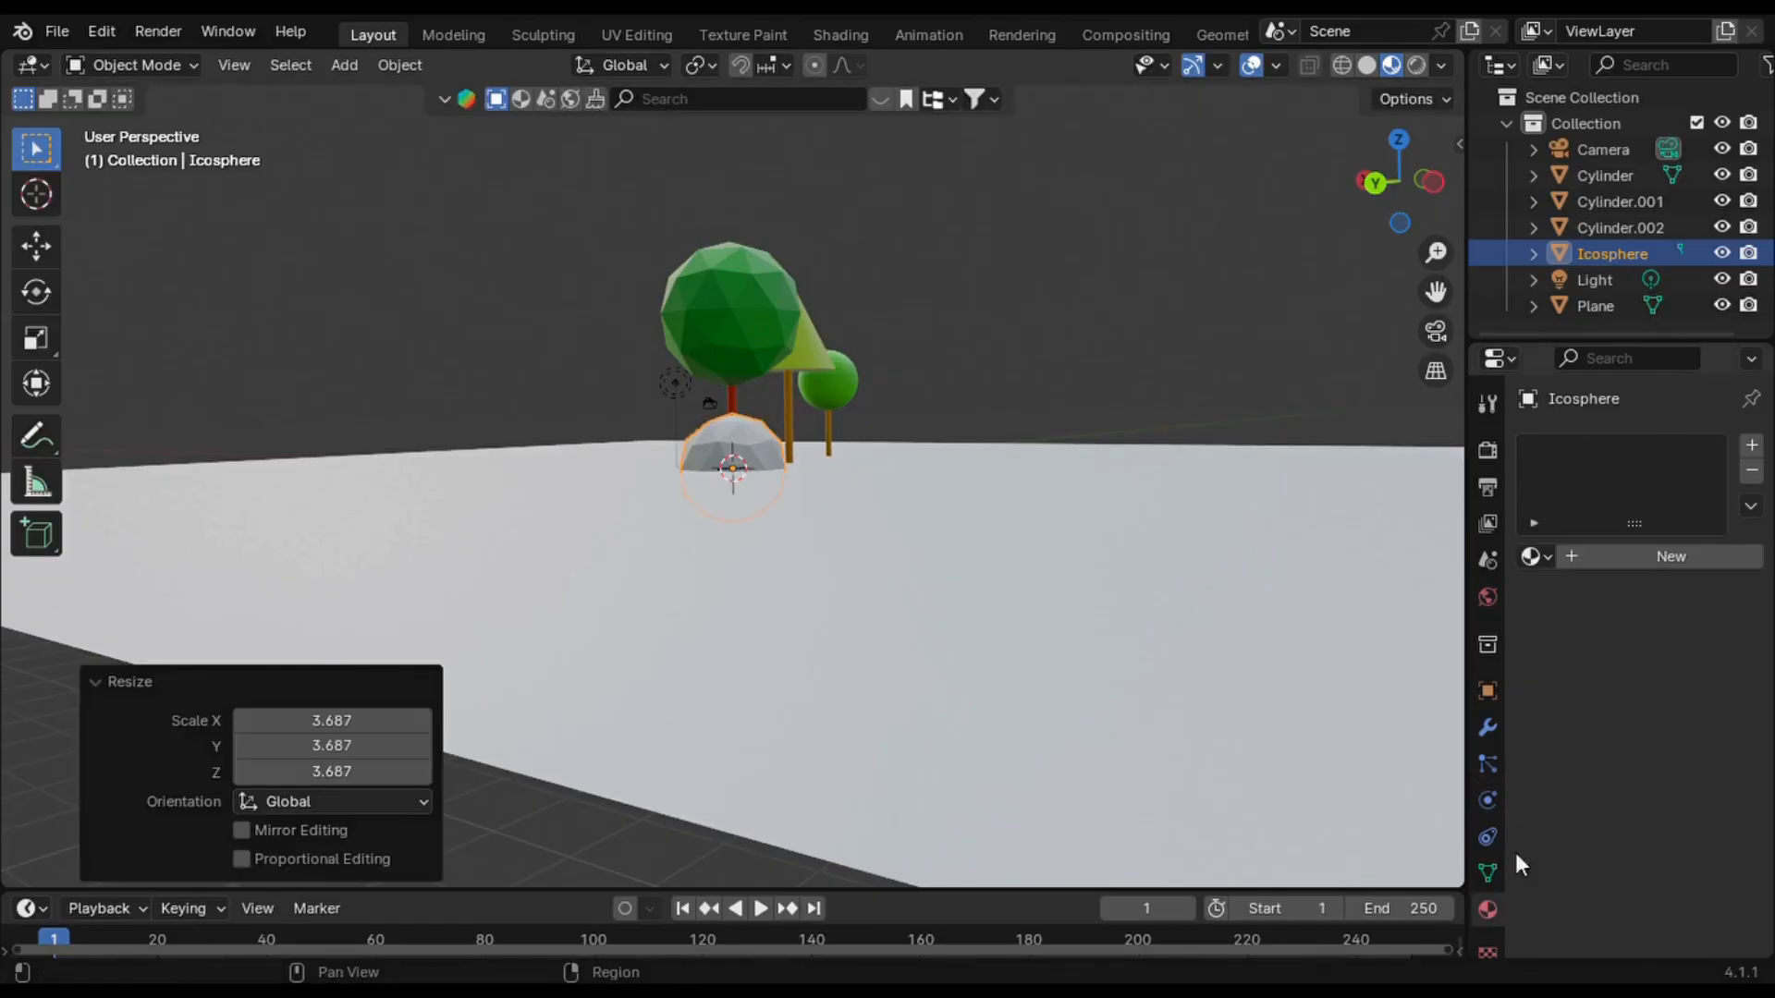
click(1675, 558)
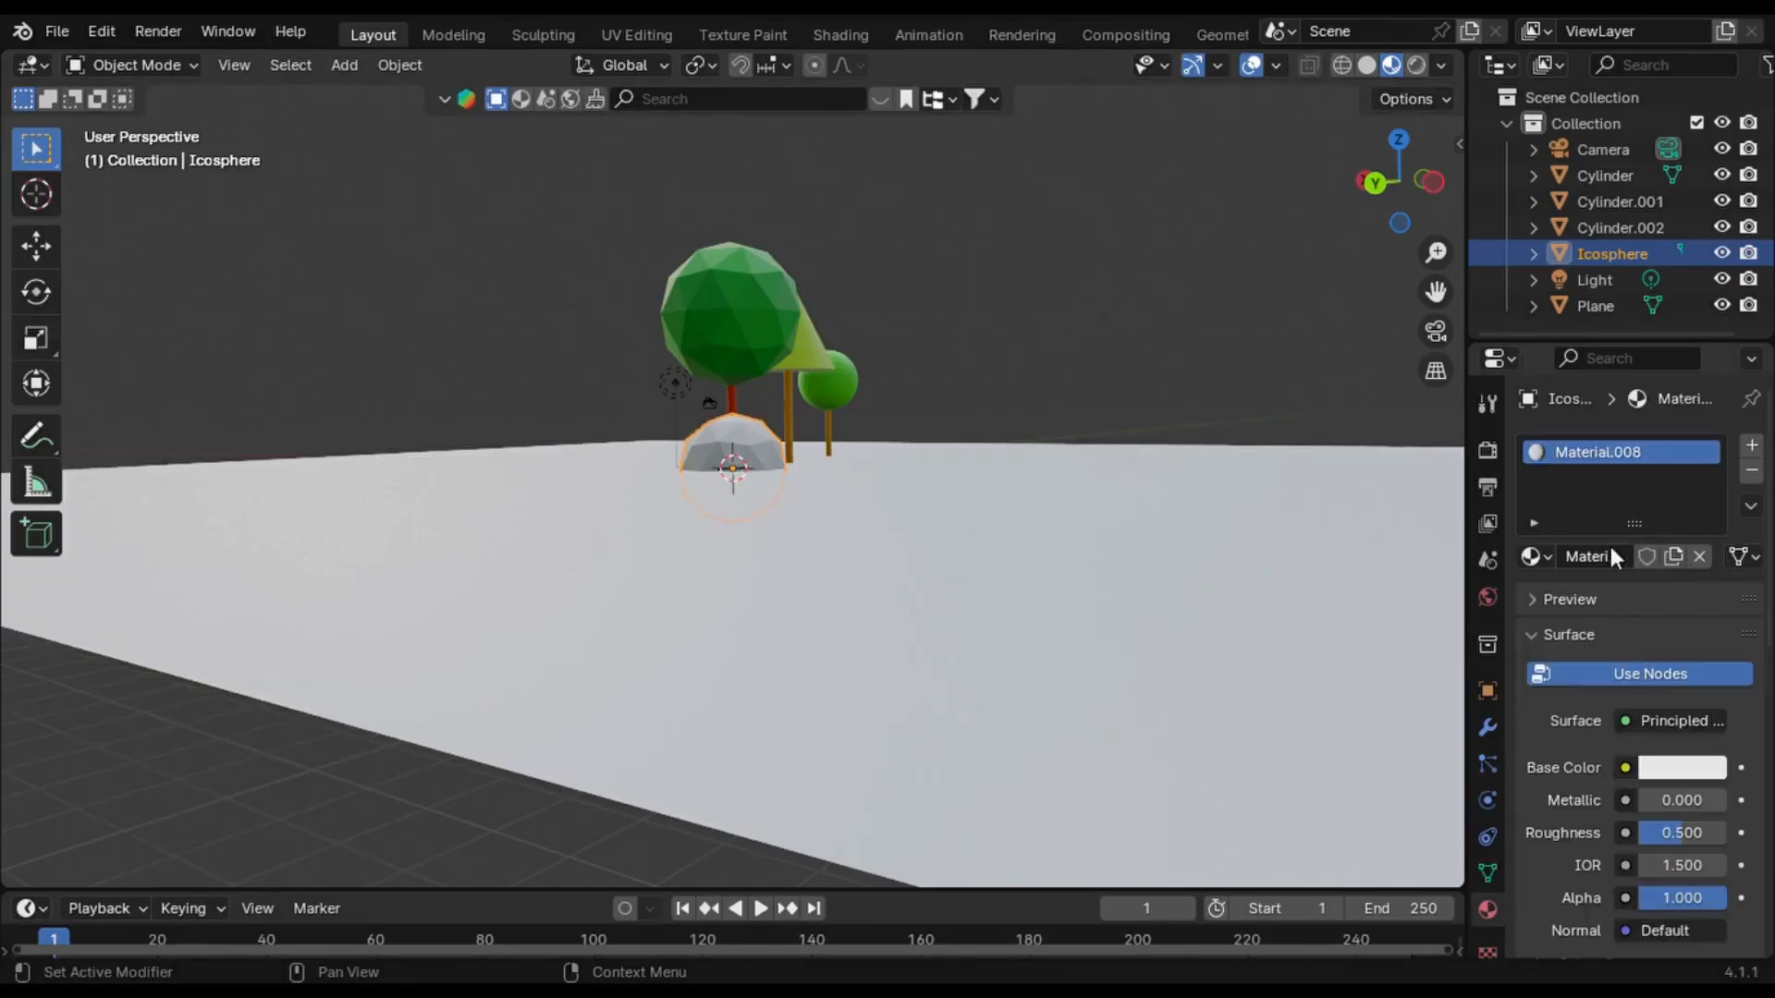
click(1685, 767)
drag(1512, 513, 1457, 495)
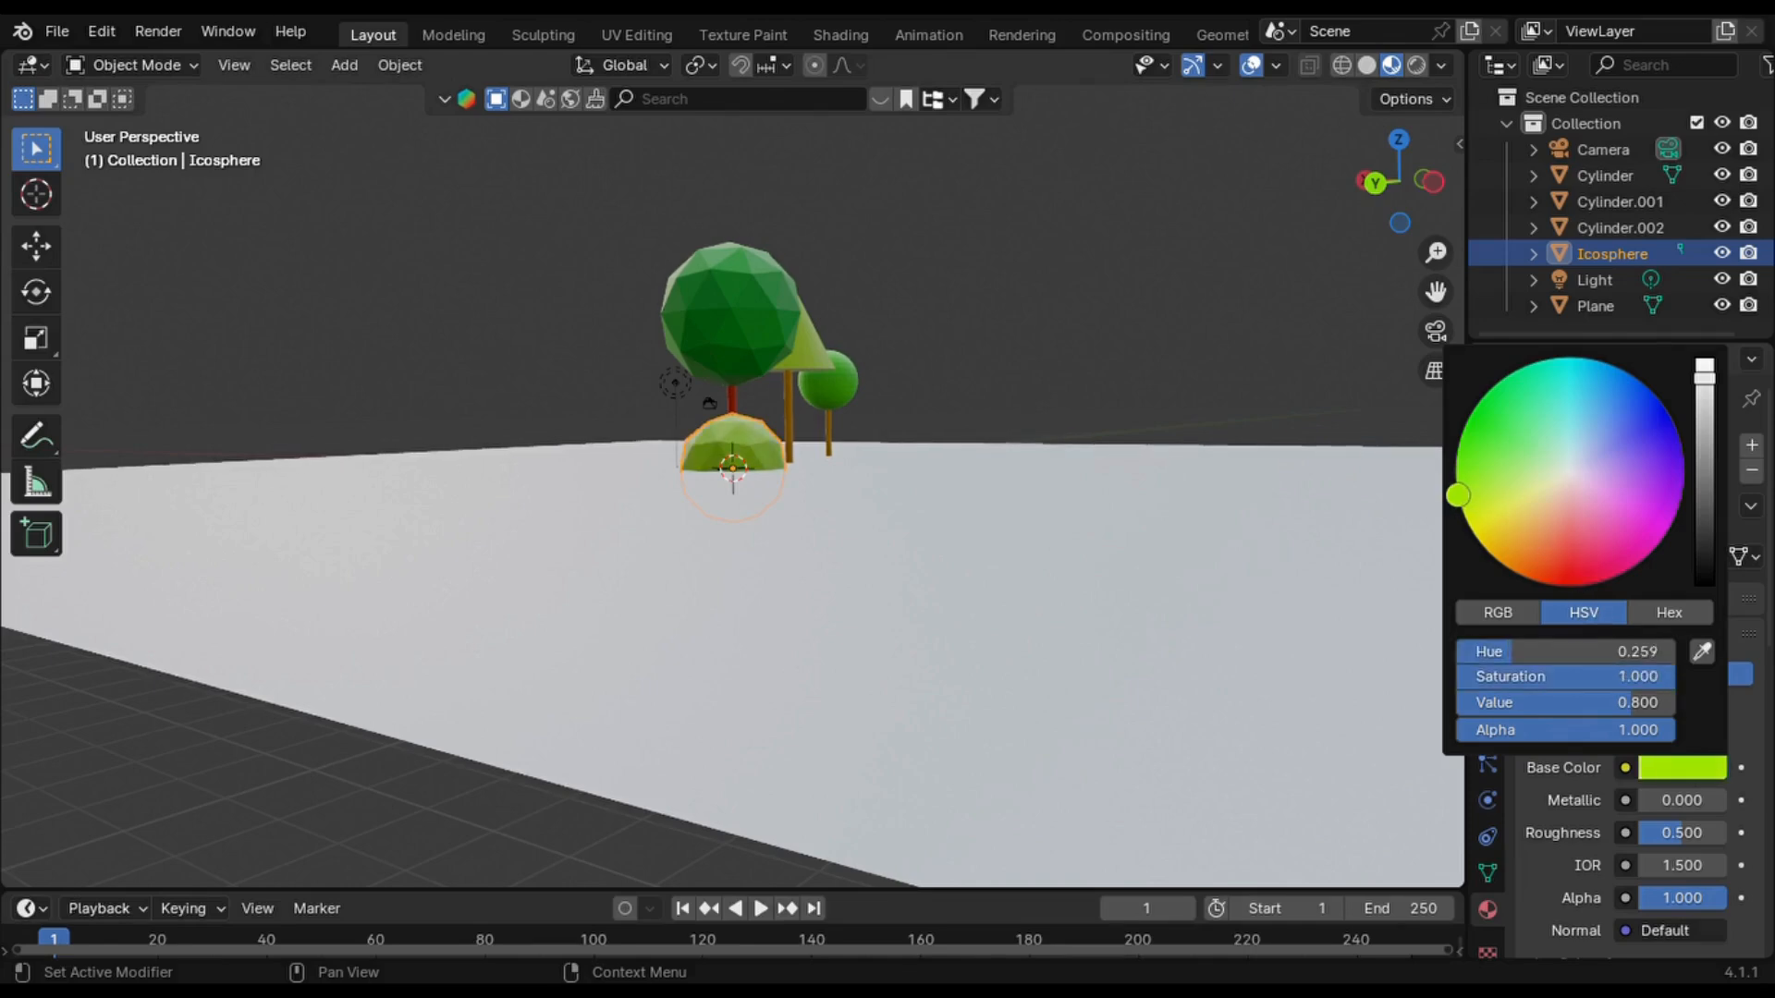
- Give the ground plane a new material with a light orange base color, hue 0.052 and saturation 0.732
click(1107, 694)
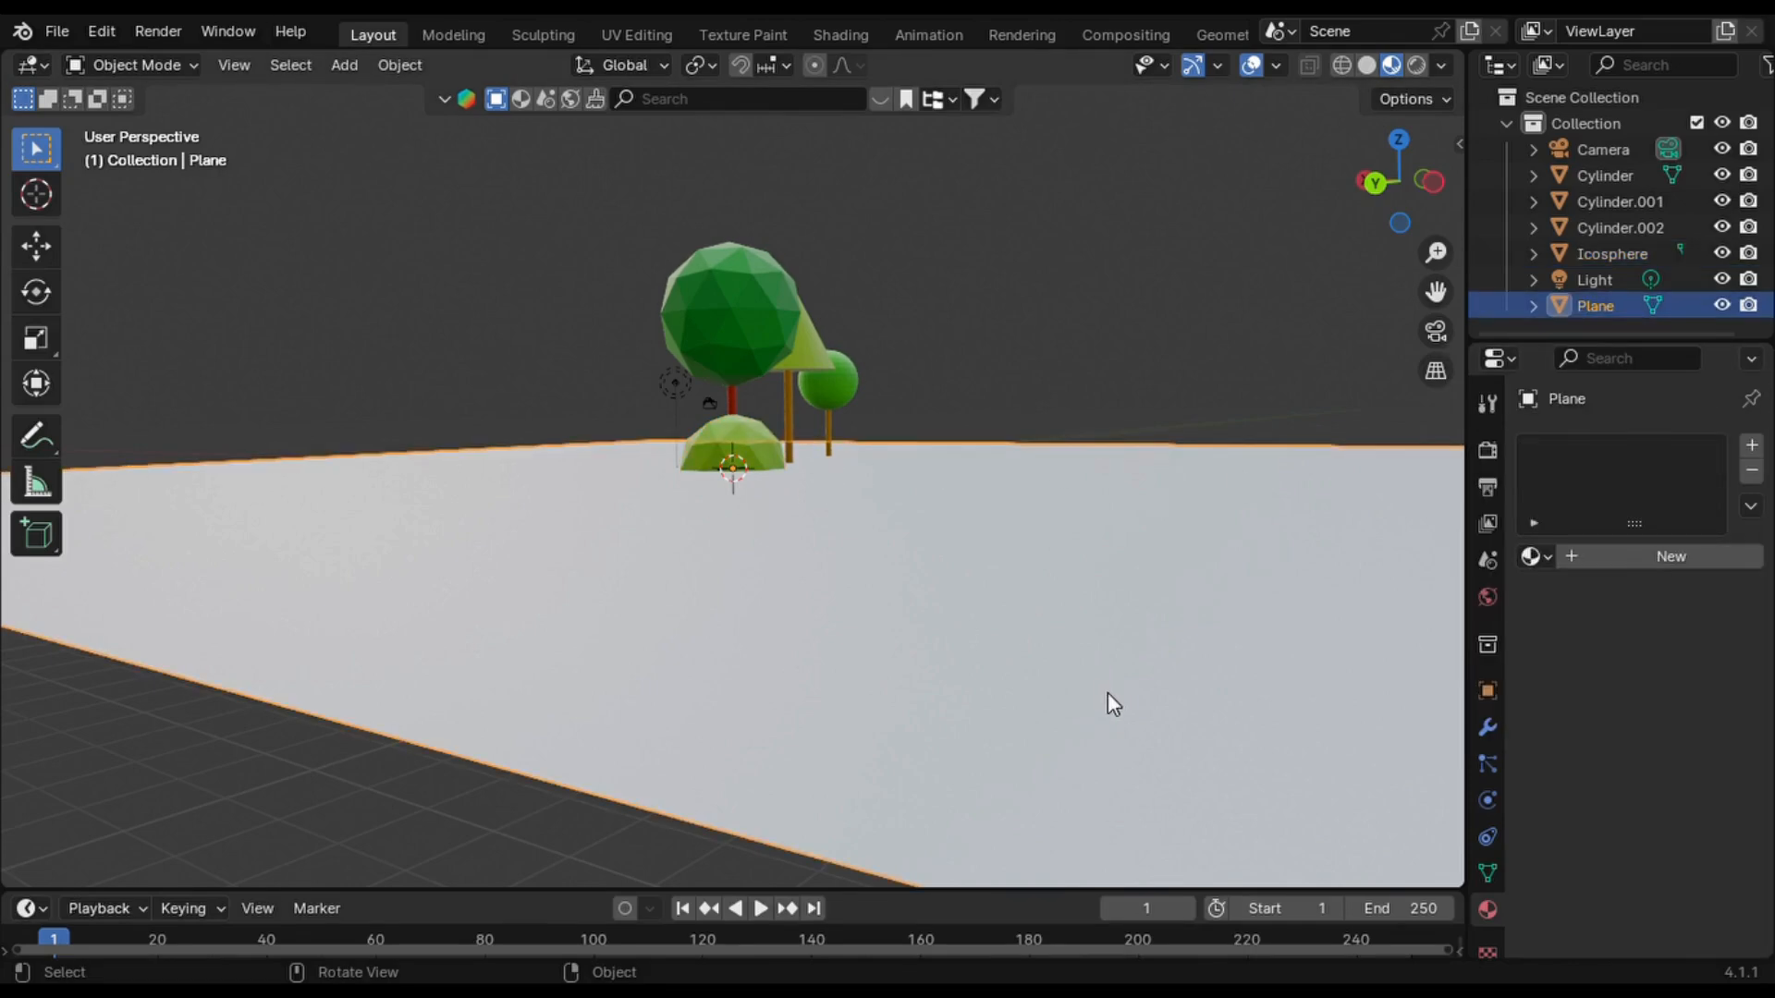
click(1672, 557)
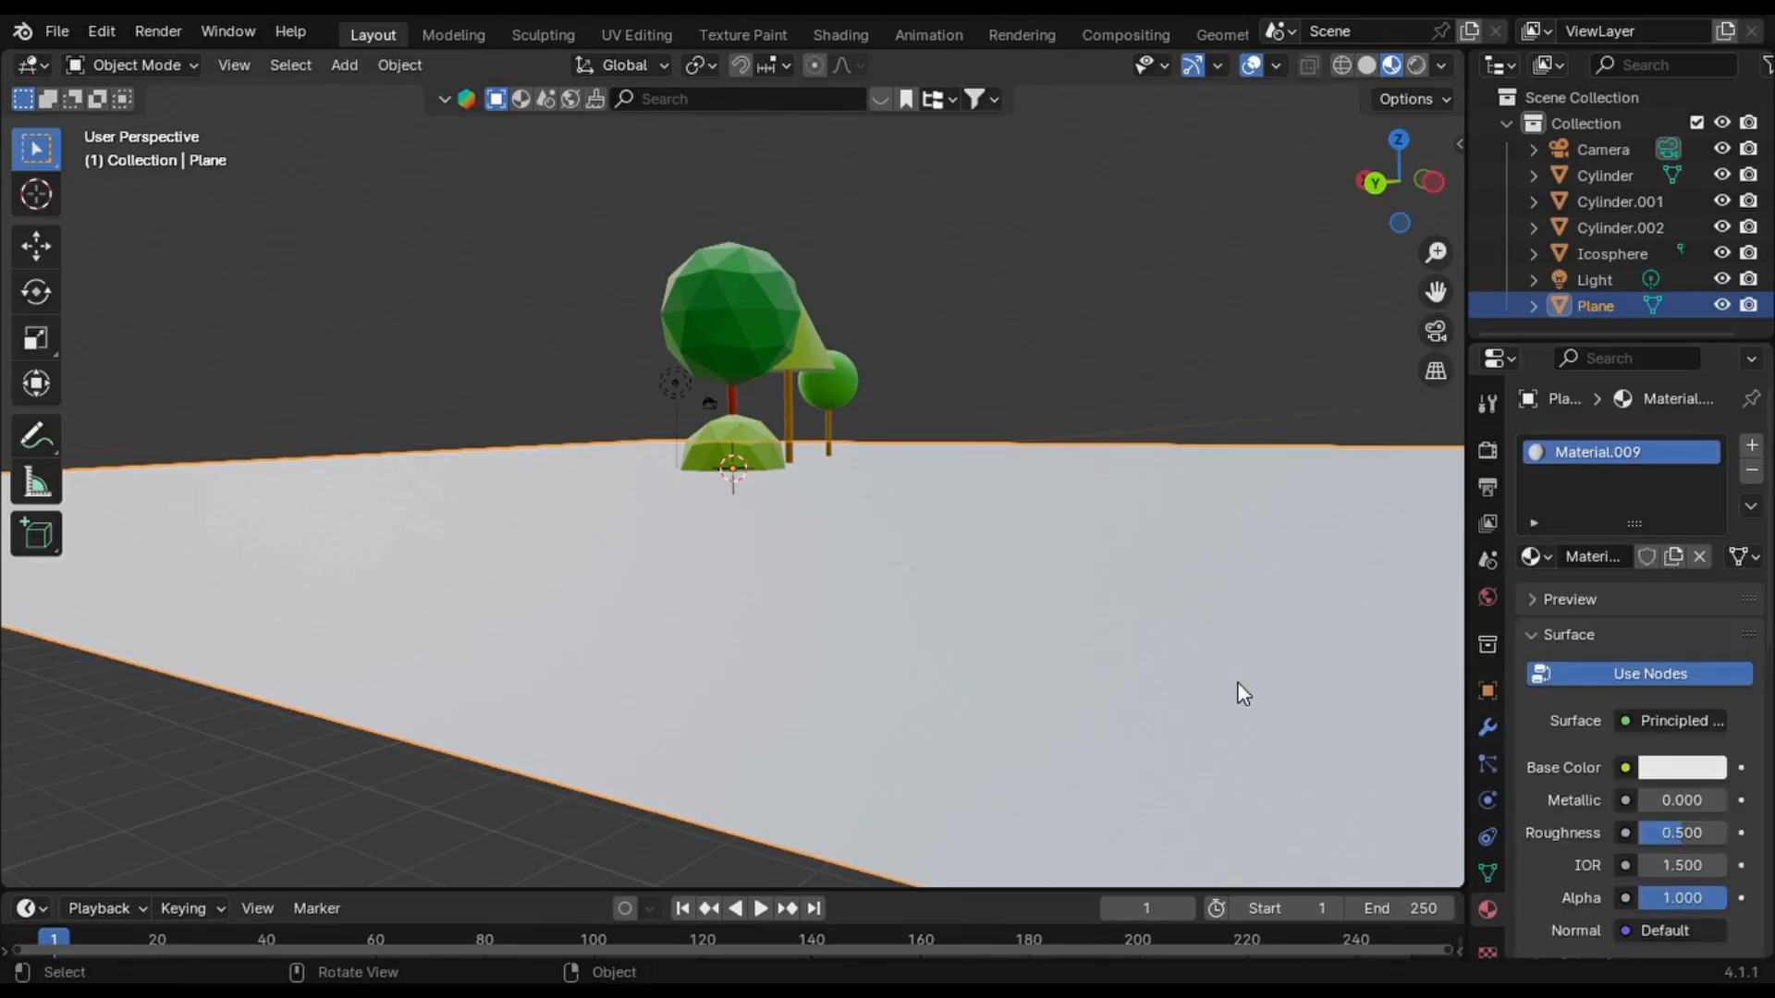
click(1710, 775)
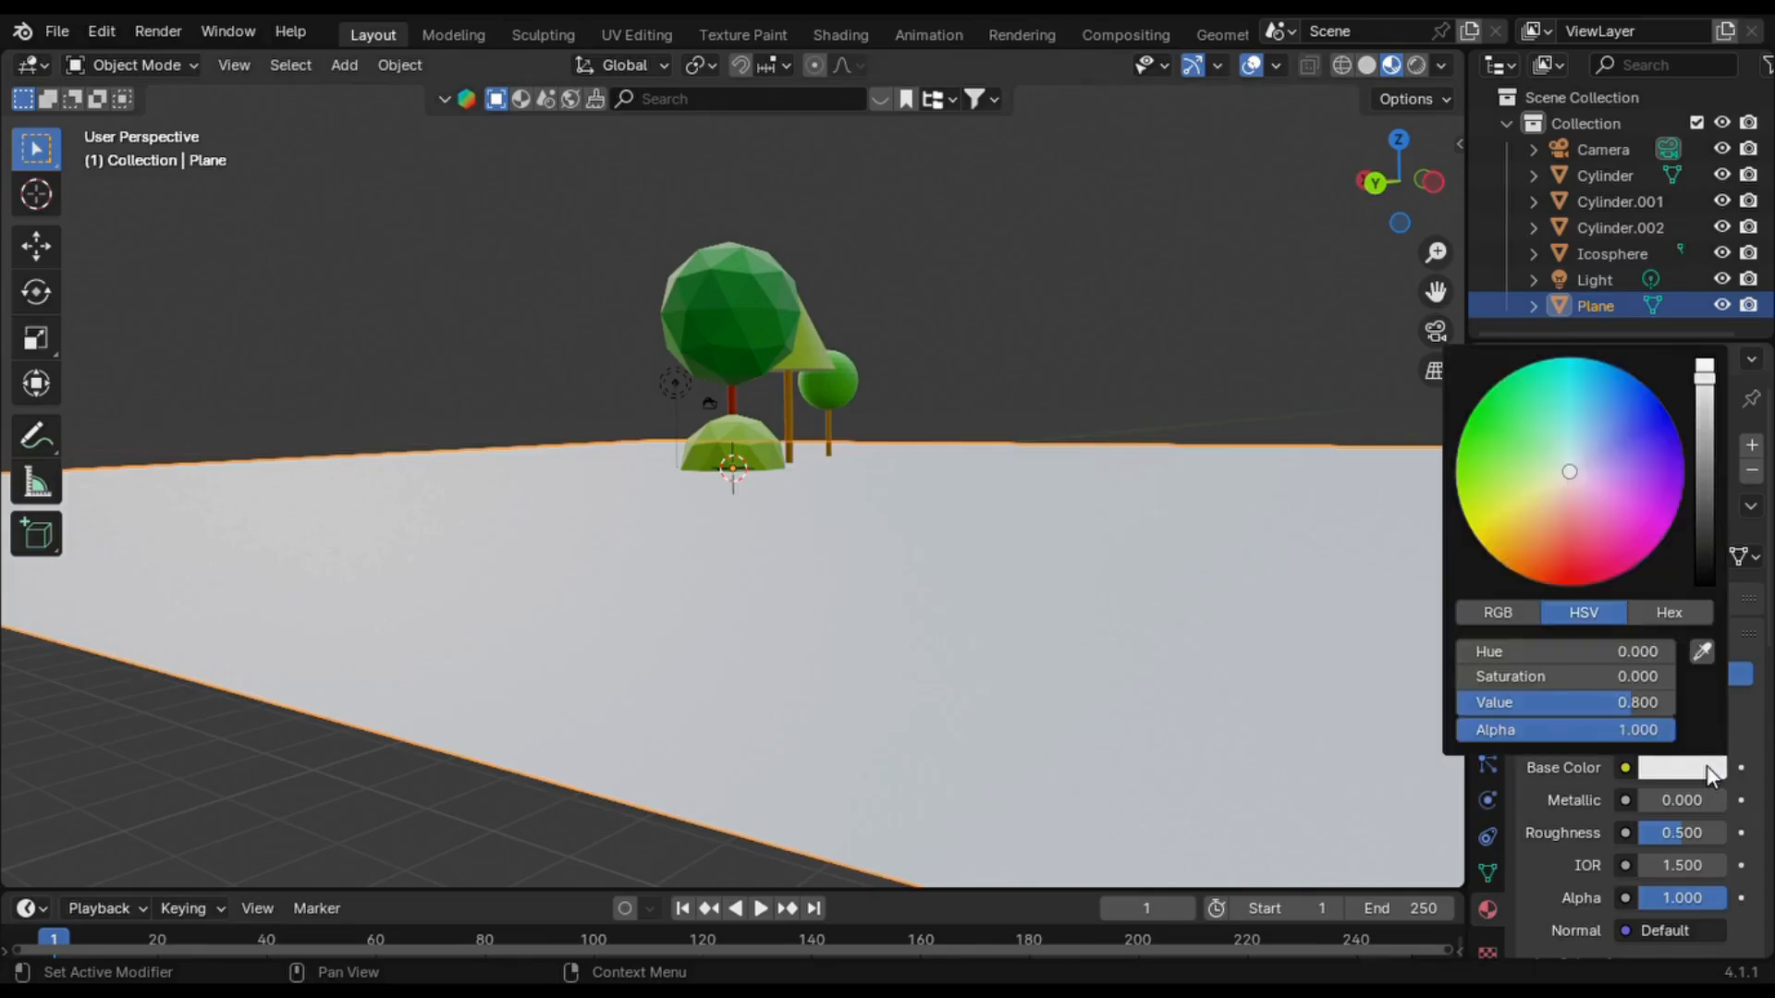
click(1548, 519)
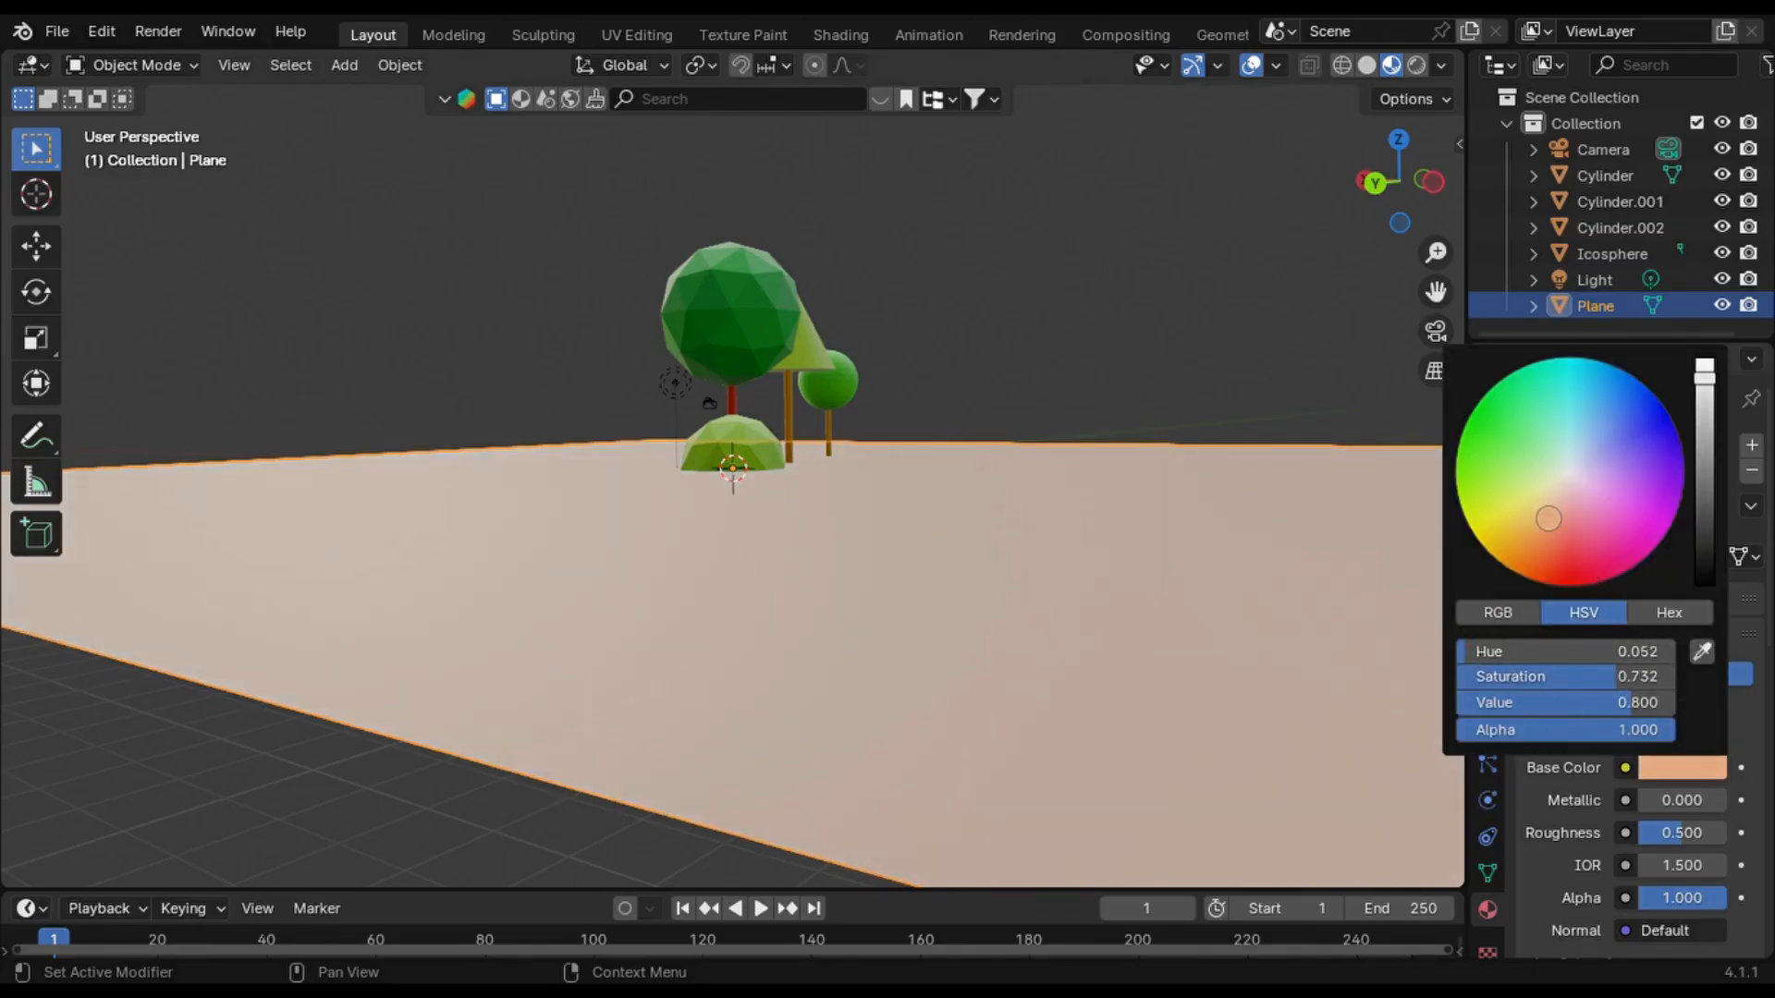
- Shift the ground plane's base color slightly to a salmon orange and add a Hair particle system to the plane
drag(1548, 518, 1554, 519)
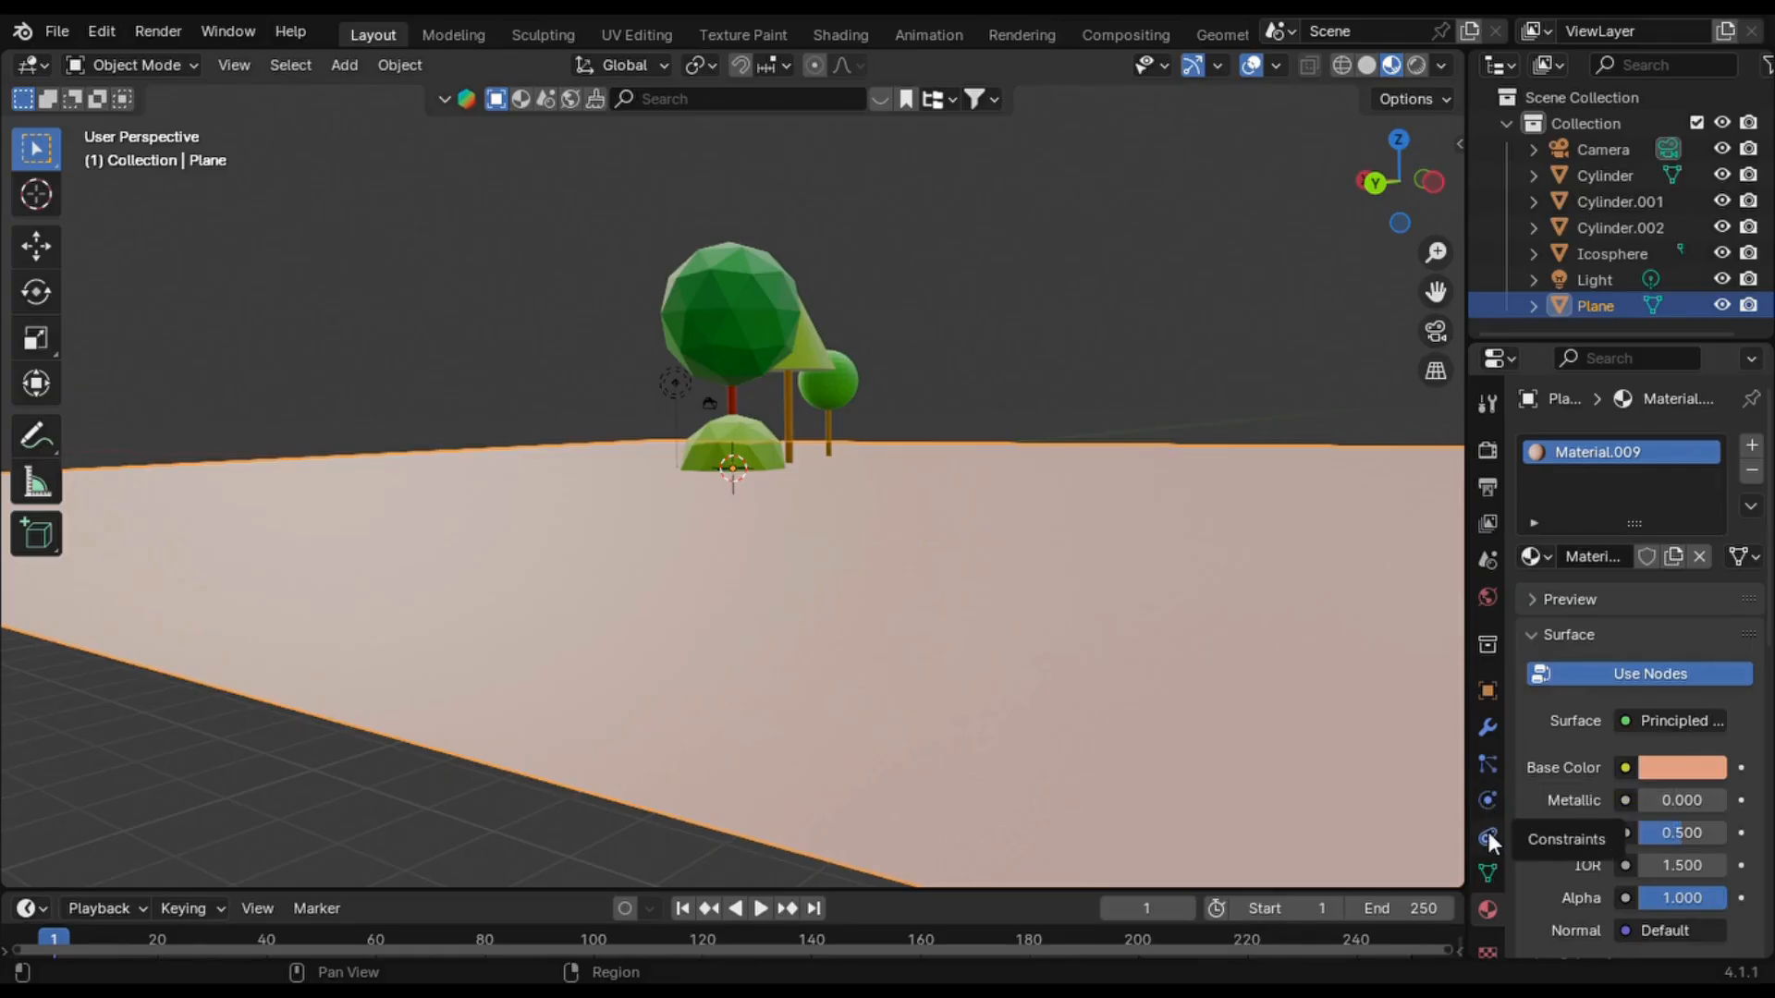
click(1490, 771)
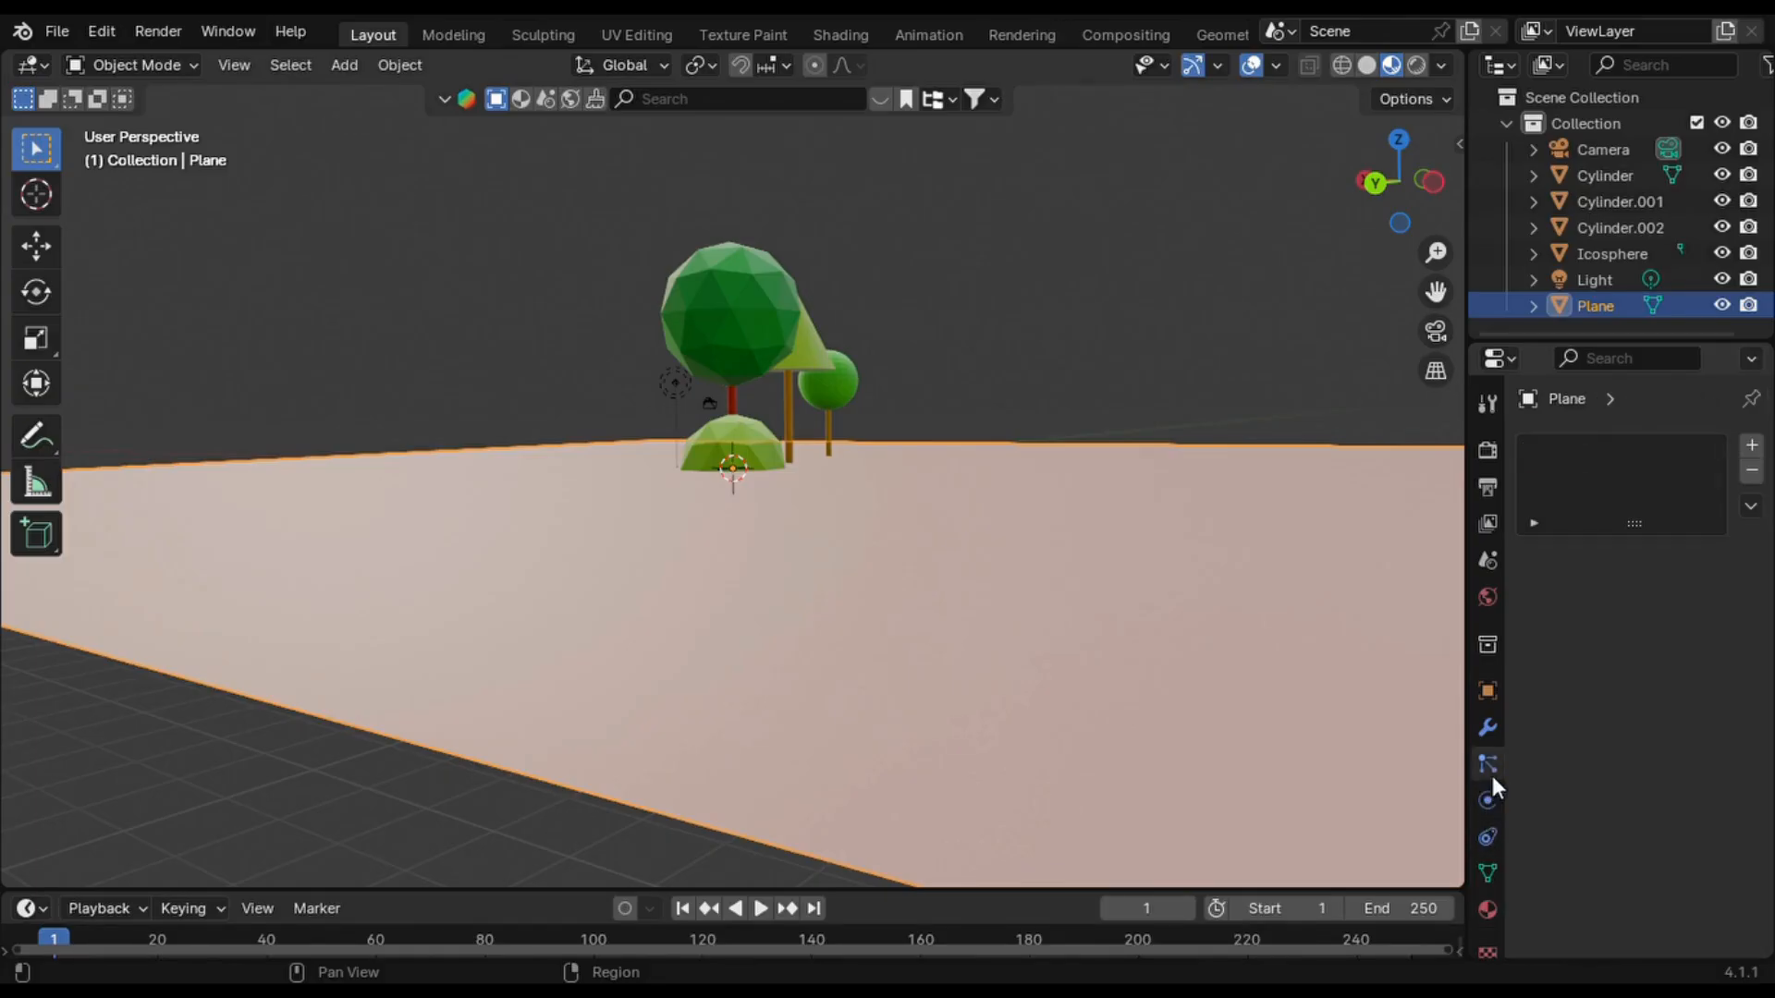
click(1751, 446)
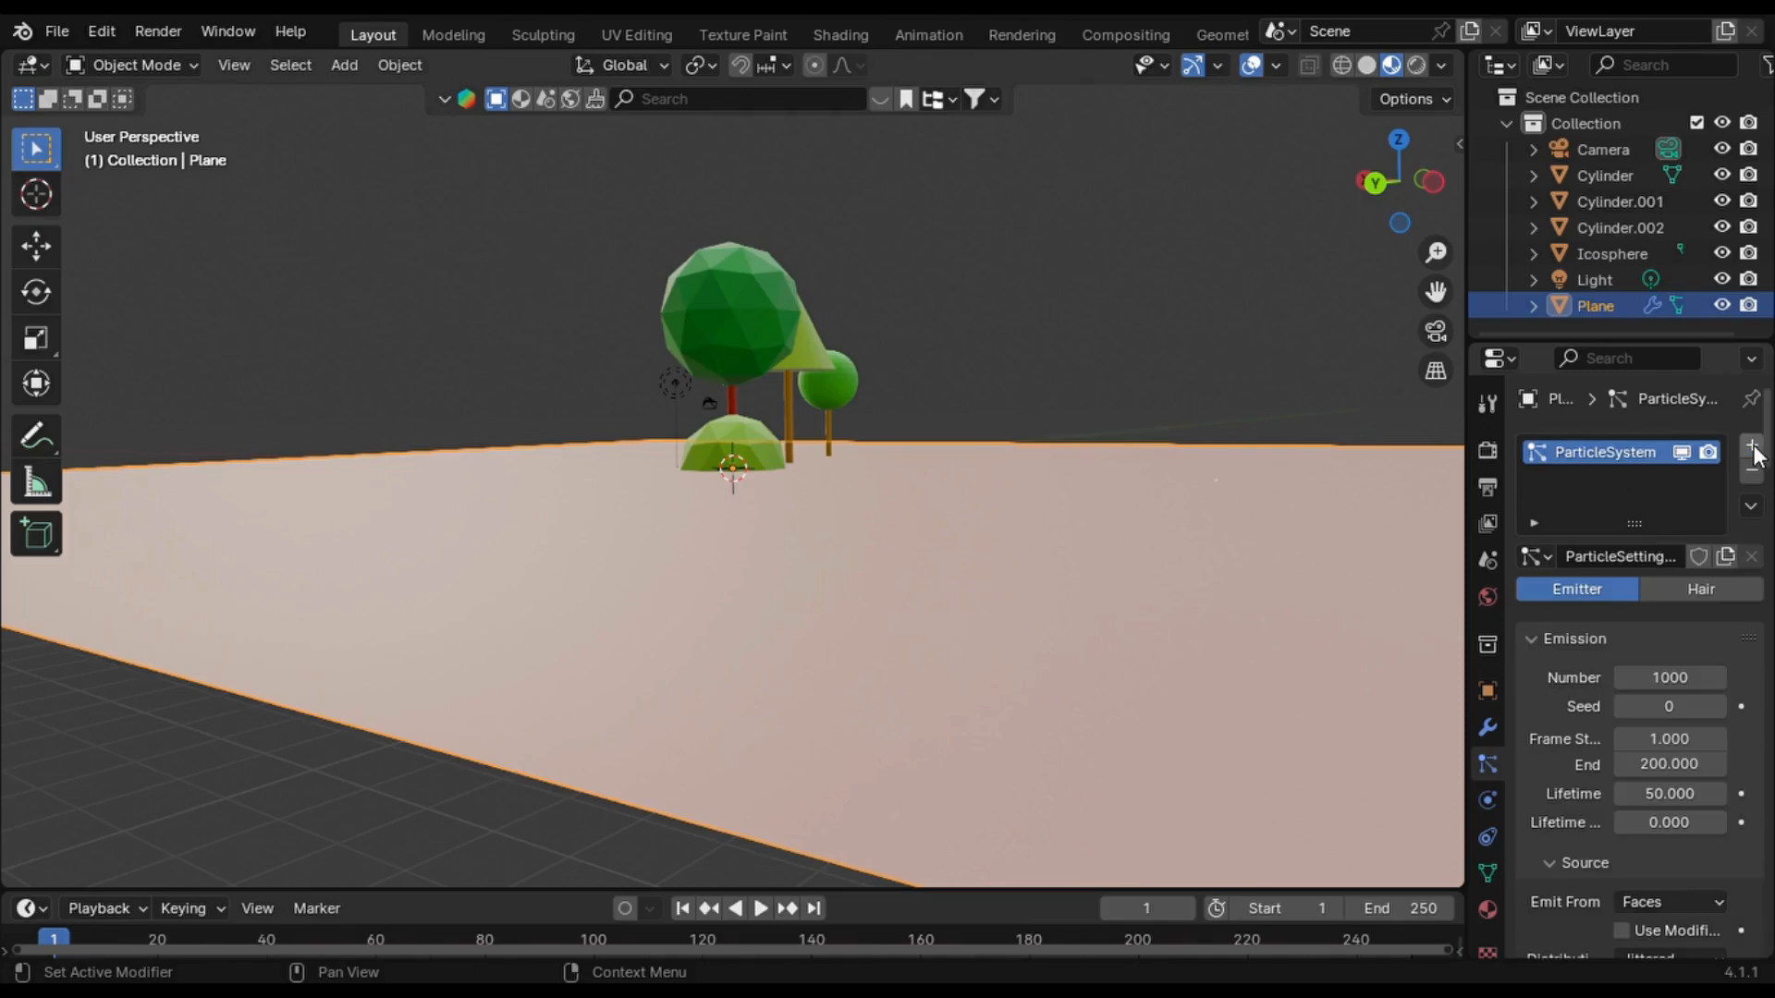
click(1743, 590)
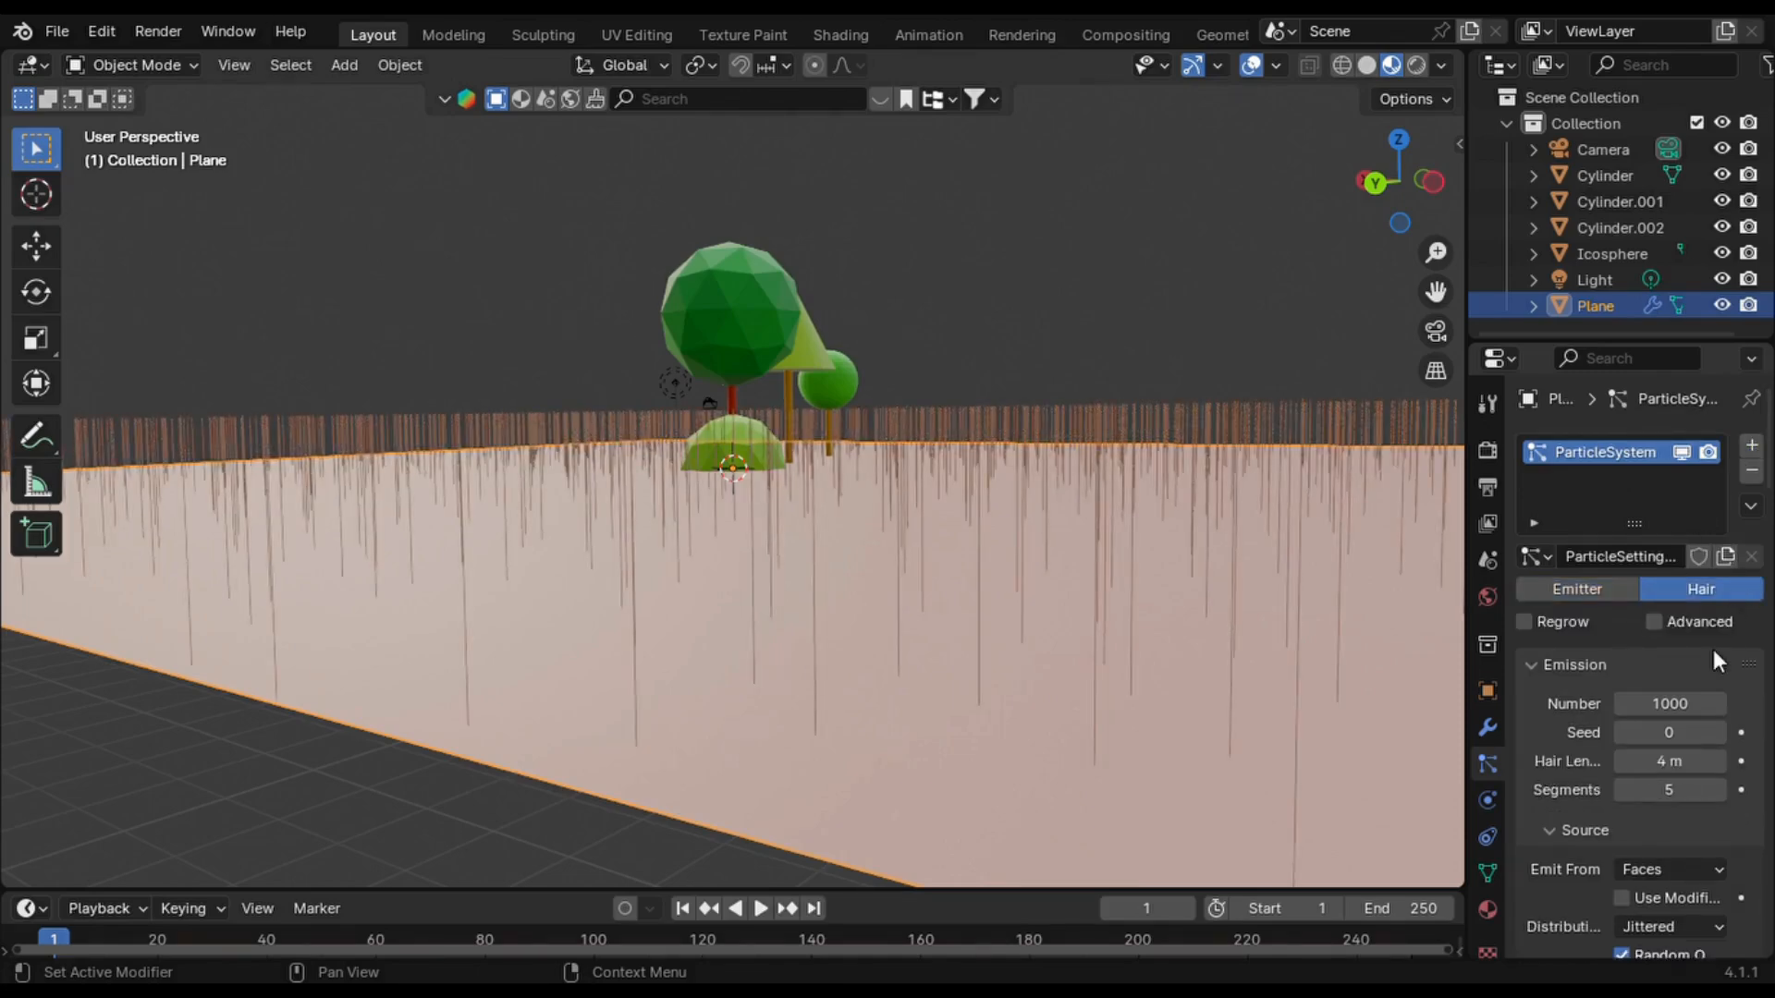
- Render the plane's hair particles as Object, using the ico sphere bush as the instance object
scroll(1712, 649, down, 6)
scroll(1712, 649, down, 5)
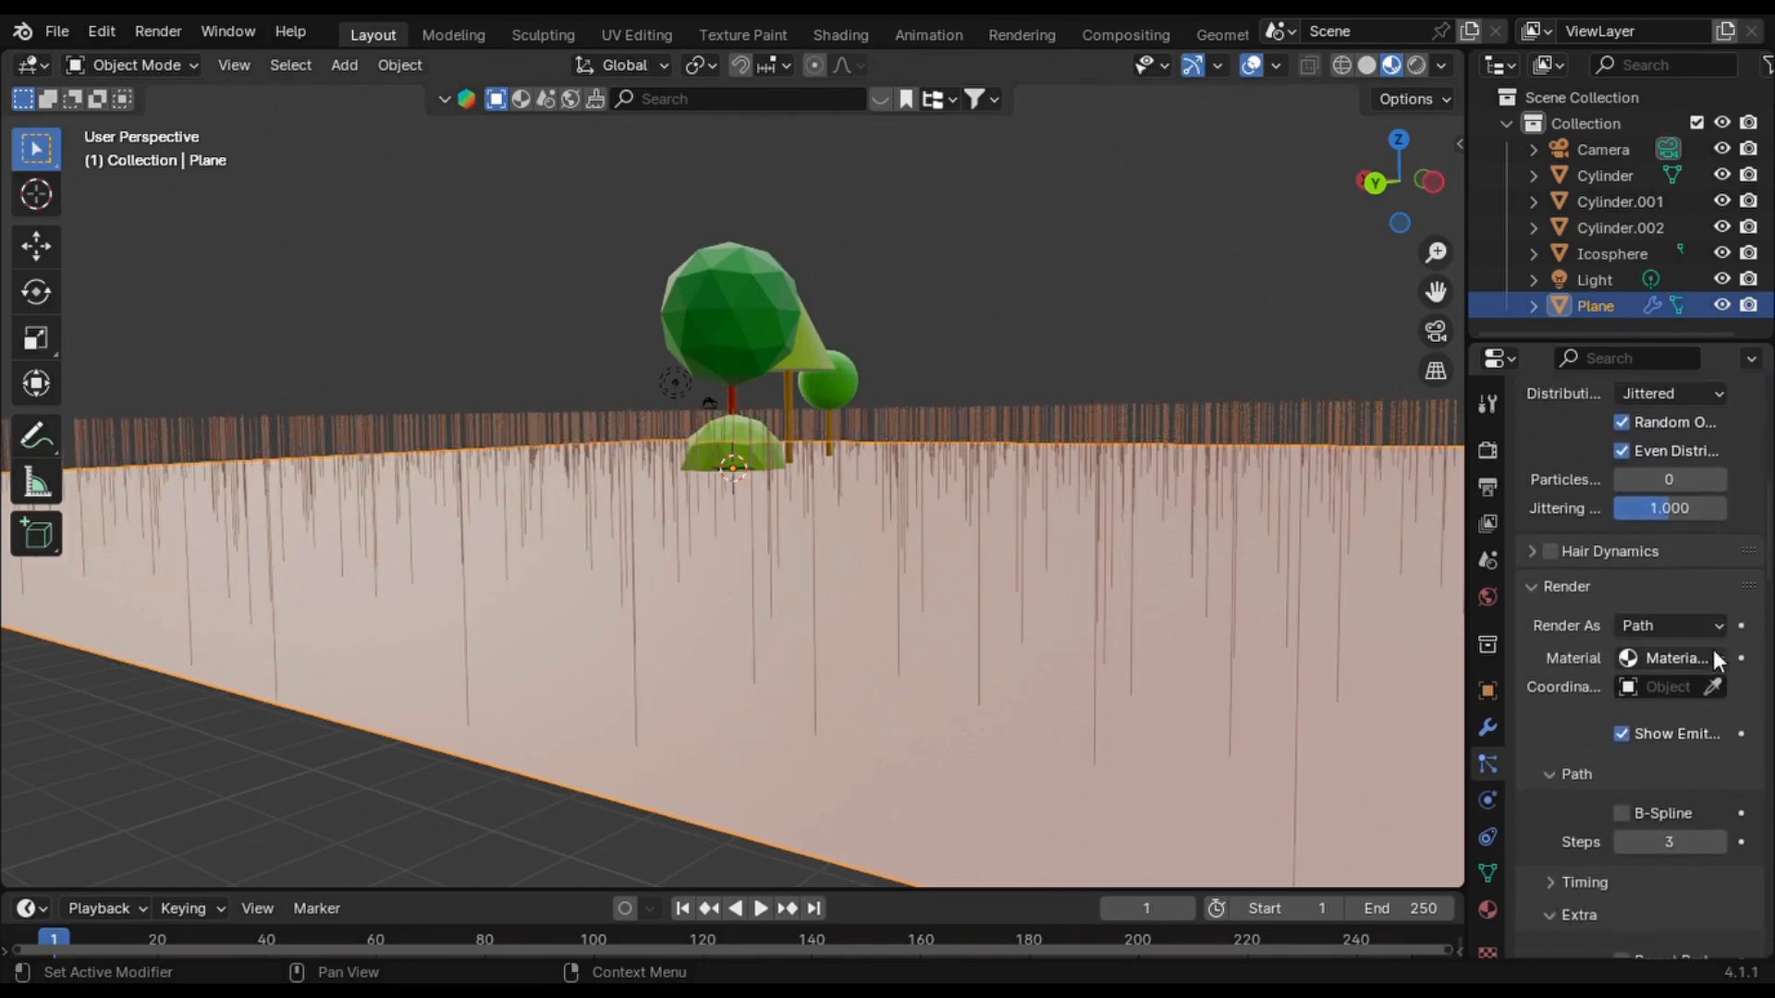
click(1559, 580)
click(1557, 575)
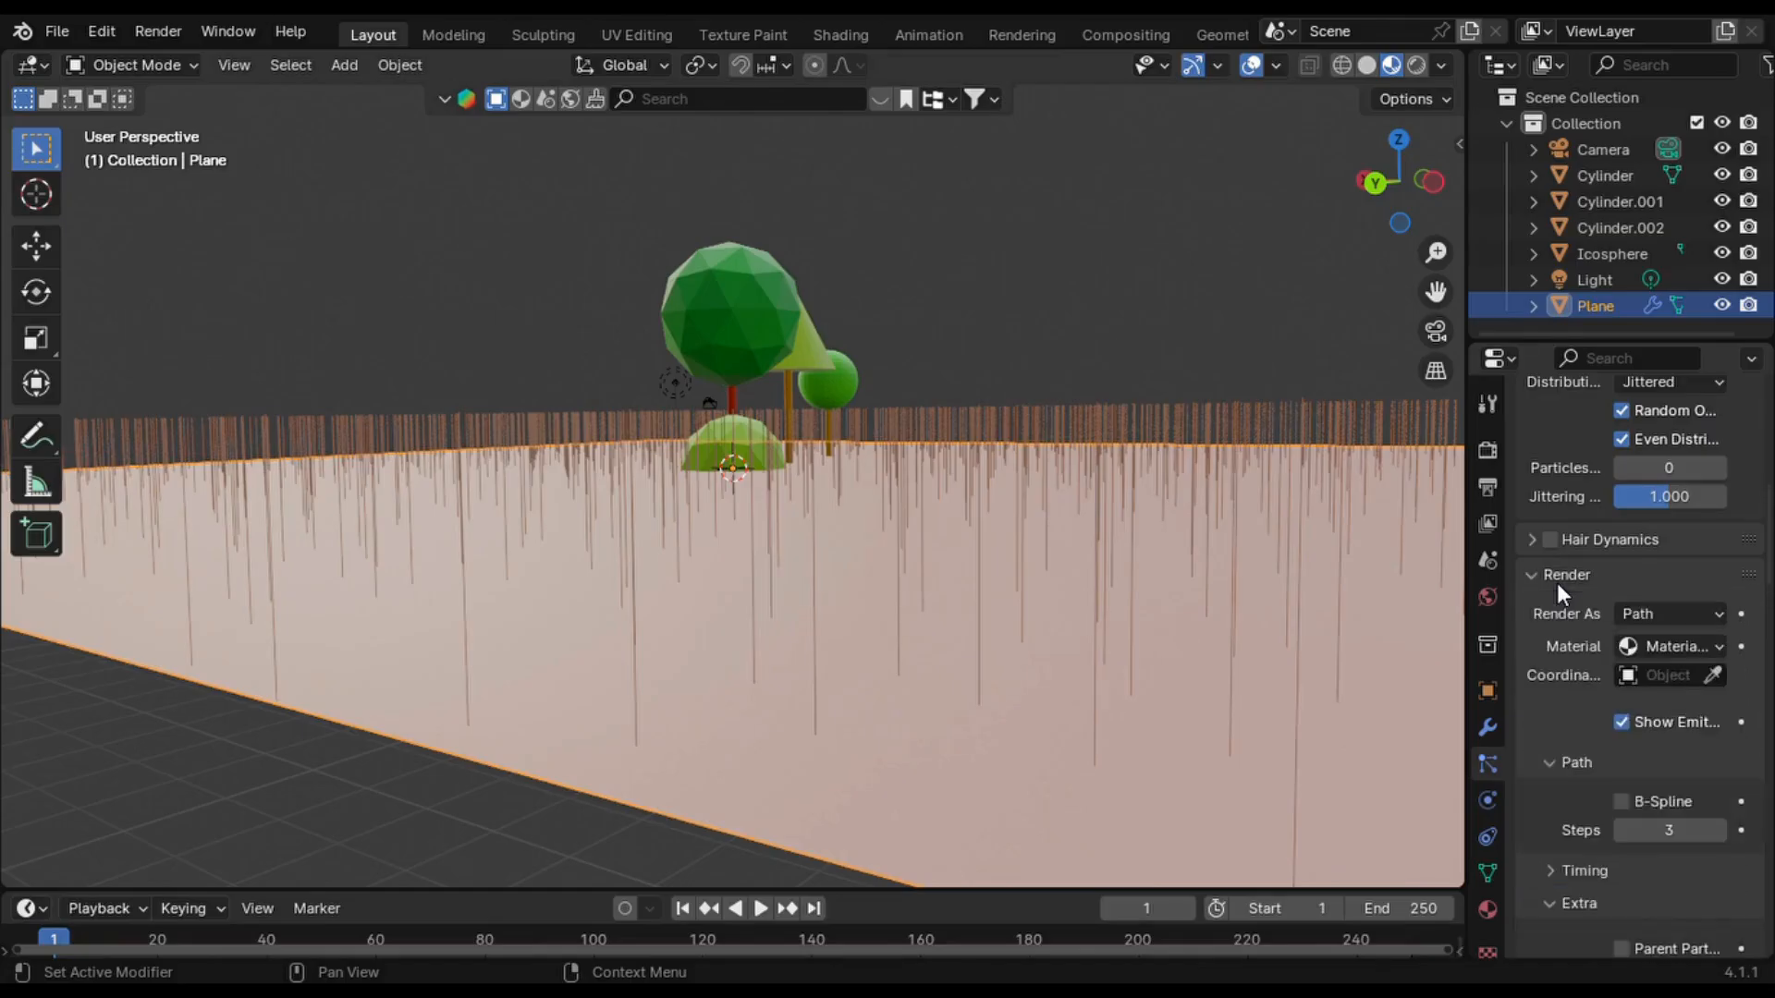
scroll(1694, 674, down, 1)
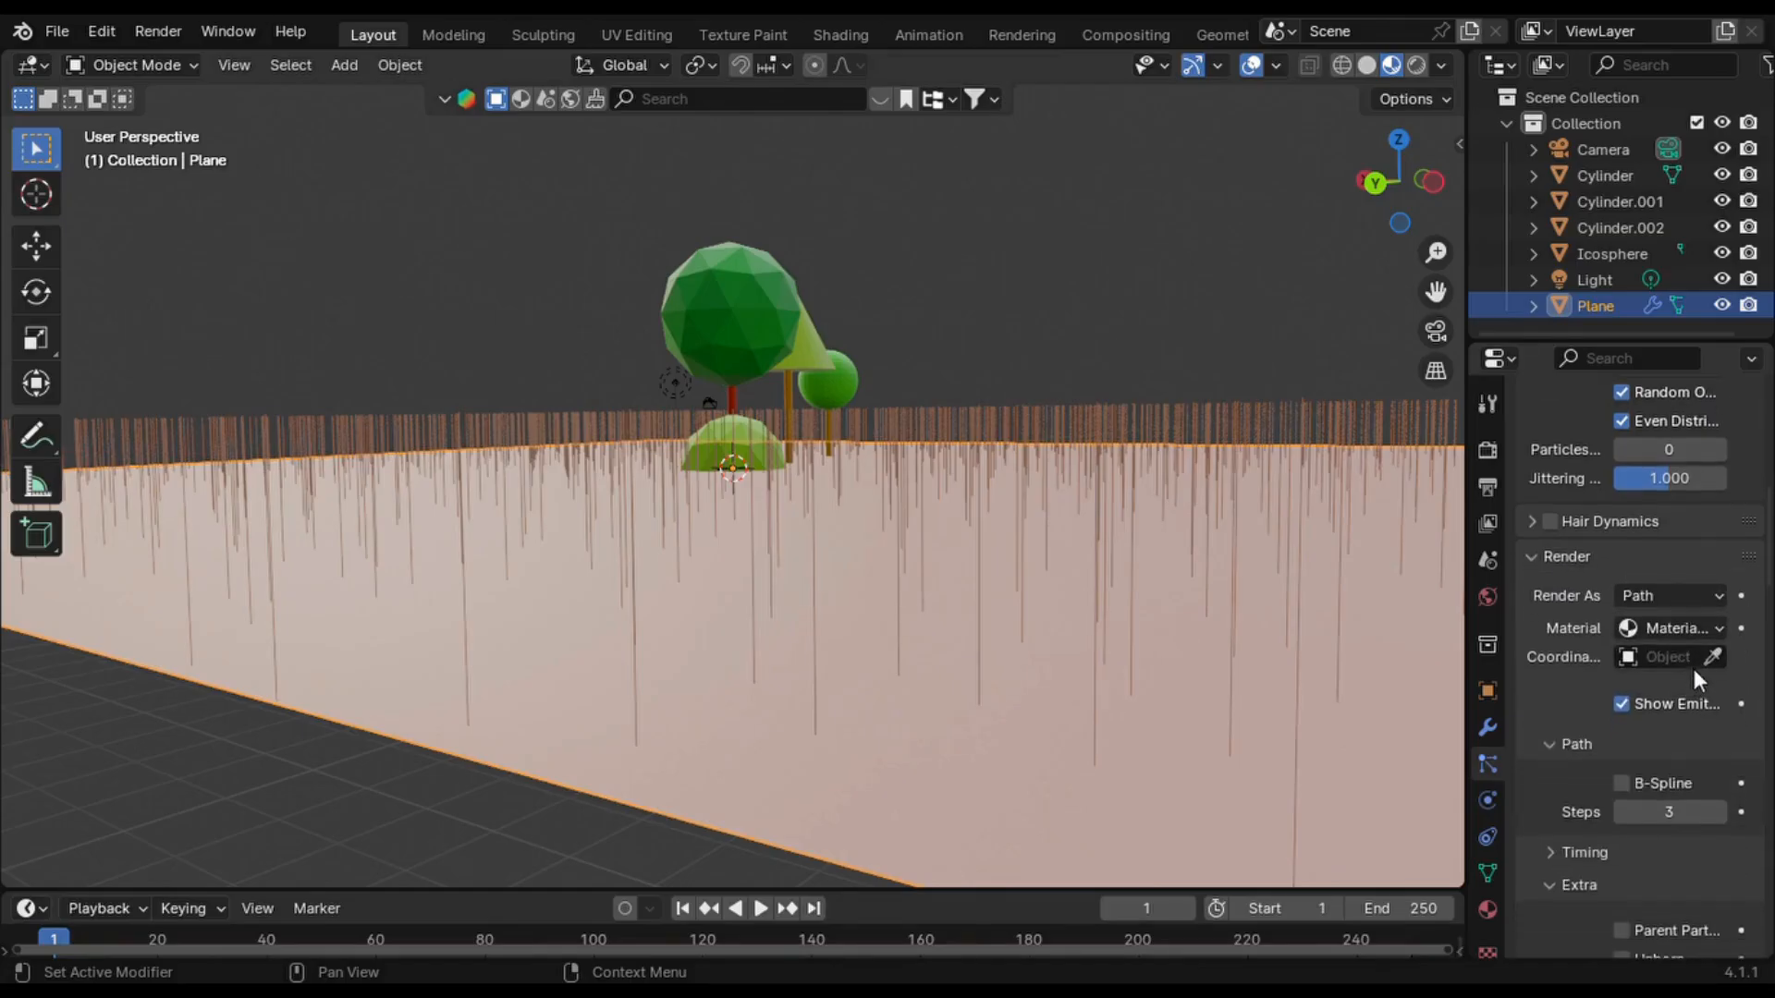
click(1717, 597)
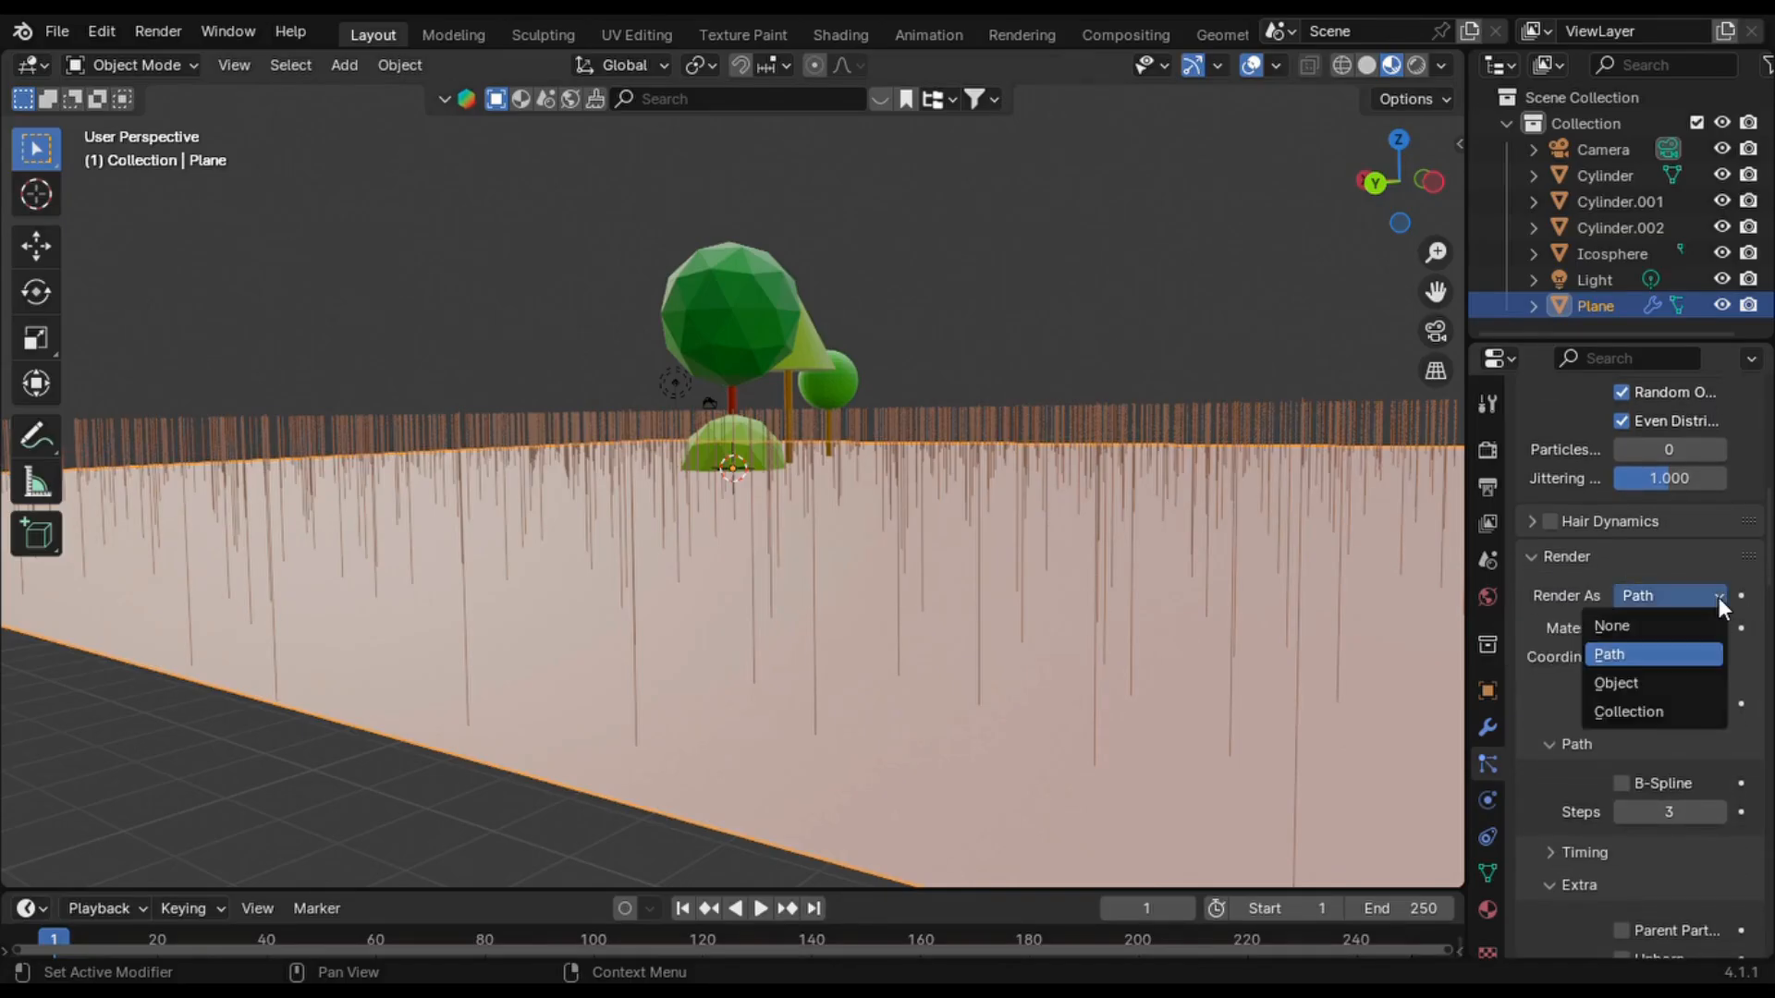
click(1643, 680)
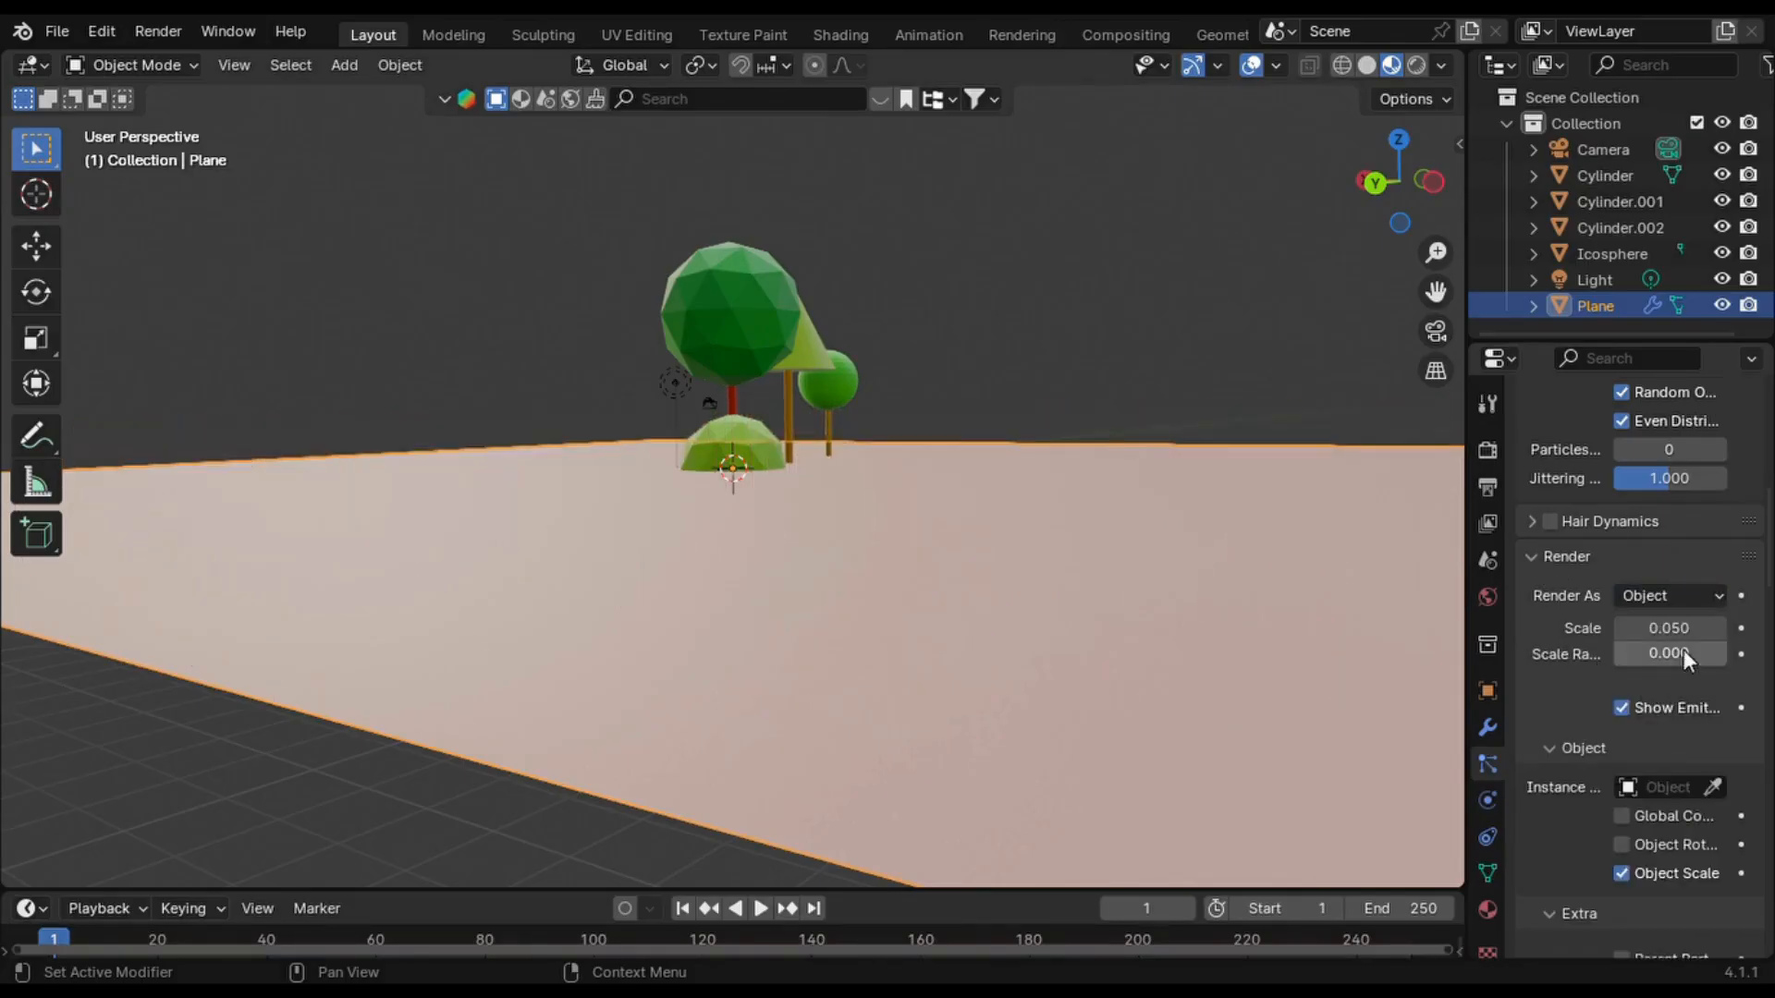
scroll(1683, 651, down, 4)
click(1721, 710)
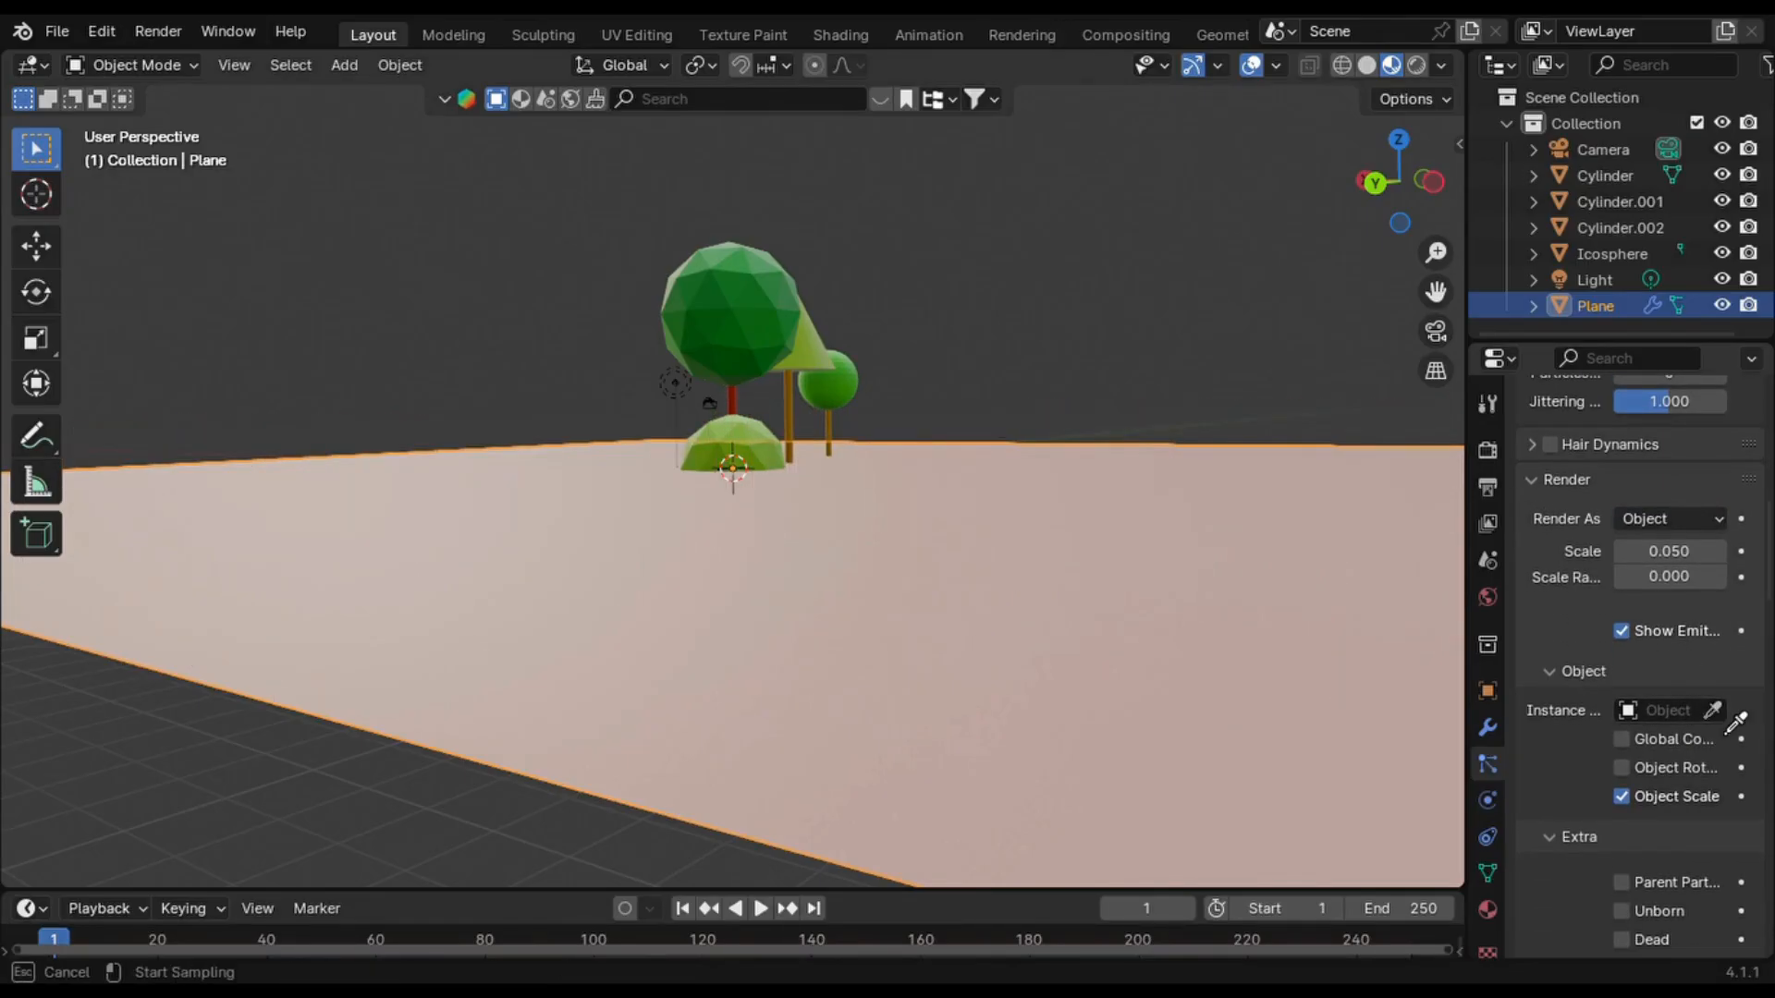
click(745, 458)
middle_drag(898, 587, 898, 588)
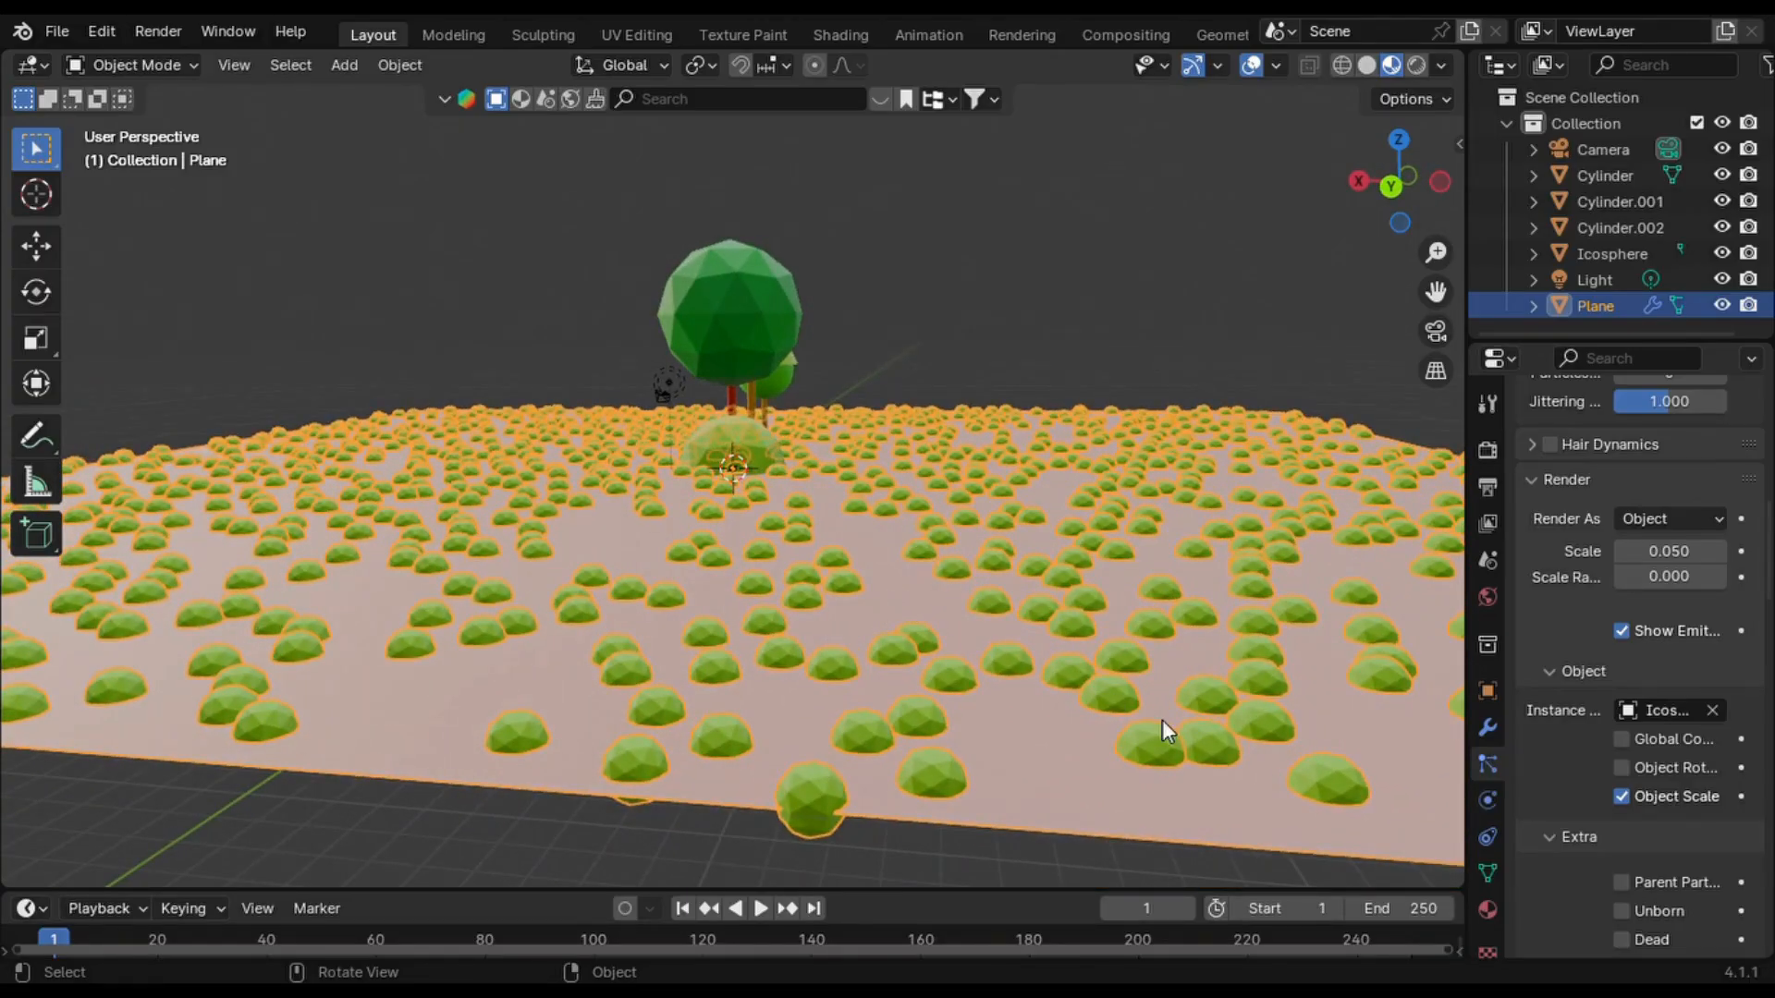
- Scale up the original ico sphere bush uniformly so the bushes scattered over the plane become larger
click(745, 453)
key(s)
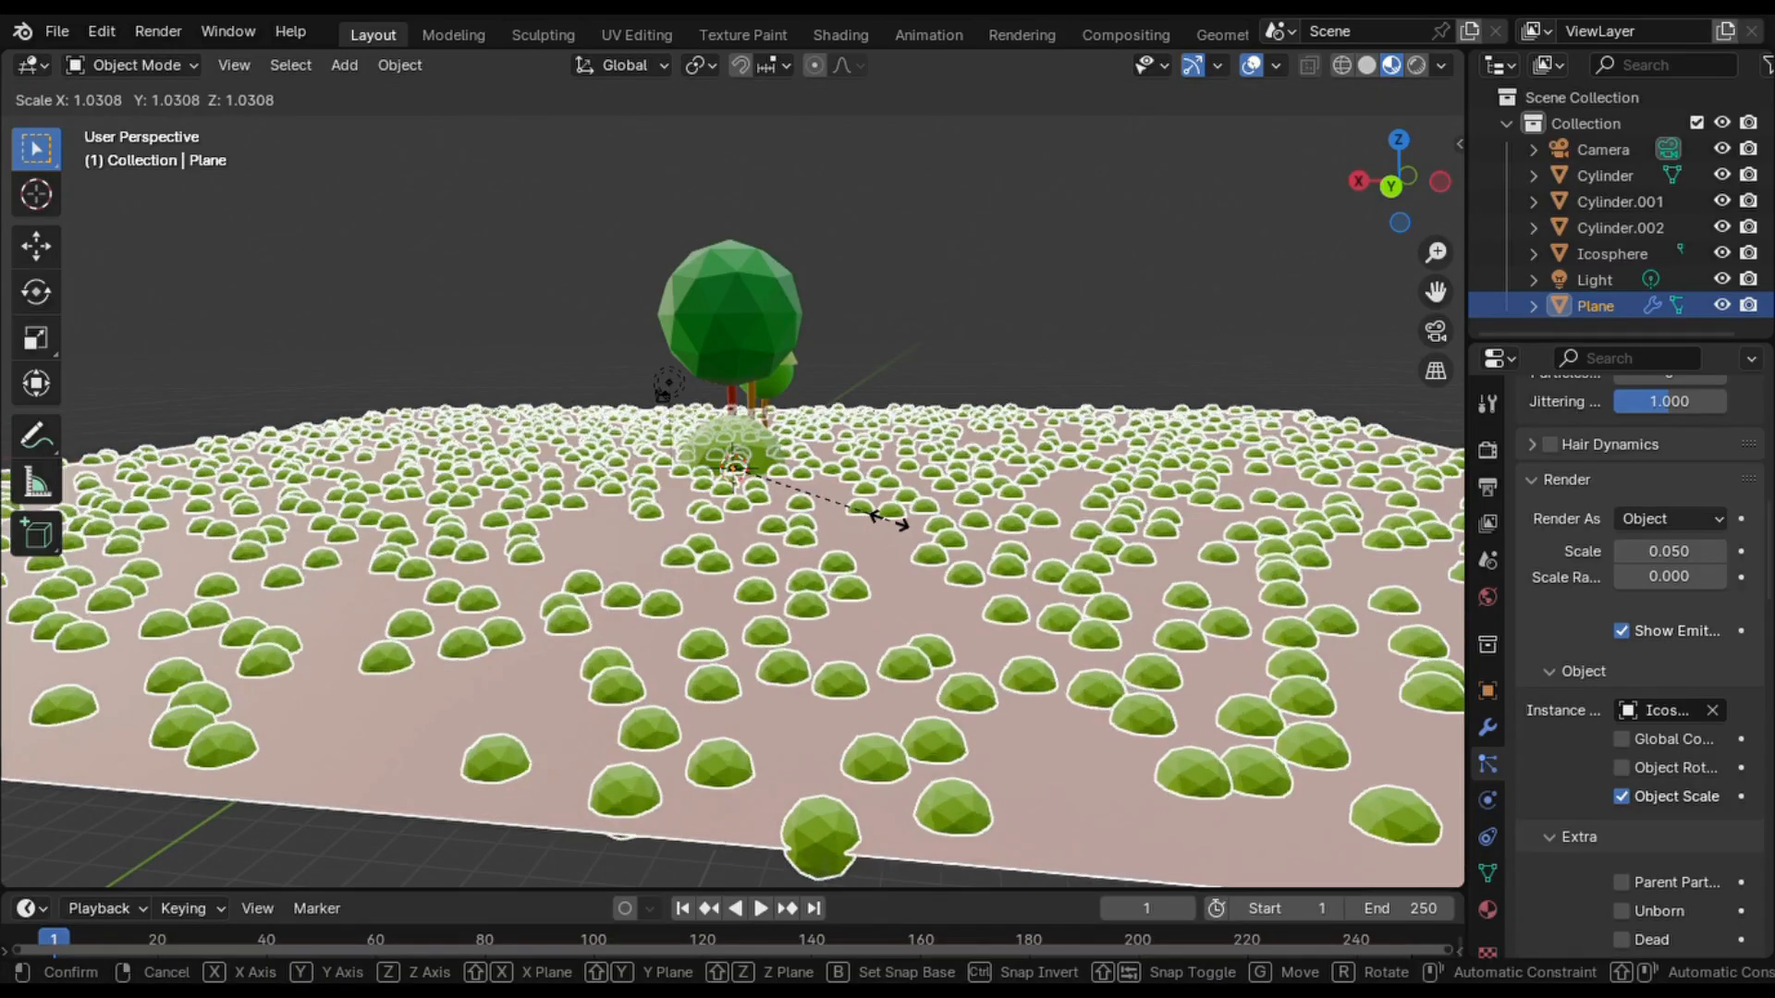
click(815, 453)
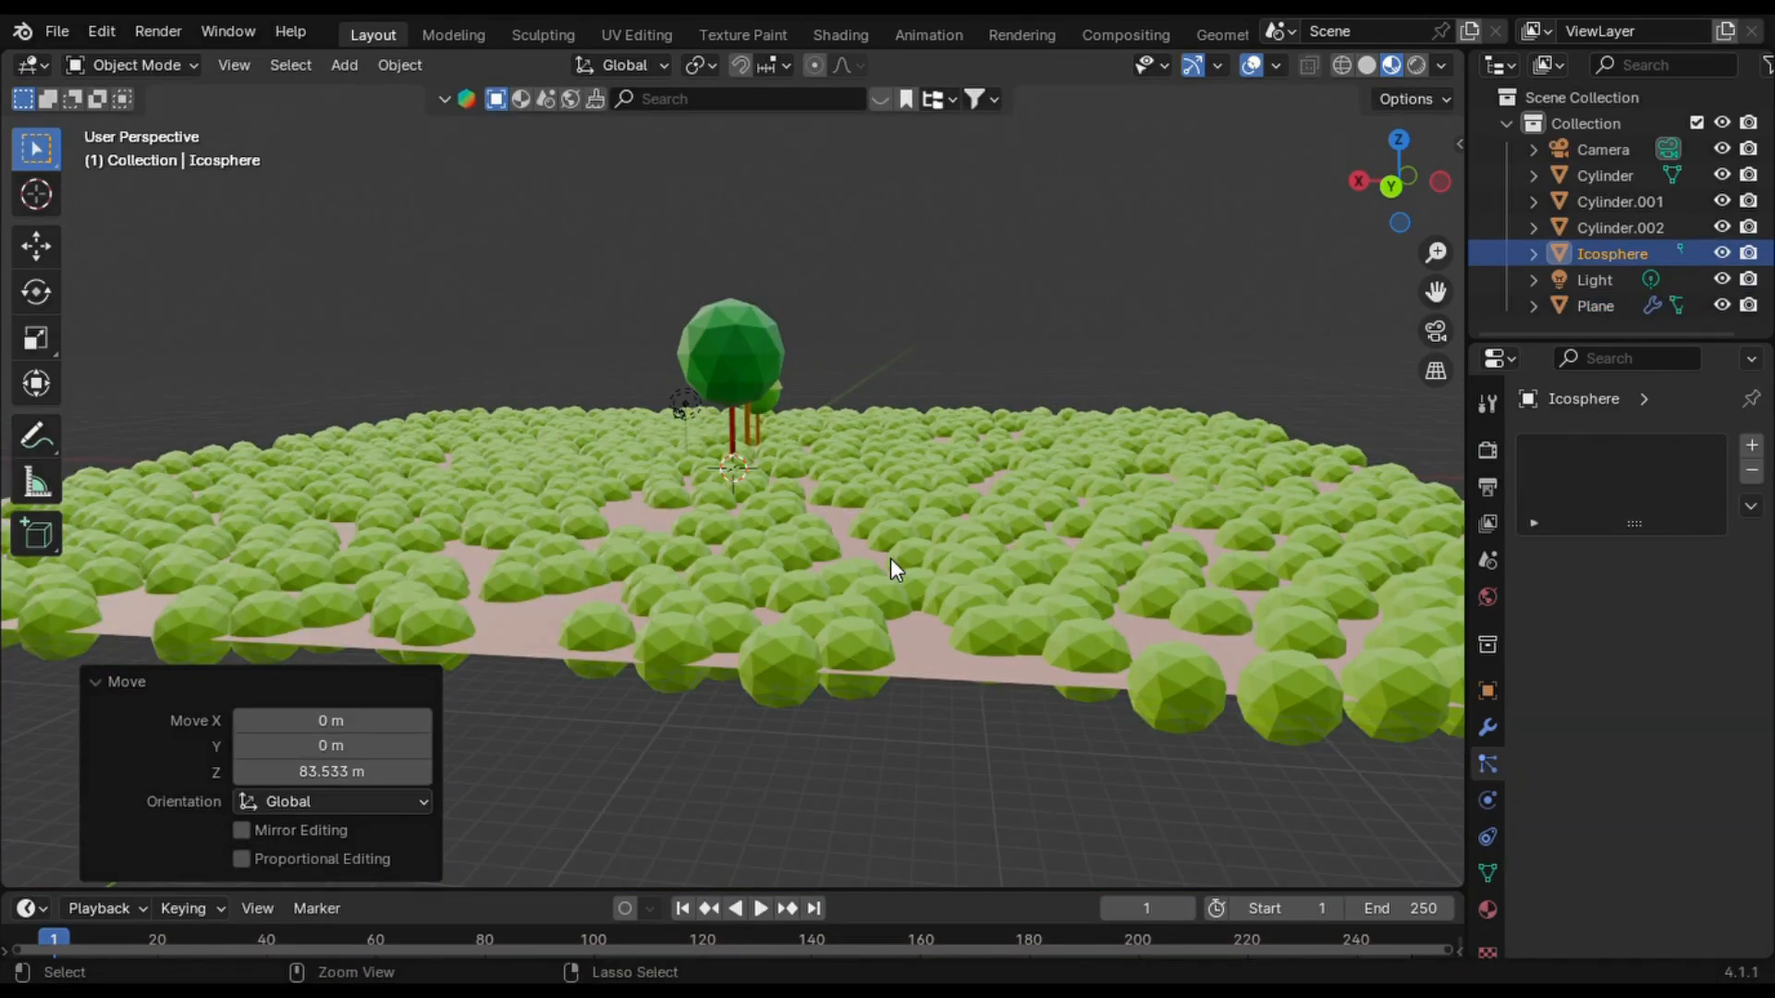
- Undo the original bush's last move and raise it about 52.9 m along Z, out of the scene
key(ctrl+z)
key(g)
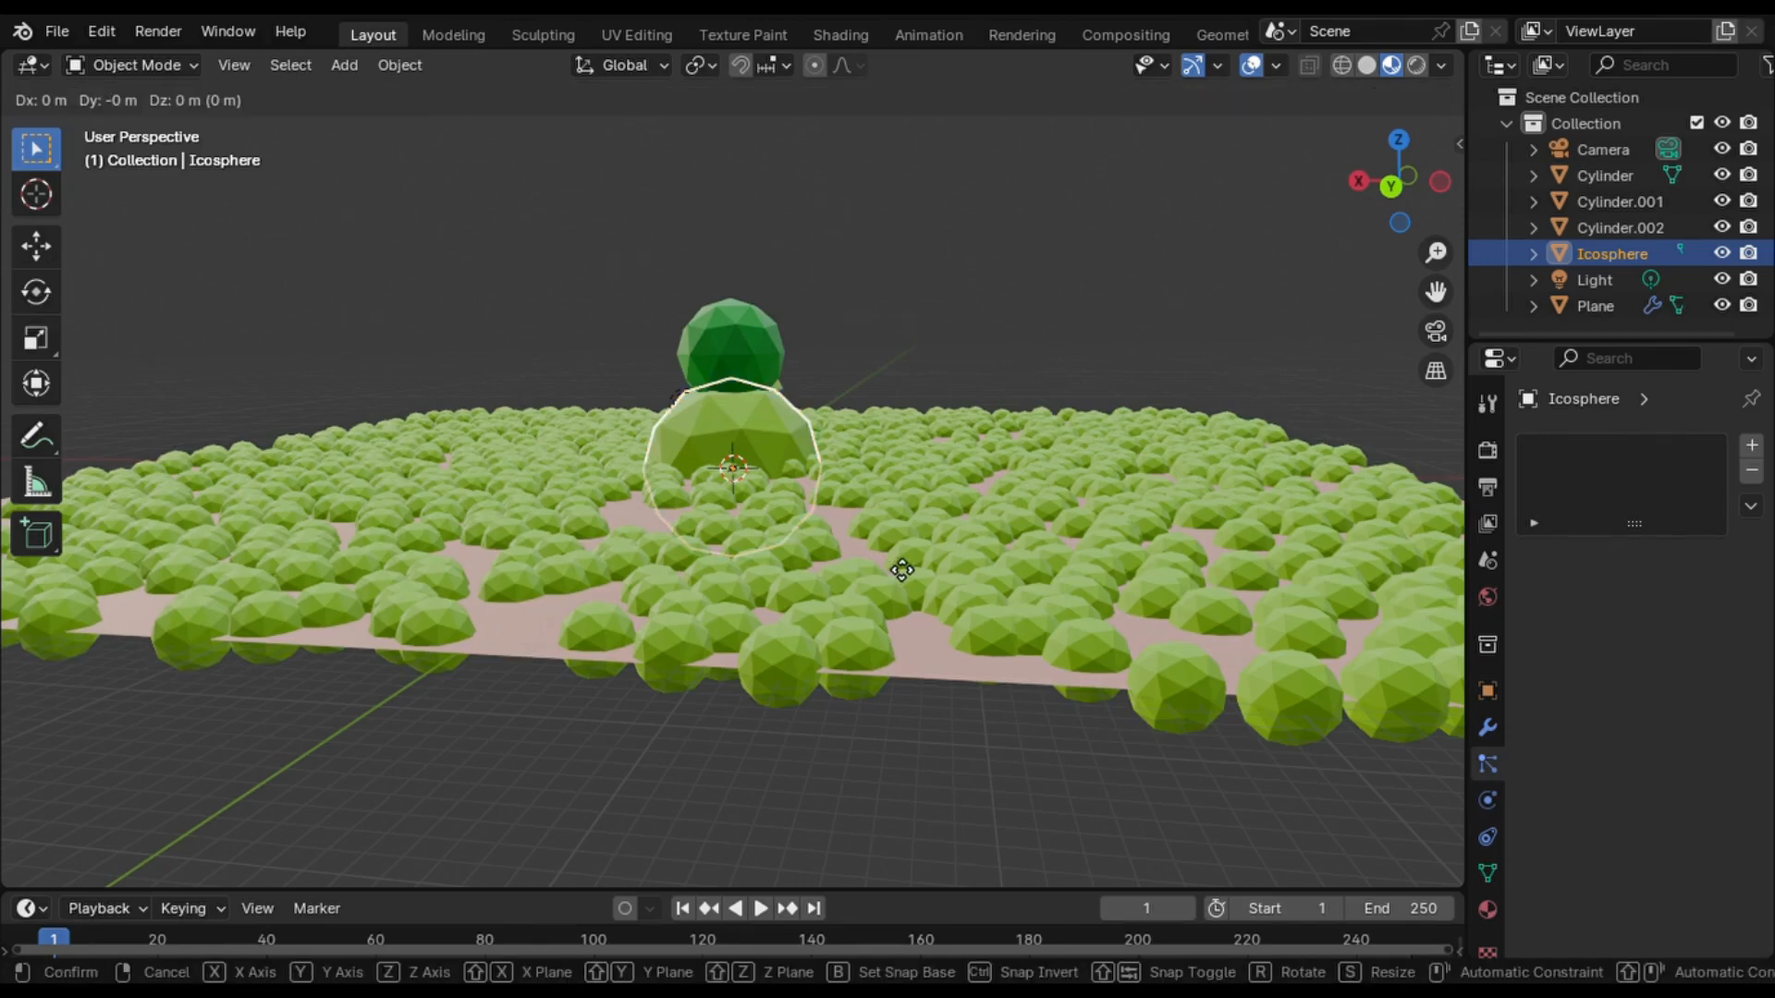
key(z)
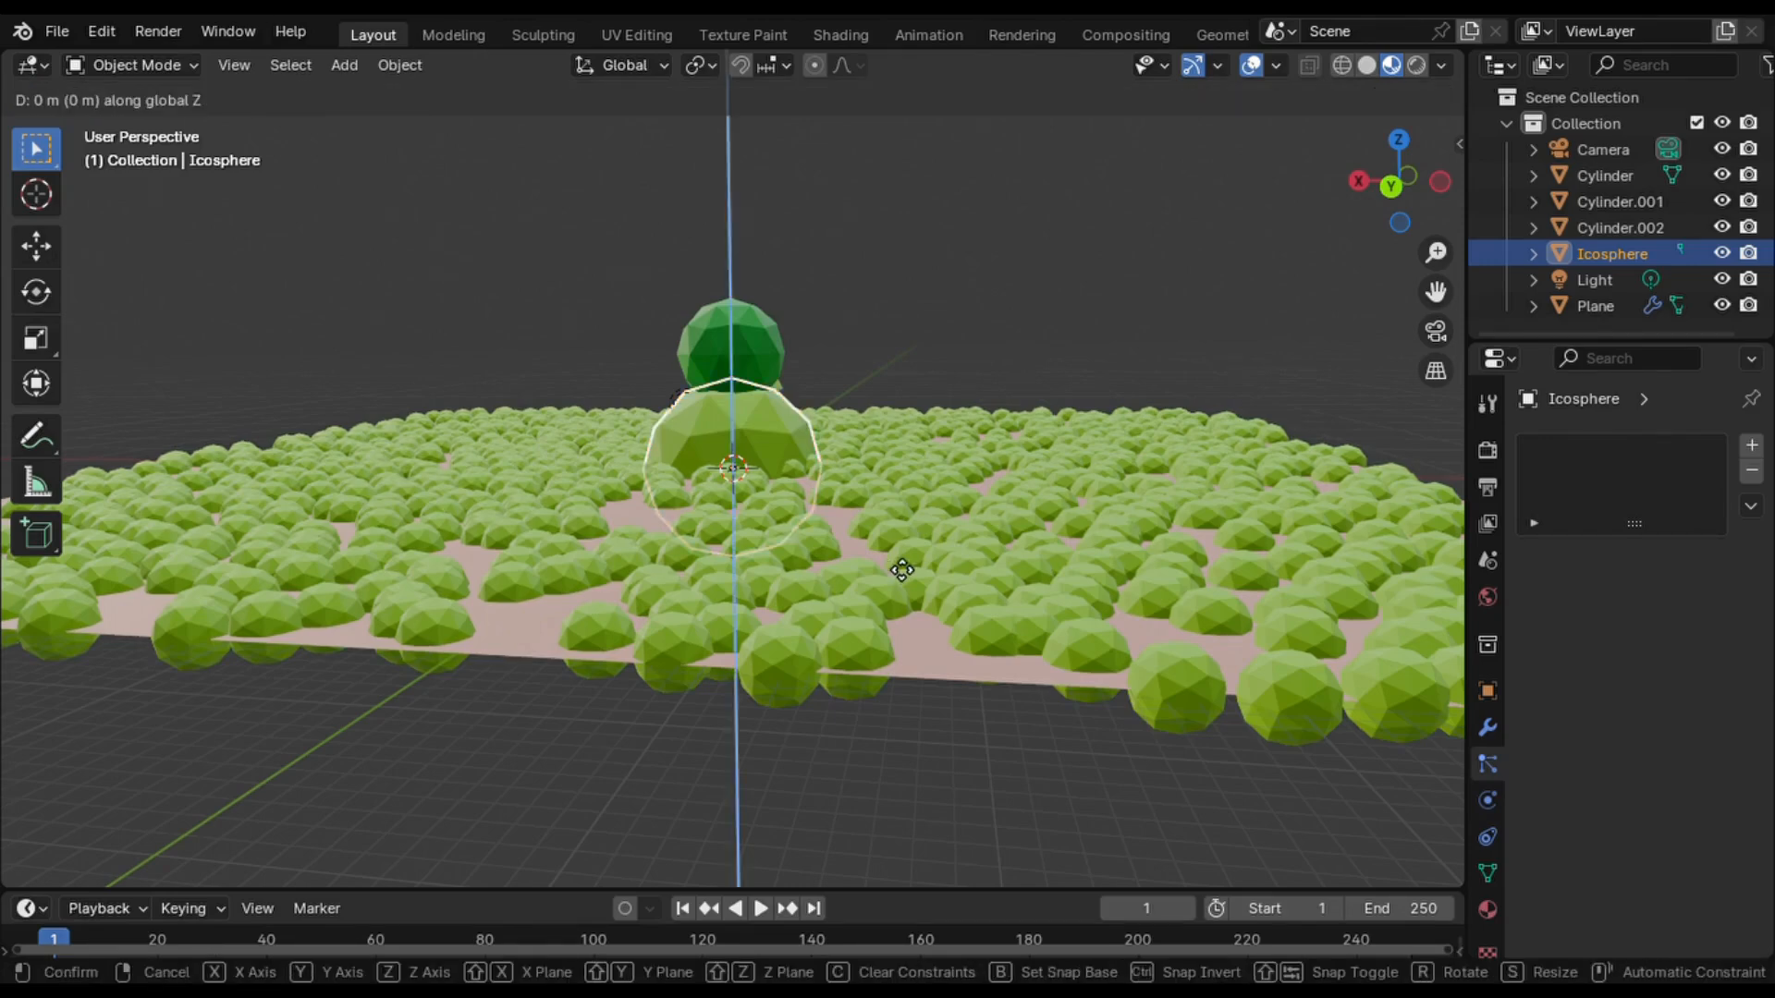
click(860, 776)
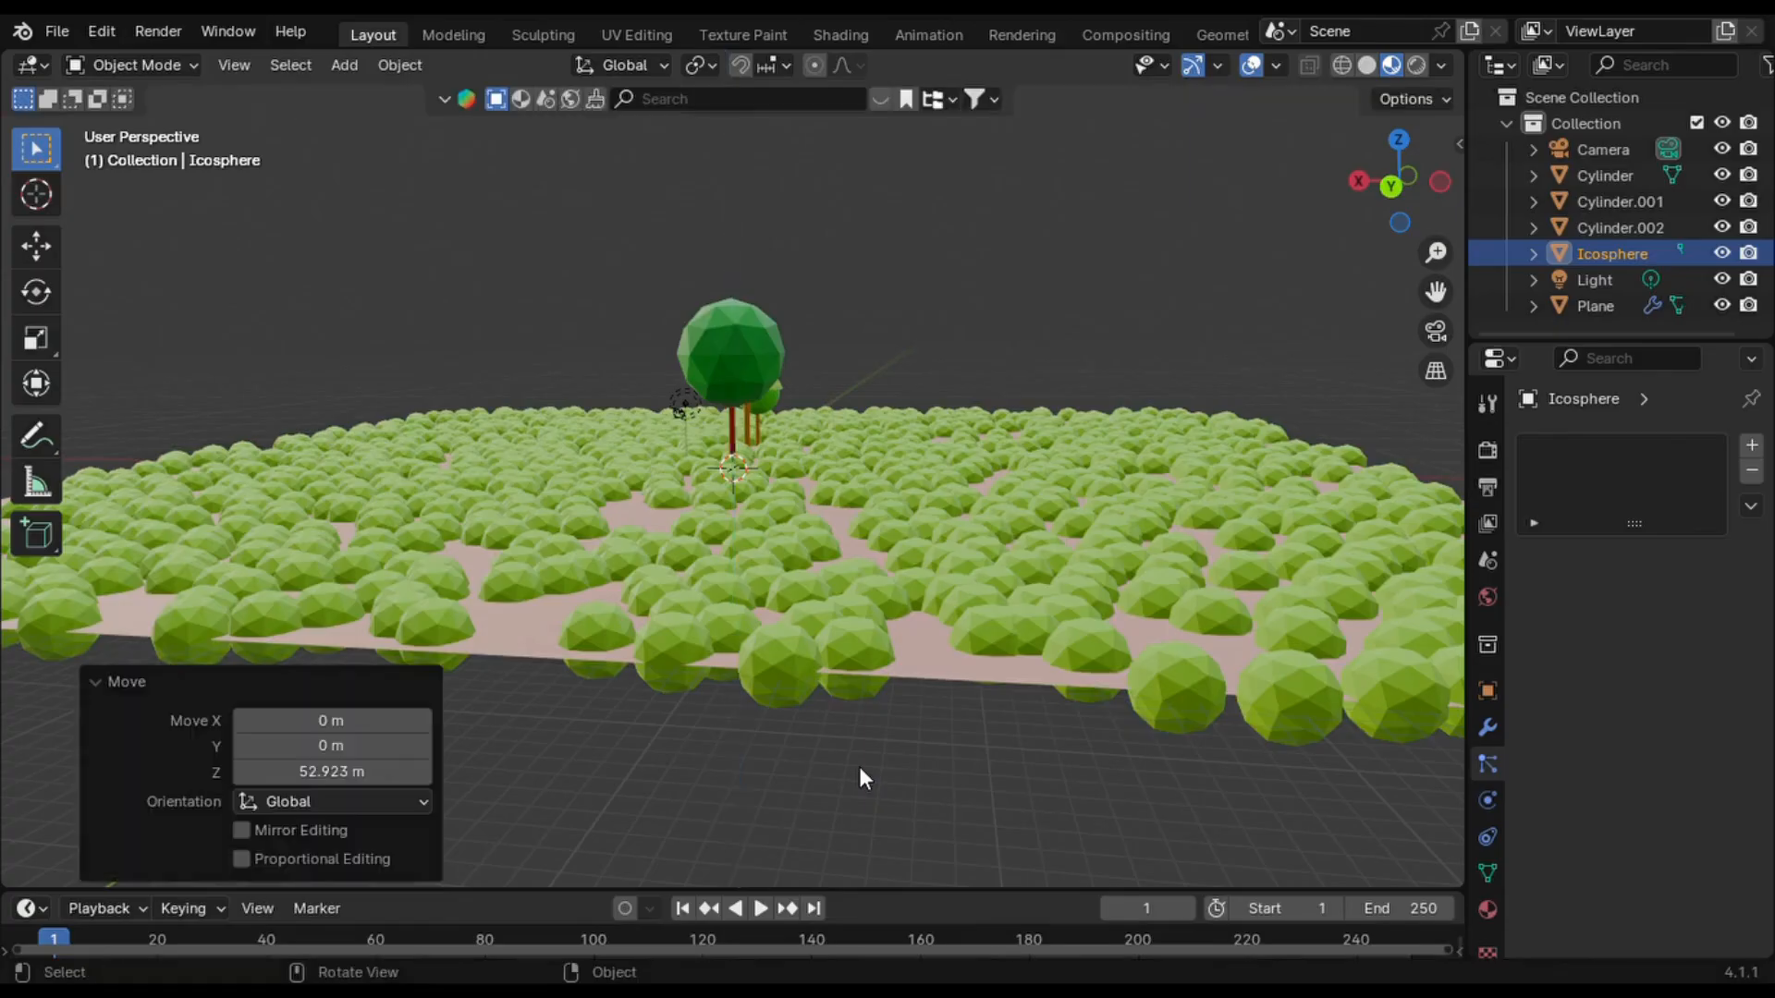
- Set the ground plane's particles per face to 120 to thin out the scattered bushes
middle_drag(903, 695, 931, 695)
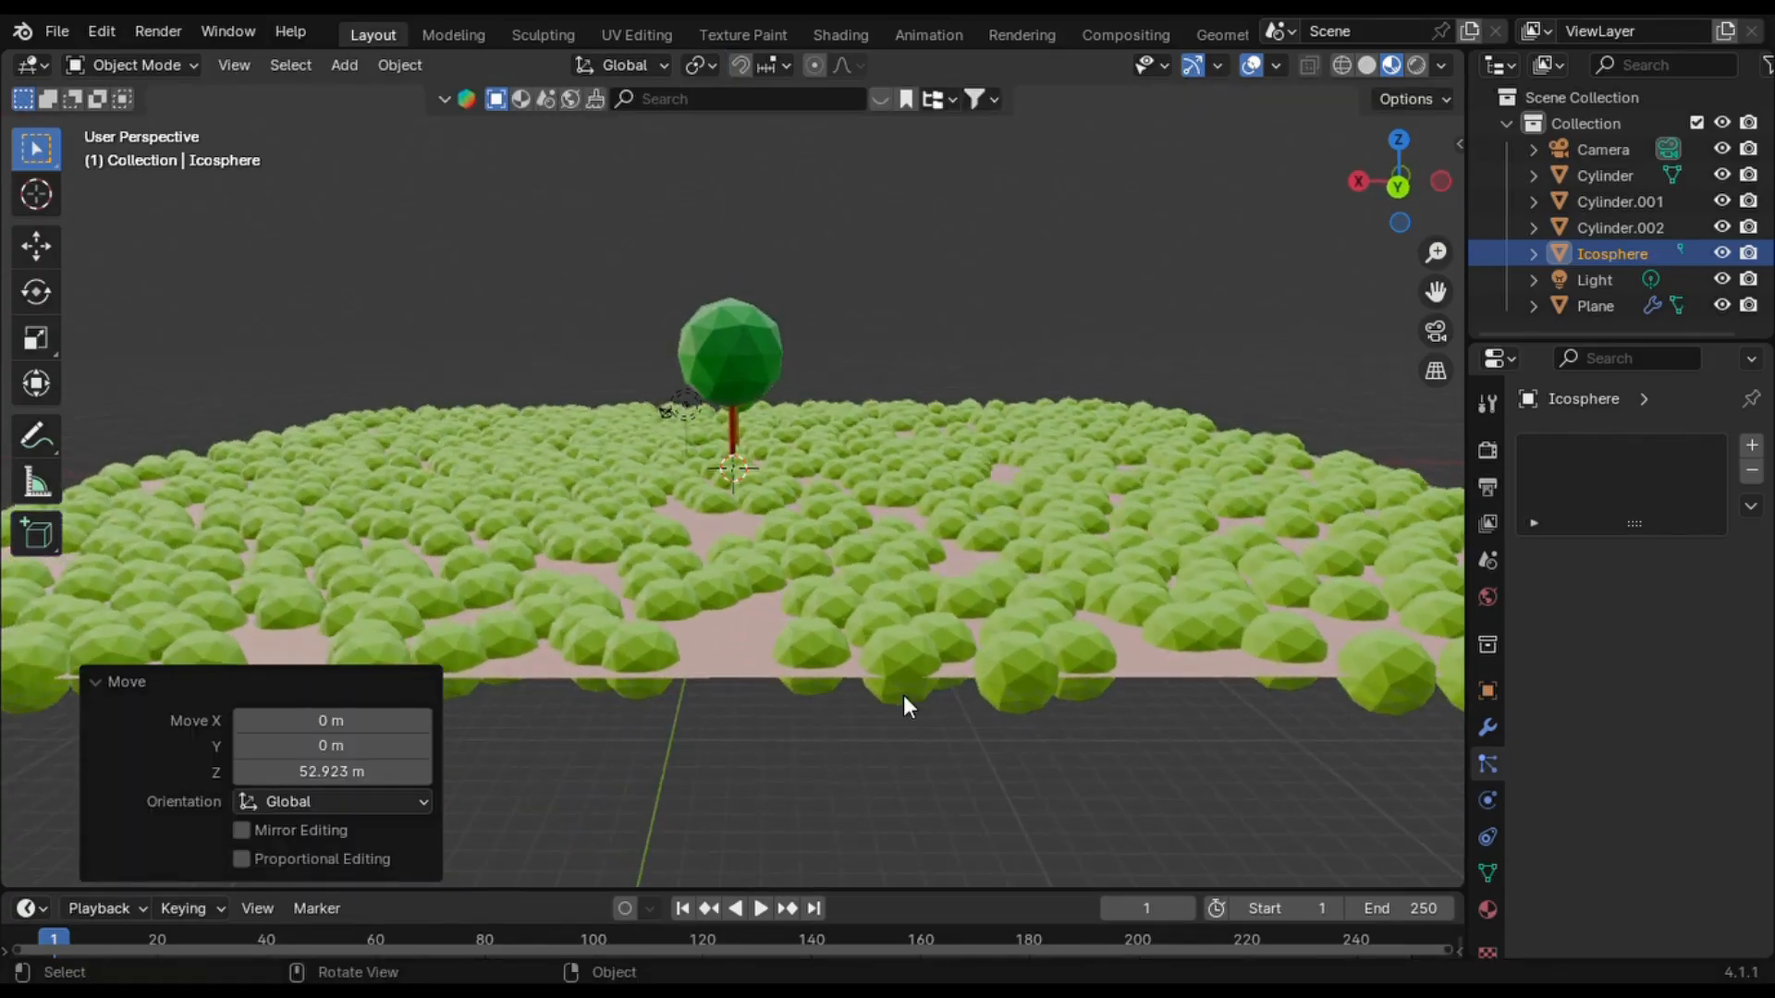
click(743, 665)
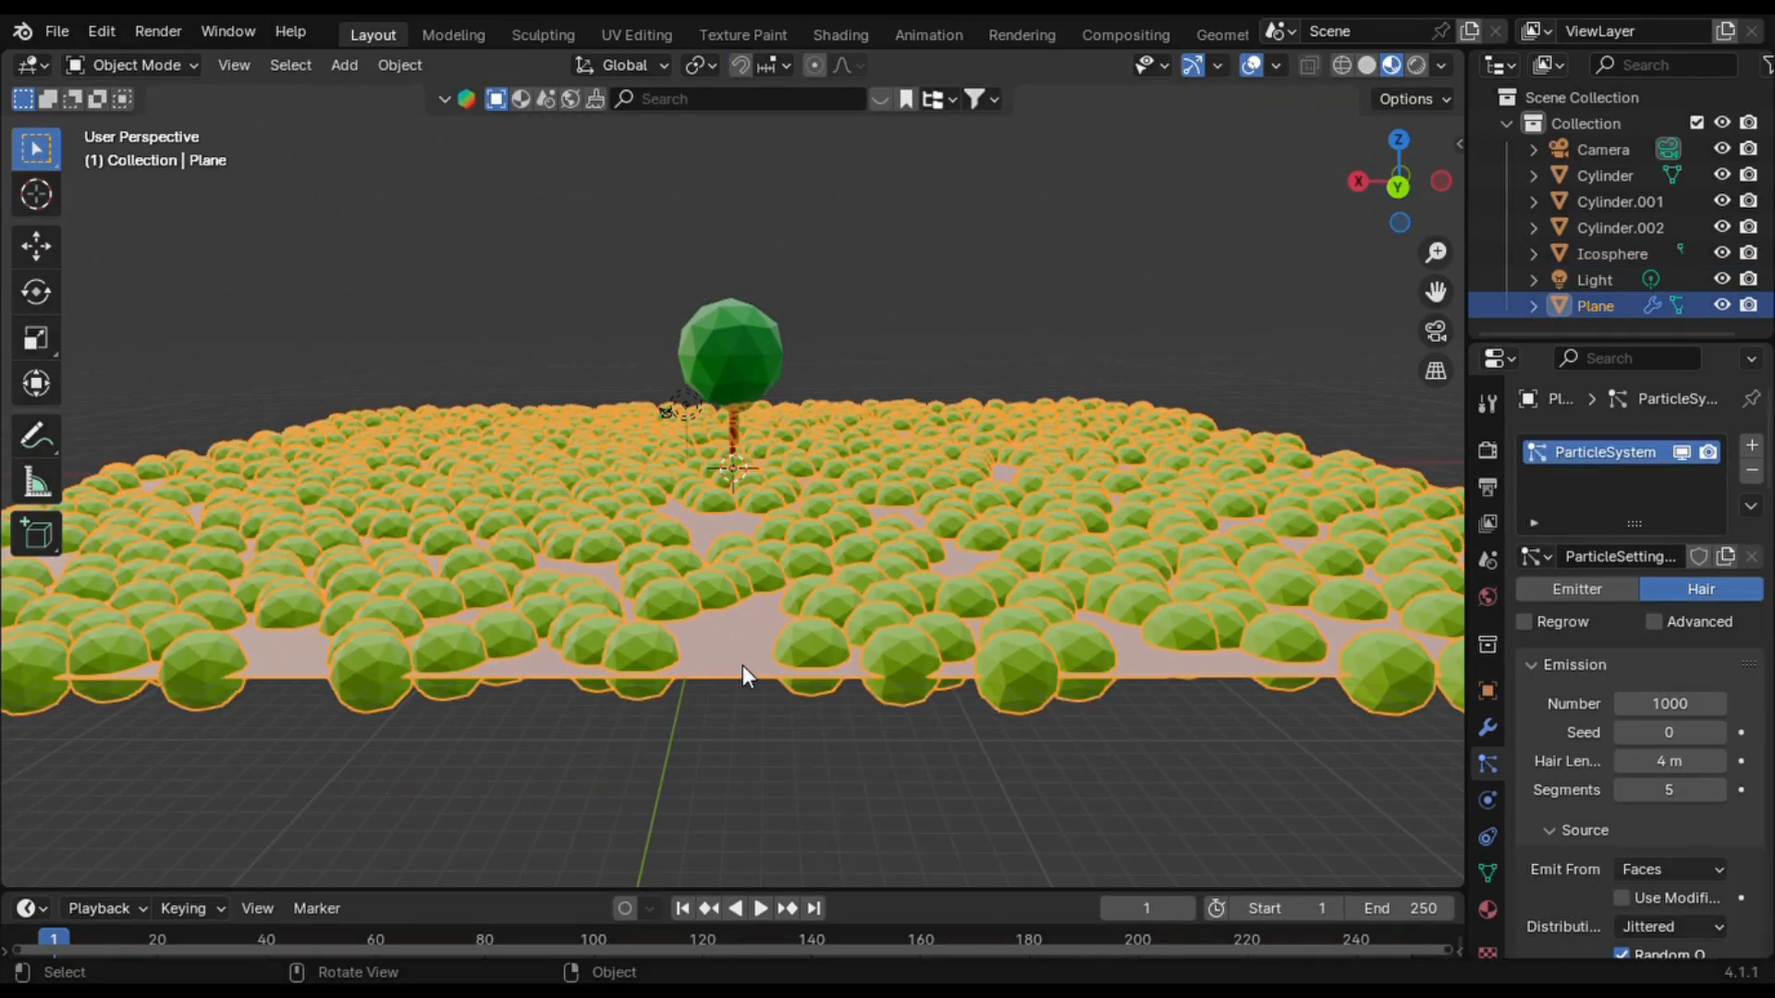
scroll(1621, 808, down, 6)
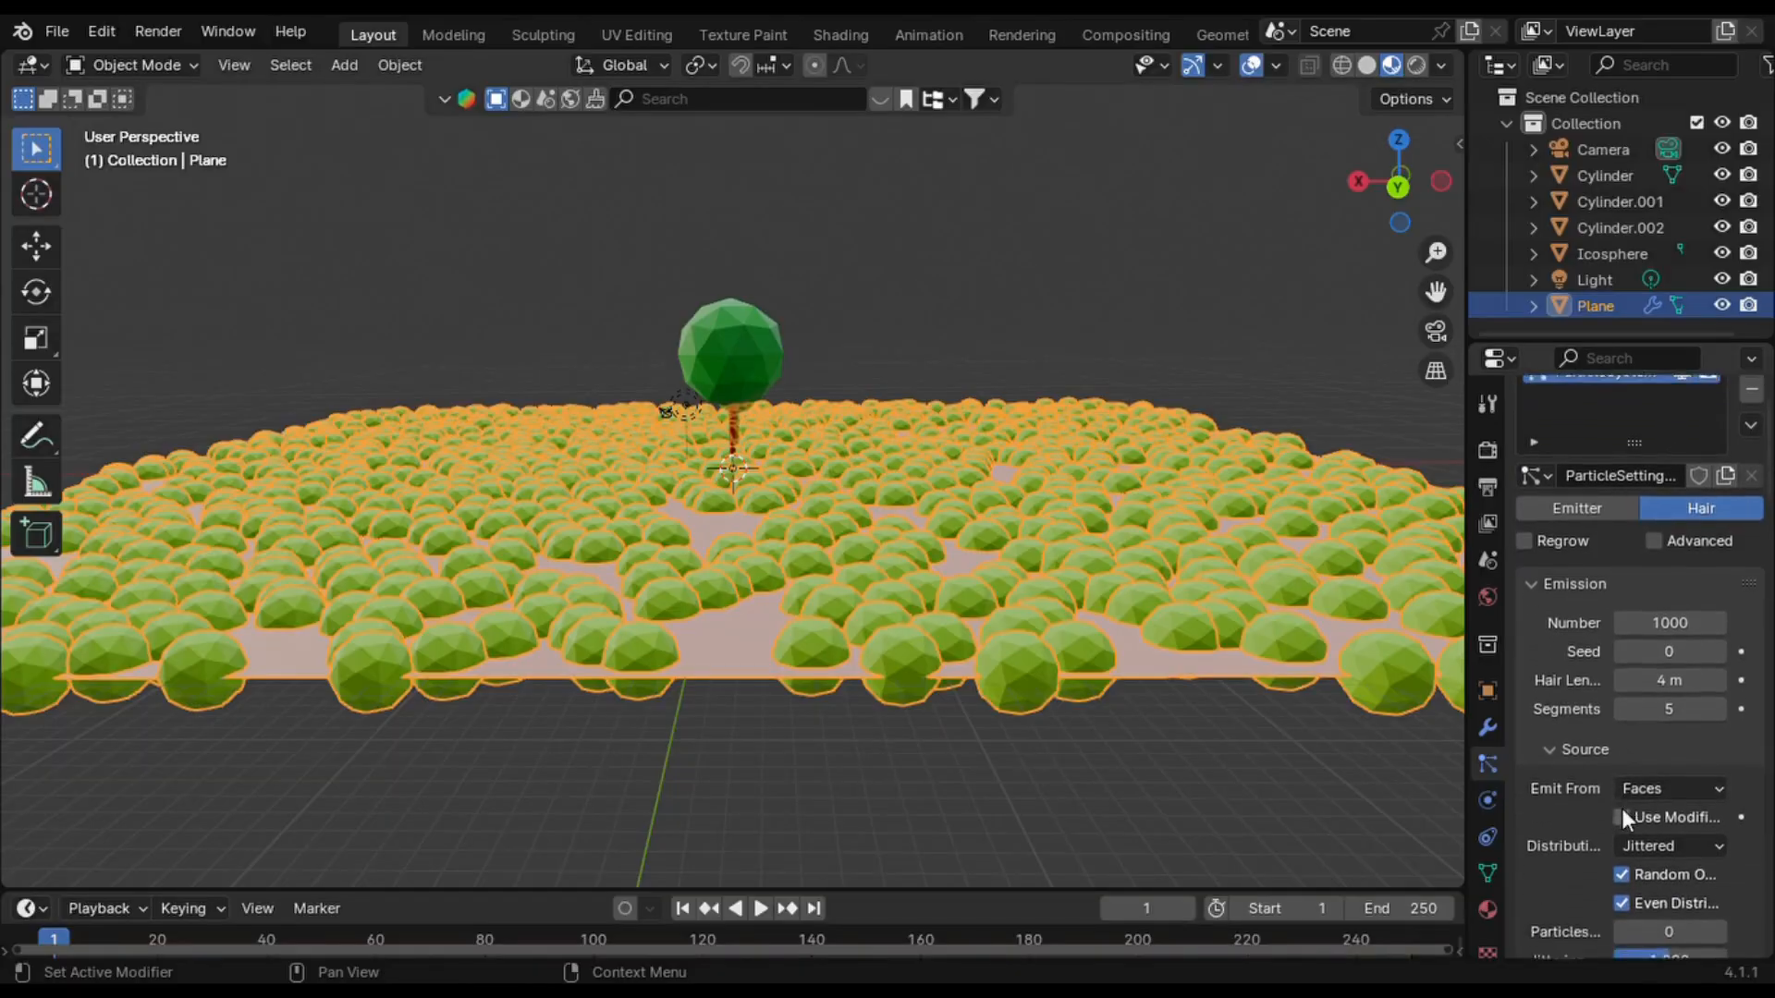
scroll(1621, 808, down, 8)
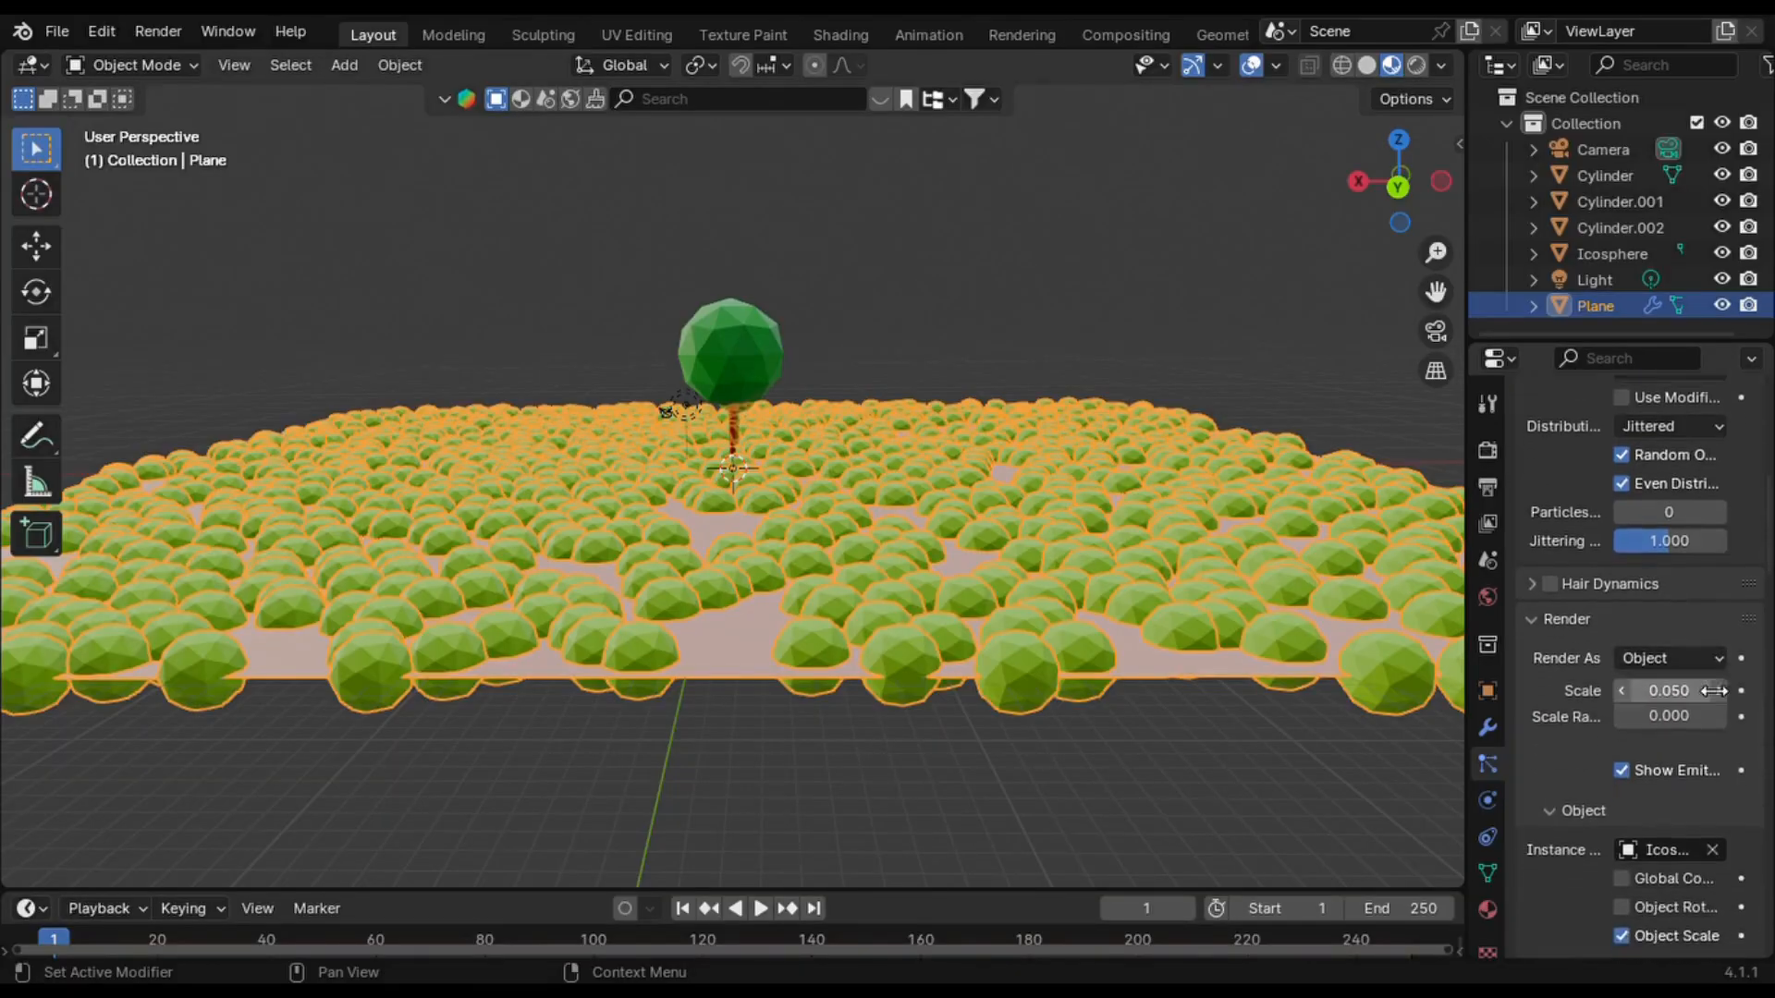
drag(1668, 478, 1567, 442)
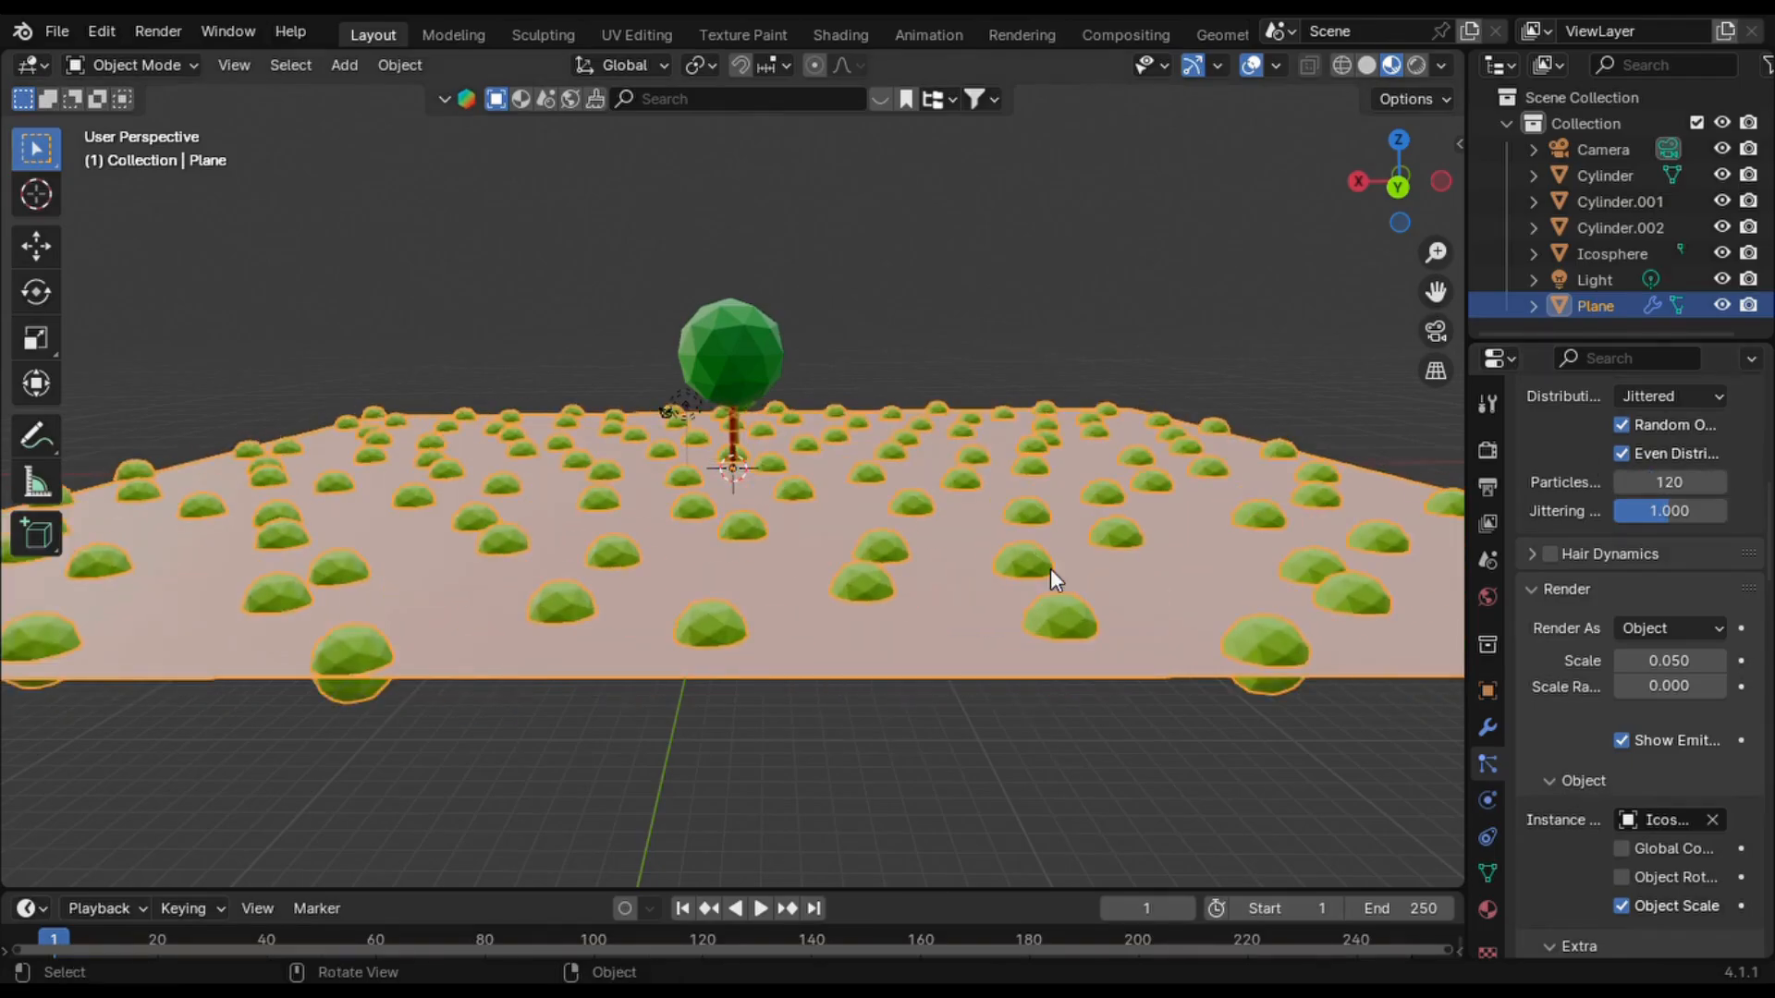
- Duplicate the large red-trunked tree and move the copy about -49.7 m along X
middle_drag(1050, 569, 1078, 556)
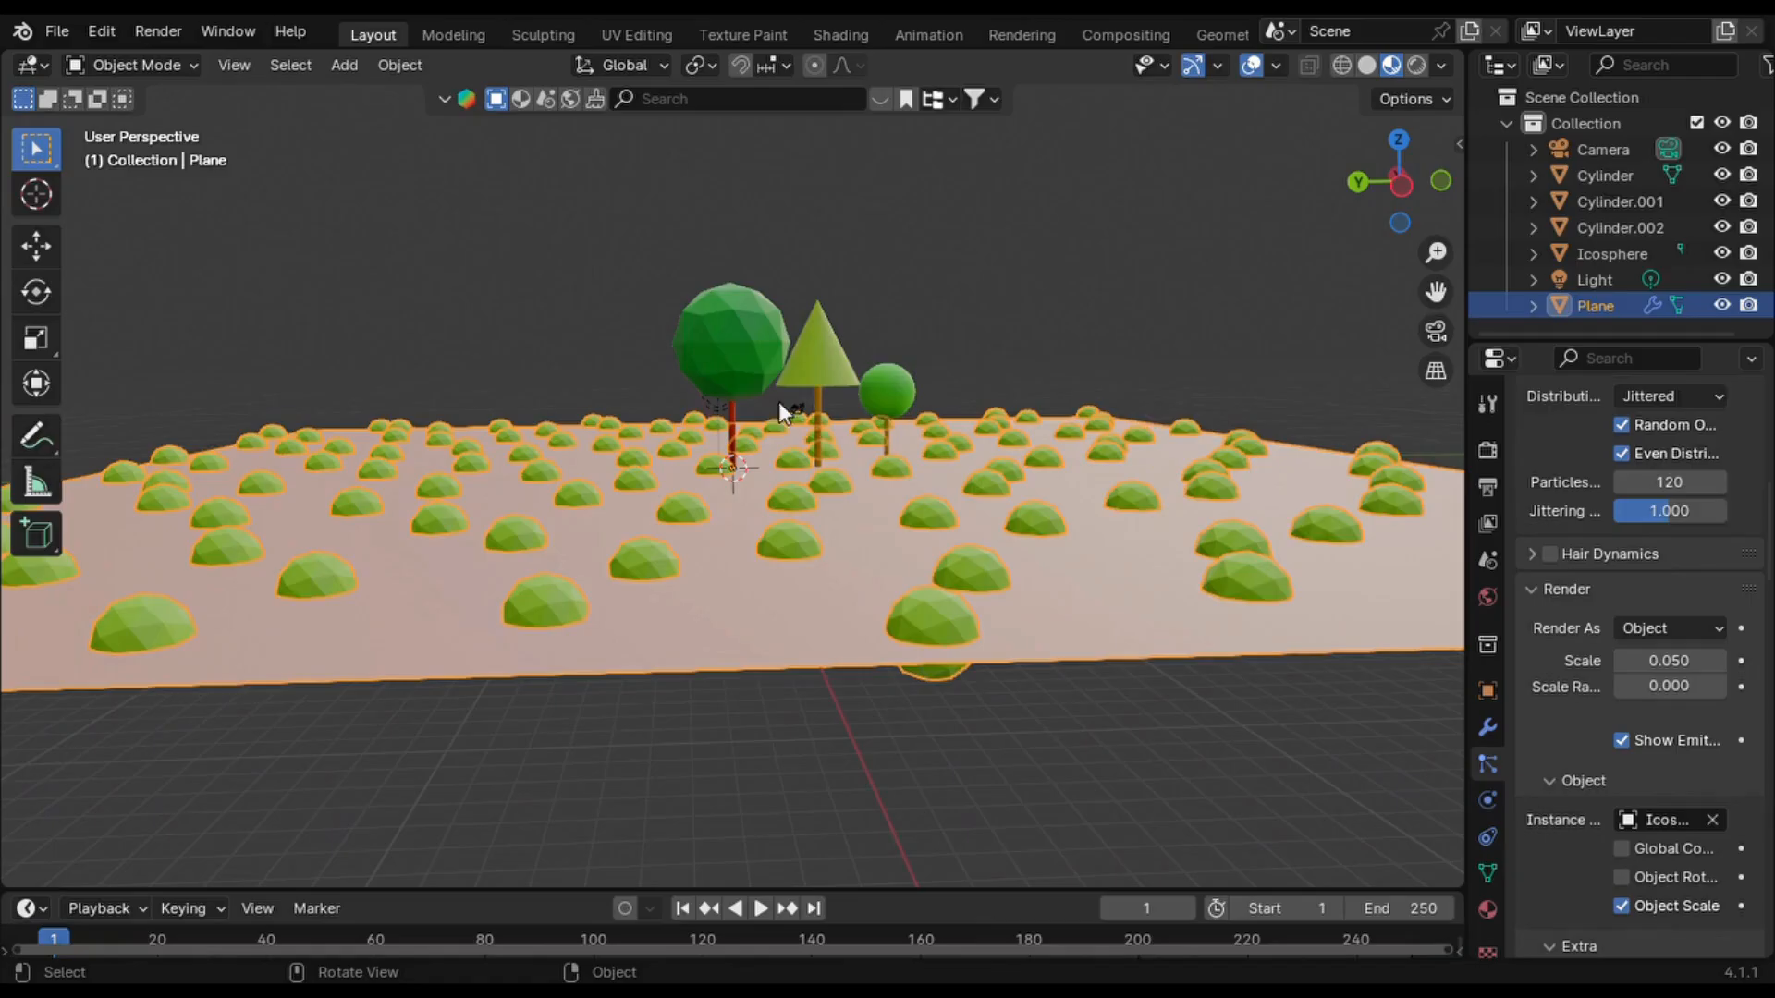
click(733, 375)
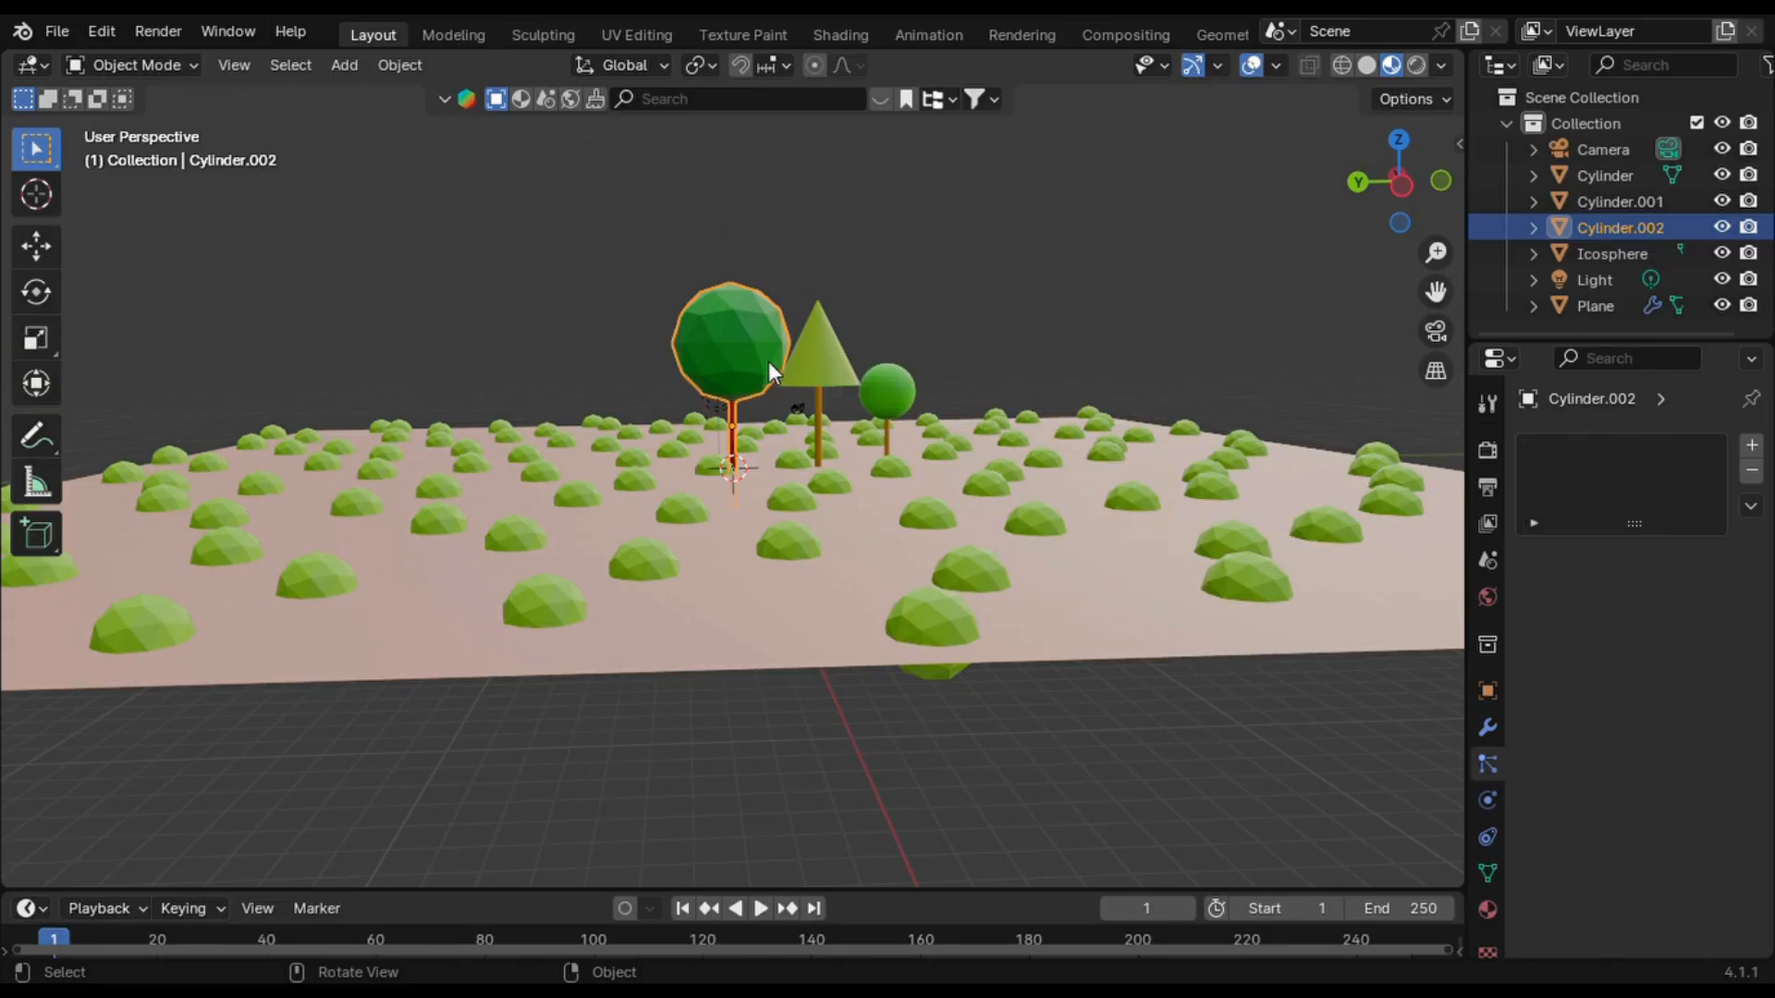
key(ctrl+c)
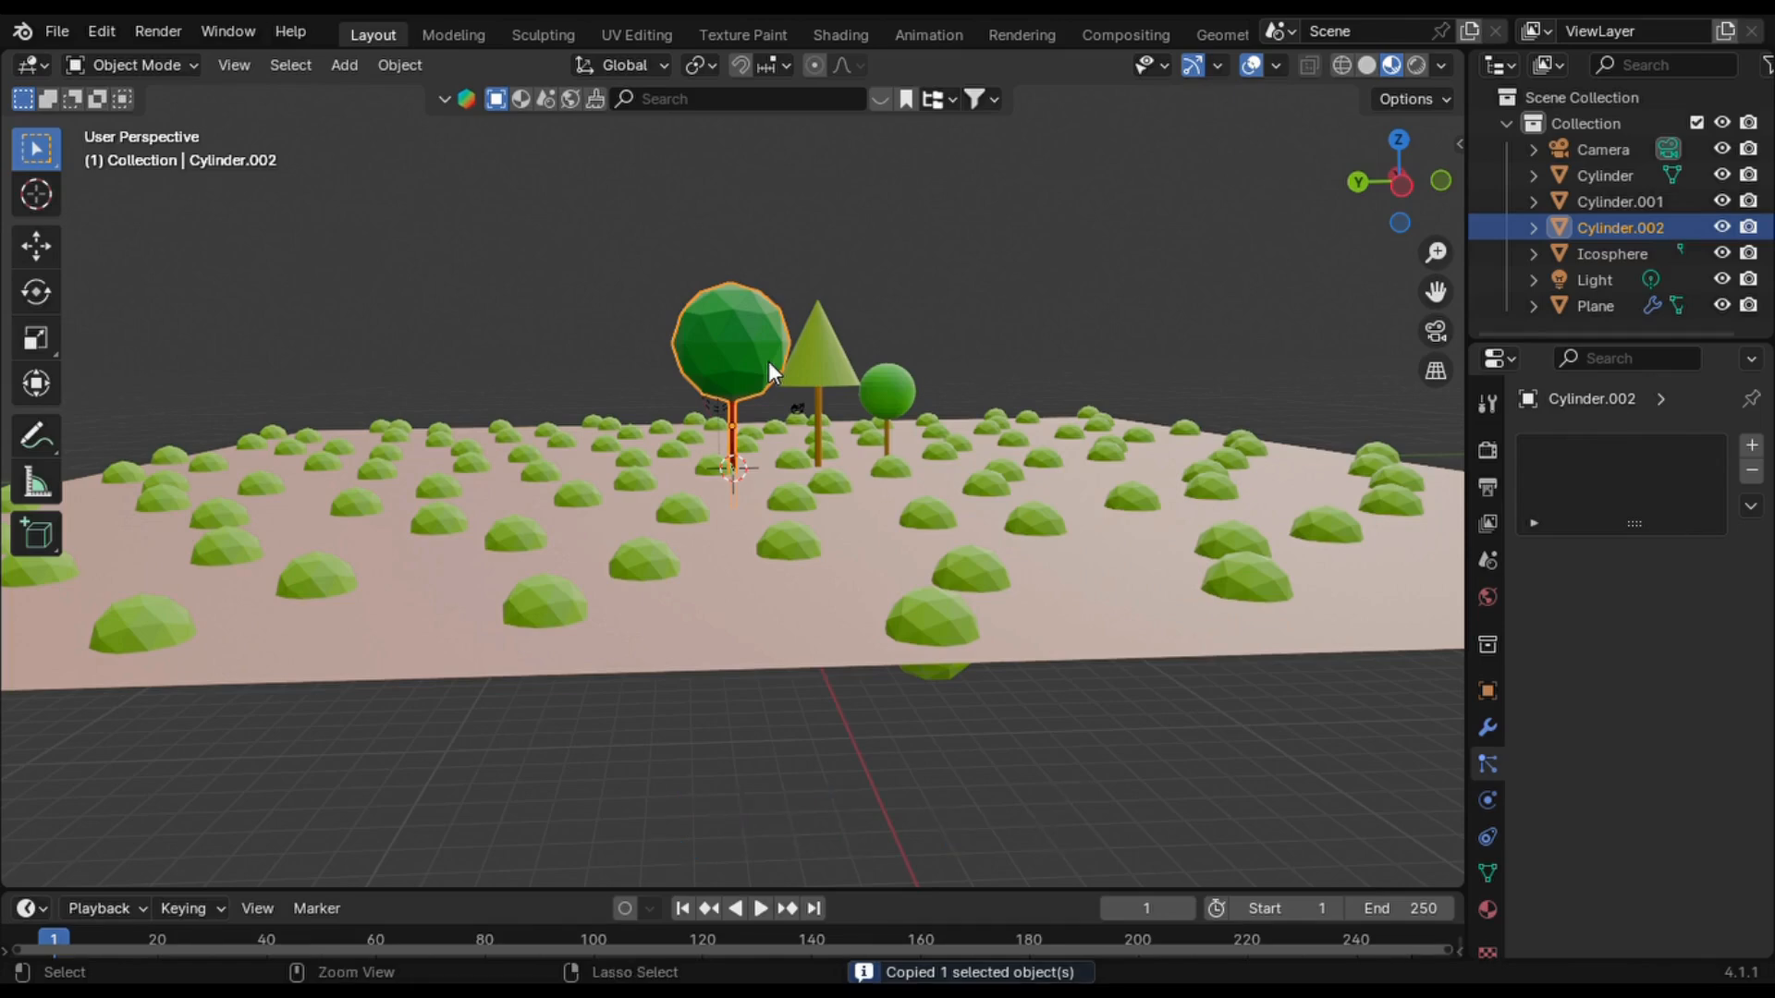
key(ctrl+v)
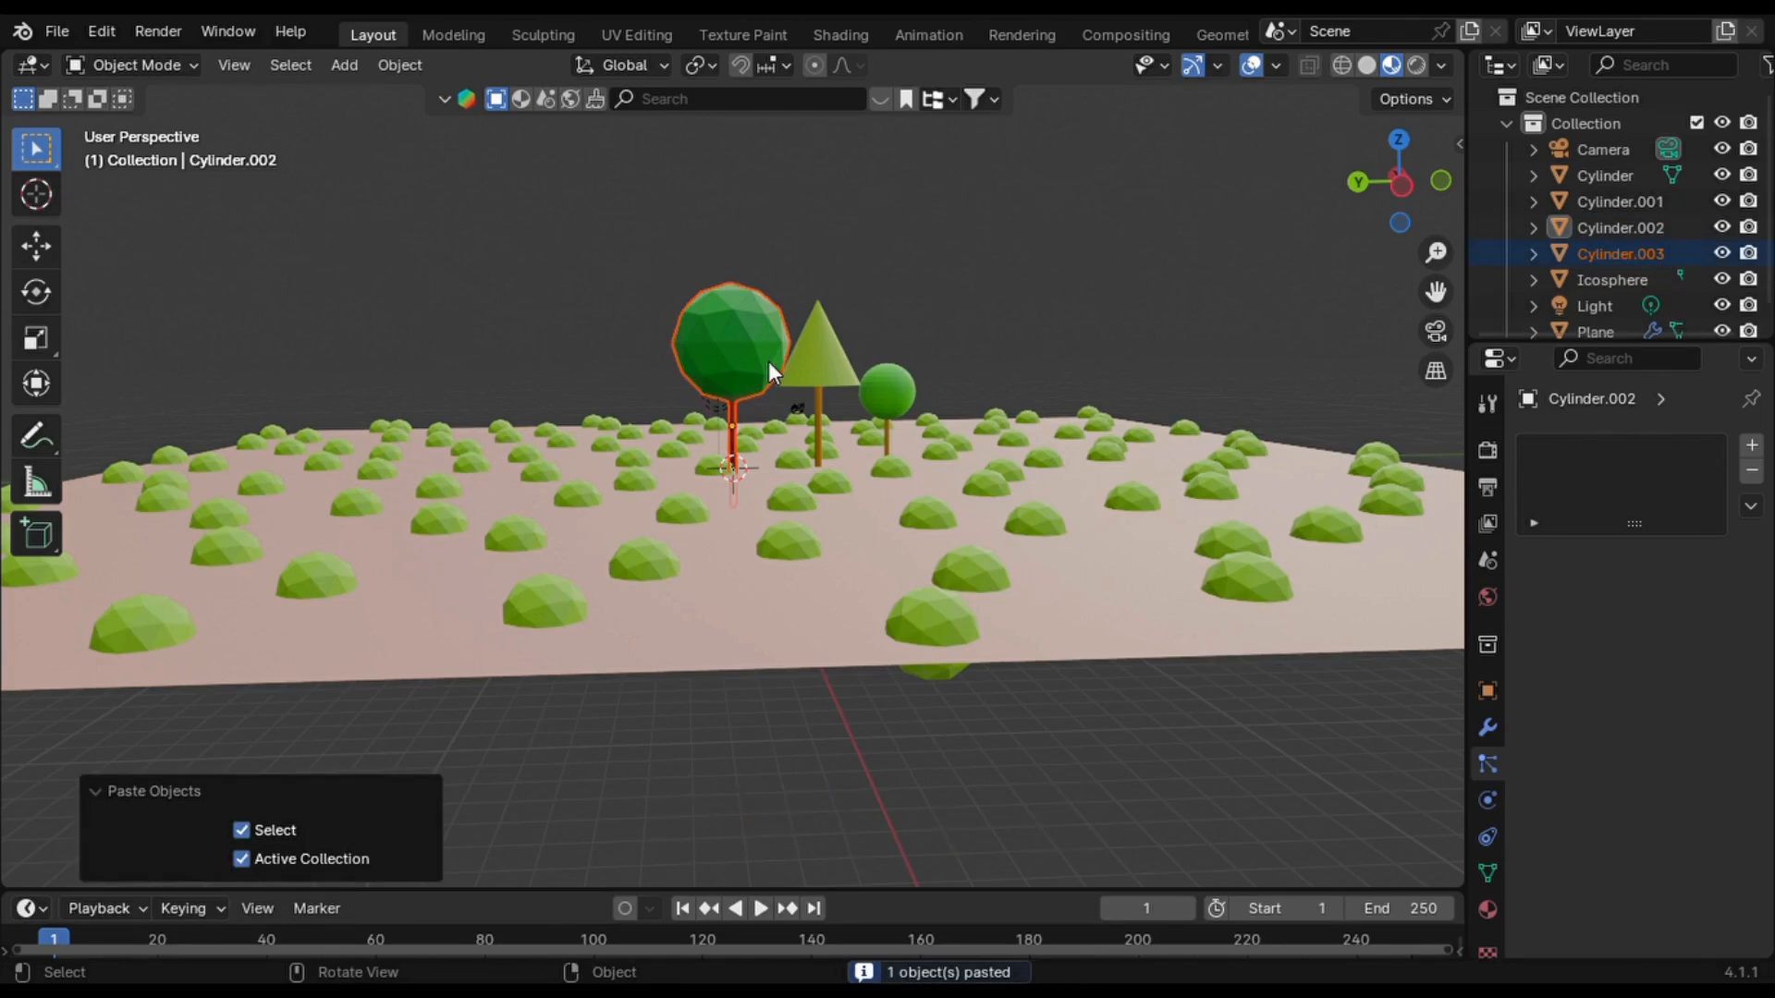
key(g)
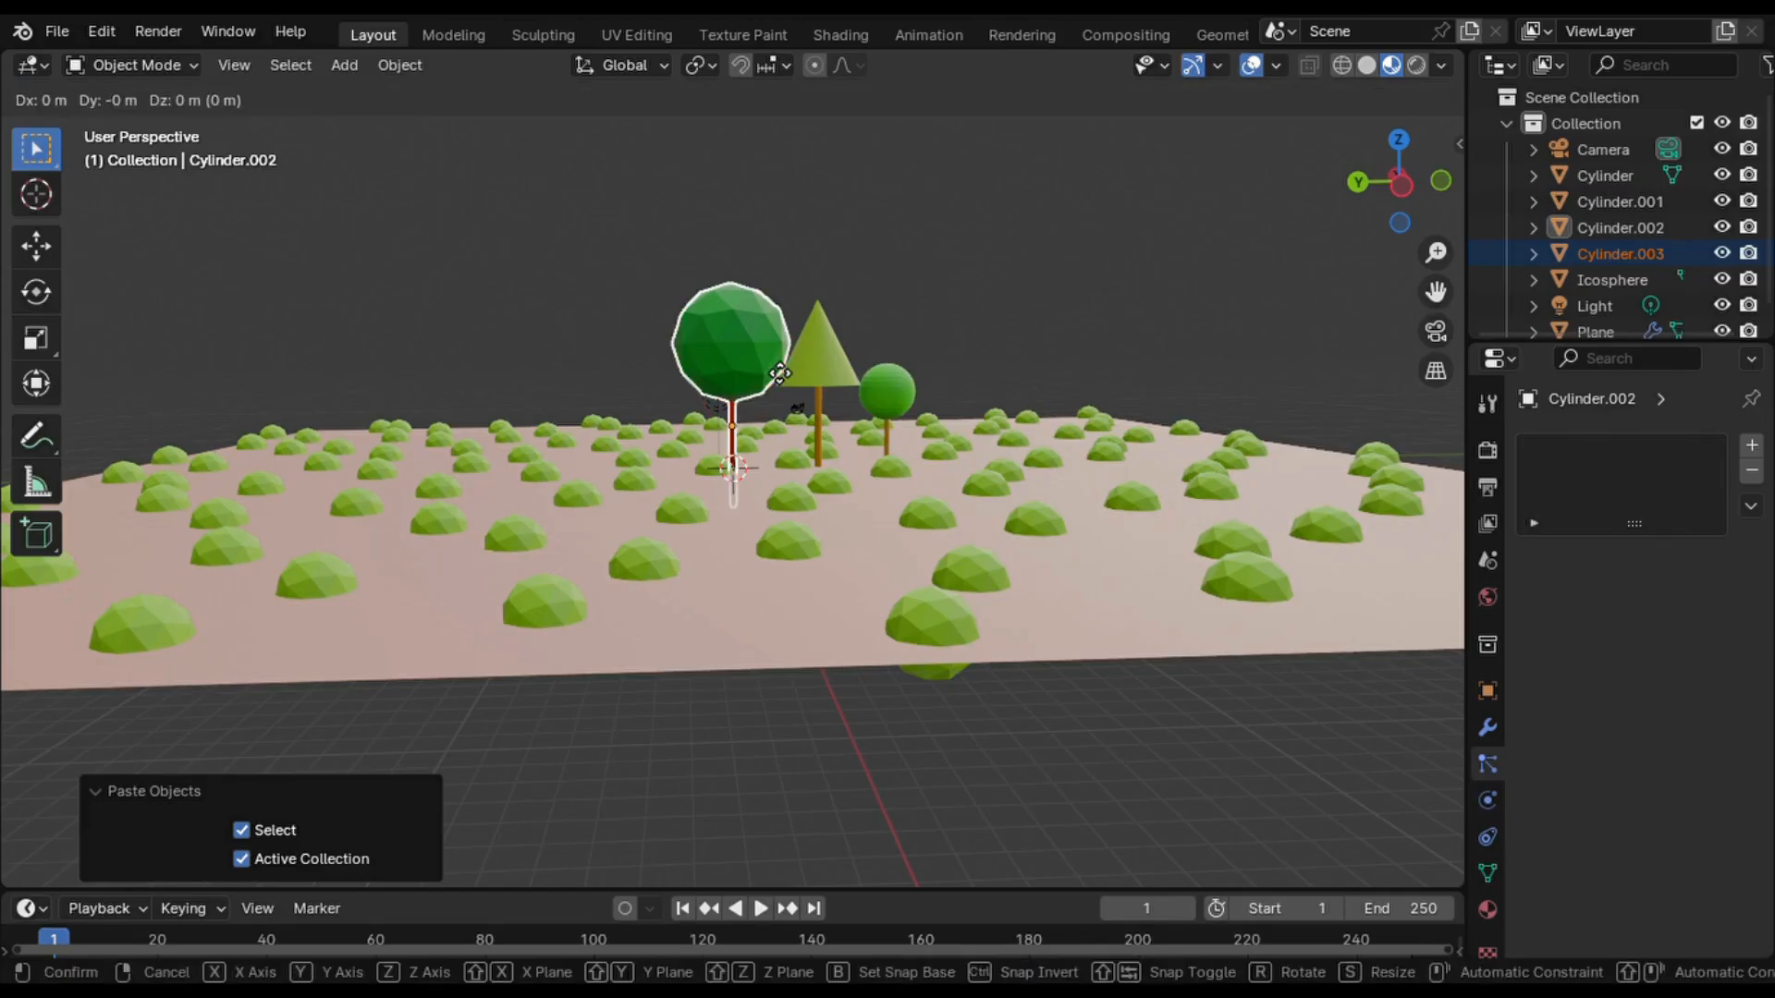
key(x)
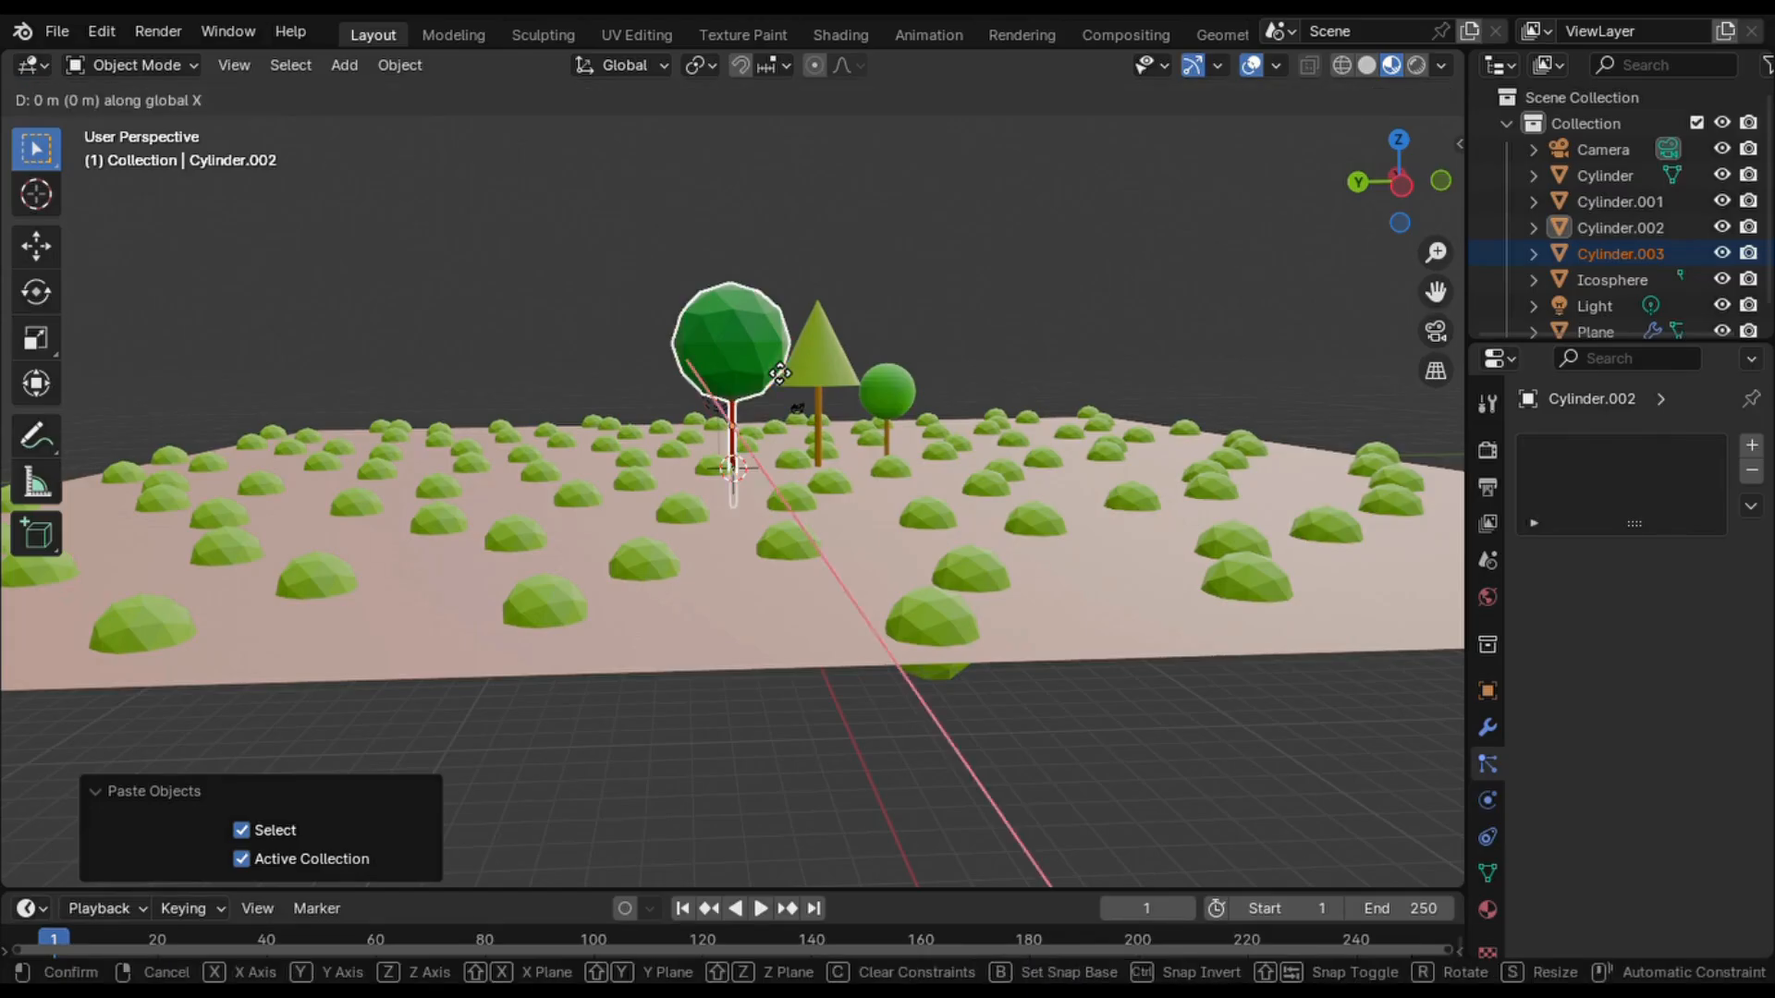
click(825, 473)
- Duplicate the small tree with the smooth round crown and move the copy about -19.7 m along Y
middle_drag(825, 473, 825, 471)
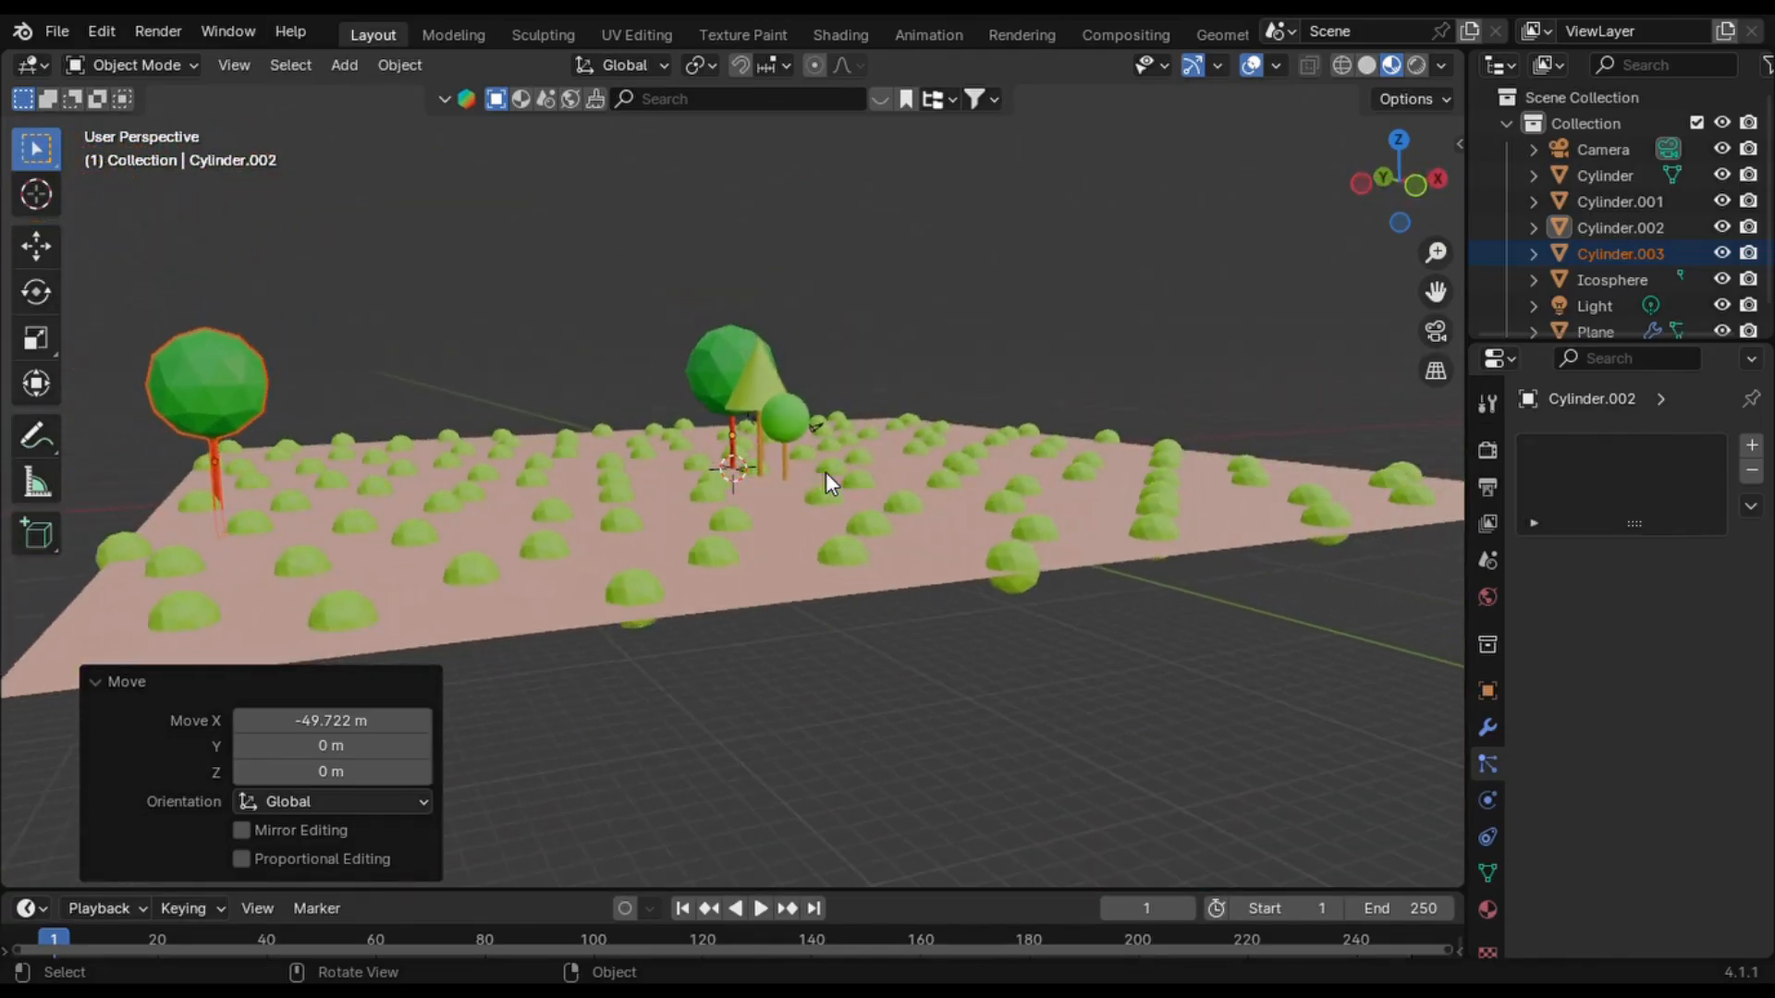
click(763, 395)
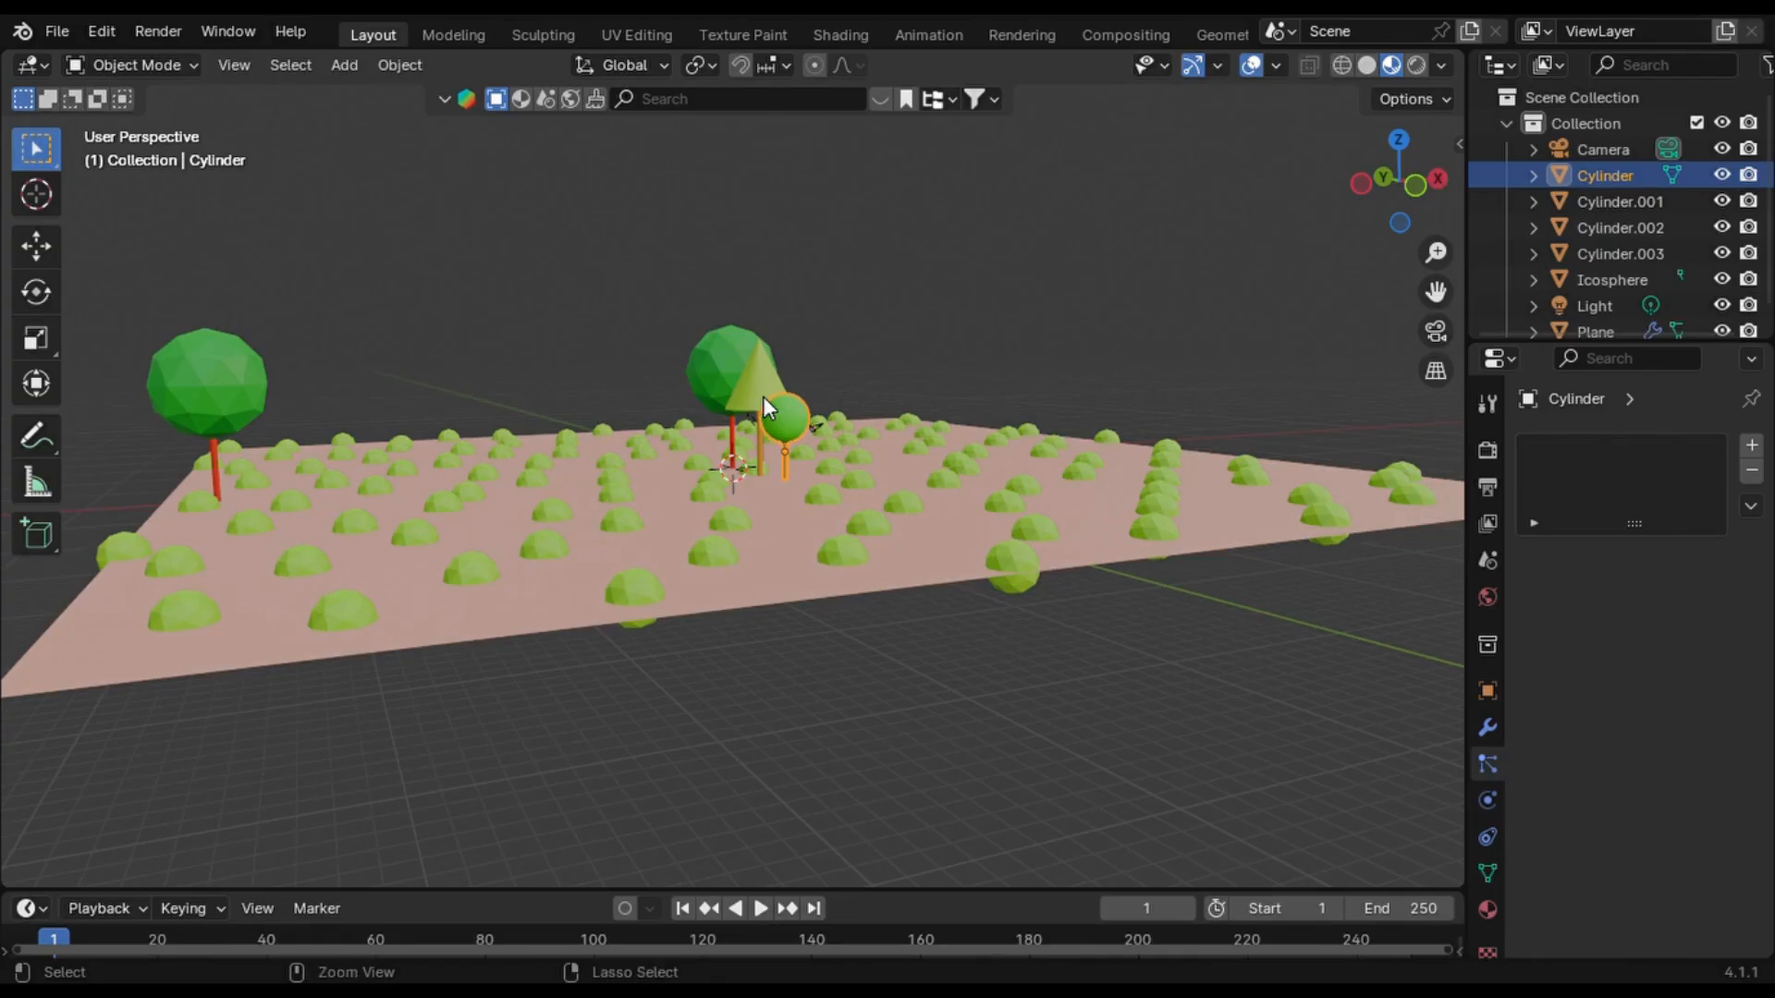
key(ctrl+c)
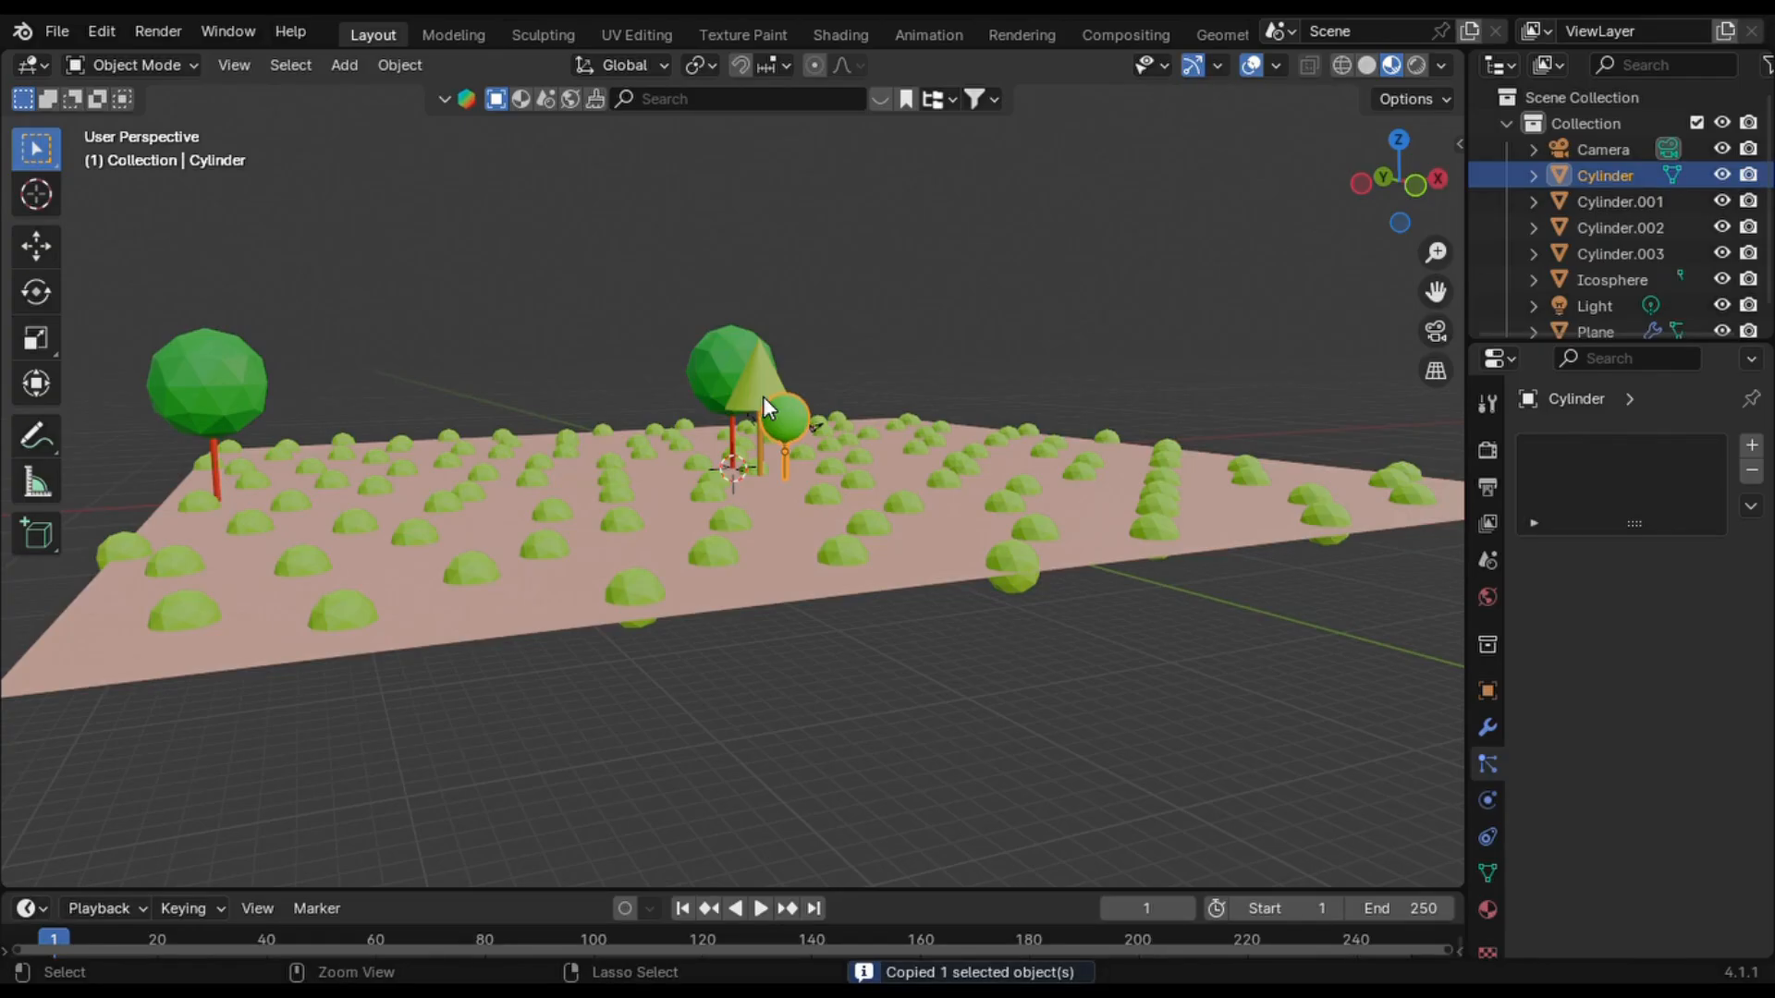
key(ctrl+v)
key(g)
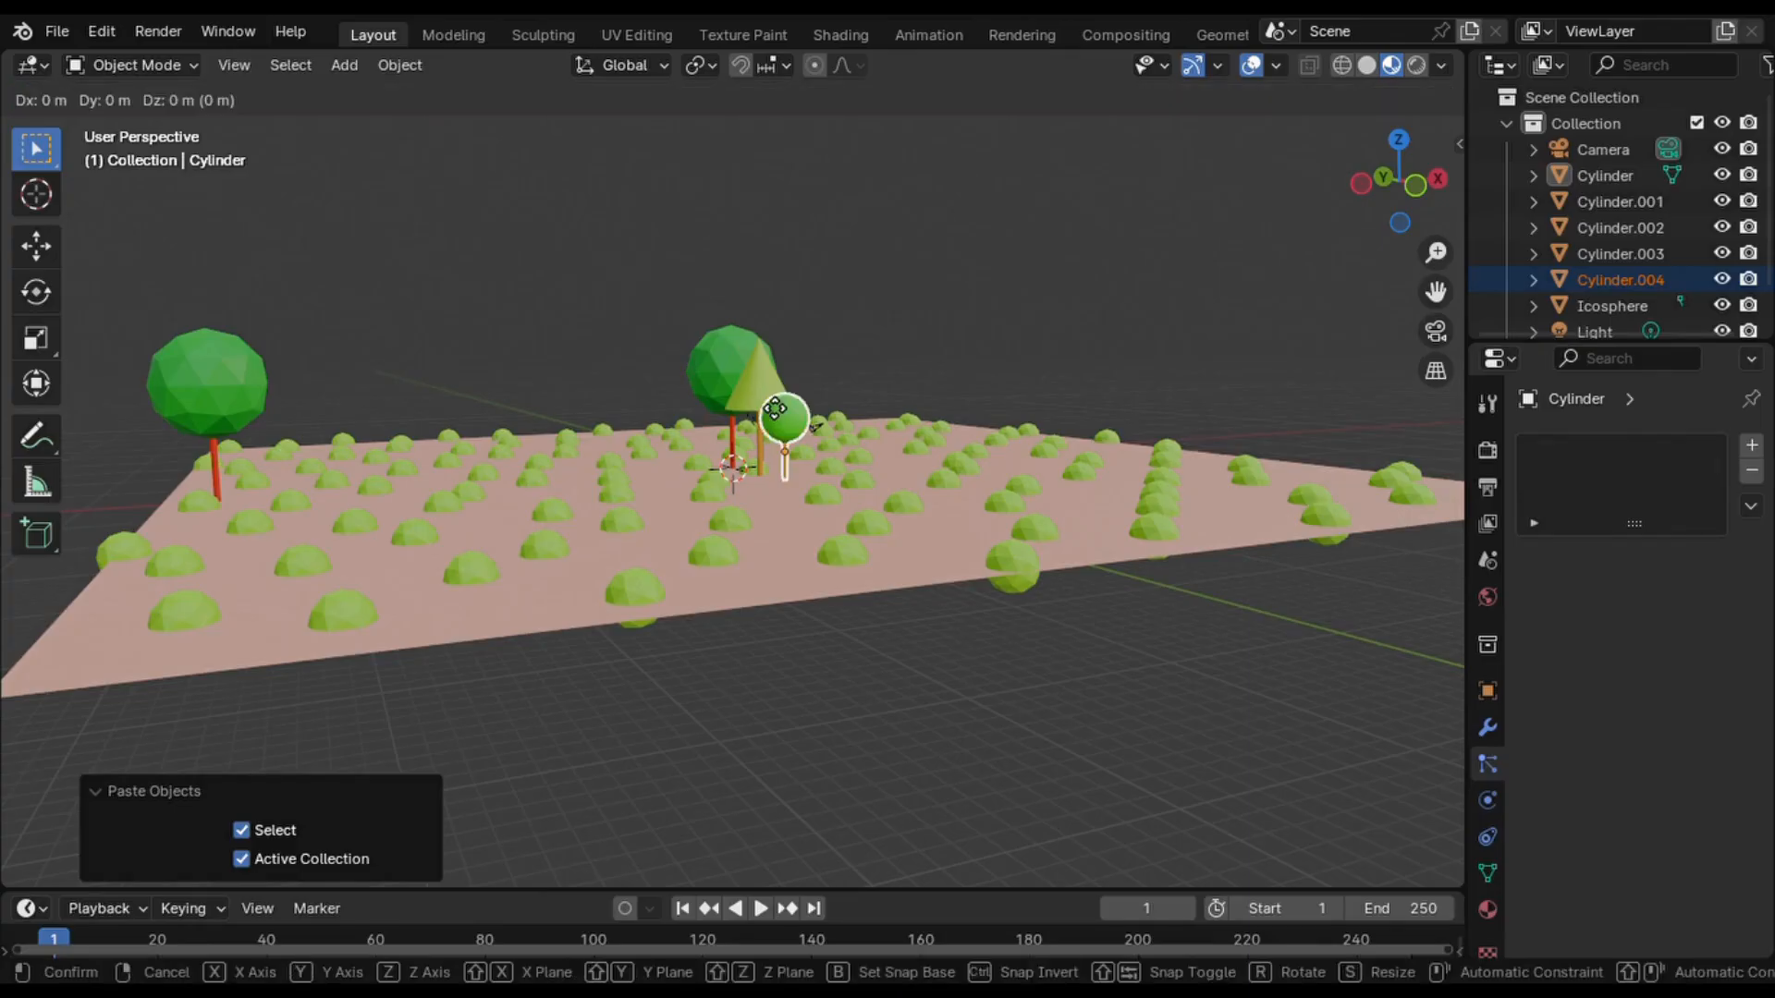
key(y)
click(876, 432)
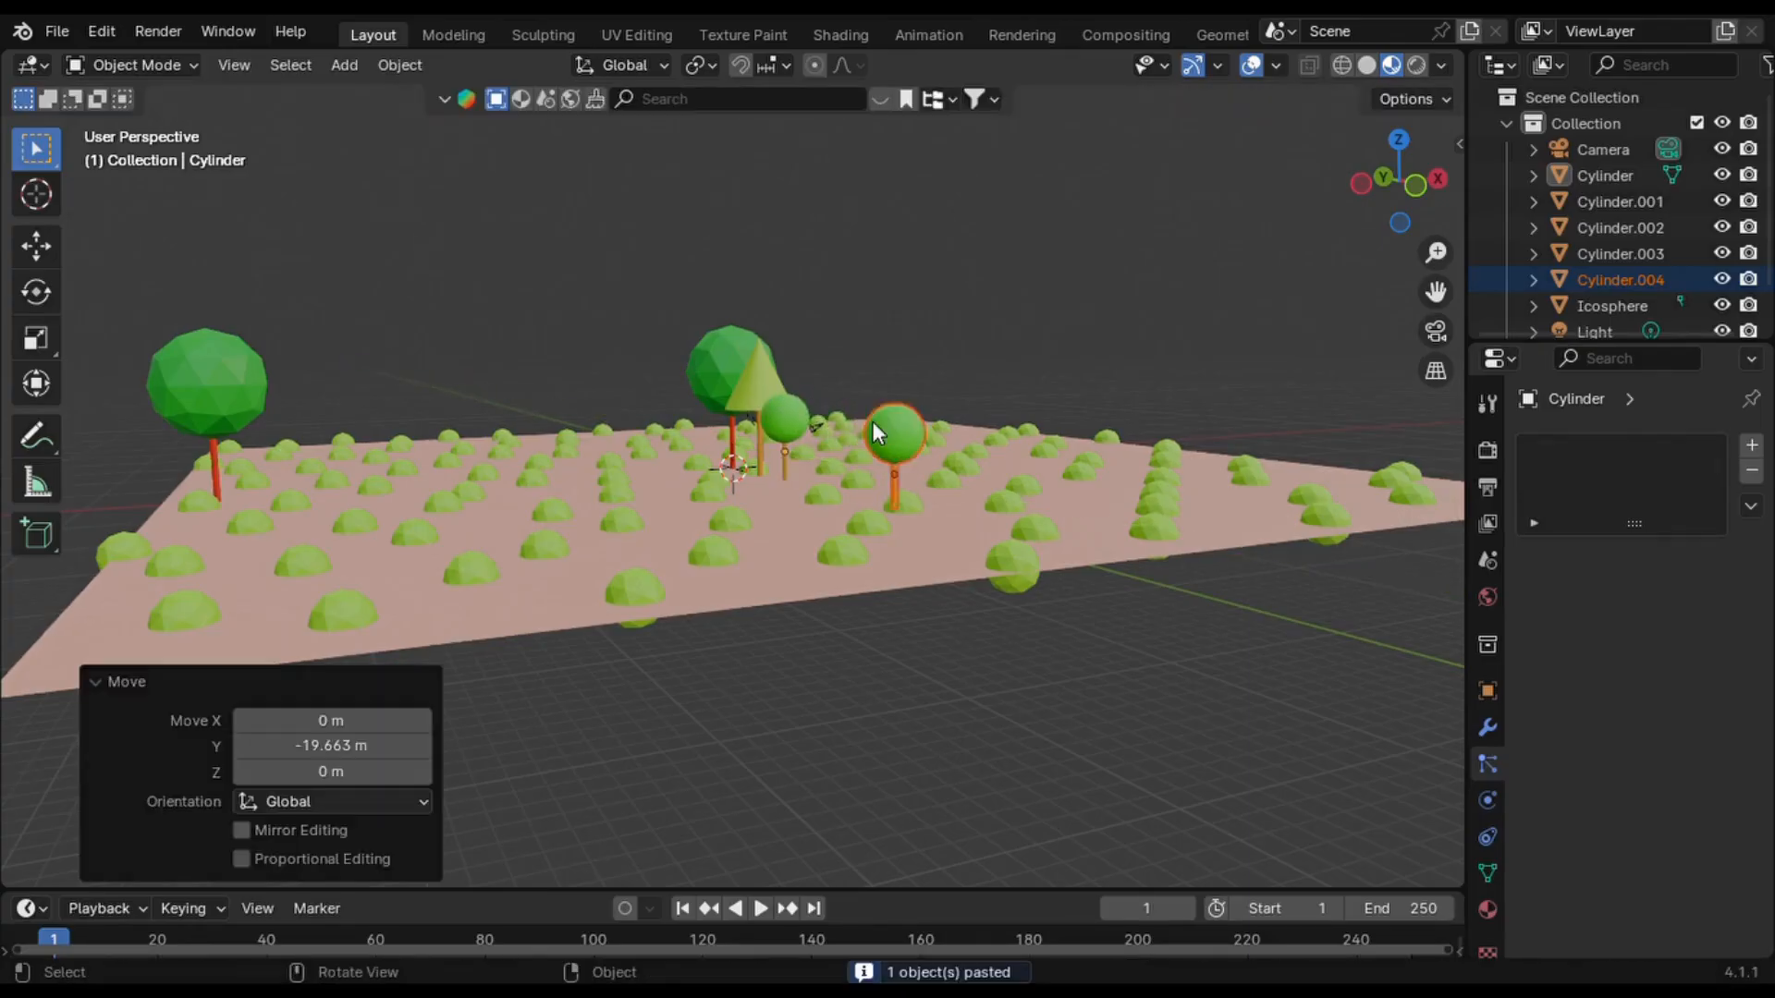
- Make another copy of the duplicated small round-crowned tree and move it about 62.4 m along Y
key(ctrl+c)
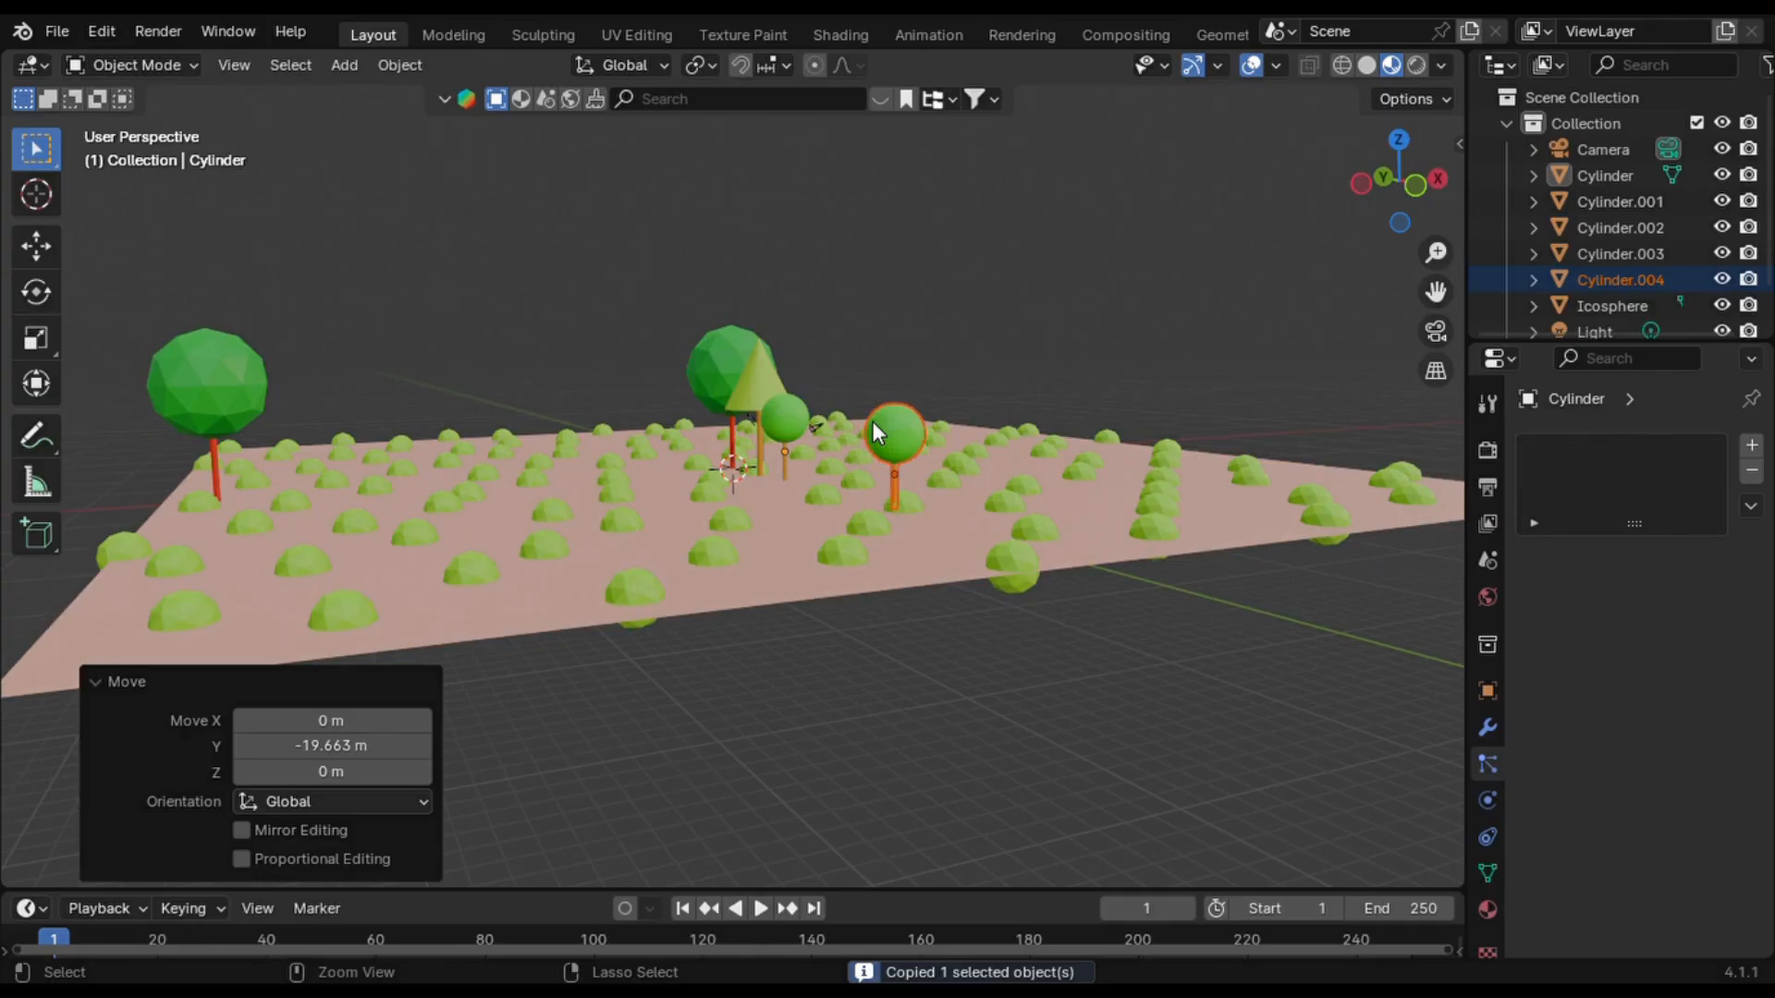
key(ctrl+v)
key(g)
key(y)
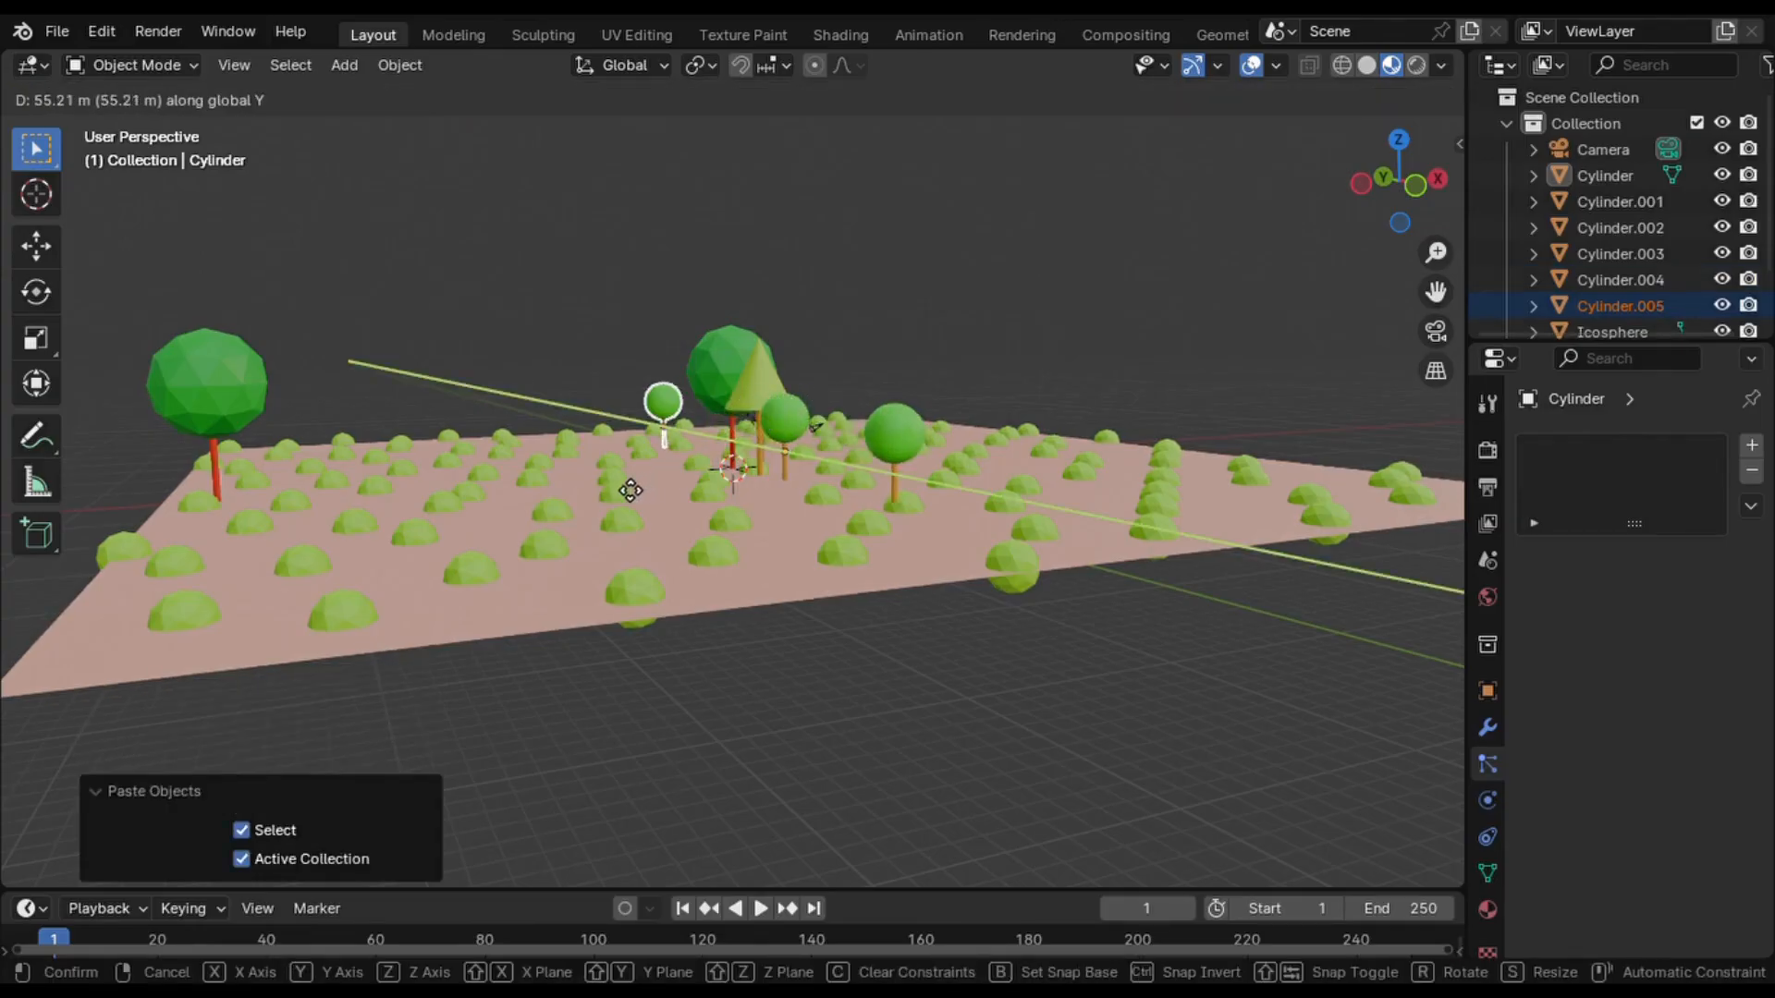
click(602, 481)
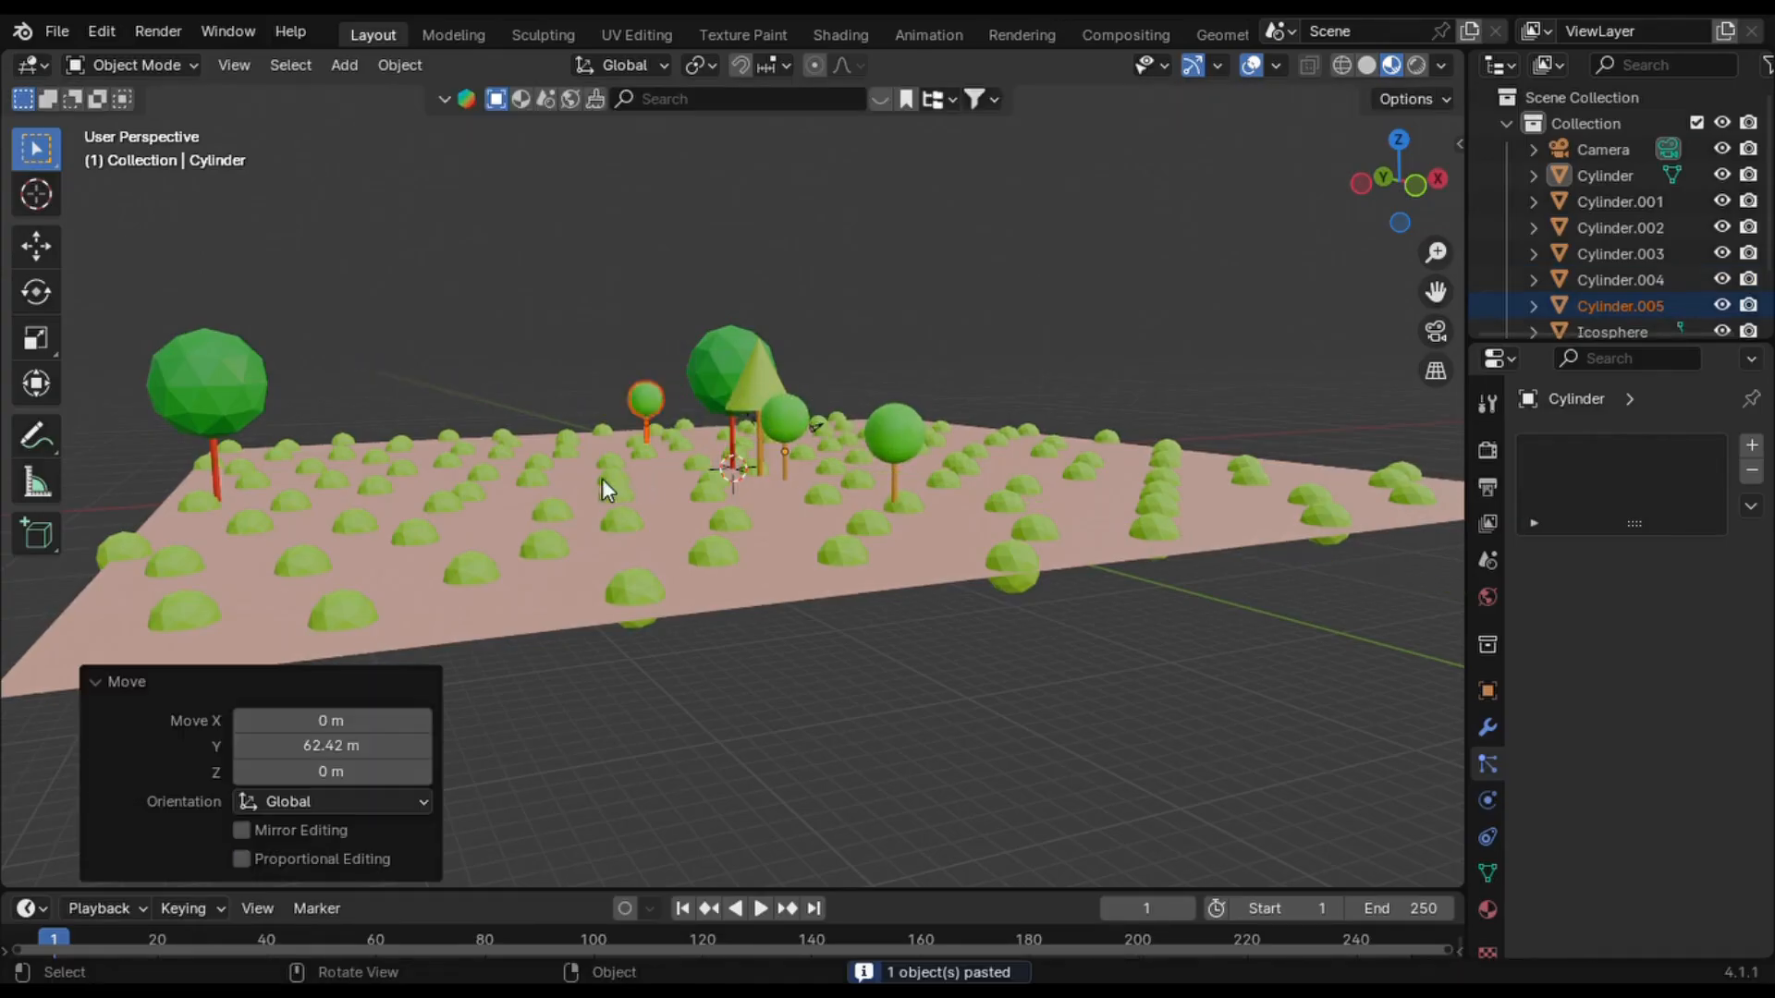
- Add an Array modifier to the cone-crowned tree with a count of 5 and a relative X offset factor of 2.8
click(747, 397)
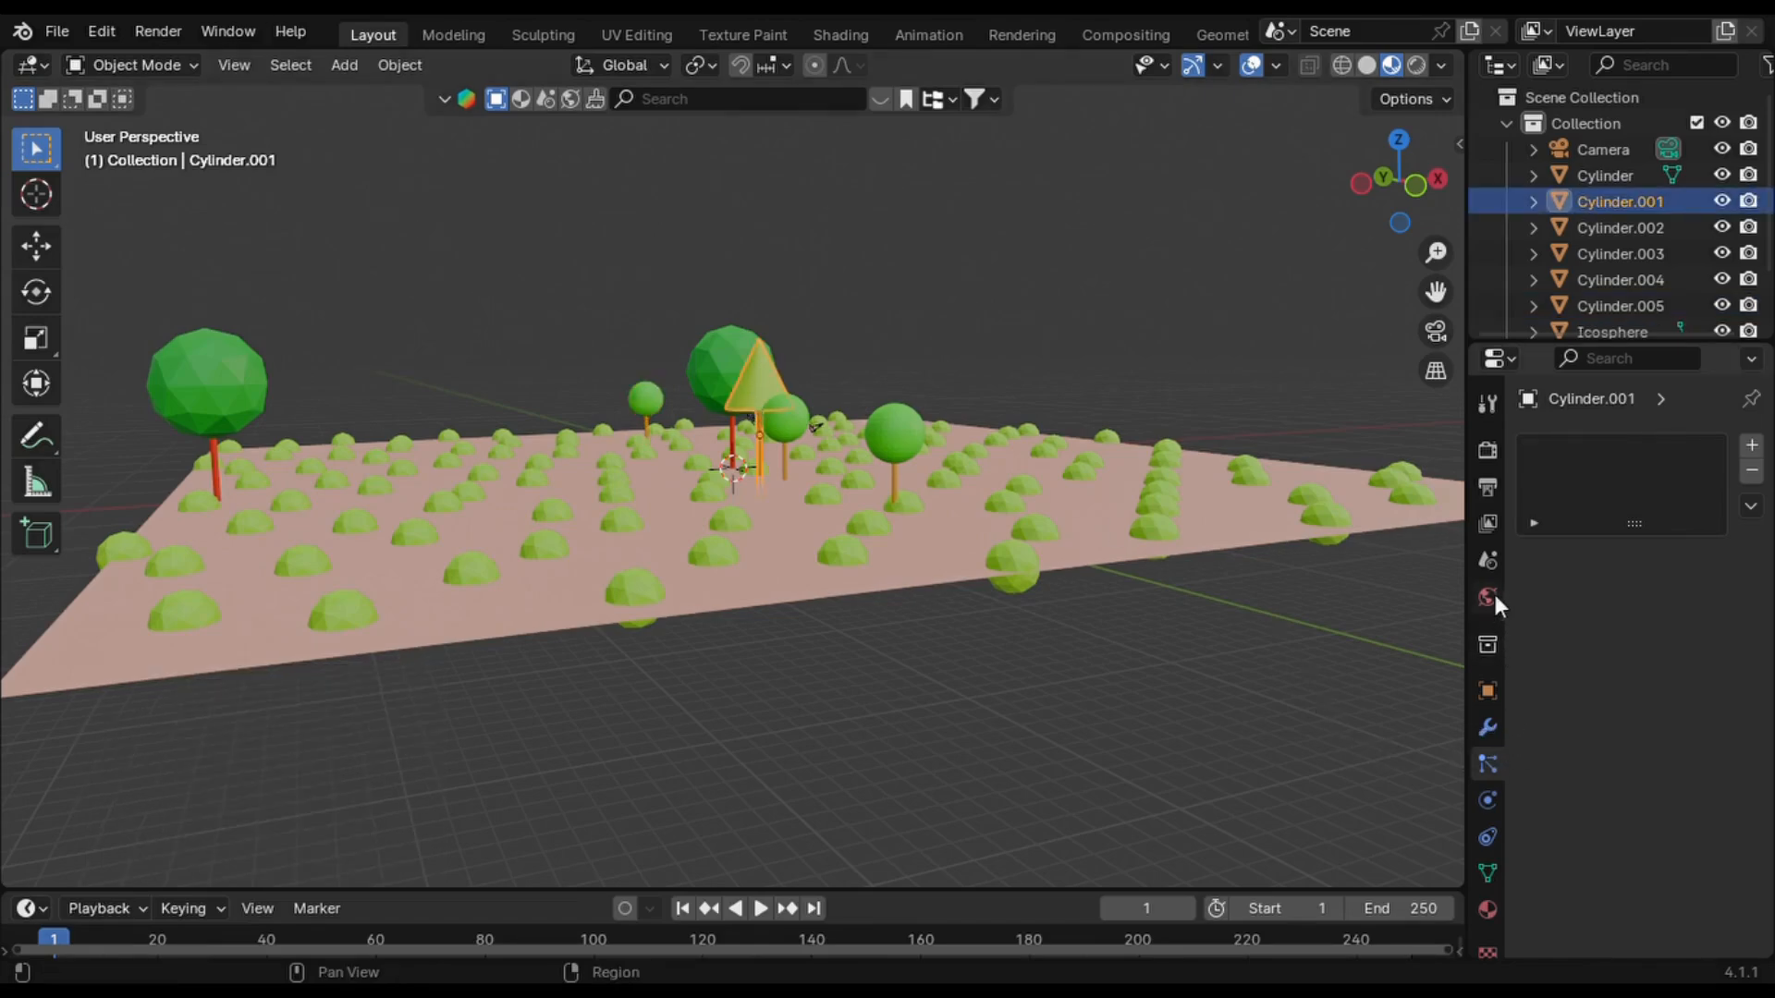
click(1487, 728)
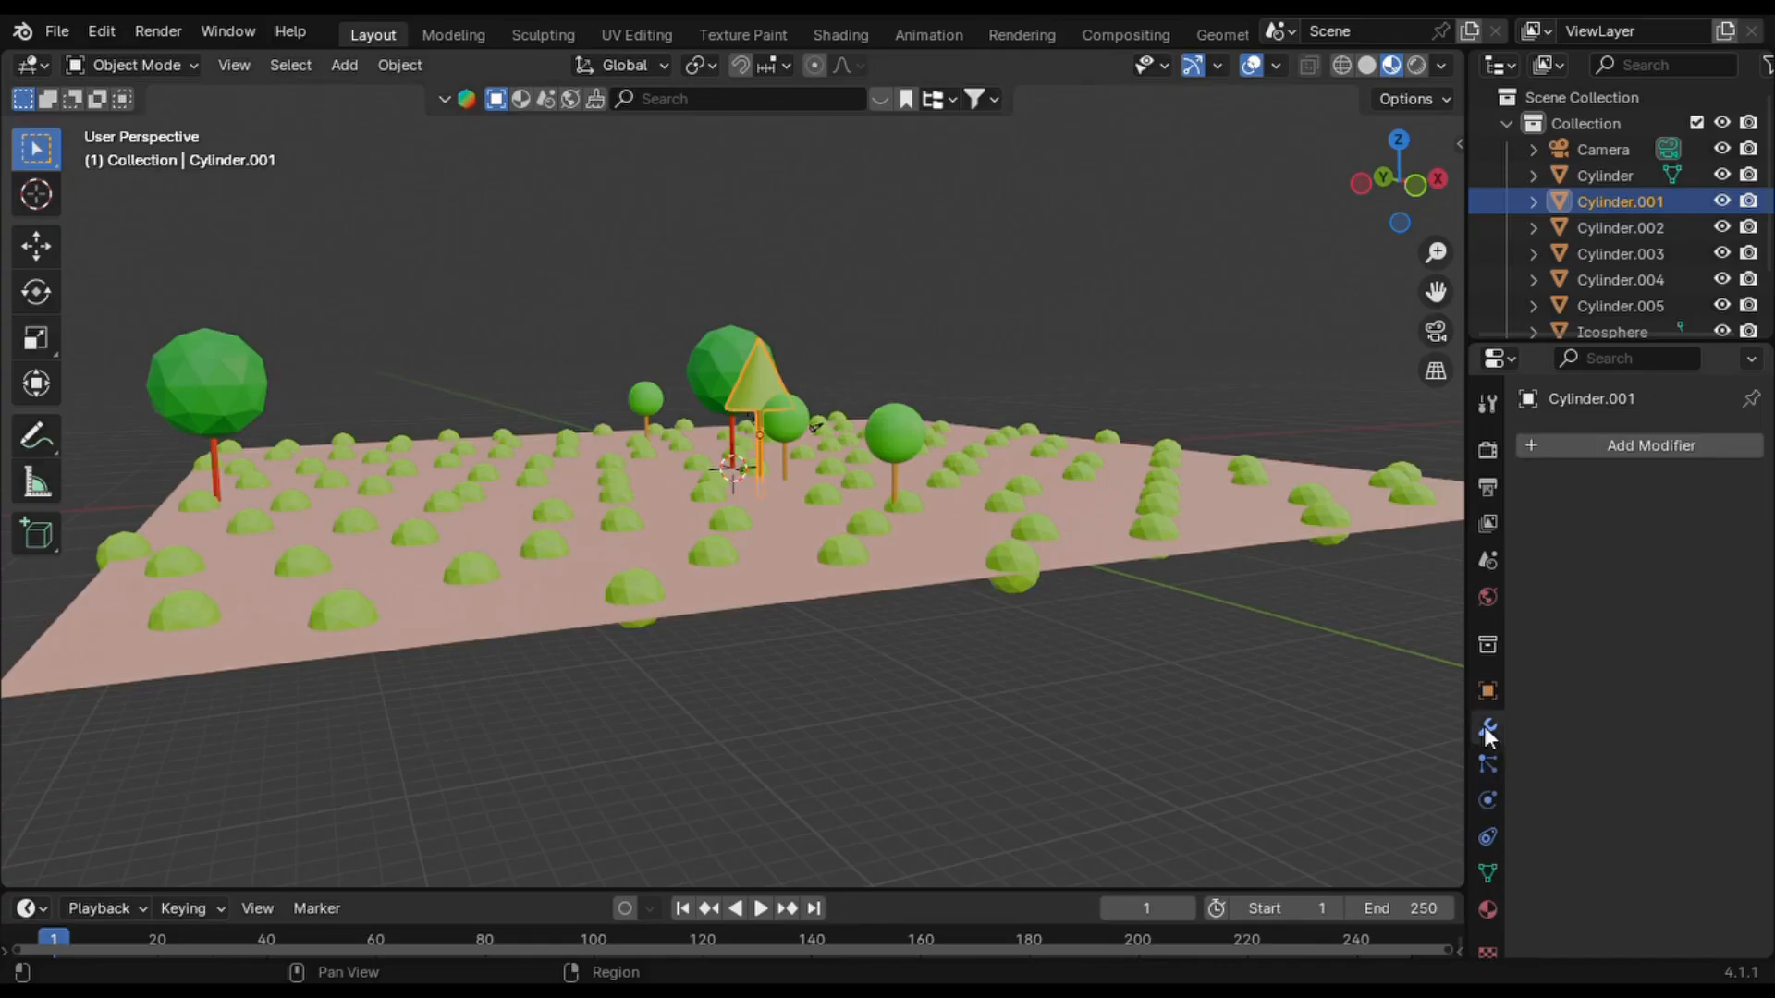
click(1672, 446)
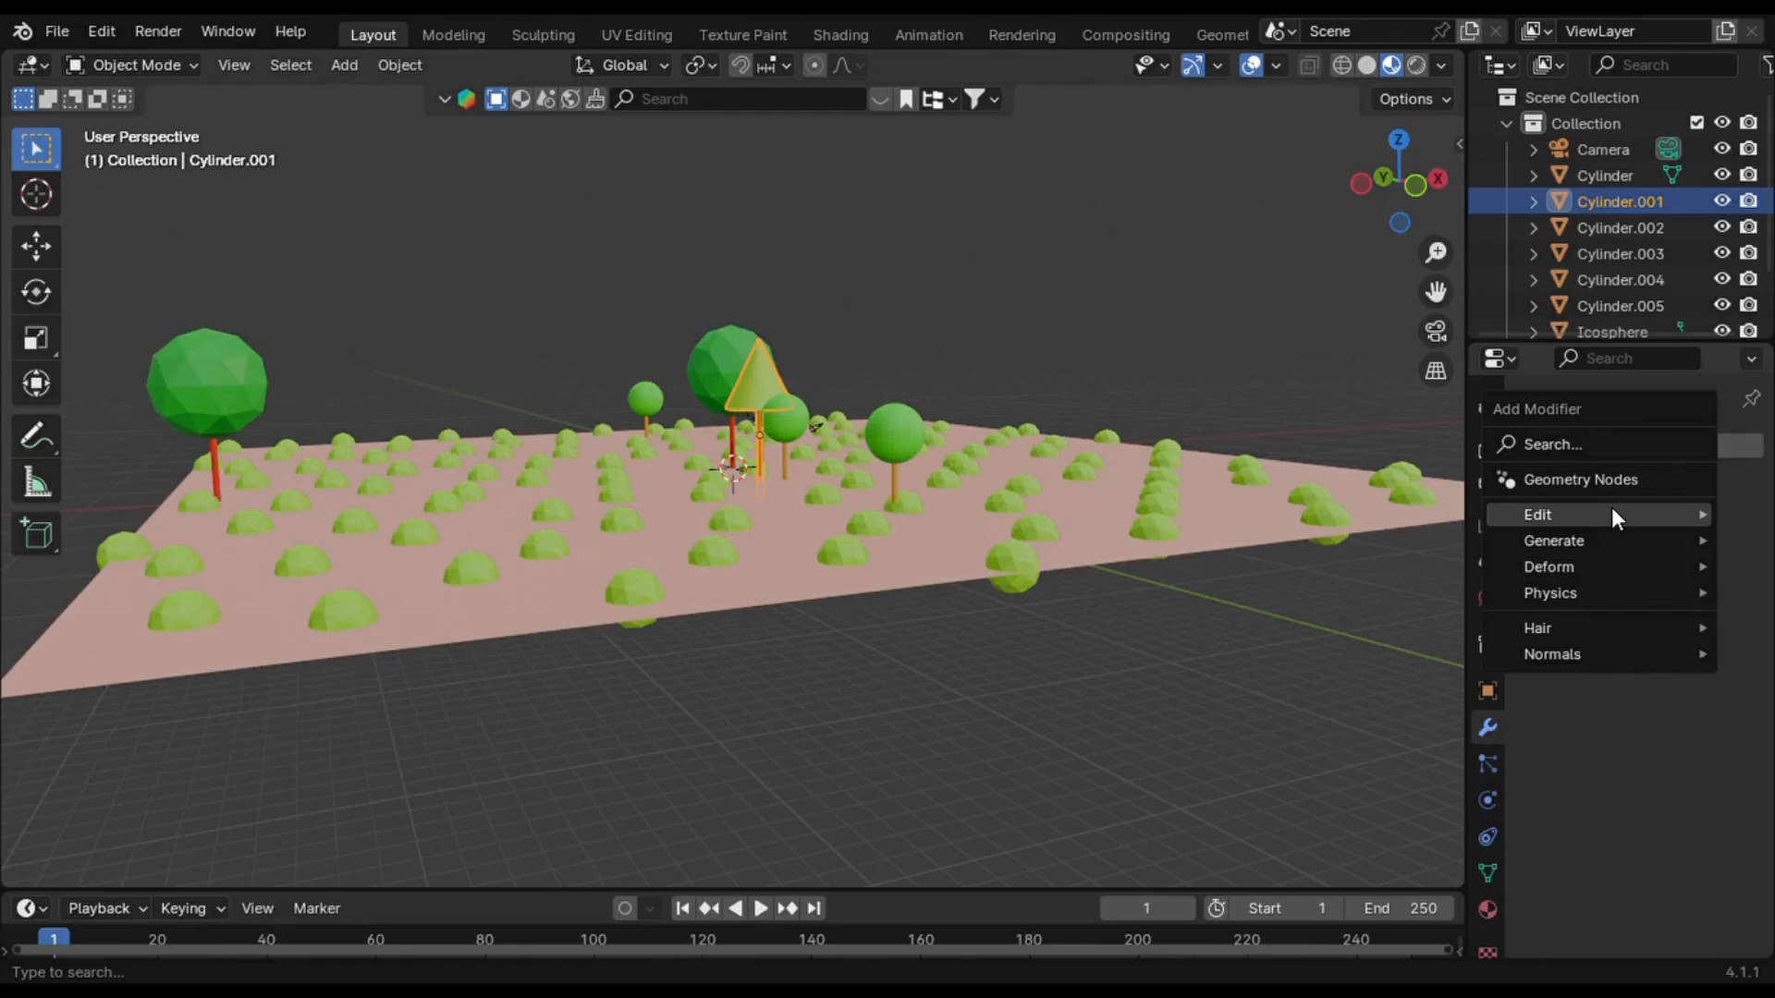
mouse_move(1643, 537)
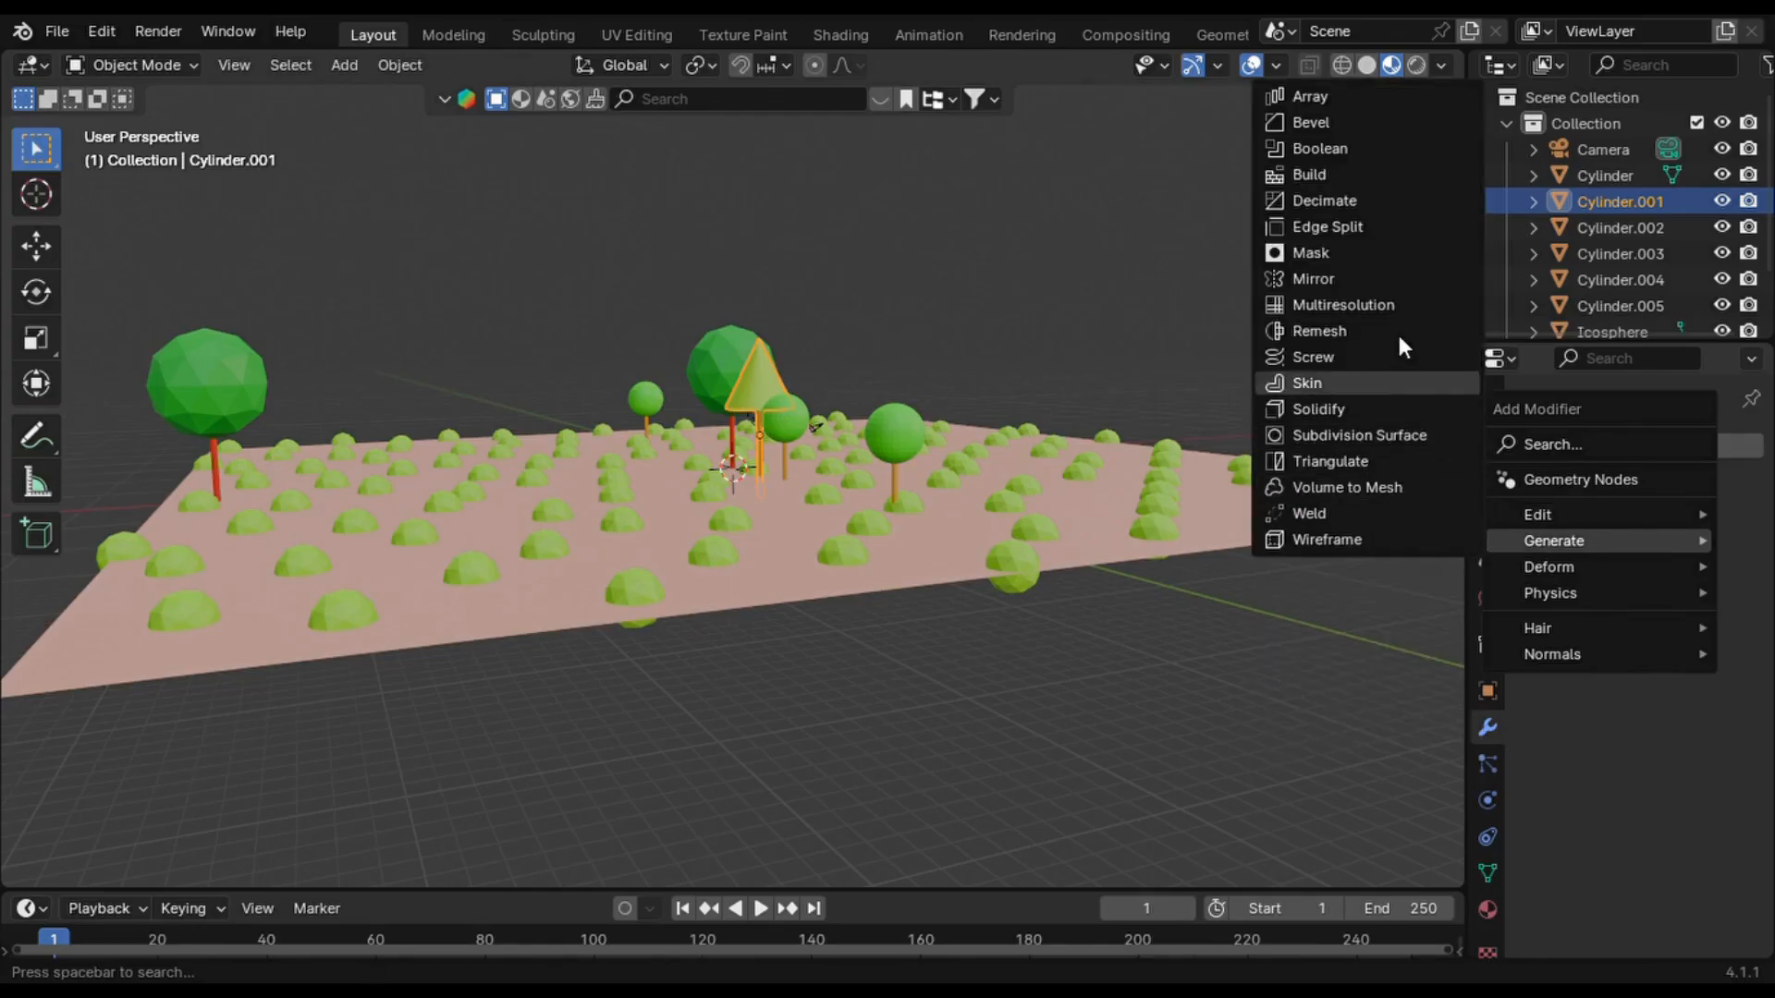
click(1352, 97)
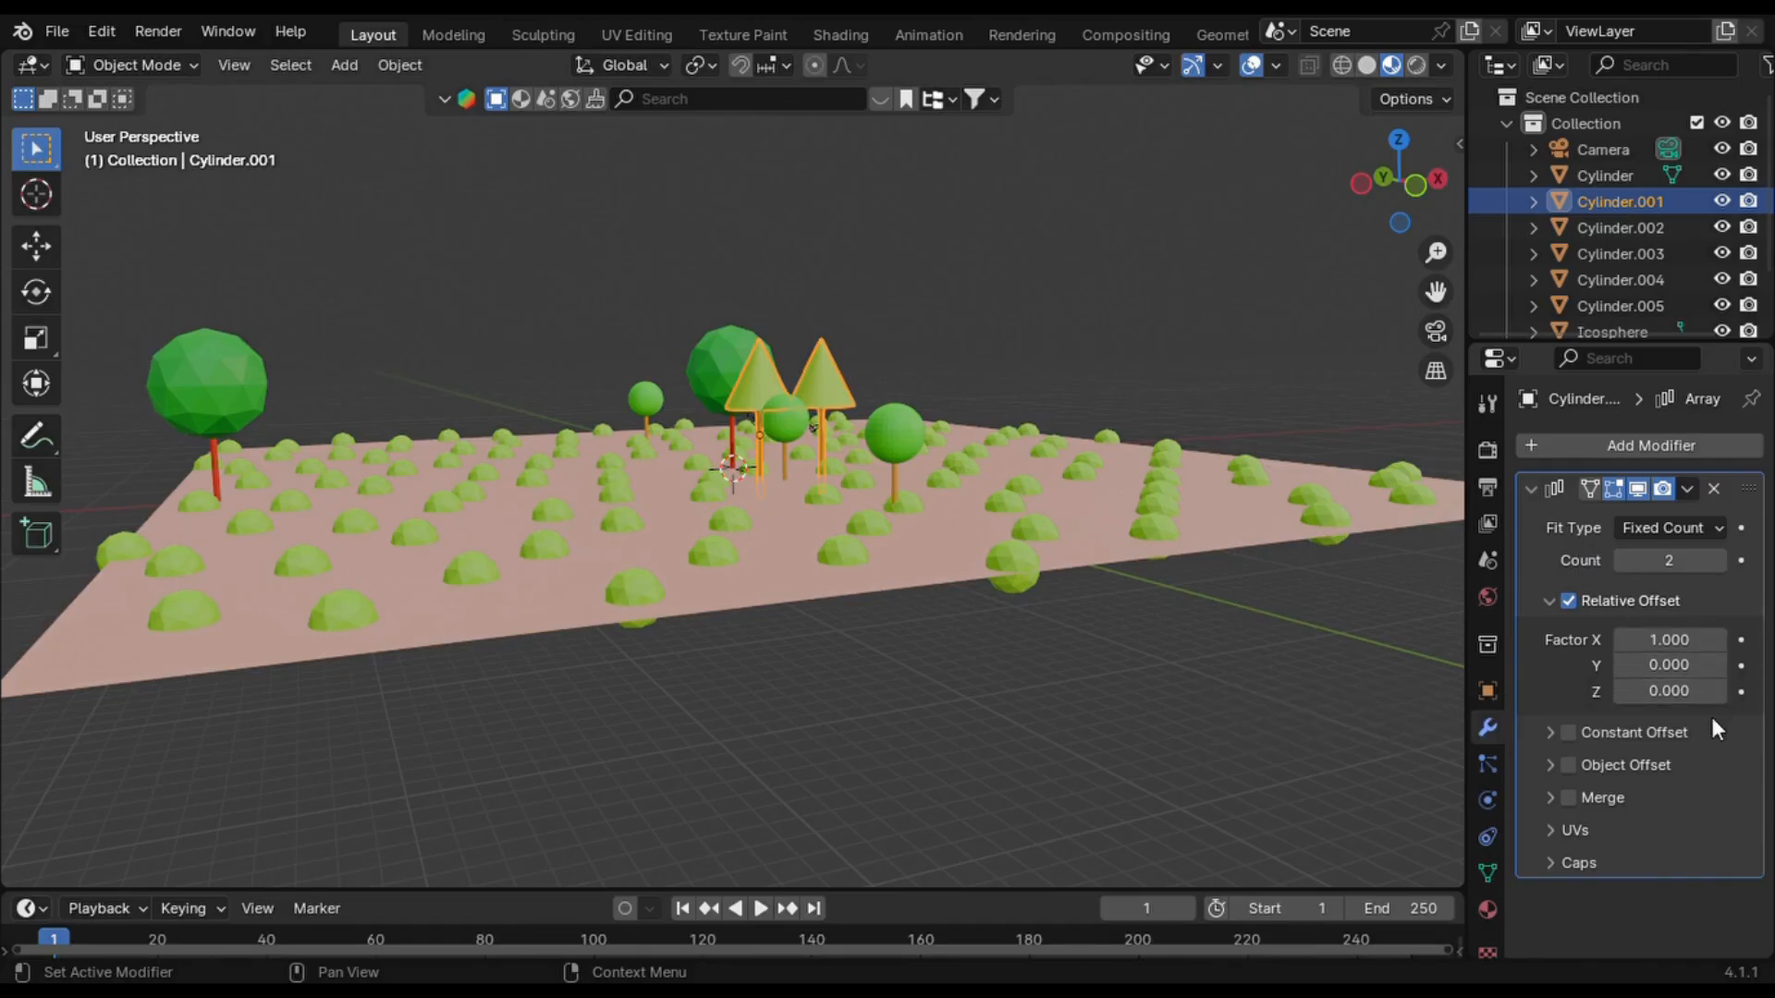
drag(1712, 645, 1719, 563)
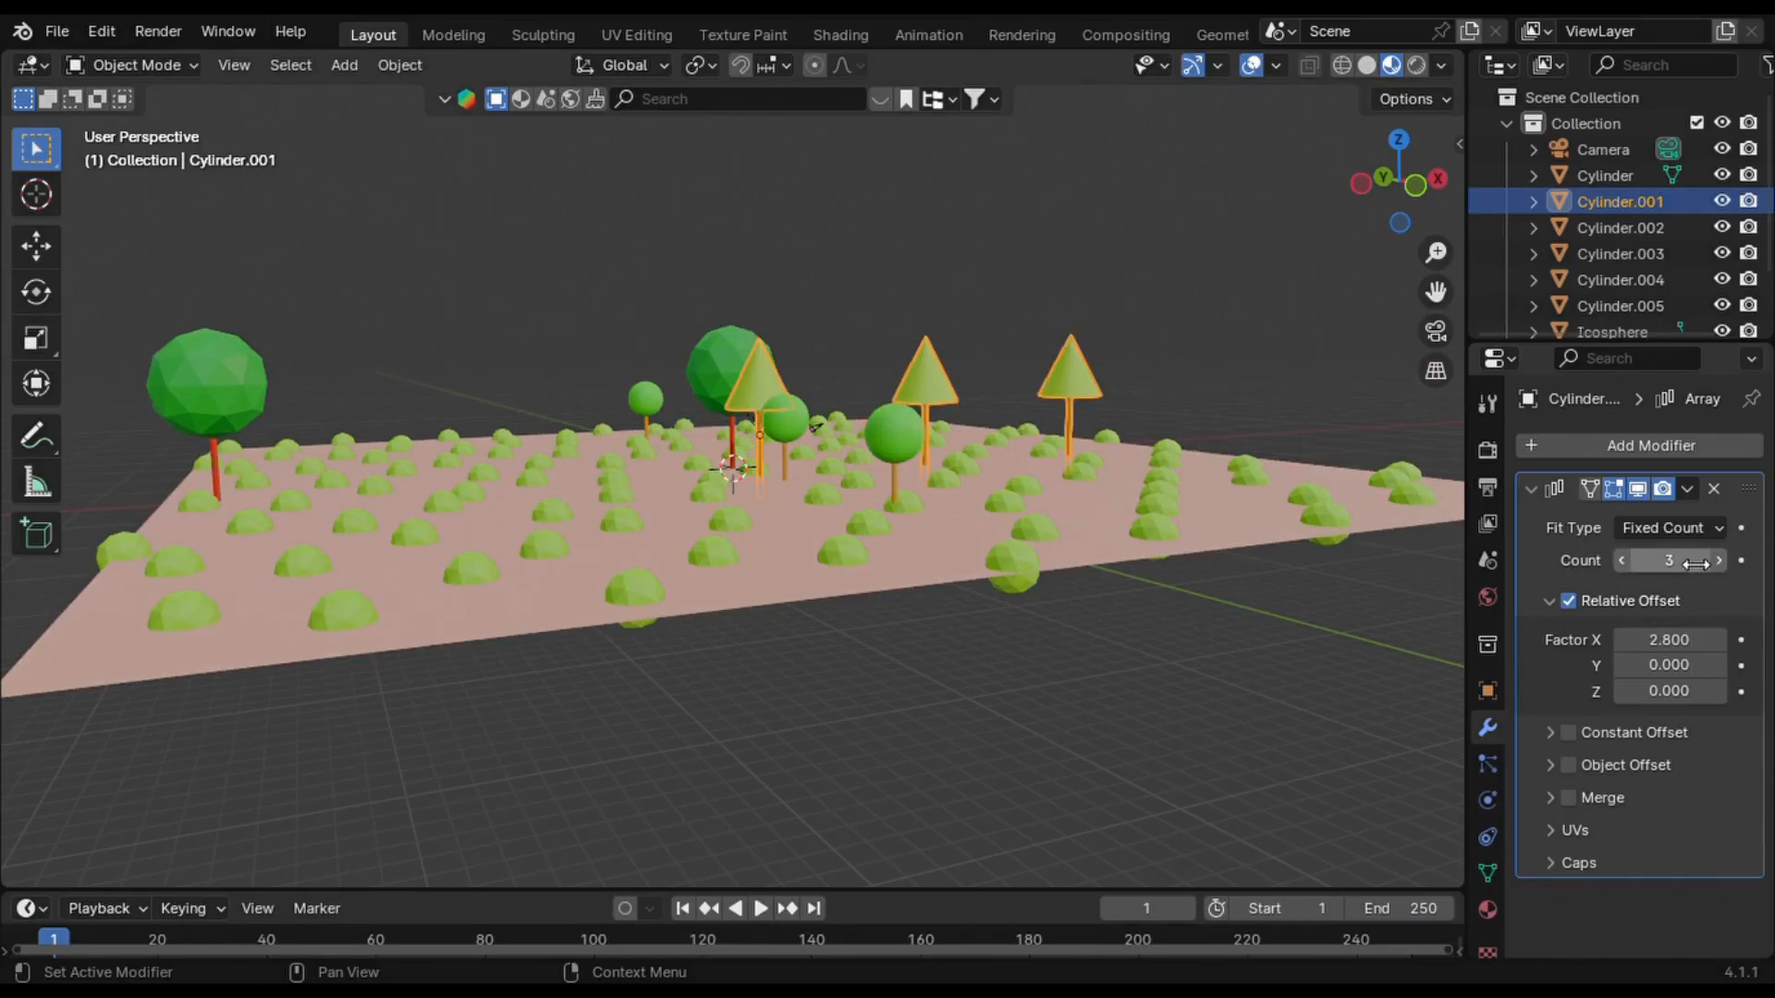
click(1716, 560)
click(1715, 560)
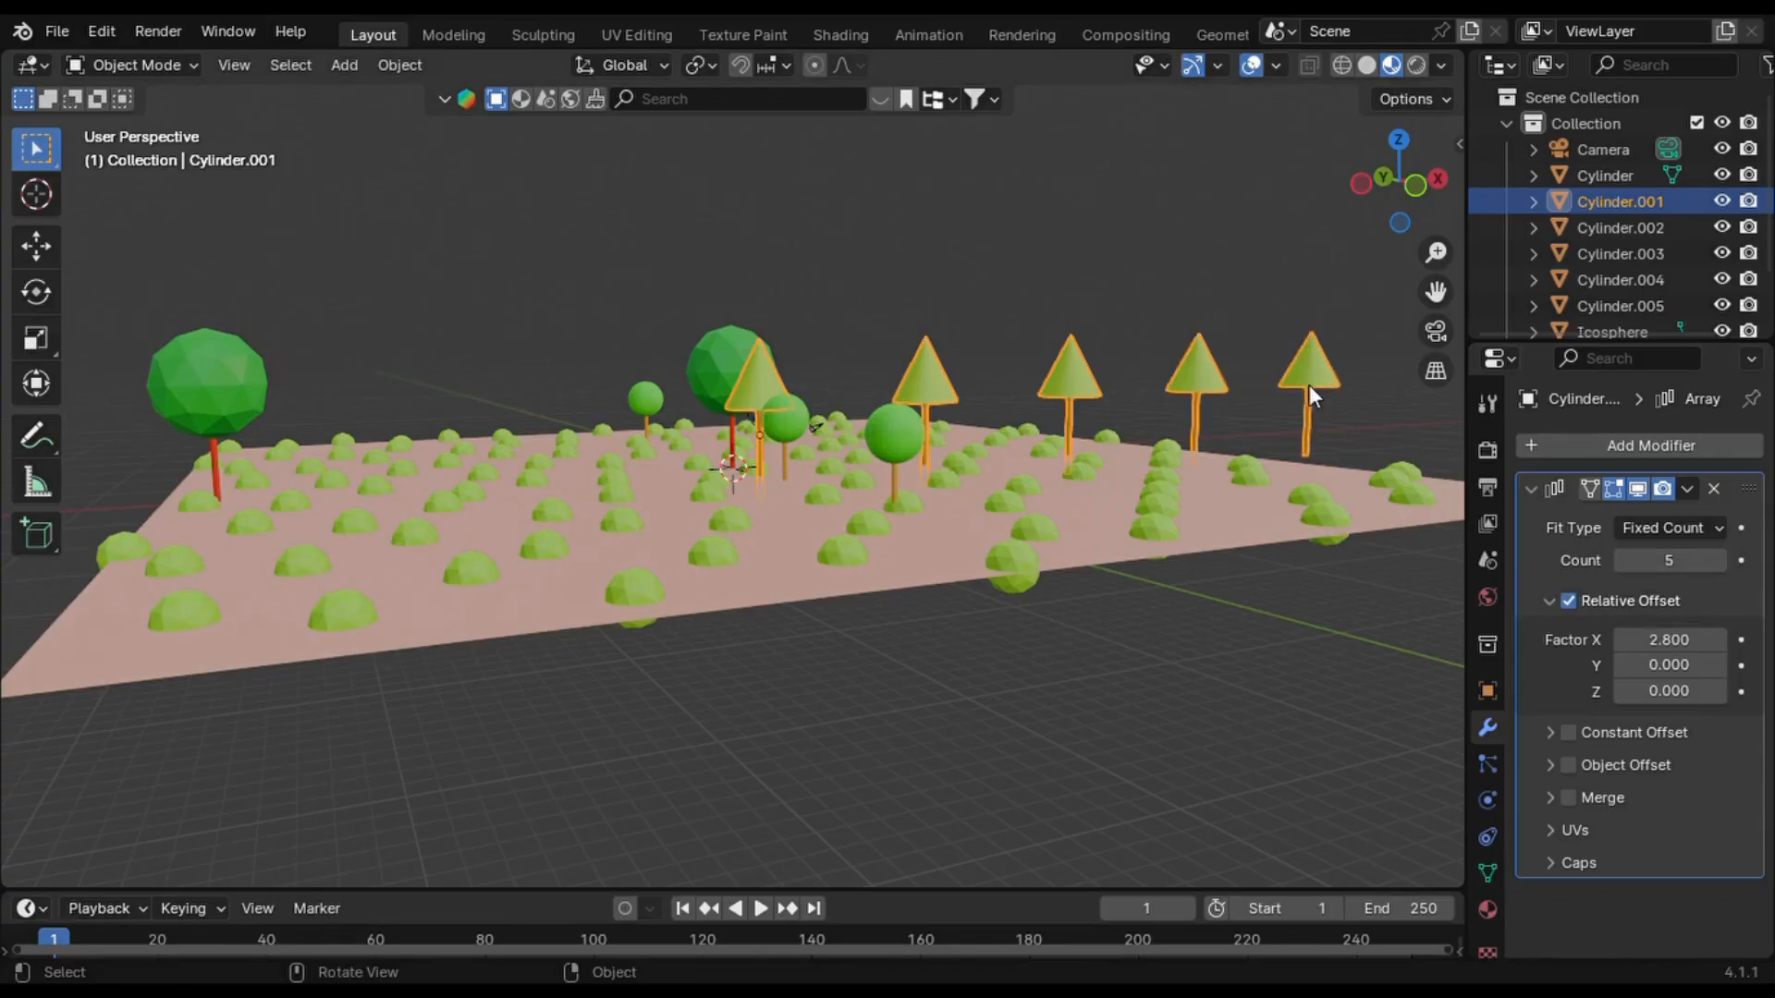
- Move the row of cone-crowned trees about -43.5 m along X
key(g)
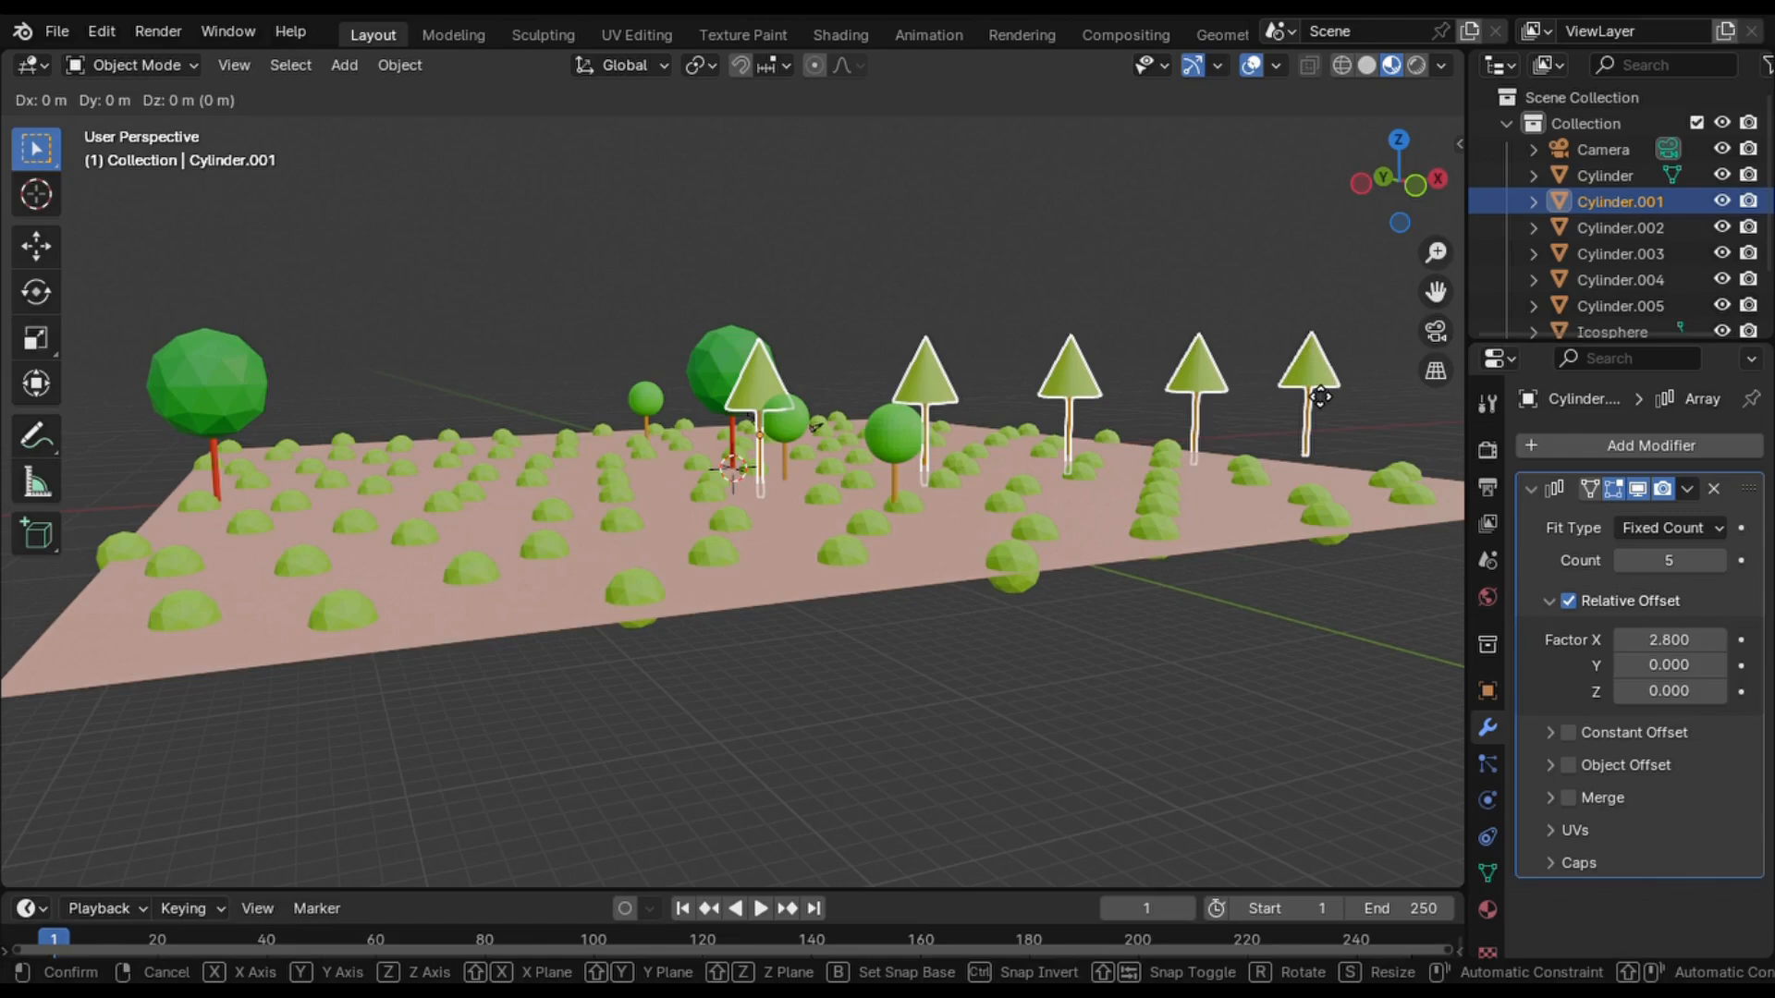
key(x)
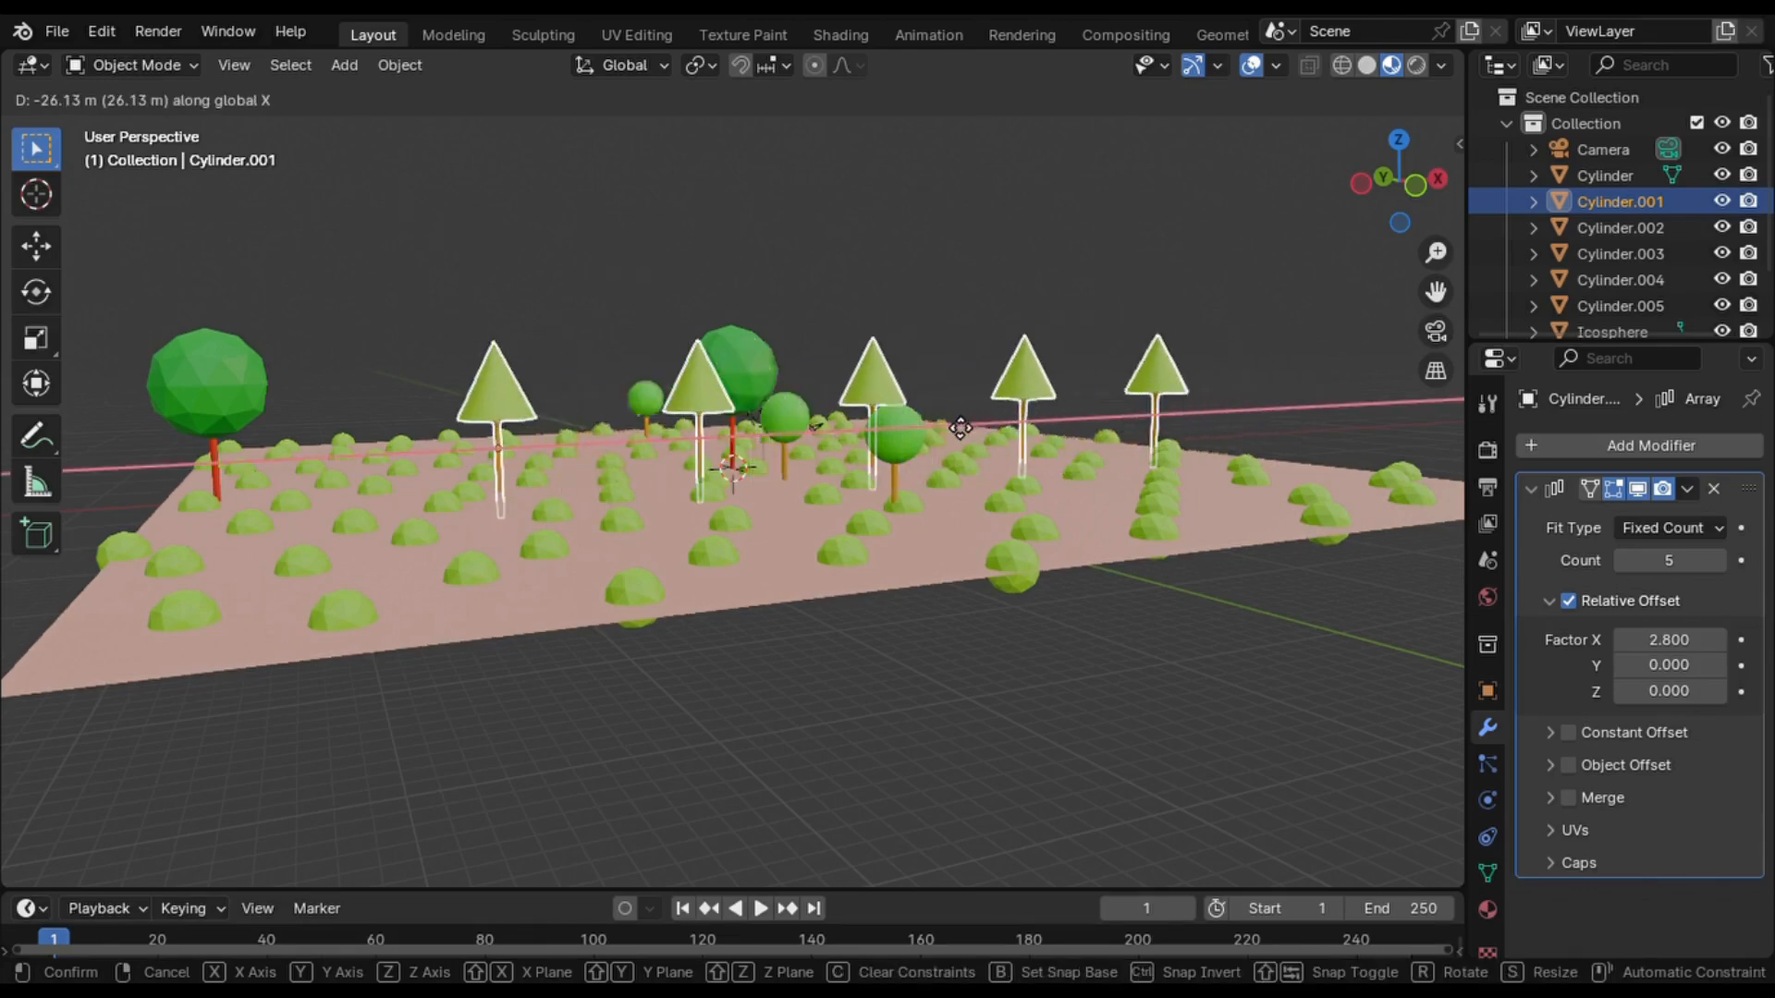
click(841, 434)
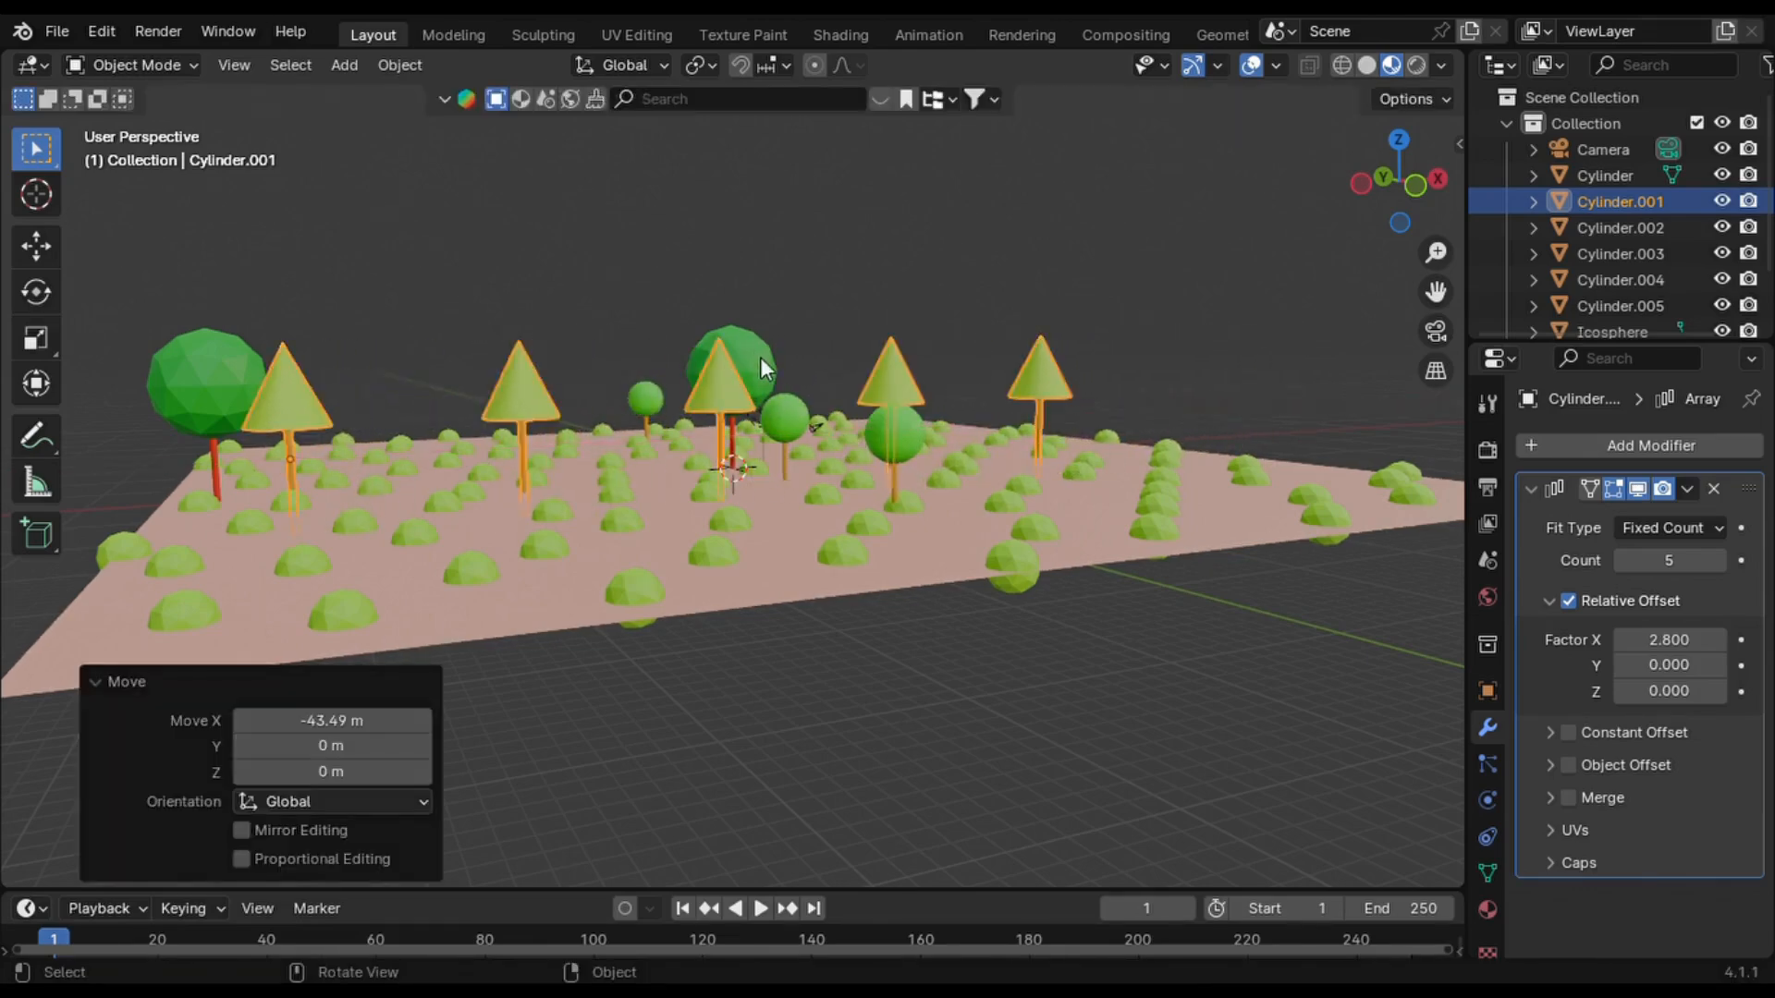
- Add an Array modifier to the small round-crowned tree beside the cone row, with a count of 9 and a relative X offset factor of 1.8
click(785, 423)
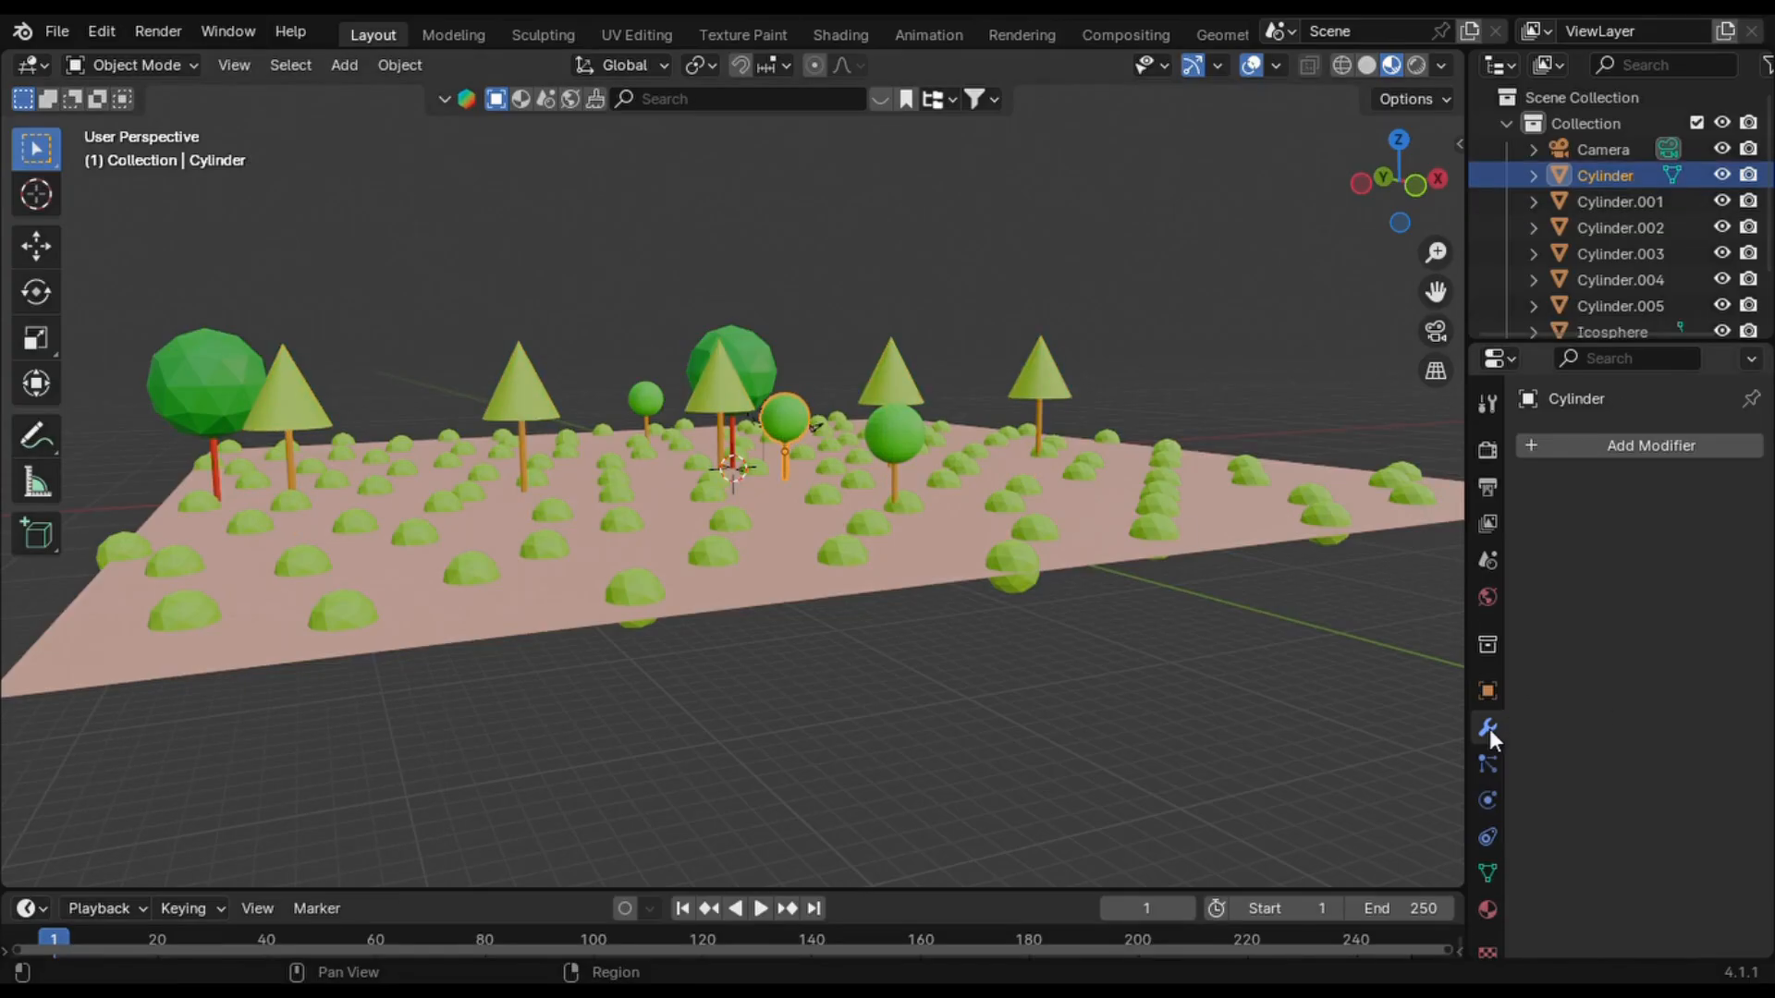
click(1720, 447)
mouse_move(1710, 418)
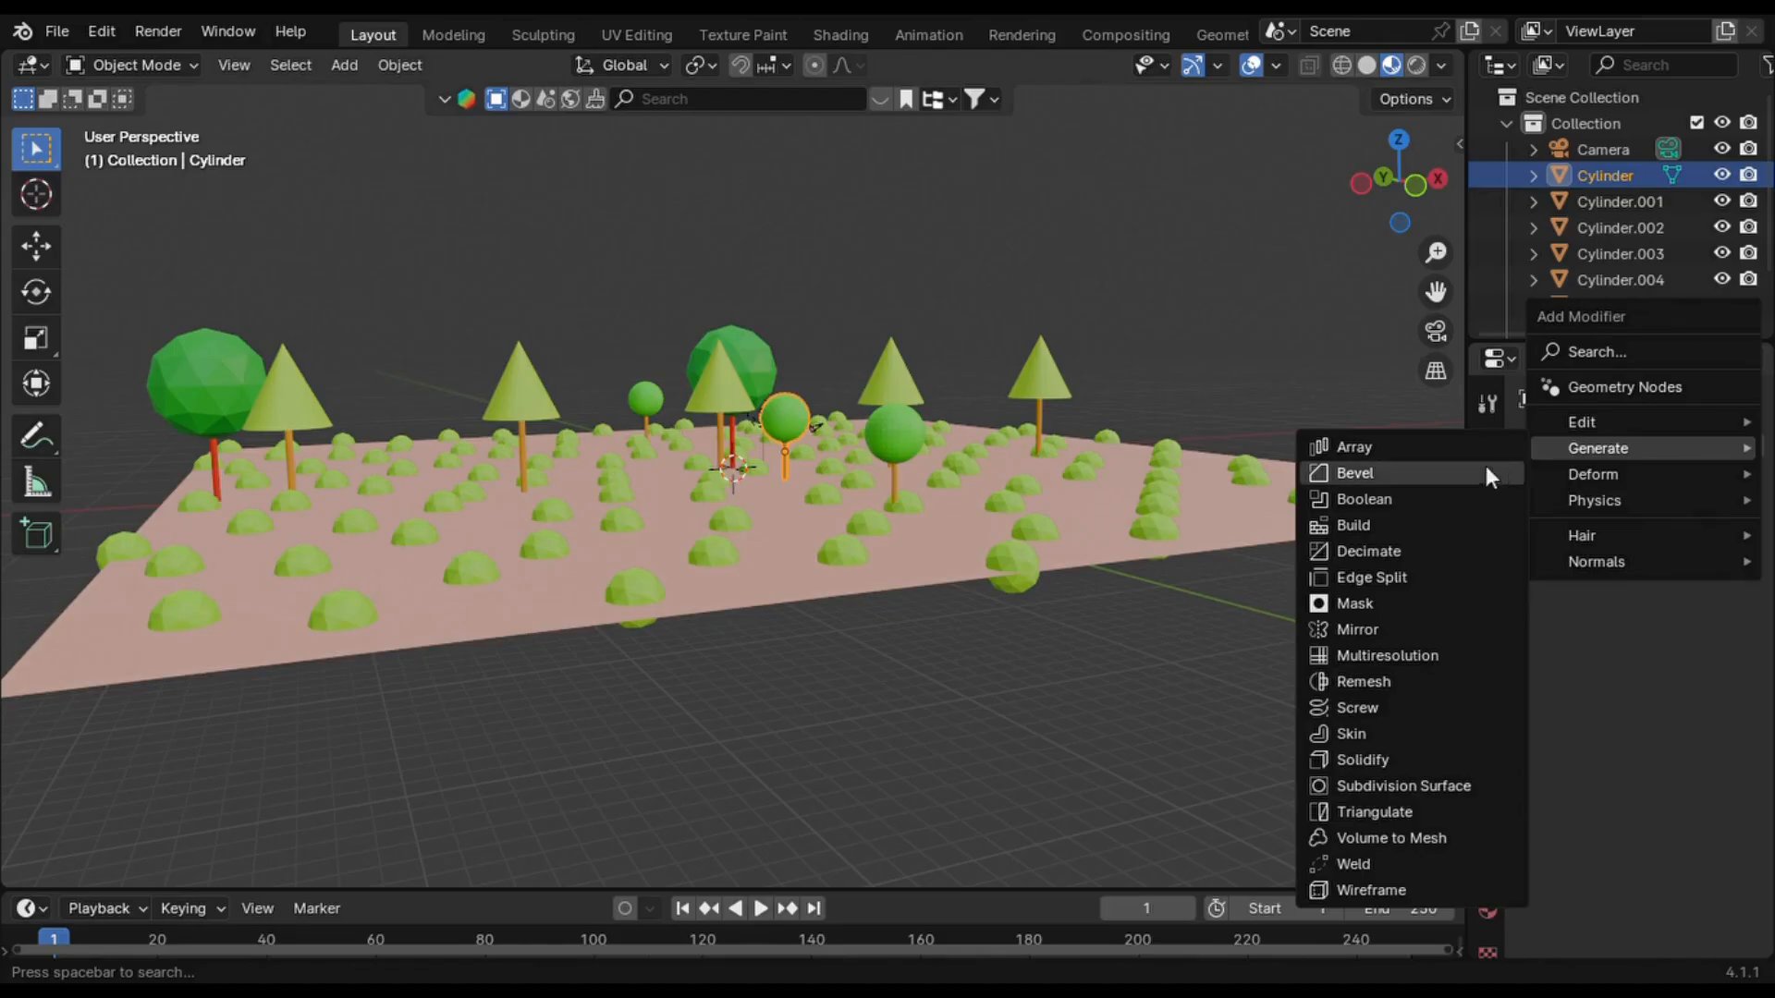
click(1395, 450)
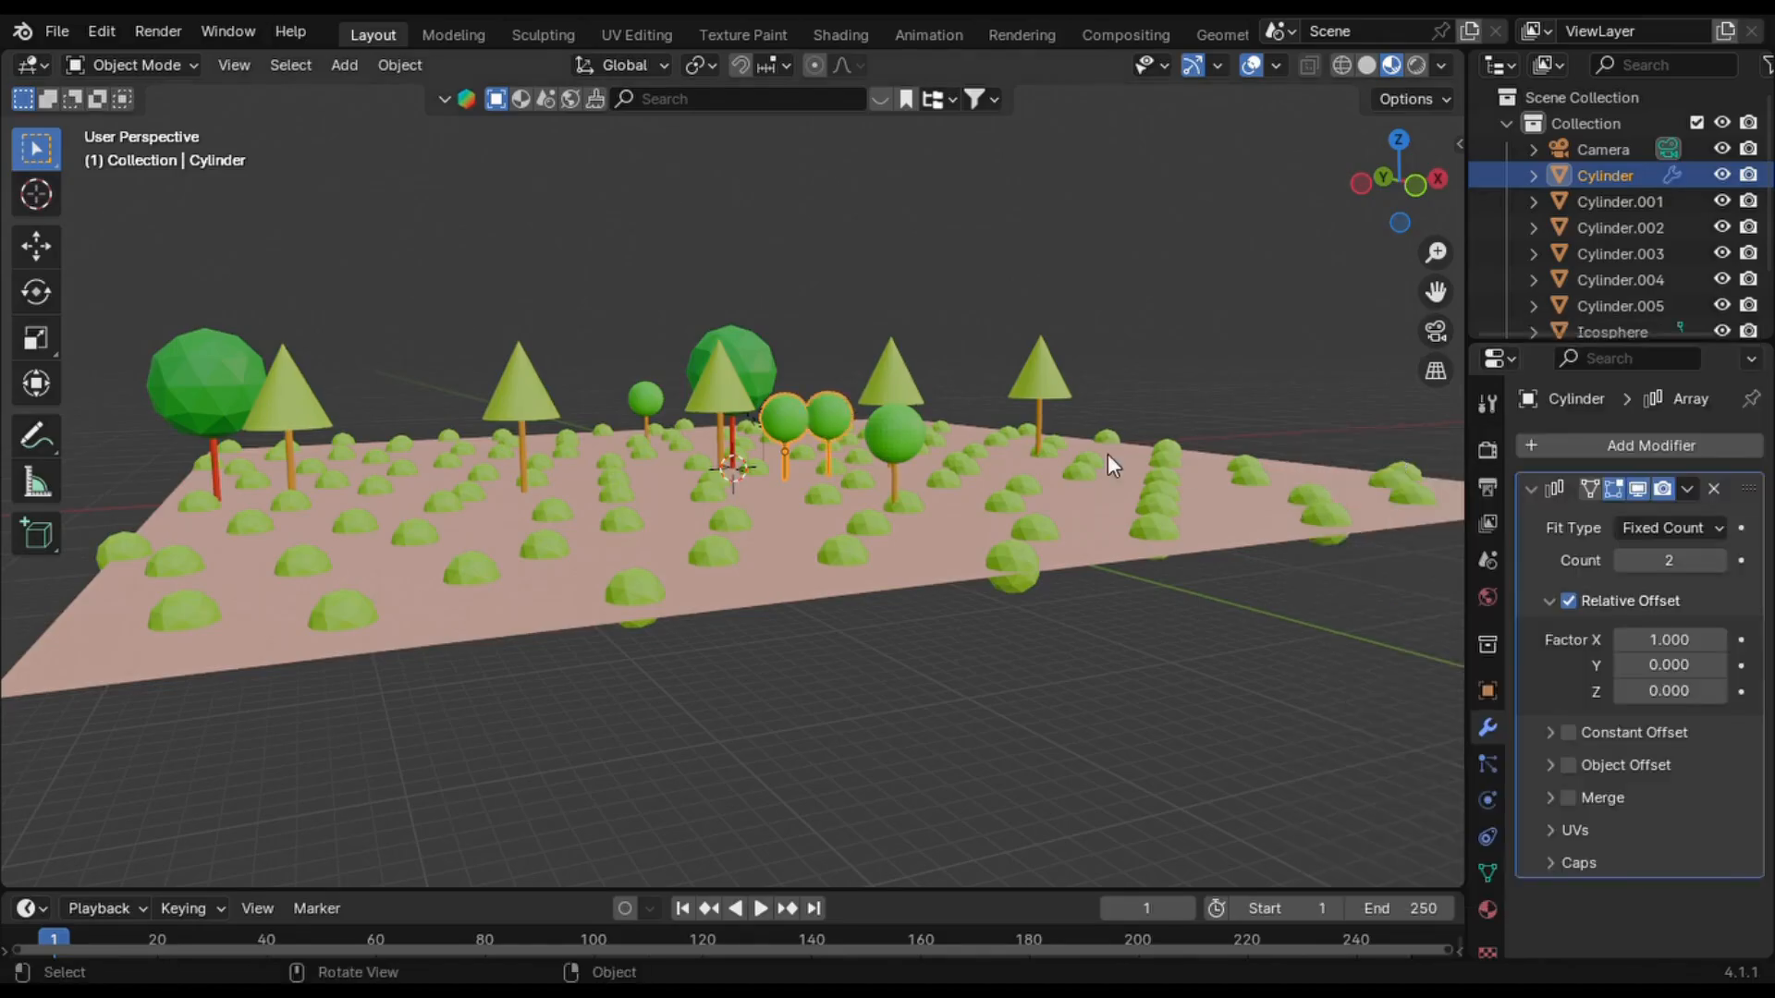
mouse_move(1708, 562)
mouse_down()
mouse_move(1747, 562)
mouse_move(1707, 563)
mouse_up()
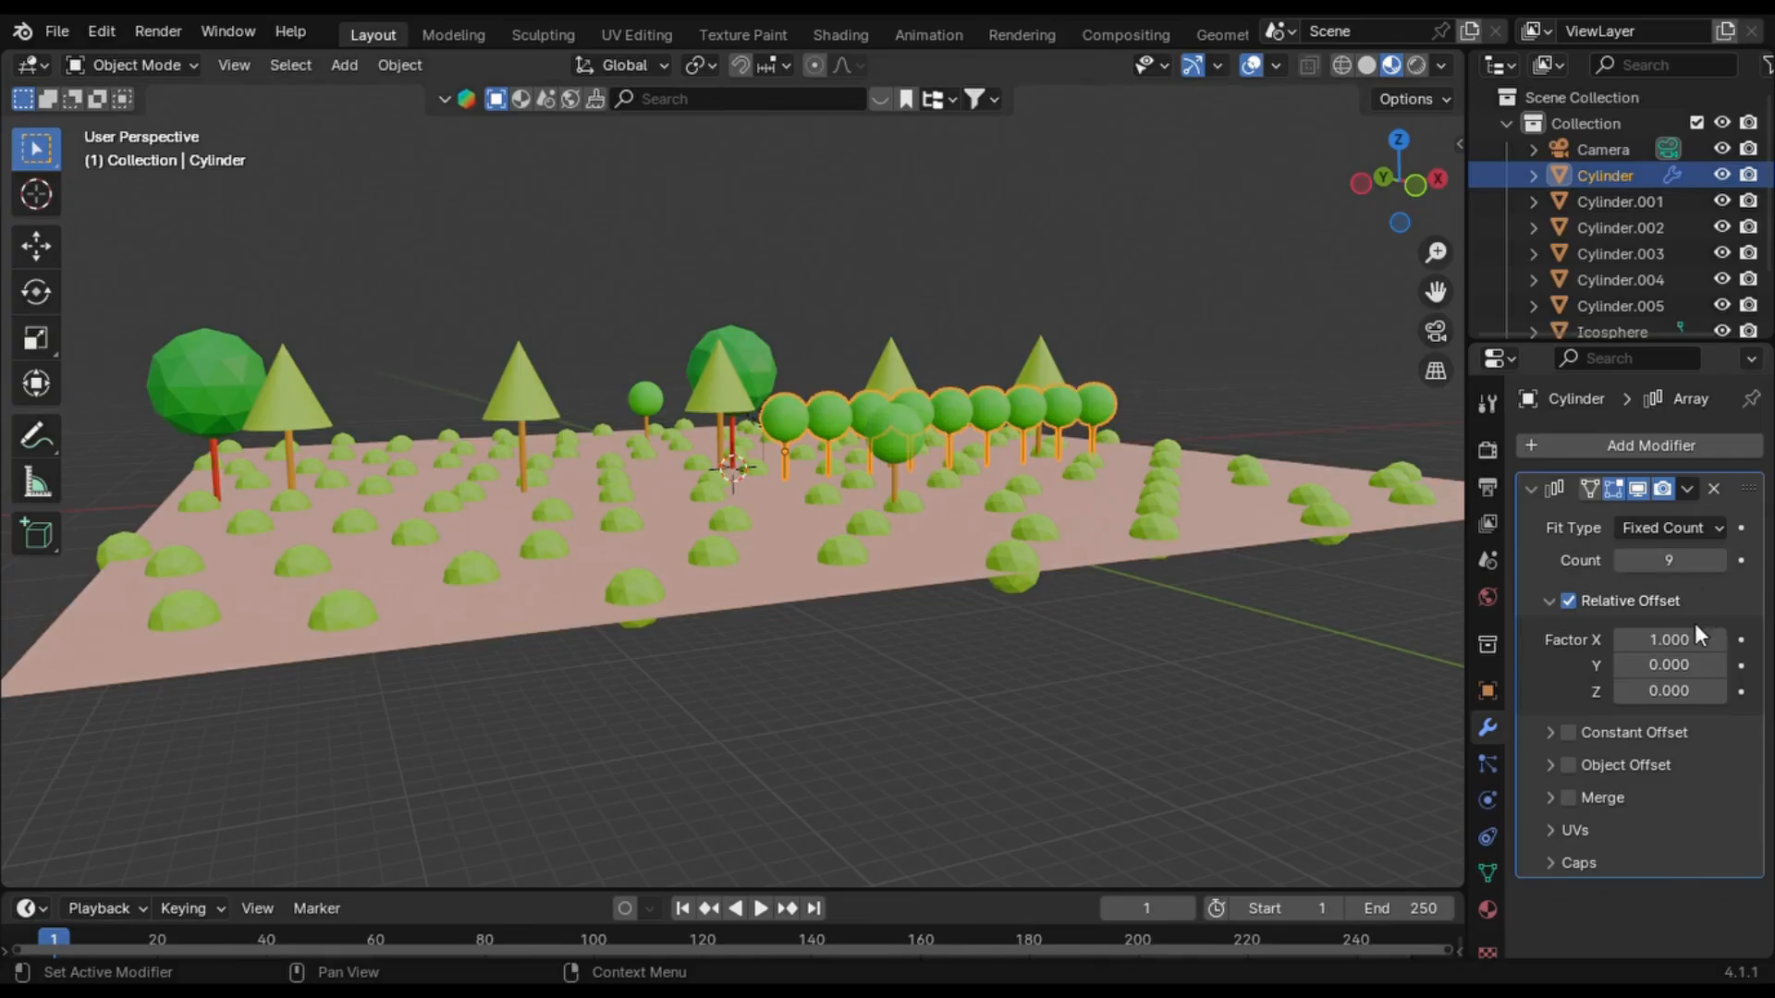
drag(1668, 640, 1733, 639)
- Move the row of small round-crowned trees about -41.3 m along X and scale it up by about 1.057
key(g)
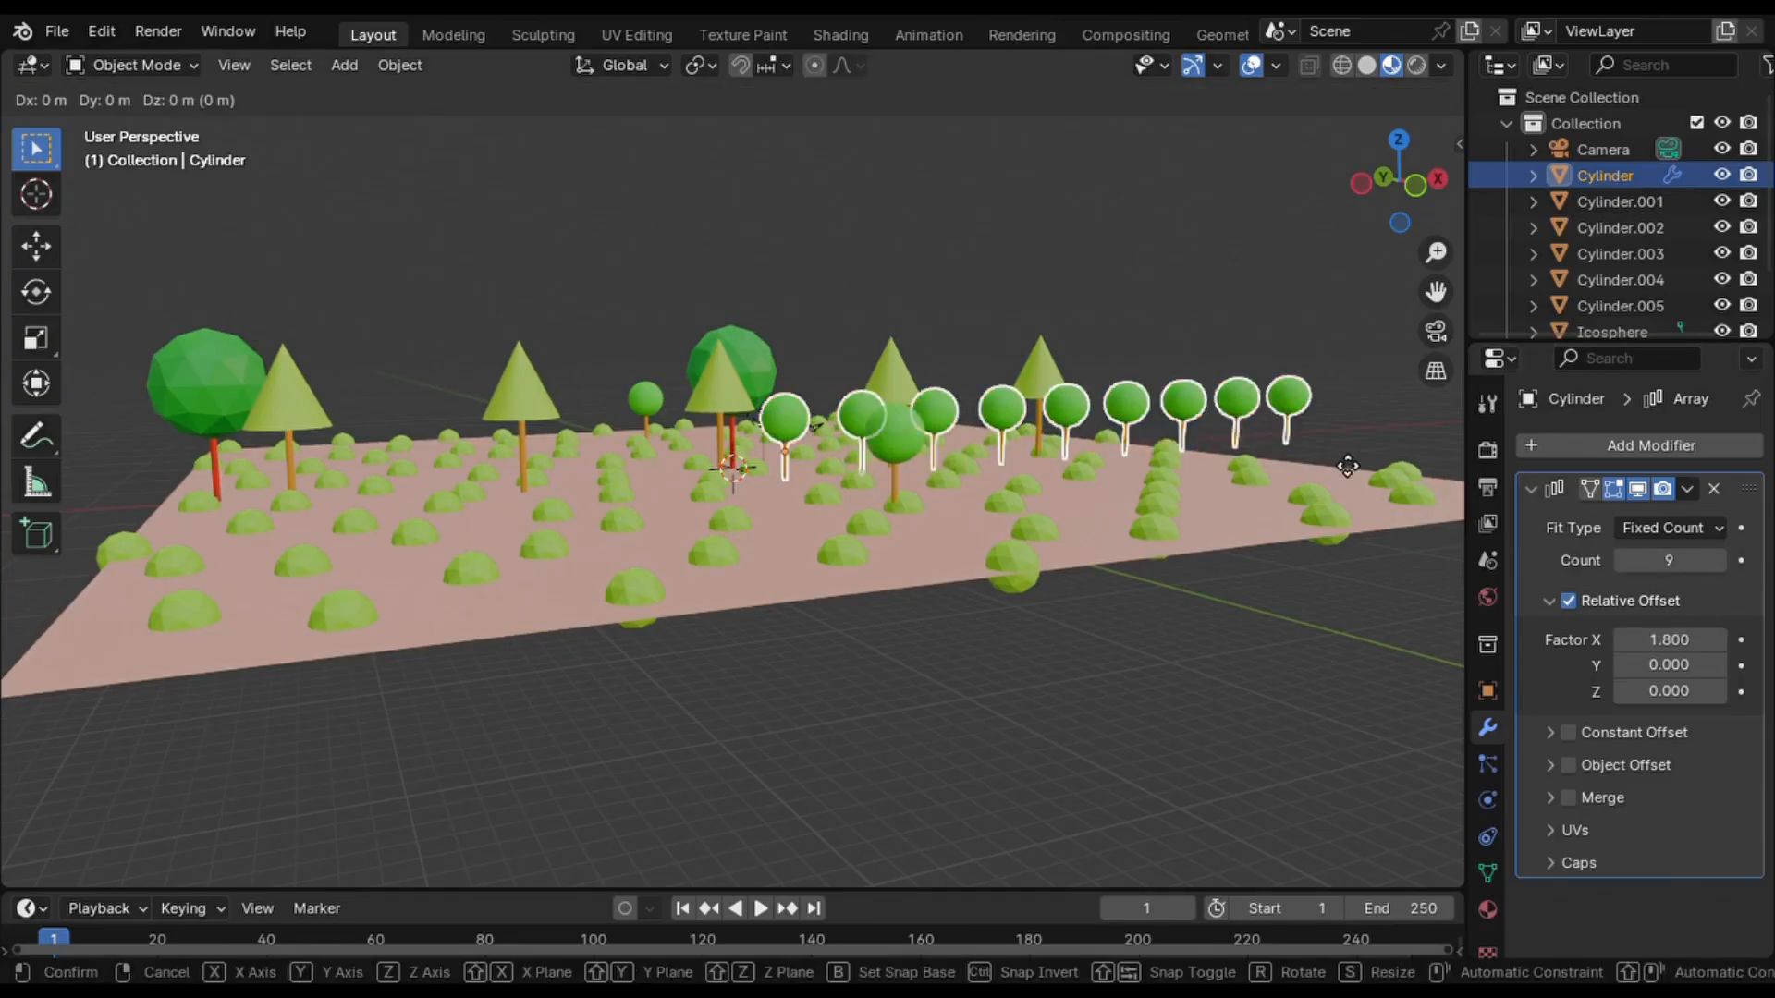
key(x)
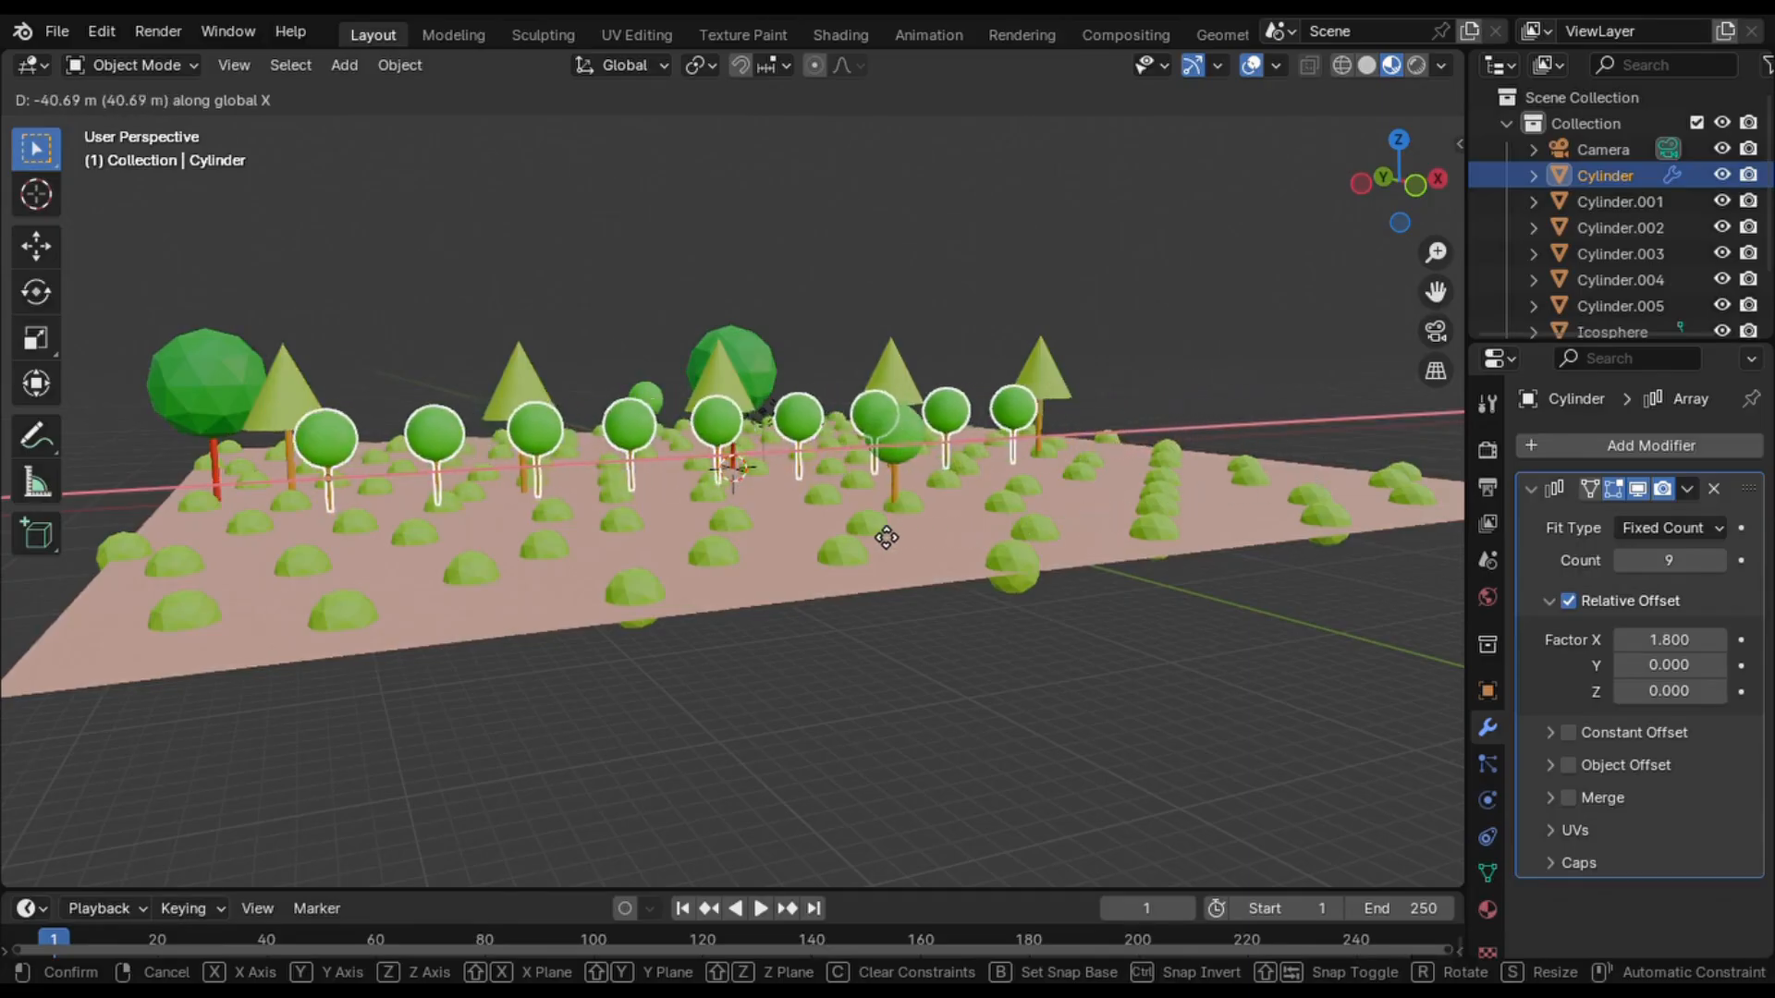
click(883, 533)
key(s)
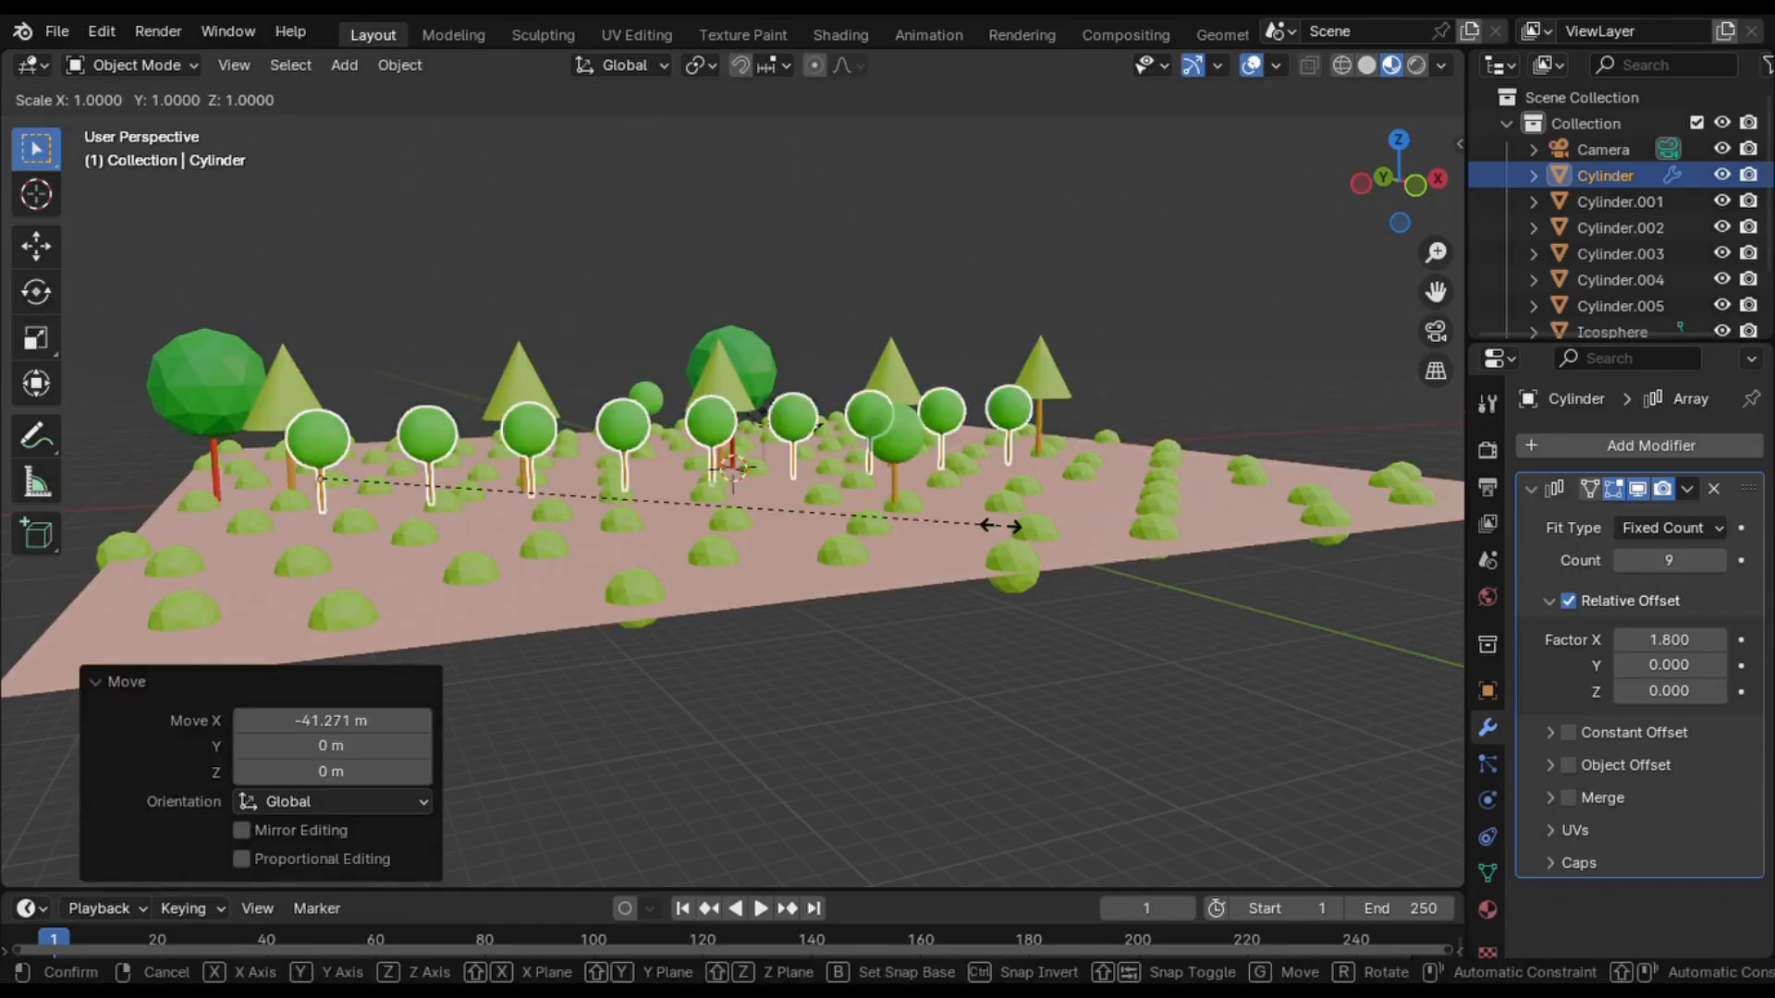
click(1039, 528)
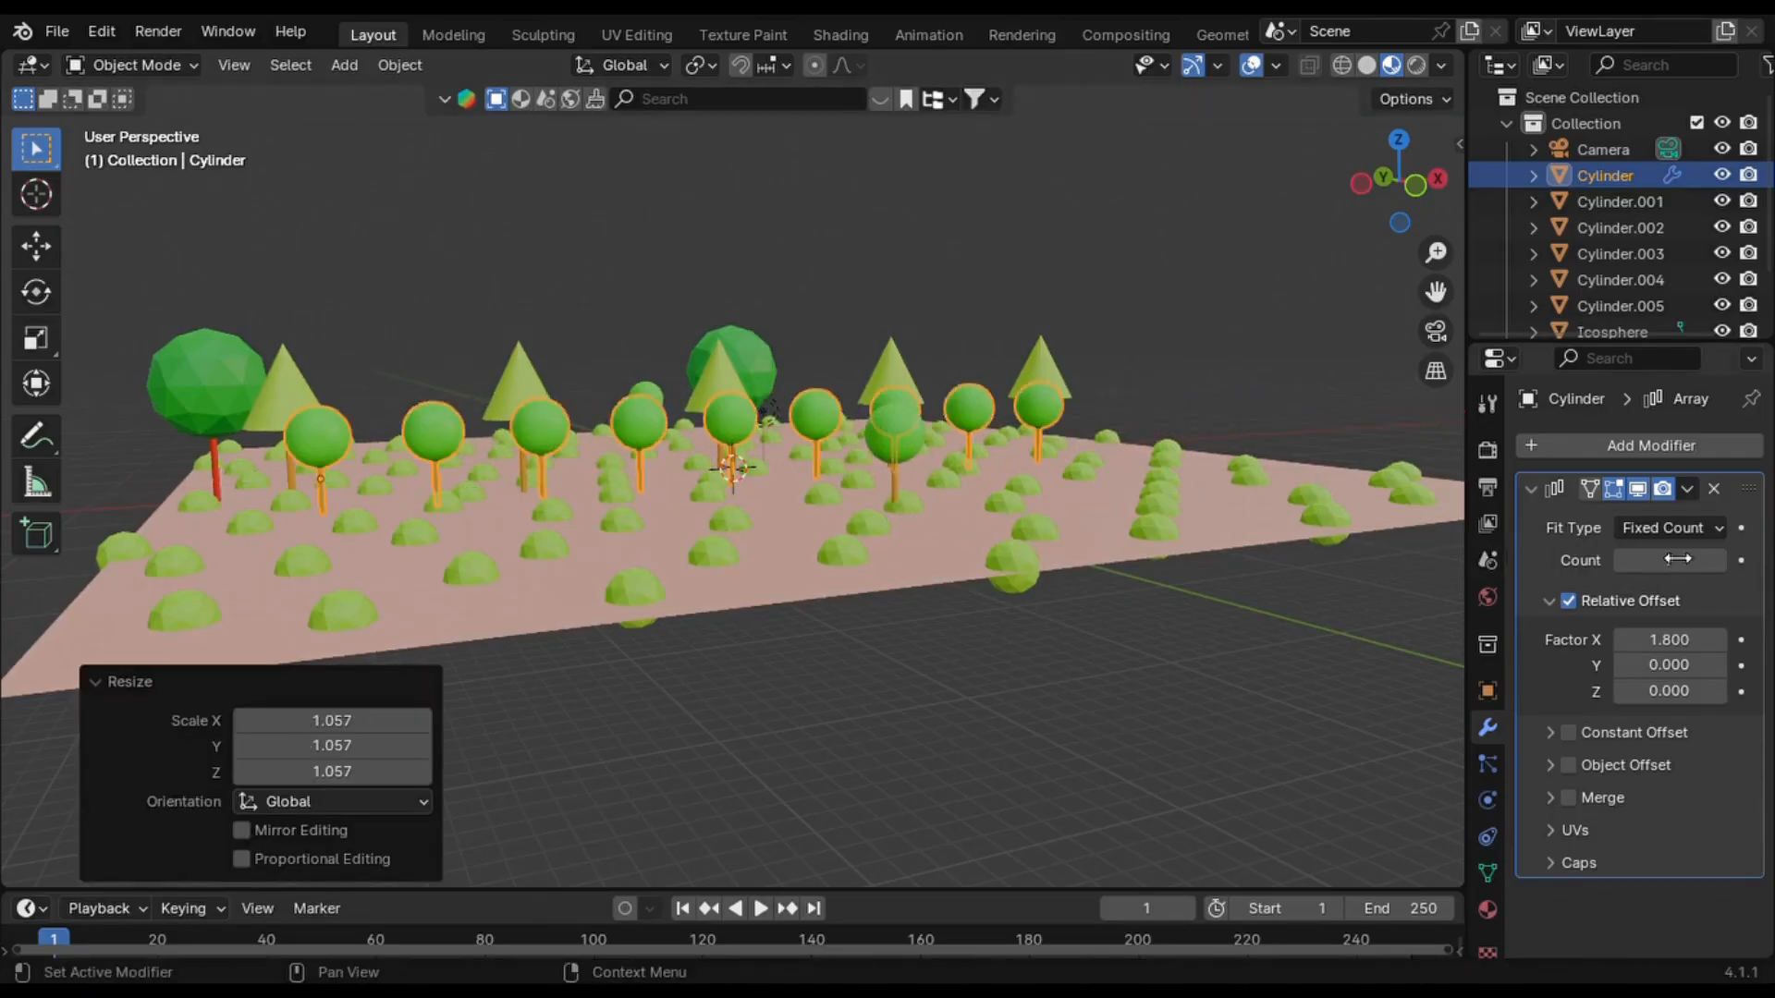
- Set the round-crowned tree array's count to 11 and shift the row about -3.5 m in X, 1.5 m in Y and 0.16 m in Z
click(1720, 564)
text(10)
key(Return)
click(1719, 560)
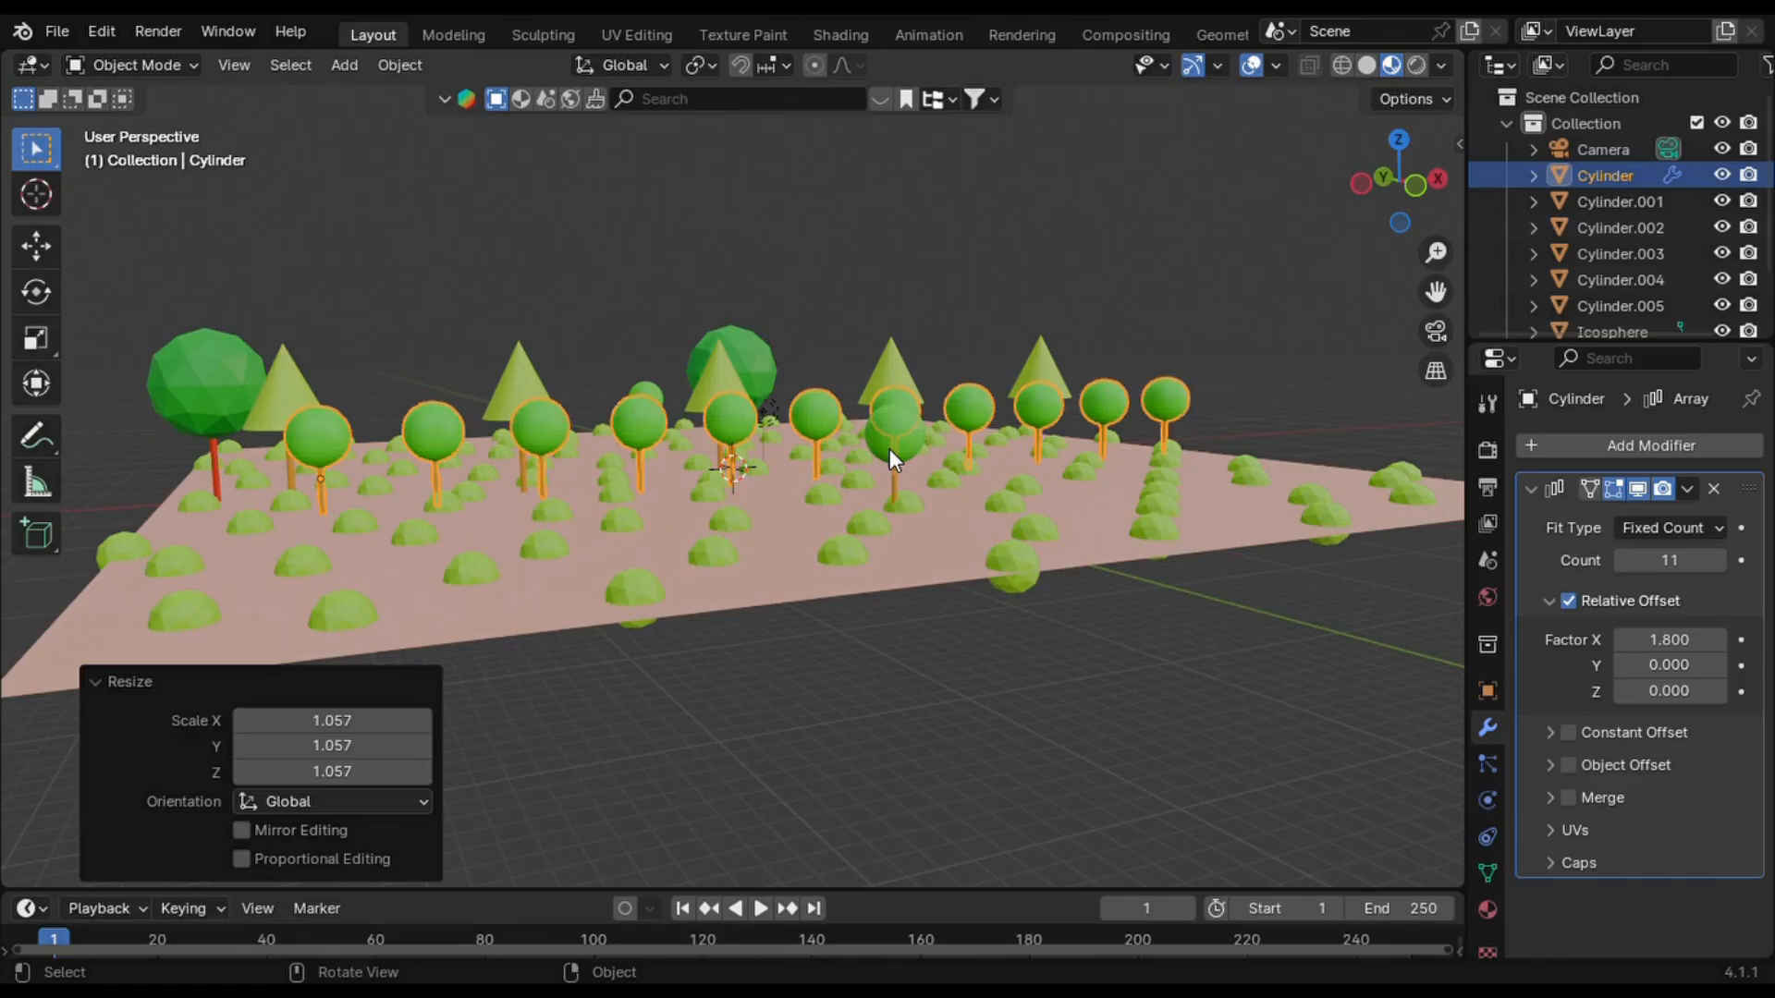
key(g)
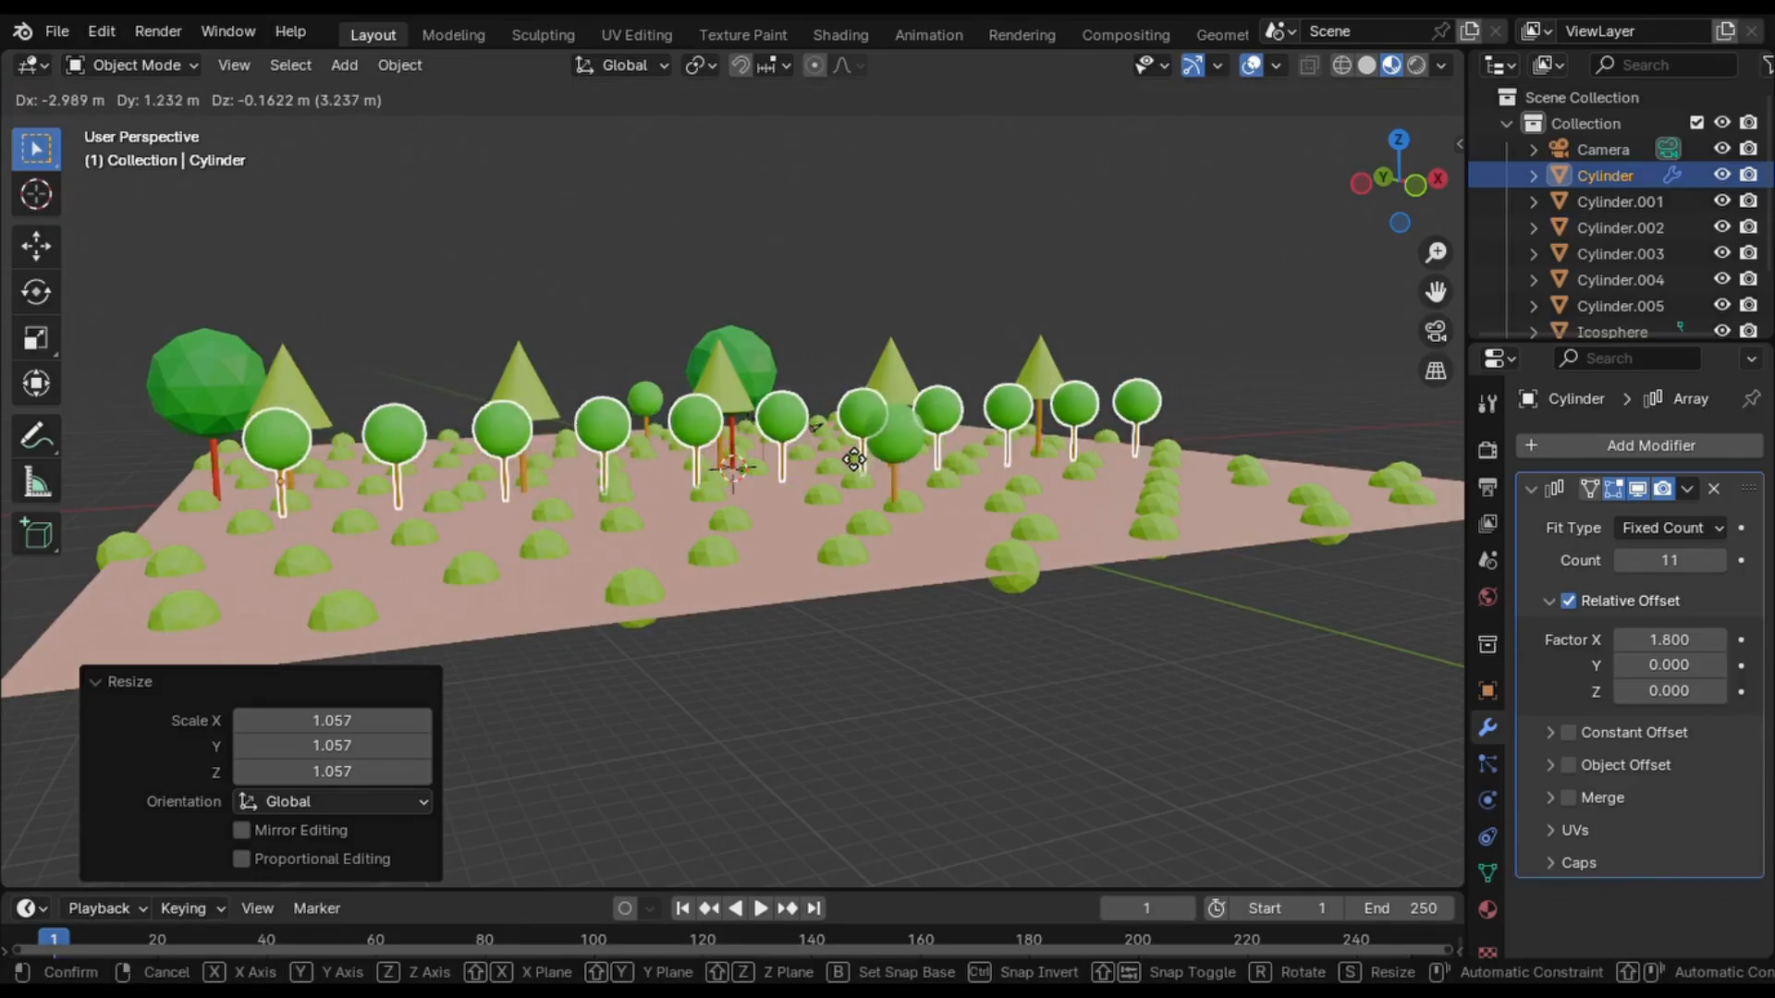
click(841, 447)
- Duplicate the row of round-crowned trees and move the copy about -10.4 m along Y
middle_drag(841, 447, 961, 449)
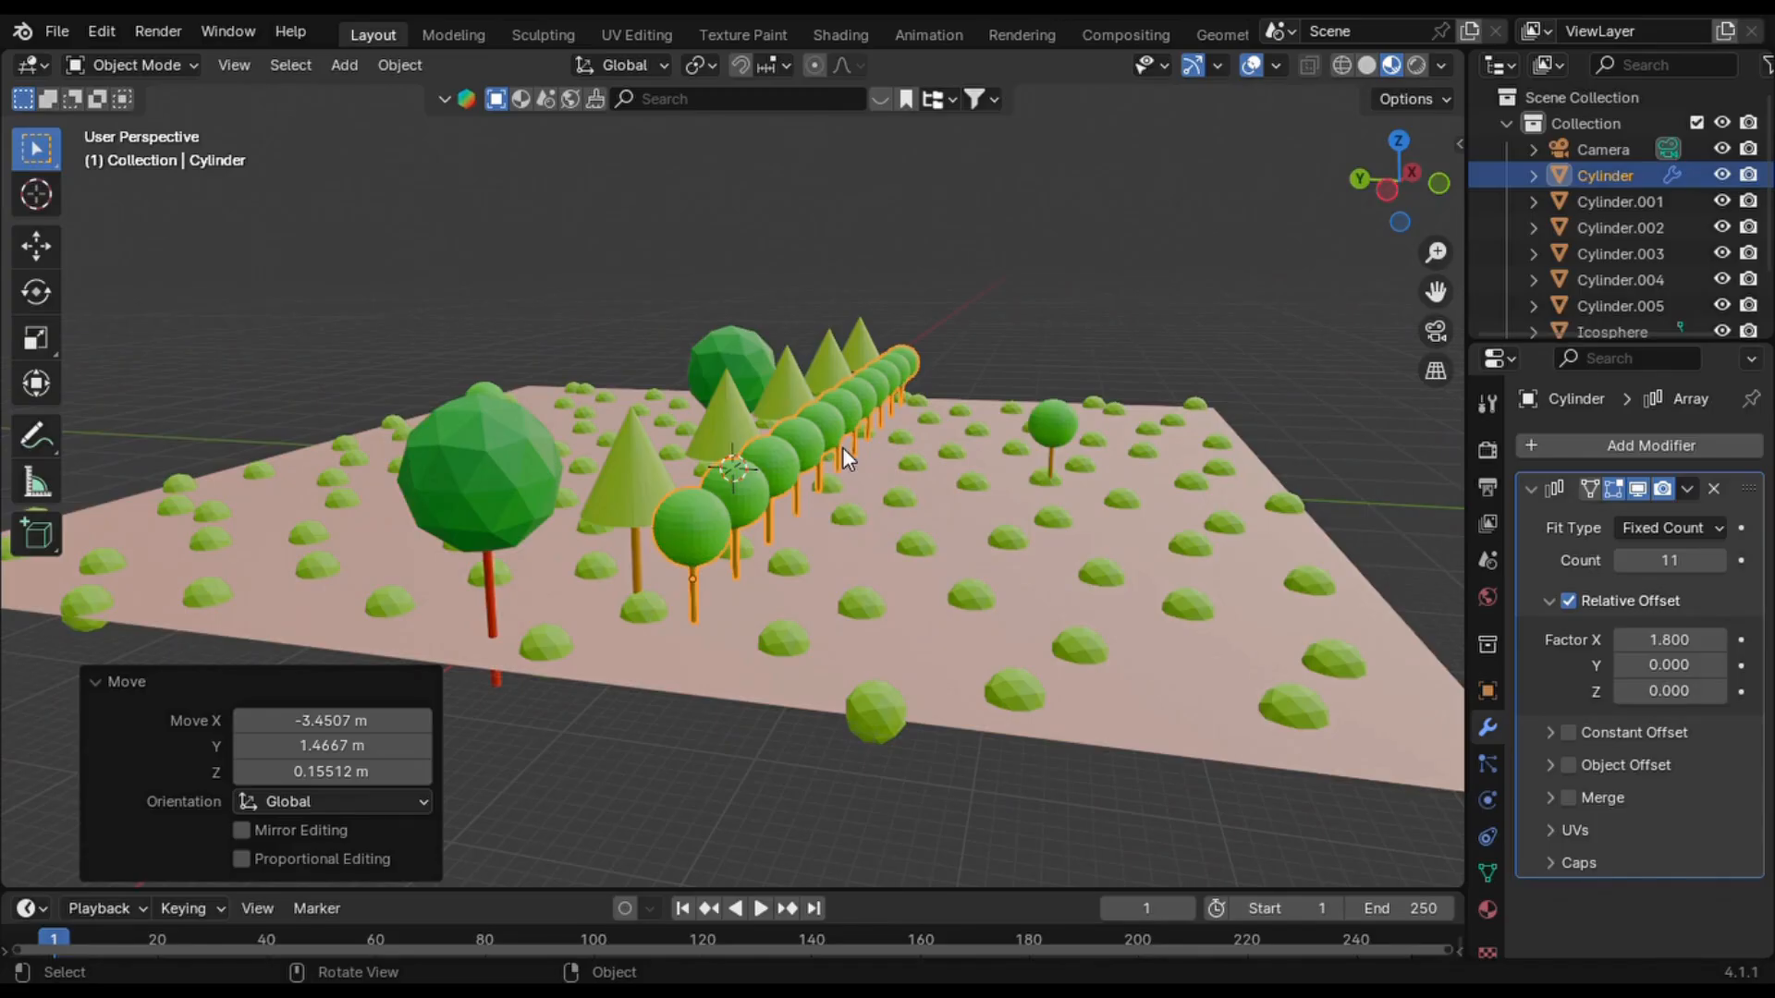
key(ctrl+c)
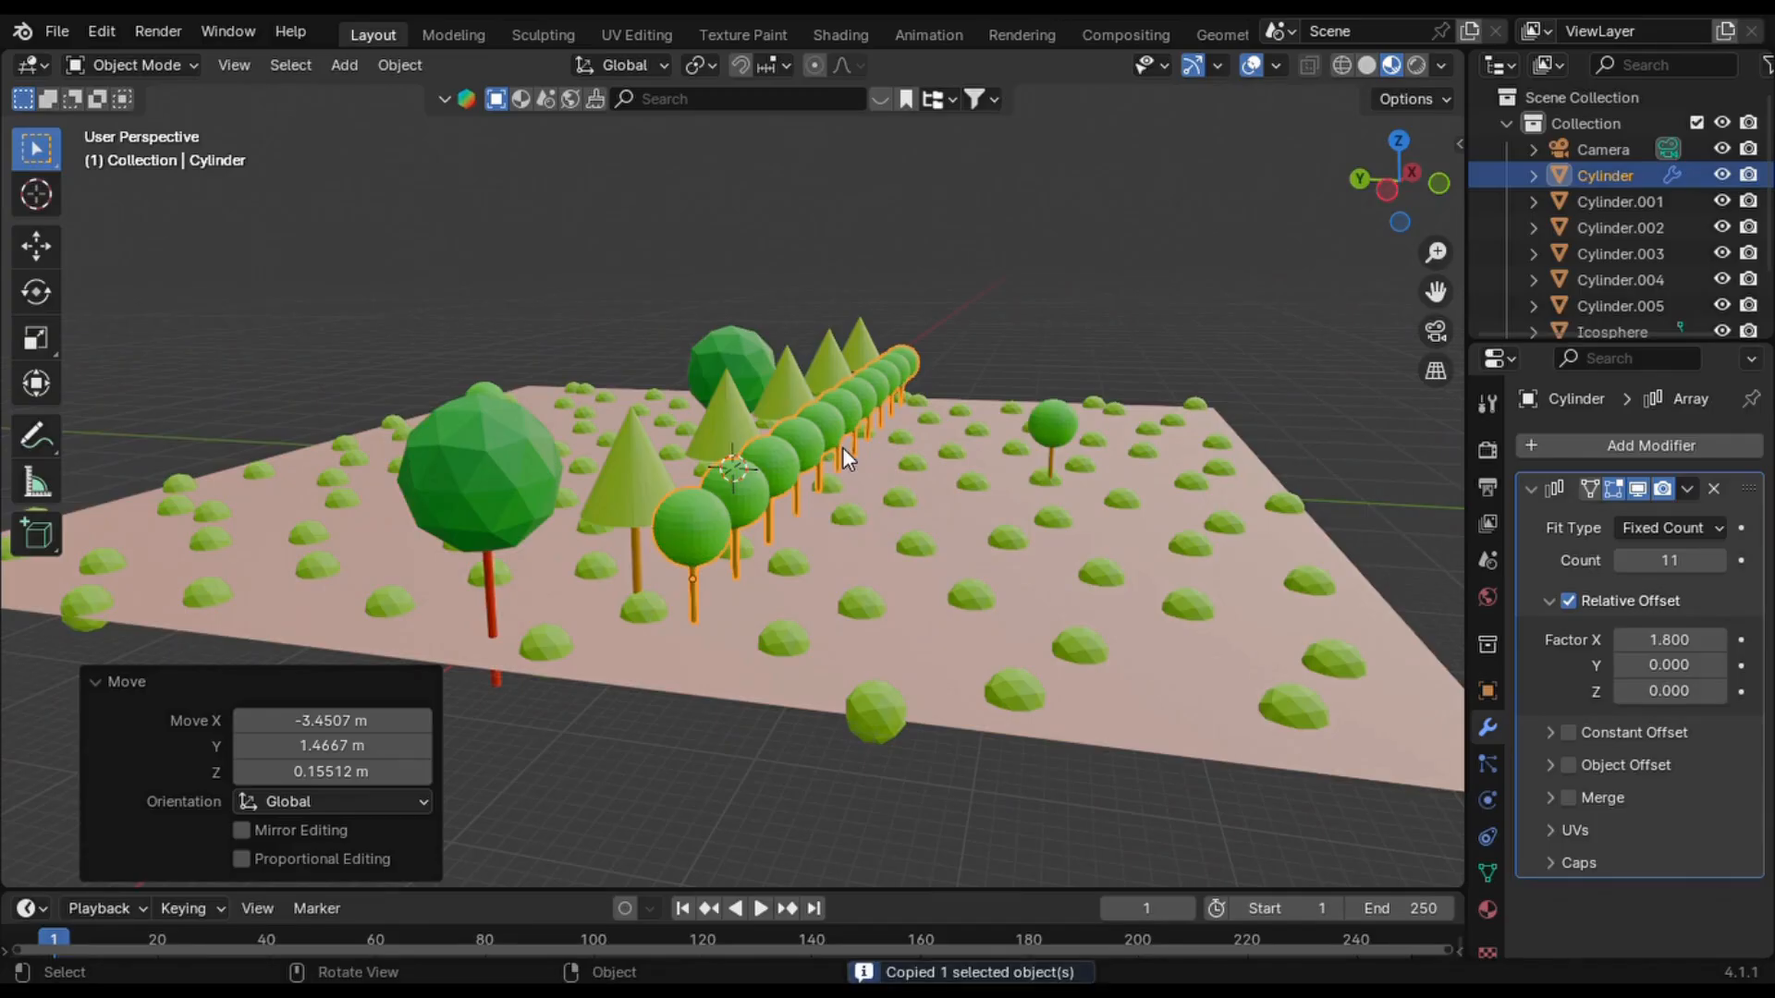
key(ctrl+v)
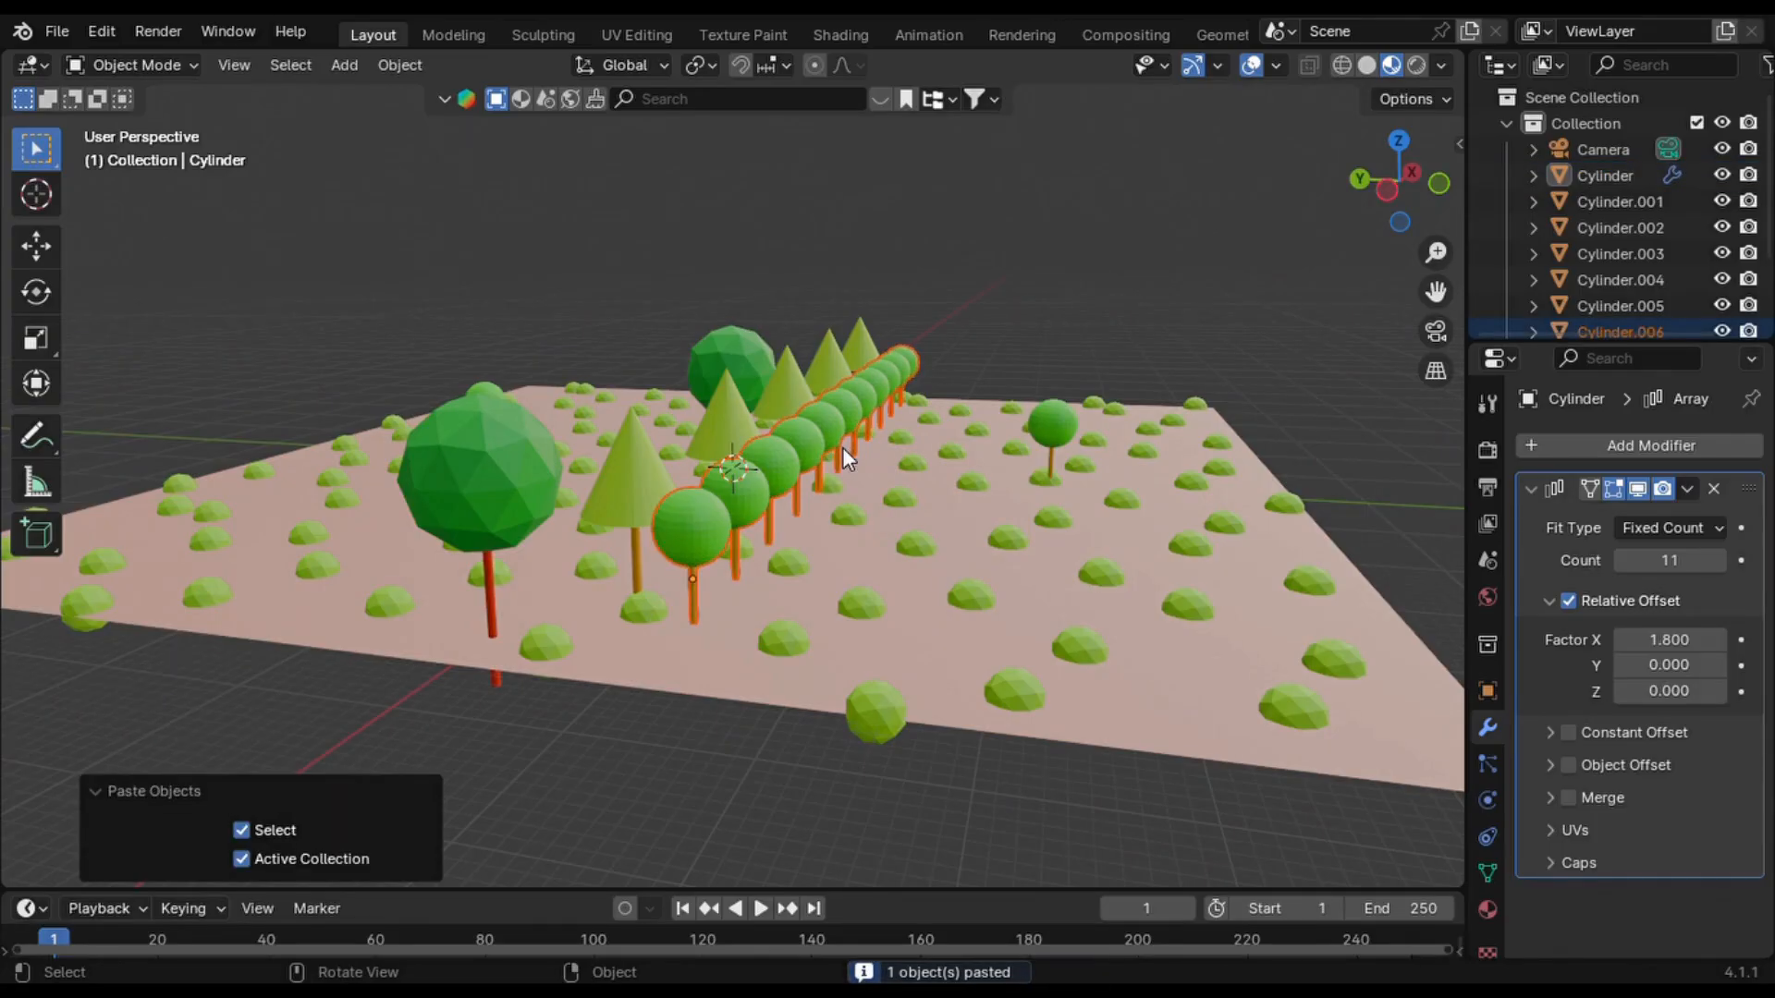
key(g)
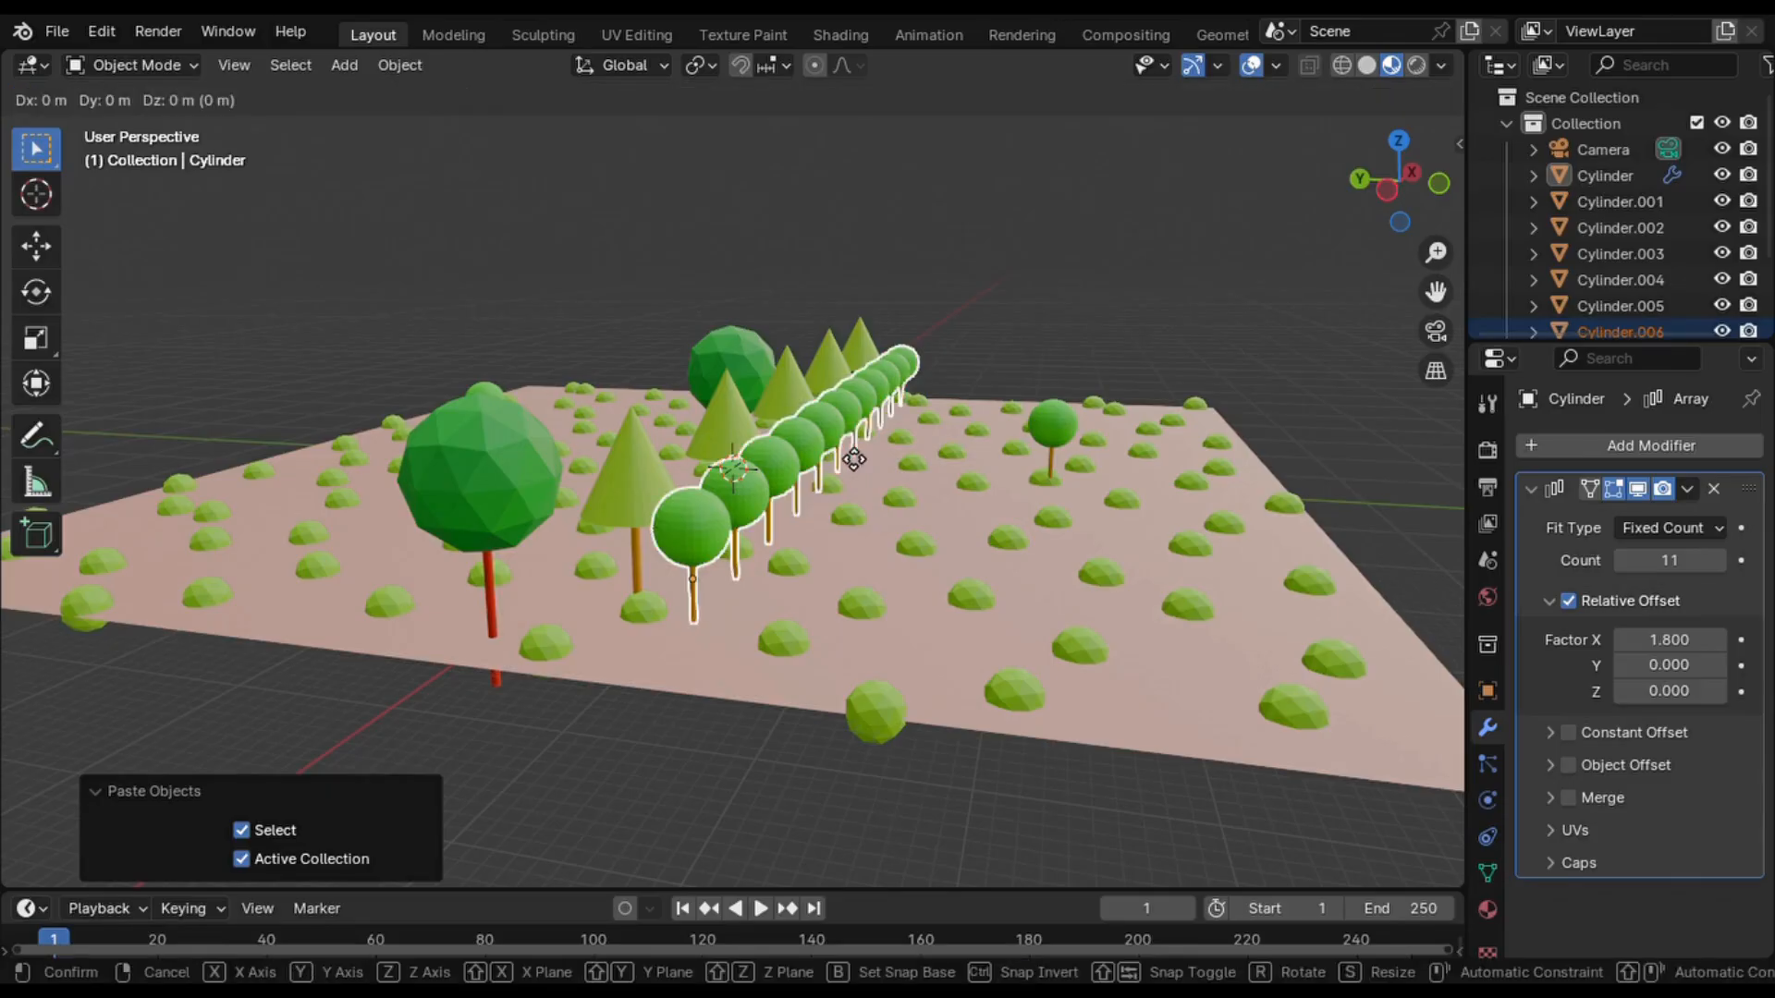
key(y)
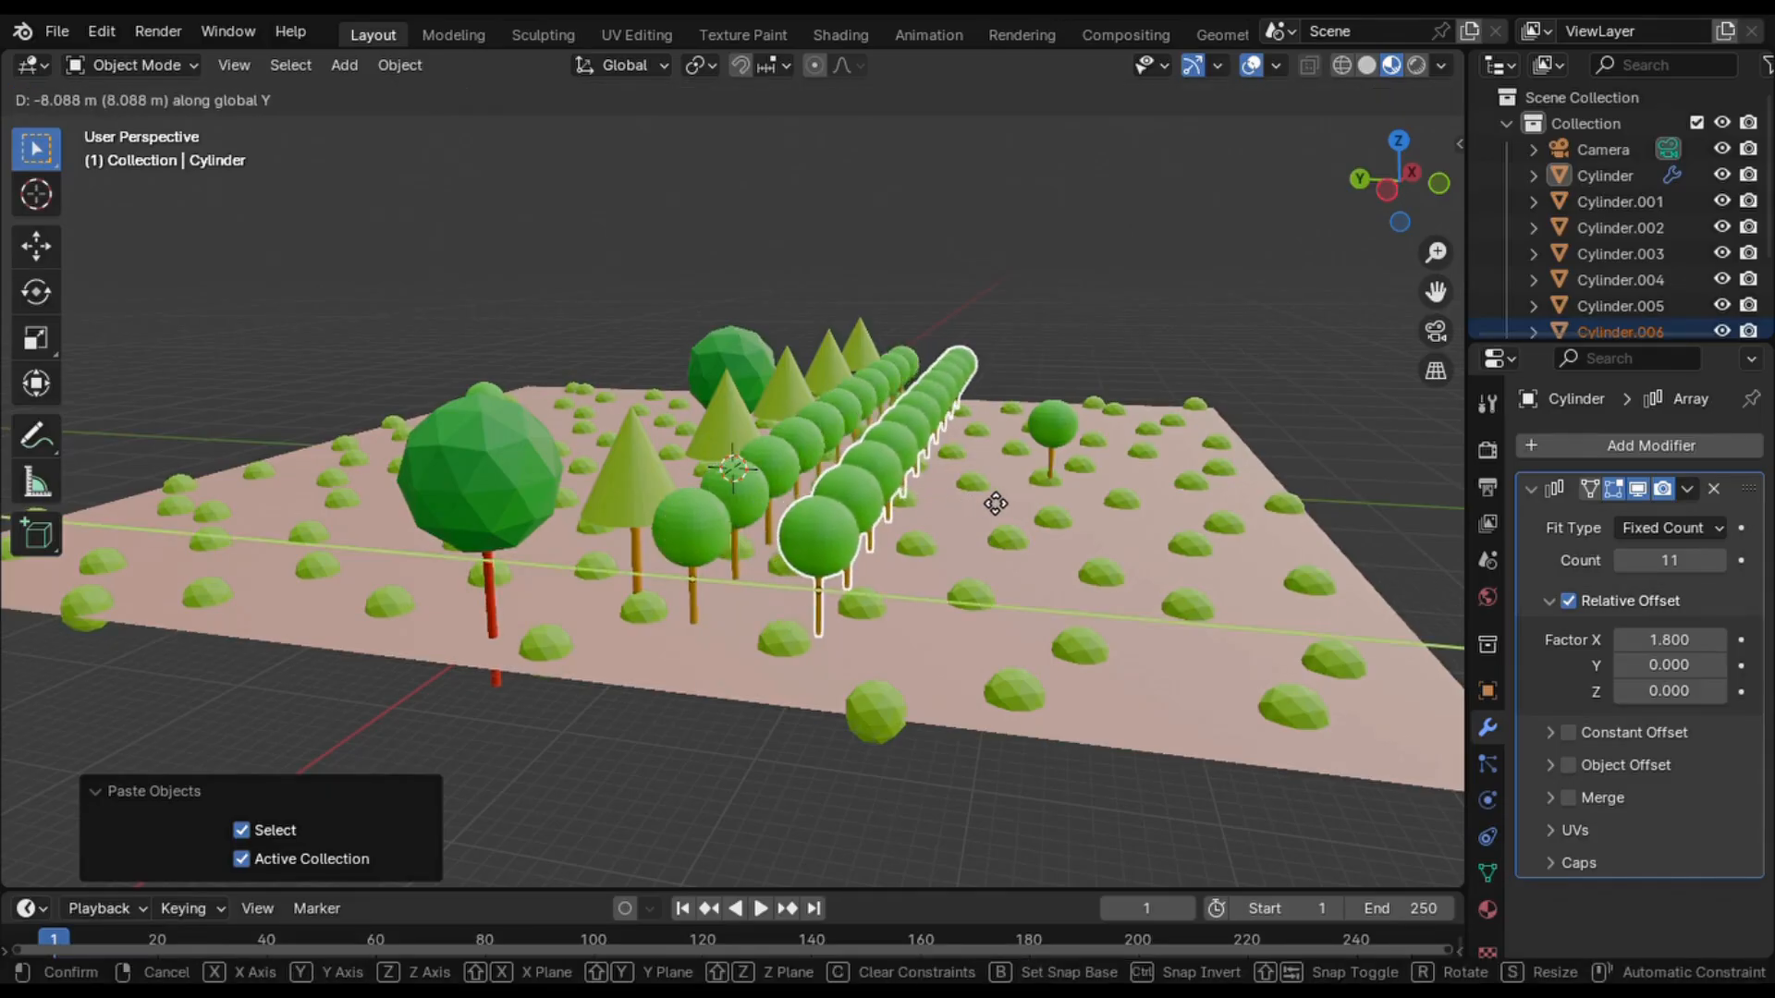
click(1004, 493)
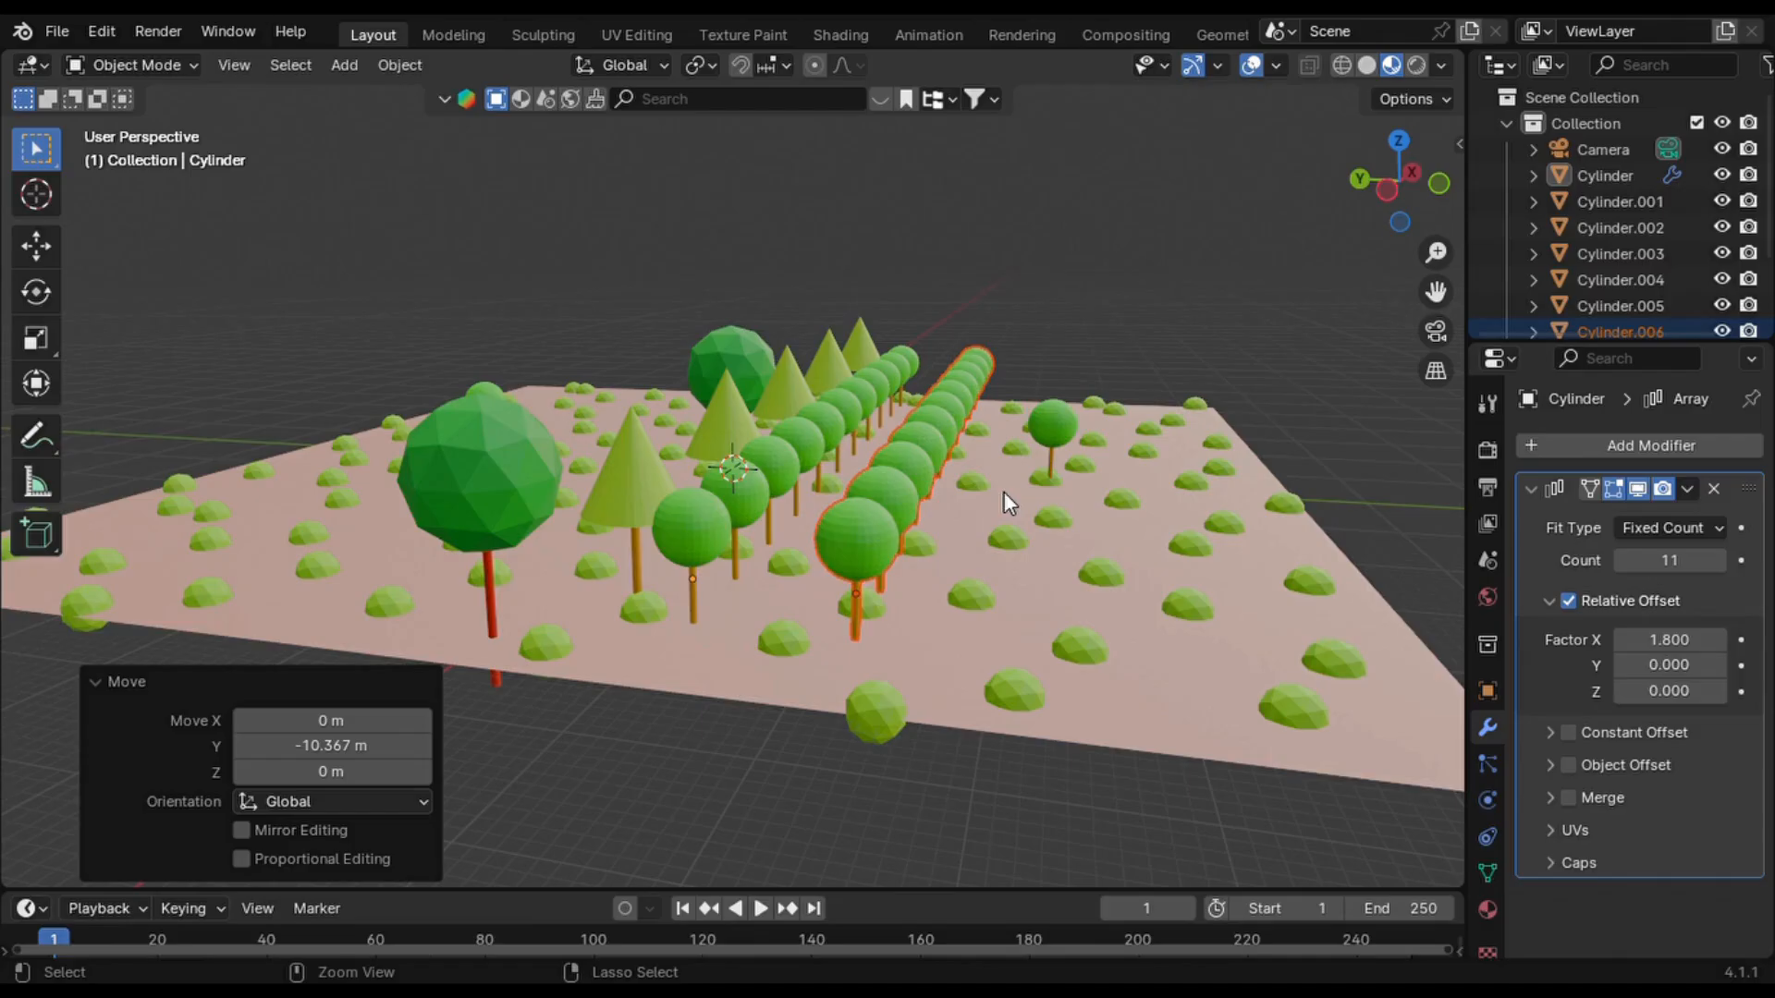
- Make a third row of round-crowned trees by copying the second row and moving it further along negative Y
key(ctrl+v)
key(g)
key(y)
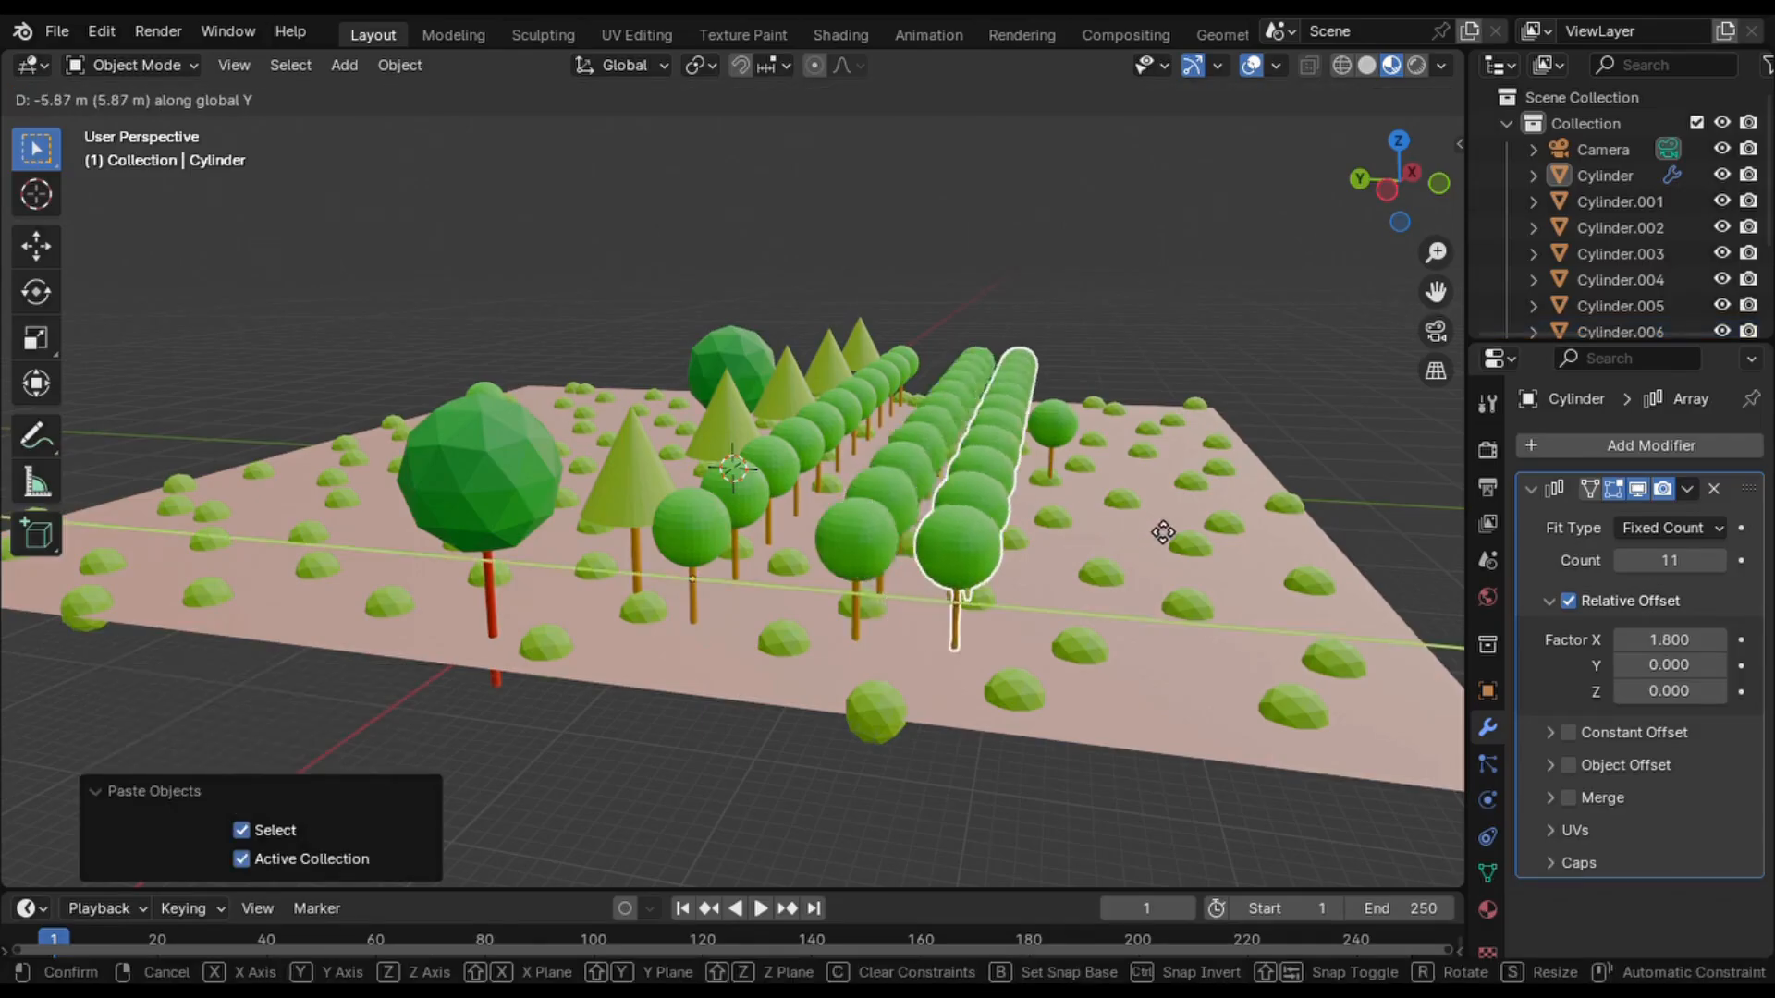
click(1223, 534)
- Make a fourth row of round-crowned trees and move it about -12.2 m along Y from the third row
key(ctrl+v)
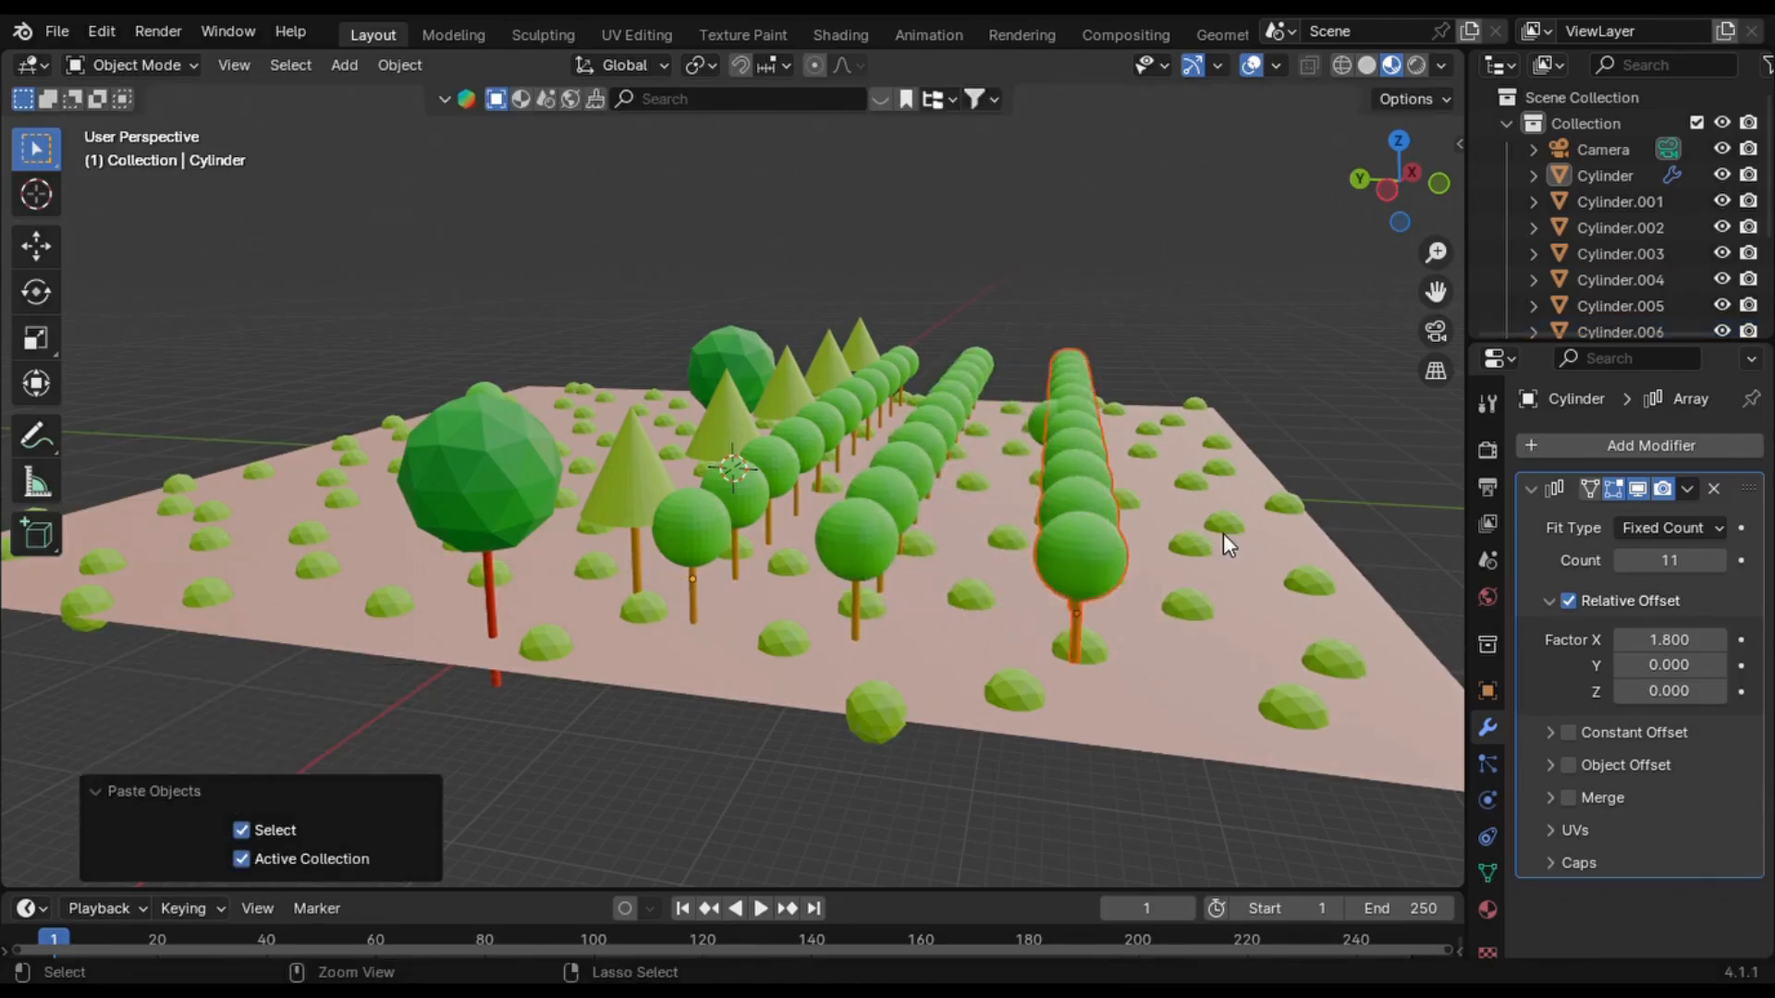
key(g)
key(y)
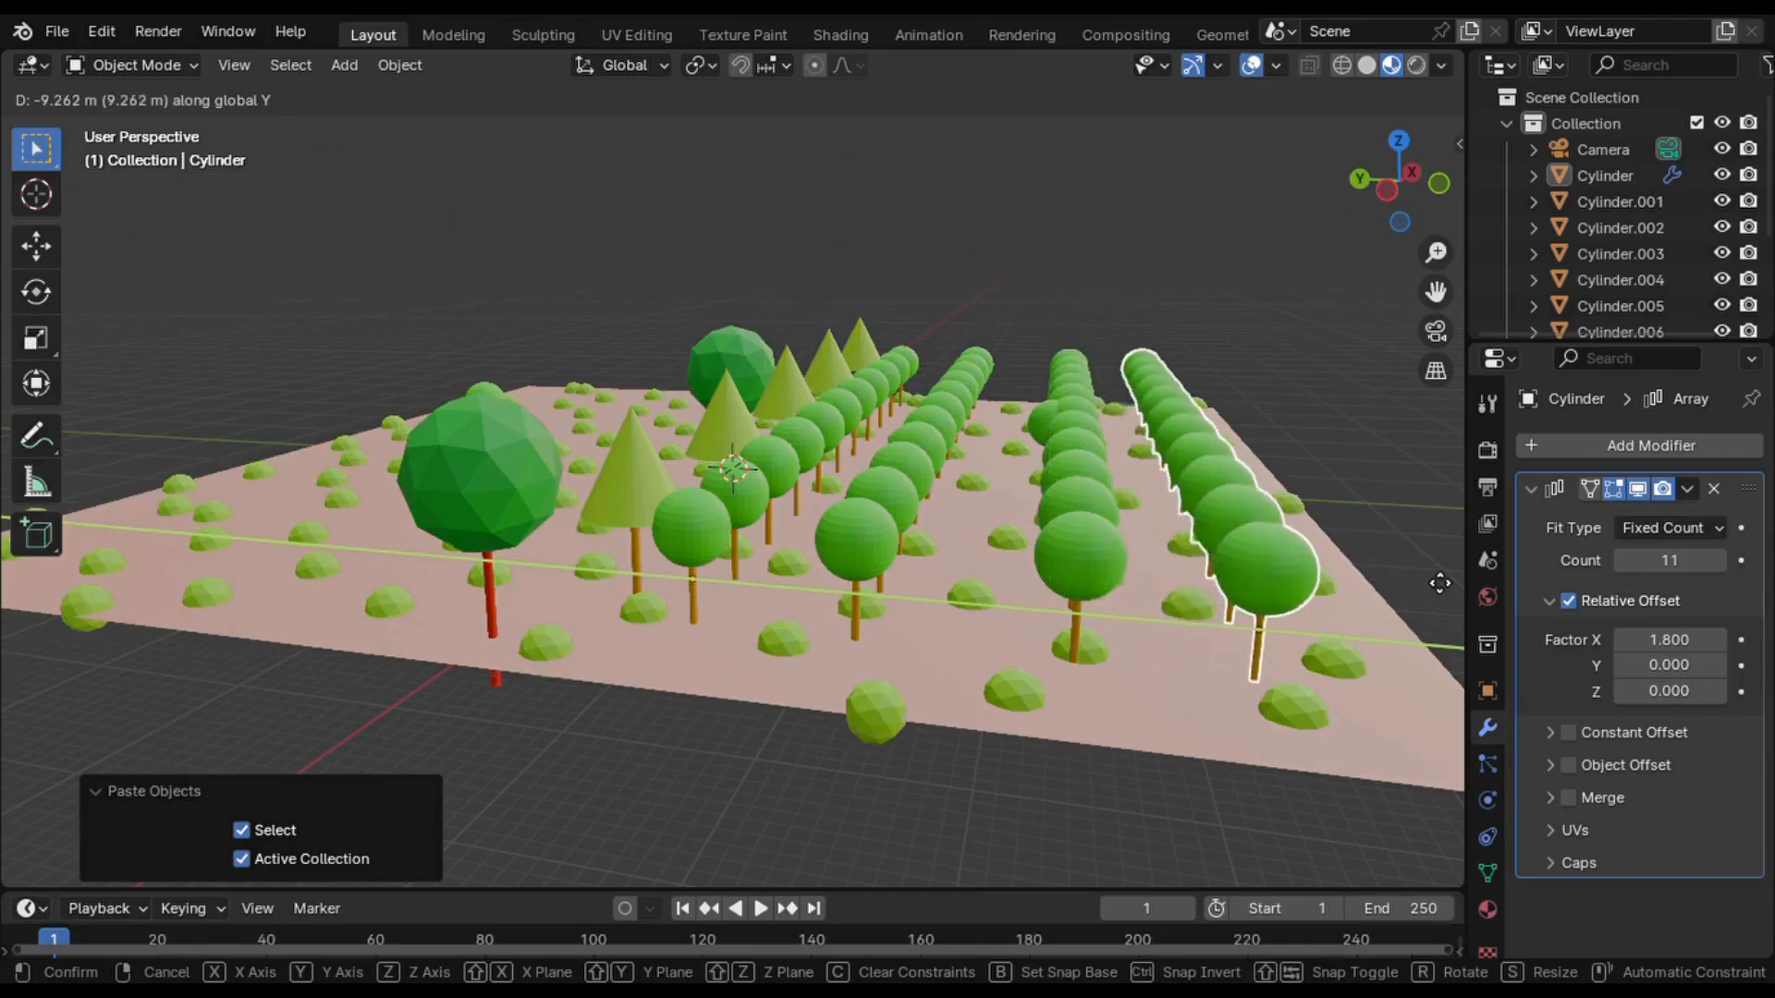
click(11, 580)
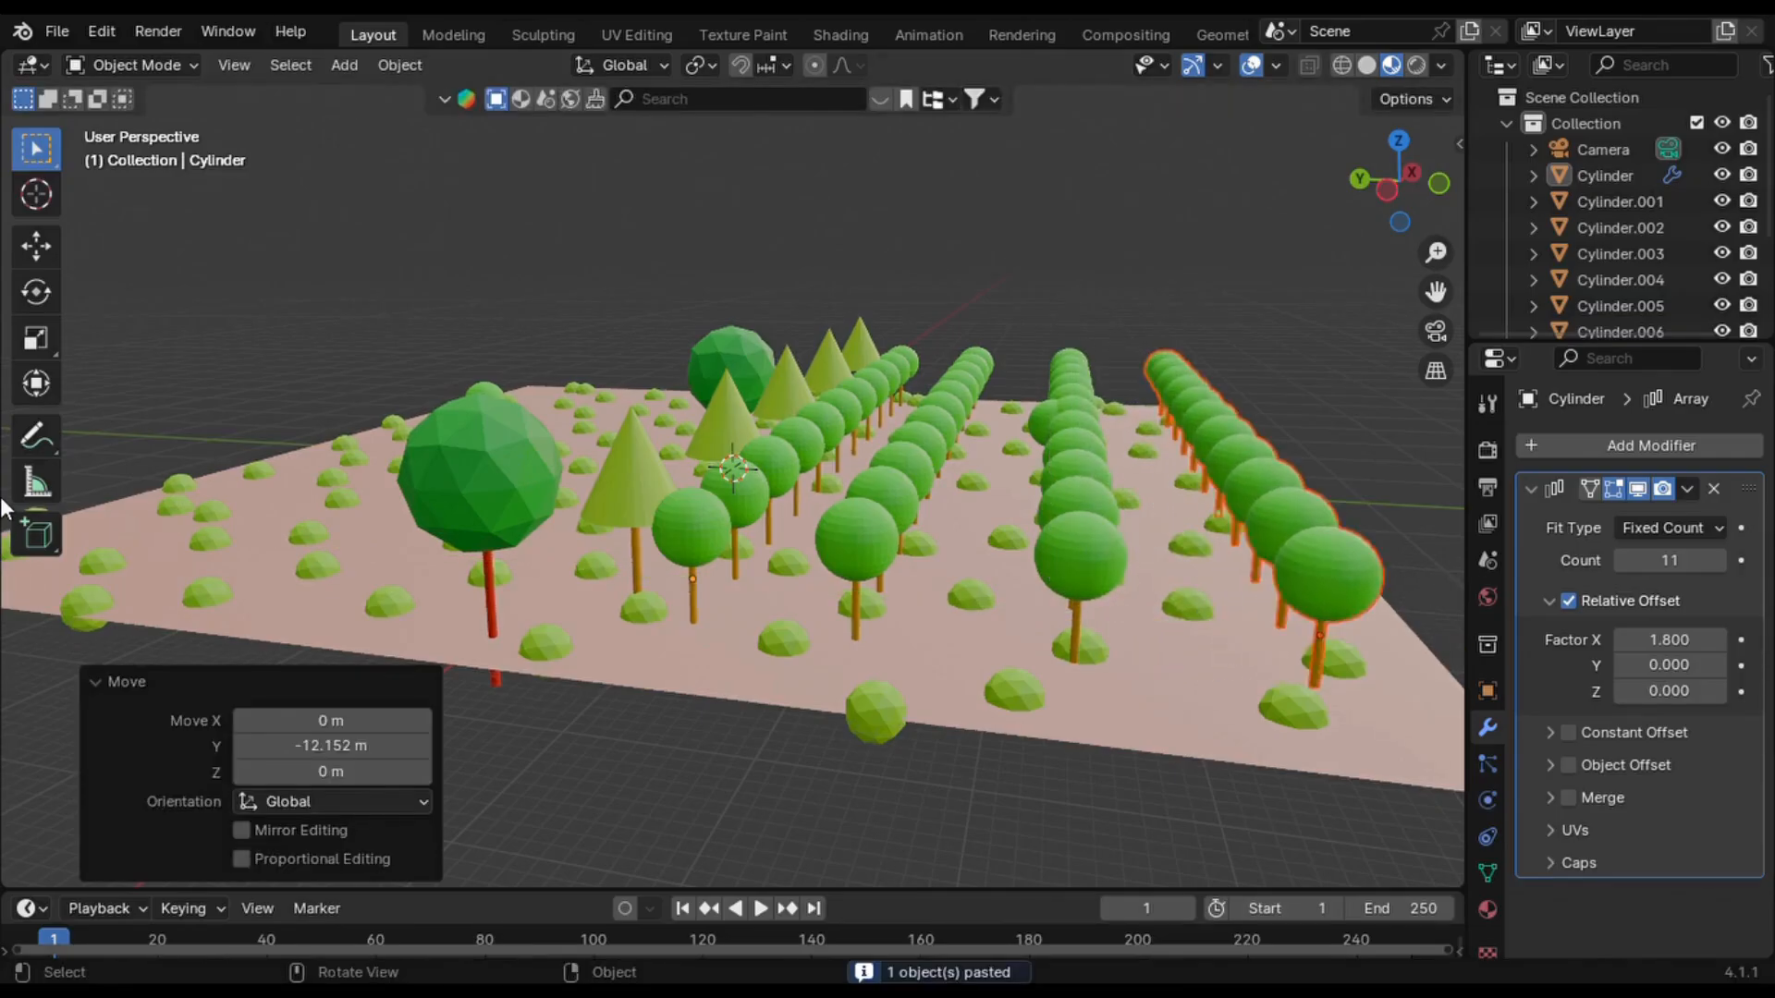
- Duplicate the row of cone-crowned trees and move the copy about 9.6 m along Y
click(605, 486)
key(ctrl+c)
key(ctrl+v)
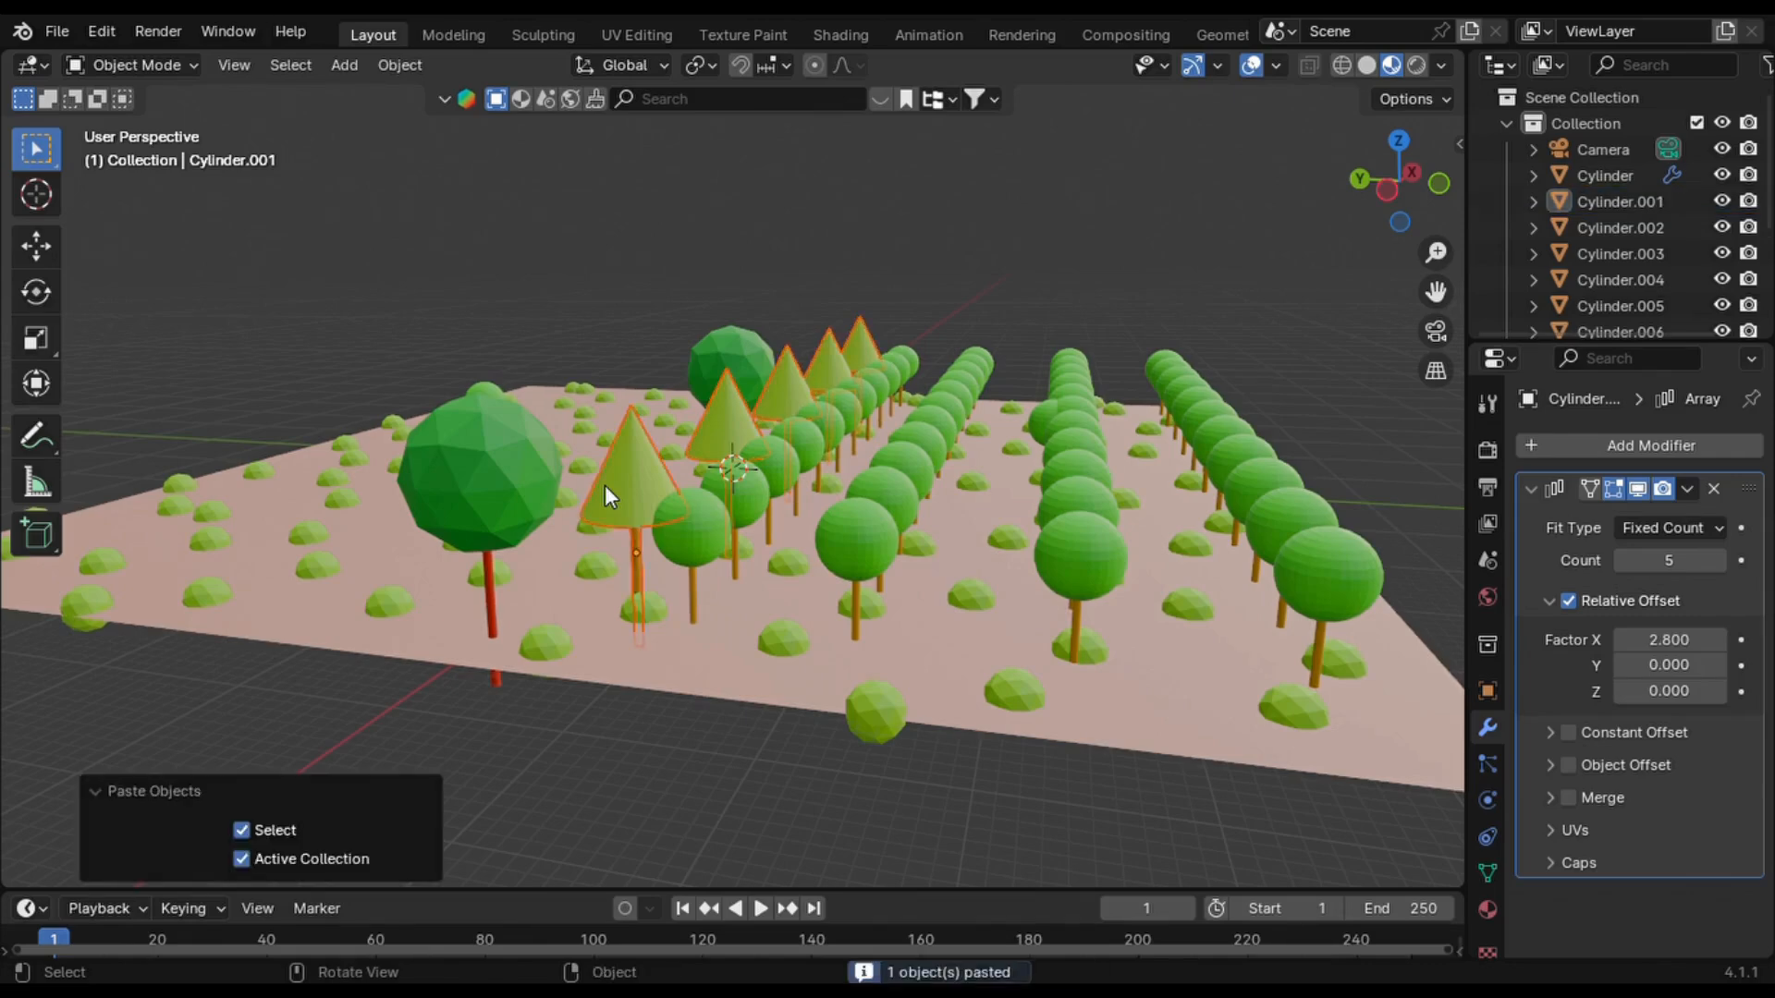
key(g)
key(y)
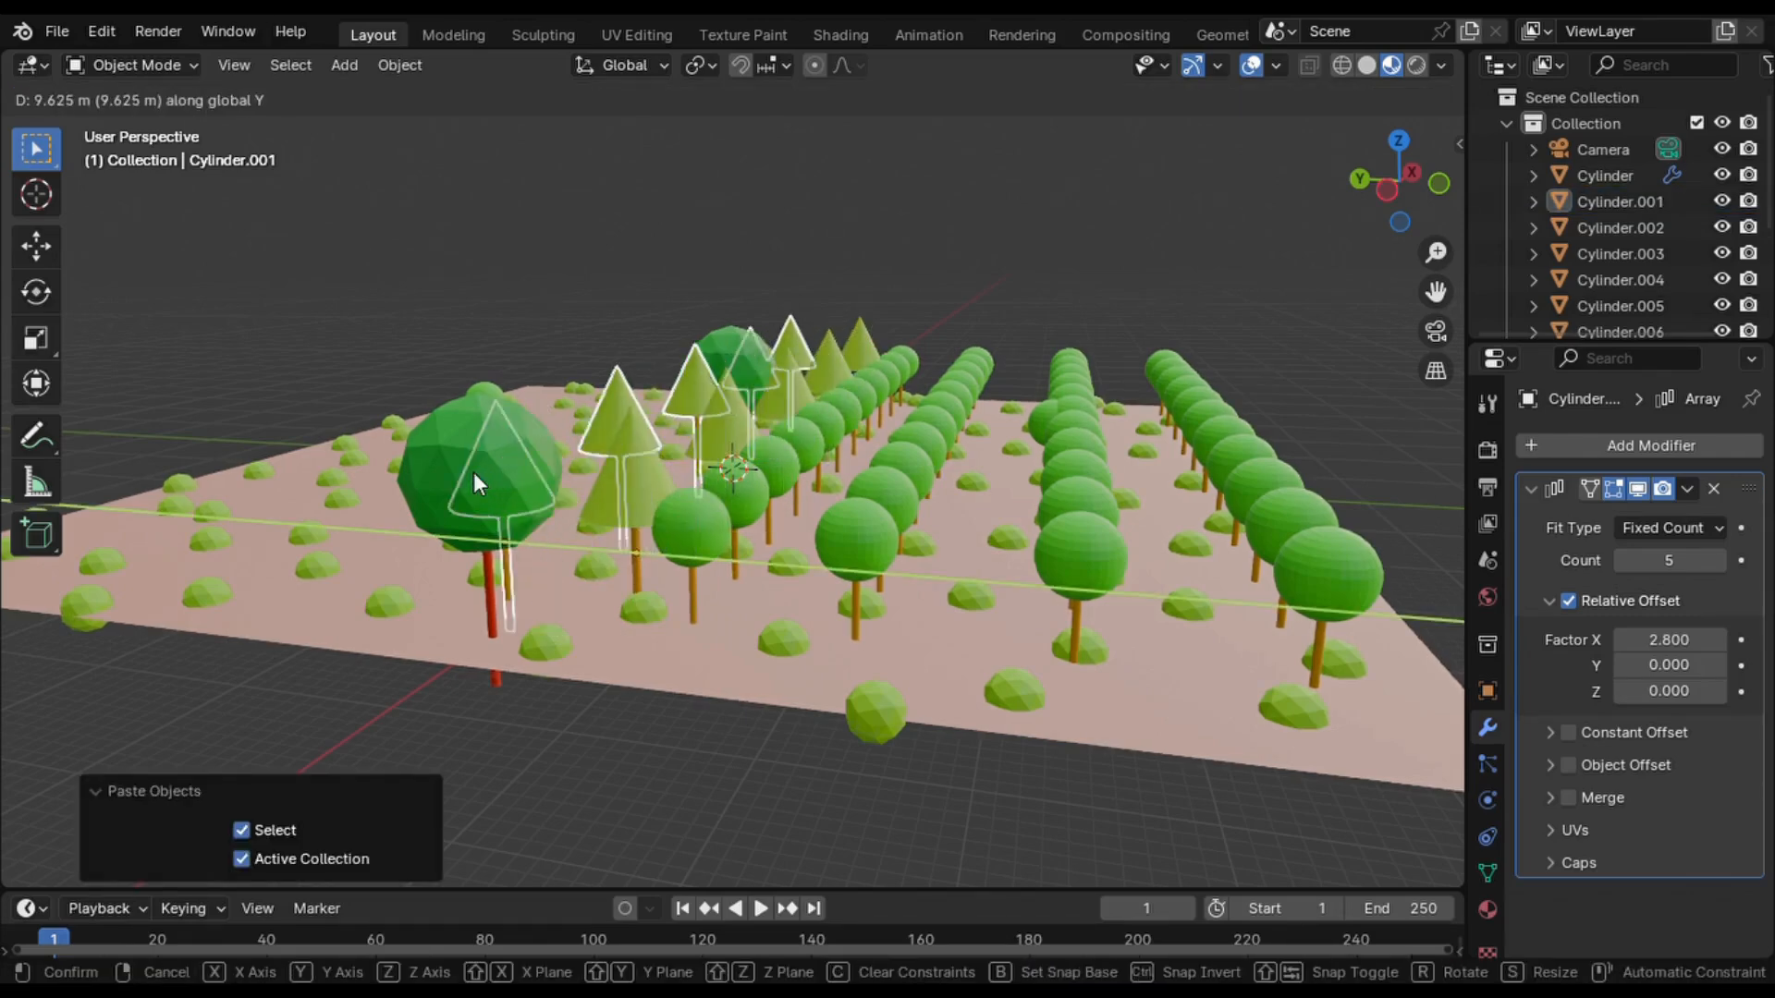
click(484, 483)
- Duplicate the second row of cone-crowned trees and move the new copy about 15.4 m along Y
key(ctrl+g)
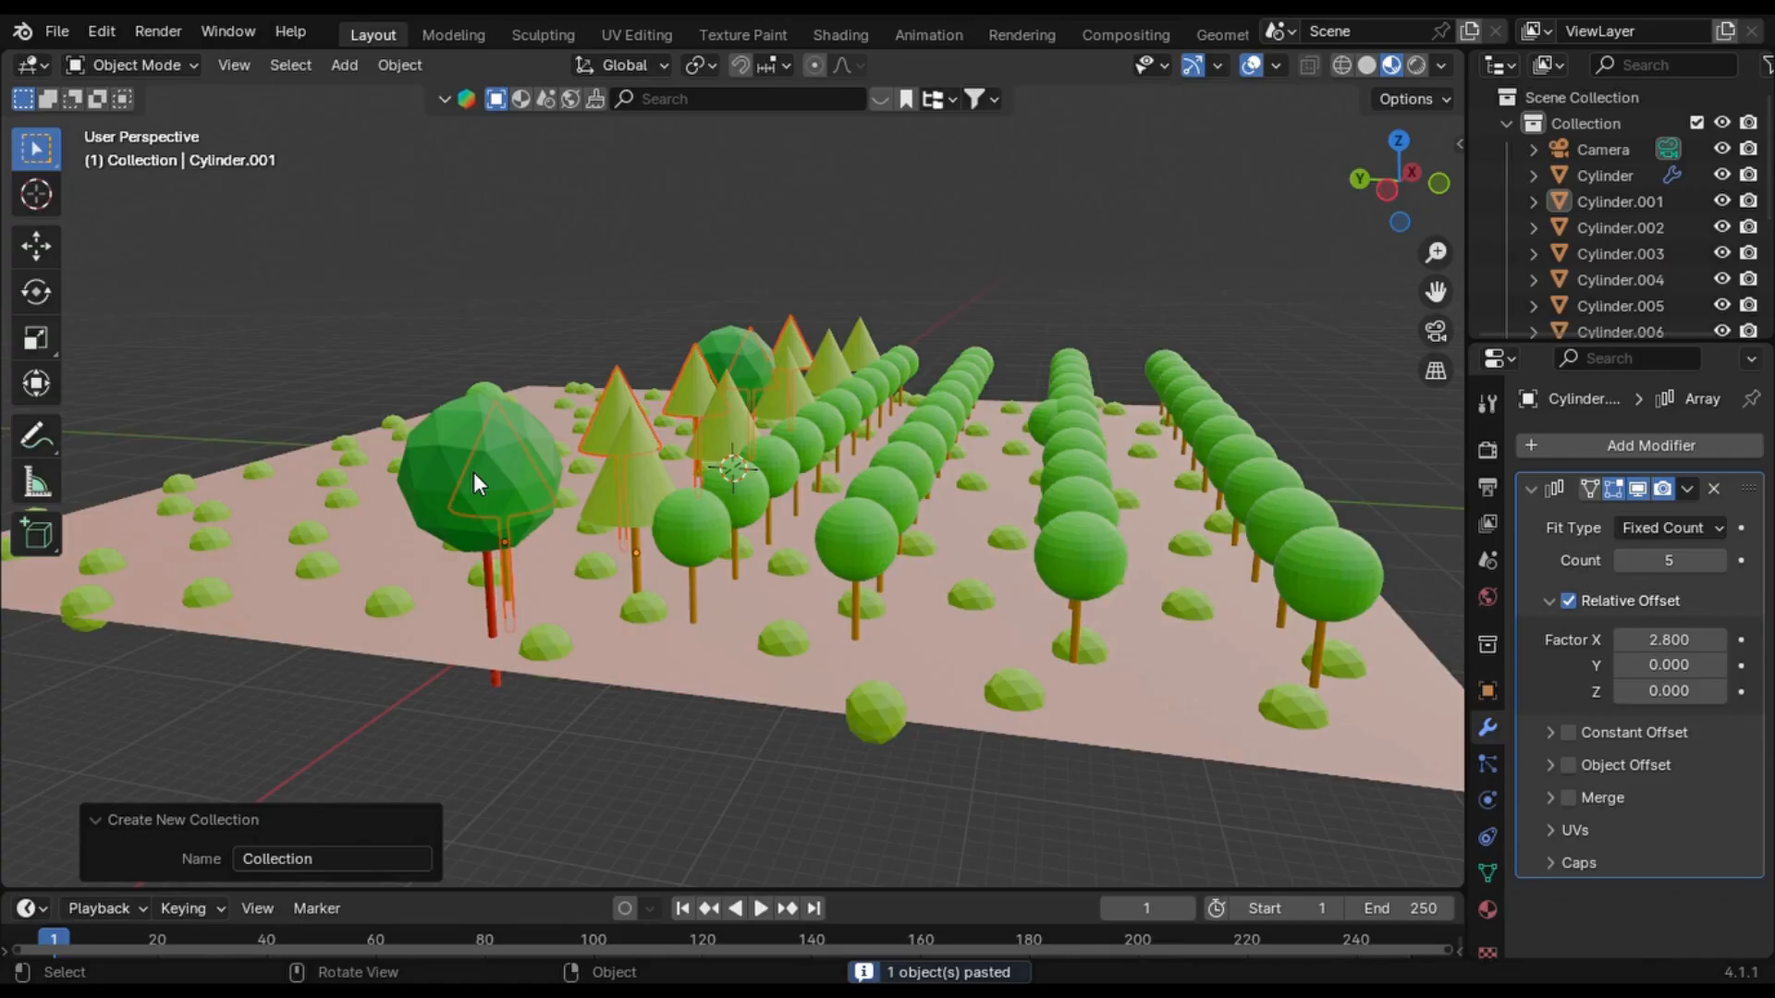
key(shift+d)
key(y)
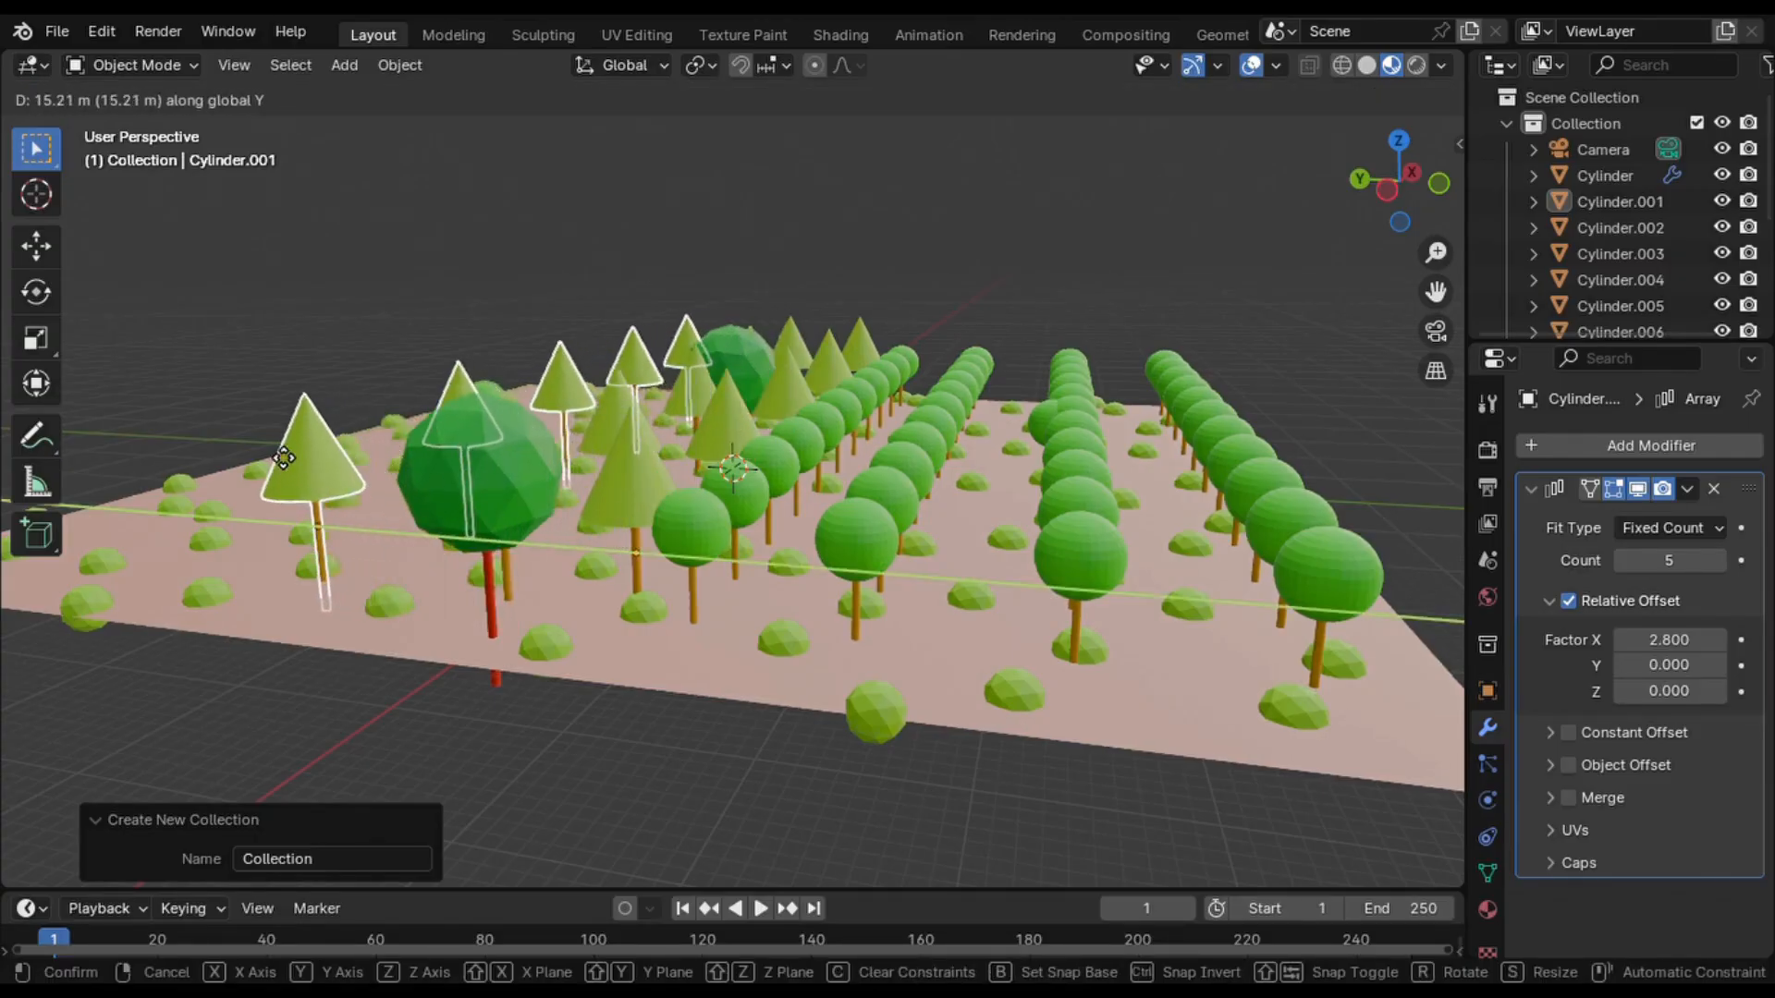
click(272, 446)
- Duplicate the third row of cone-crowned trees and move the new copy about 14.7 m along Y
key(ctrl+c)
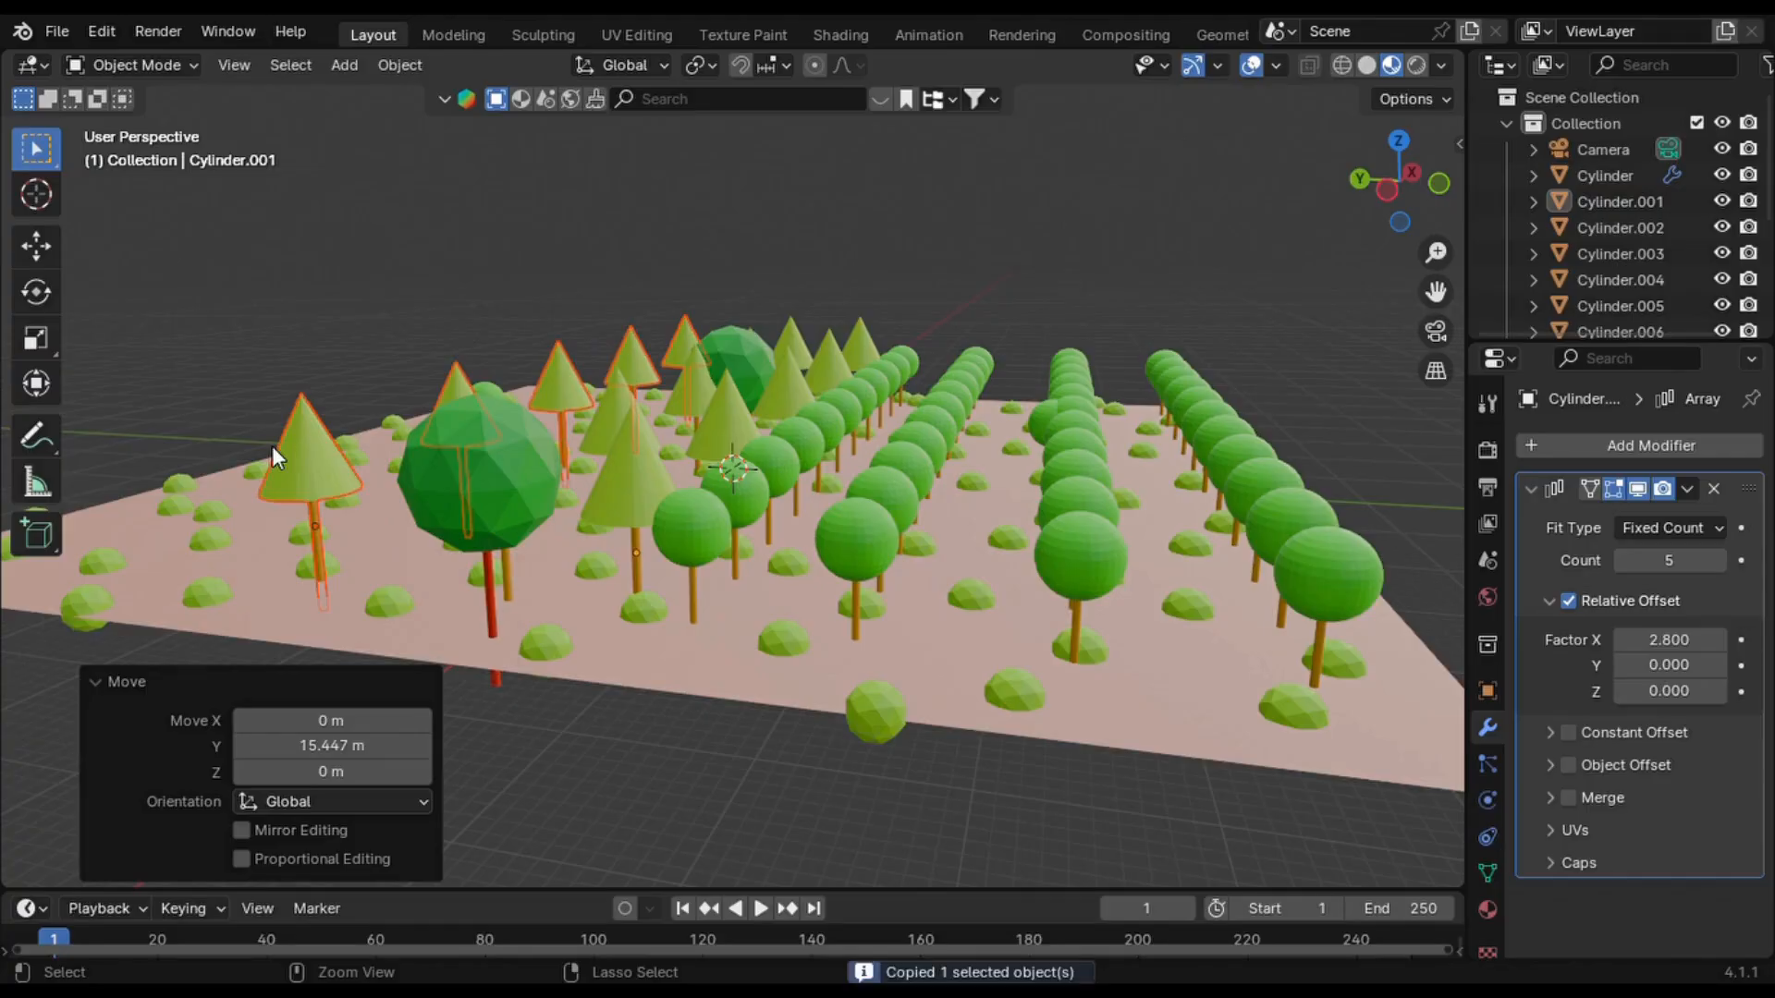
key(ctrl+v)
key(g)
key(y)
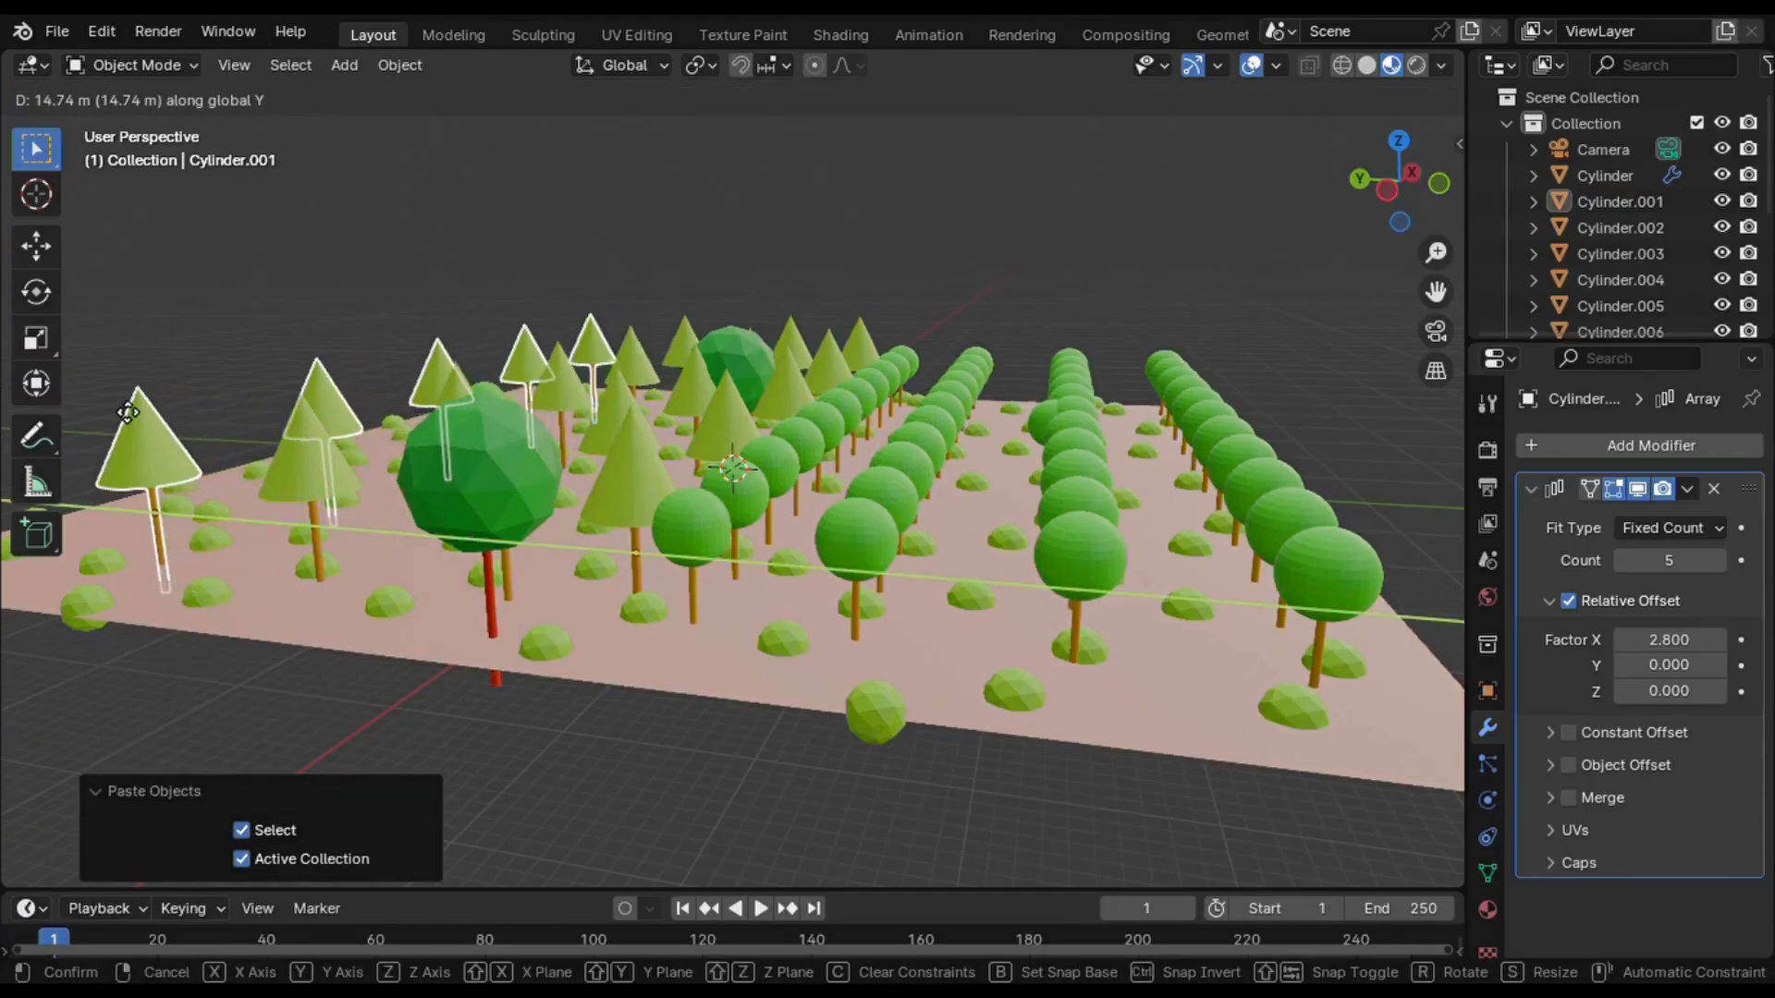
click(116, 401)
- Add an Array modifier to the large dark-green tree with a count of 4 and a relative offset X factor of 3.2
click(523, 513)
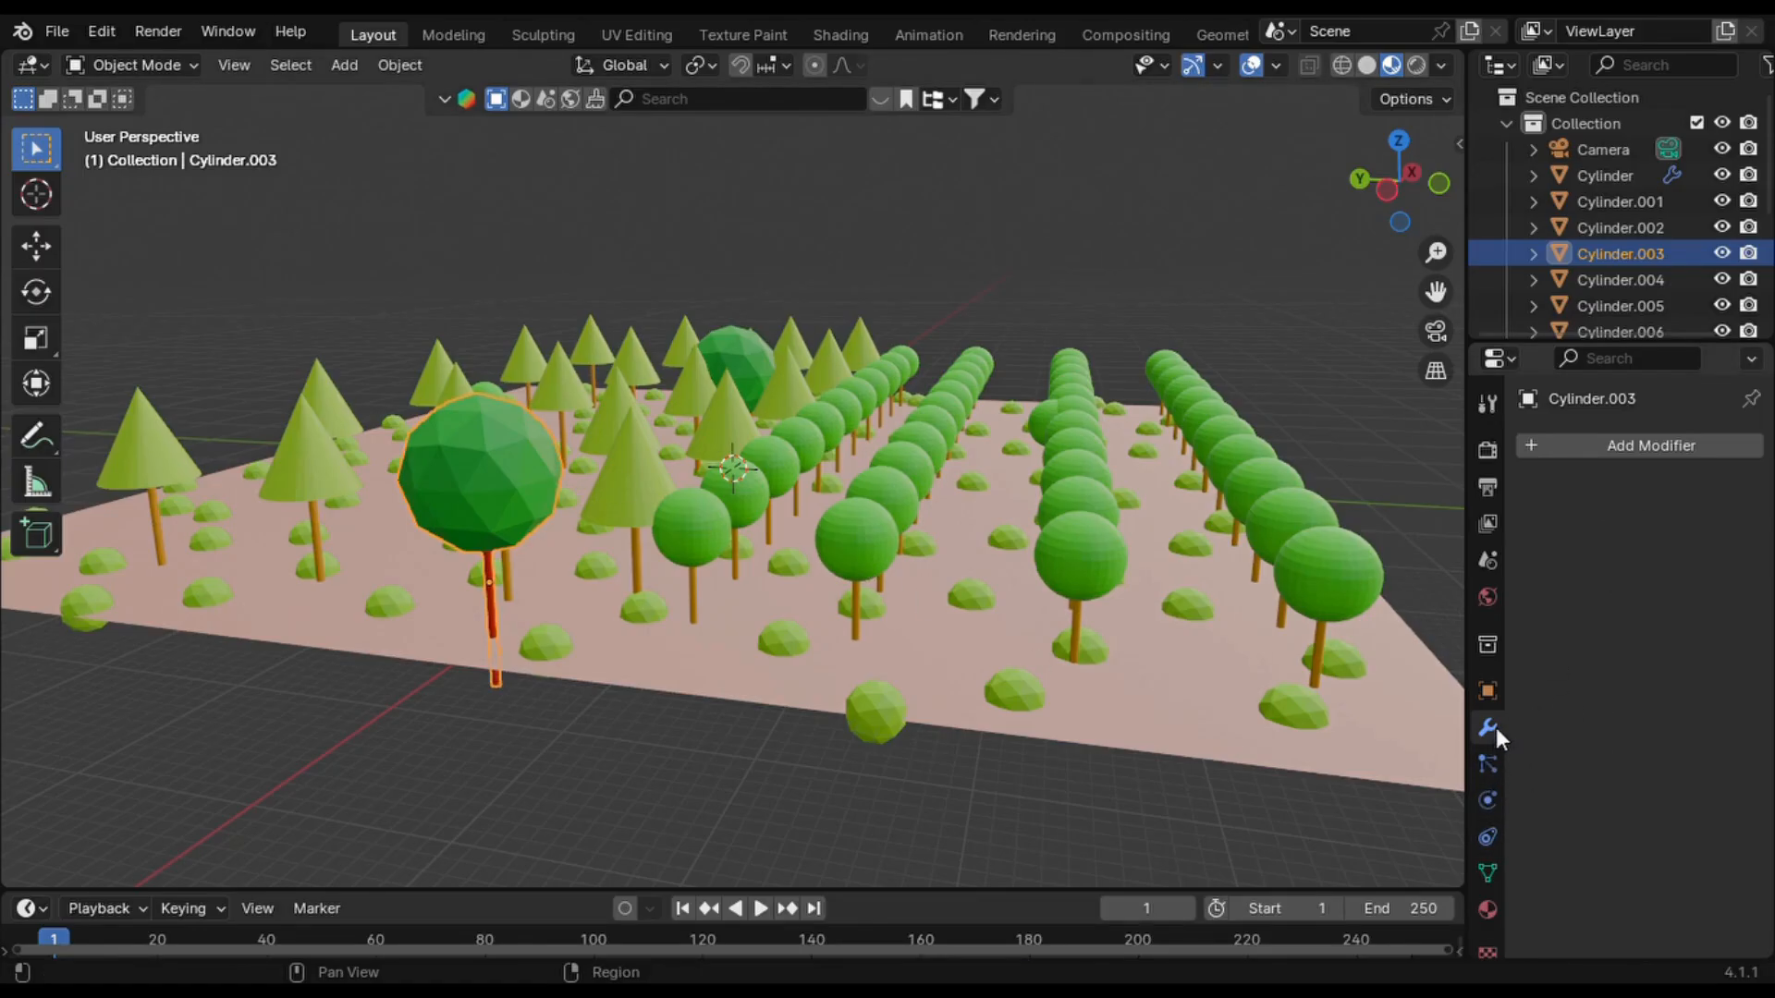
click(1684, 449)
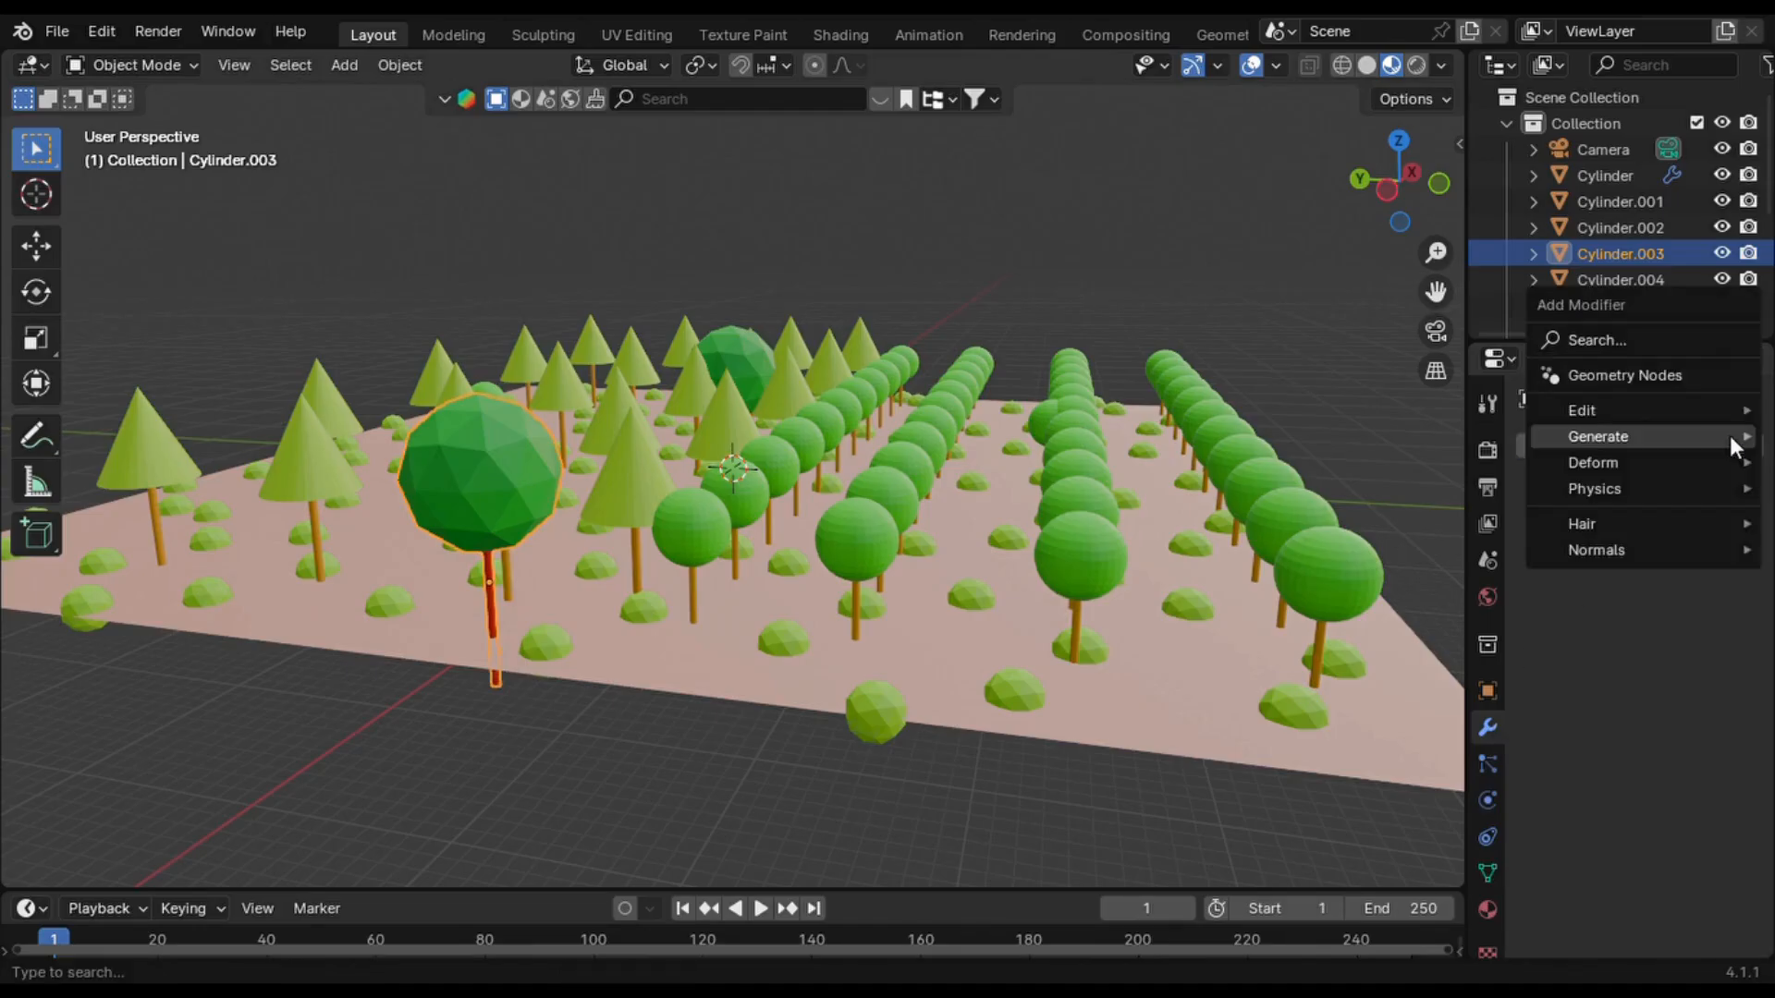
mouse_move(1692, 436)
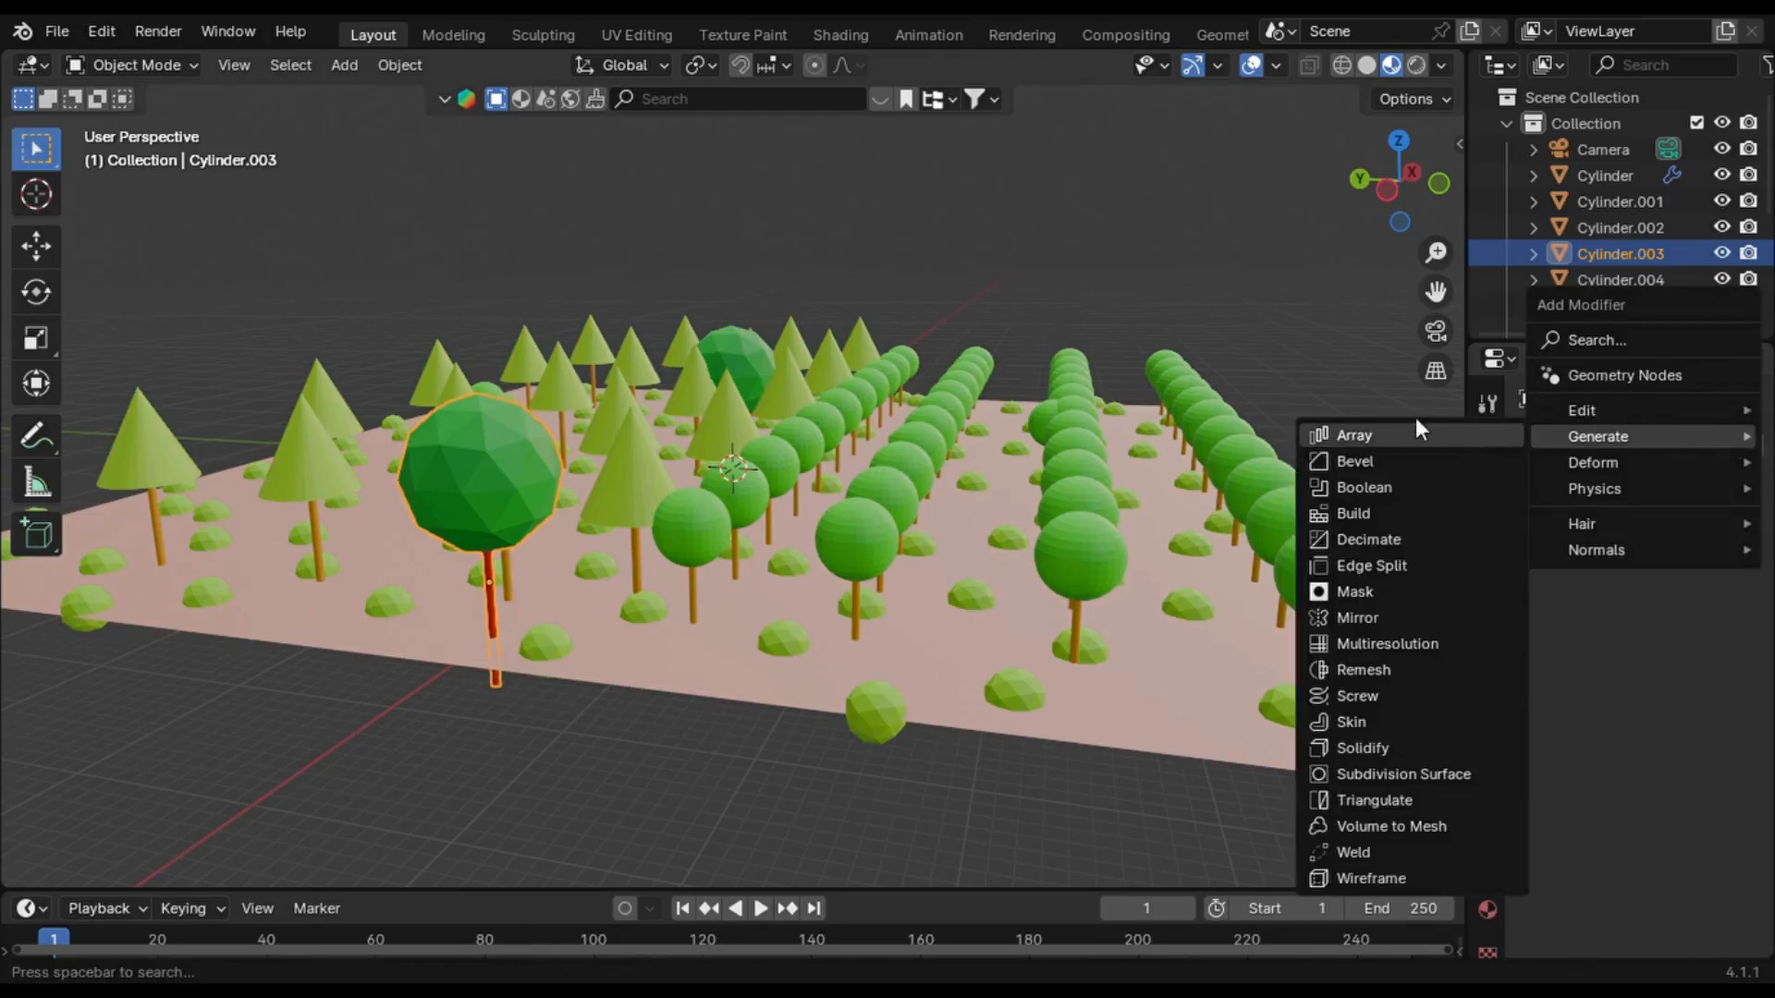
click(1400, 435)
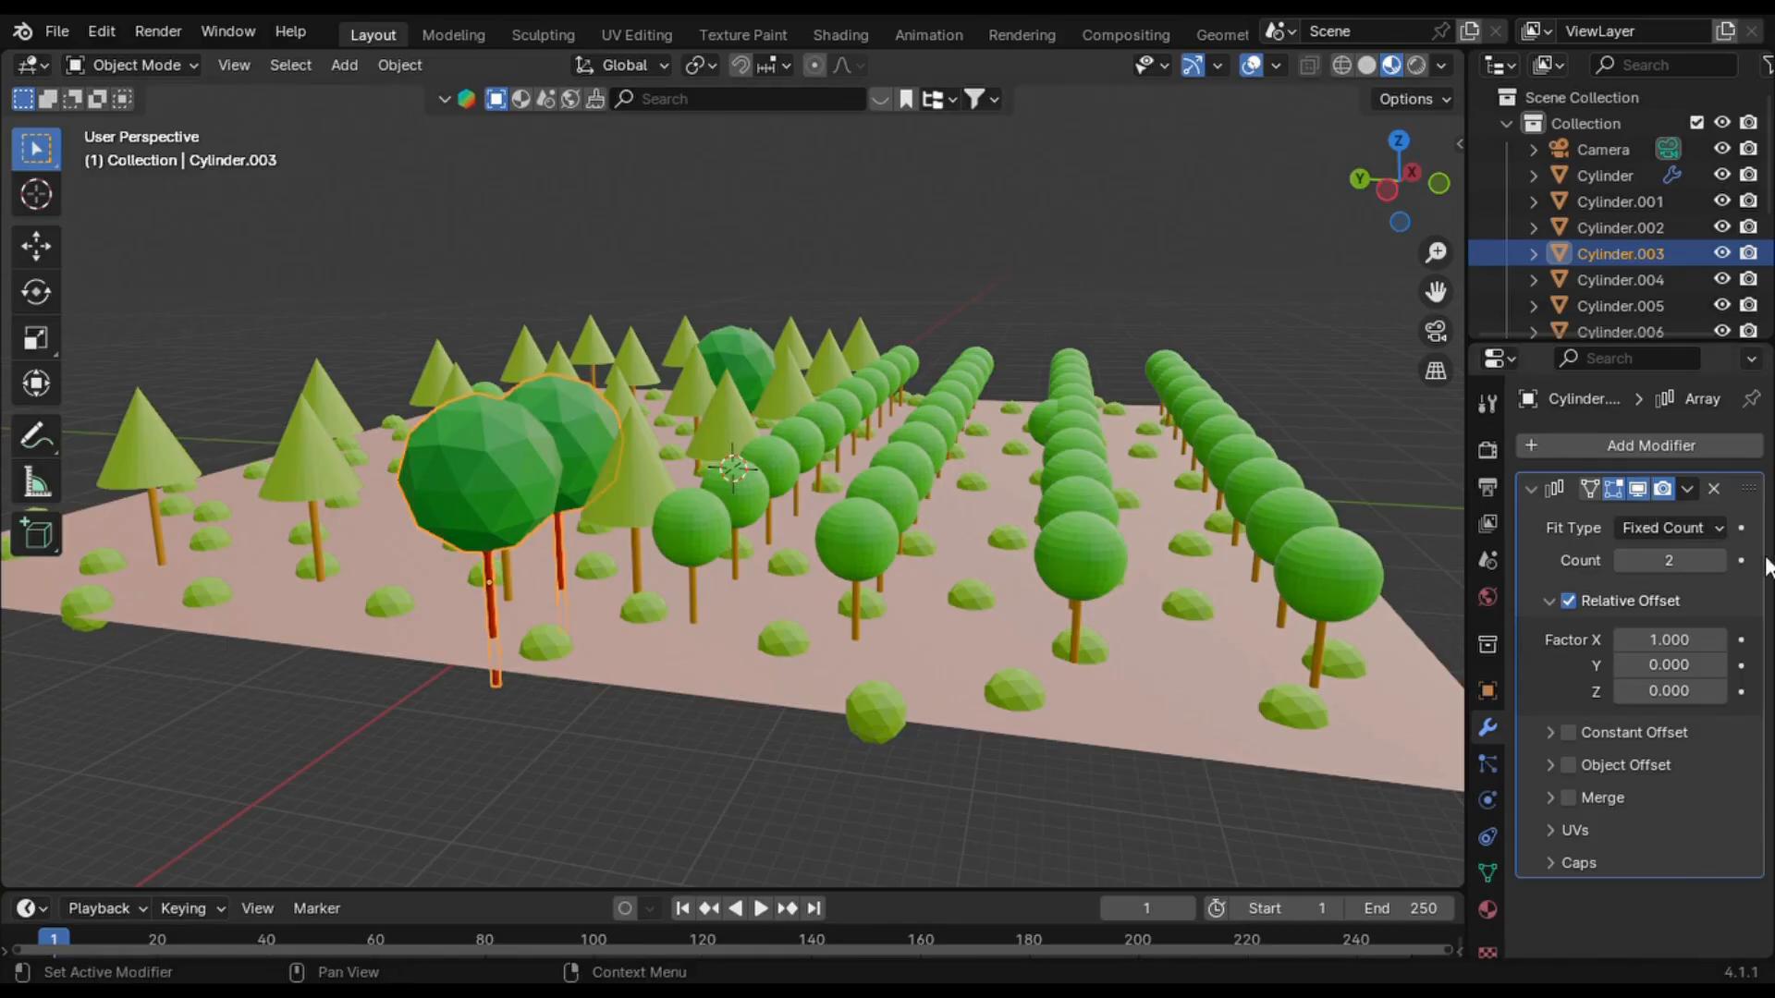
drag(1712, 630, 1754, 630)
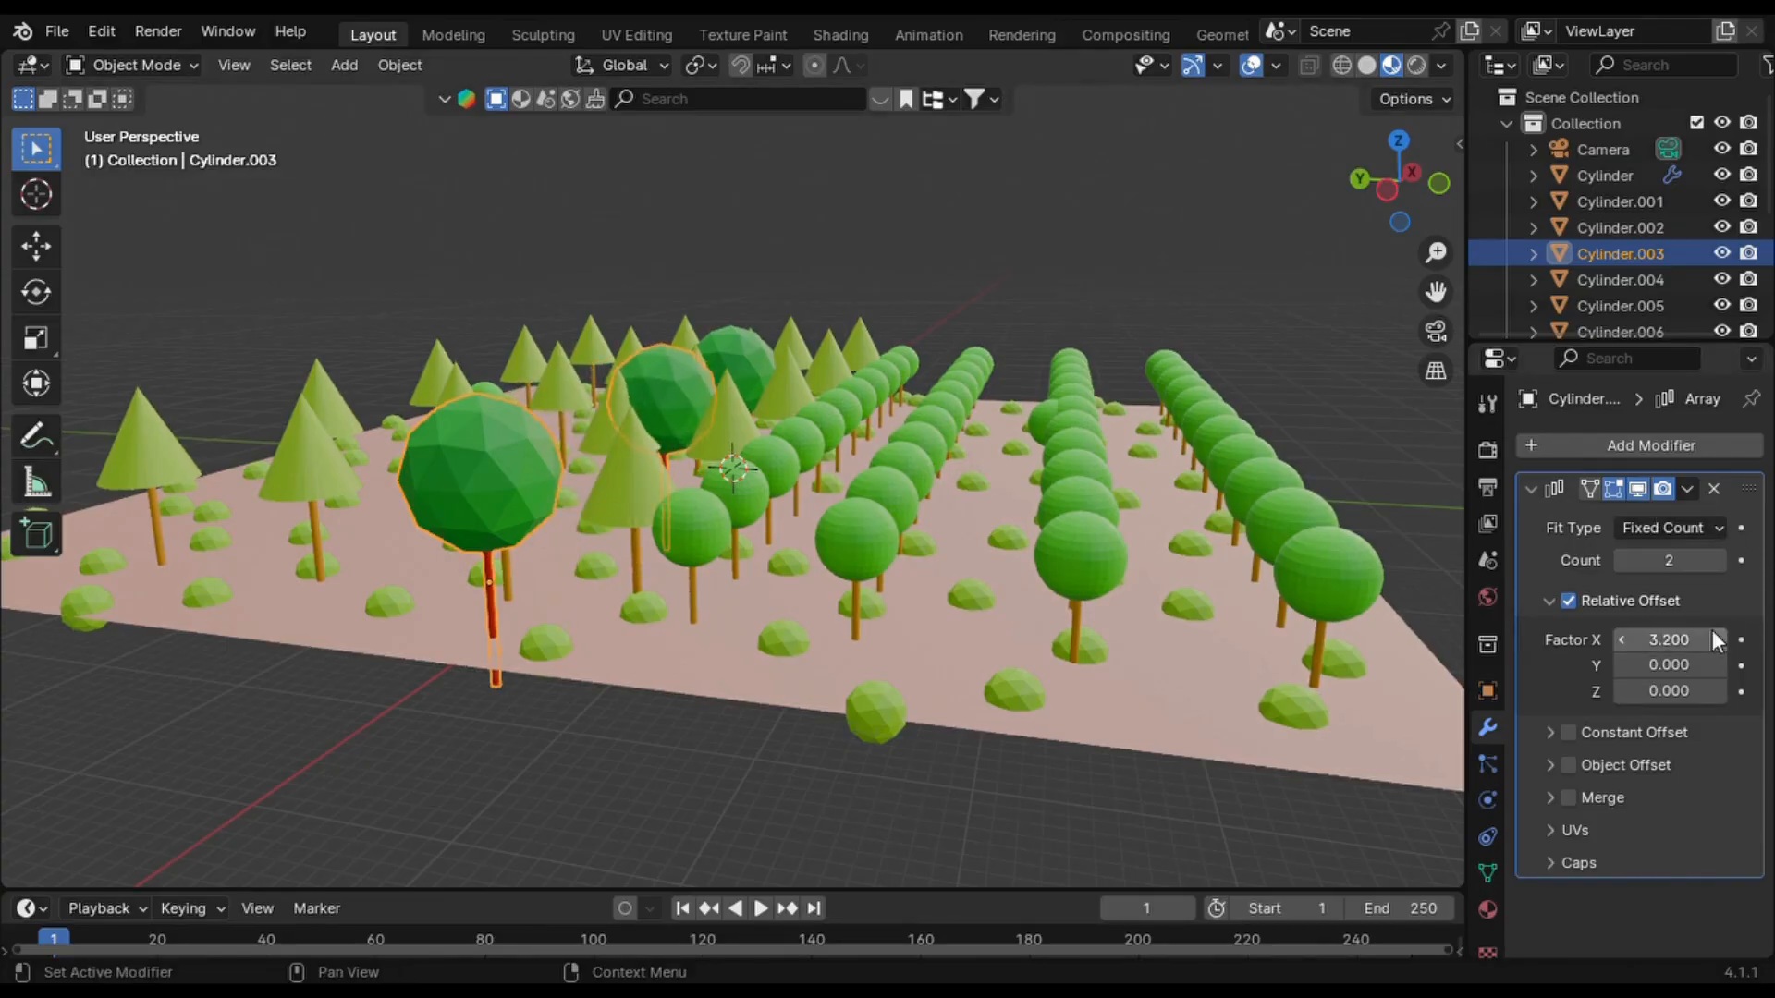
click(1718, 560)
click(1718, 559)
- Duplicate the arrayed row of large dark-green trees and move the copy about -25.6 m along Y
middle_drag(1211, 573, 1210, 573)
key(ctrl+c)
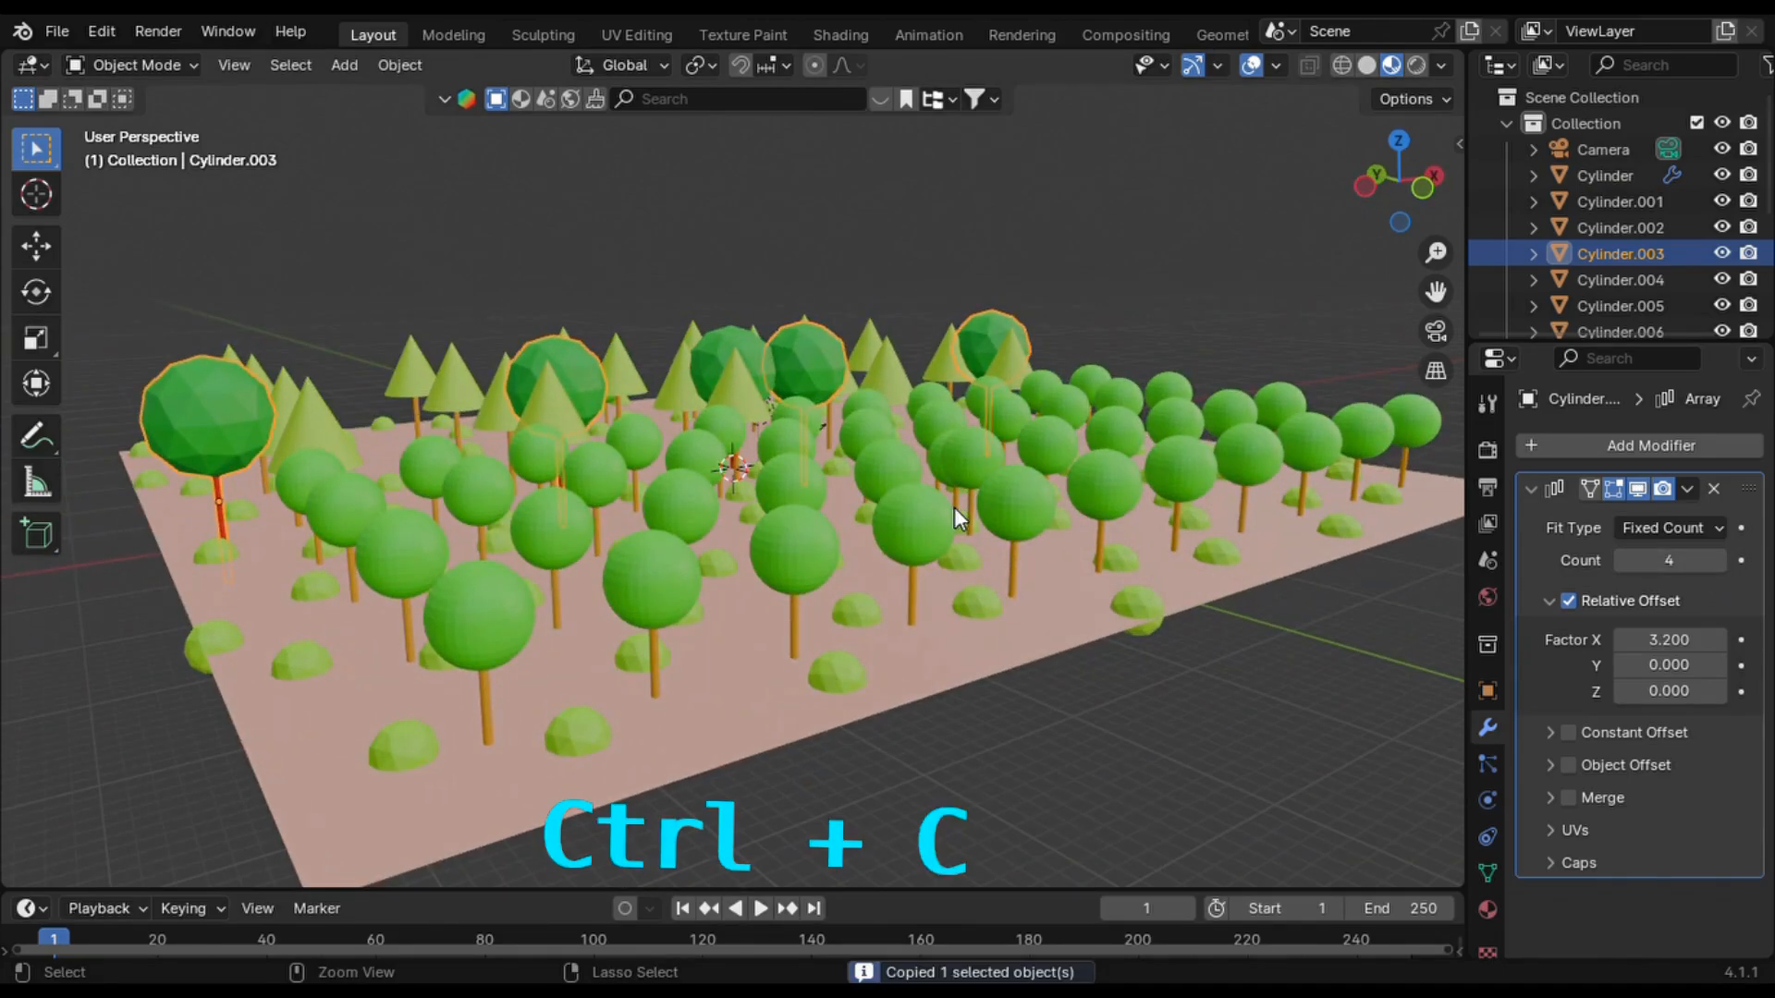
key(ctrl+v)
key(g)
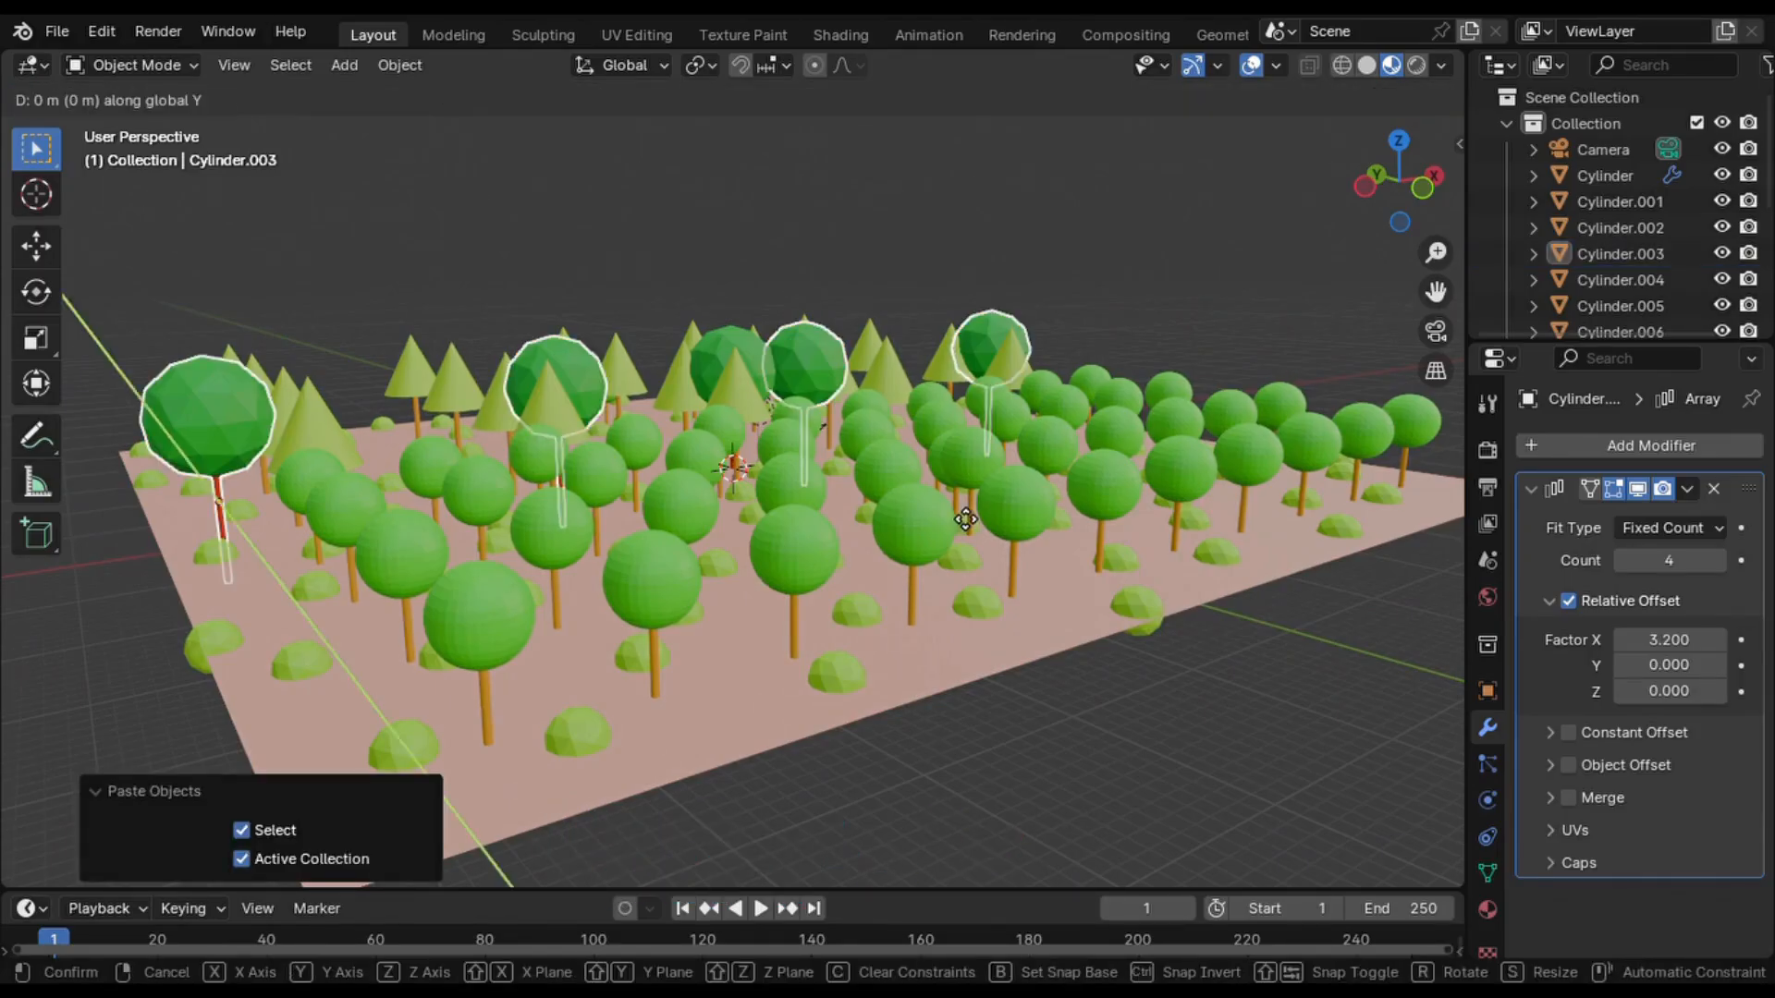
key(y)
click(1026, 580)
- Paste a third row of large dark-green trees and move it along positive Y to the outer side of the cone-crowned trees
middle_drag(1026, 581, 1026, 581)
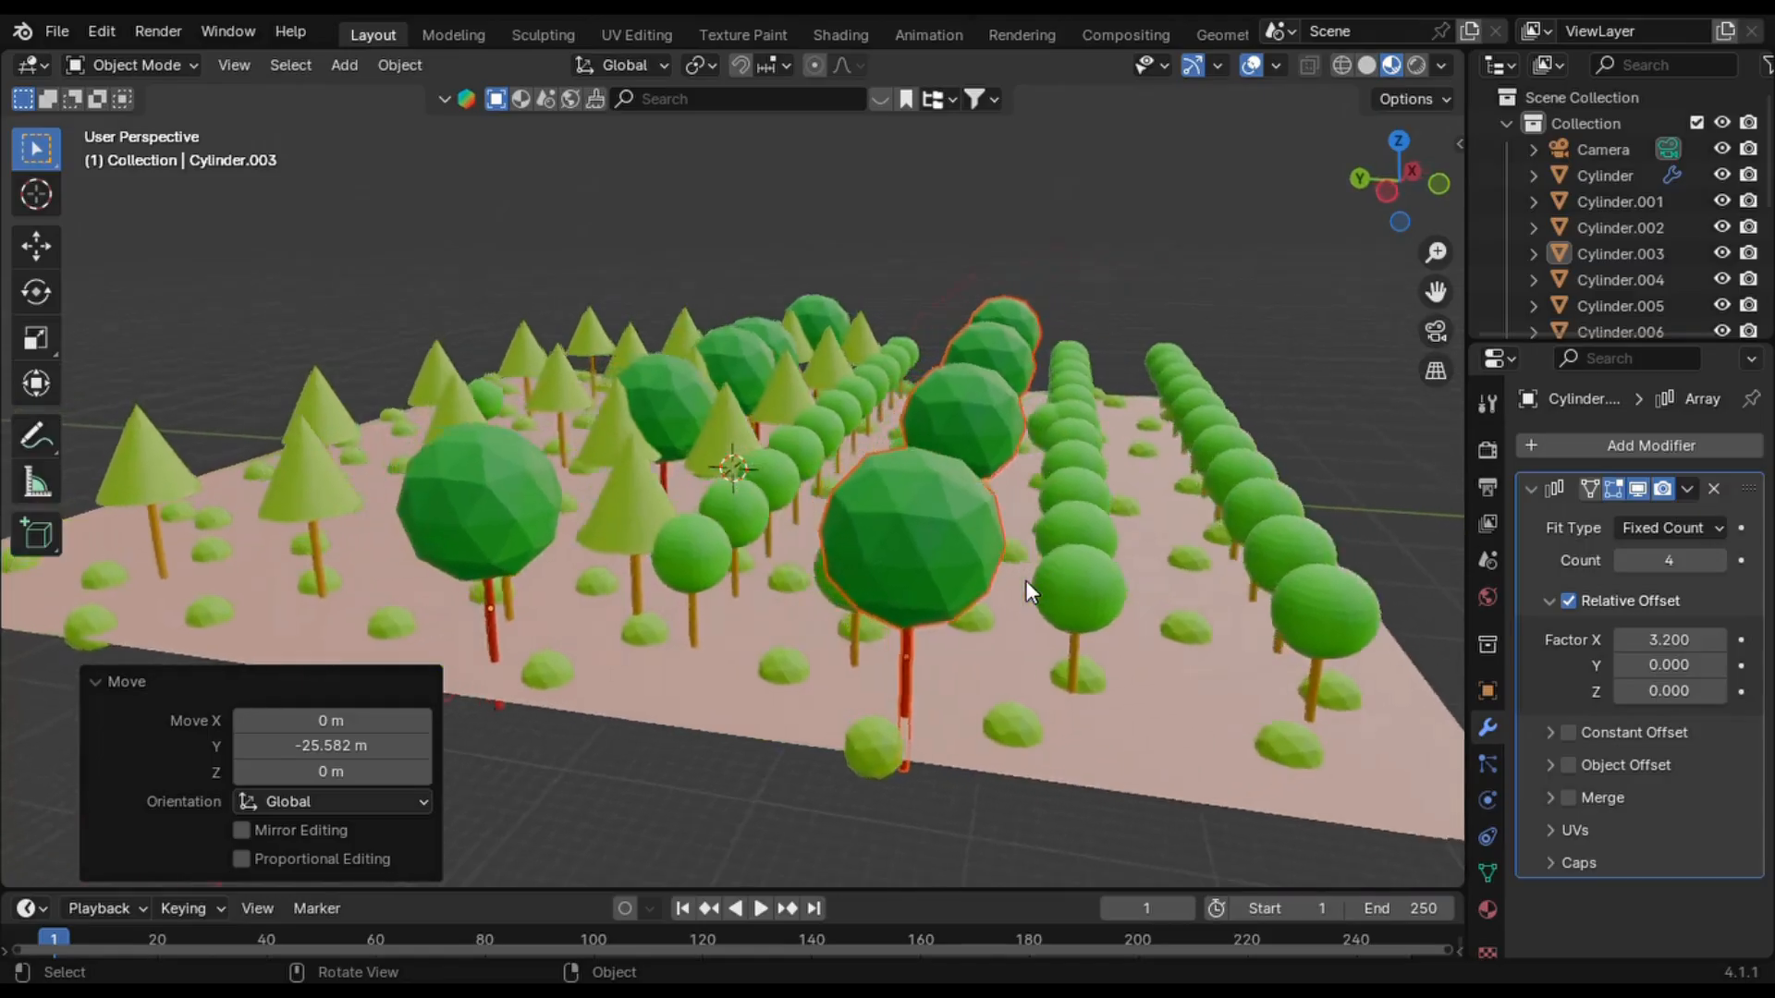
key(ctrl+v)
key(g)
key(y)
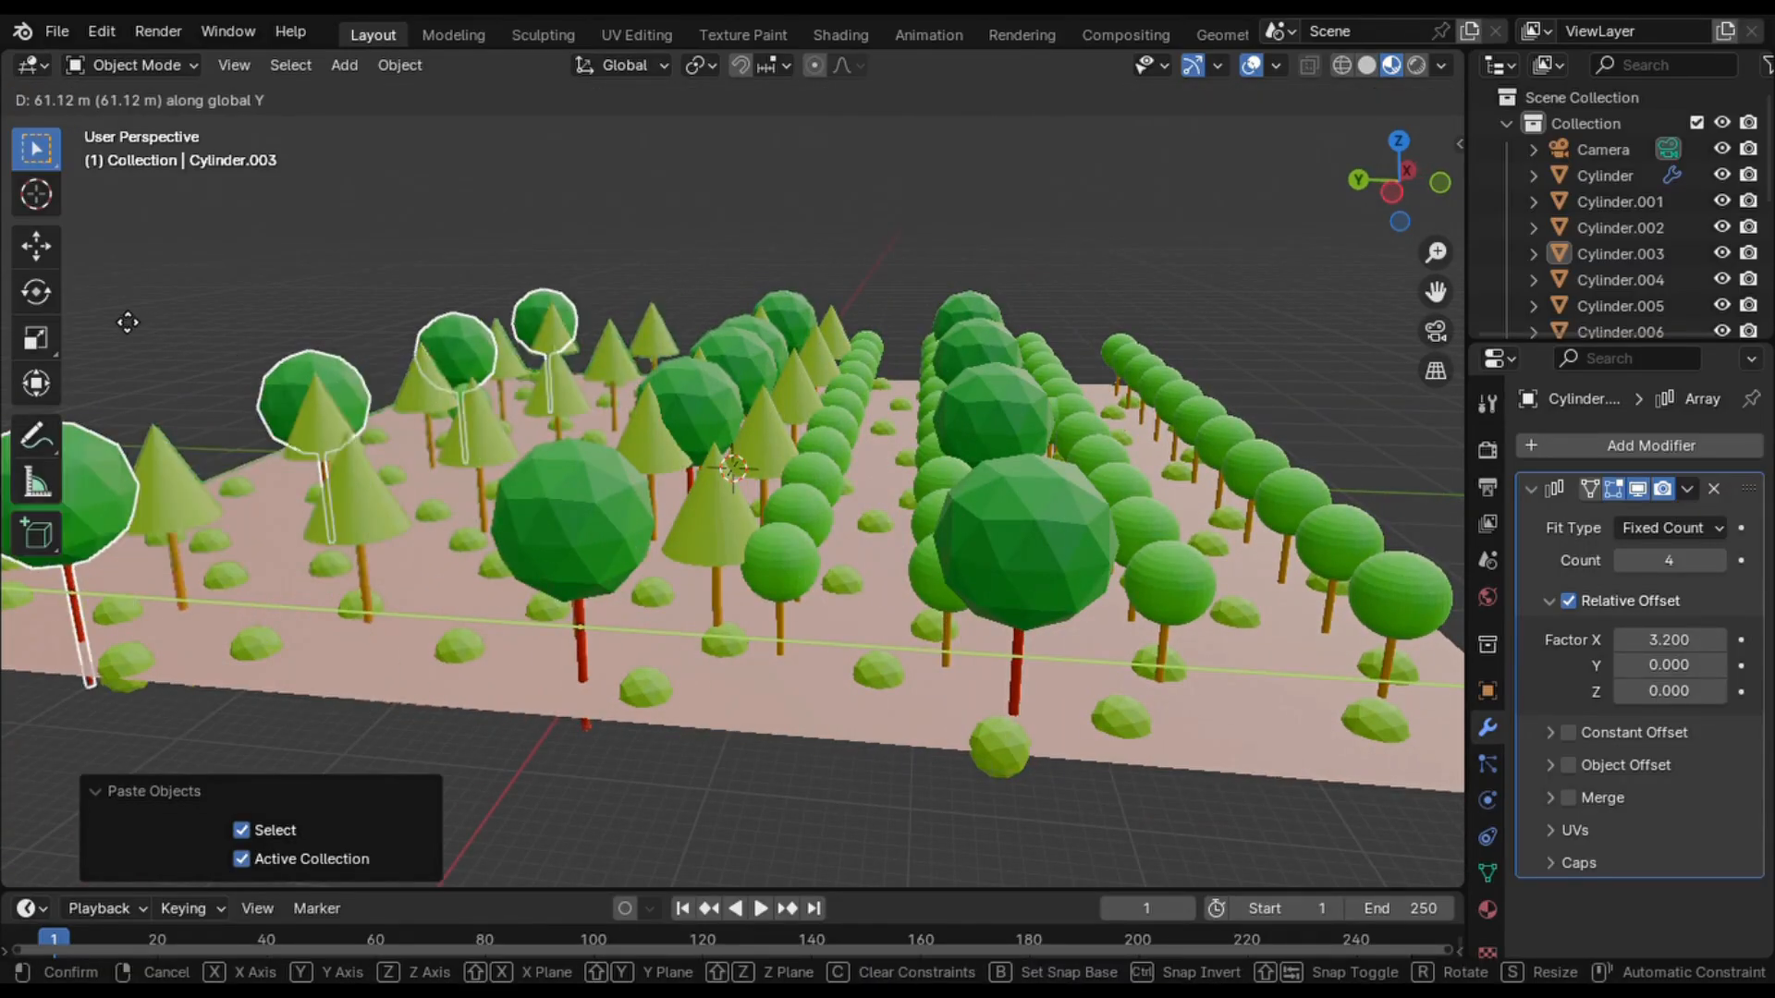
click(680, 485)
- Duplicate the third row of large dark-green trees and move the fourth row about -44.2 m along Y
key(ctrl+c)
key(ctrl+v)
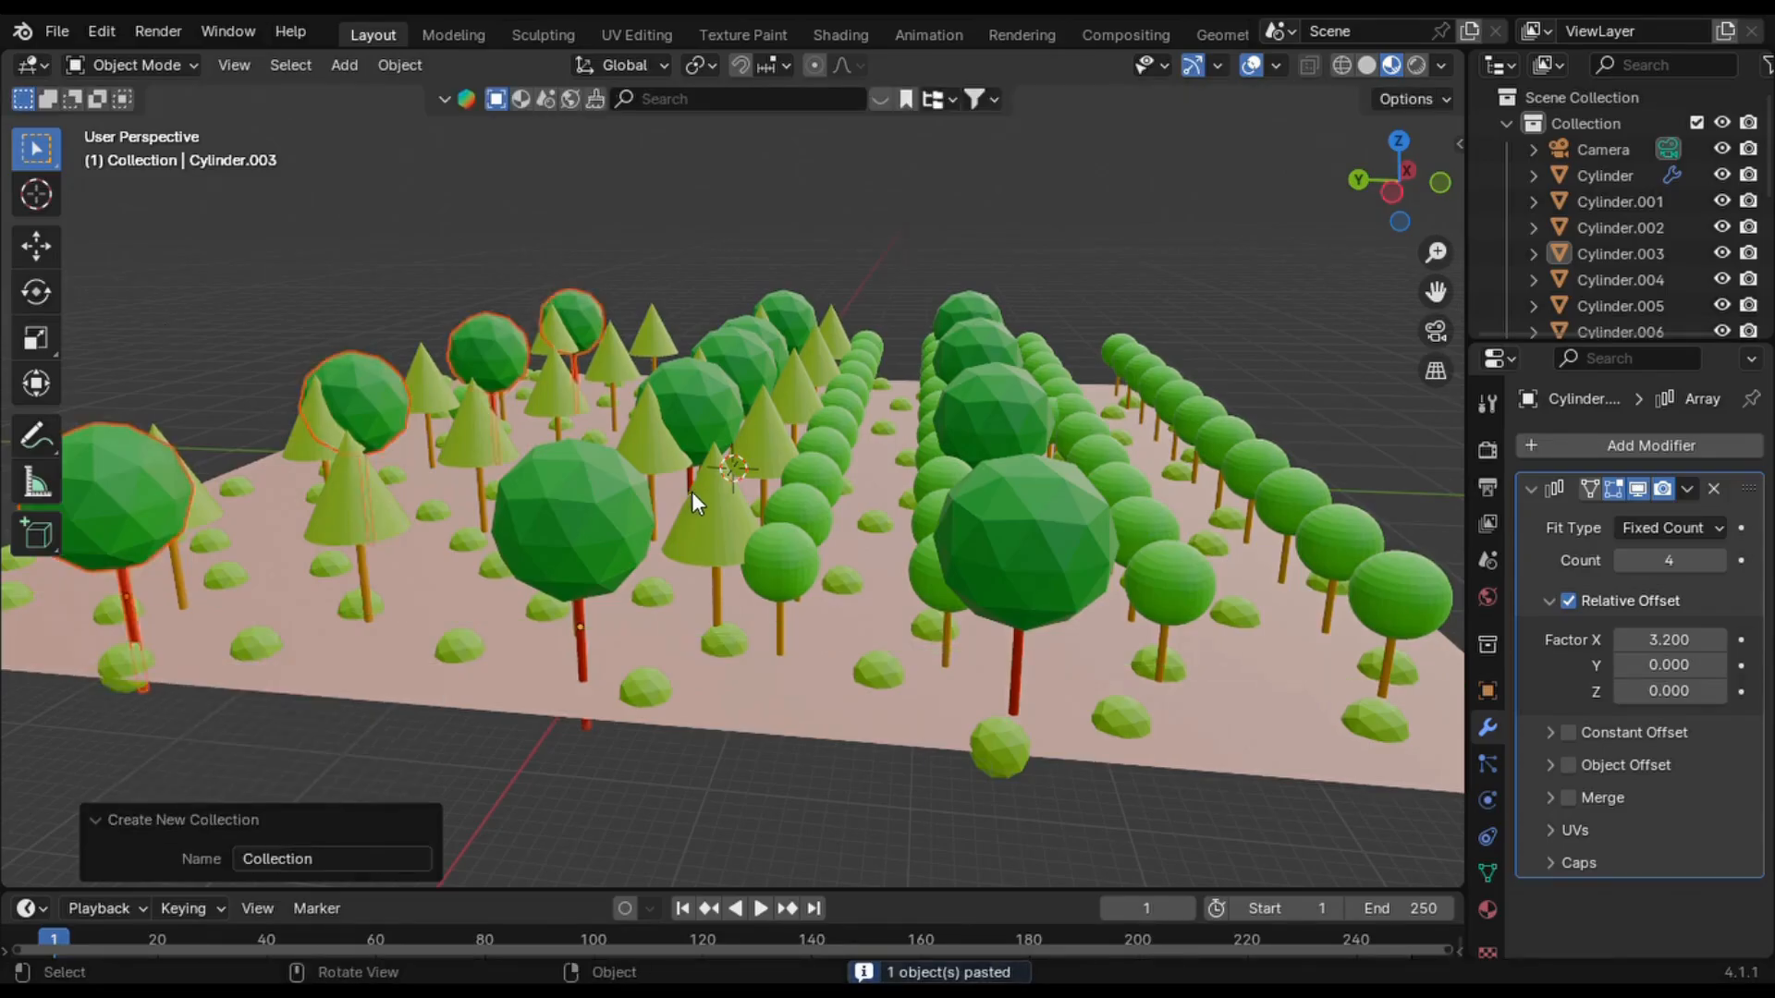
key(g)
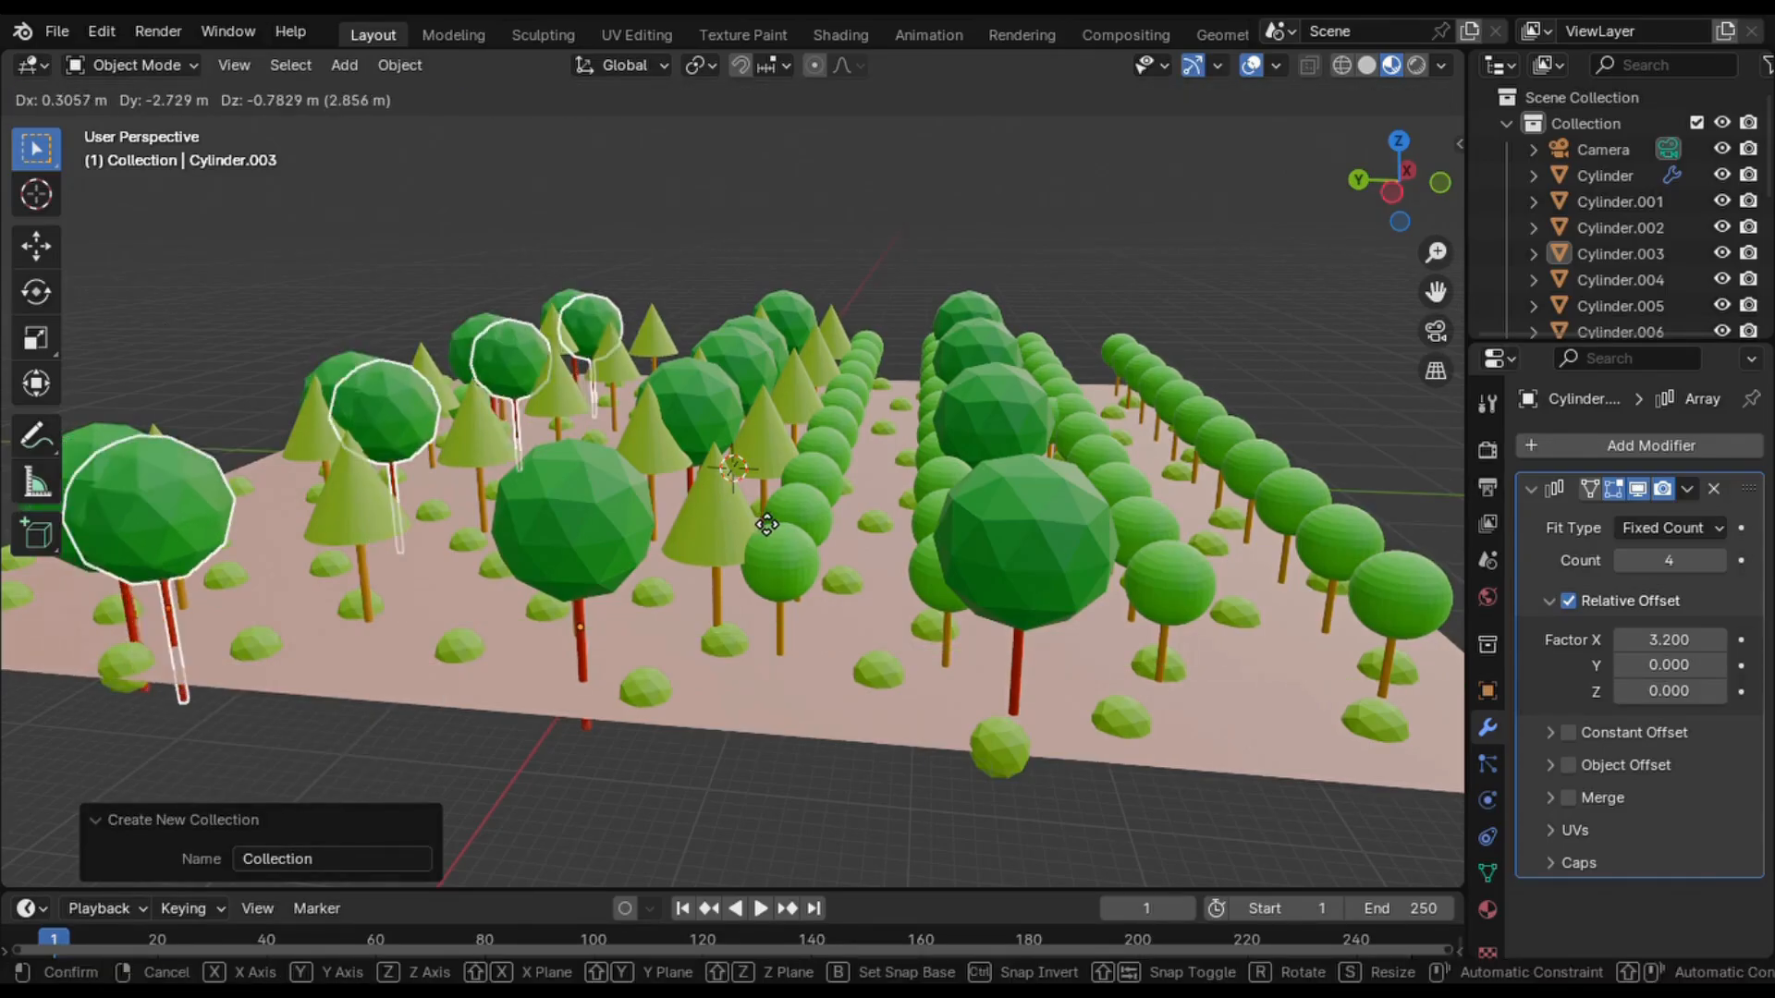
key(y)
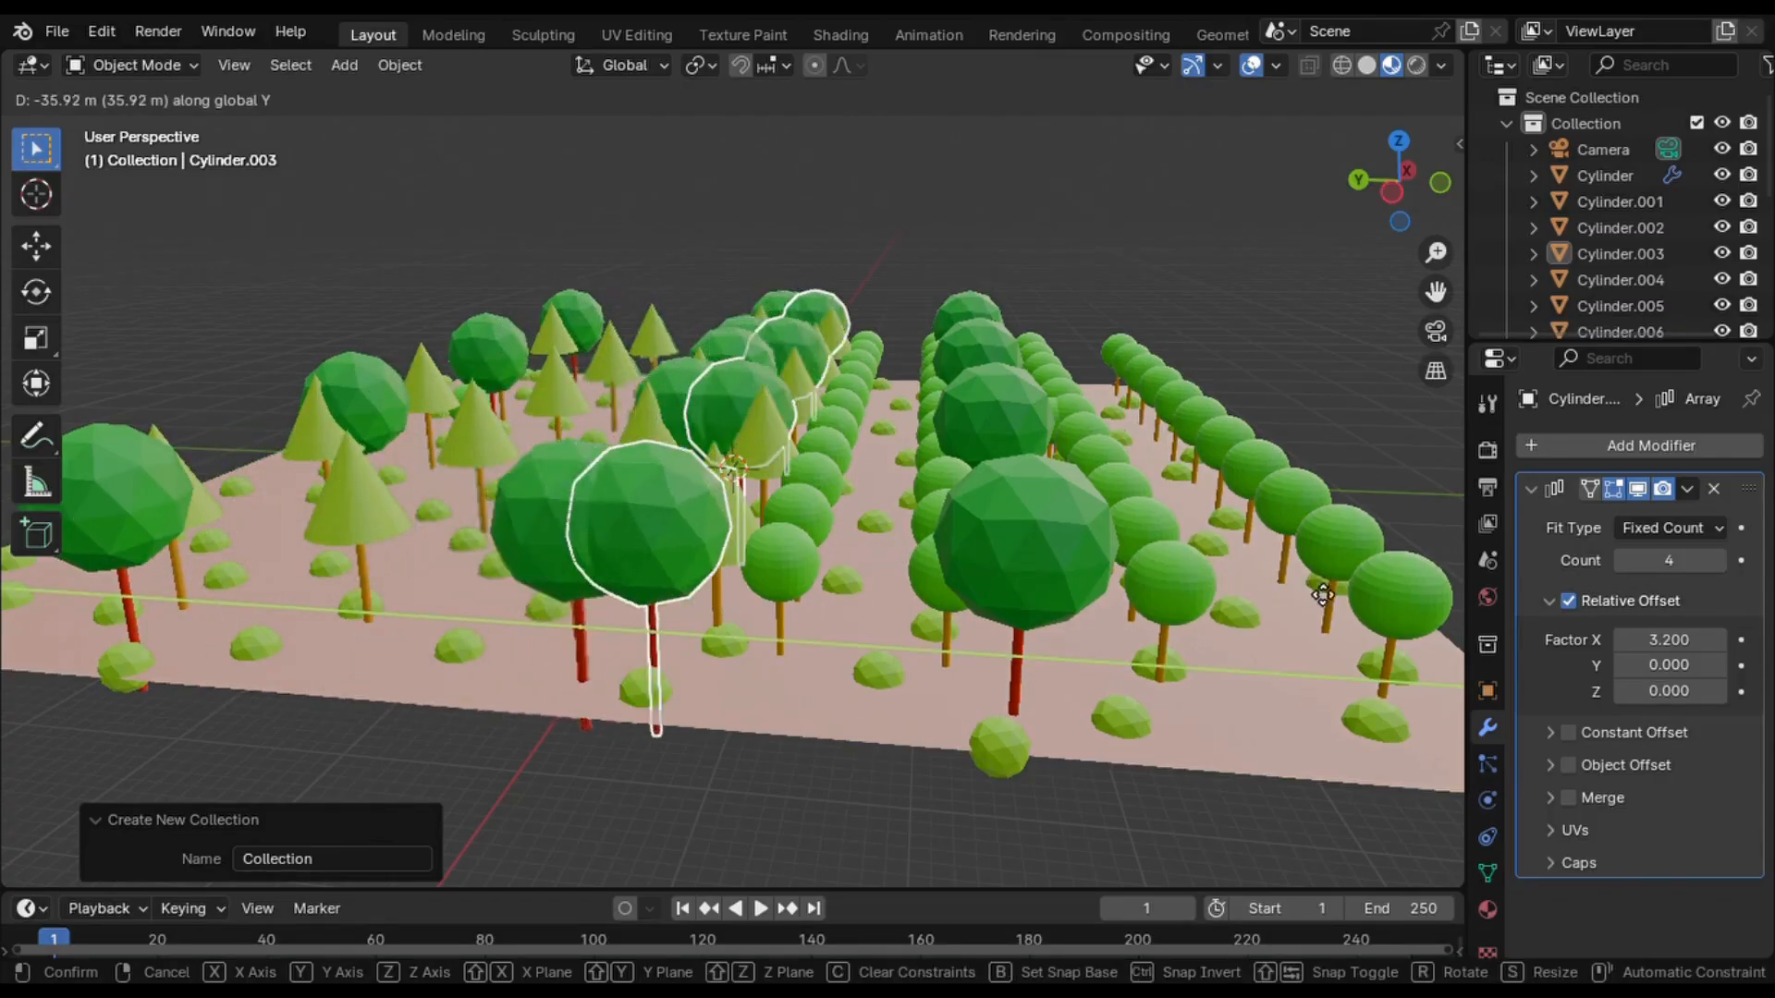
click(1383, 603)
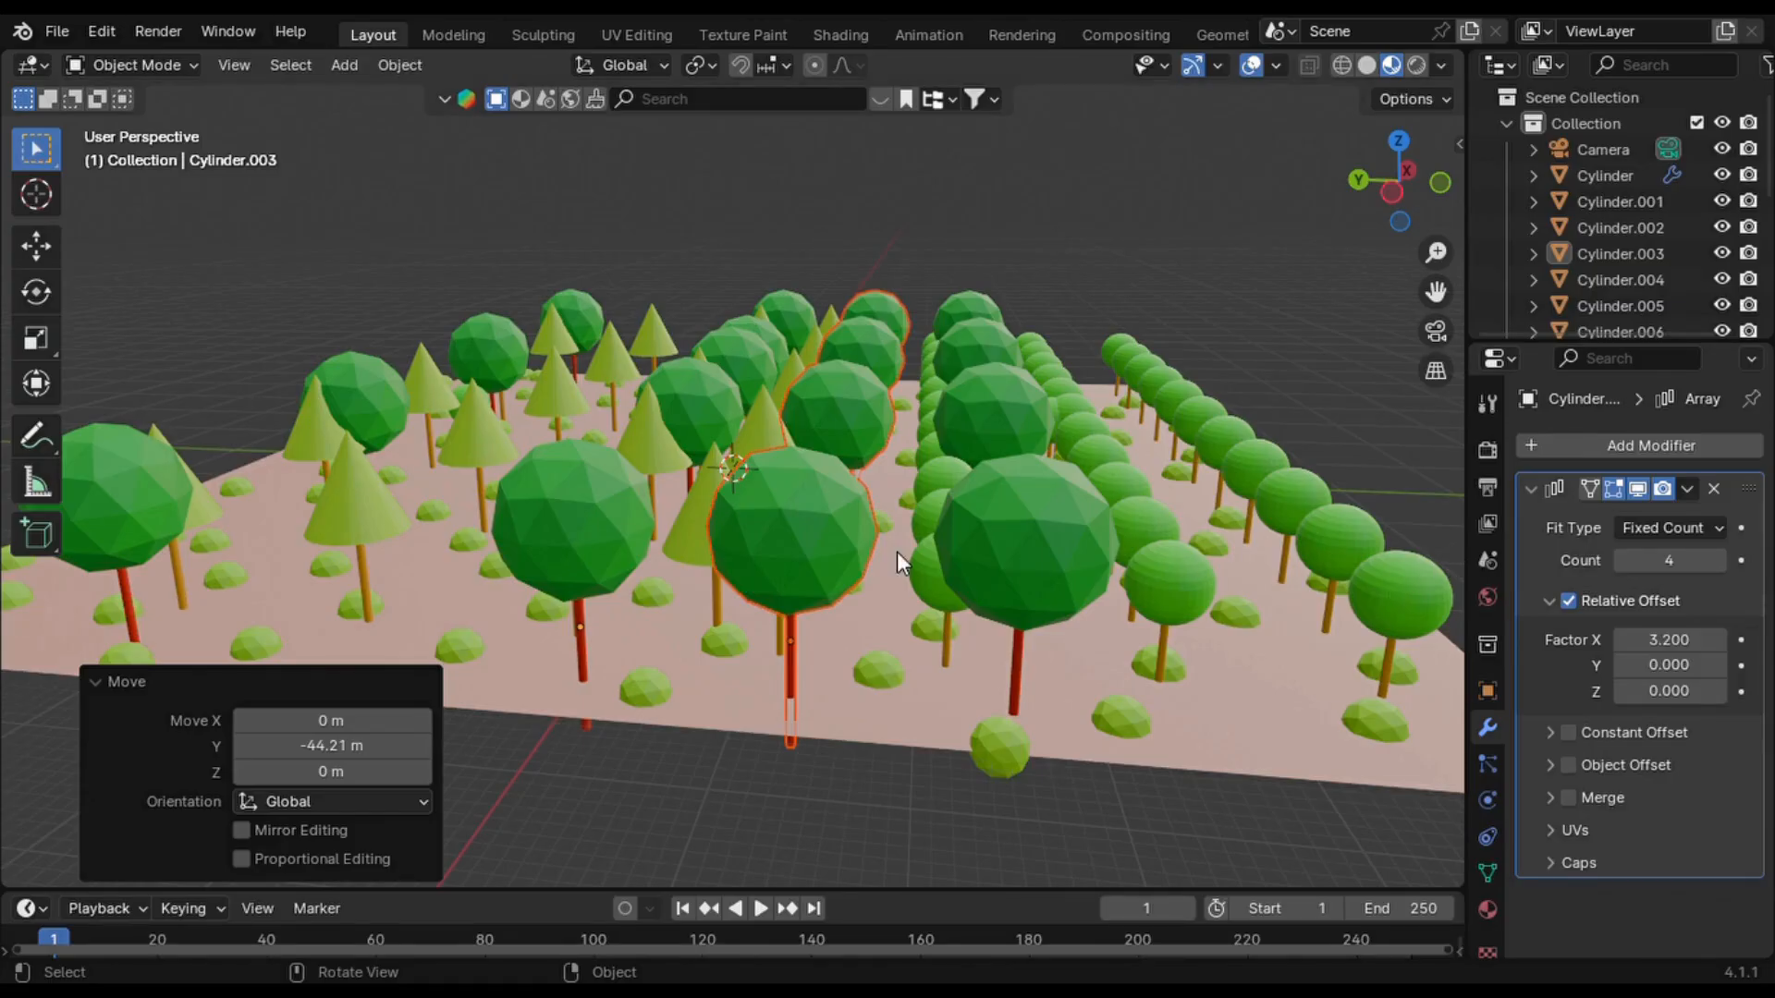
- Rotate the fourth row of large dark-green trees about -30.3° around the Z axis
key(s)
click(1020, 584)
key(r)
key(z)
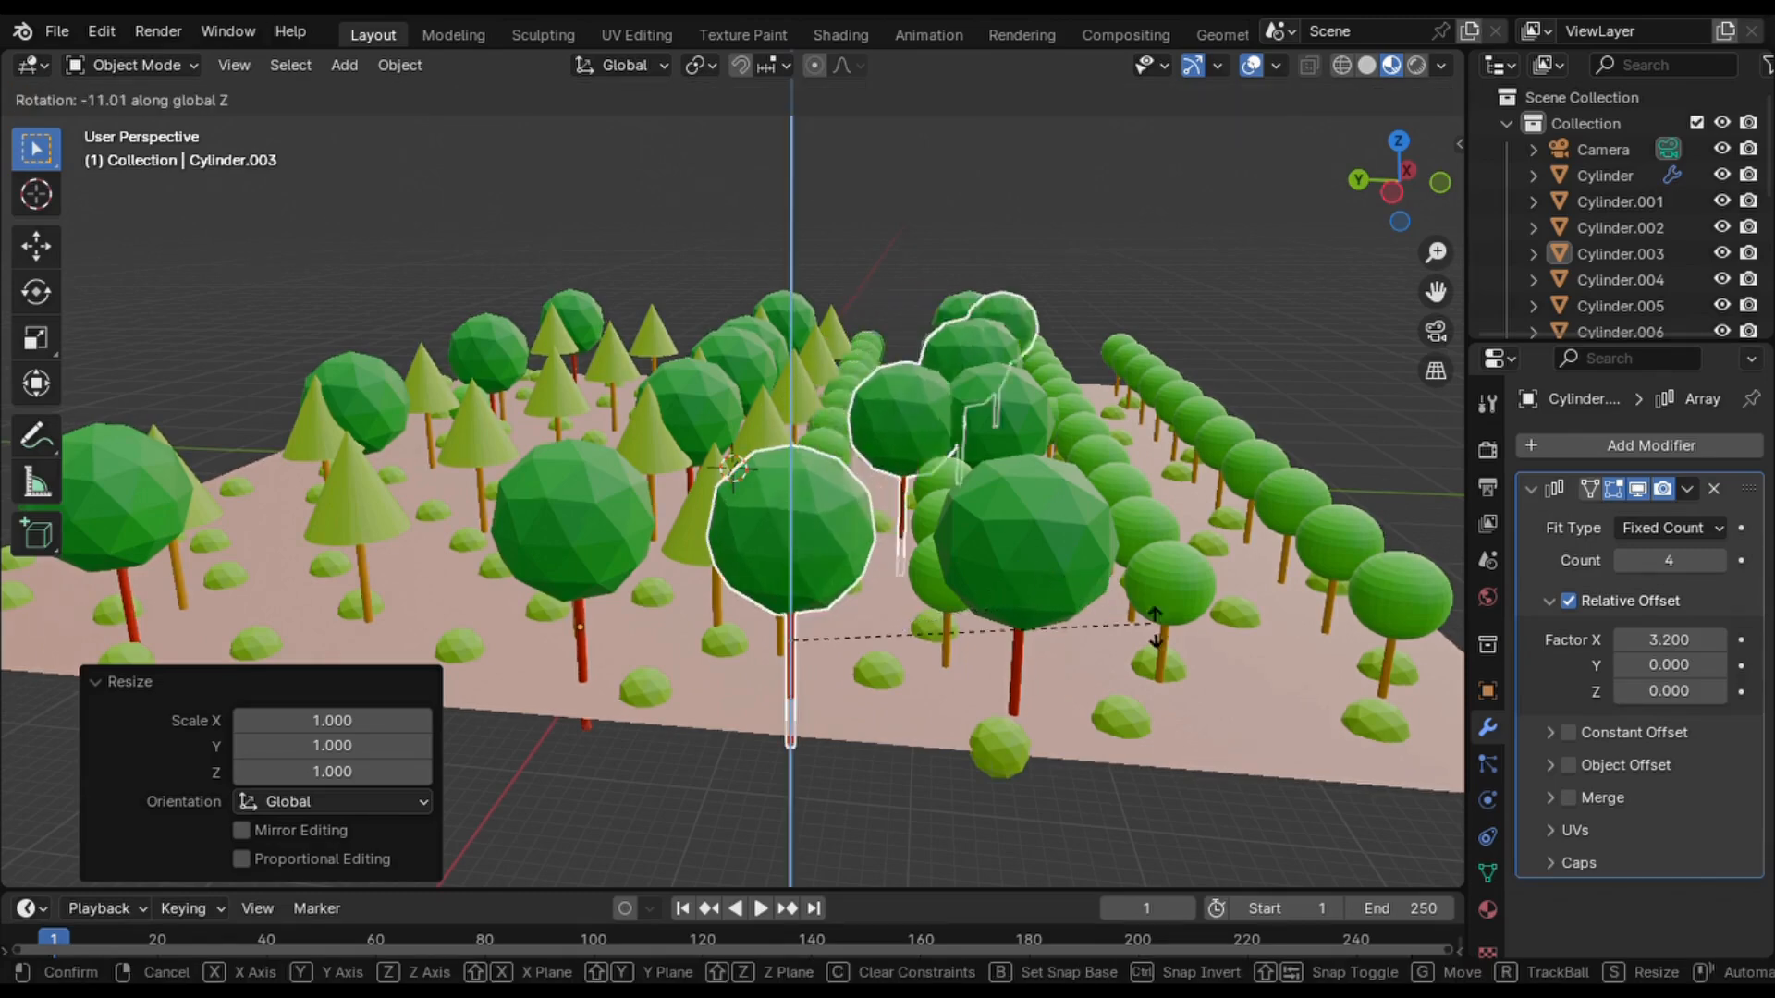
click(1179, 756)
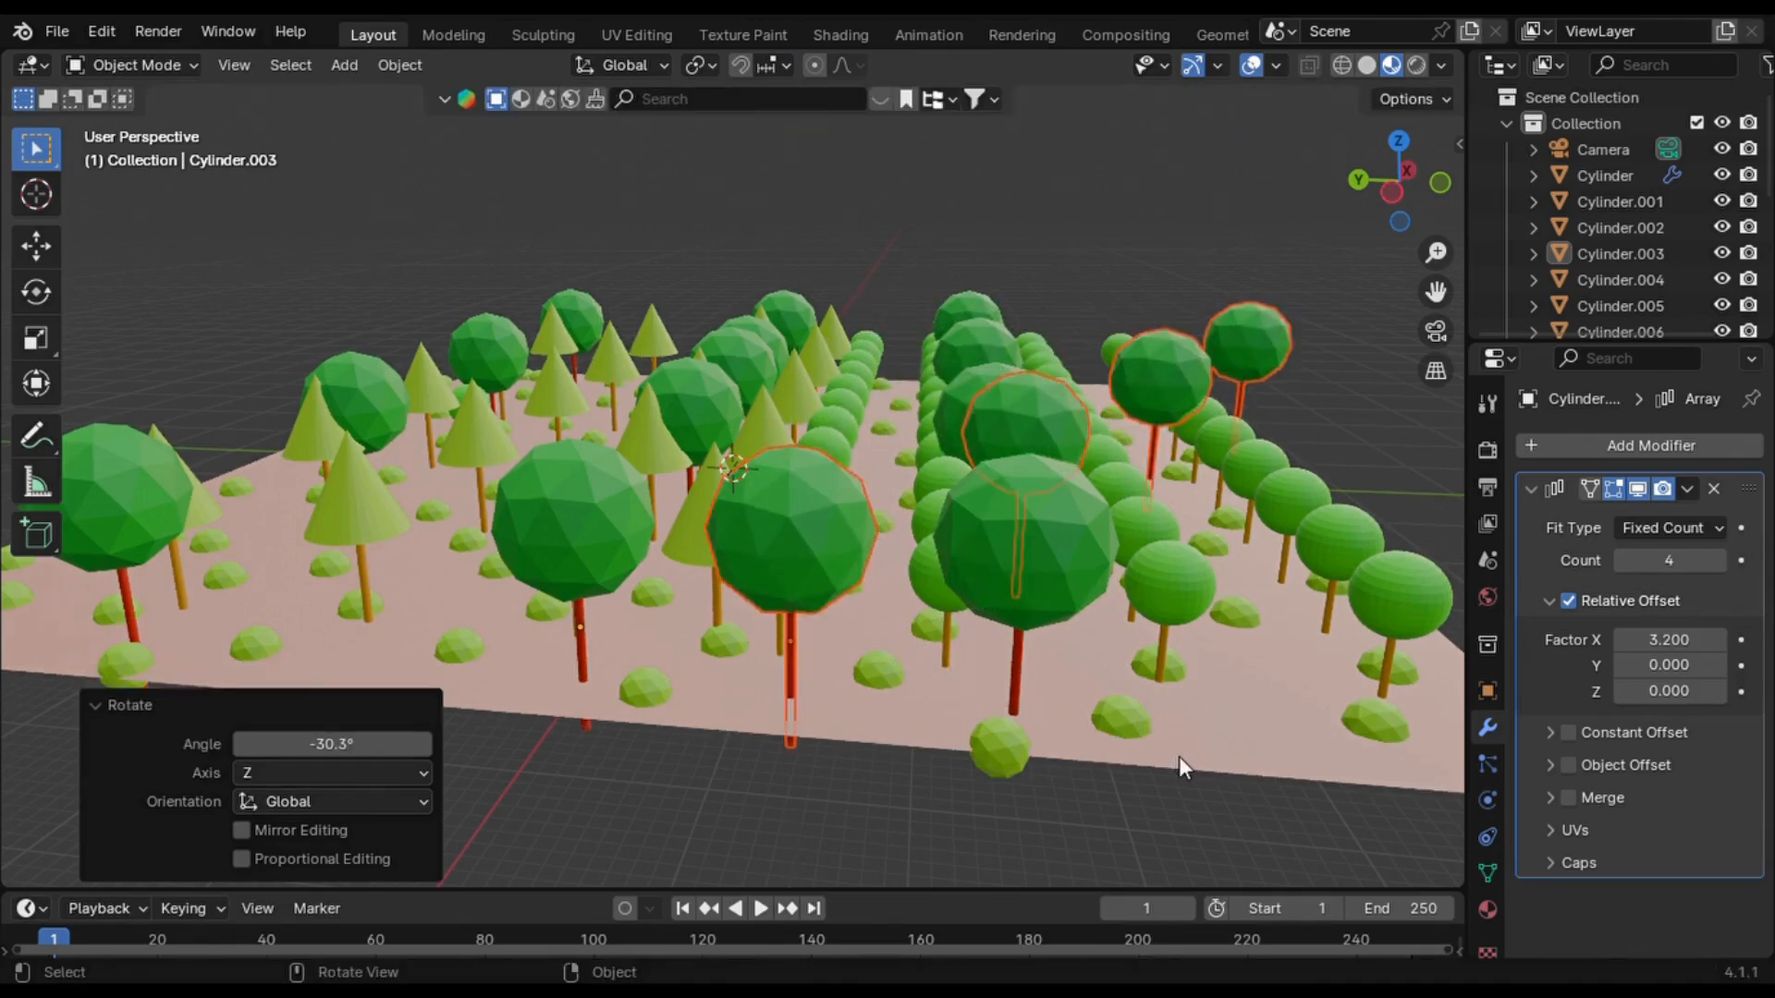
- Move the rotated dark-green row within the ground plane by about 38.3 m in X and 54.6 m in Y
key(g)
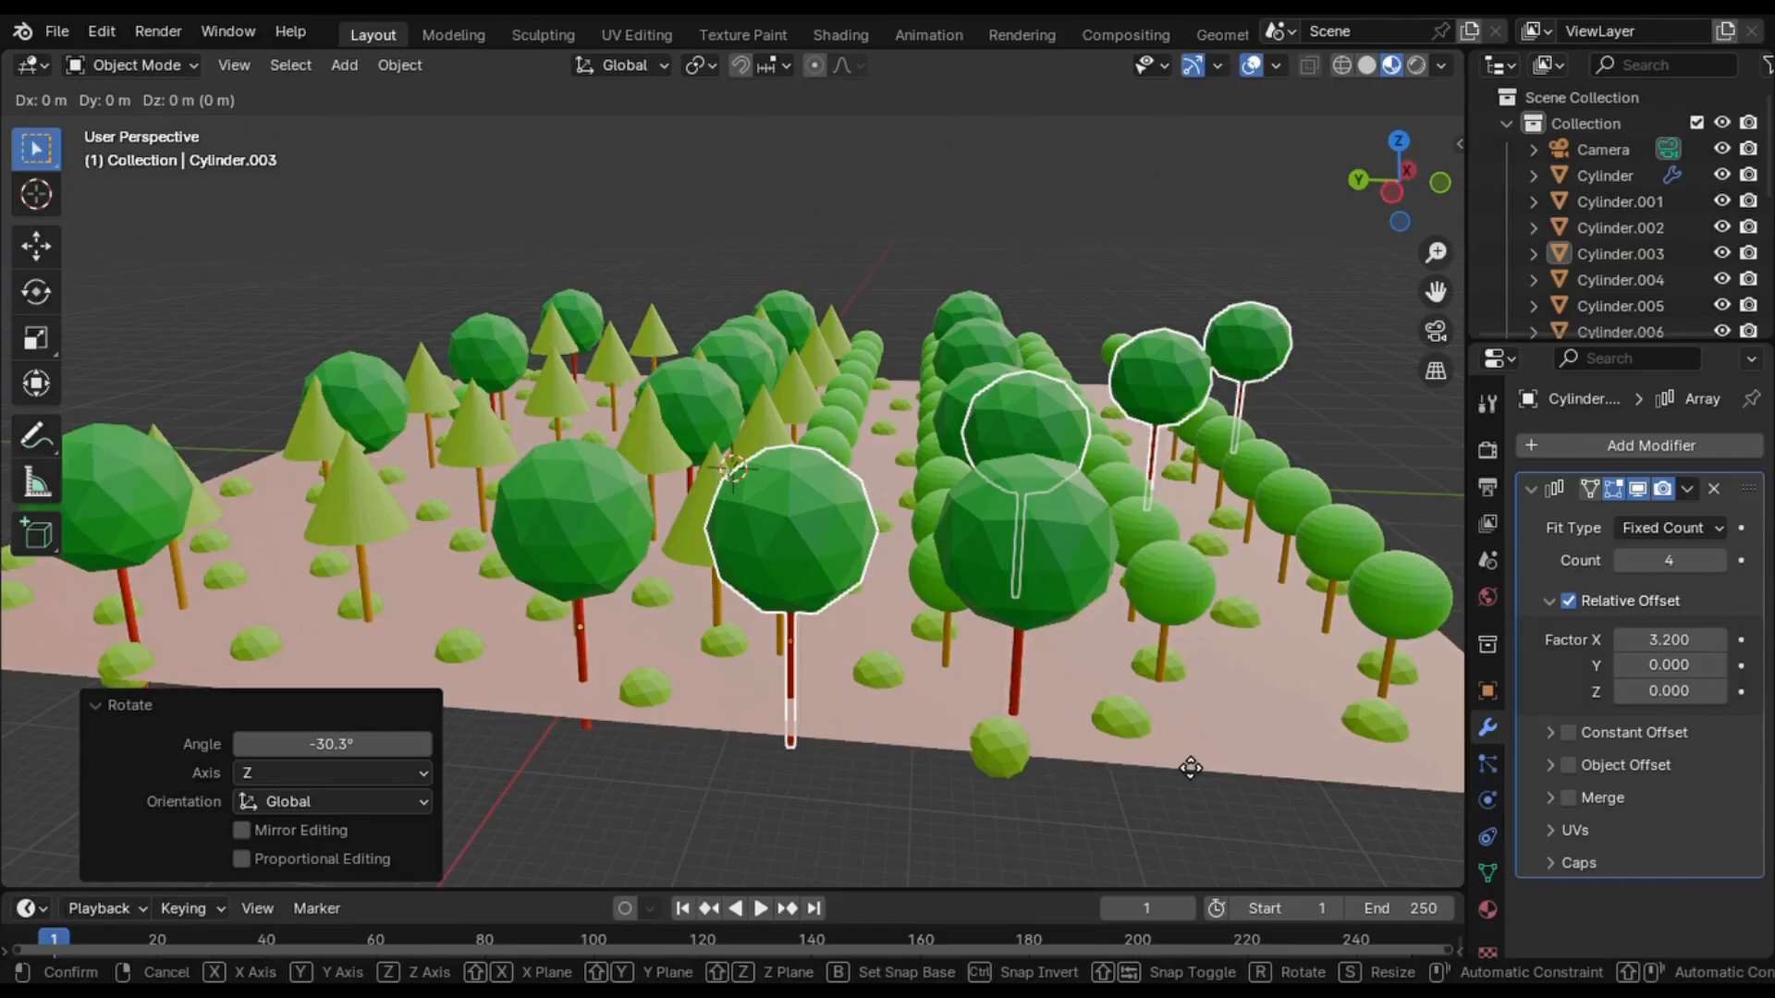
key(shift+z)
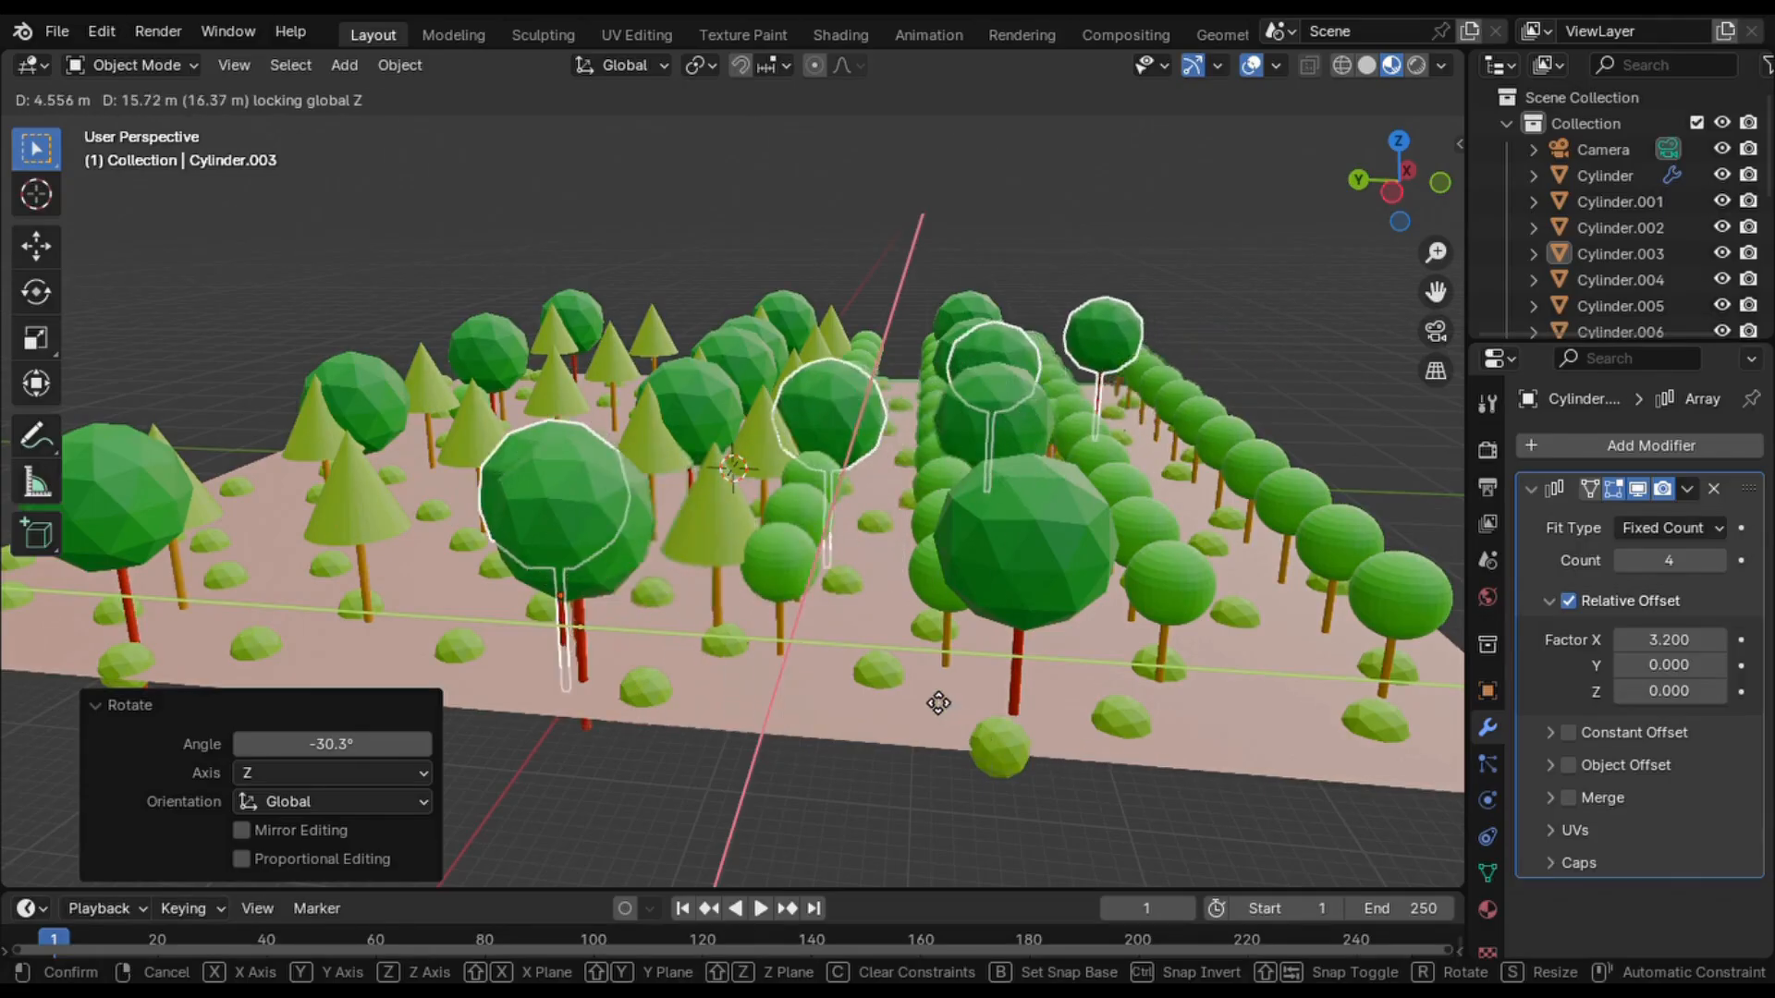
click(716, 577)
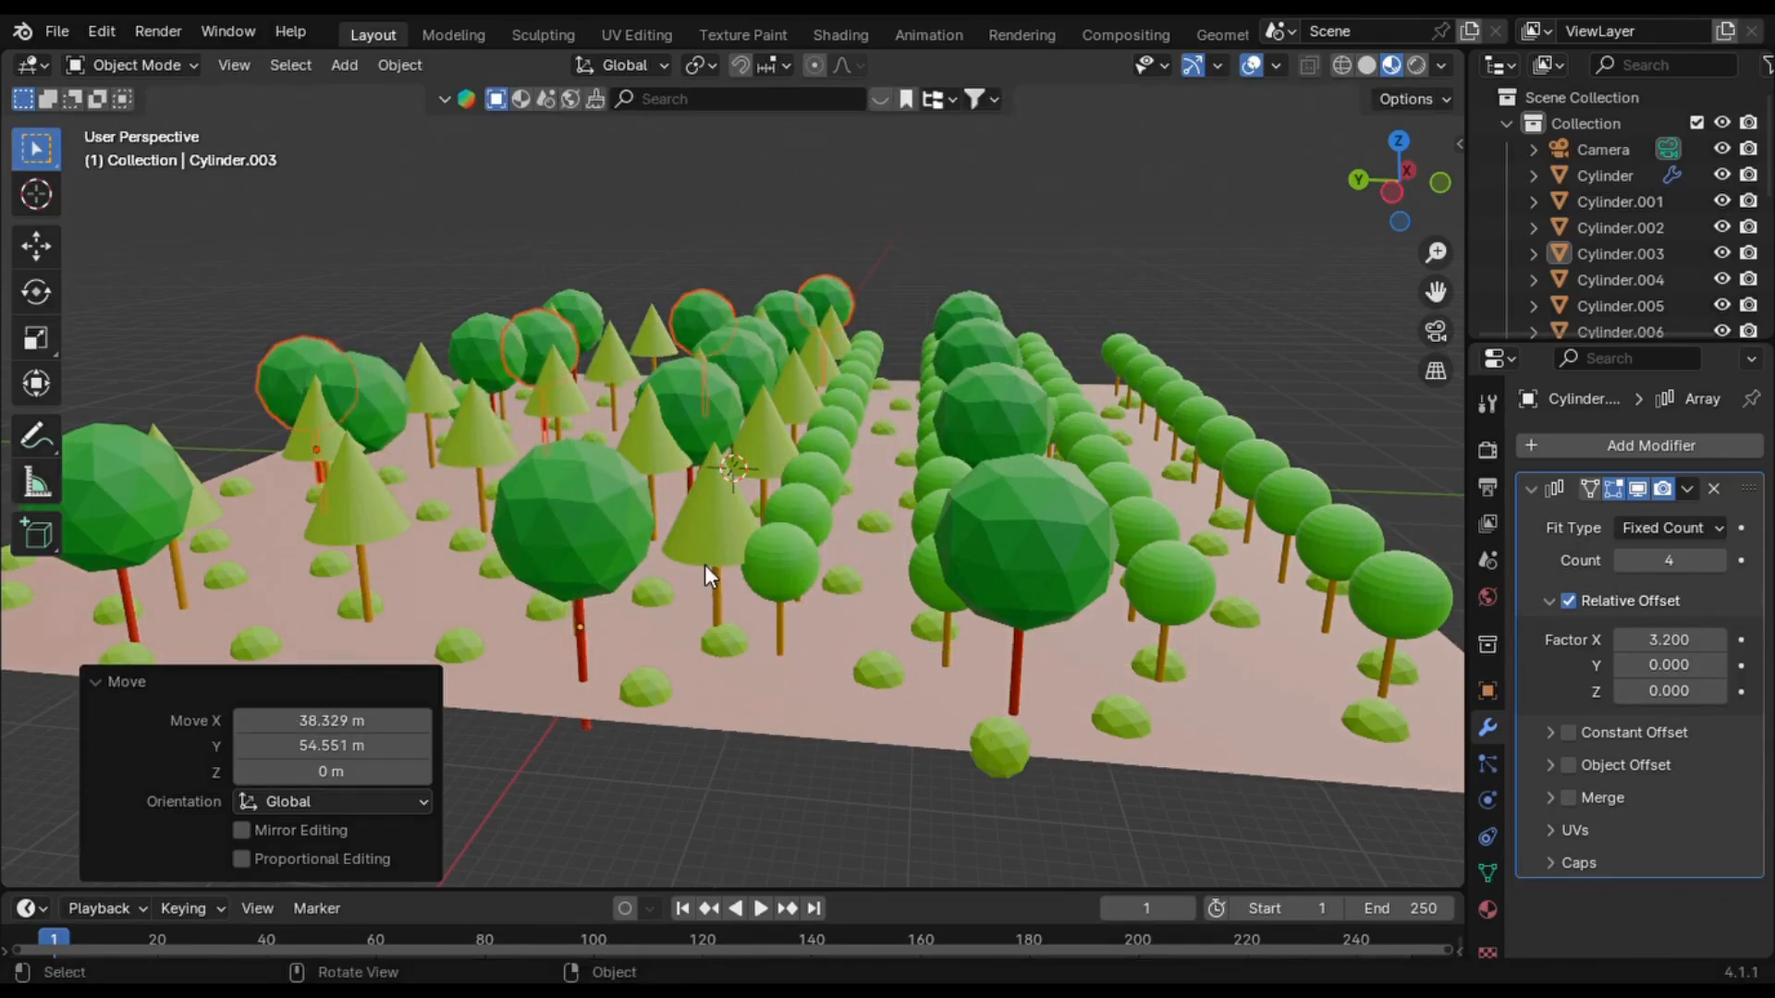
- Duplicate the rotated dark-green row and move the copy horizontally by about -29.9 m in X and -31.3 m in Y
key(ctrl+c)
key(ctrl+v)
key(g)
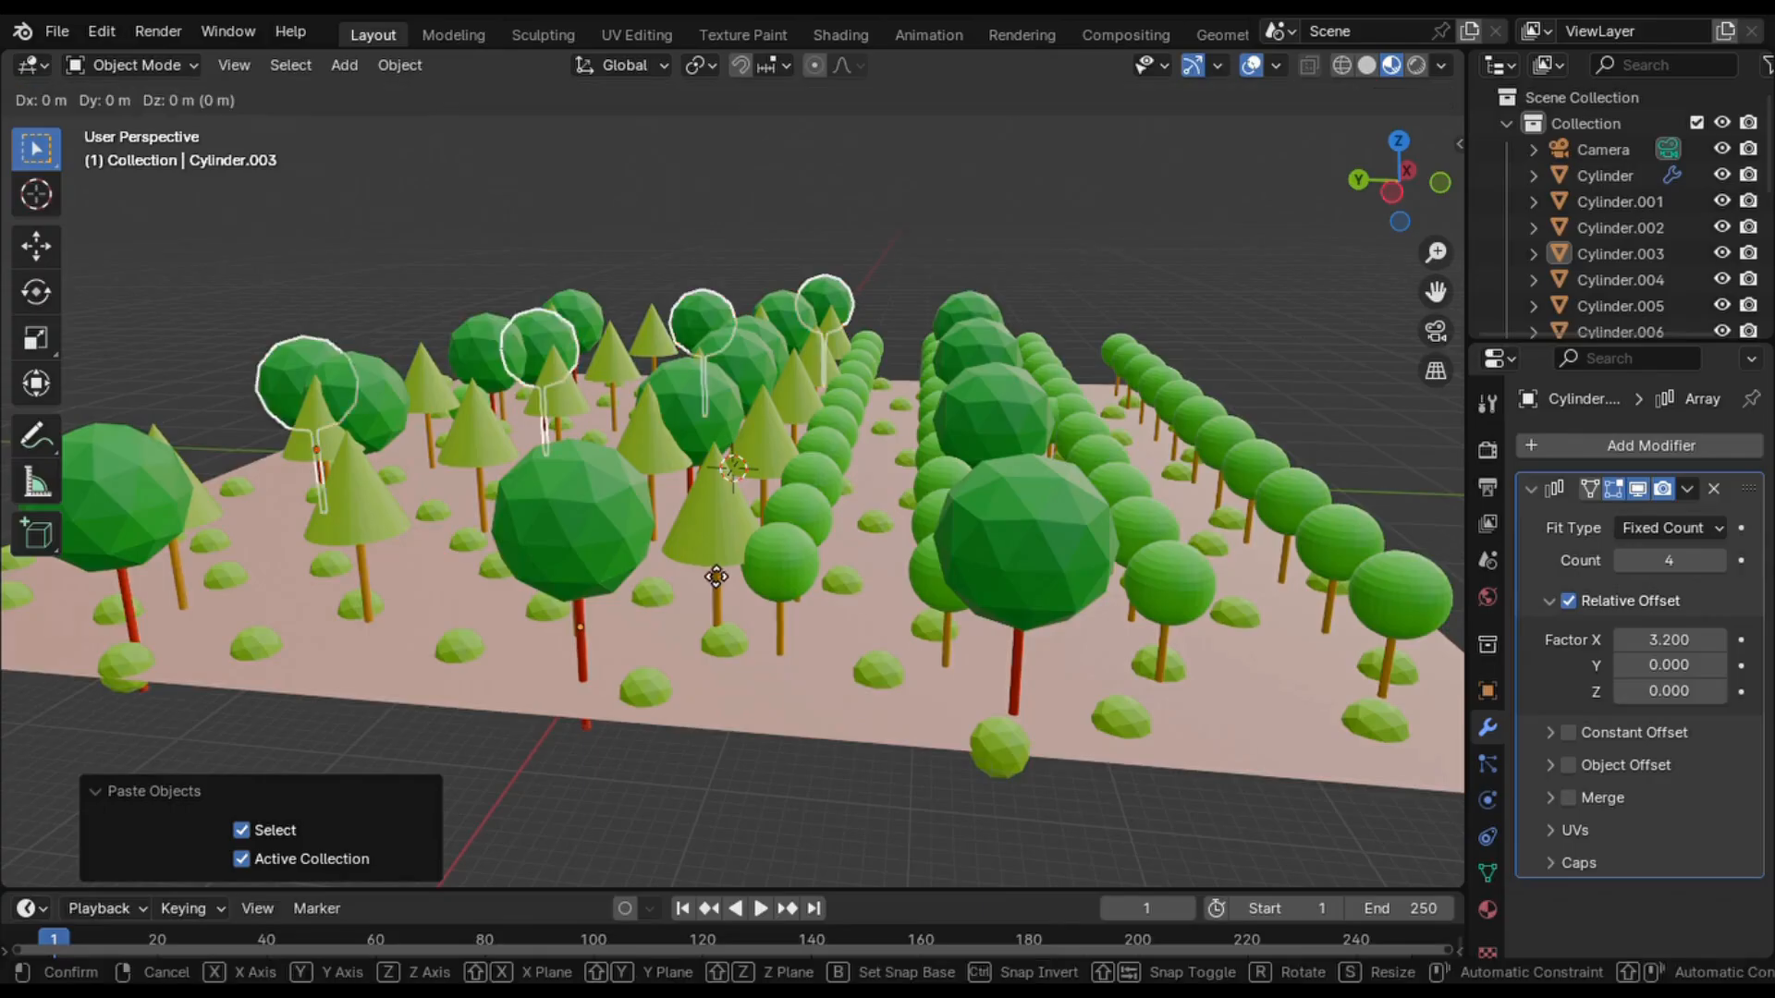
key(shift+z)
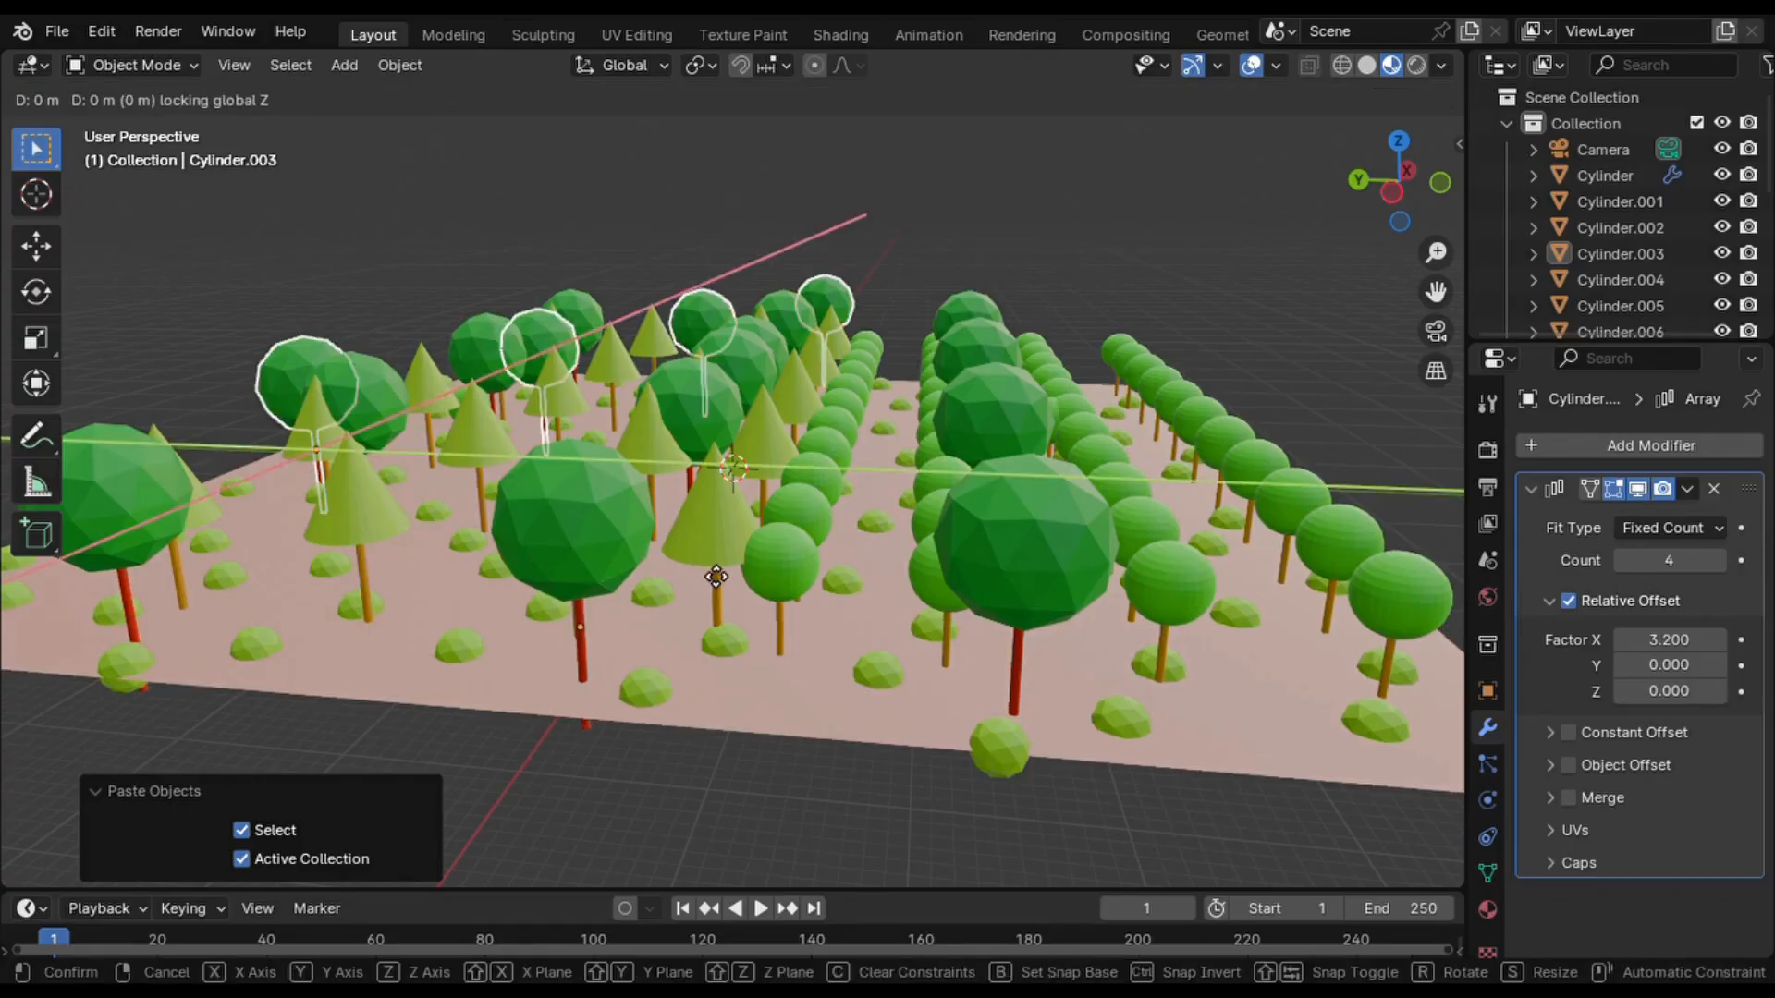
click(867, 684)
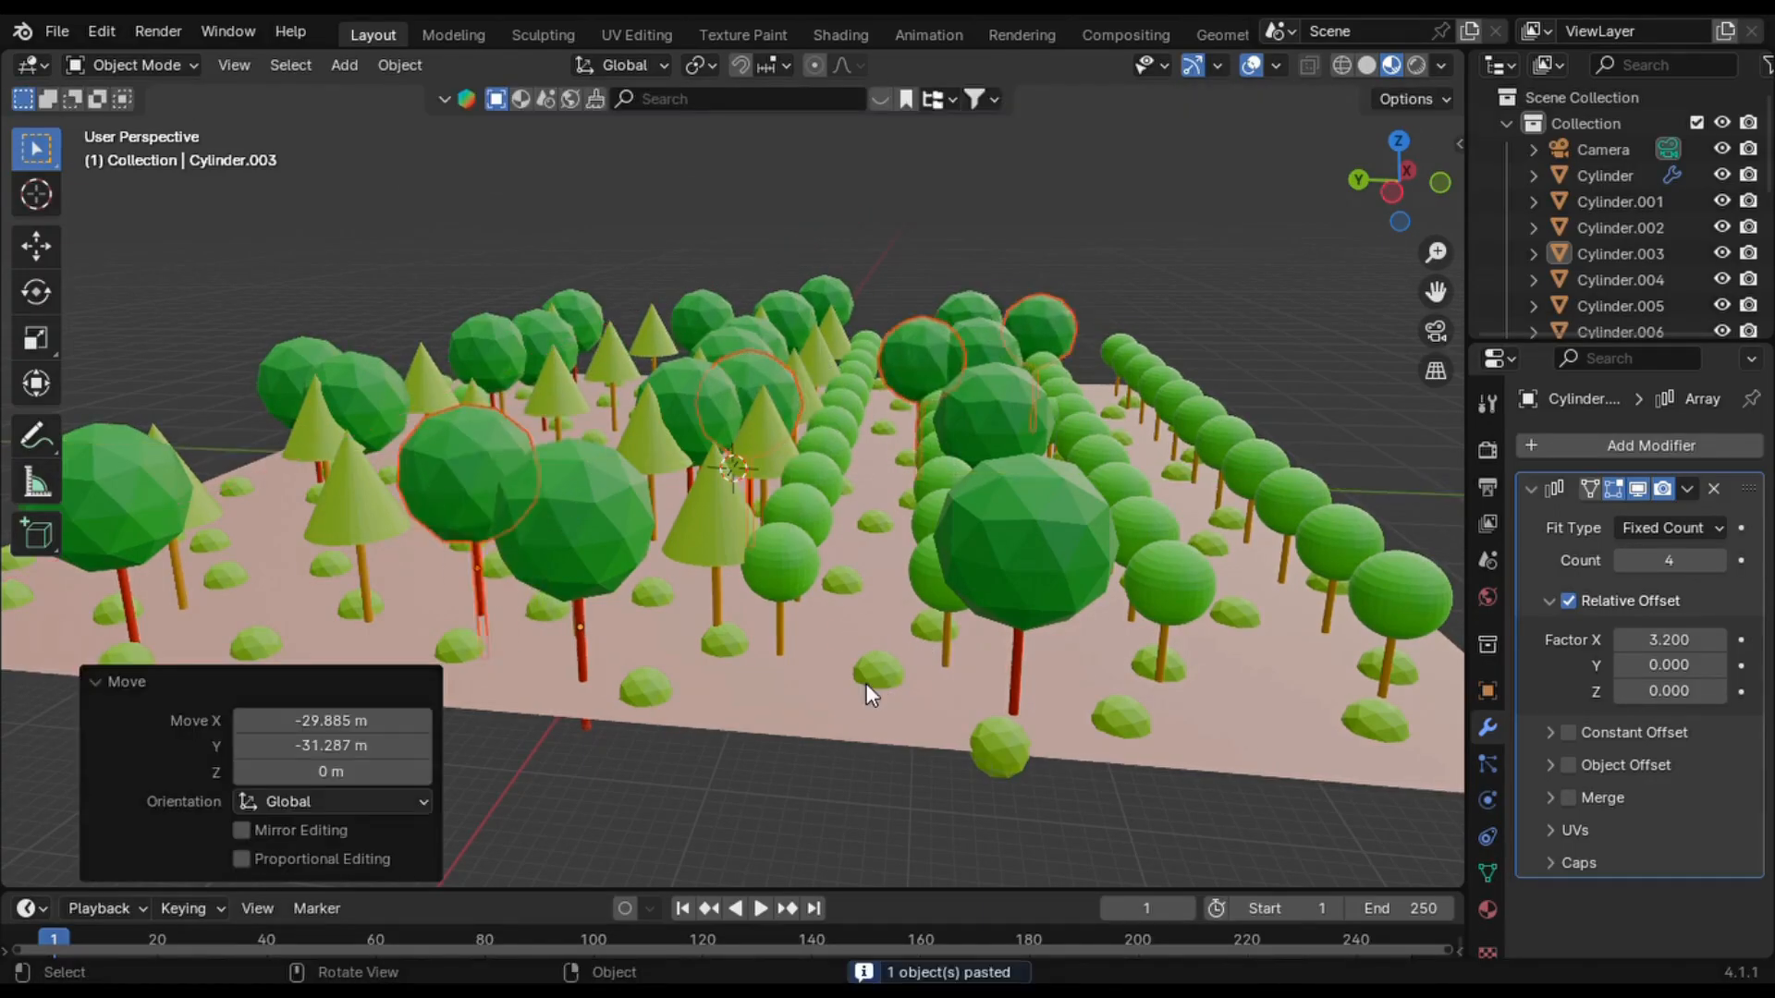
- Duplicate the second rotated dark-green row and move the copy horizontally by about -8.2 m in X and -23.7 m in Y
key(ctrl+c)
key(ctrl+v)
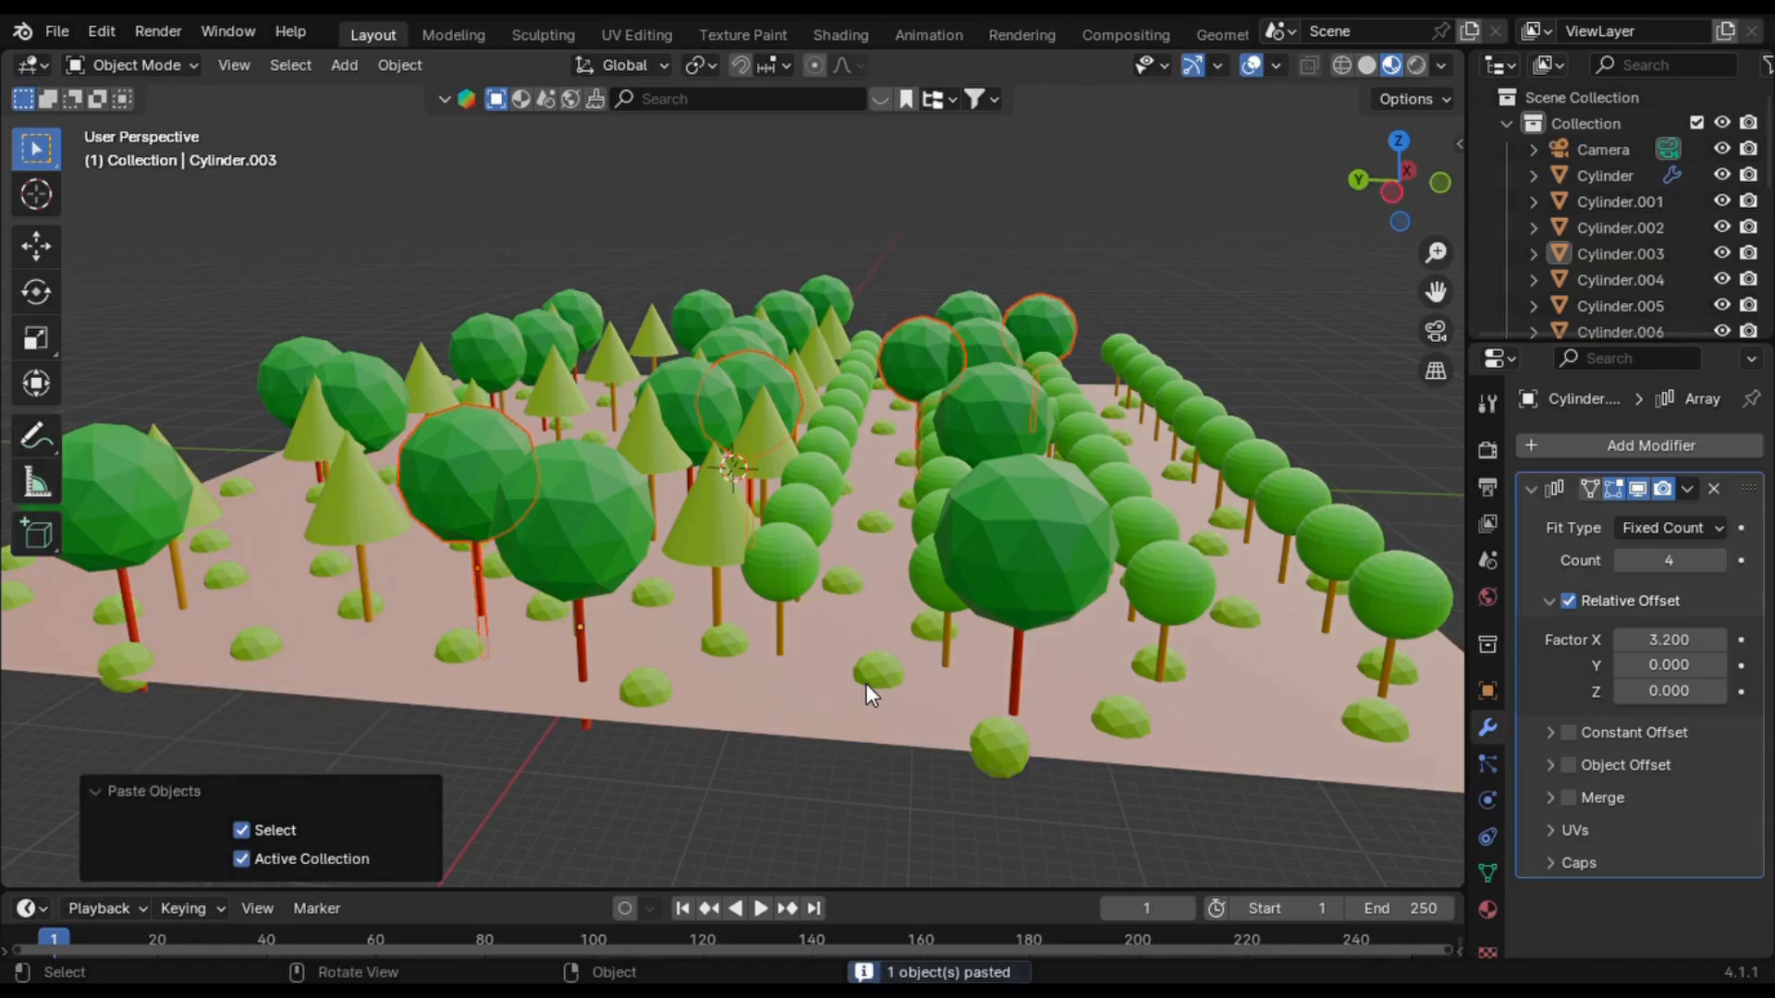
key(g)
key(shift+z)
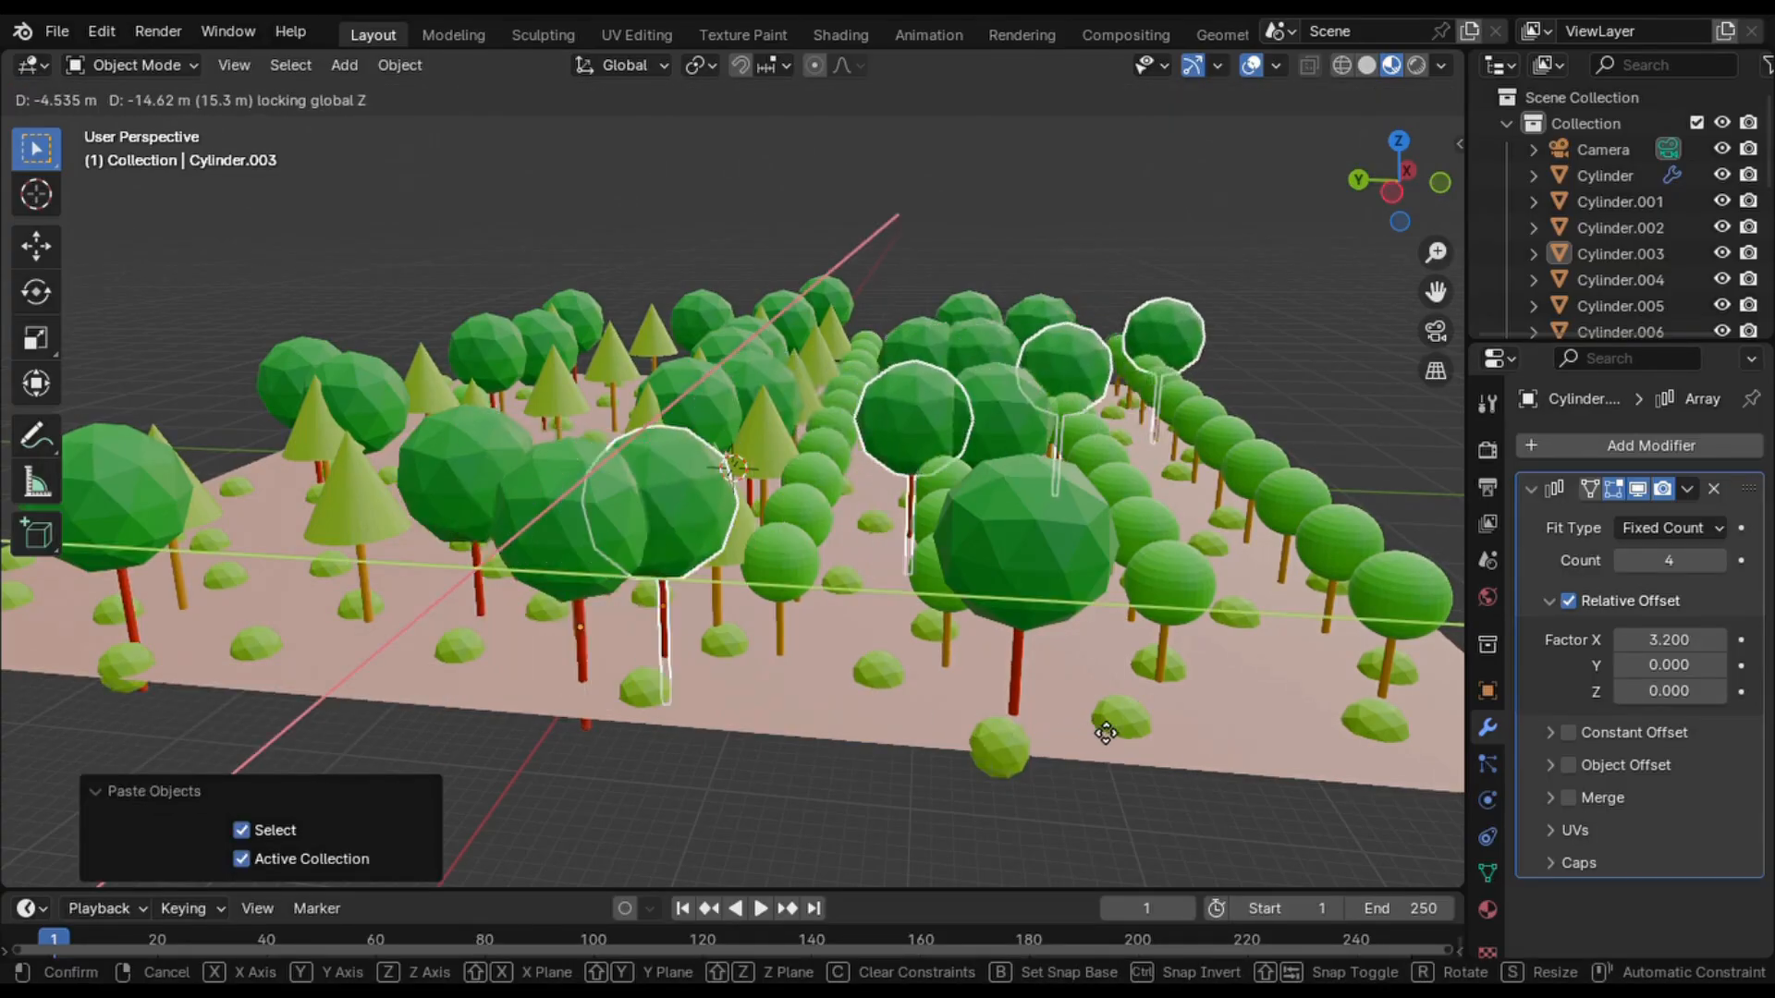
click(1198, 767)
- Rotate the third row of cone-crowned trees about 15.8° around the Z axis
middle_drag(1187, 756, 1029, 711)
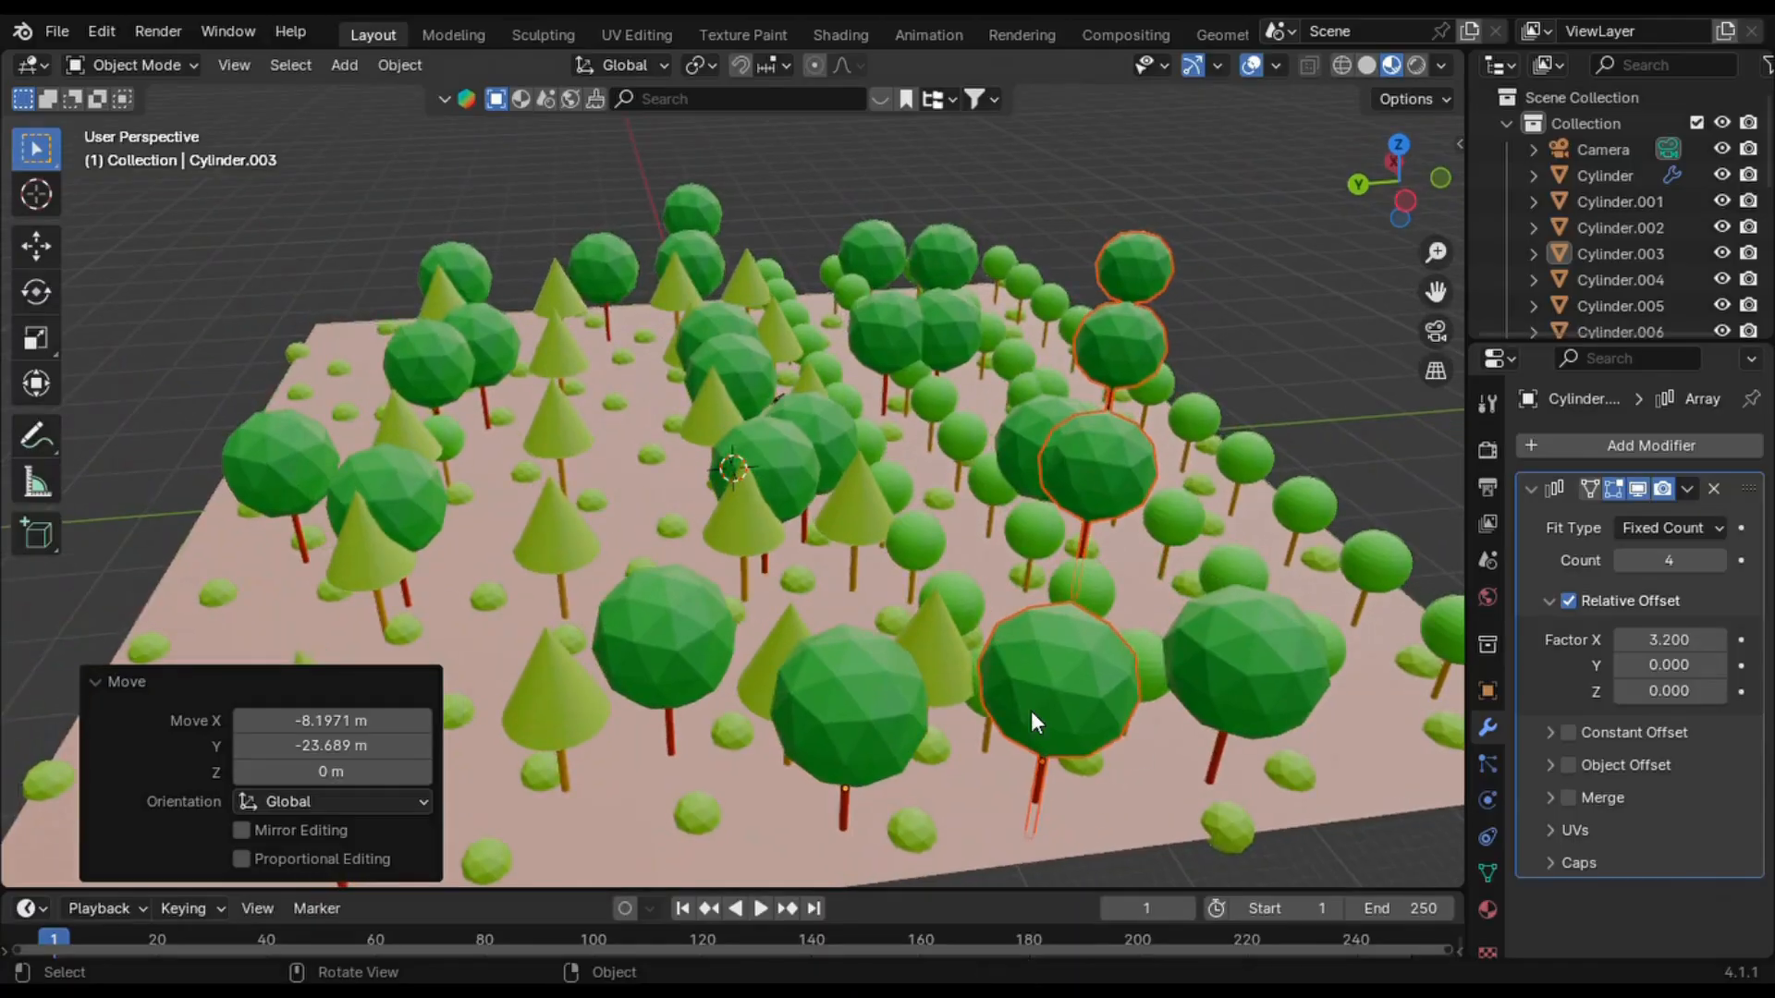
click(573, 531)
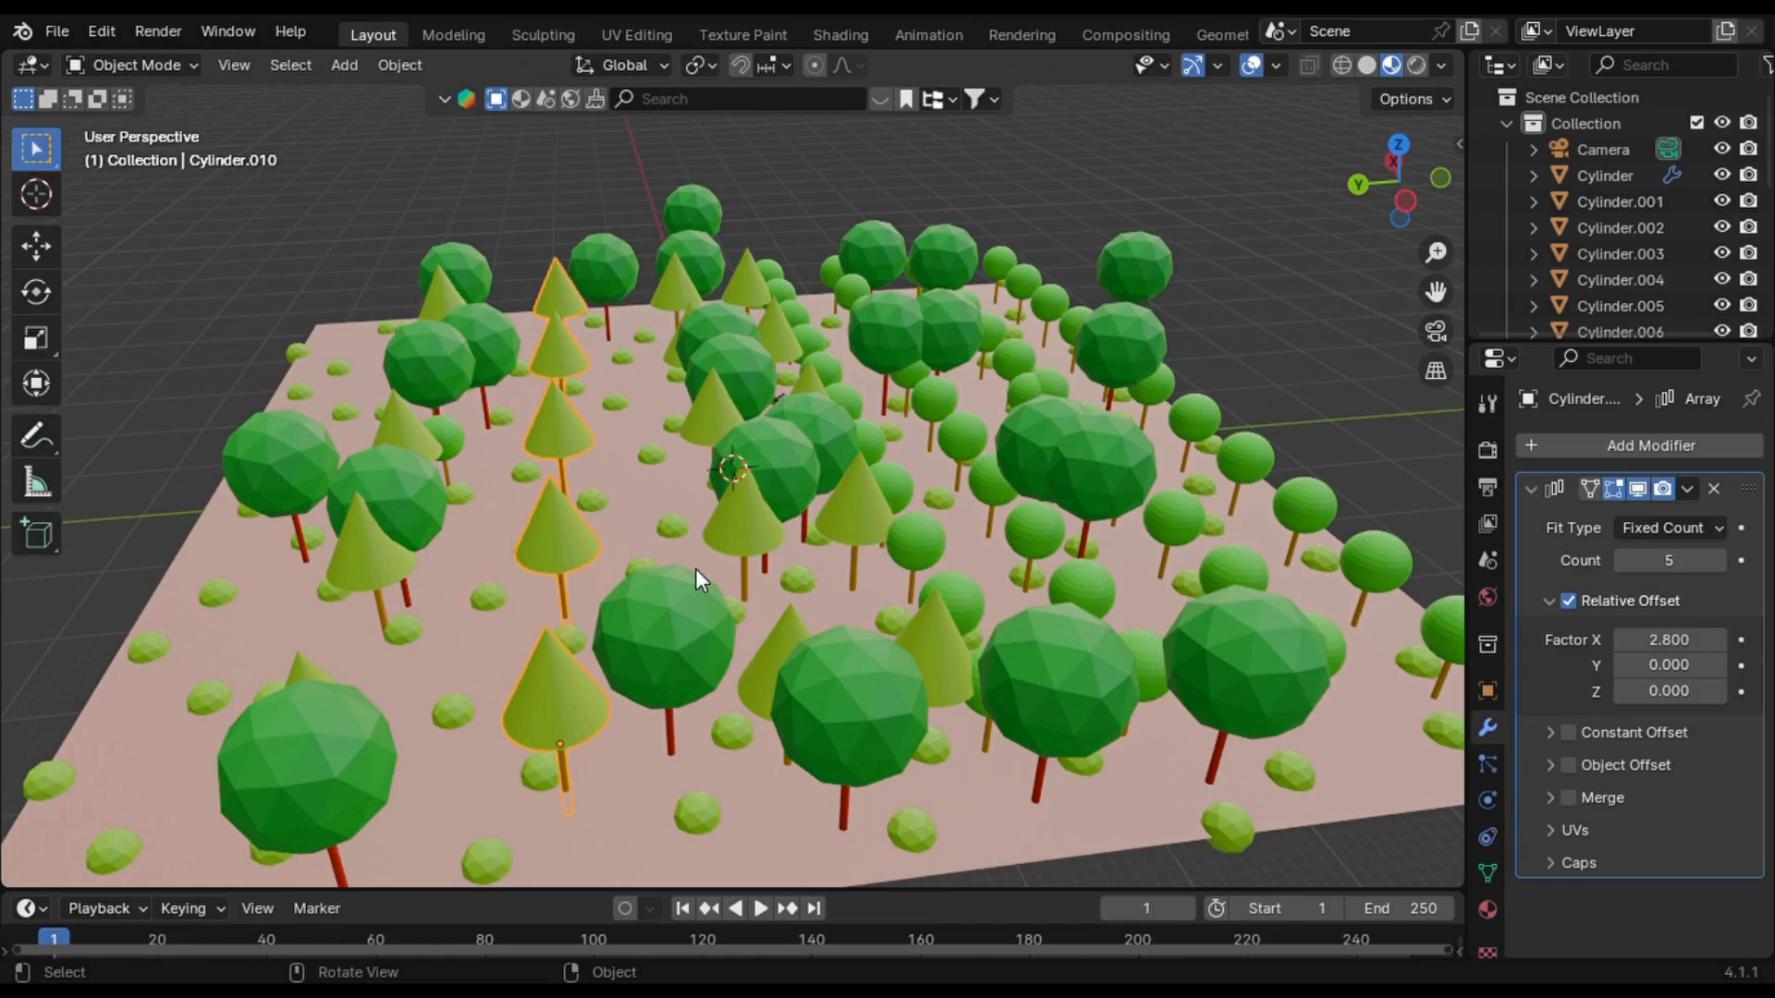
key(r)
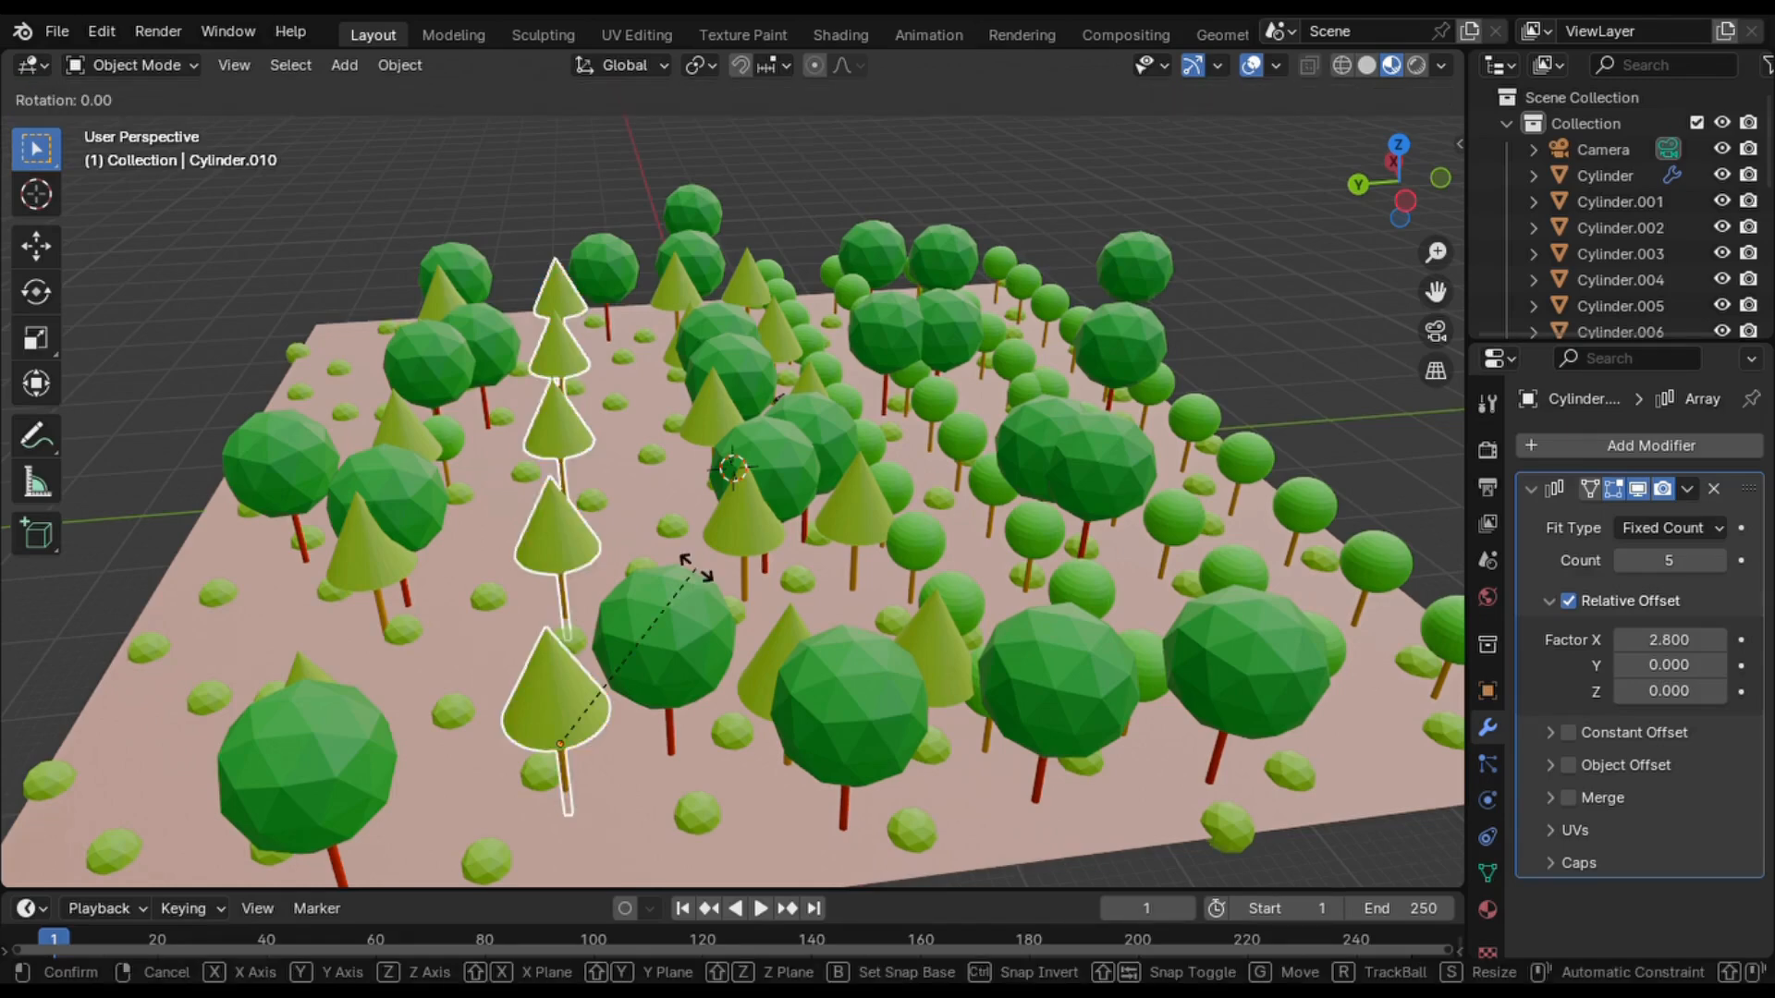
key(z)
click(613, 586)
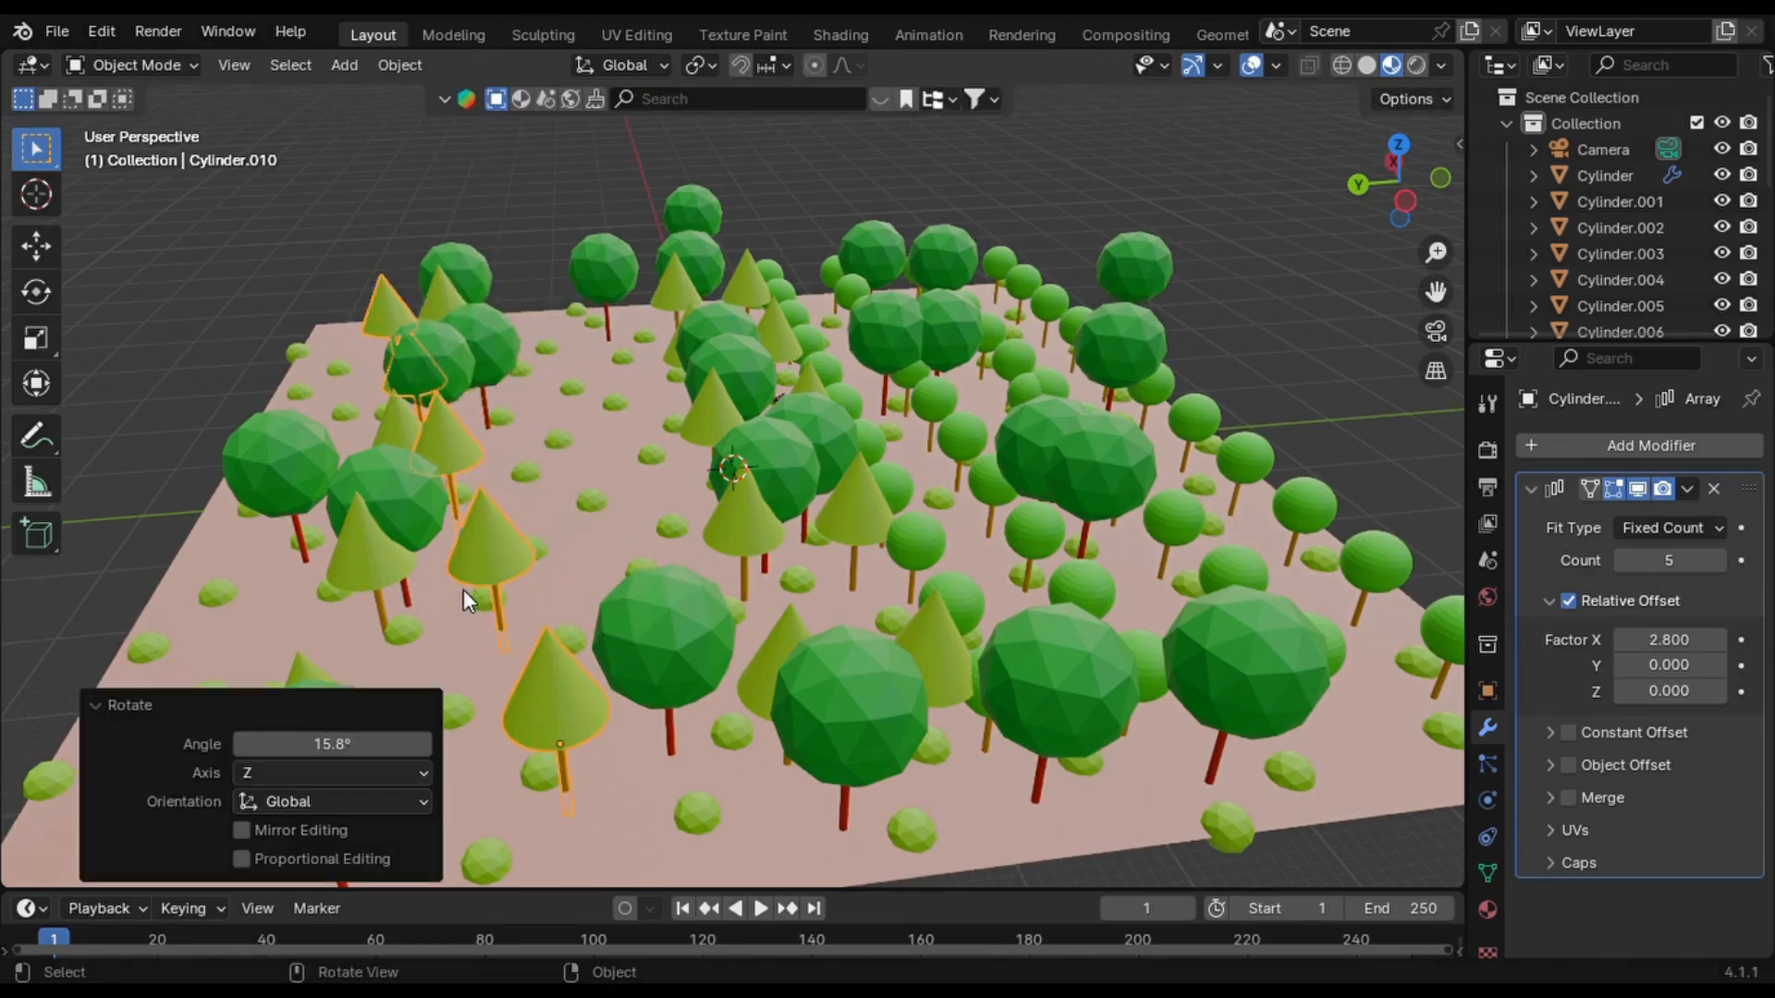
- Rotate the outermost, fourth row of cone-crowned trees about -21.9° around the Z axis
click(392, 590)
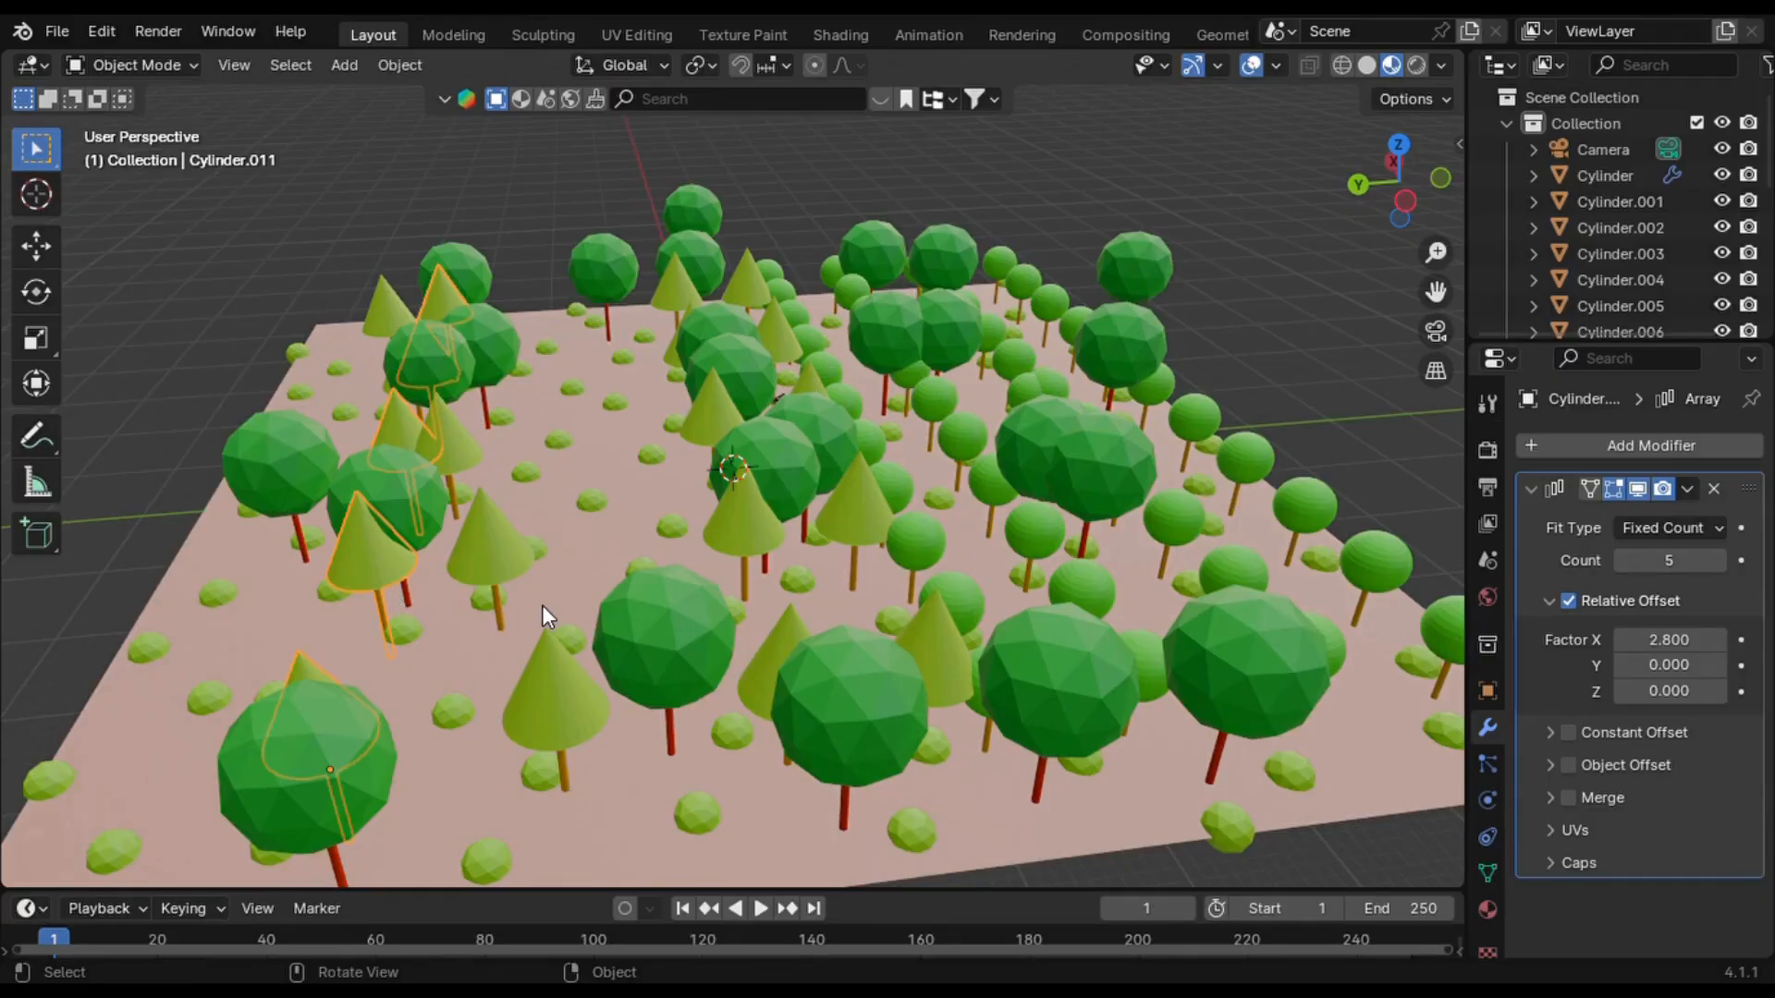
key(r)
key(z)
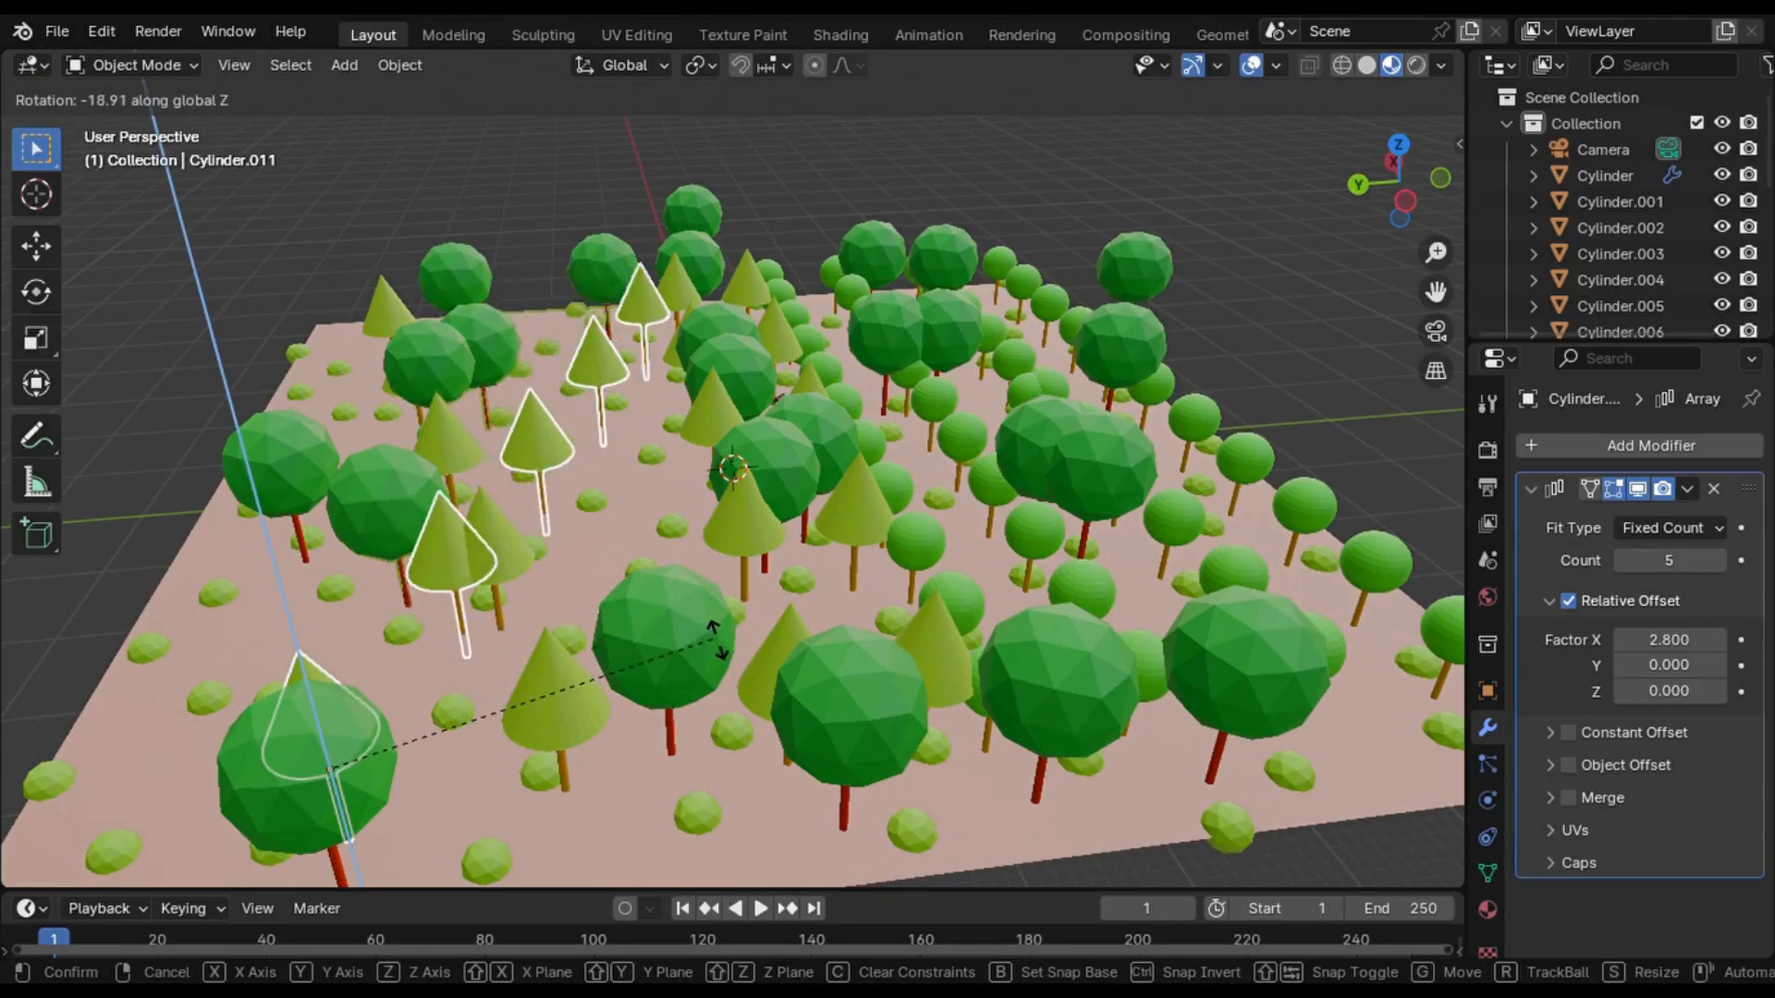
click(746, 658)
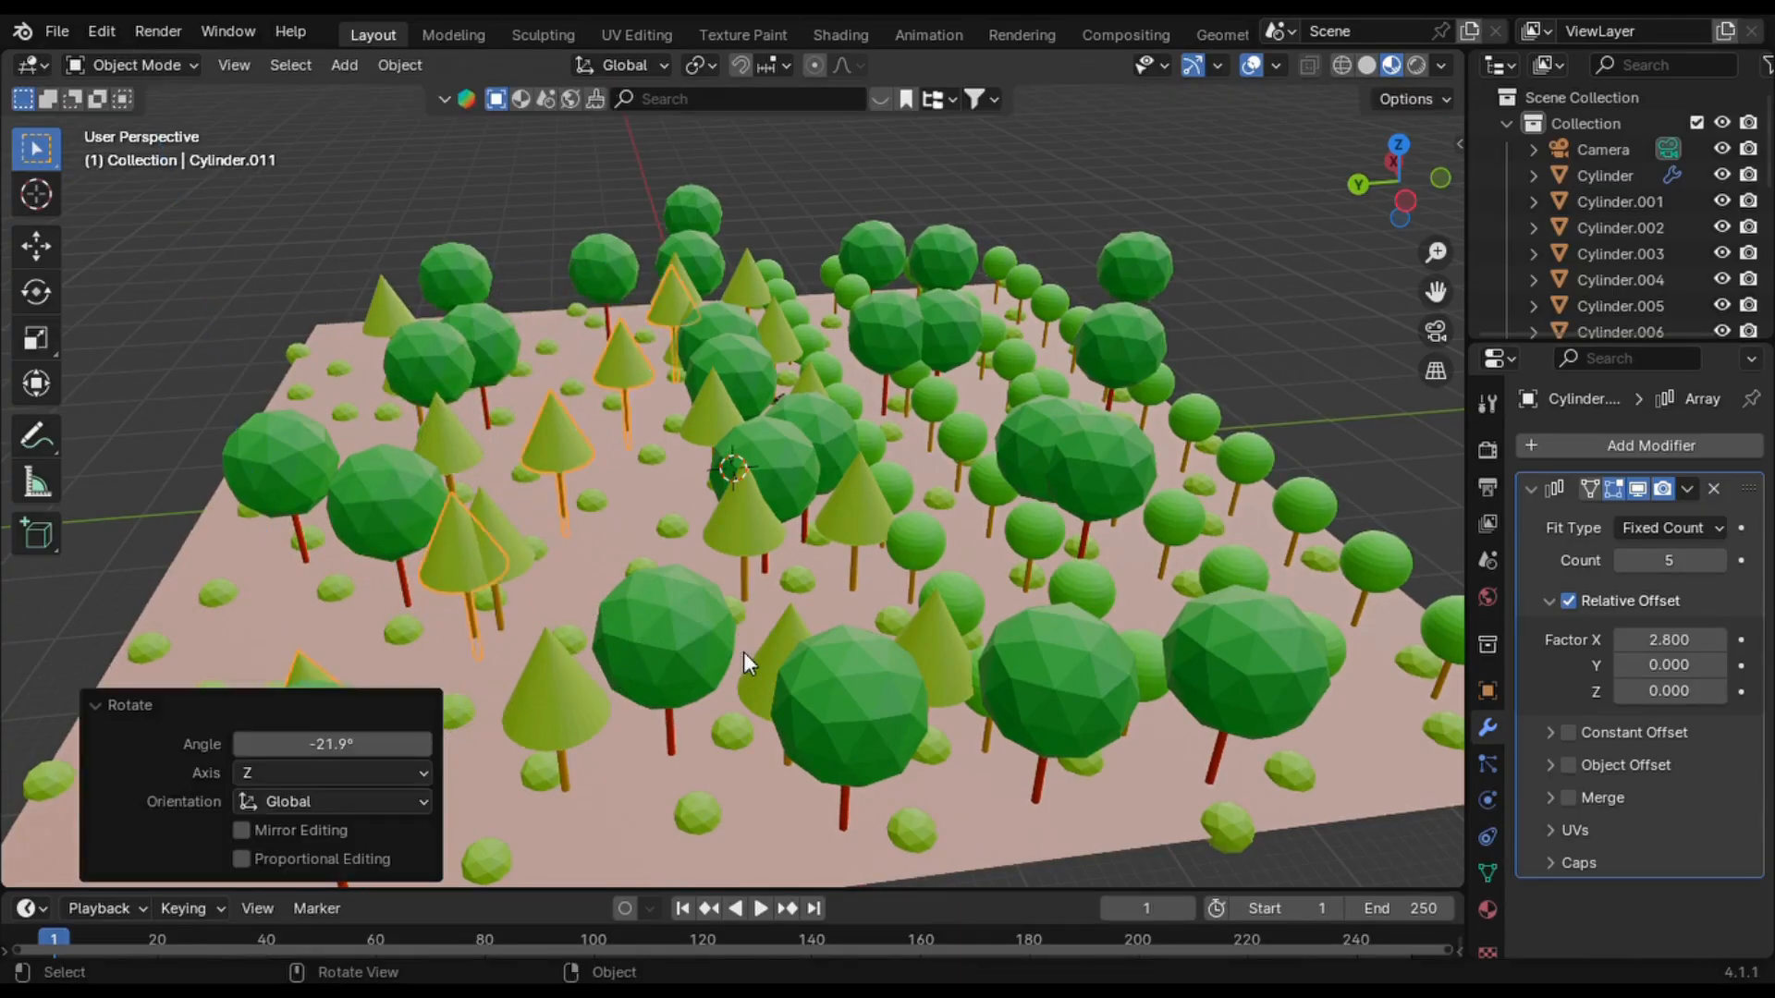
- Rotate the second row of cone-crowned trees about 10.1° around the Z axis
click(755, 539)
key(r)
key(z)
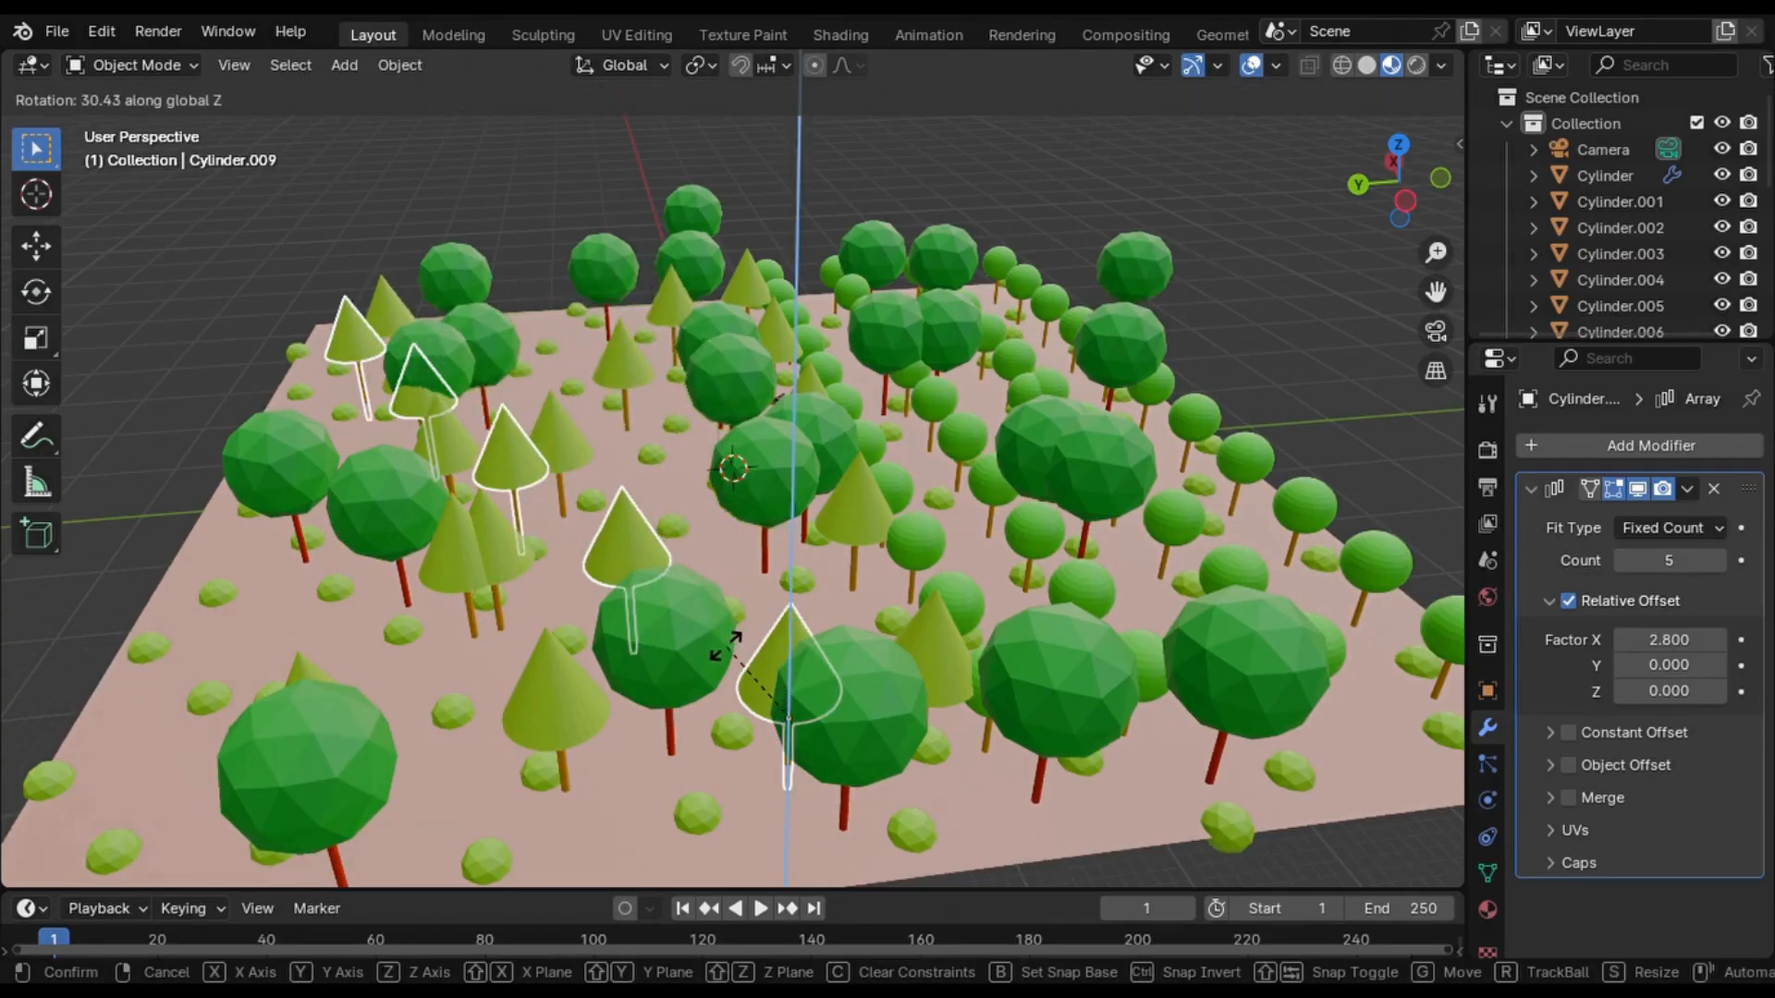
click(768, 643)
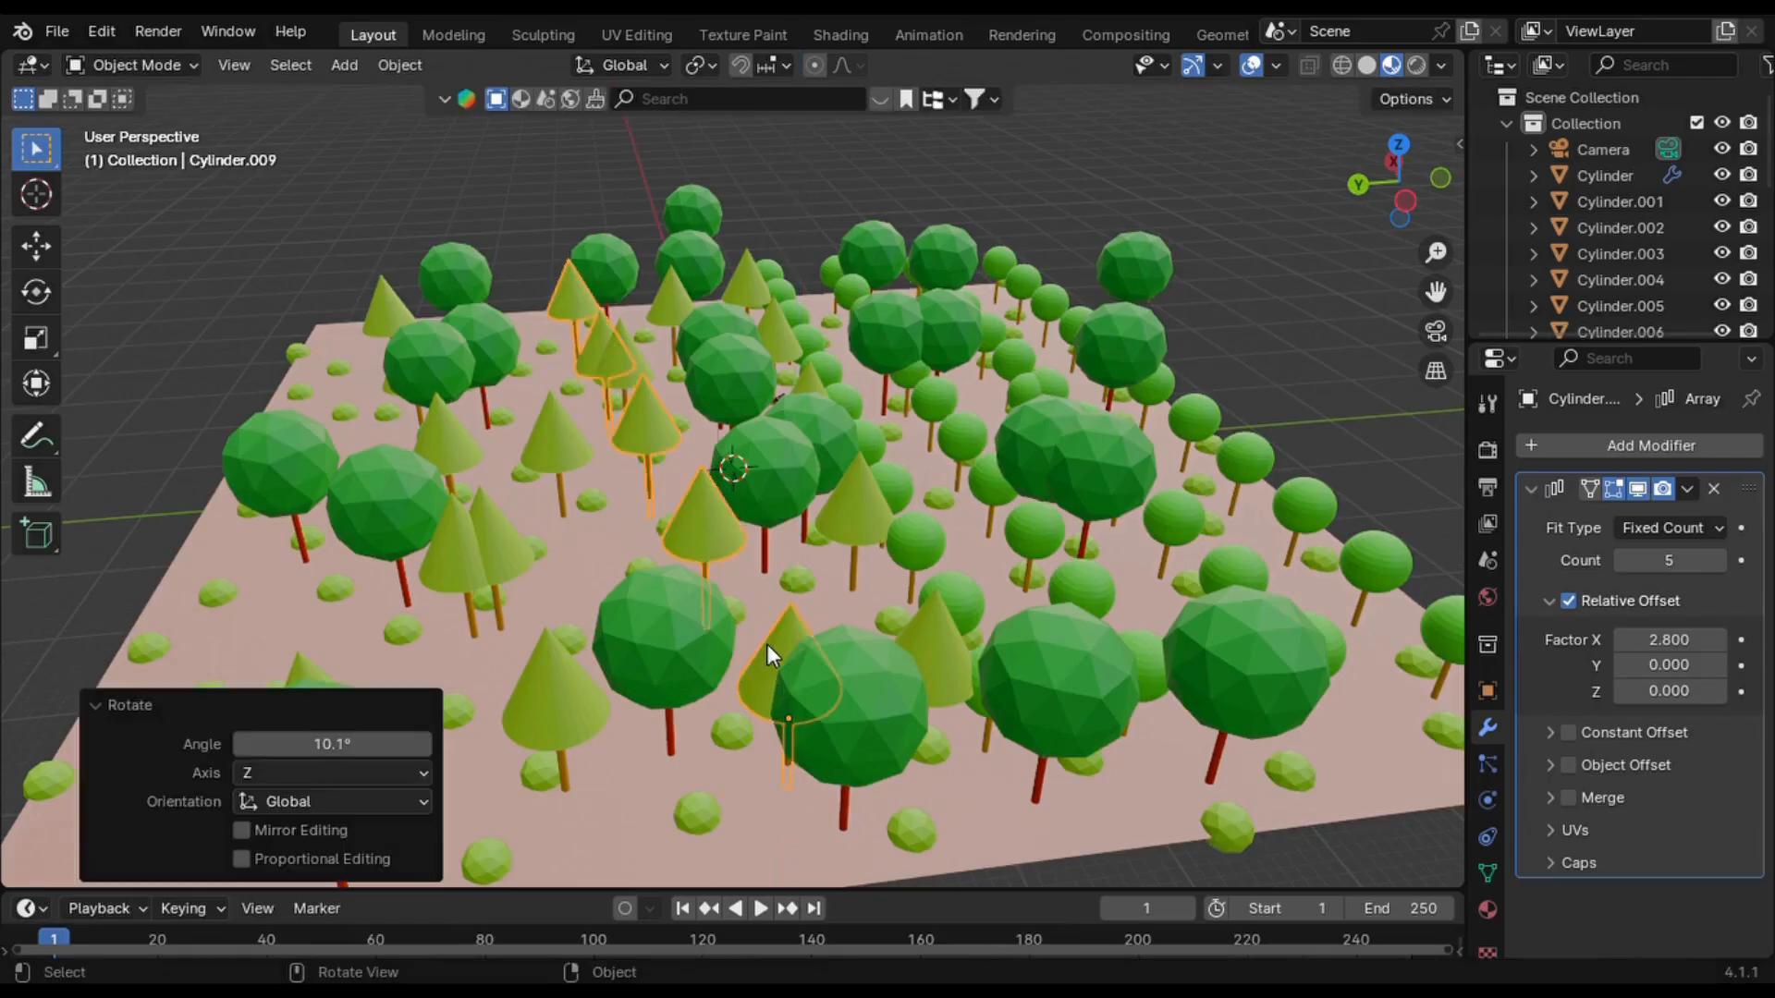
- Rotate the ground plane with its bushes about 3.7° around the Z axis
click(870, 553)
key(r)
key(z)
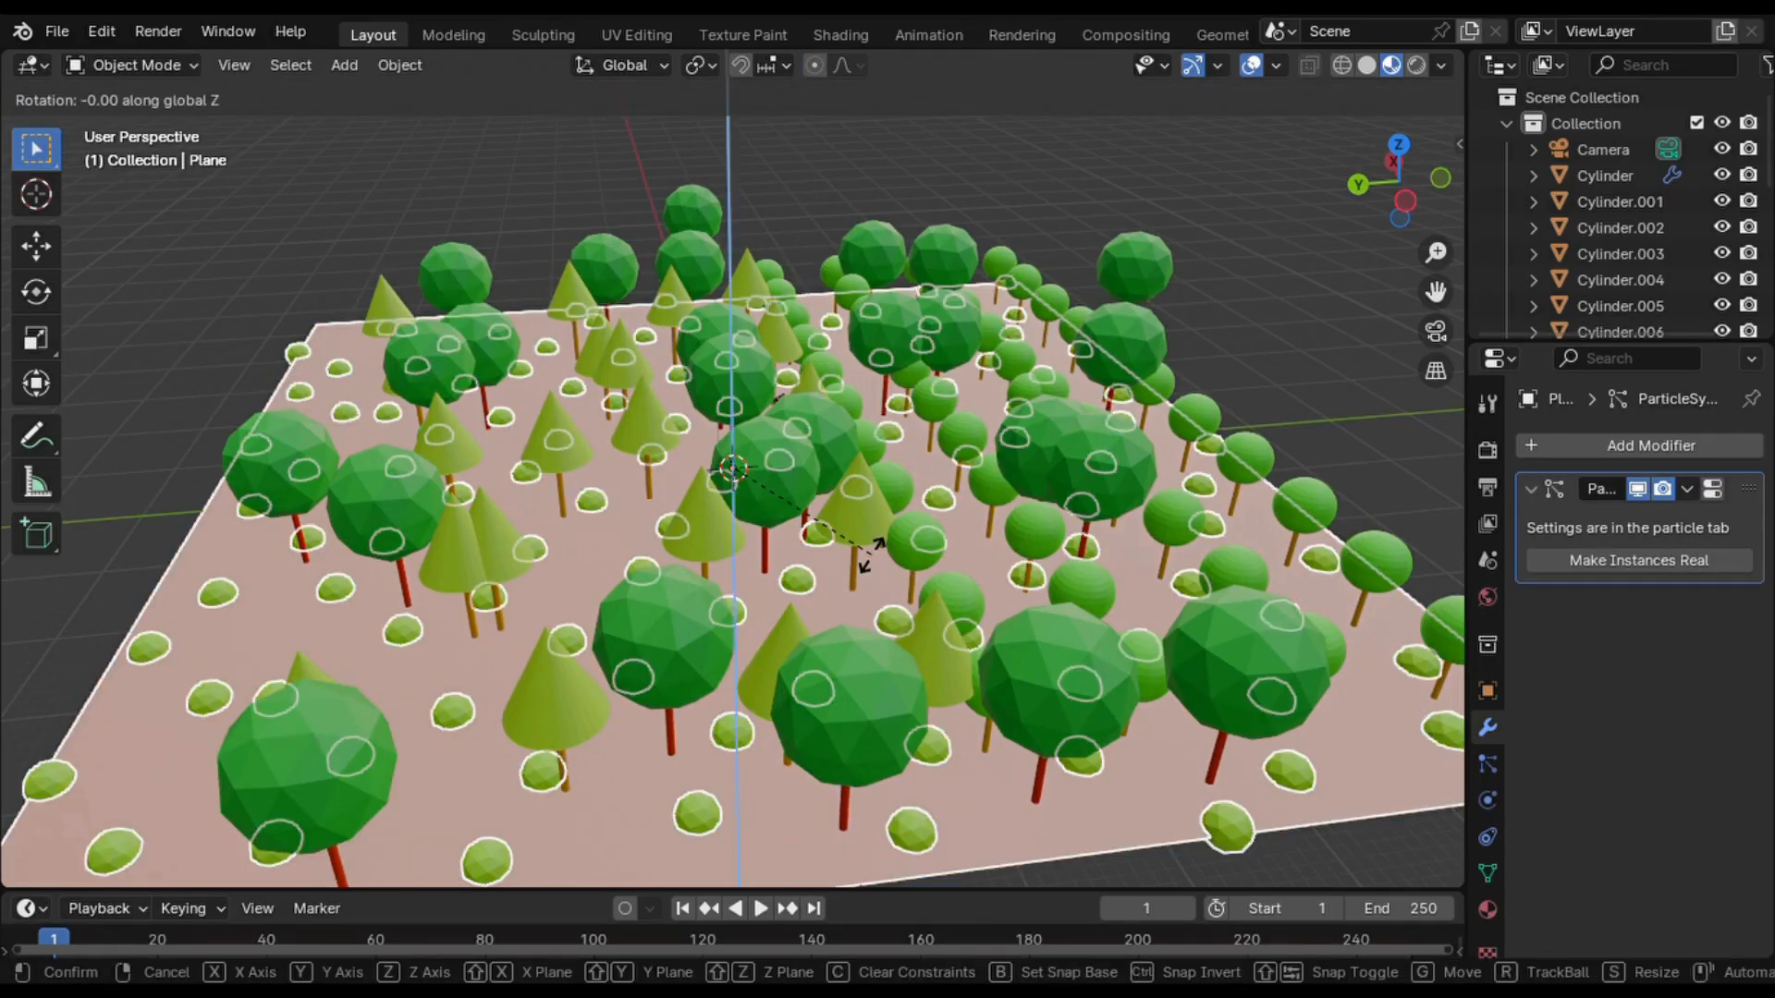
click(869, 543)
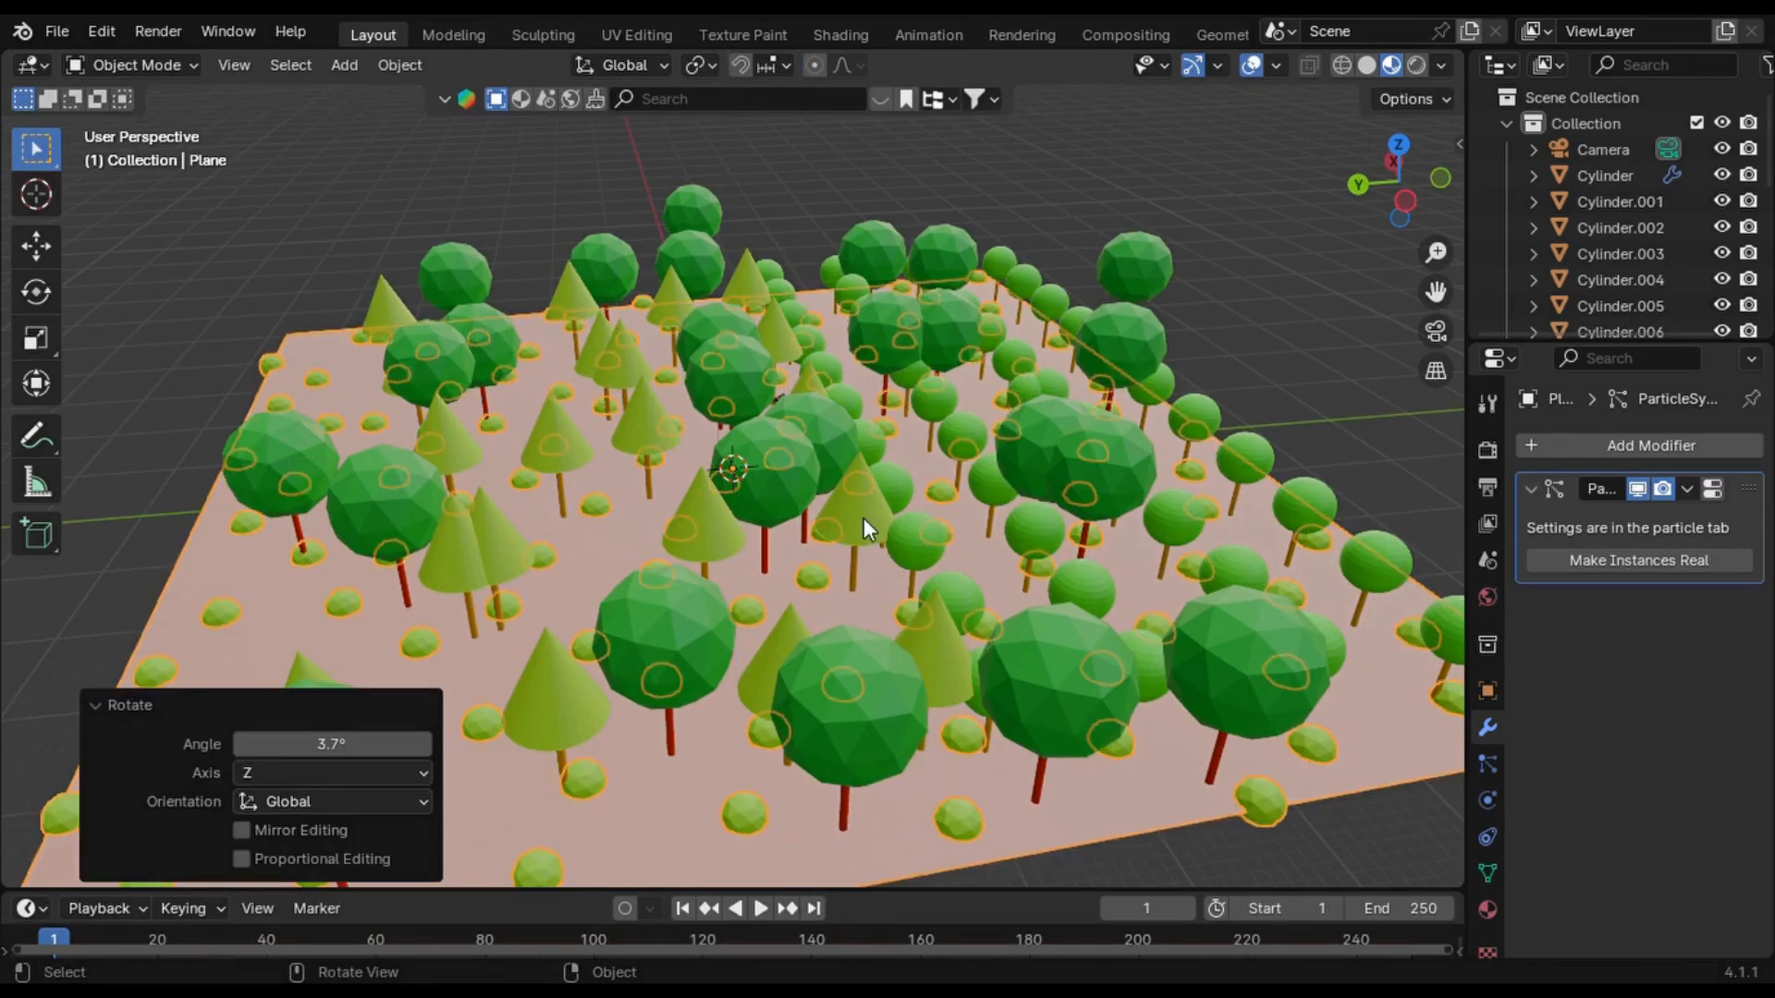
- Rotate the first row of cone-crowned trees, nearest the round-crowned rows, about -16.7° around the Z axis
click(864, 518)
key(r)
key(z)
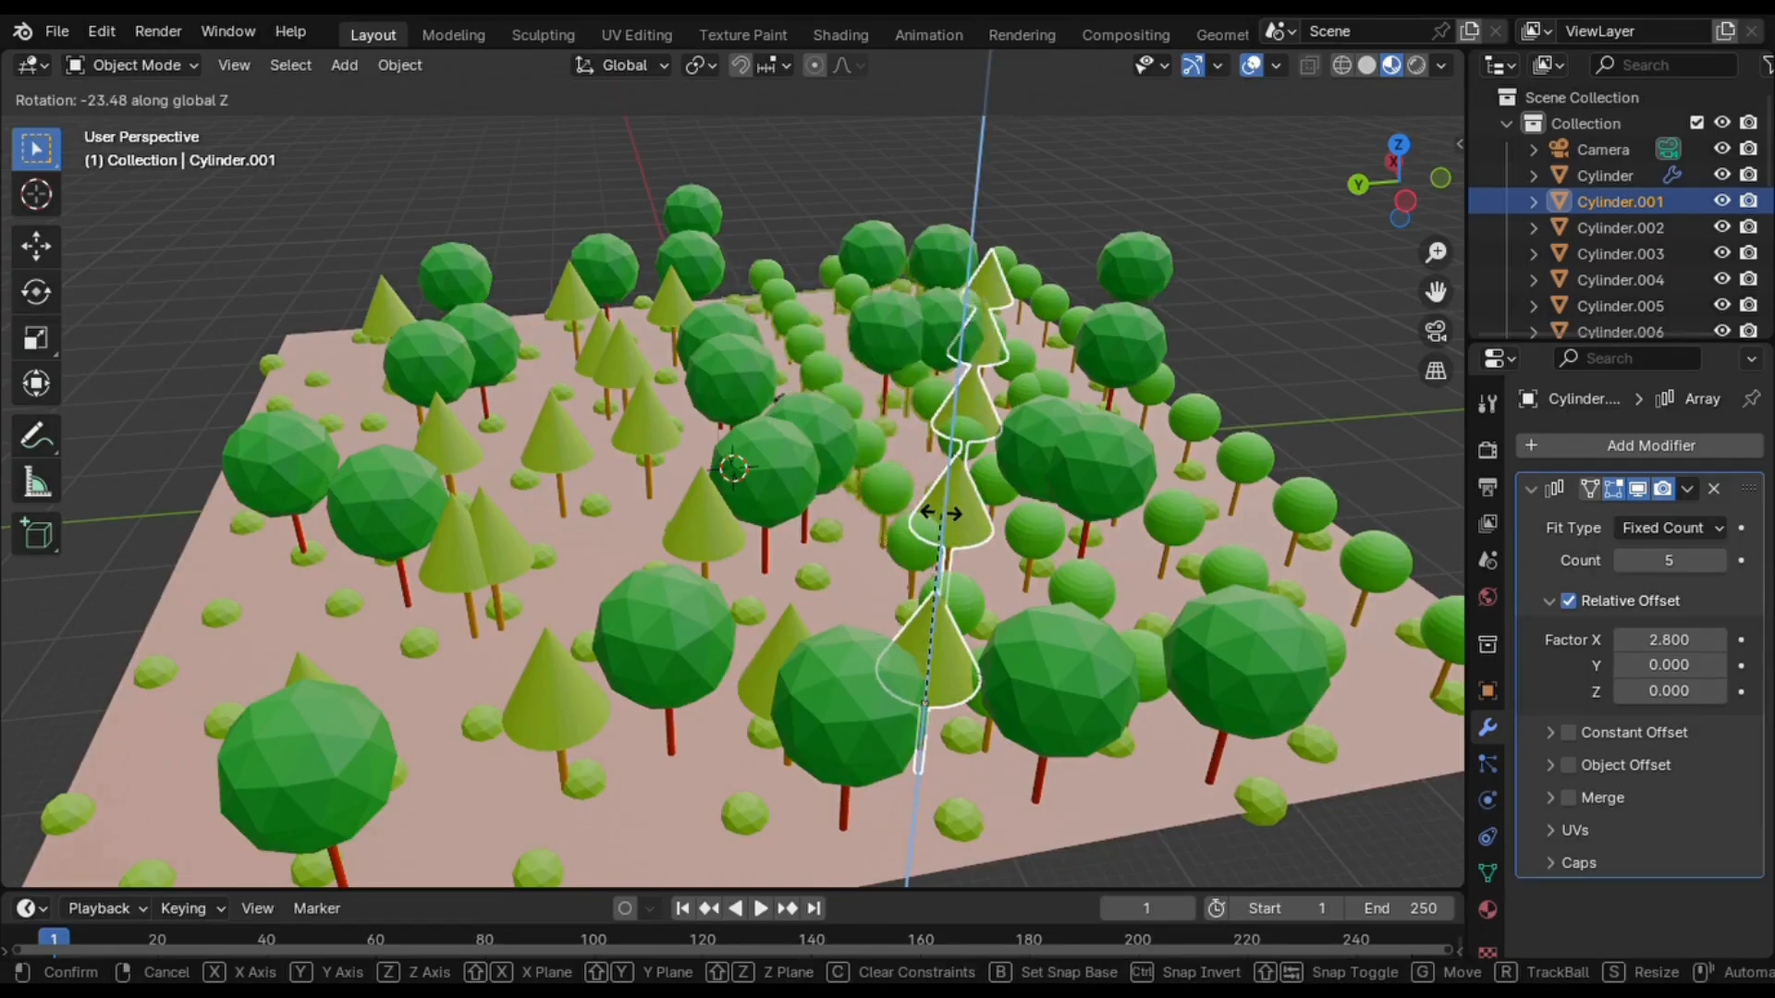
click(918, 514)
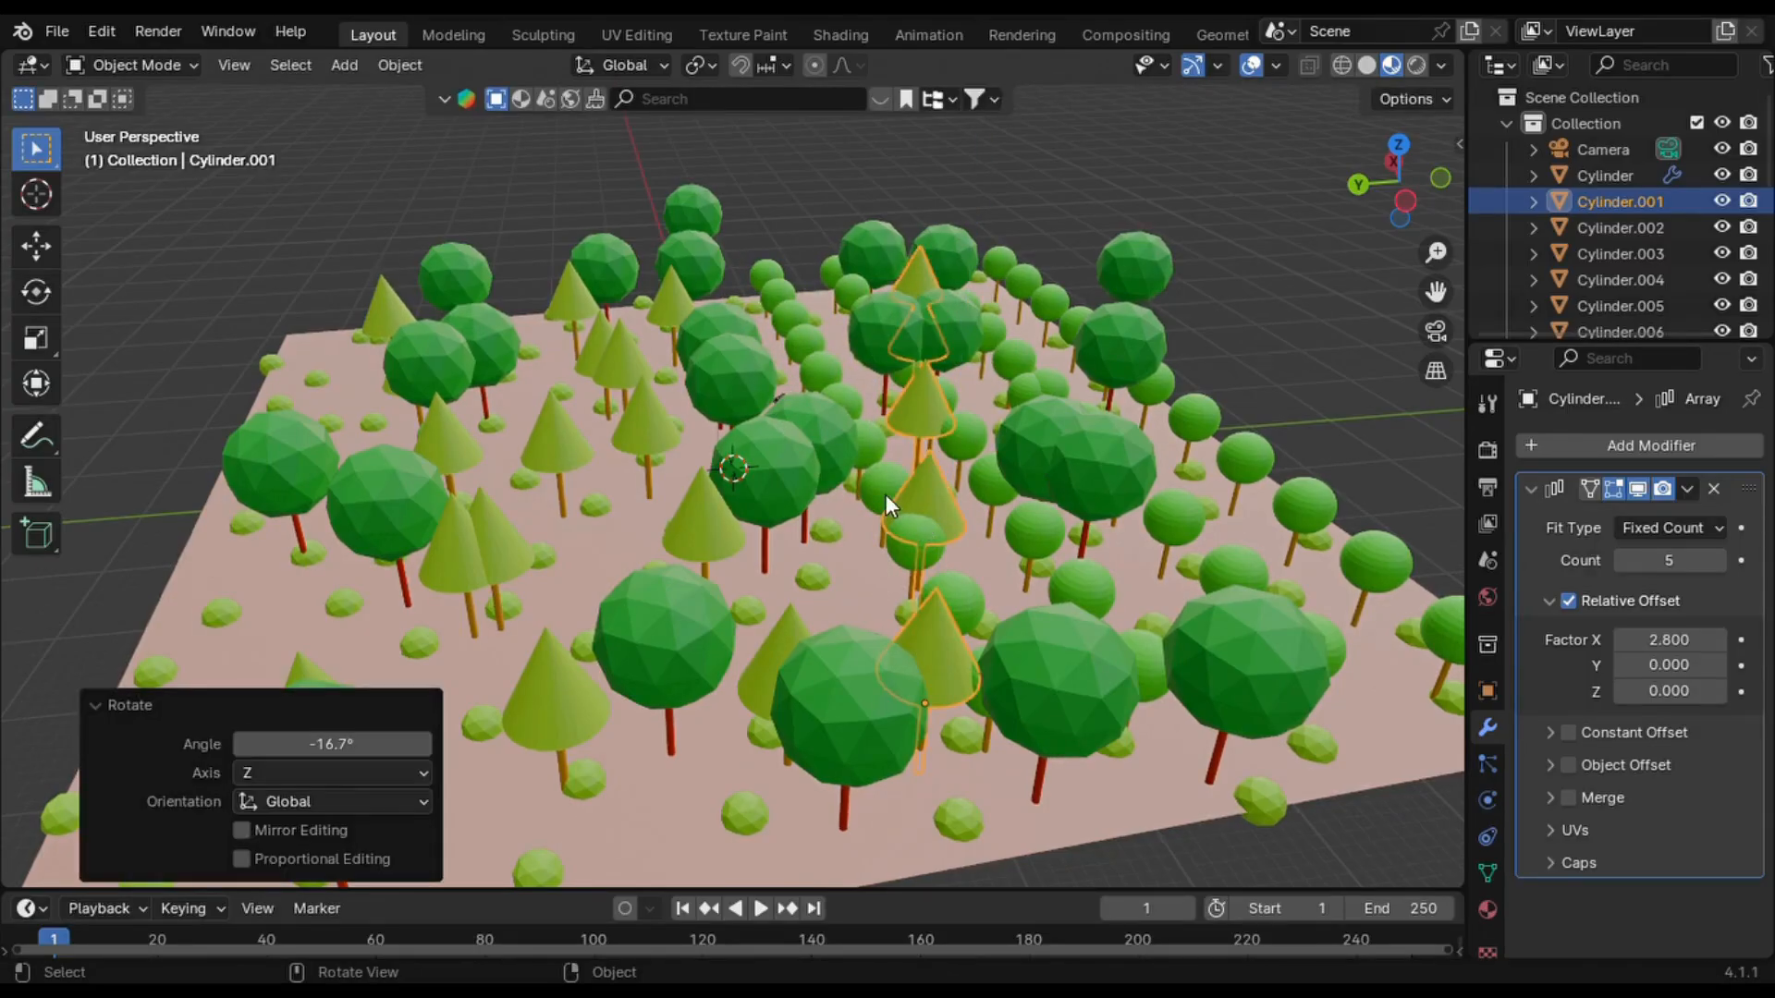
- Rotate the original row of eleven round-crowned trees about 38.6° around the Z axis so it crosses the cone-crowned trees
click(886, 495)
key(r)
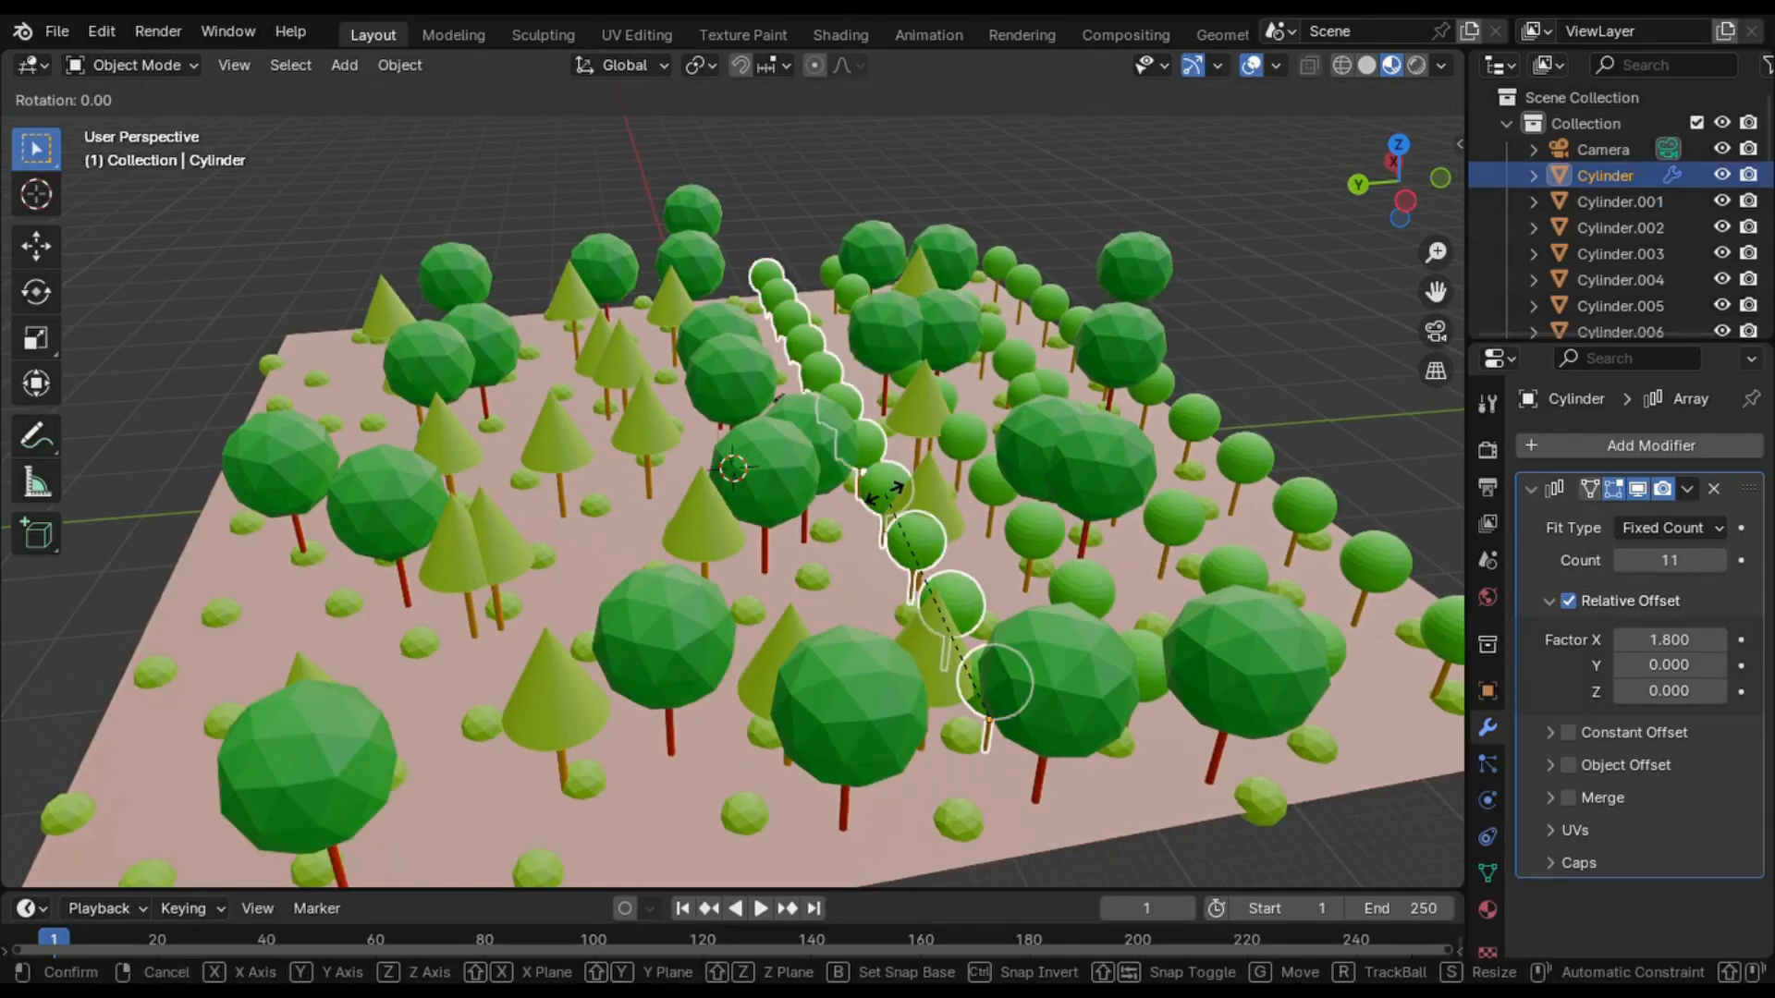
key(z)
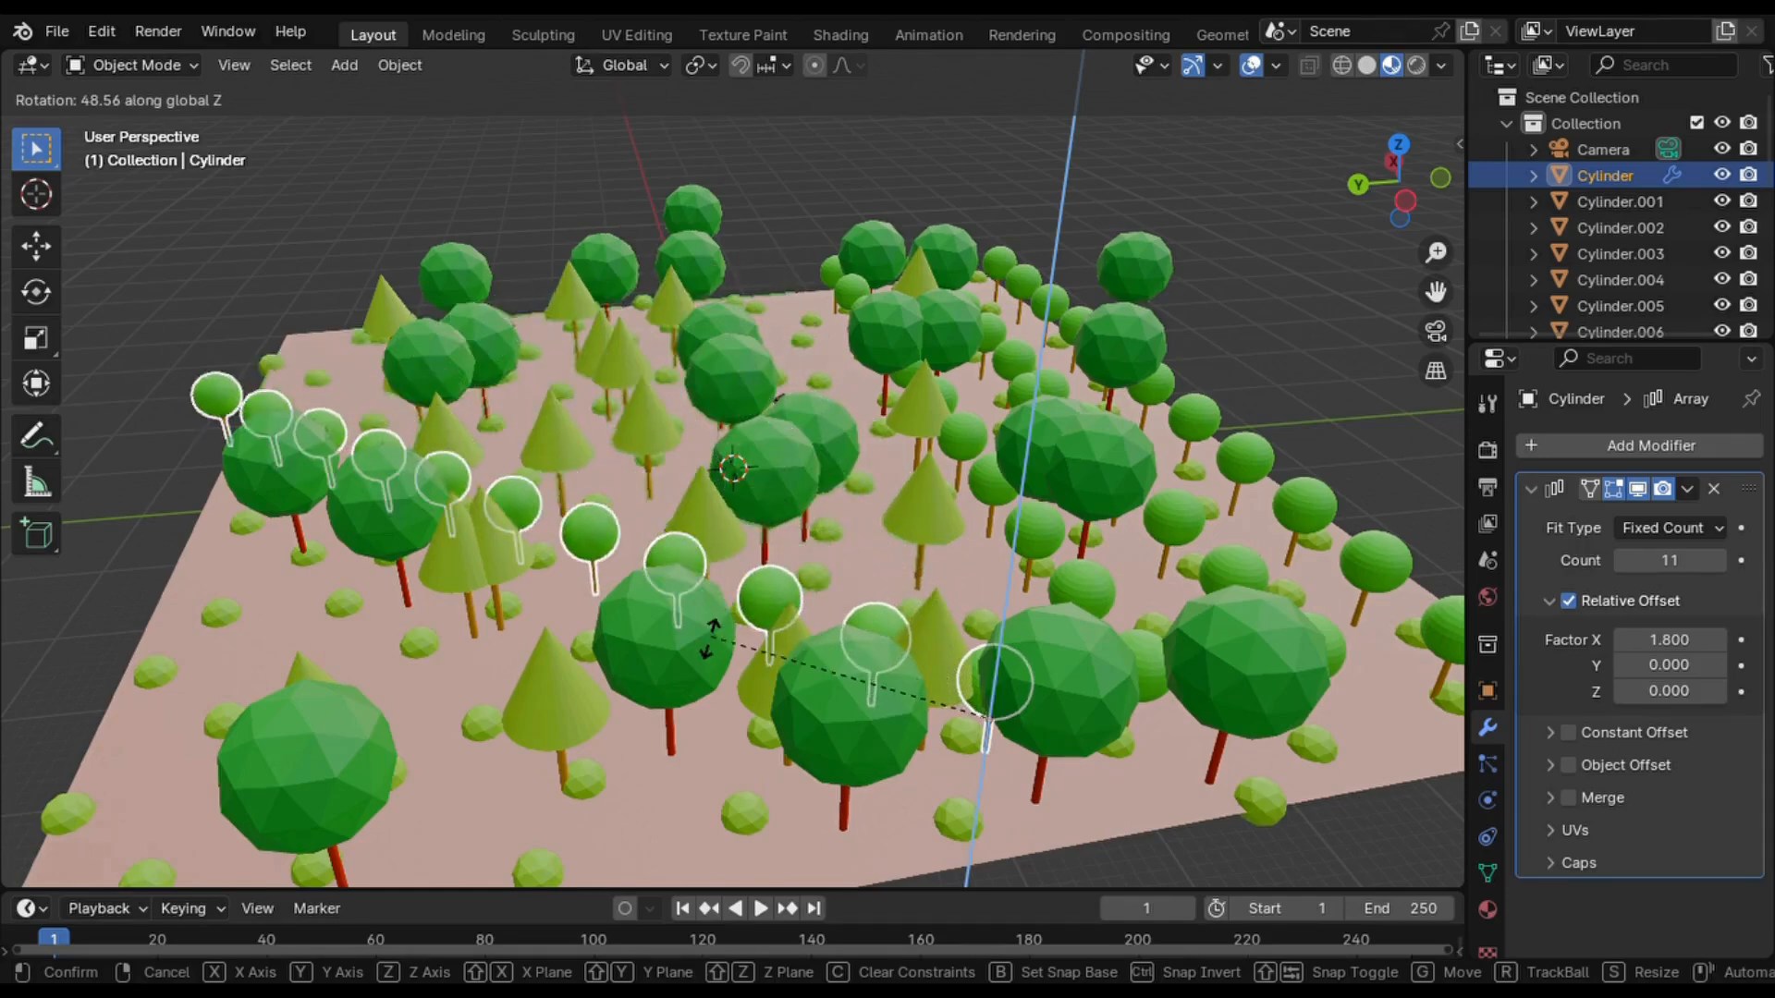
click(819, 634)
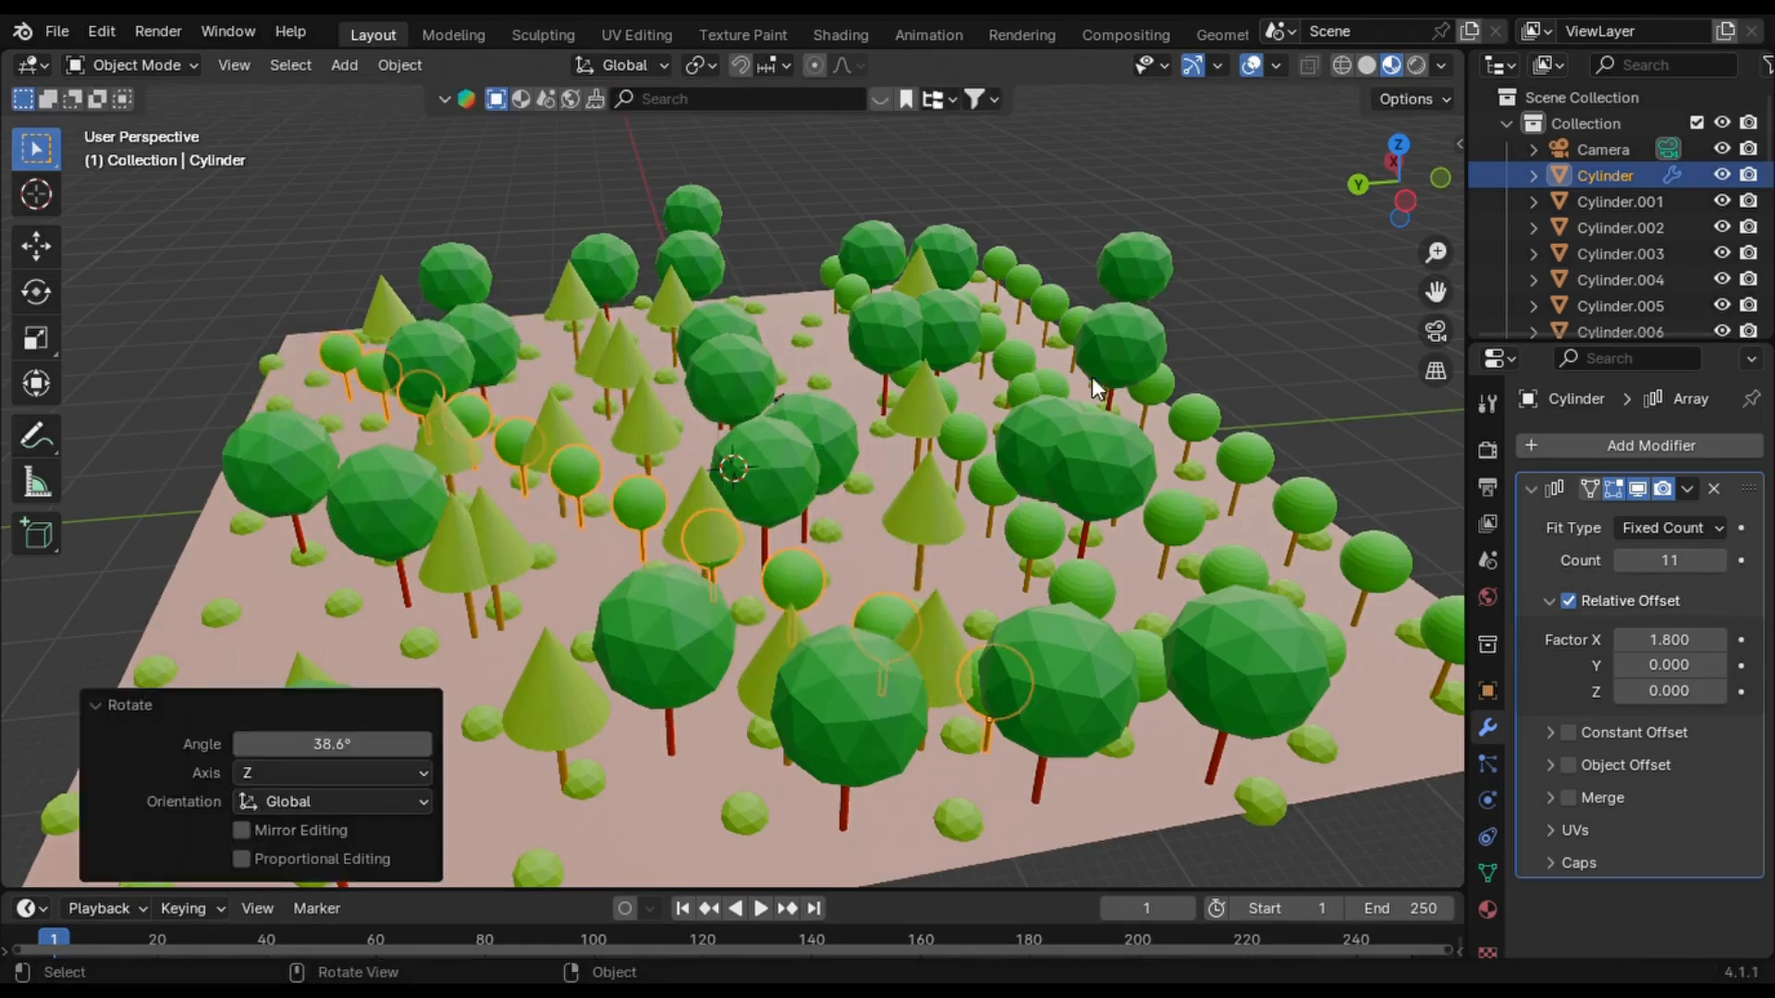
- Rotate the outermost row of round-crowned trees, along the ground's edge, about 26.7° around the Z axis
click(1050, 336)
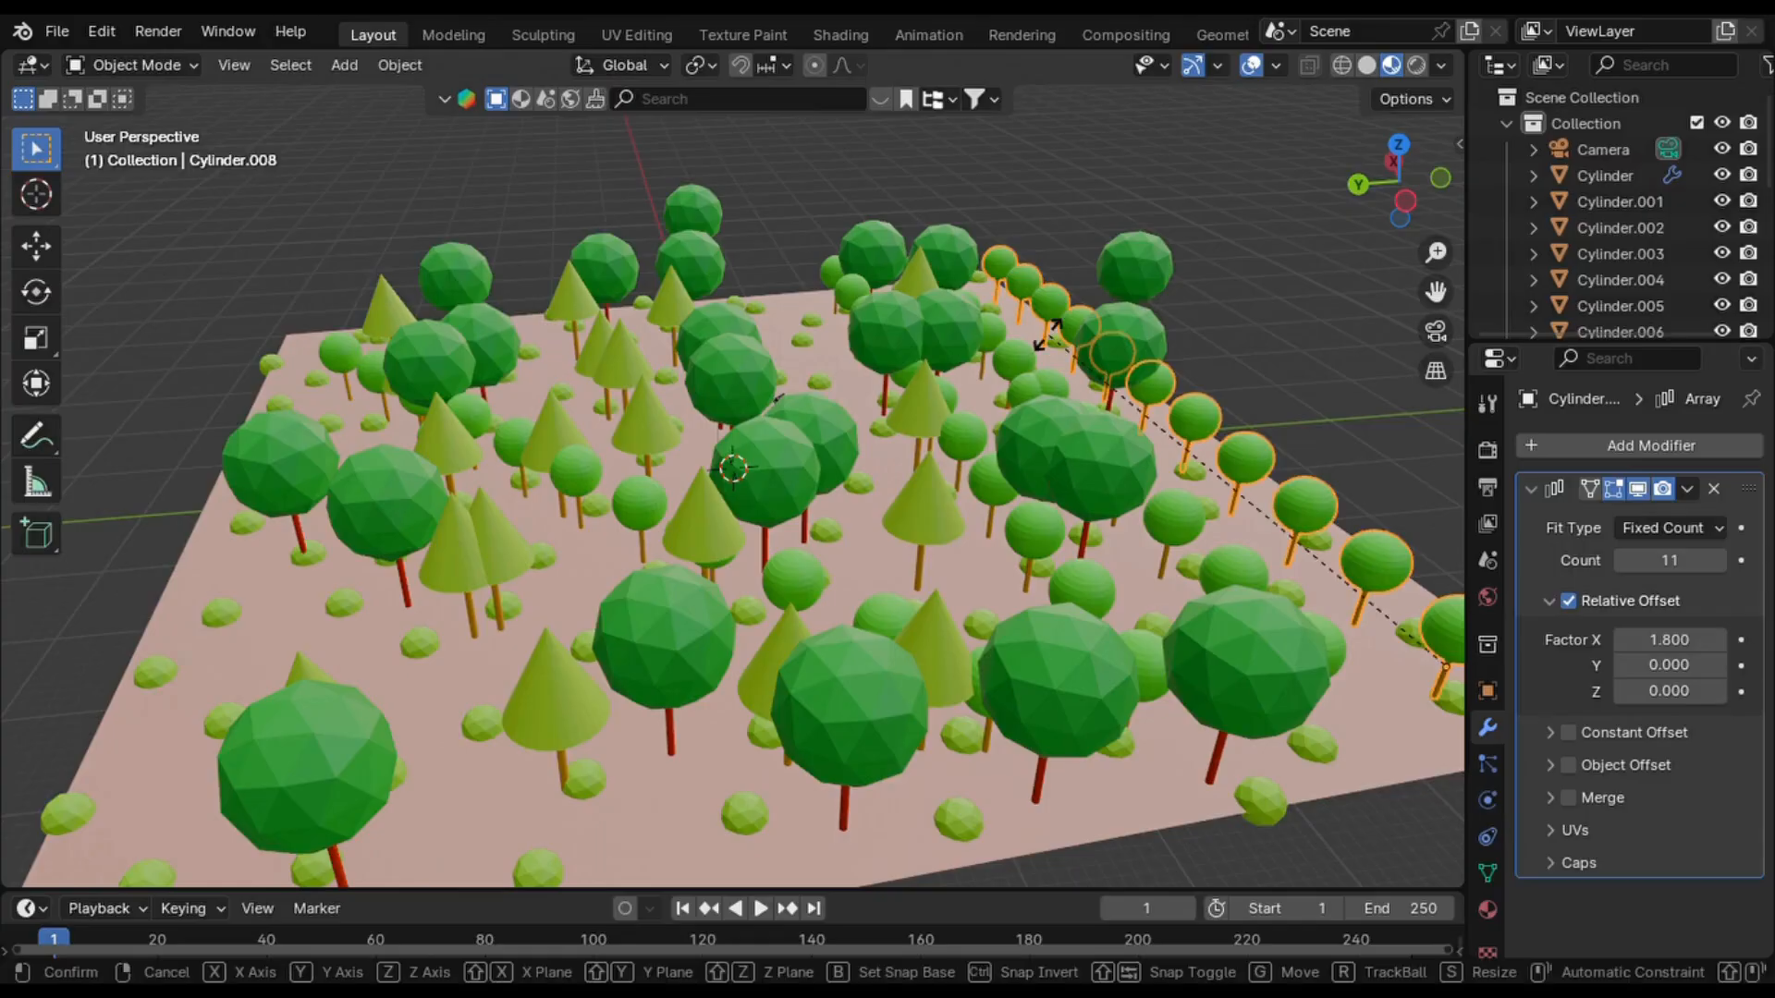
key(r)
key(z)
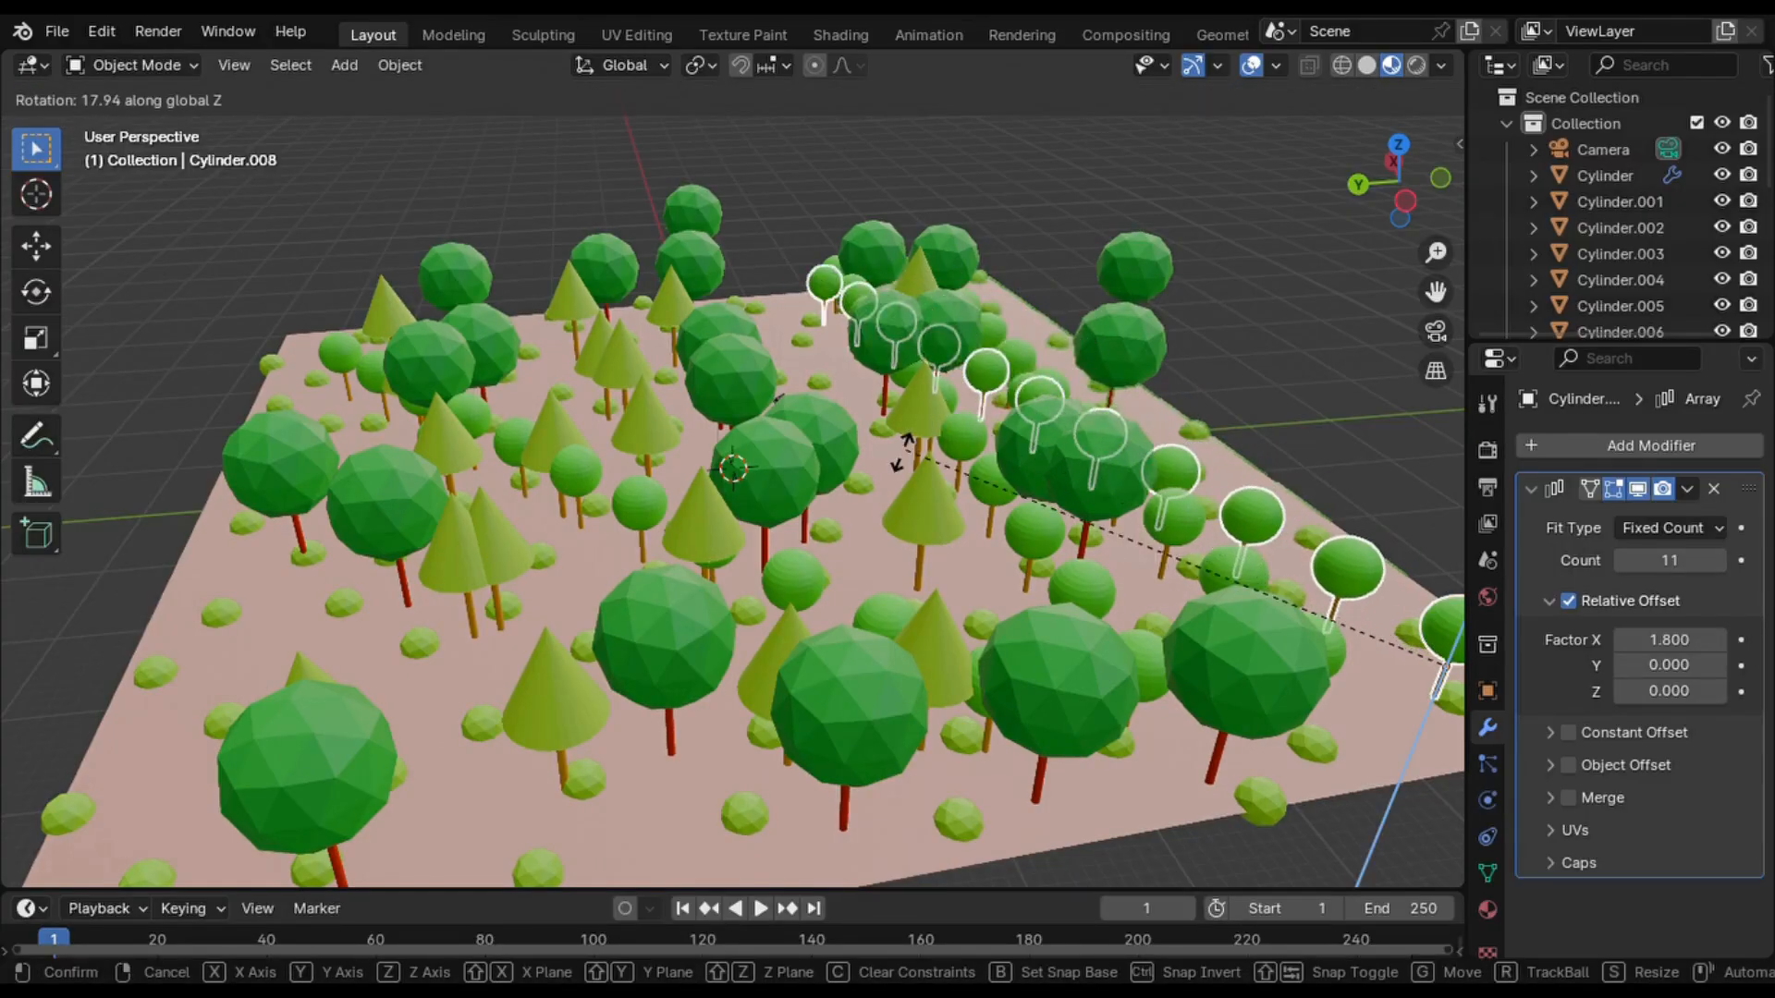
click(864, 533)
- Duplicate the rotated outermost round-crowned row and move the copy horizontally by about -16.5 m in X and 61.5 m in Y
key(ctrl+c)
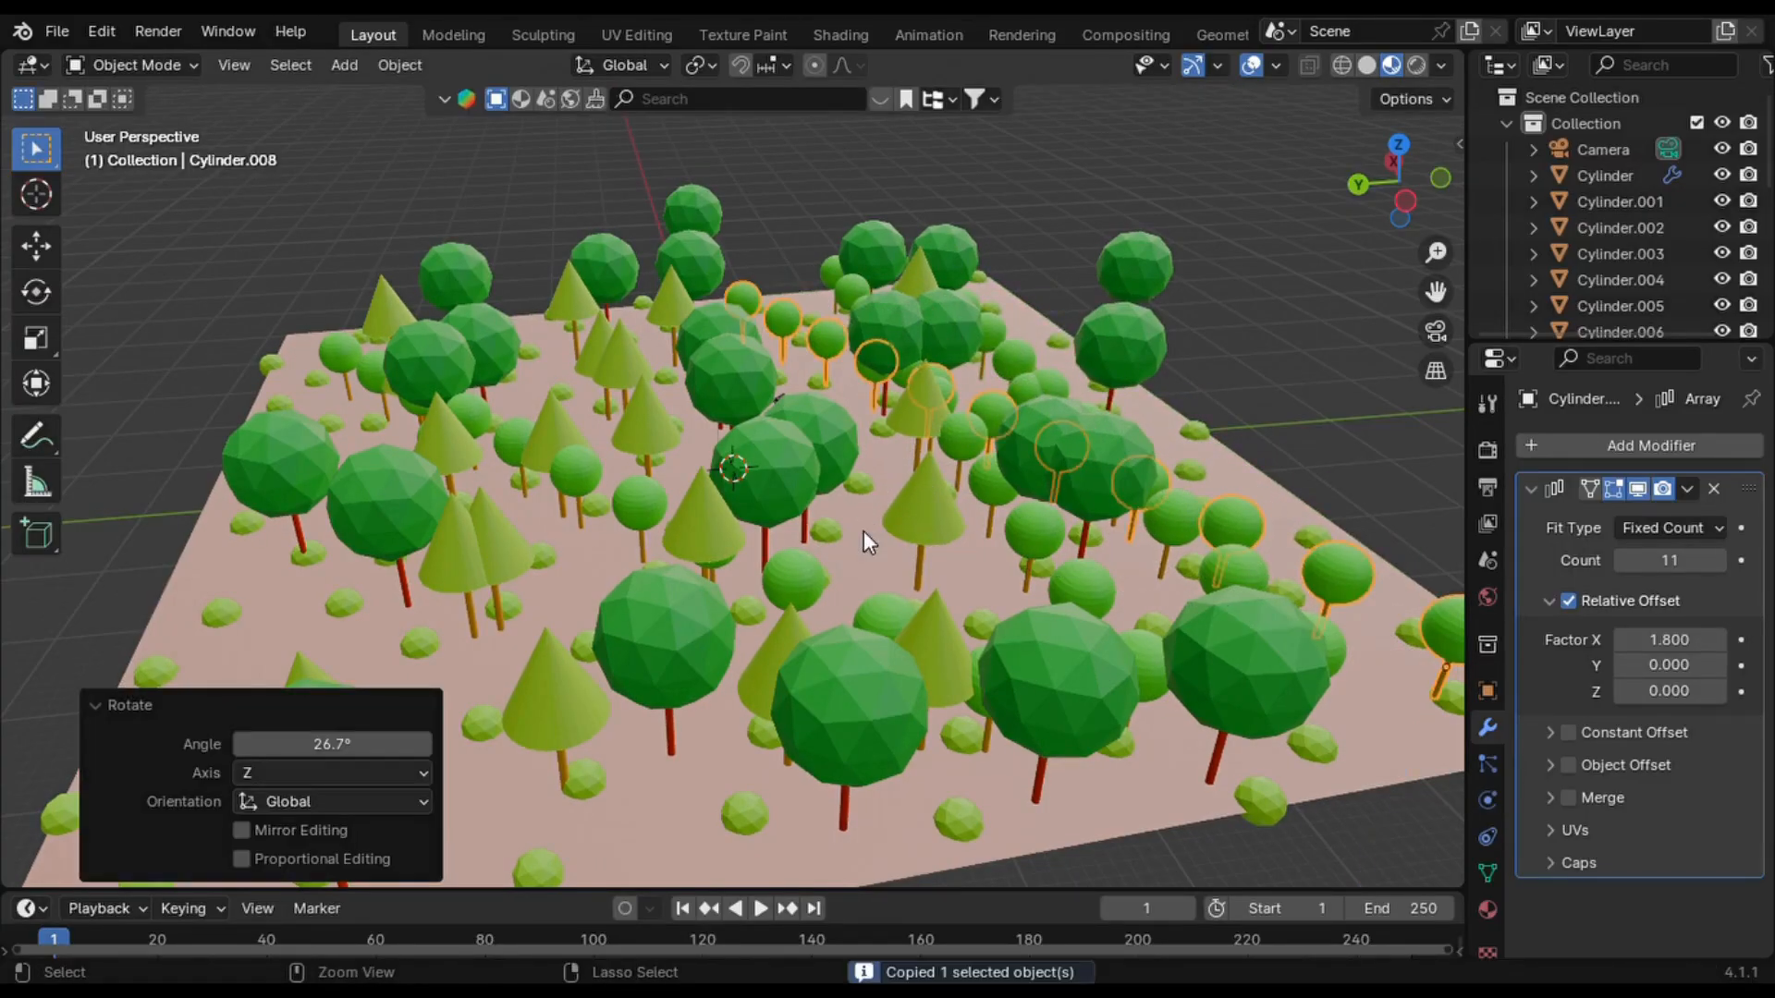
key(ctrl+v)
key(g)
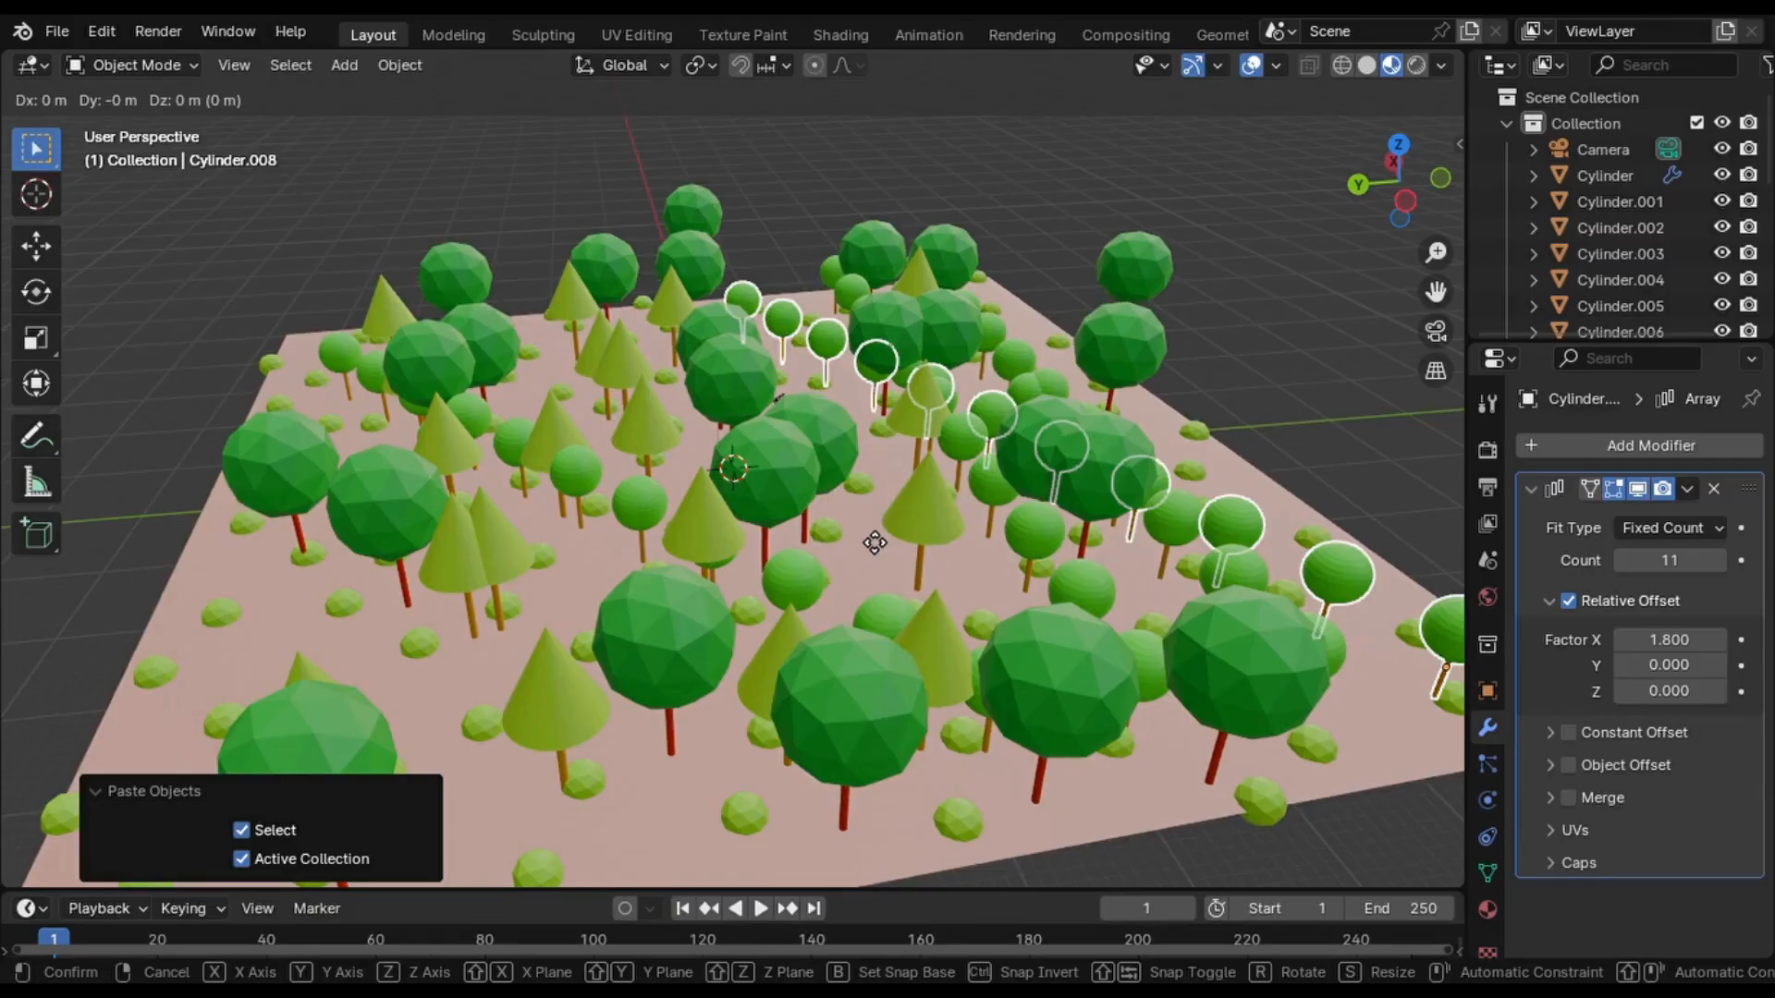
key(shift+z)
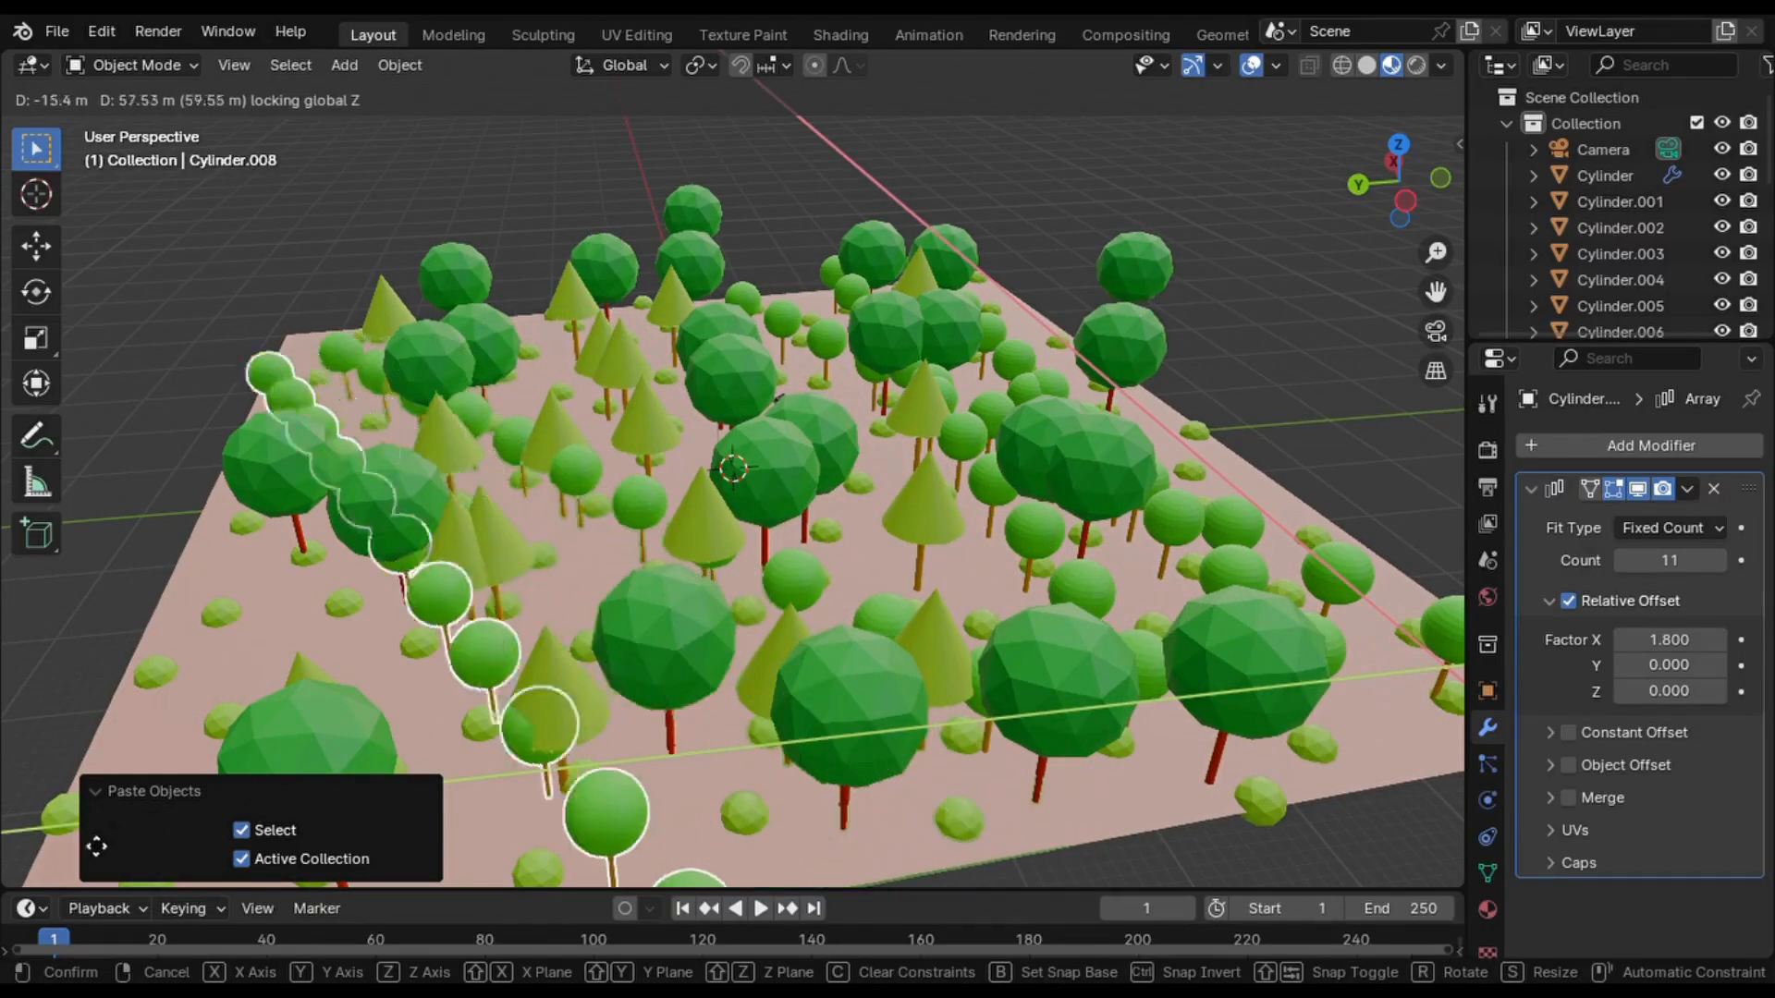
click(37, 867)
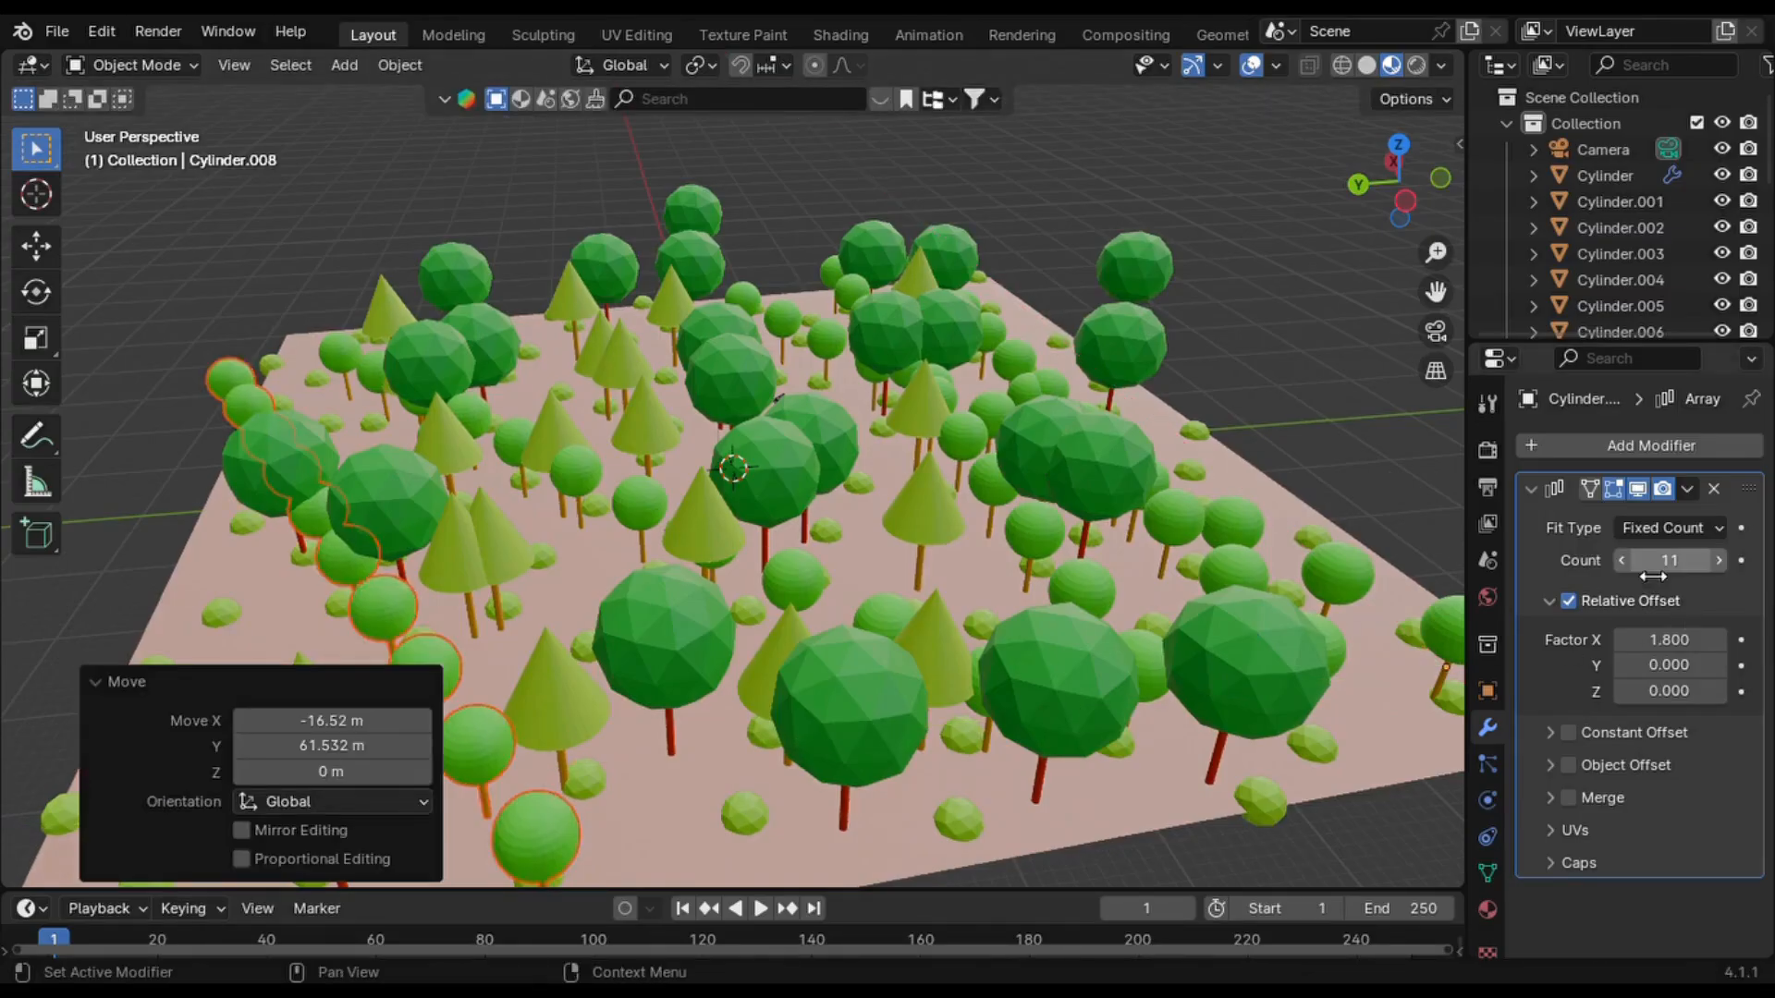
- Set the array count to 9 on the source round-crowned row and to 7 on its moved copy
click(1620, 560)
click(1619, 560)
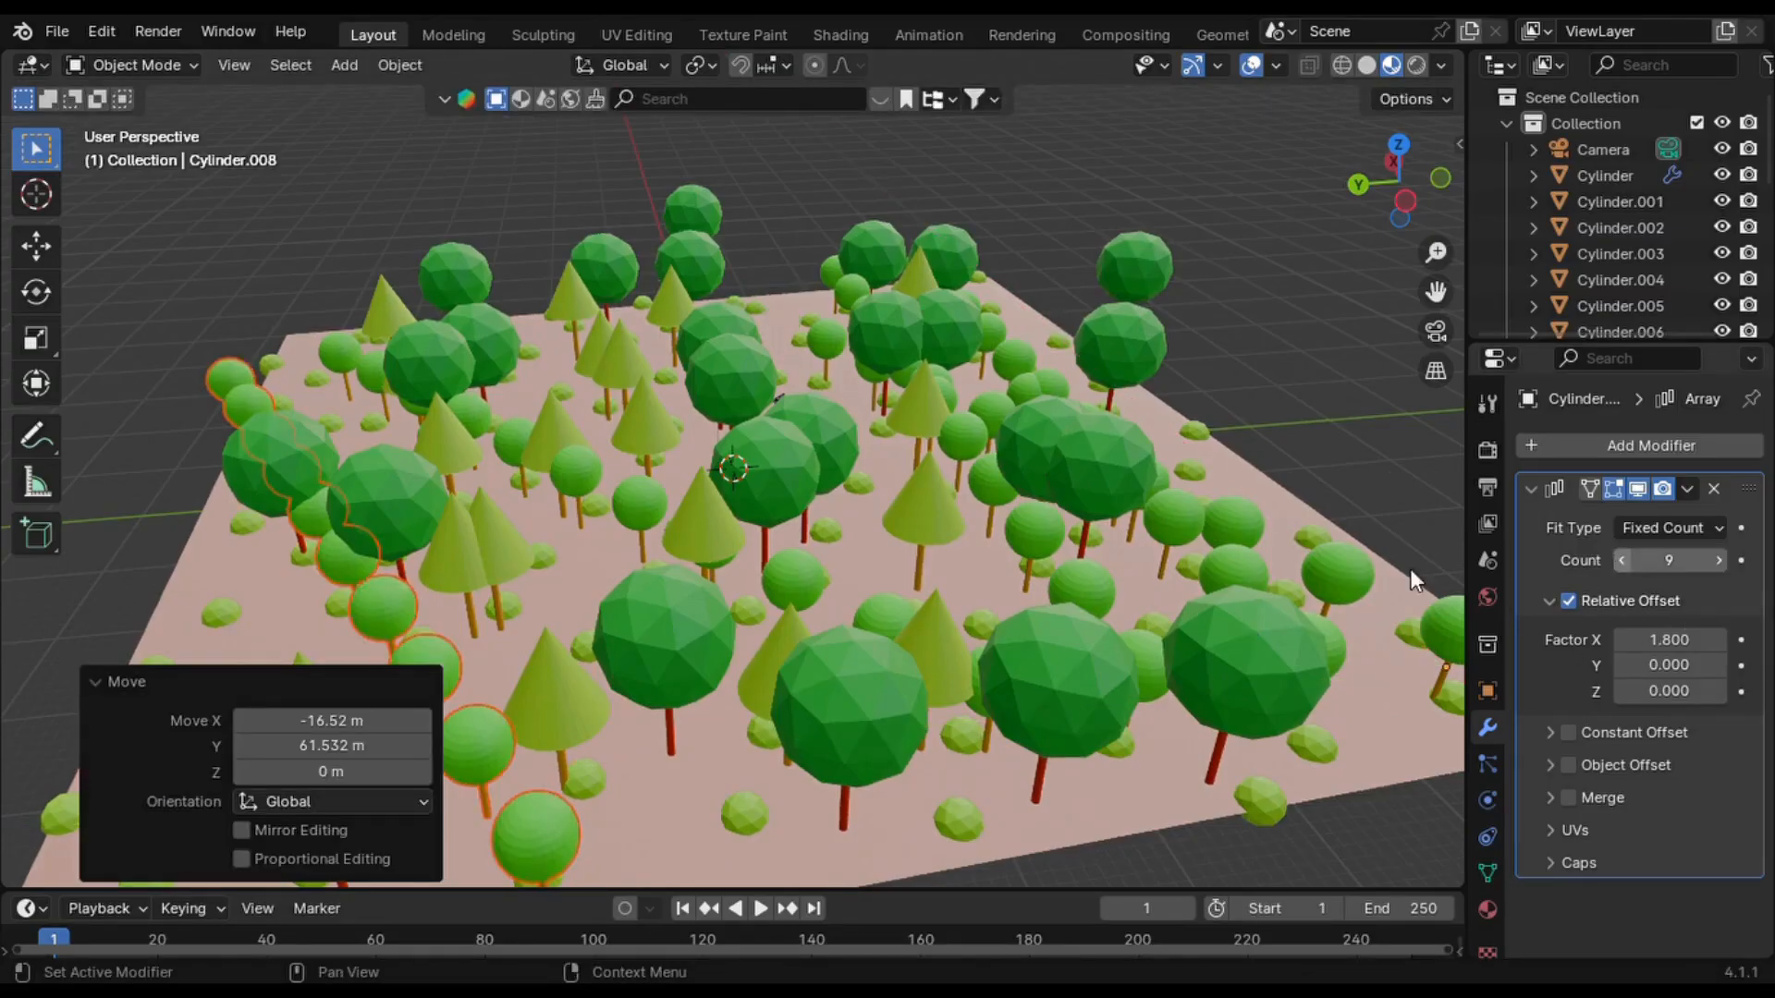
key(ctrl+z)
key(ctrl+z)
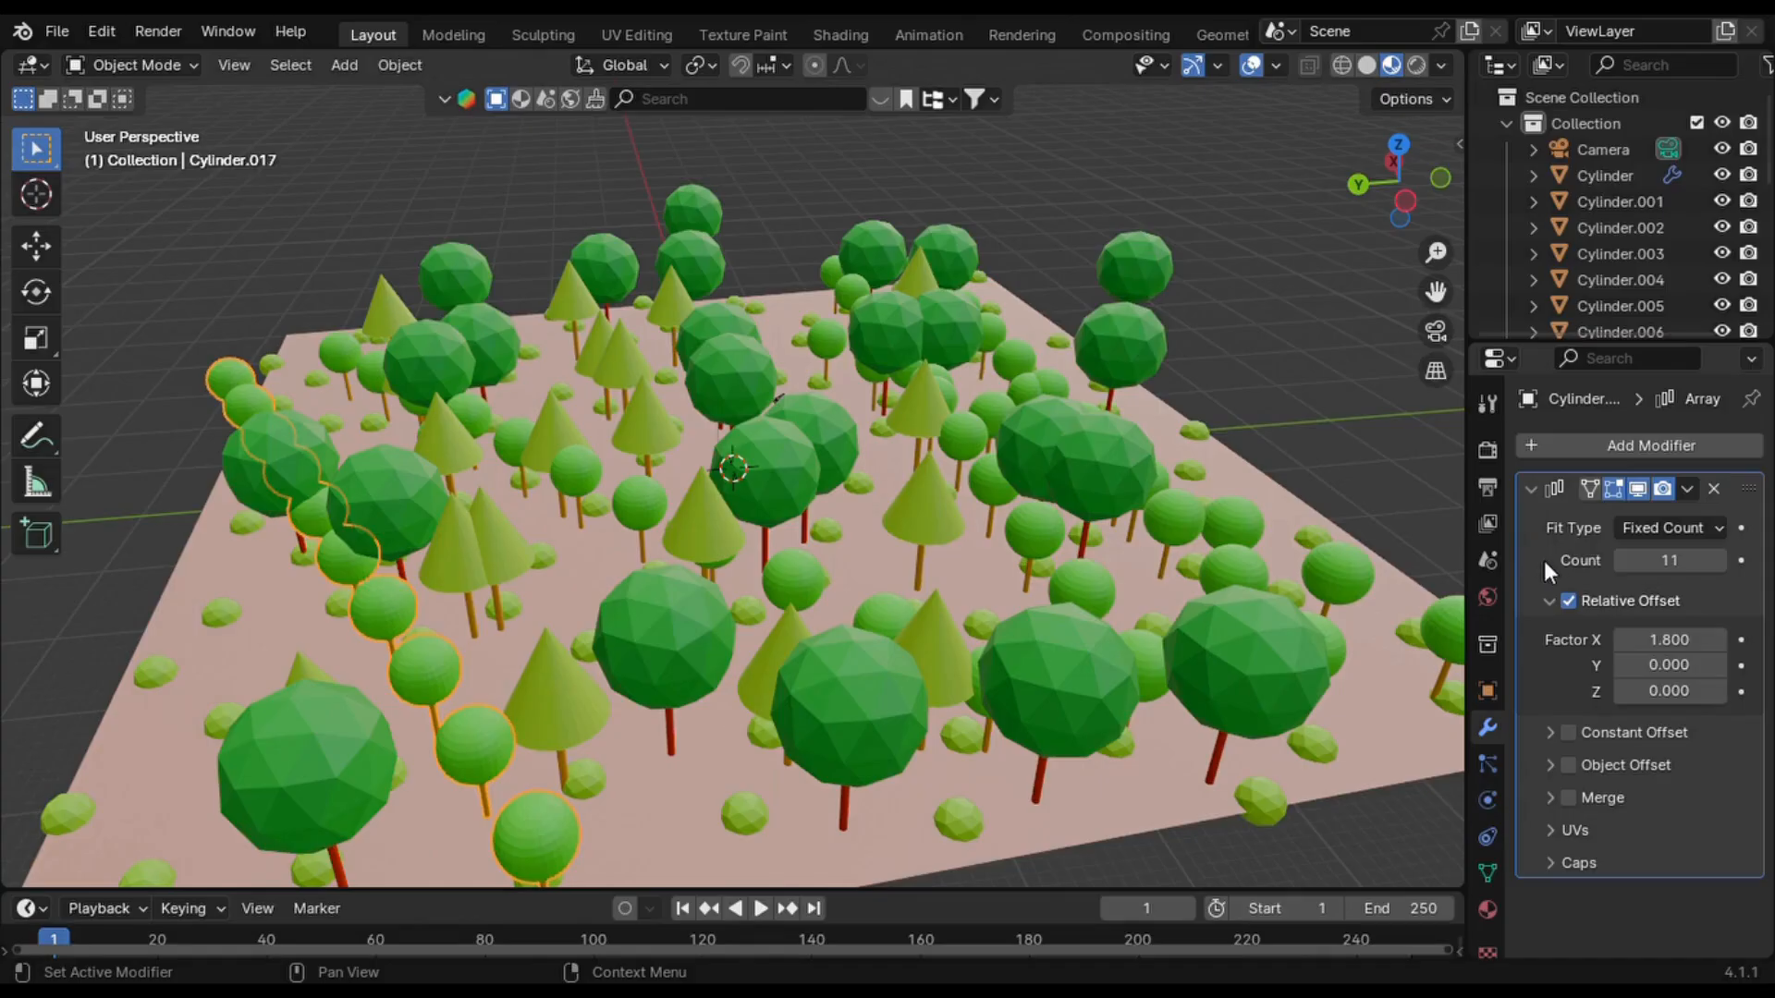
click(1619, 560)
click(1619, 560)
click(1620, 561)
click(1620, 560)
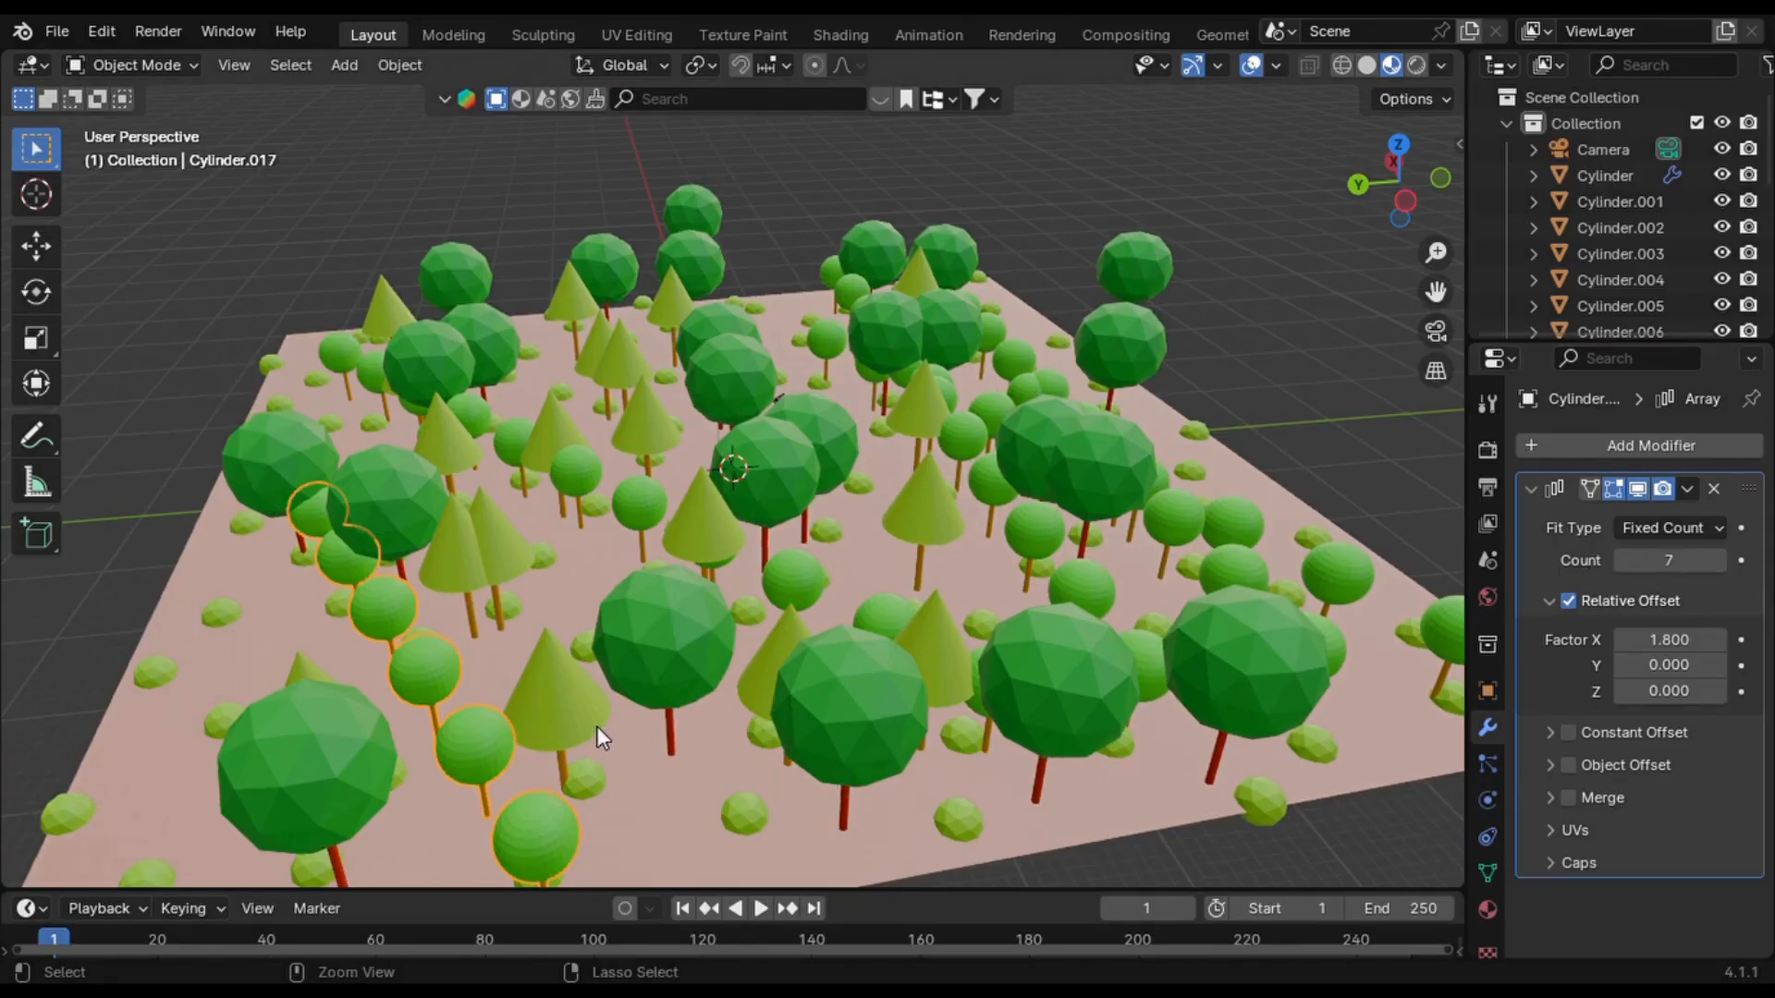
- Duplicate the seven-tree round-crowned row and move the copy horizontally by about 51.1 m in X and -66.4 m in Y
key(ctrl+c)
key(ctrl+v)
key(g)
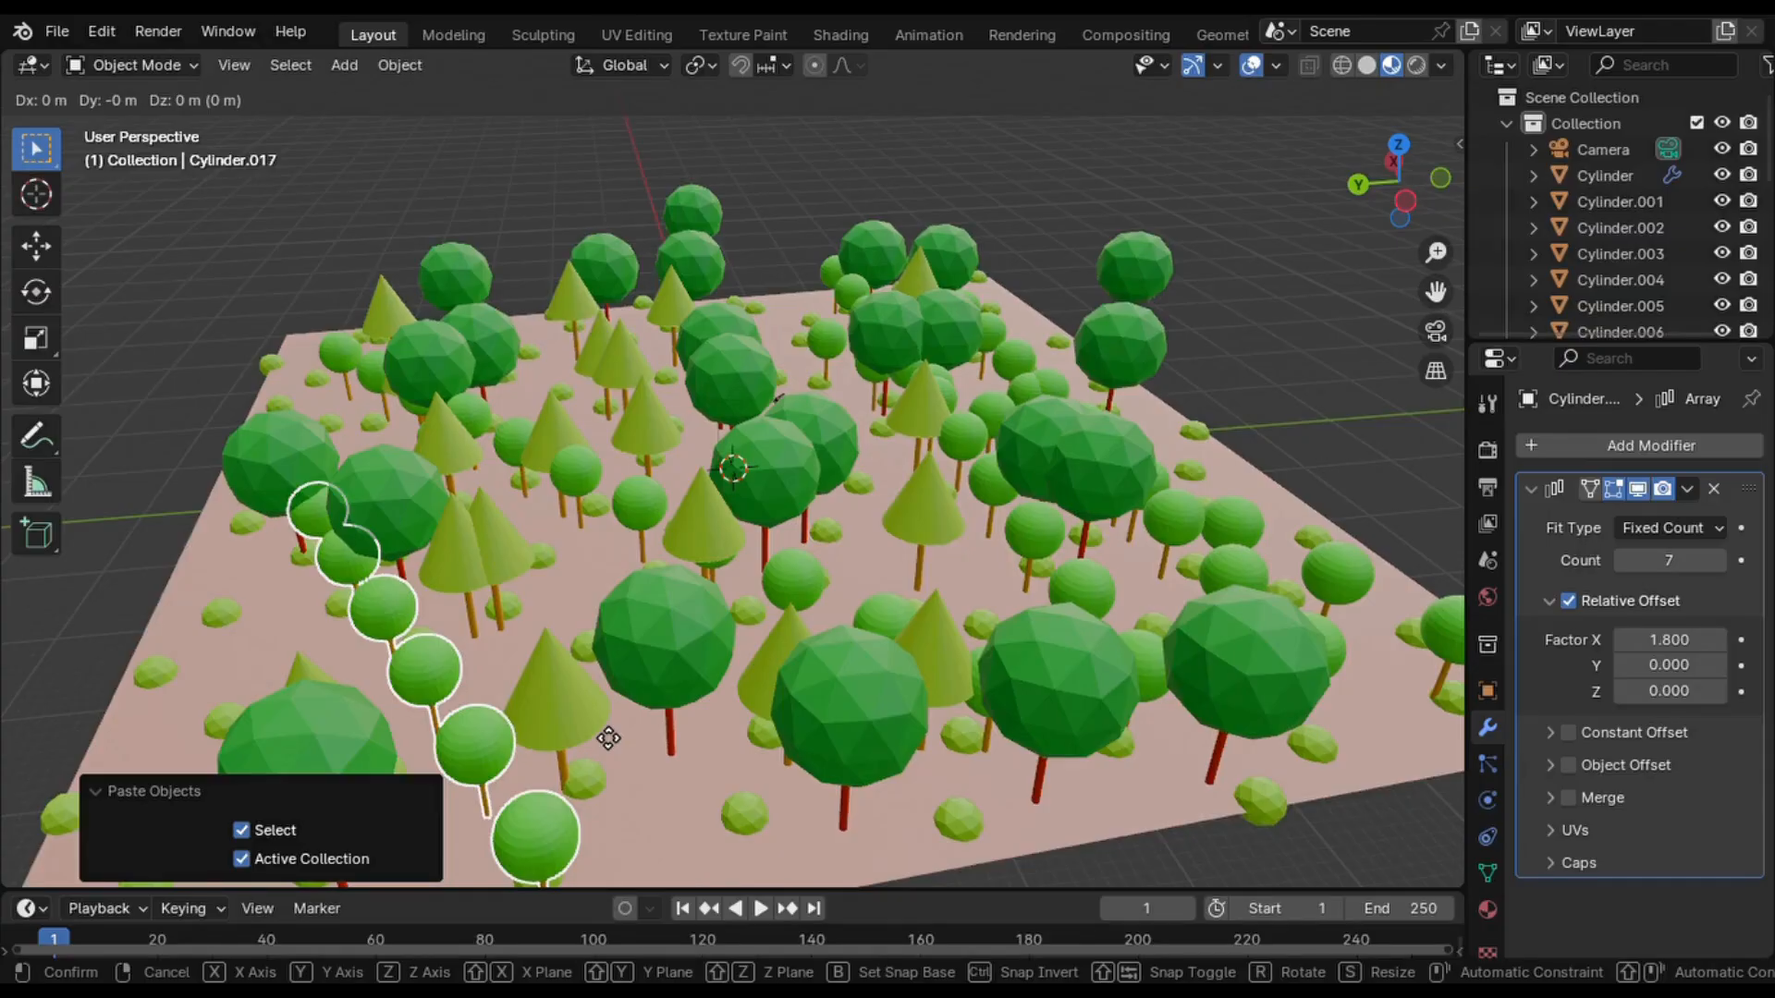
key(shift+z)
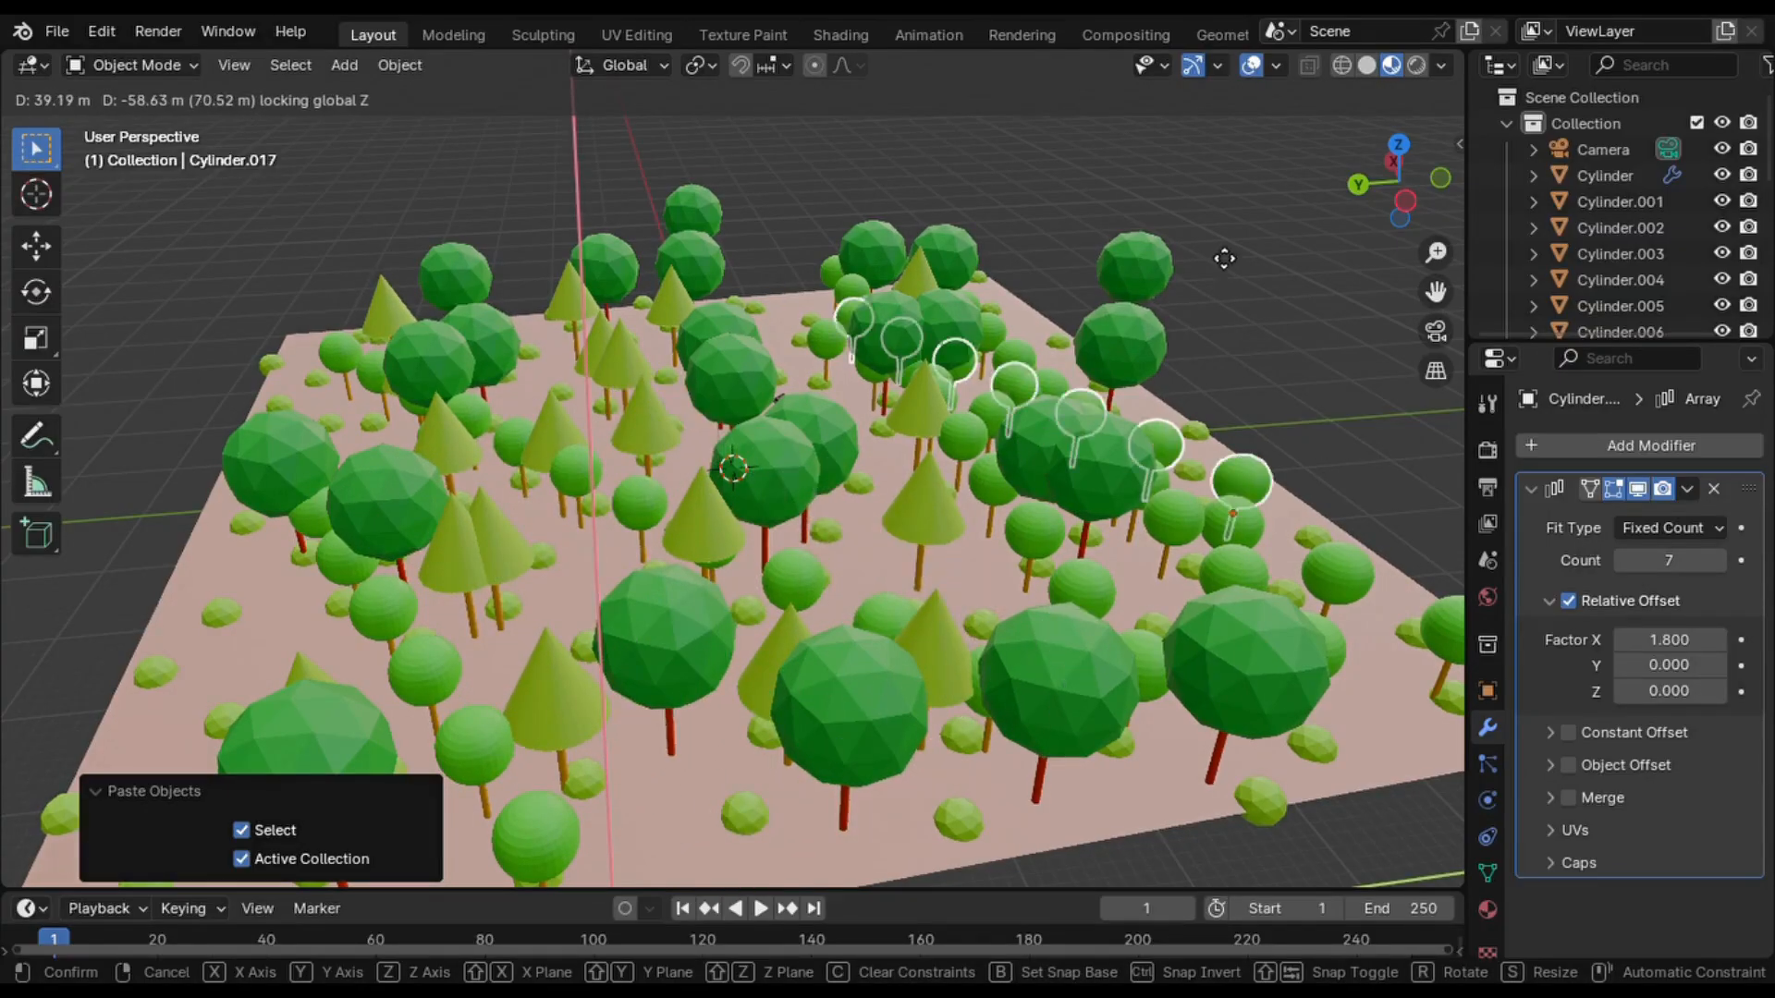
click(1218, 194)
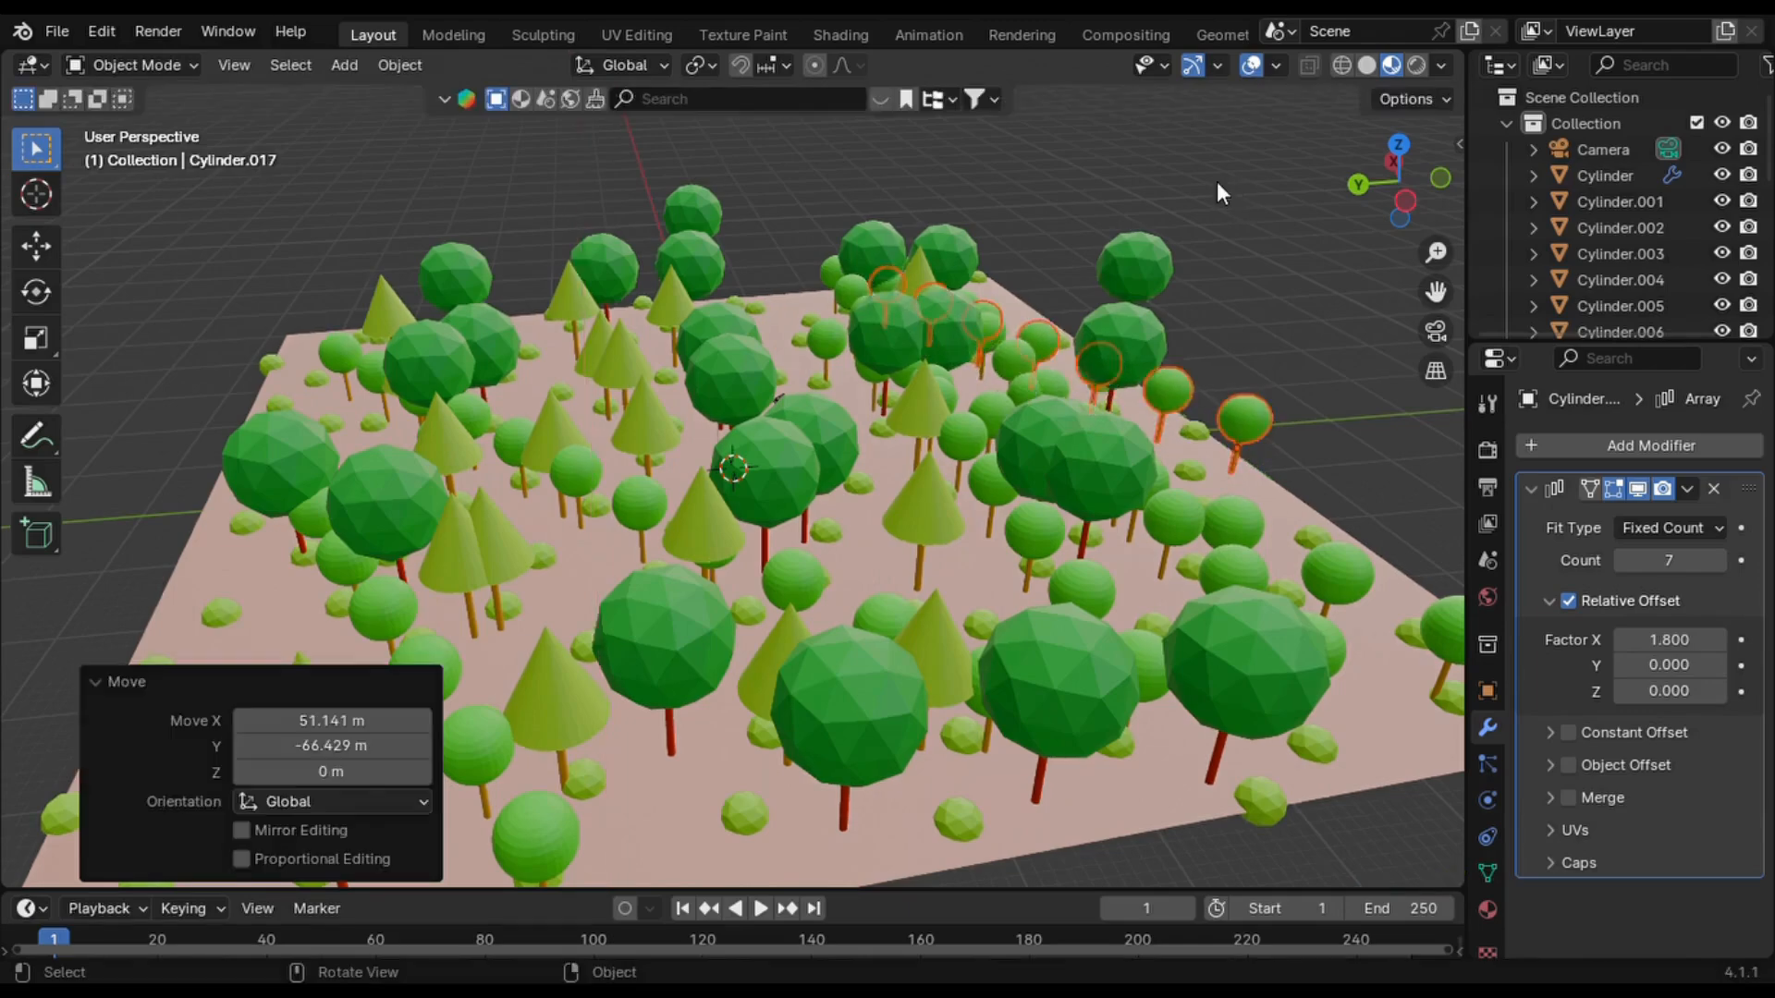
- Examine the tree and bush distribution across the landscape from several low angles, both close up and from farther away
middle_drag(1116, 407, 976, 436)
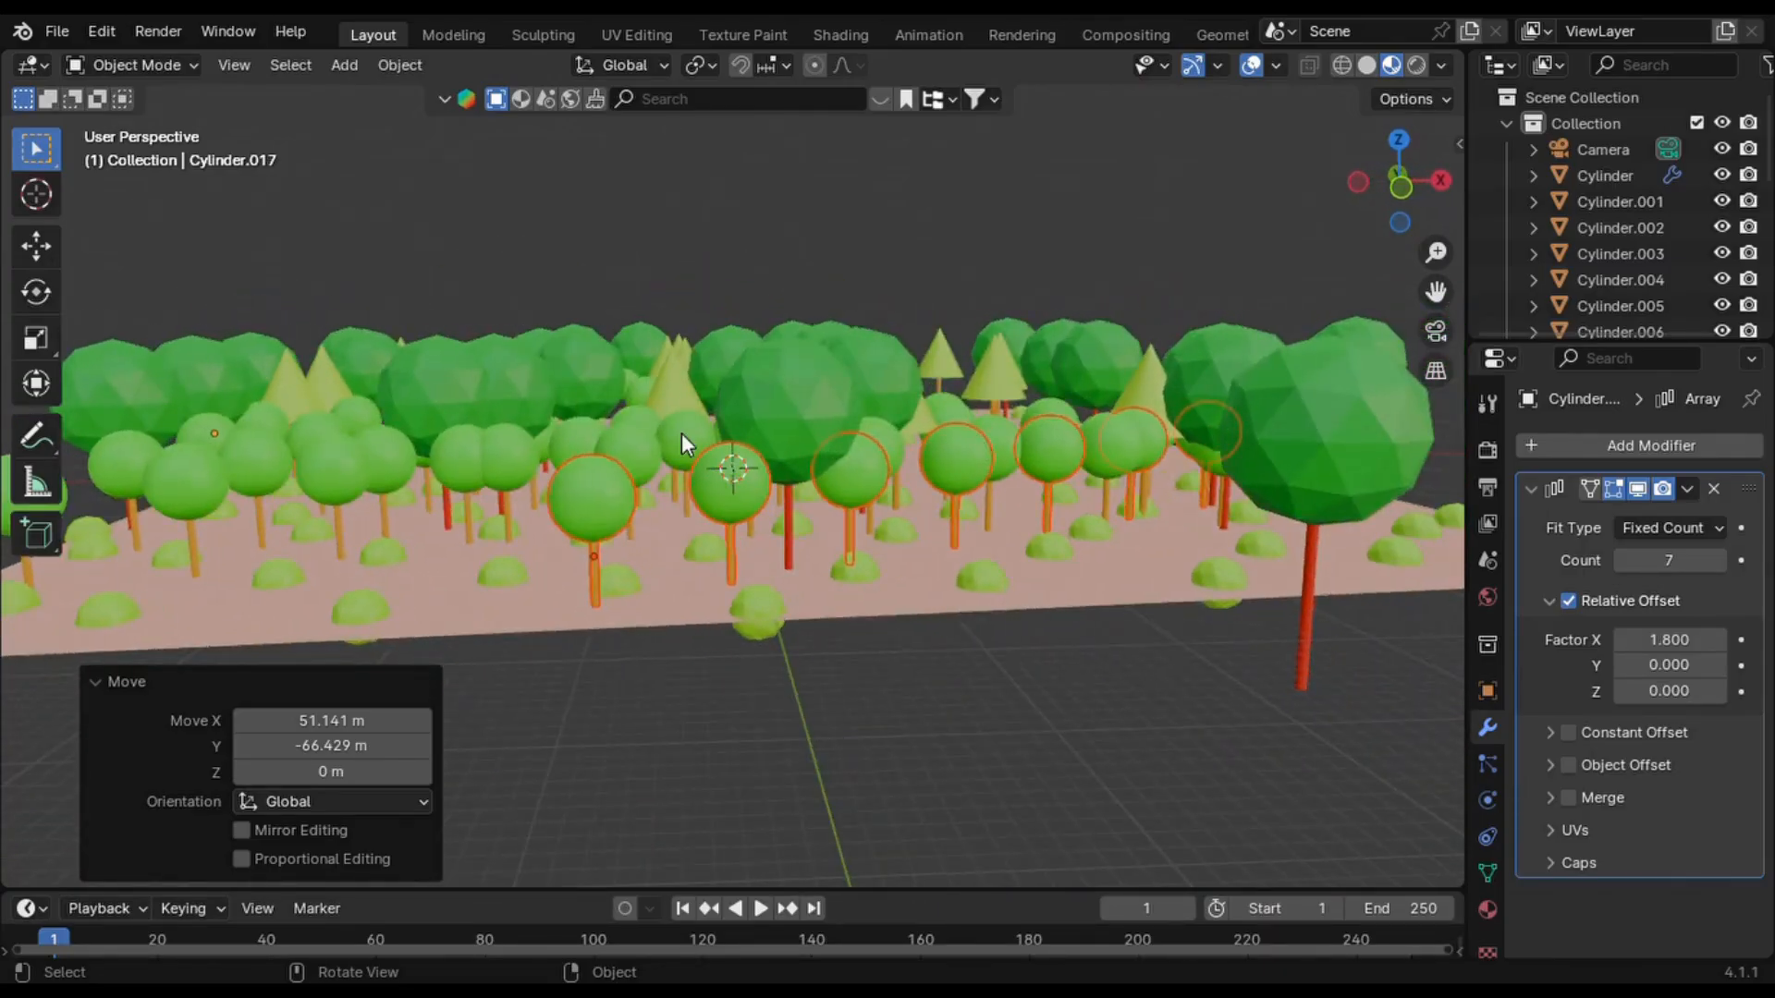
middle_drag(680, 432, 680, 433)
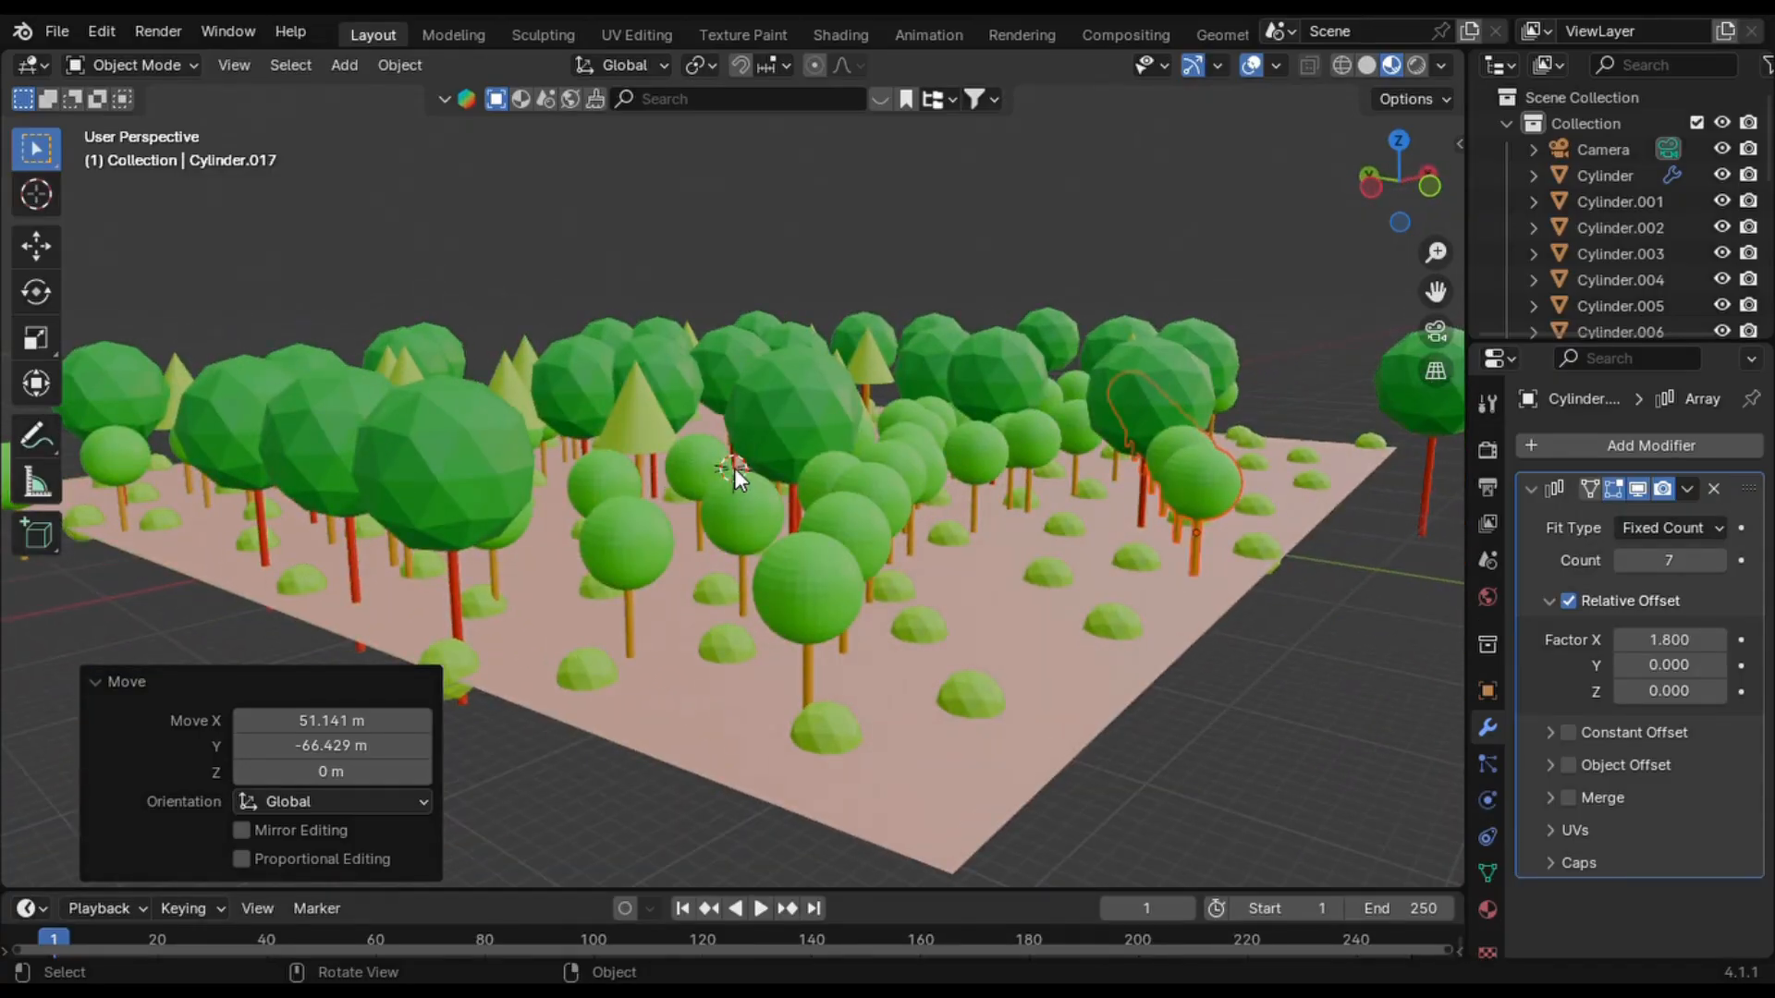
middle_drag(734, 468, 734, 468)
scroll(706, 501, up, 8)
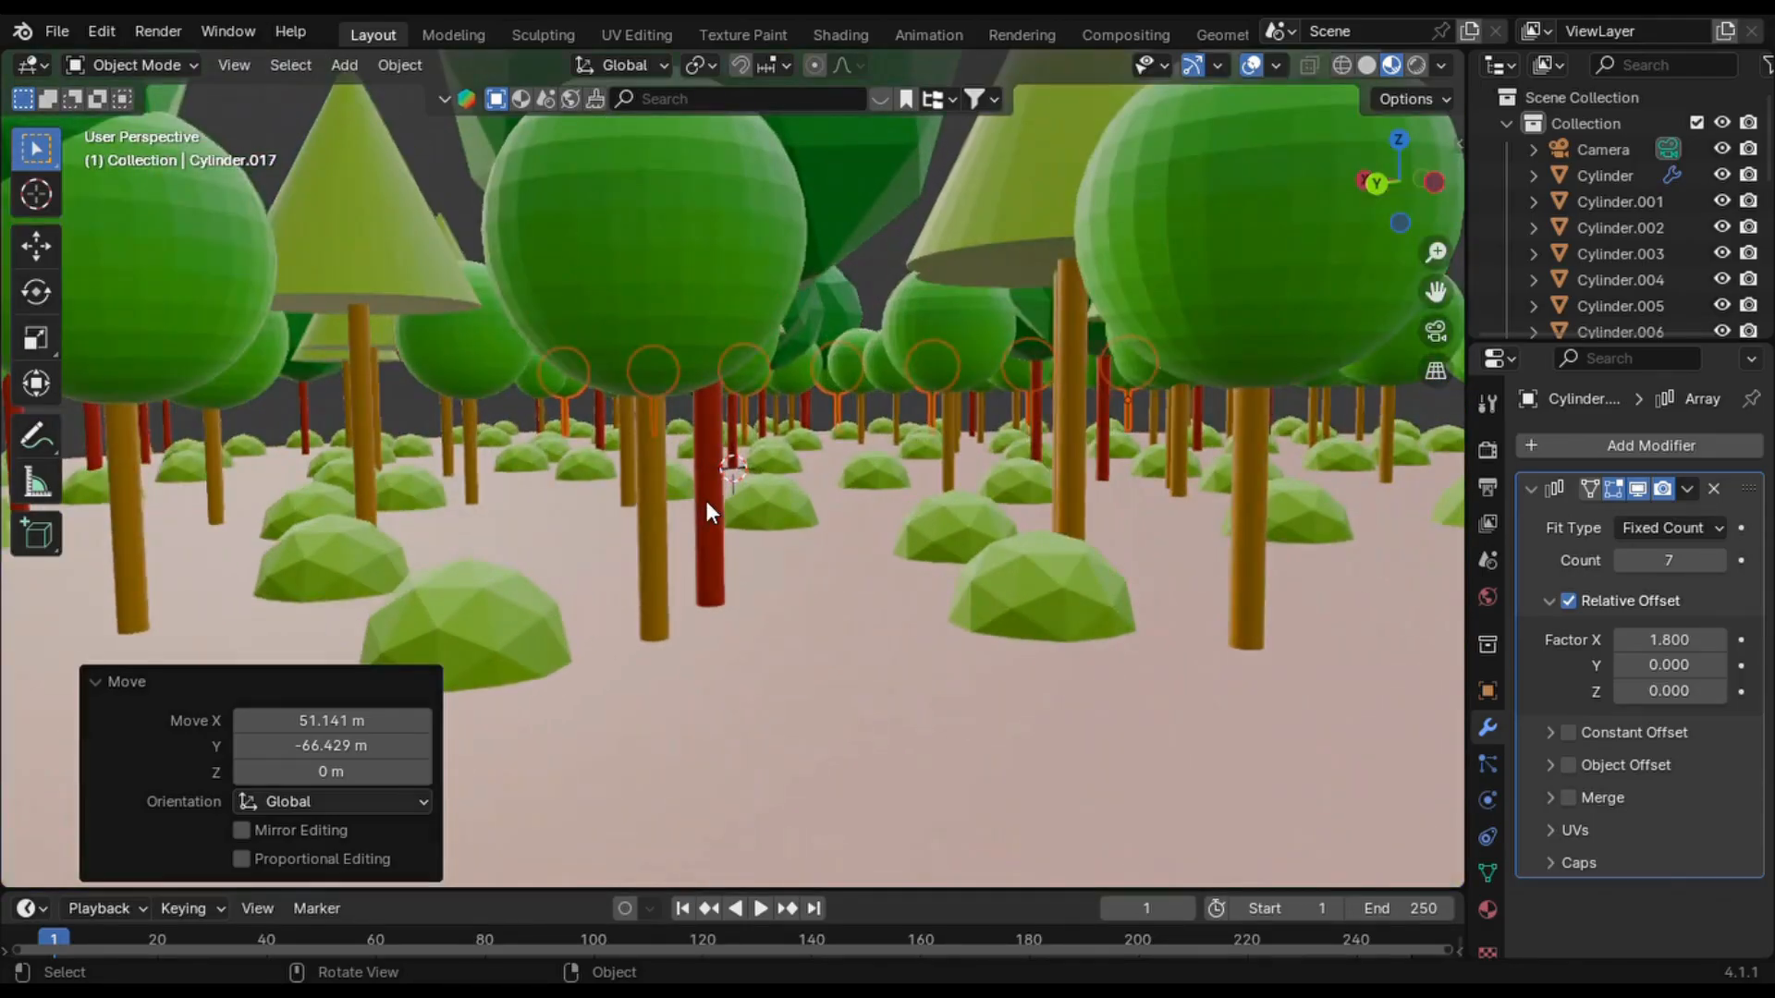
scroll(707, 501, up, 3)
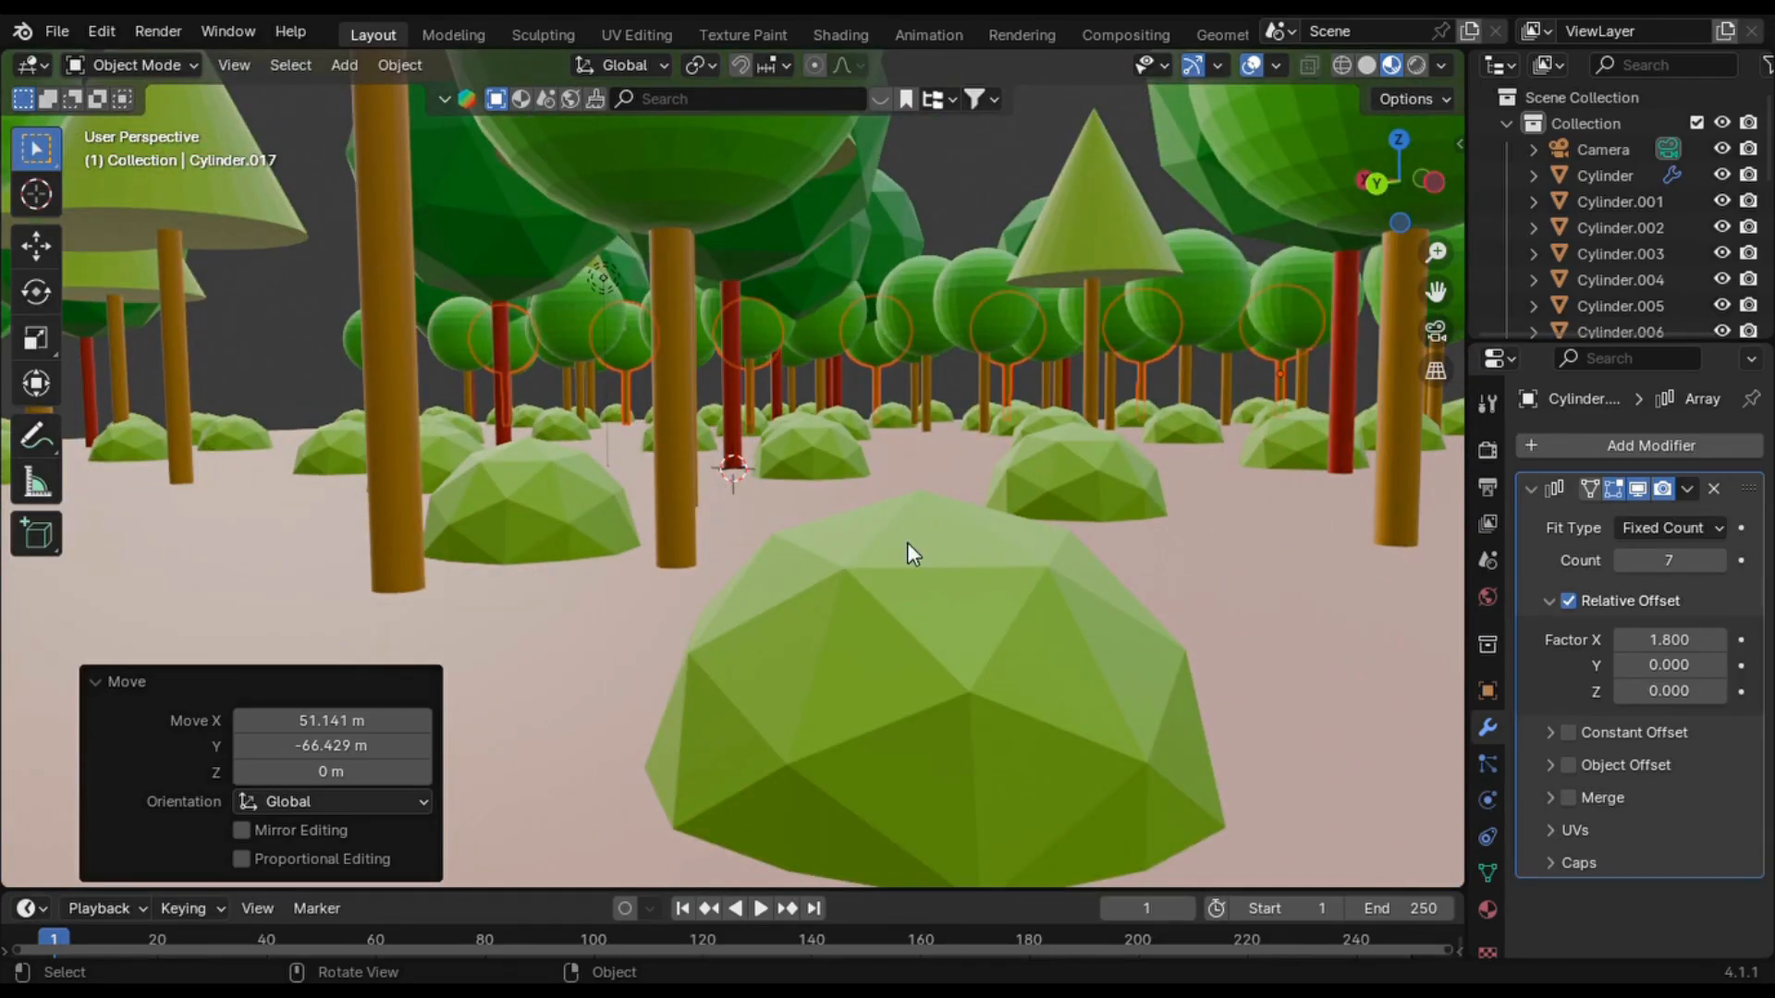
scroll(907, 542, down, 3)
scroll(907, 542, down, 4)
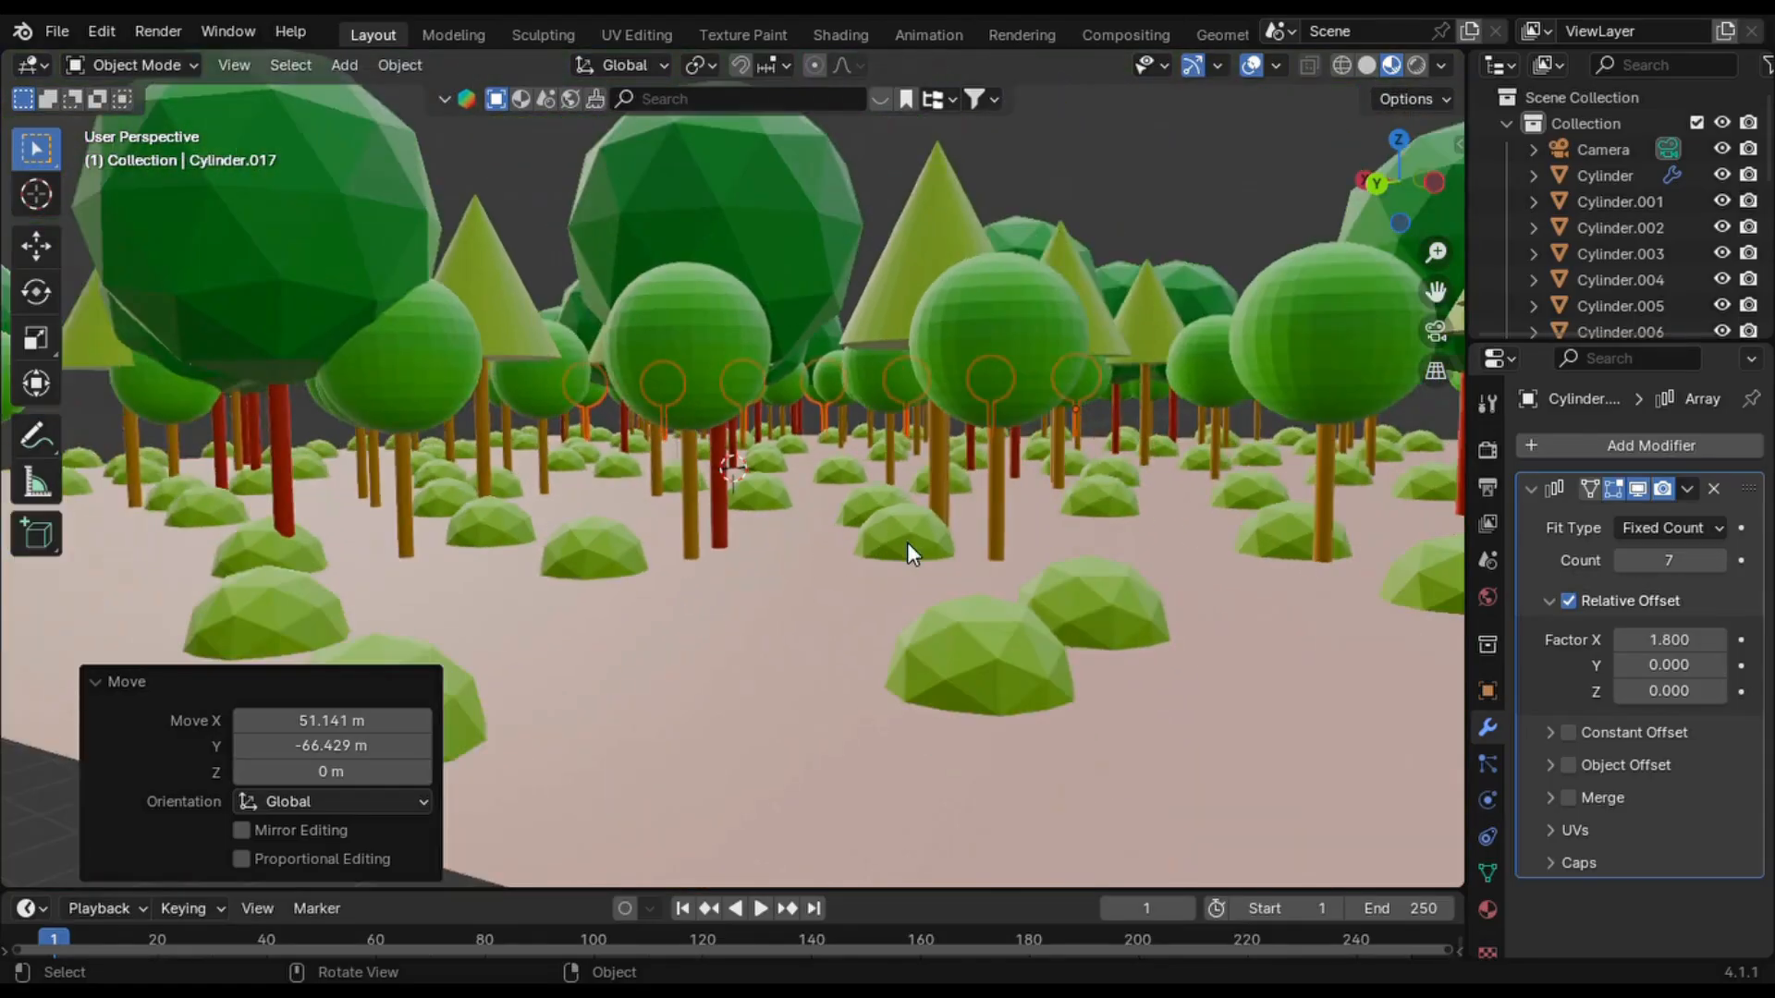
scroll(907, 548, down, 3)
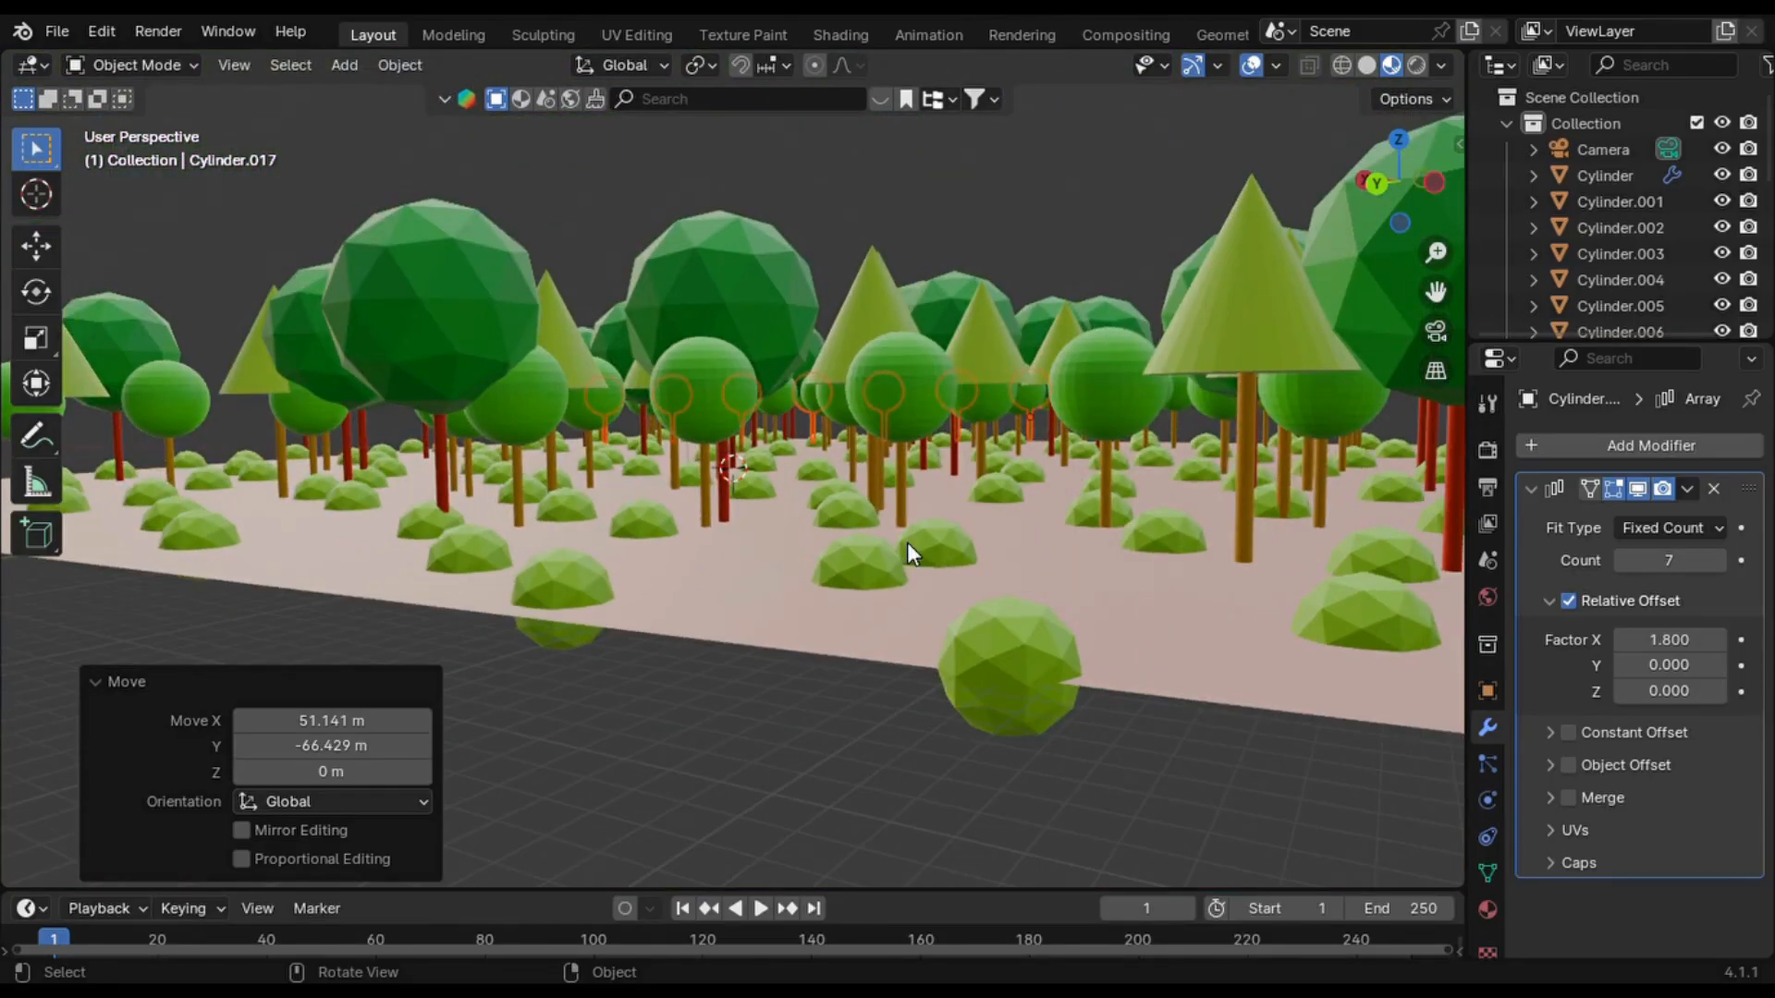